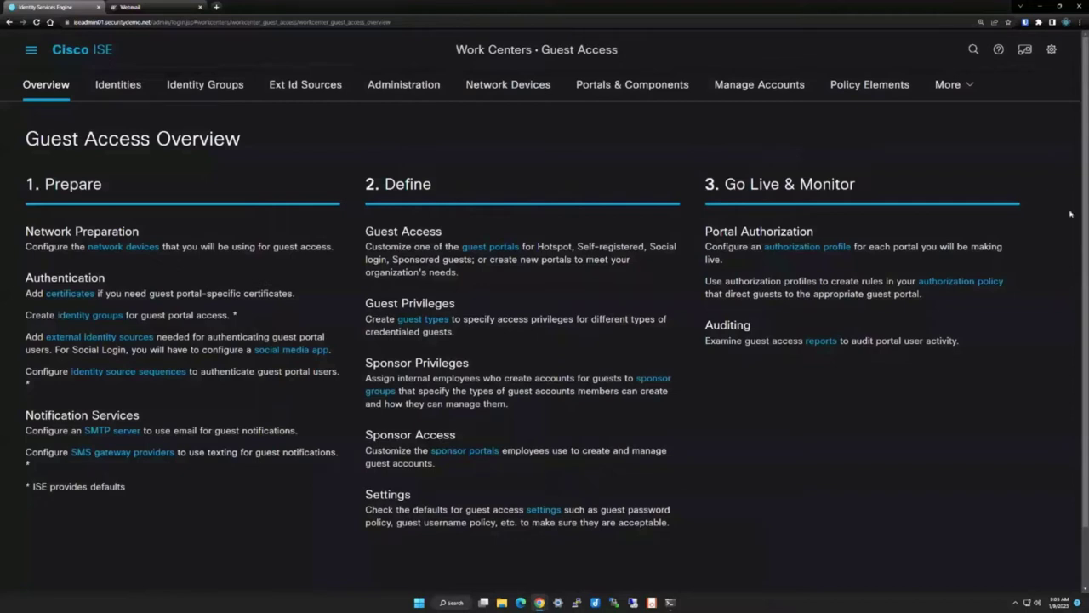
Step: Duplicate Hotspot Guest Portal (default) from the Guest Portals list as a _copy1 portal
click(970, 86)
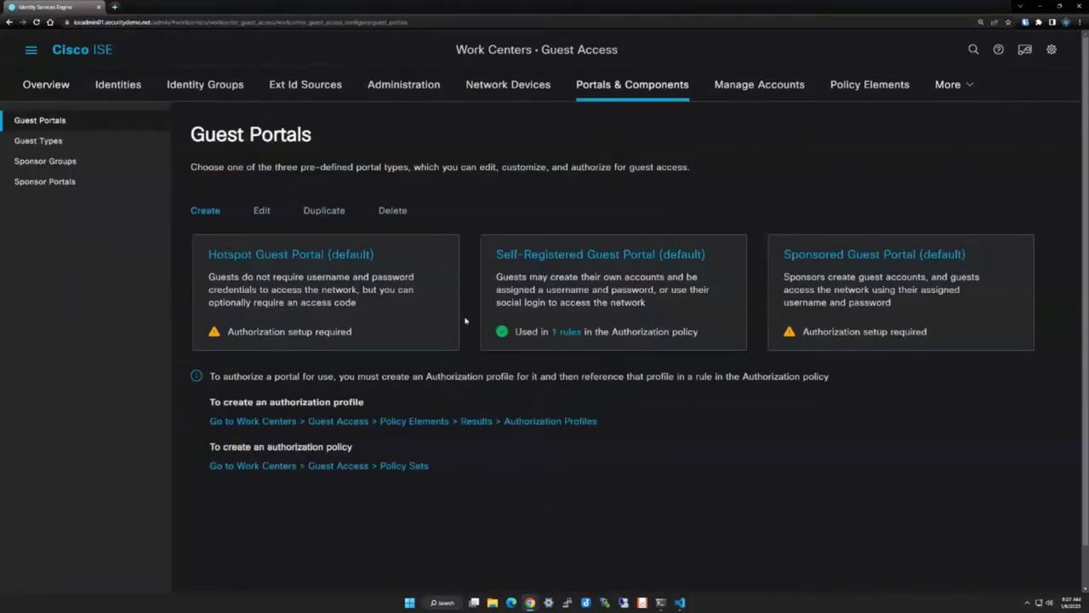
click(432, 318)
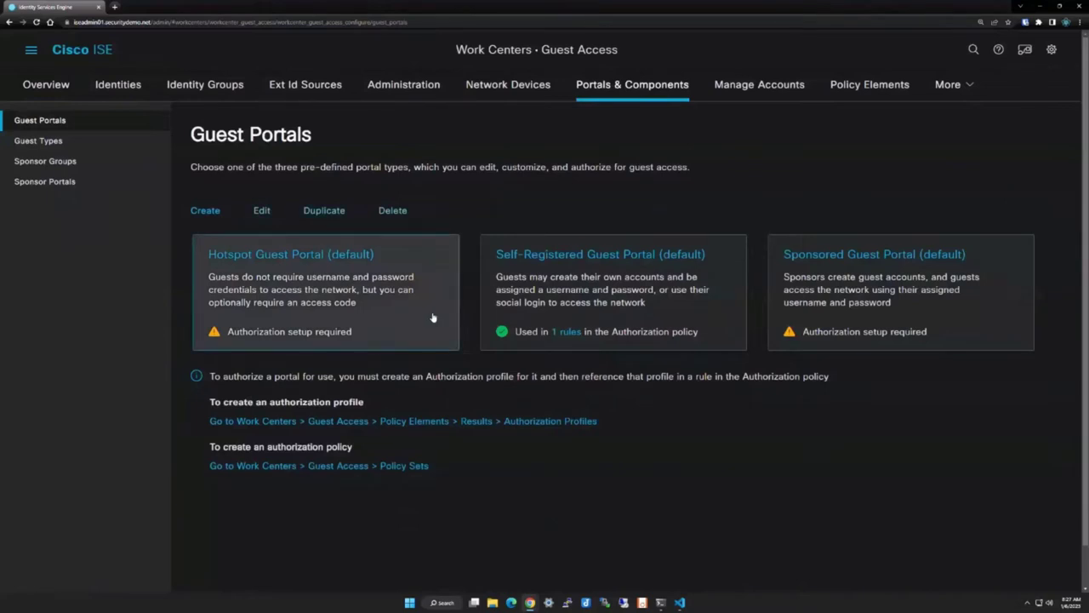
click(332, 212)
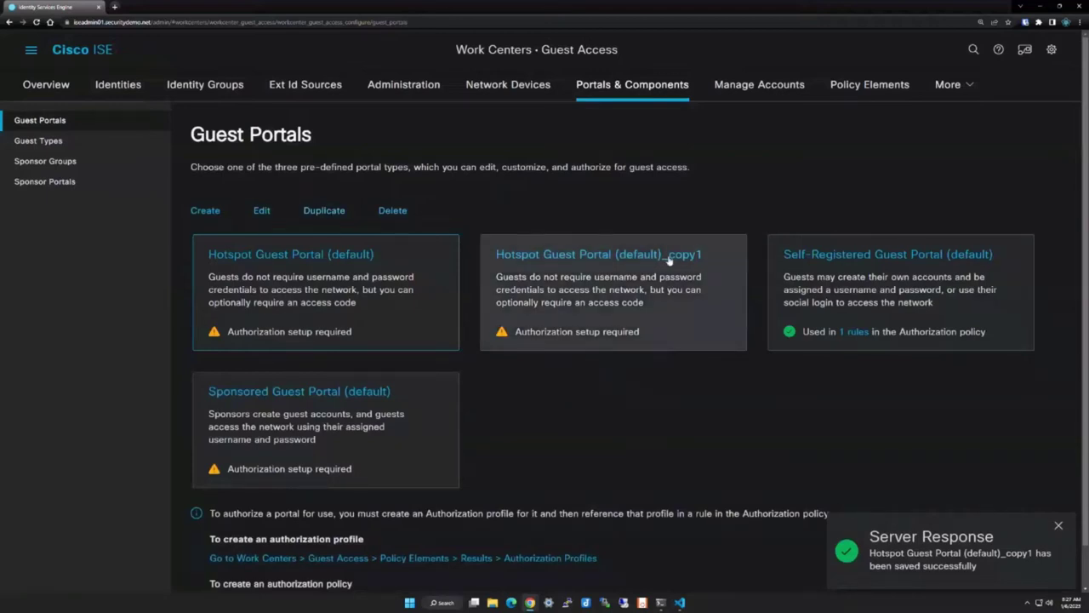
Step: Open the _copy1 portal and change its Portal Name to Hotspot Guest Webinar
click(576, 330)
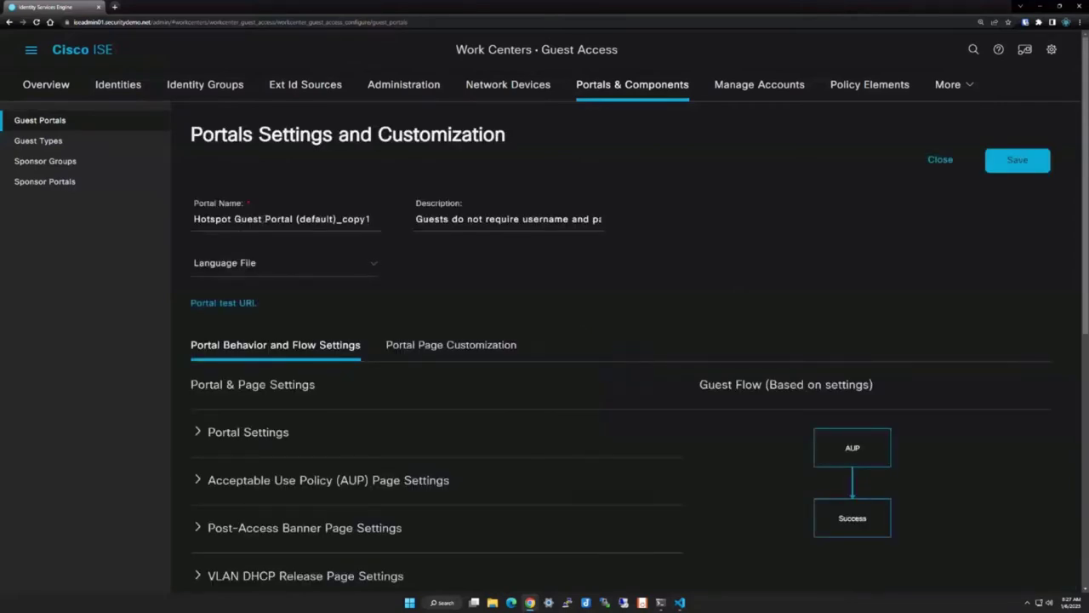
drag(263, 219, 445, 234)
text(We)
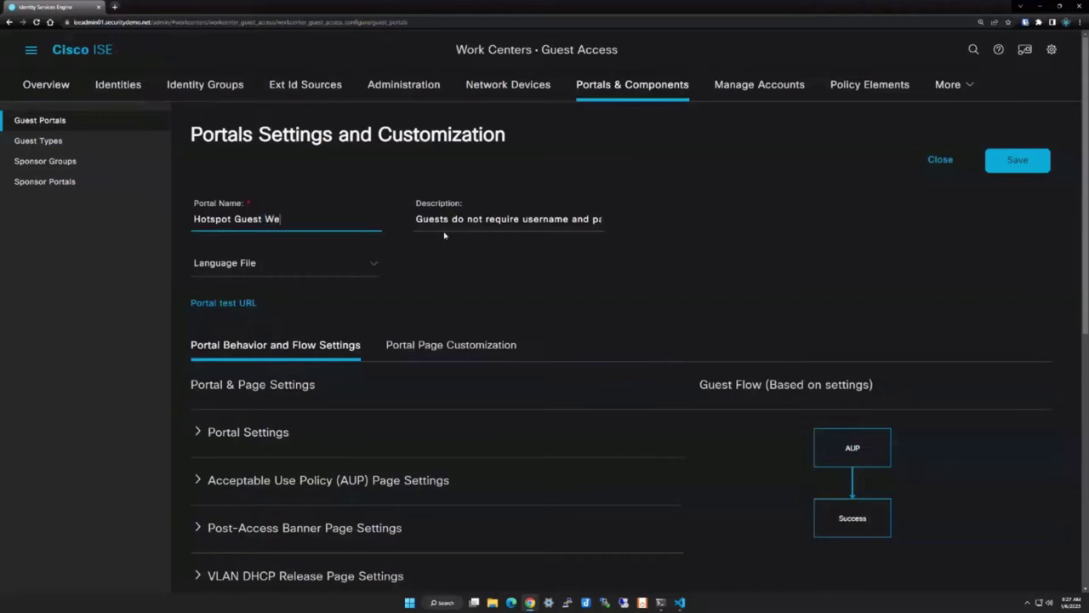
text(binar)
scroll(417, 283, down, 1)
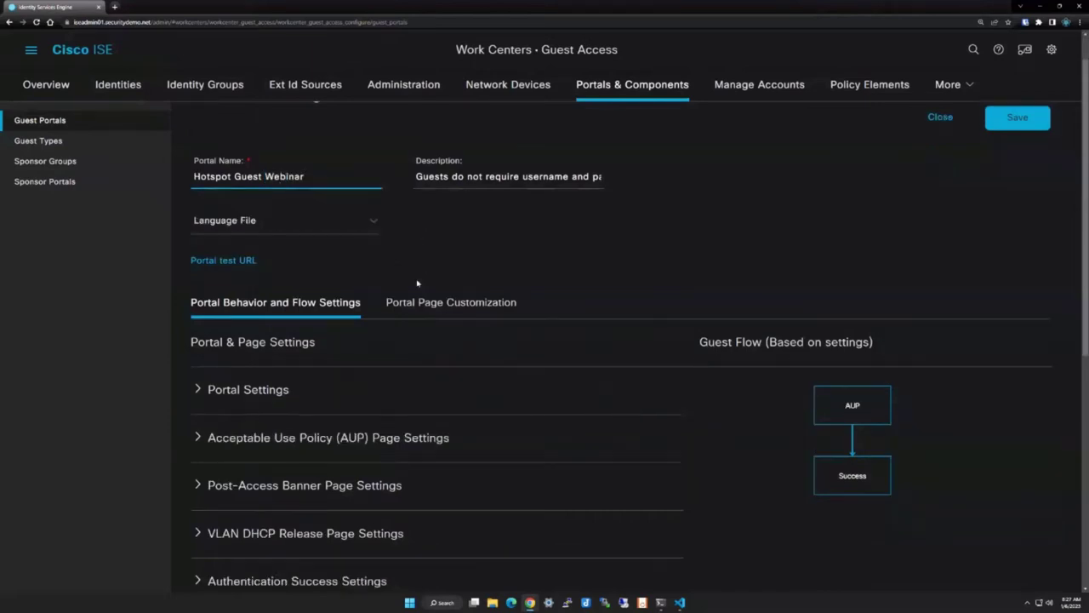
scroll(417, 283, down, 1)
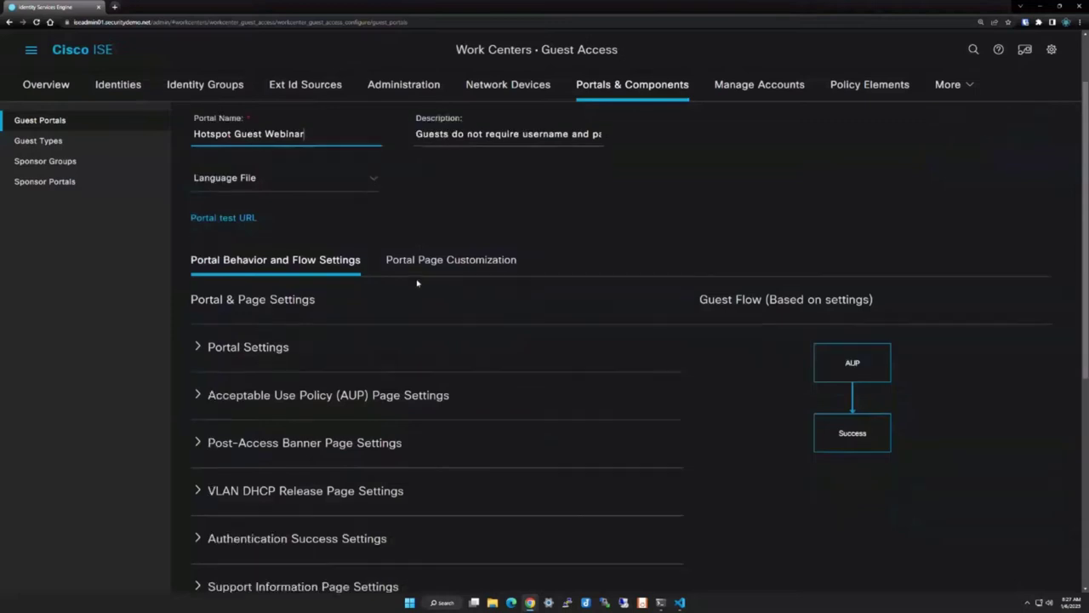
Step: Expand the Acceptable Use Policy page settings
click(200, 398)
scroll(302, 344, down, 2)
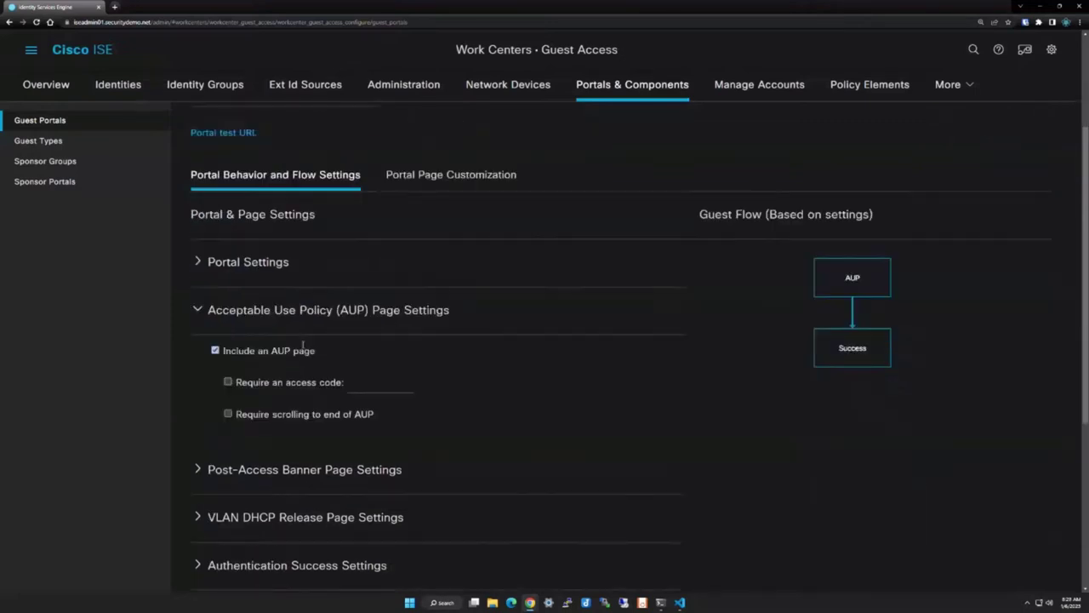
scroll(302, 344, down, 1)
Step: Review the portal's port, interface and endpoint group settings, dismissing the unbonded-interface info
click(197, 219)
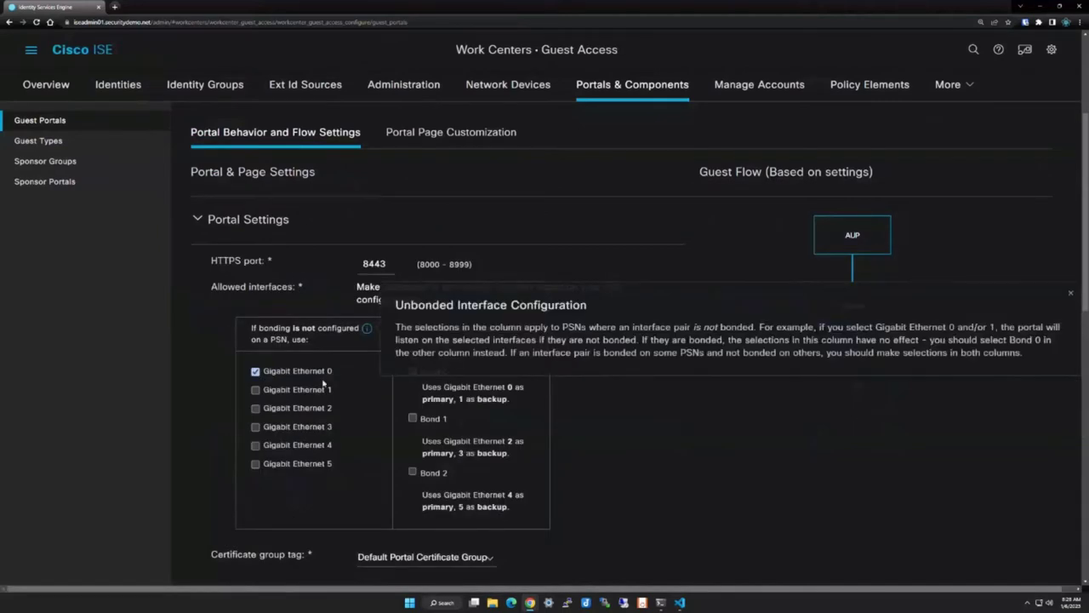
click(598, 468)
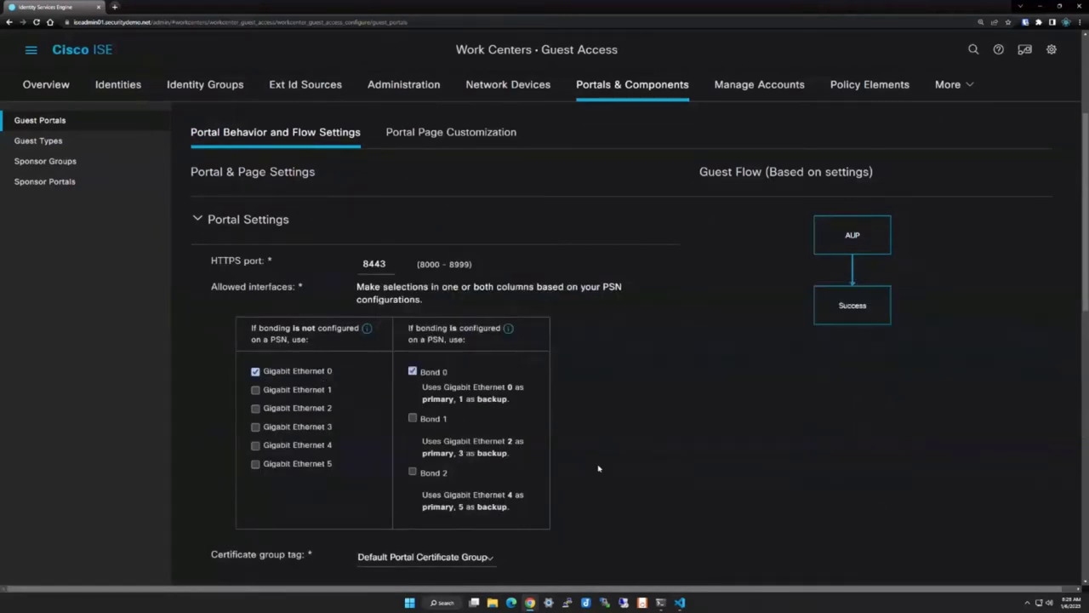
scroll(599, 468, down, 1)
scroll(599, 468, down, 1)
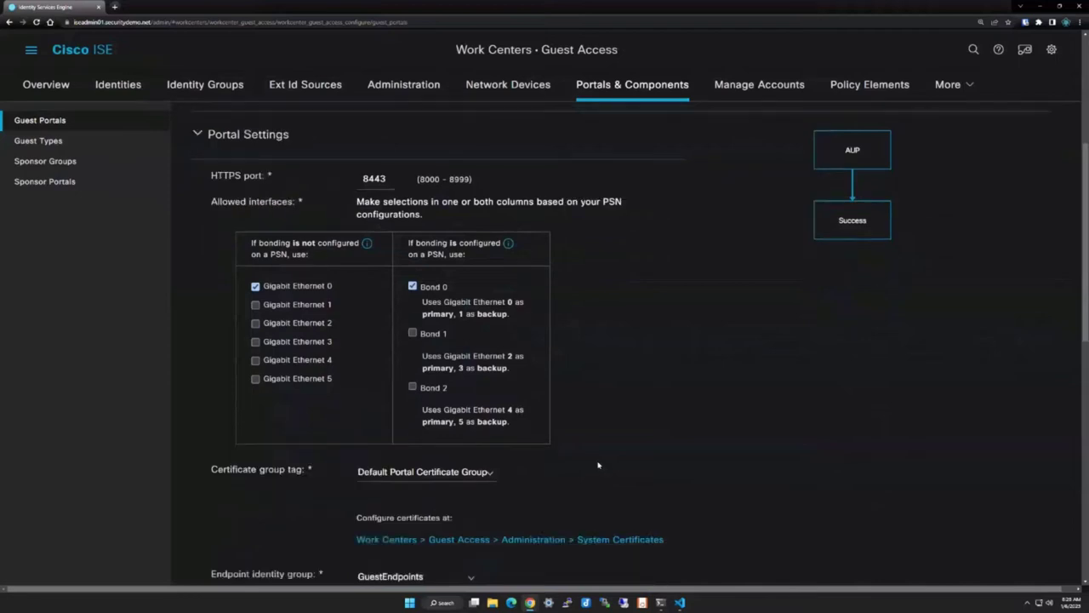
scroll(598, 465, down, 5)
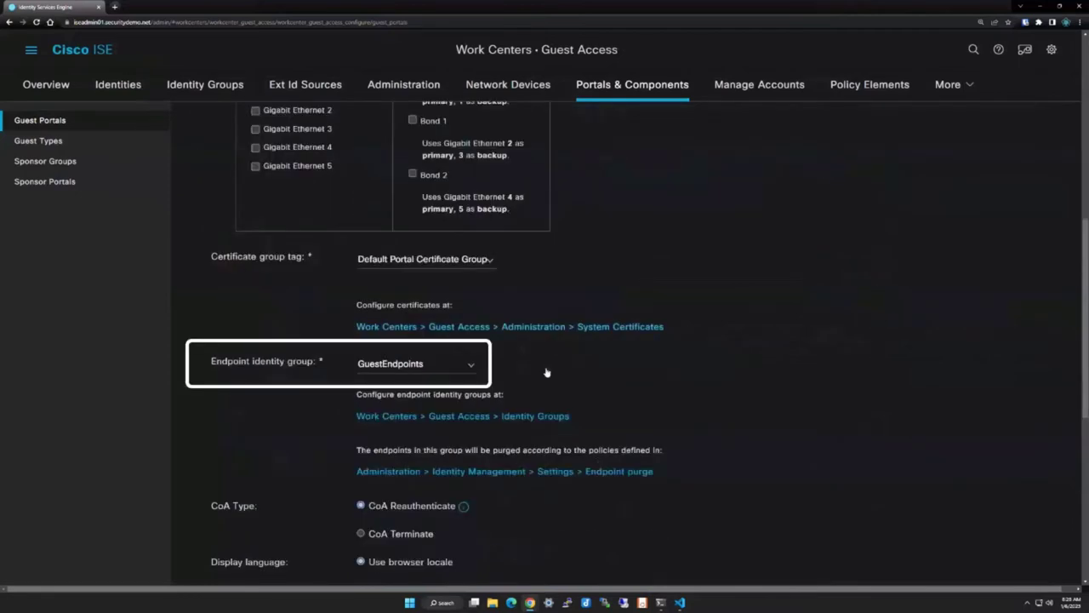
scroll(560, 383, down, 2)
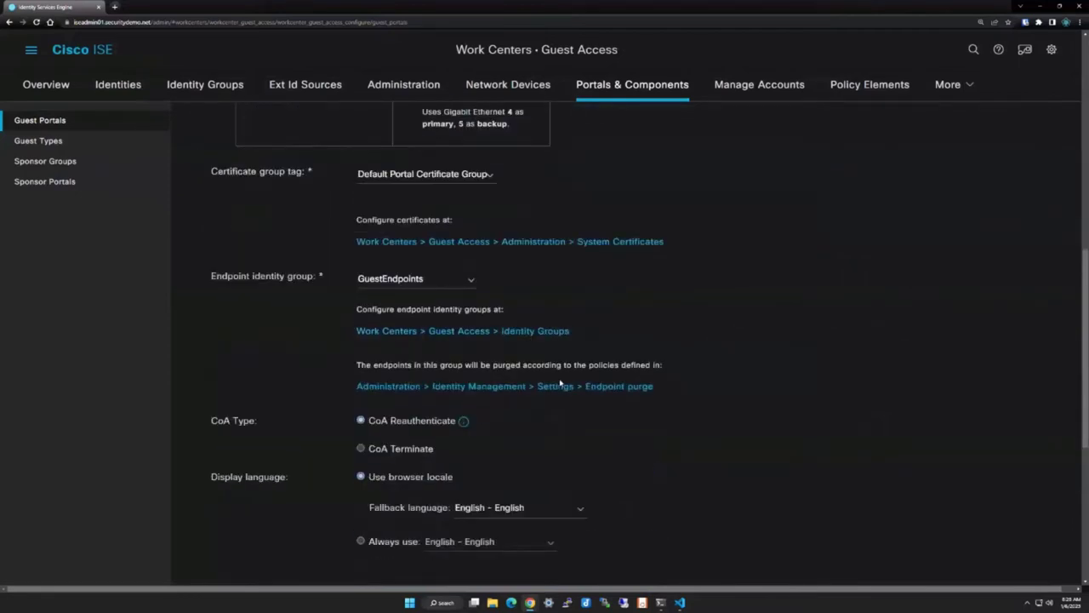
scroll(560, 383, down, 4)
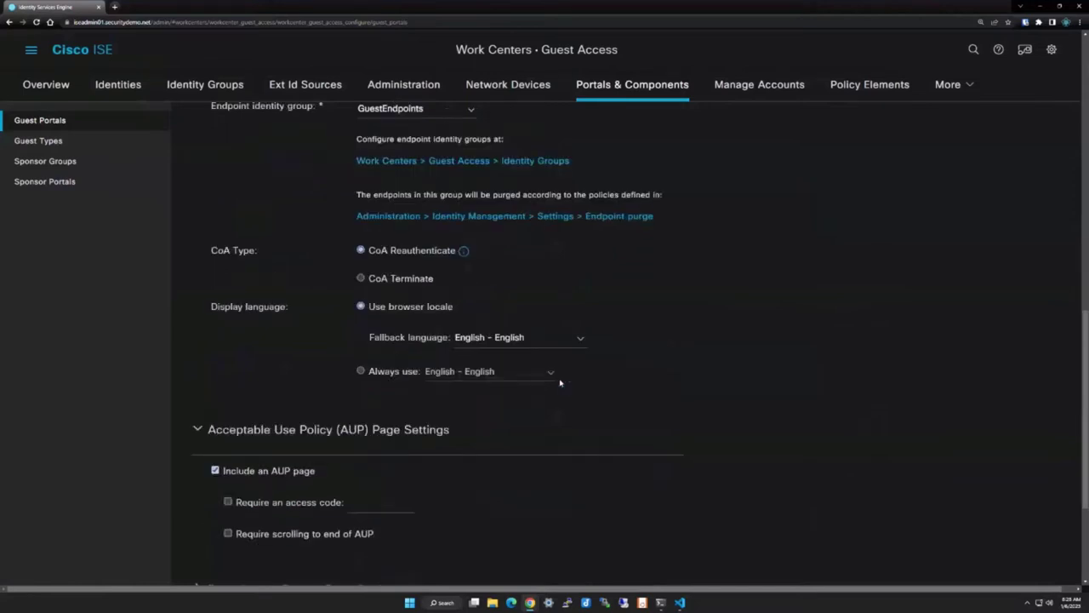
scroll(366, 500, down, 1)
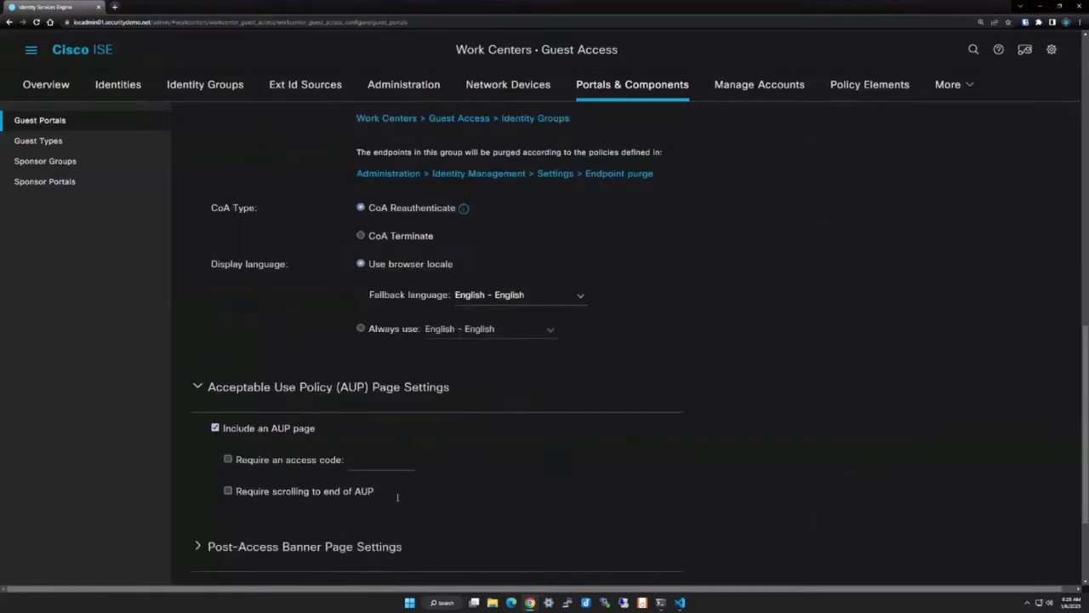
scroll(396, 497, down, 1)
Step: Enable Require an access code on the AUP page and enter the guest access code
click(227, 417)
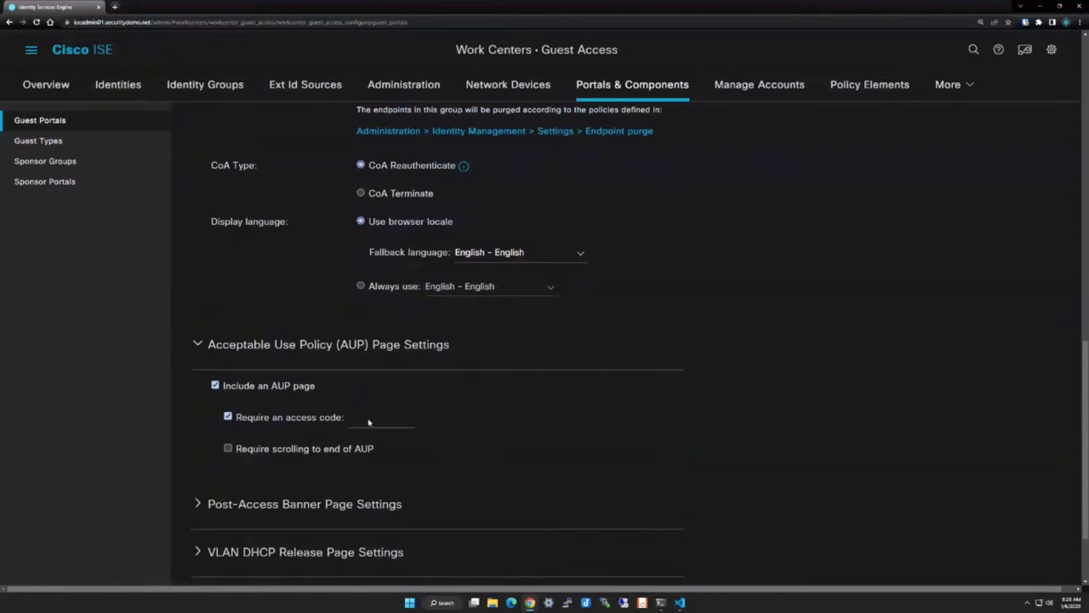
click(364, 417)
scroll(445, 457, down, 1)
scroll(444, 457, down, 2)
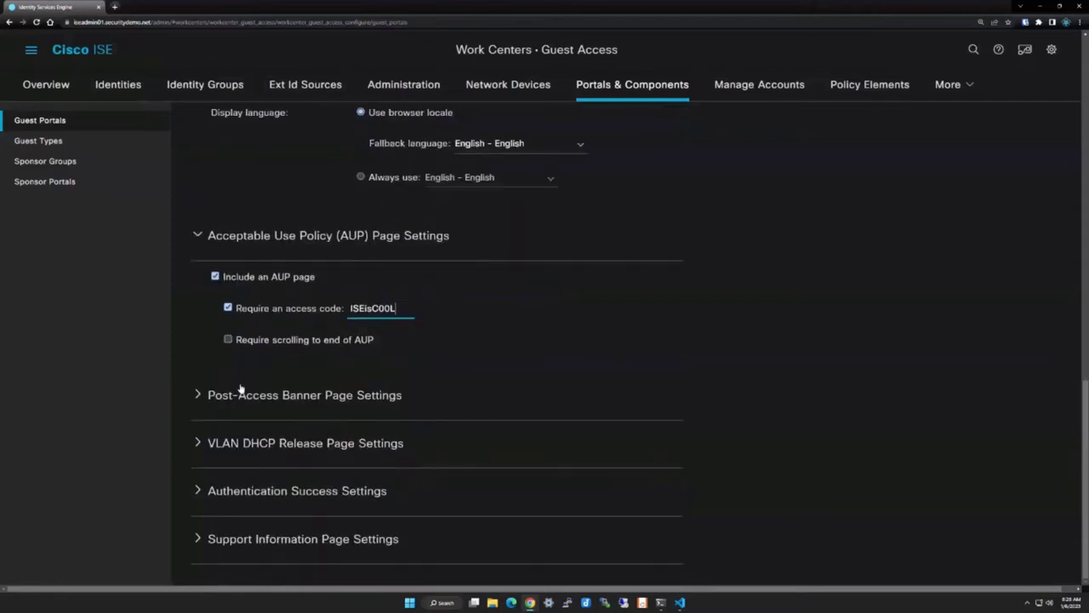
Step: Expand the Post-Access Banner and VLAN DHCP Release page settings to review them
click(196, 396)
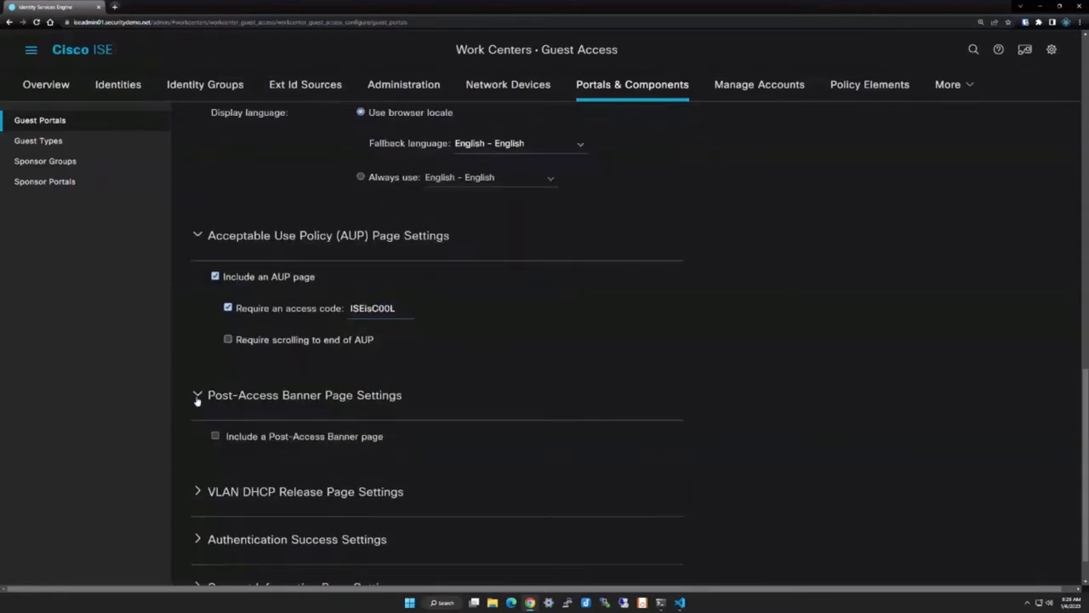
scroll(335, 476, down, 1)
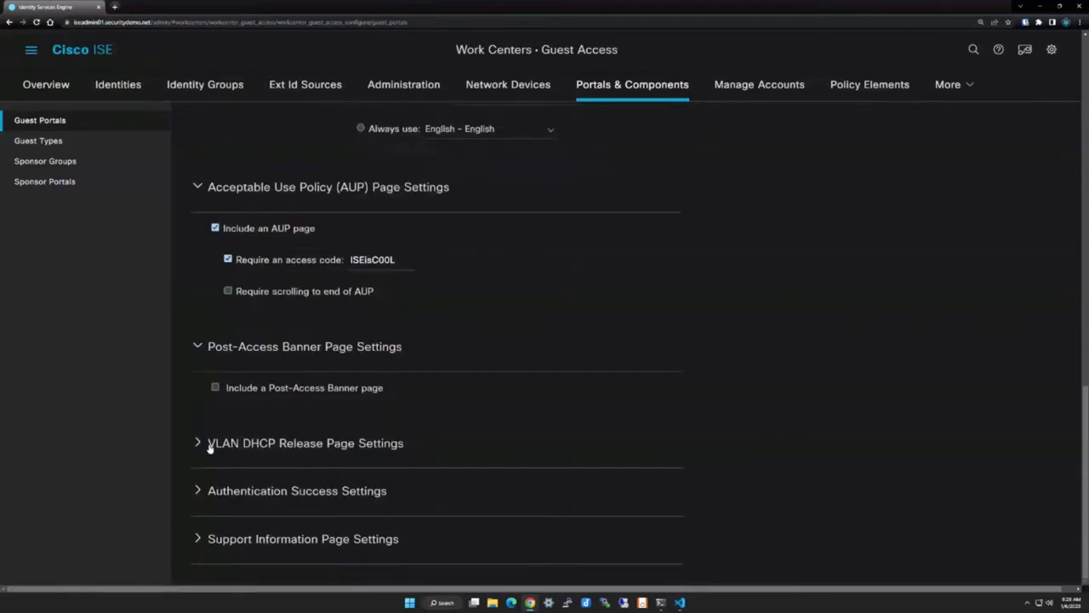
click(199, 444)
scroll(200, 443, down, 1)
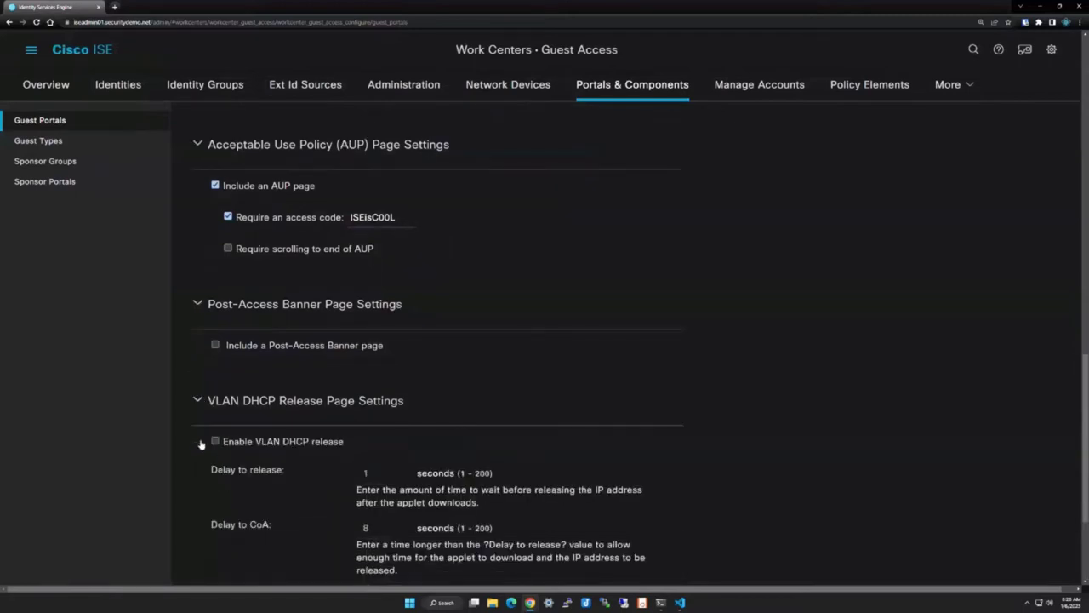
scroll(201, 443, down, 4)
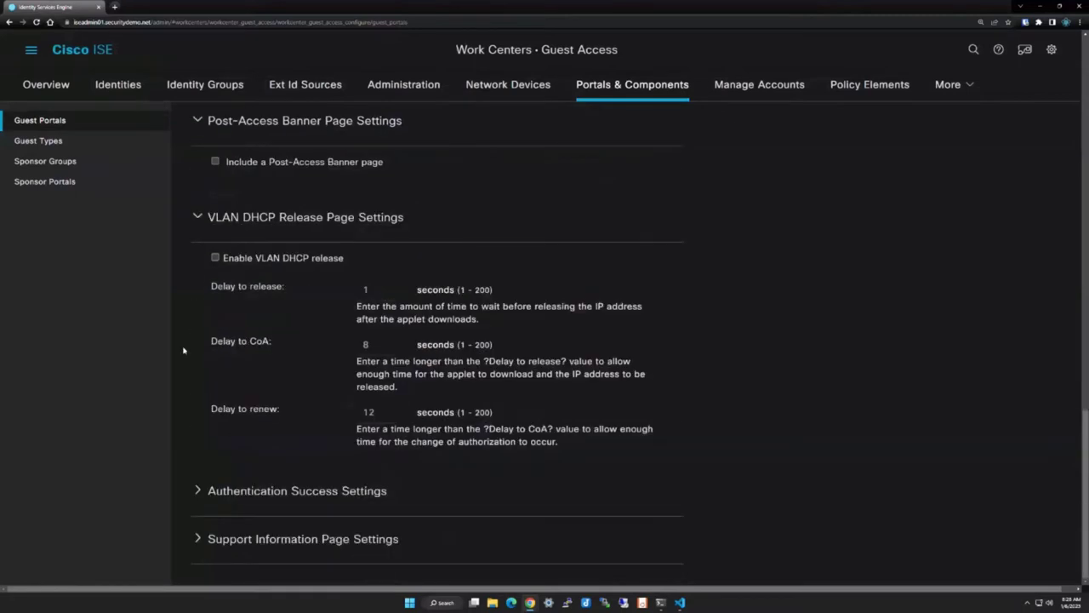
click(197, 491)
scroll(196, 492, down, 2)
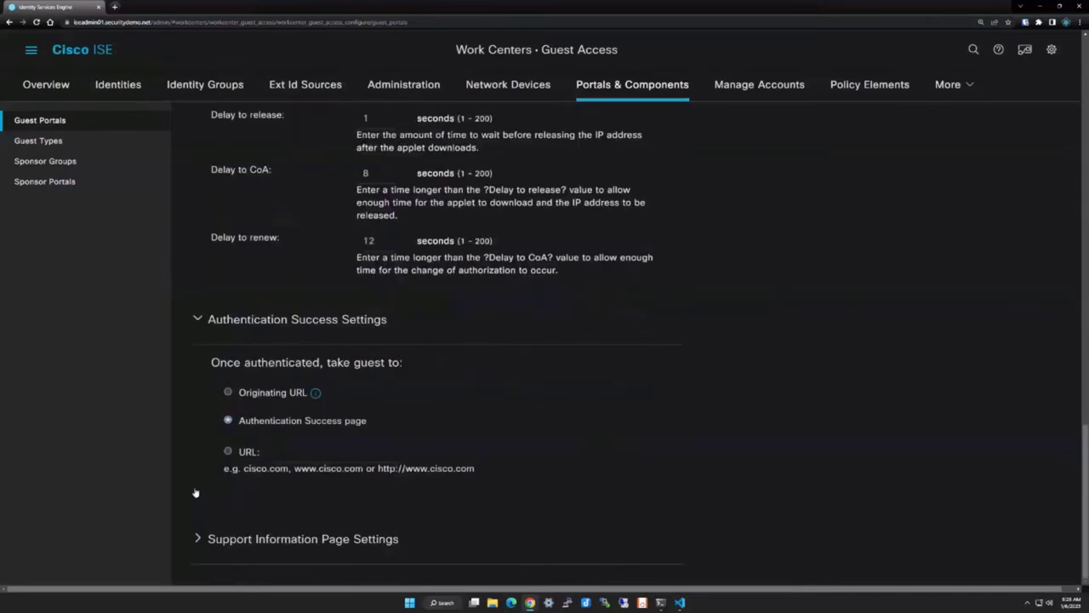
click(228, 452)
click(296, 453)
text(https:)
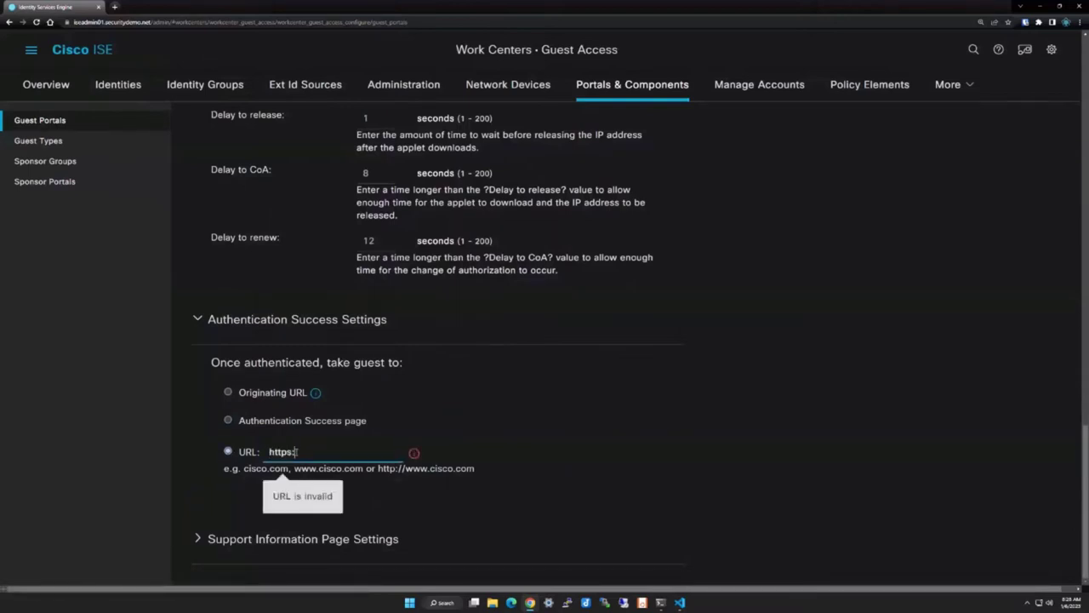
text(//www.ise)
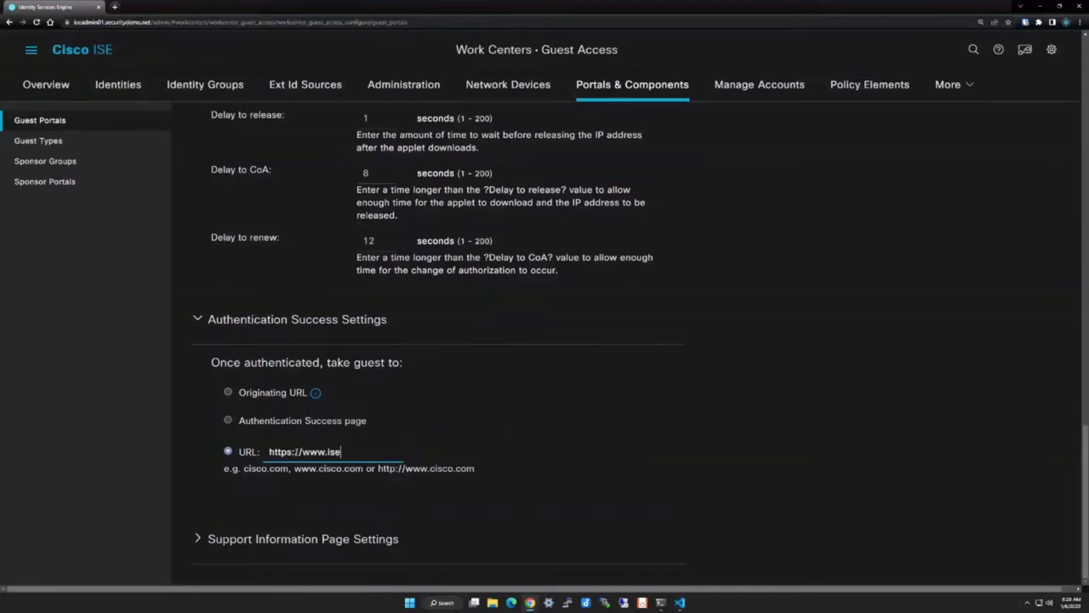
text(demolab.)
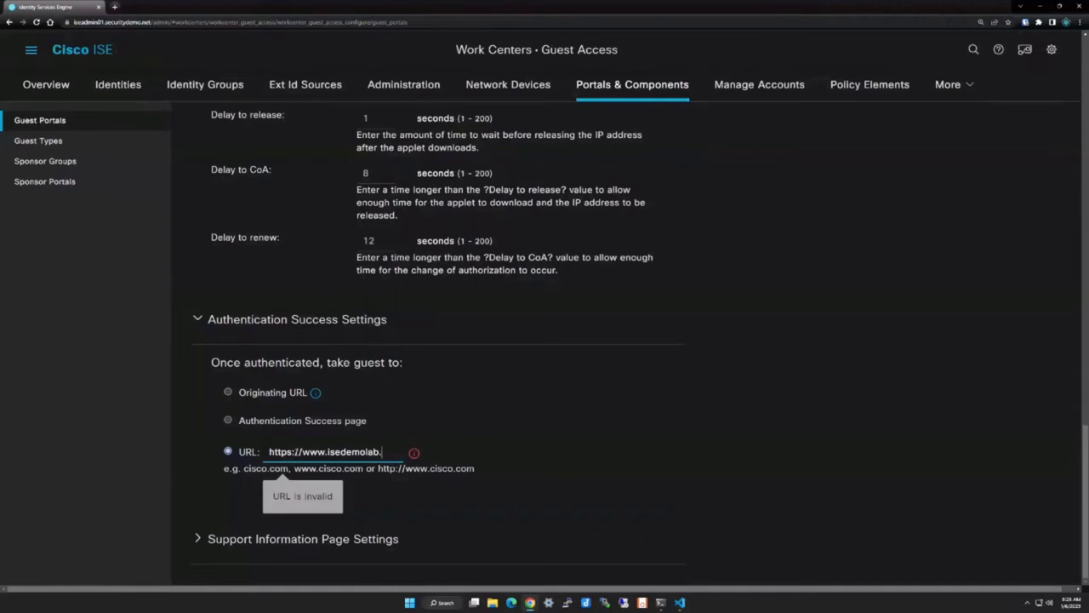
text(com)
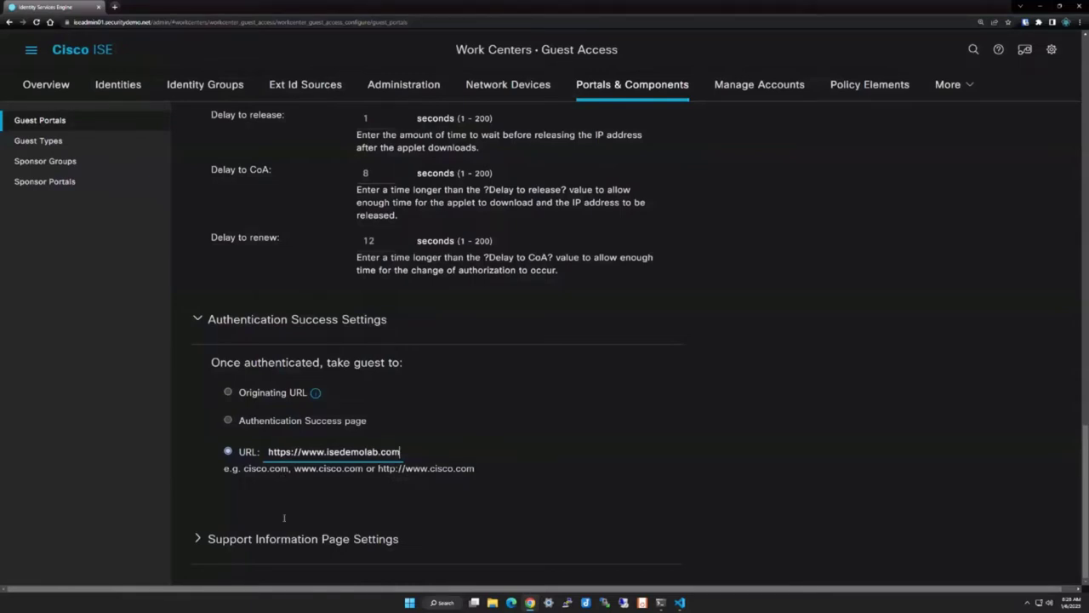
Step: Include the support information page for guests and save the Hotspot Guest Webinar portal
click(234, 511)
scroll(234, 511, down, 3)
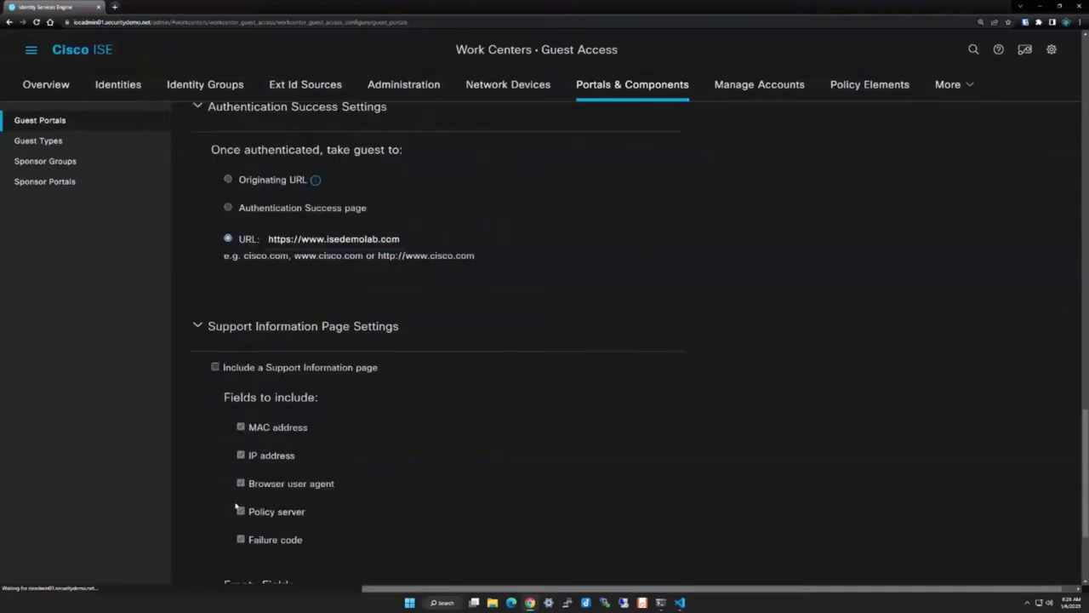
scroll(236, 507, down, 2)
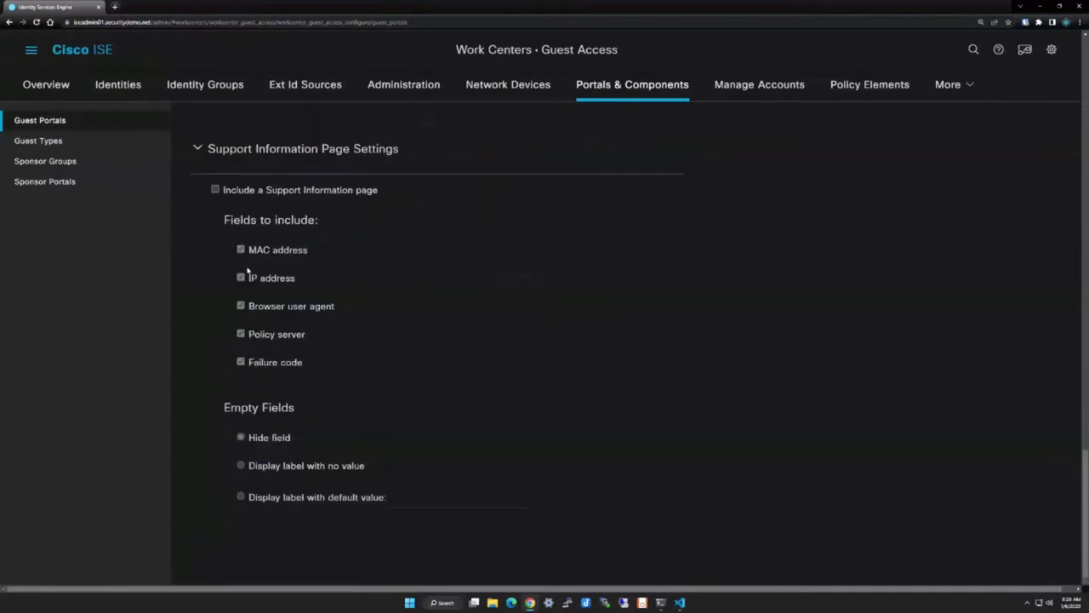
click(215, 189)
scroll(725, 398, up, 15)
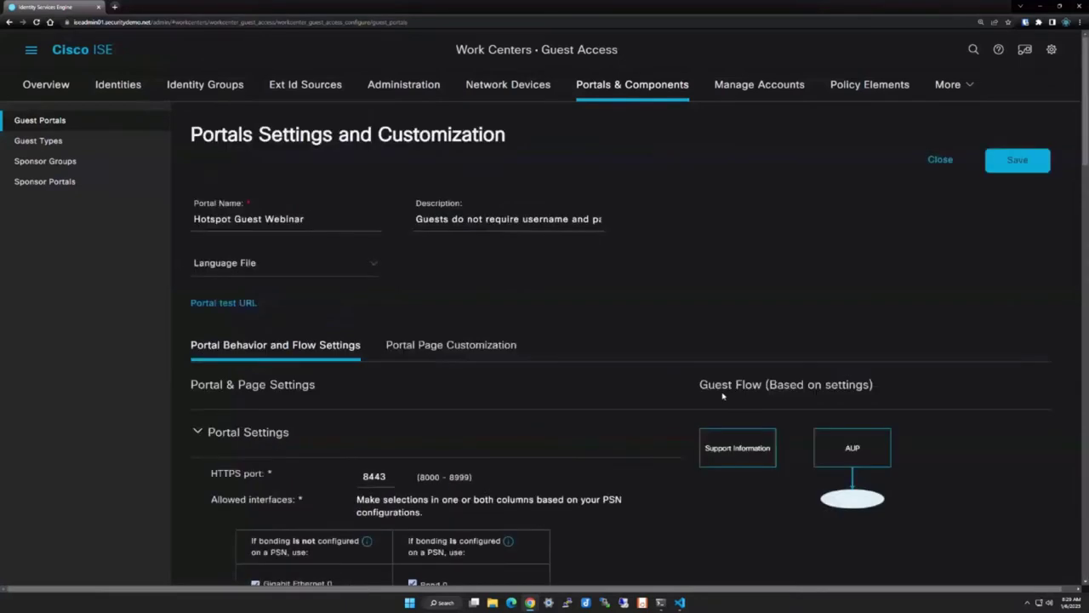
click(1018, 169)
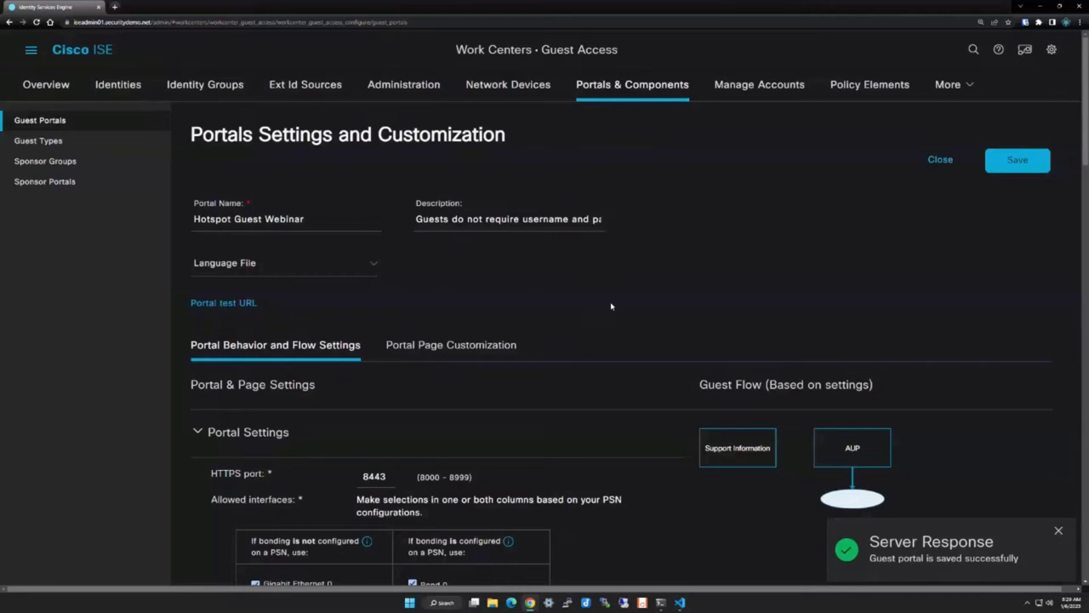
Step: Open the portal test URL past the 192.168.100.4 certificate warning and enter the access code
click(208, 304)
click(436, 281)
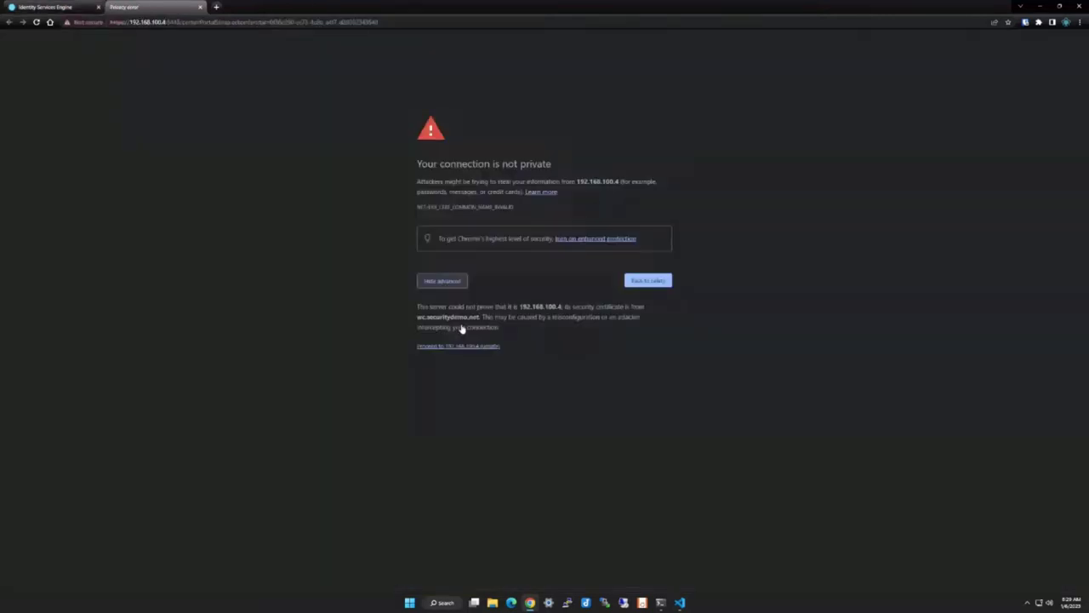
click(451, 346)
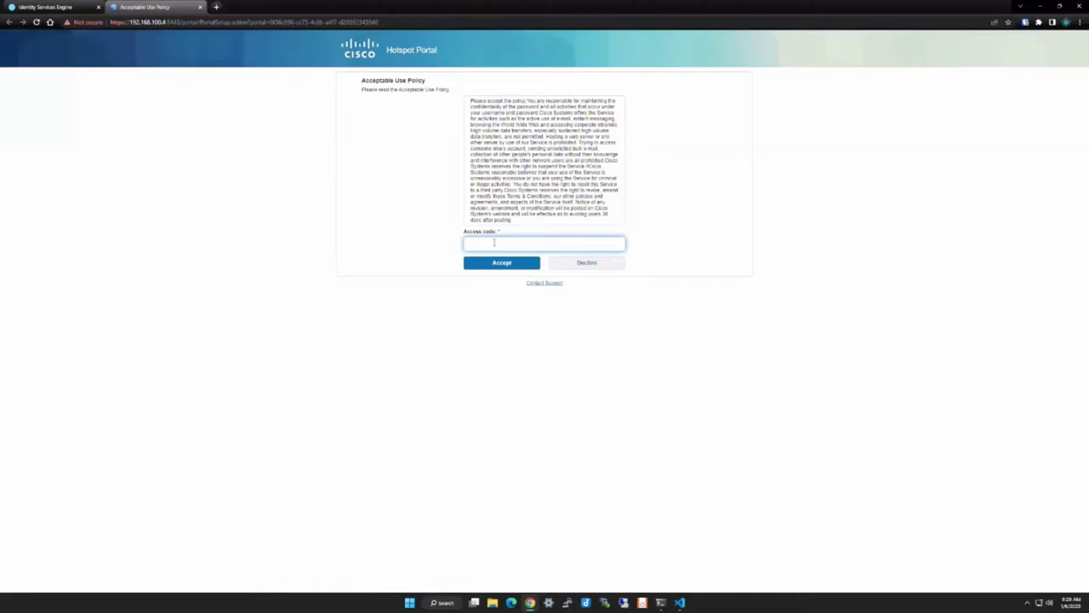
Step: Accept on the portal page, then open hotspot_redirect under Results > Authorization Profiles
click(501, 263)
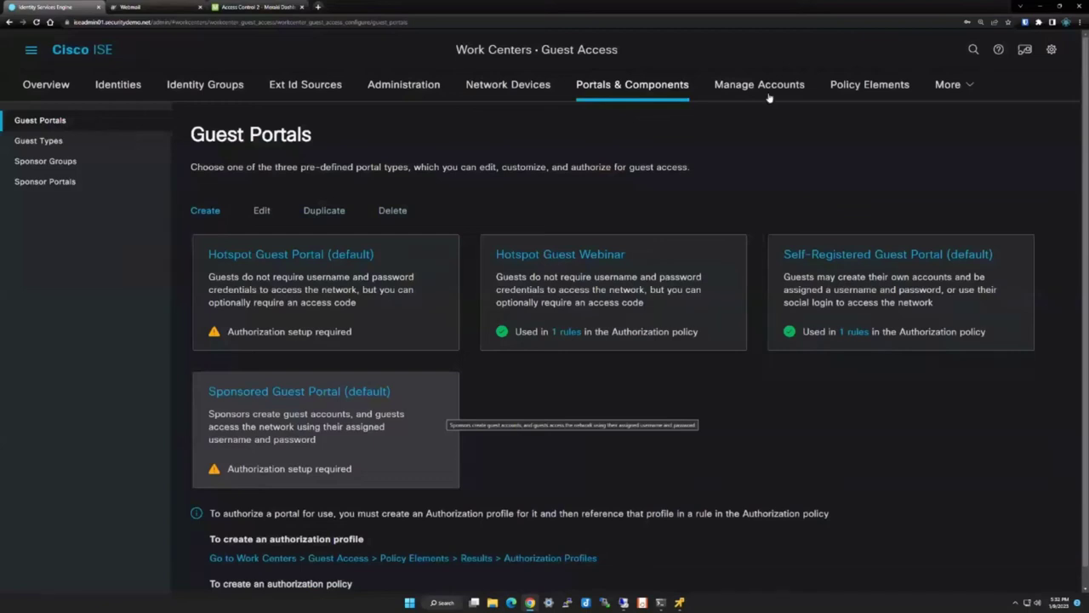
click(859, 92)
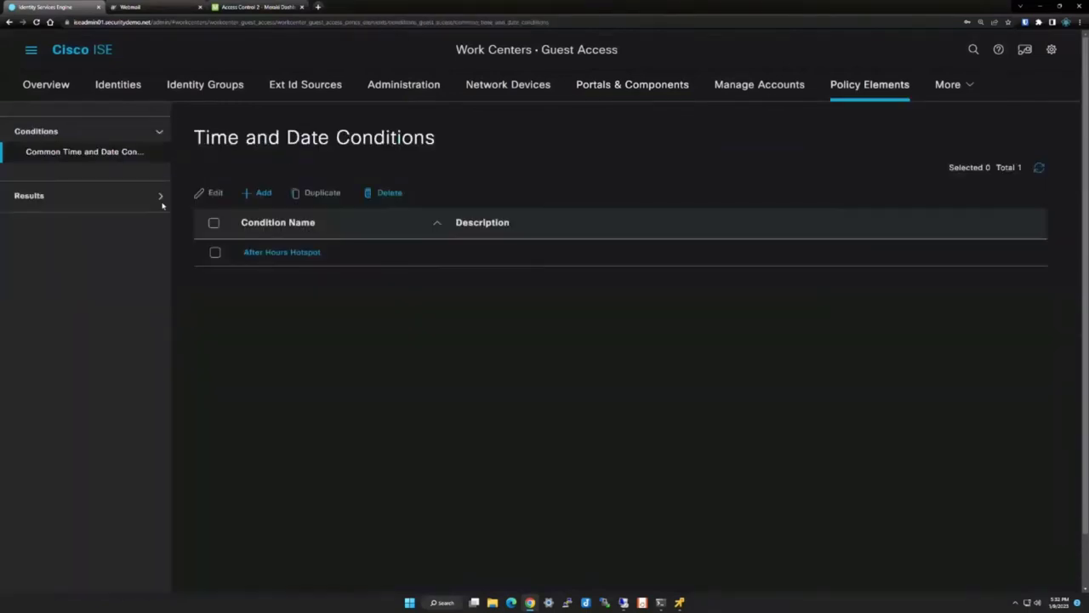
click(160, 196)
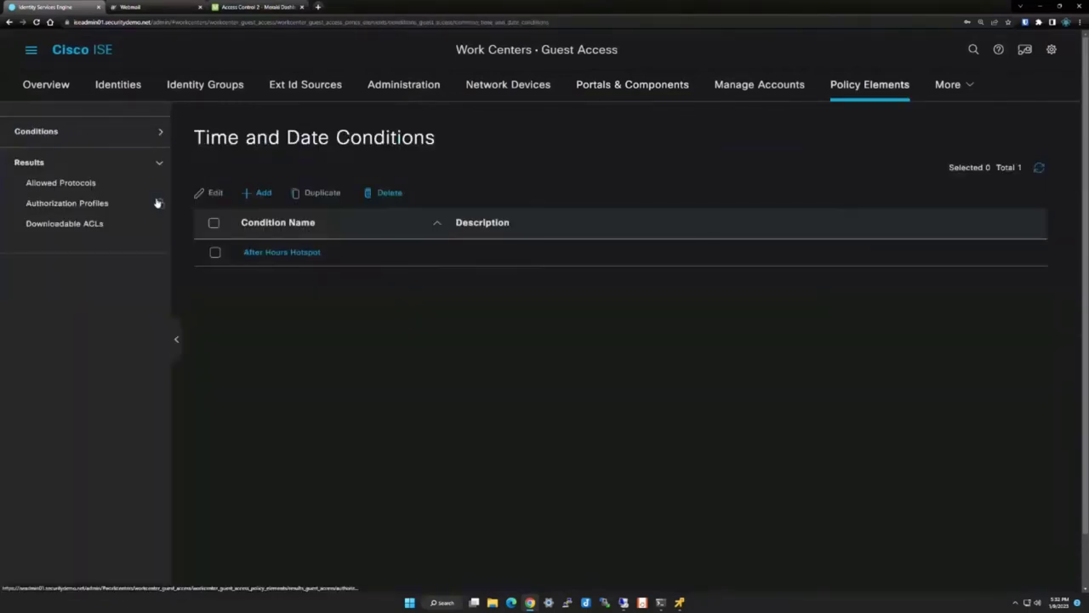
click(82, 204)
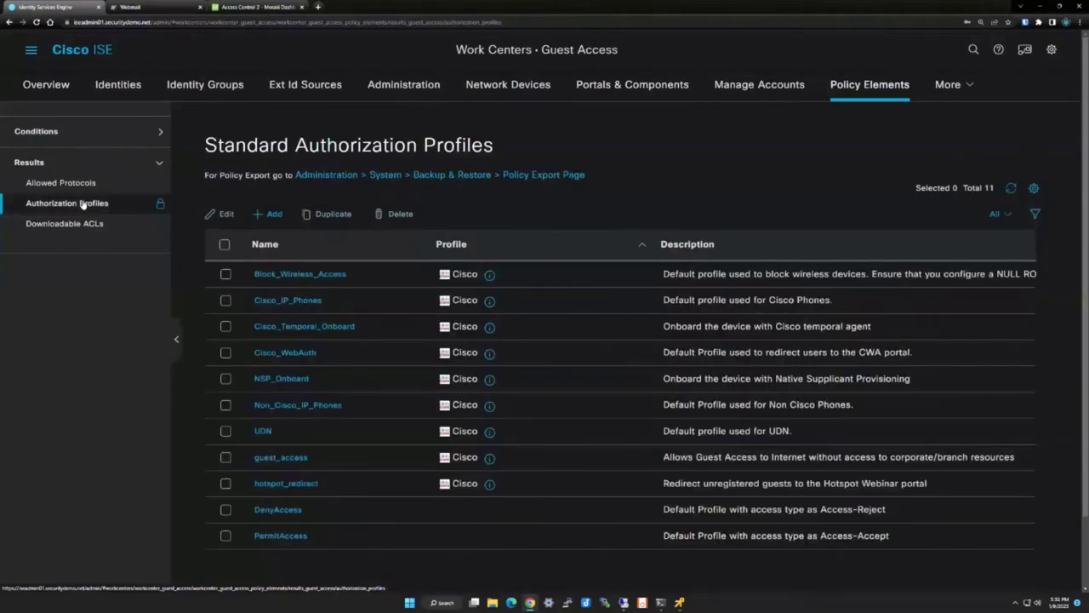
click(285, 485)
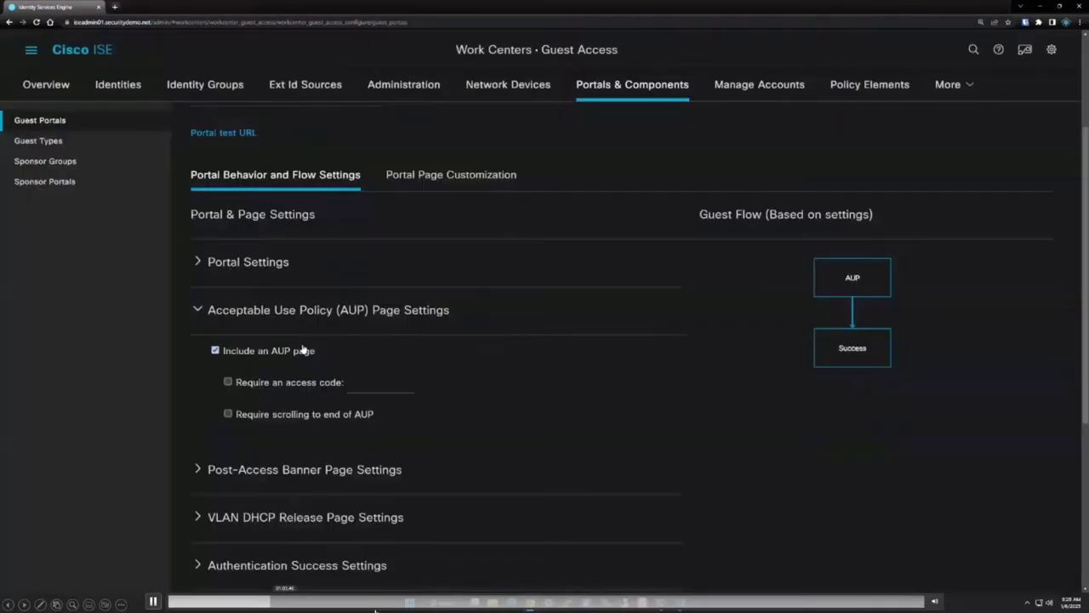
click(375, 602)
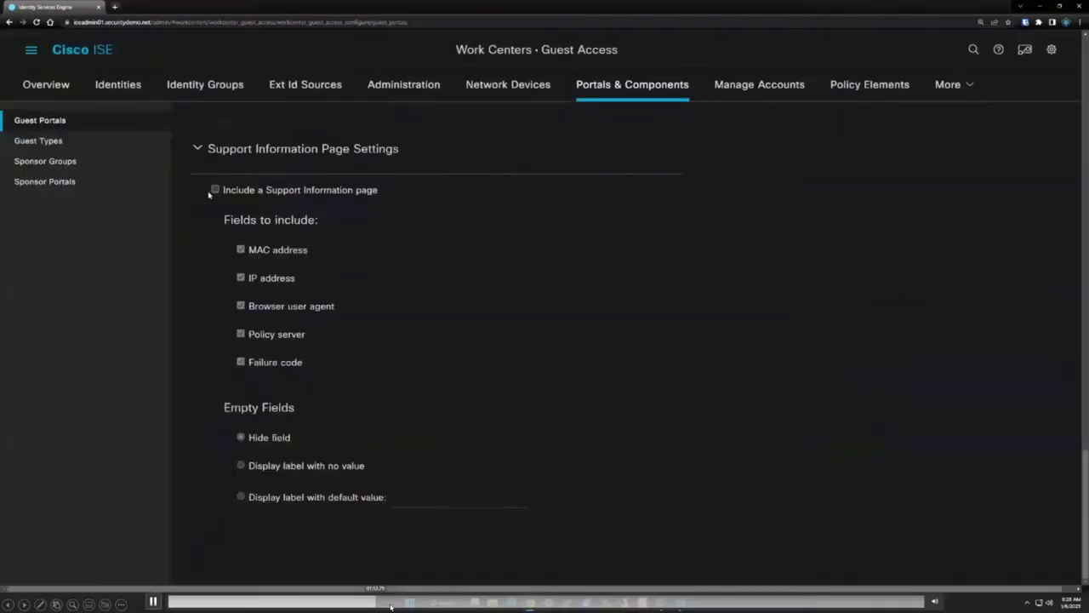
Step: Return to the Acceptable Use Policy test page and type the access code again
click(402, 603)
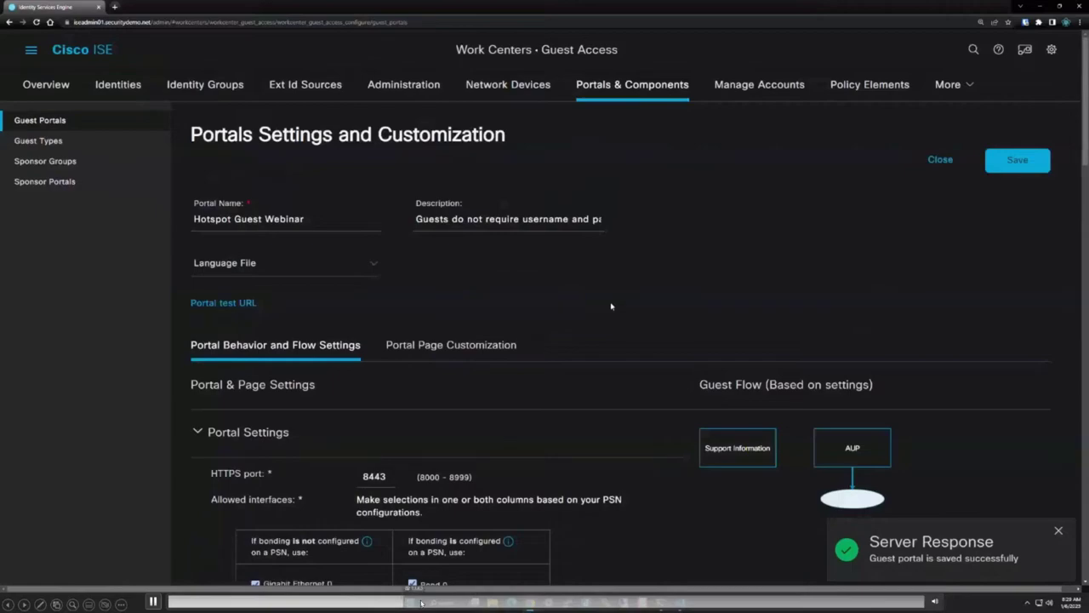
click(420, 602)
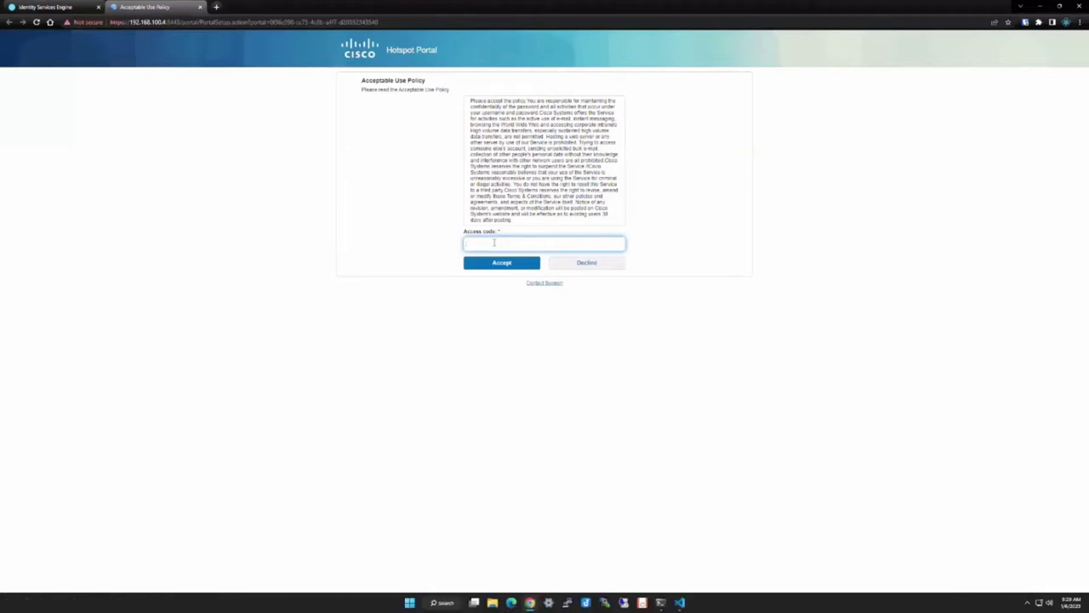
Step: Accept on the portal, then reopen the hotspot_redirect authorization profile in Policy Elements
click(502, 264)
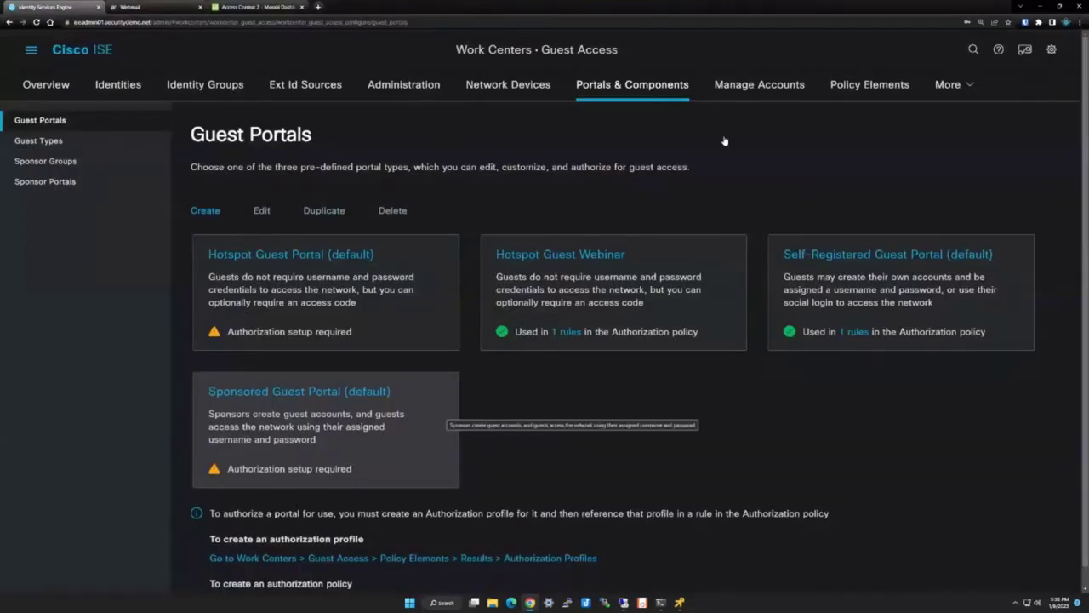
click(858, 91)
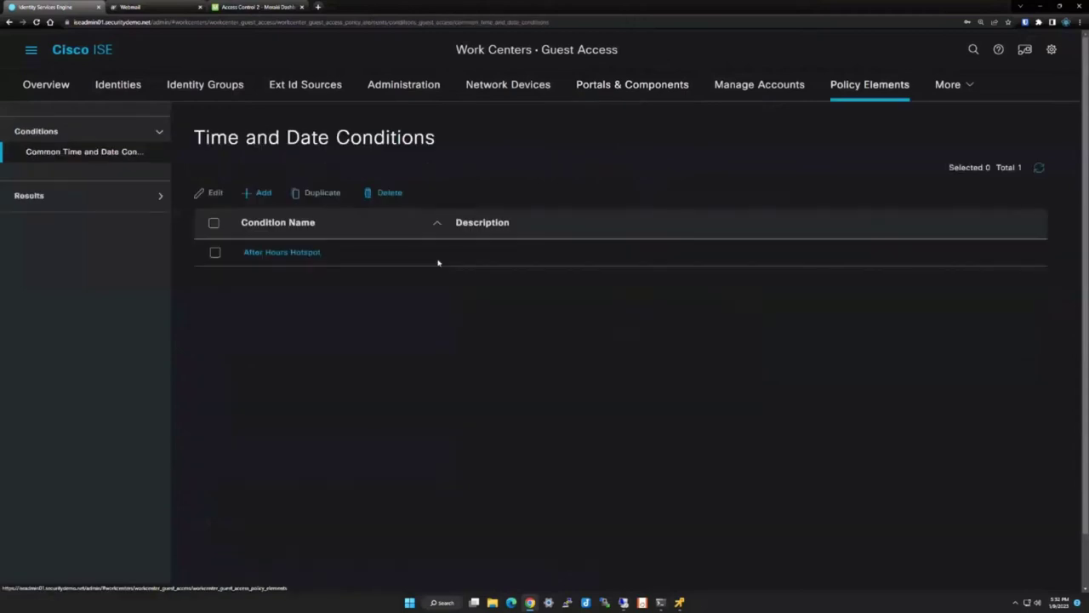
click(159, 196)
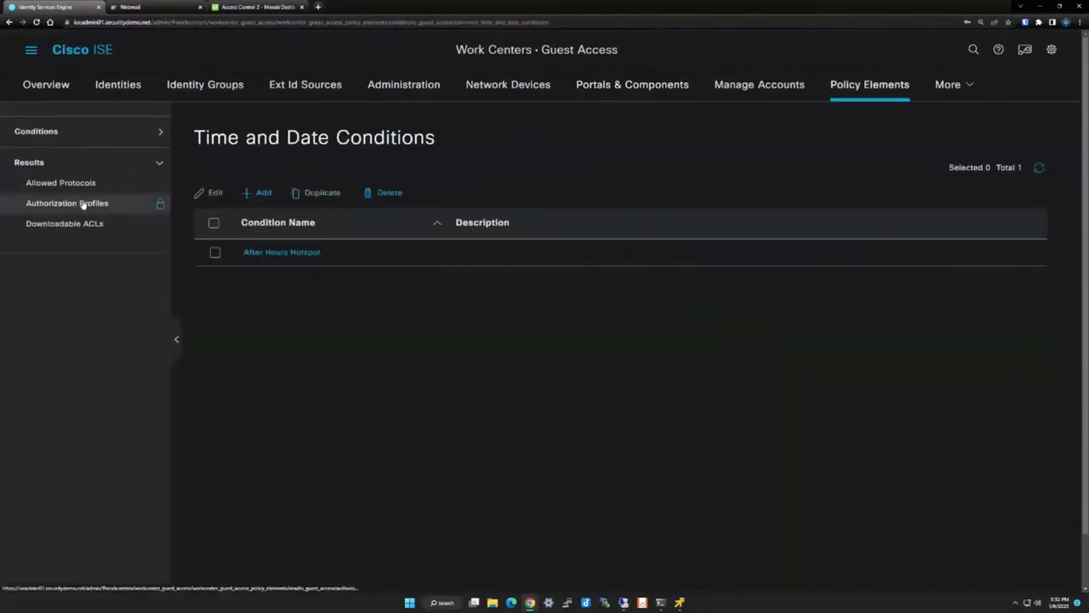
click(83, 205)
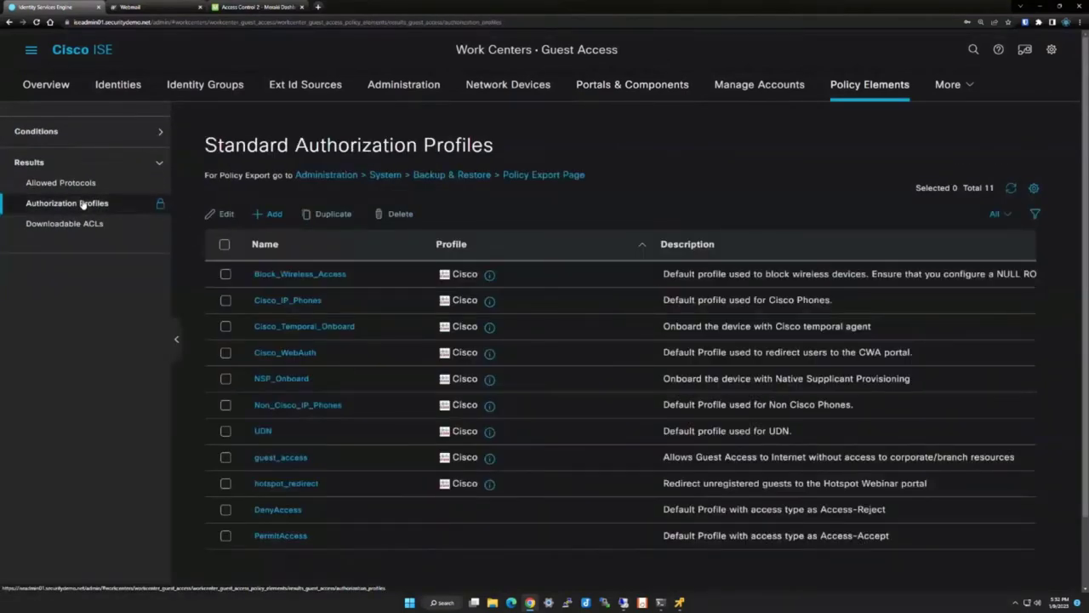
click(286, 482)
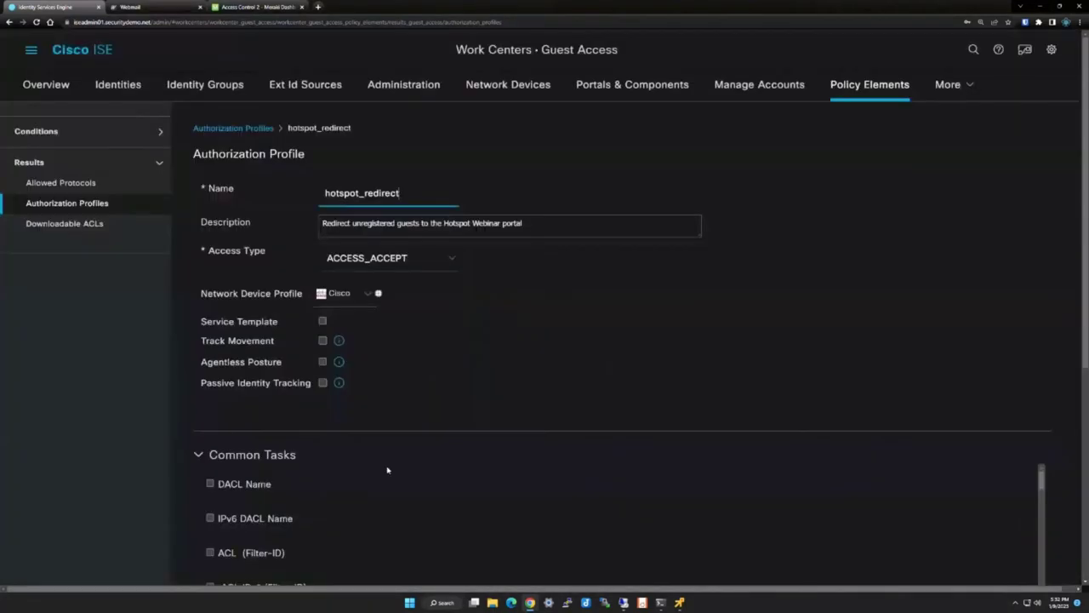
scroll(388, 469, down, 5)
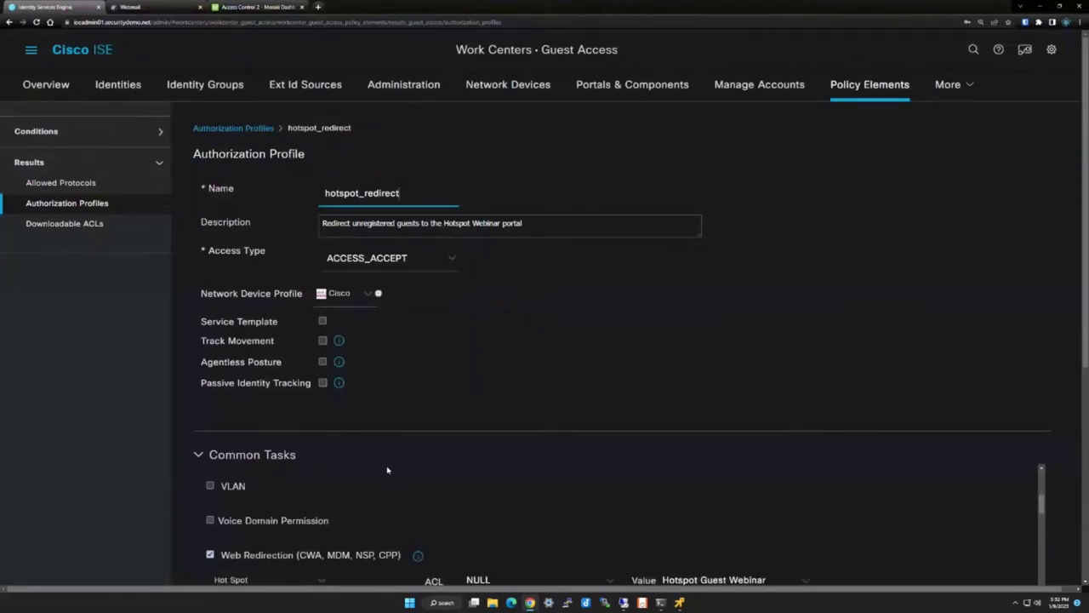
scroll(388, 470, down, 1)
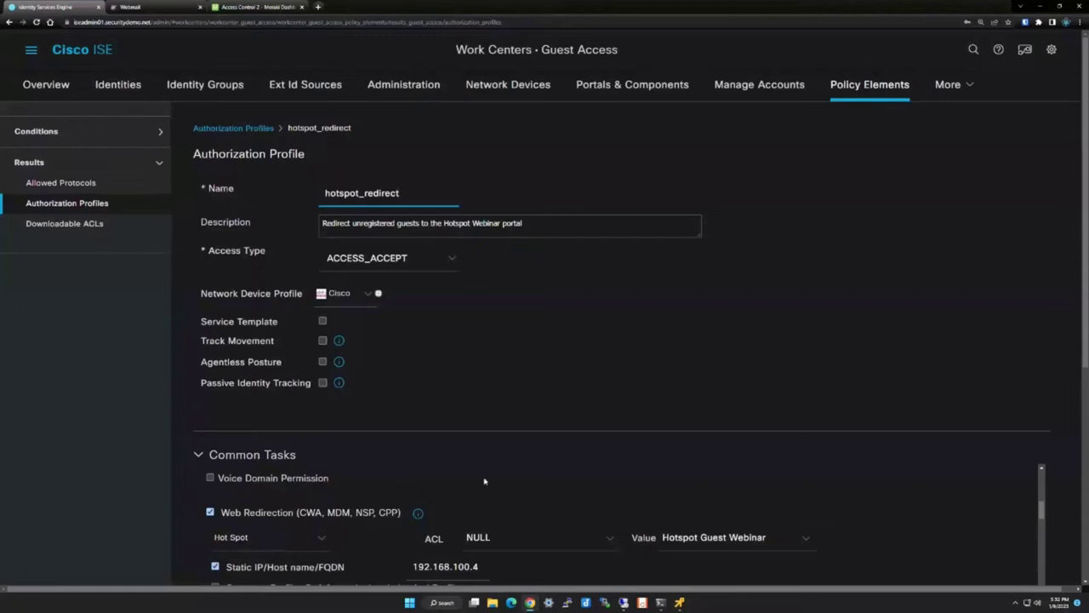
Step: Confirm Web Redirection is Hot Spot, ACL NULL, portal Hotspot Guest Webinar, then return to the profiles list
click(321, 540)
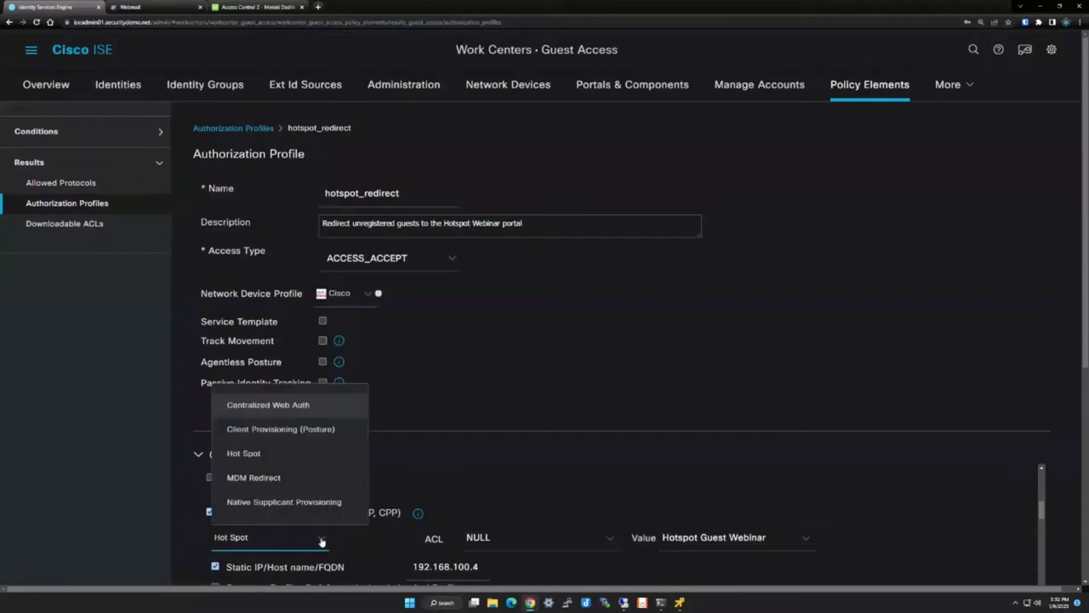
click(321, 541)
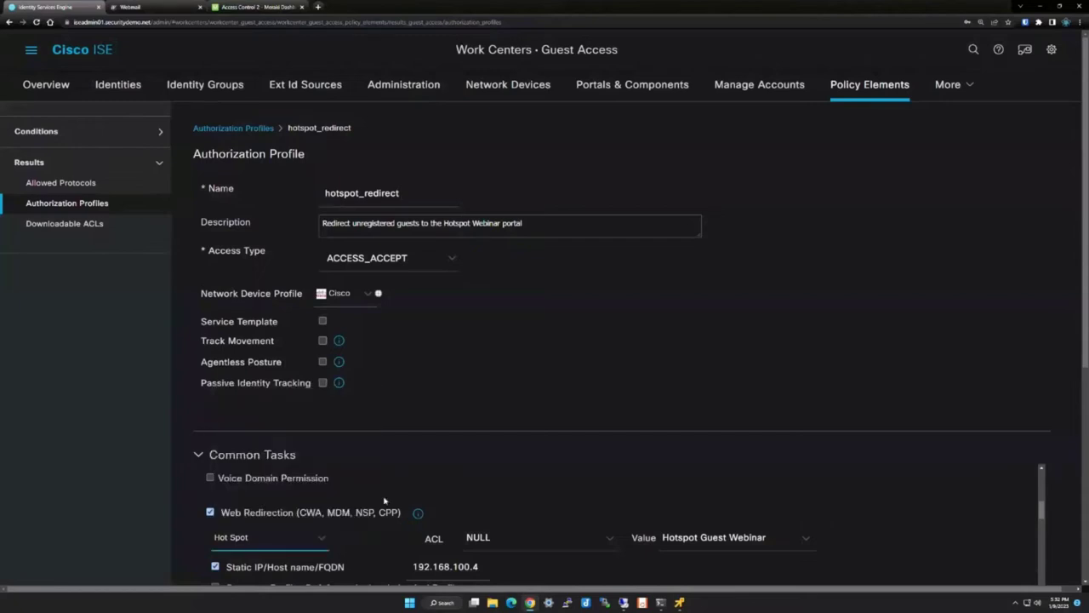
click(503, 536)
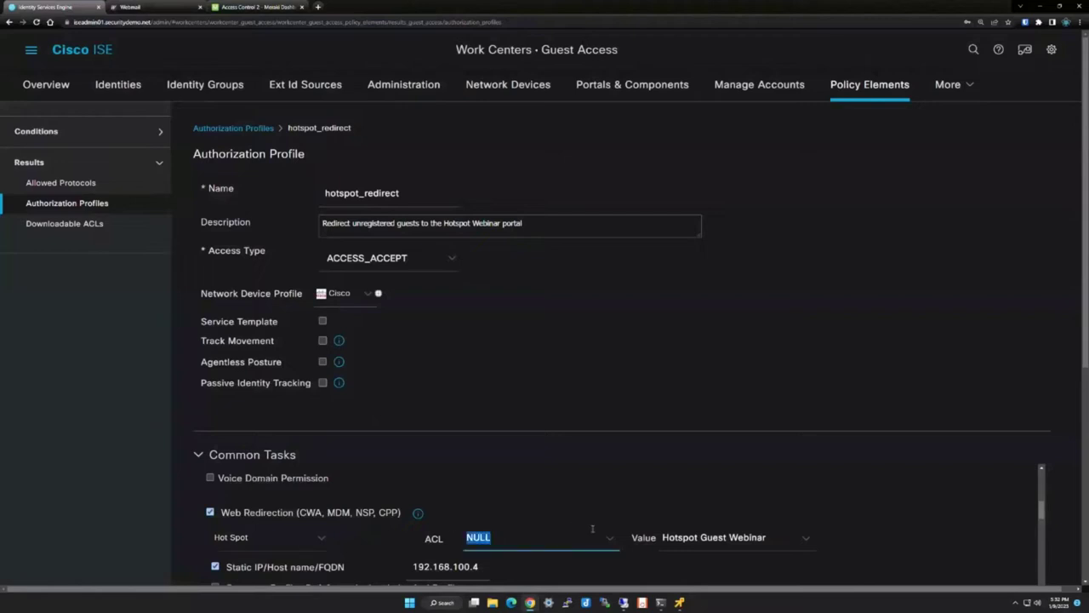
click(585, 513)
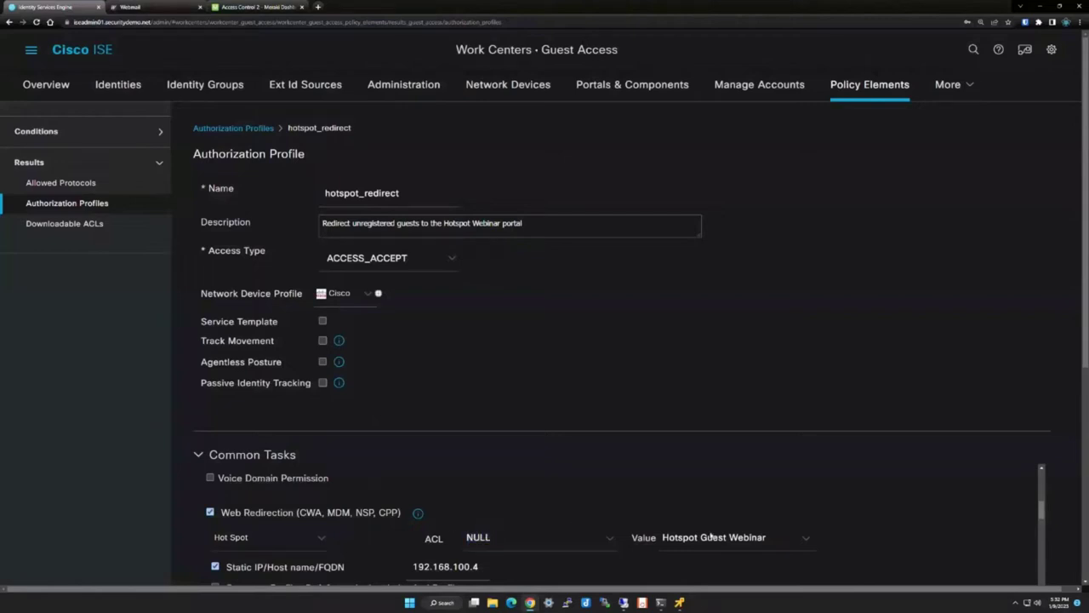
click(806, 538)
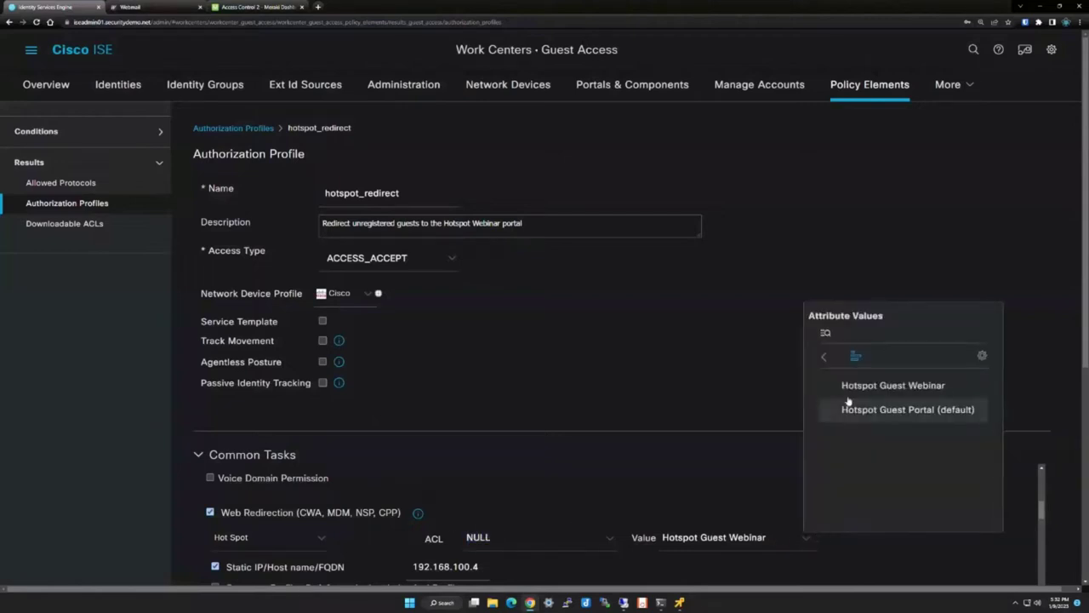
click(652, 474)
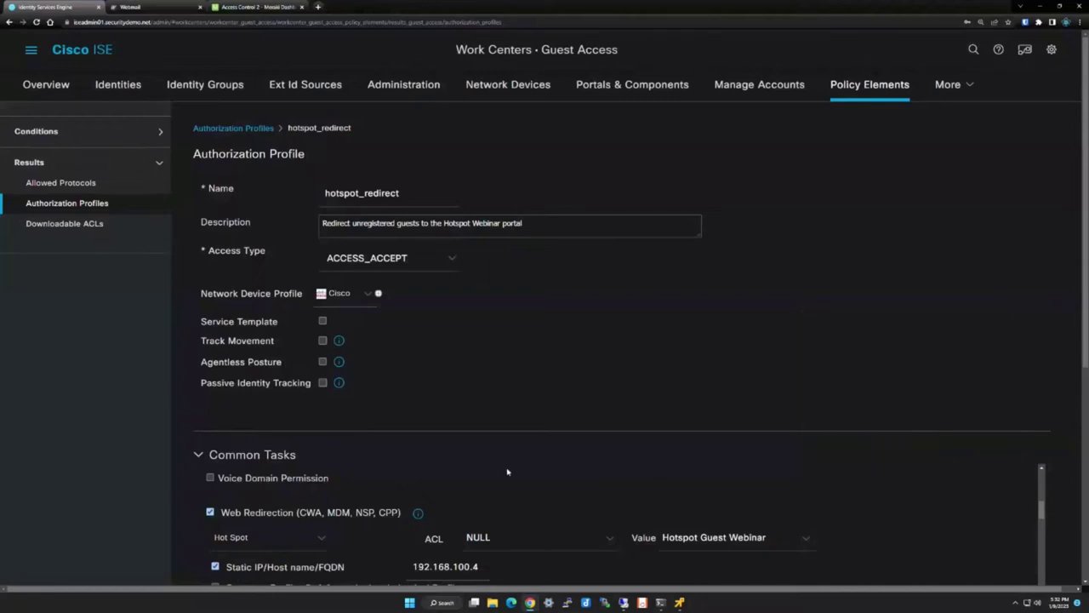
scroll(507, 472, down, 3)
scroll(503, 480, up, 3)
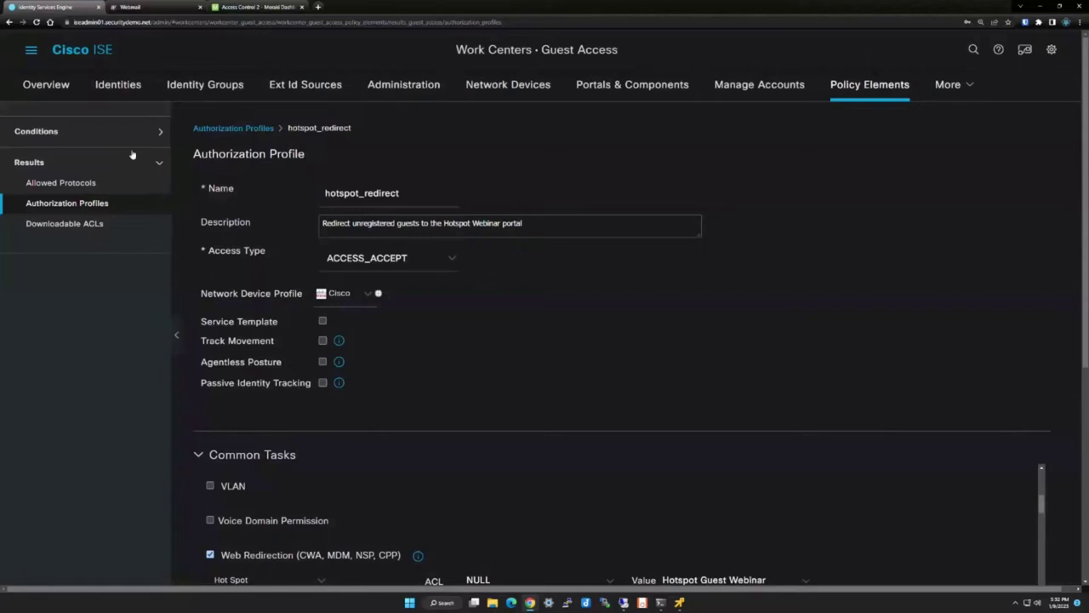
click(228, 128)
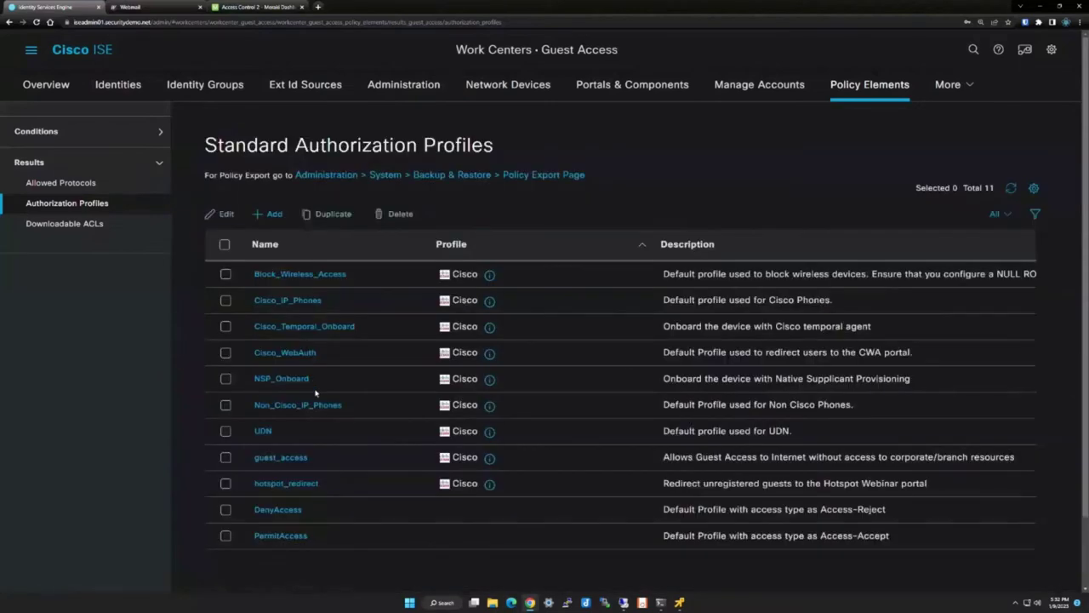
click(282, 458)
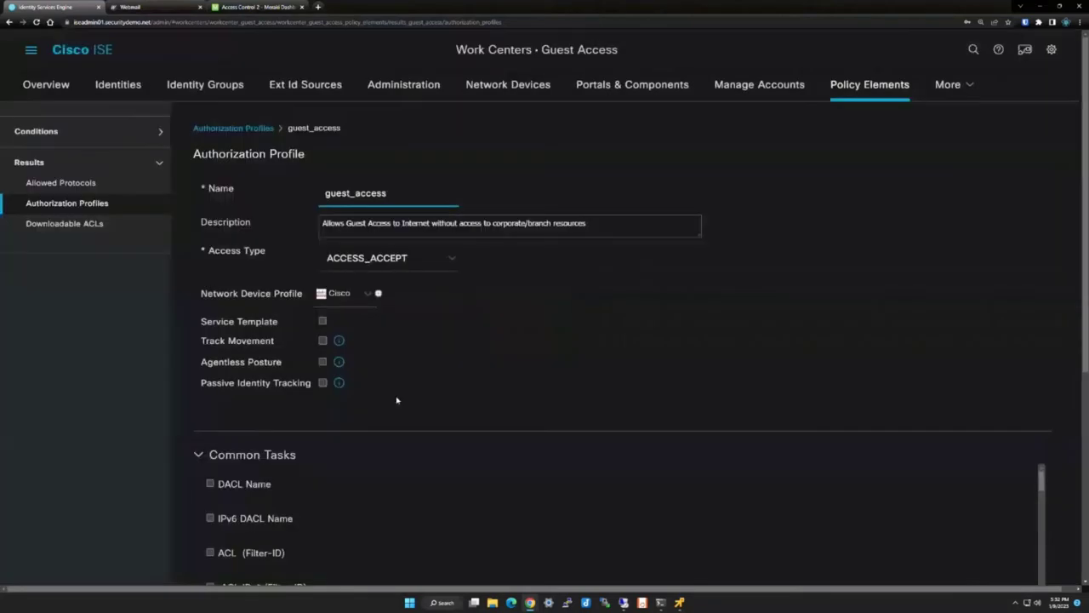
scroll(391, 449, down, 5)
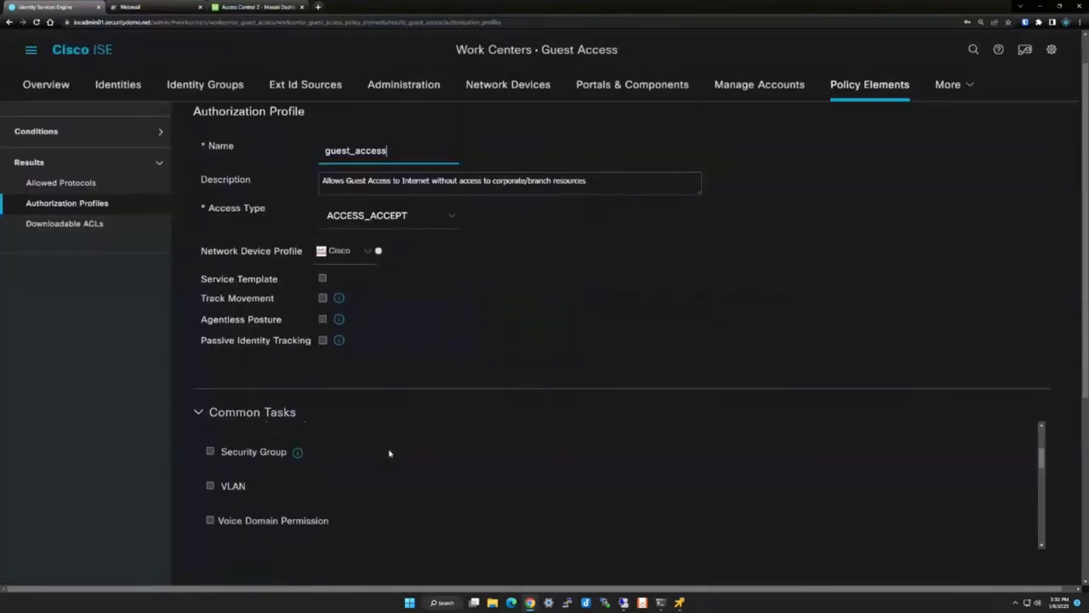
scroll(389, 452, down, 3)
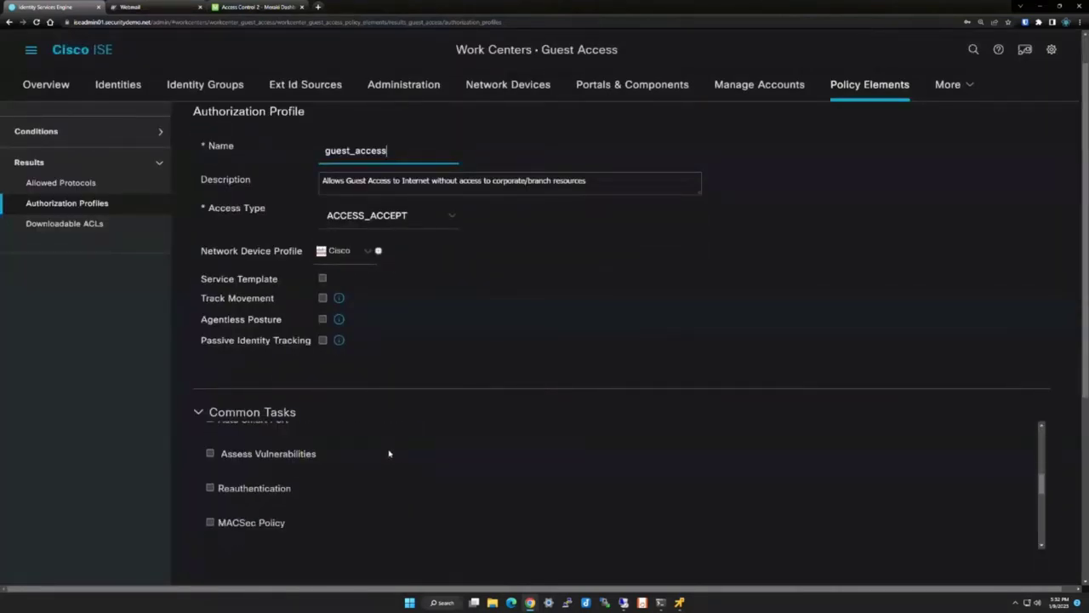
scroll(389, 453, down, 1)
scroll(389, 452, down, 2)
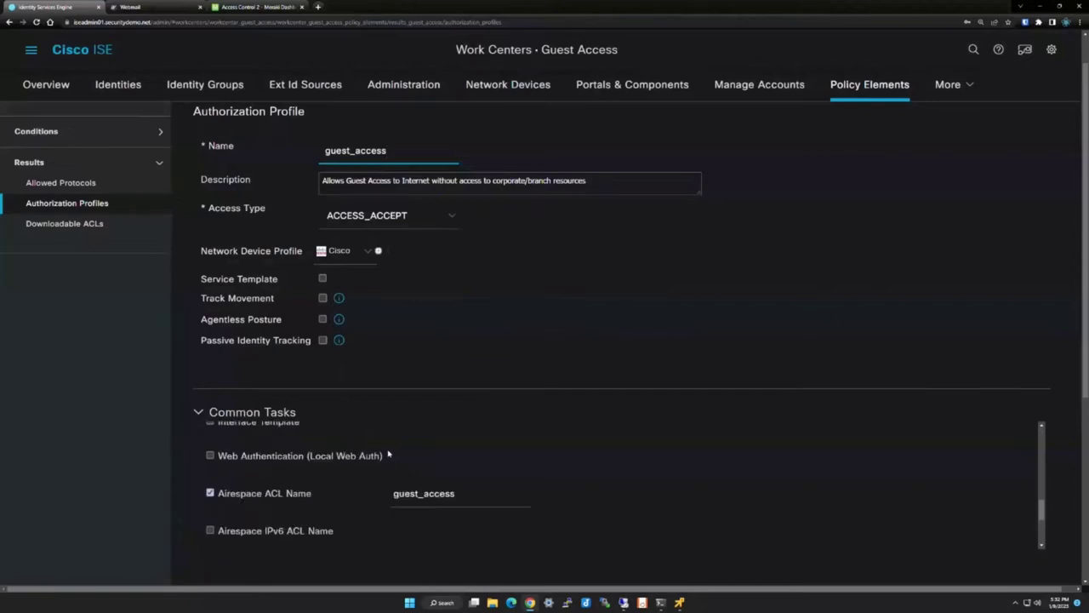
scroll(388, 453, down, 1)
double_click(397, 459)
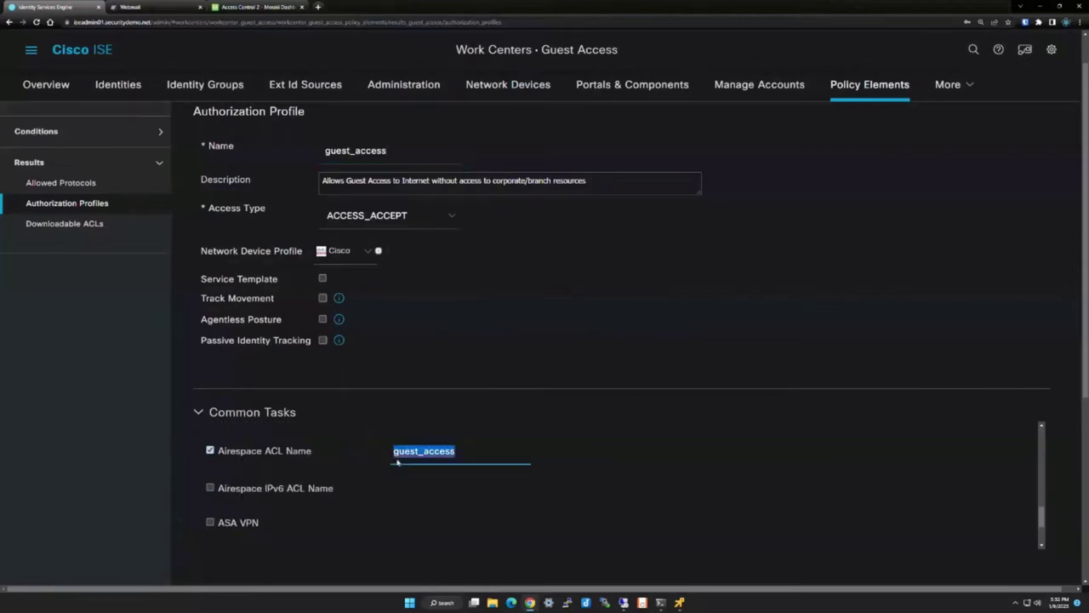
click(543, 473)
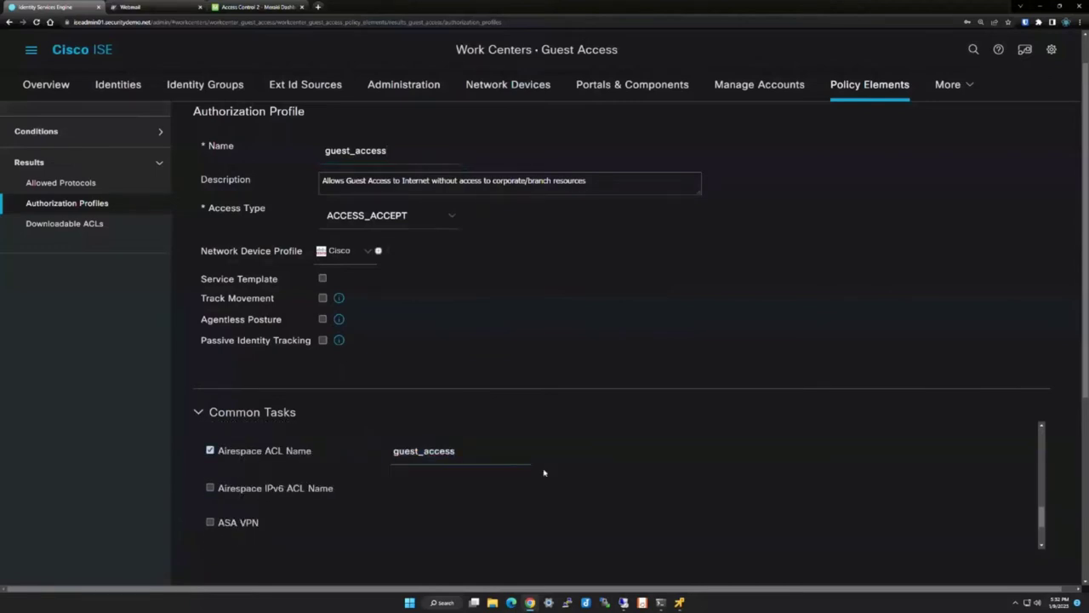
Step: Open the ISE Demo Hotspot SSID's access control in Meraki and scroll to its Cisco ISE splash page
click(252, 8)
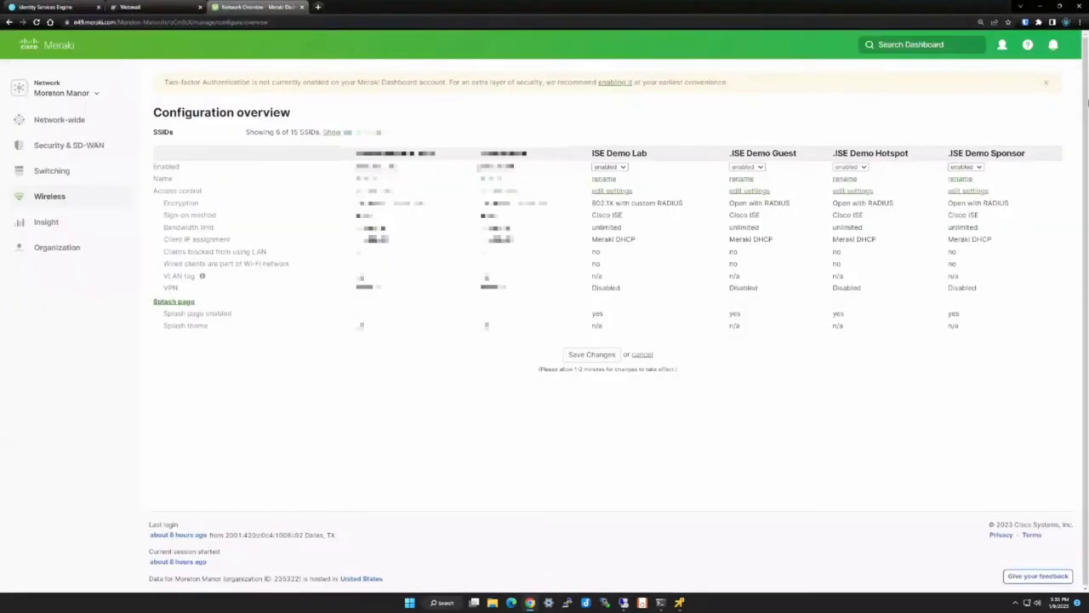
click(1046, 85)
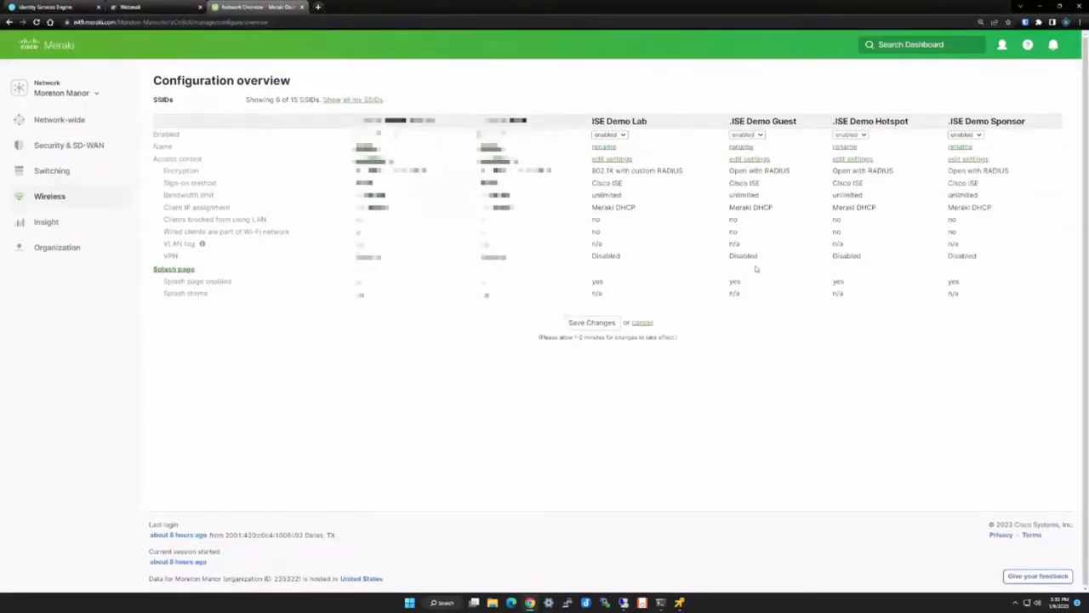
click(855, 160)
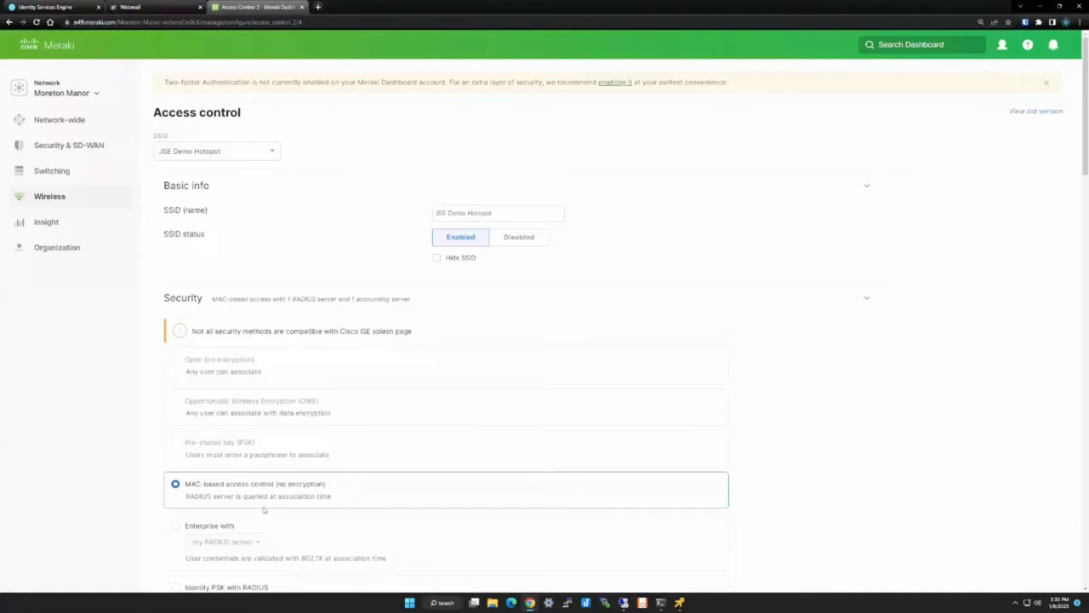
scroll(263, 509, down, 1)
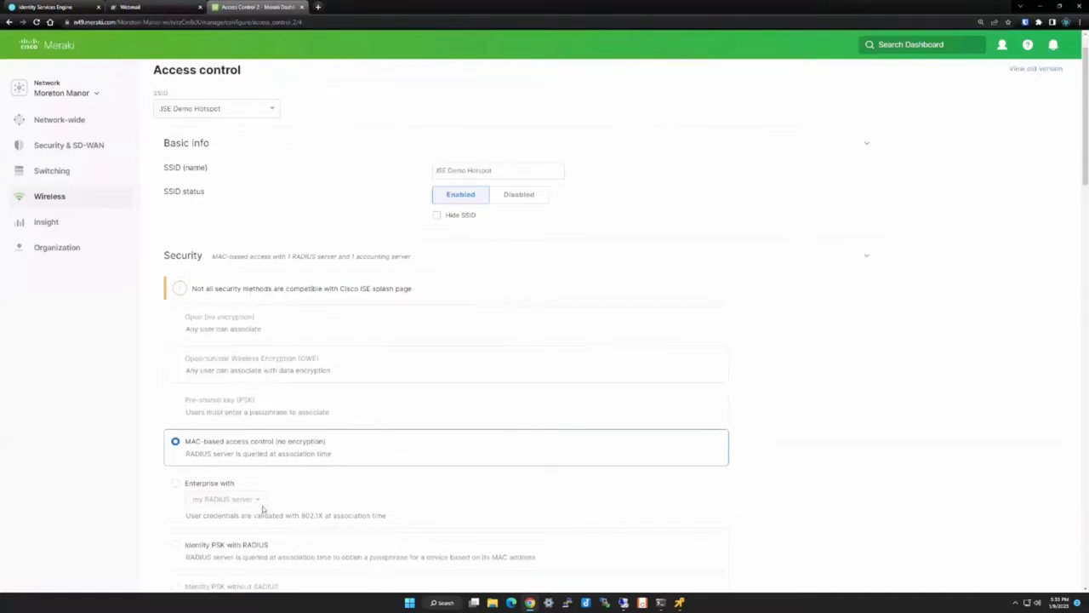
scroll(263, 509, down, 3)
scroll(263, 499, down, 3)
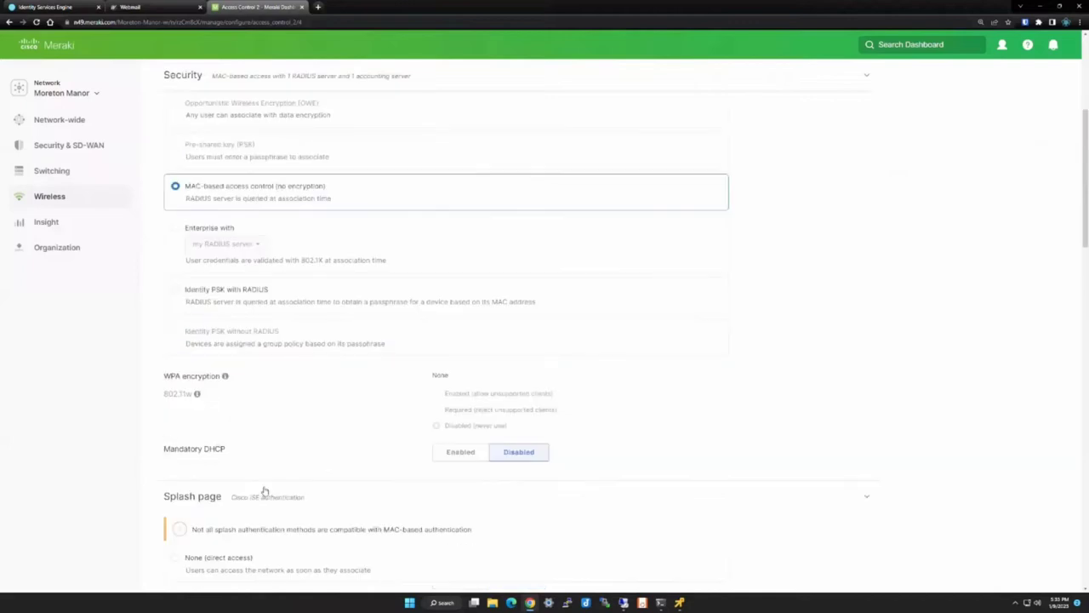
scroll(264, 491, down, 4)
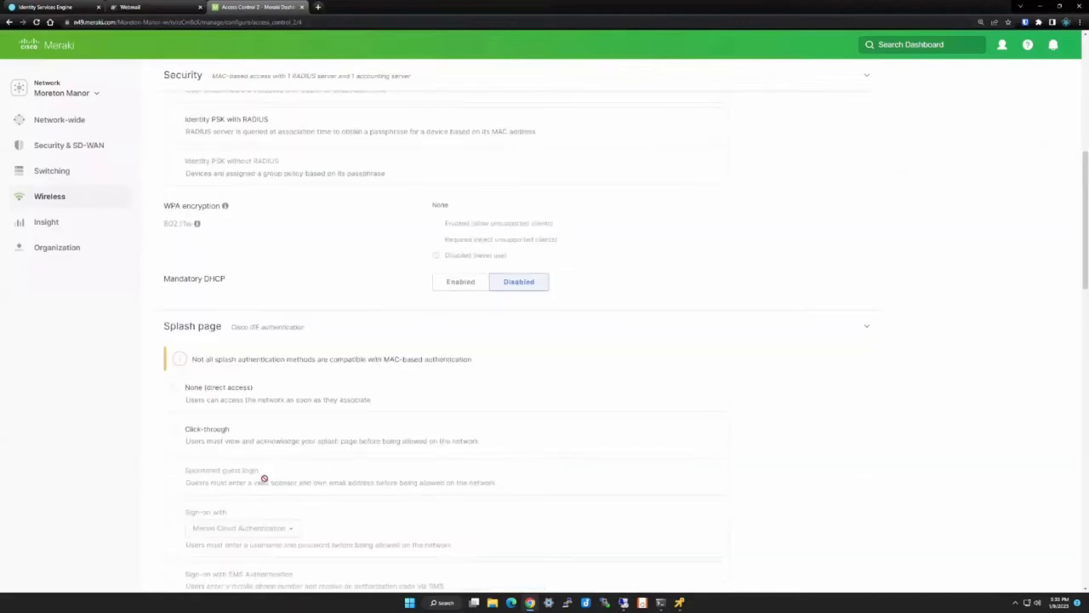
scroll(264, 479, down, 6)
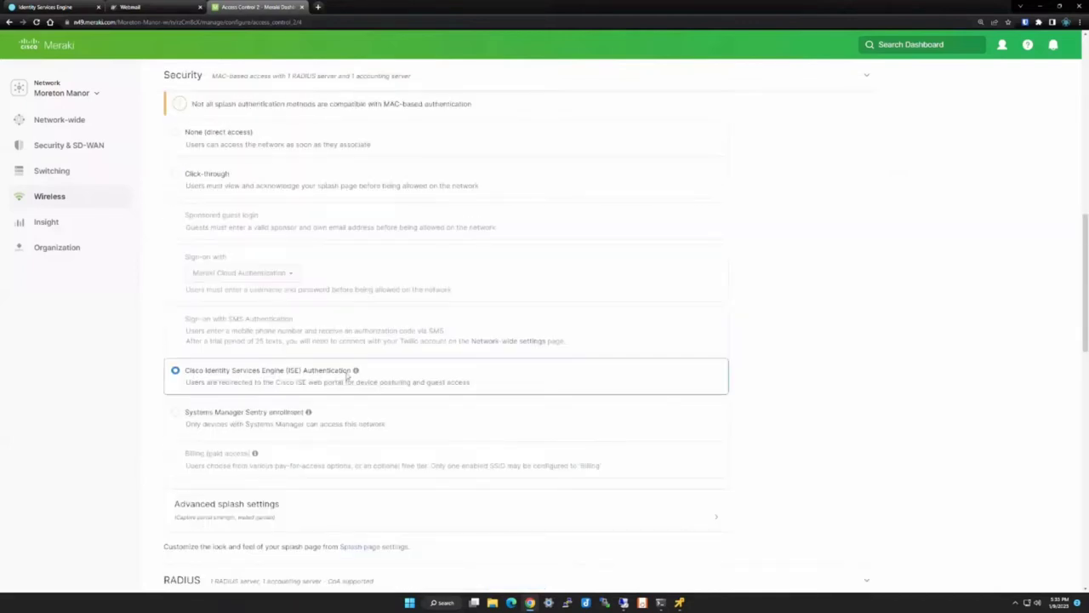
scroll(528, 441, down, 2)
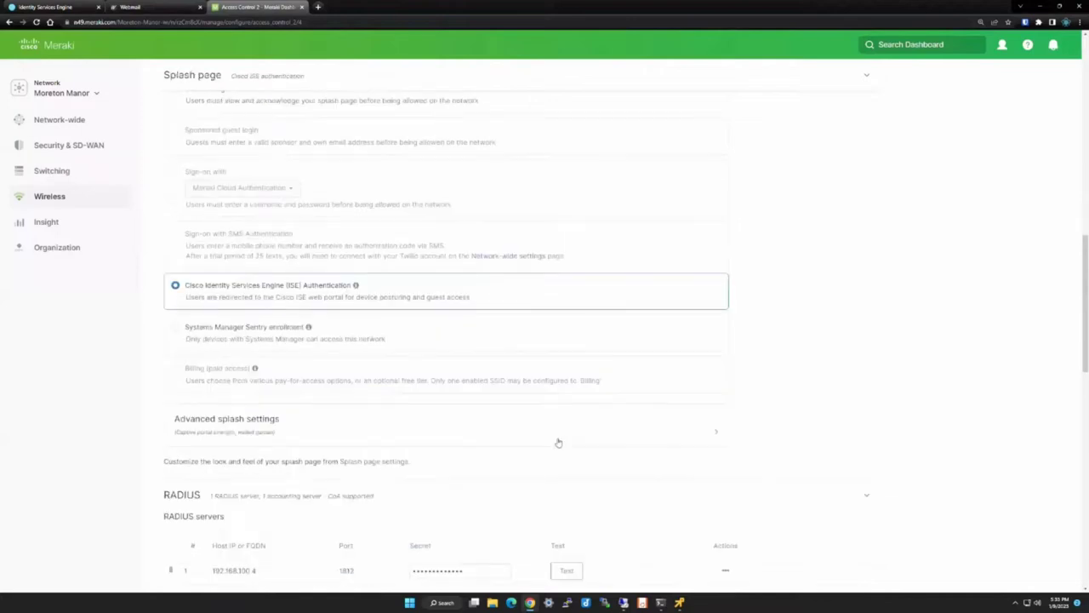
Step: Expand Advanced splash settings to show the walled garden enabled for 192.168.100.4/32
click(717, 434)
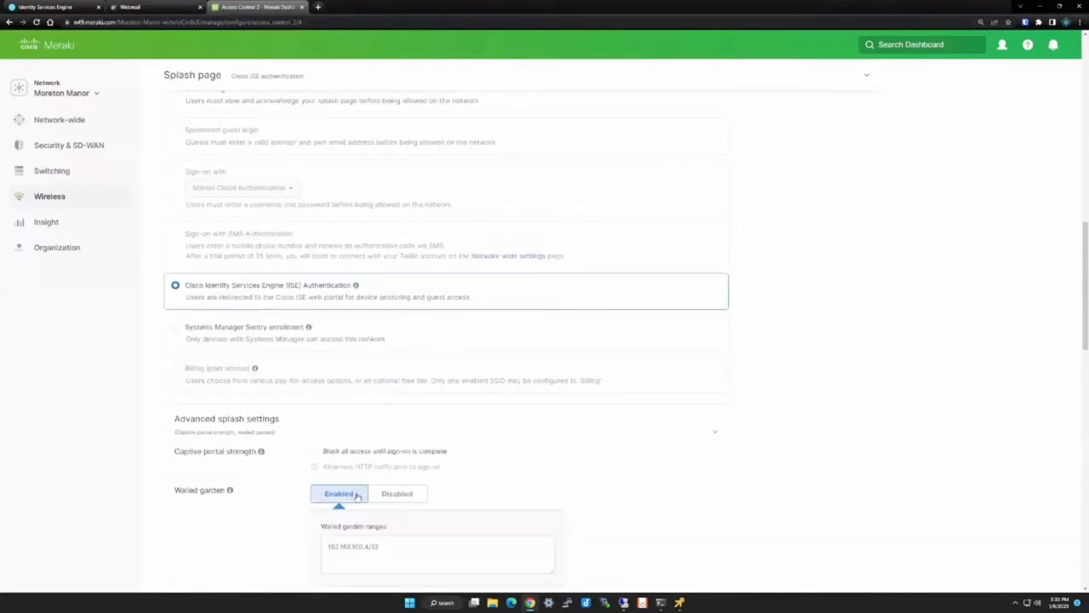
scroll(574, 473, down, 2)
scroll(574, 472, down, 1)
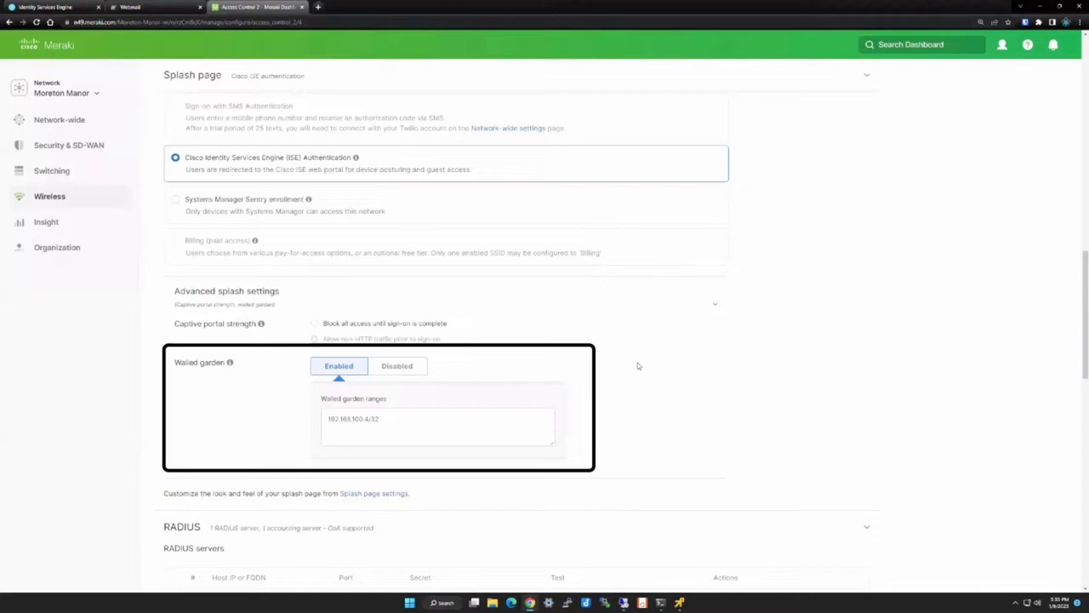
scroll(638, 366, down, 2)
scroll(634, 368, down, 1)
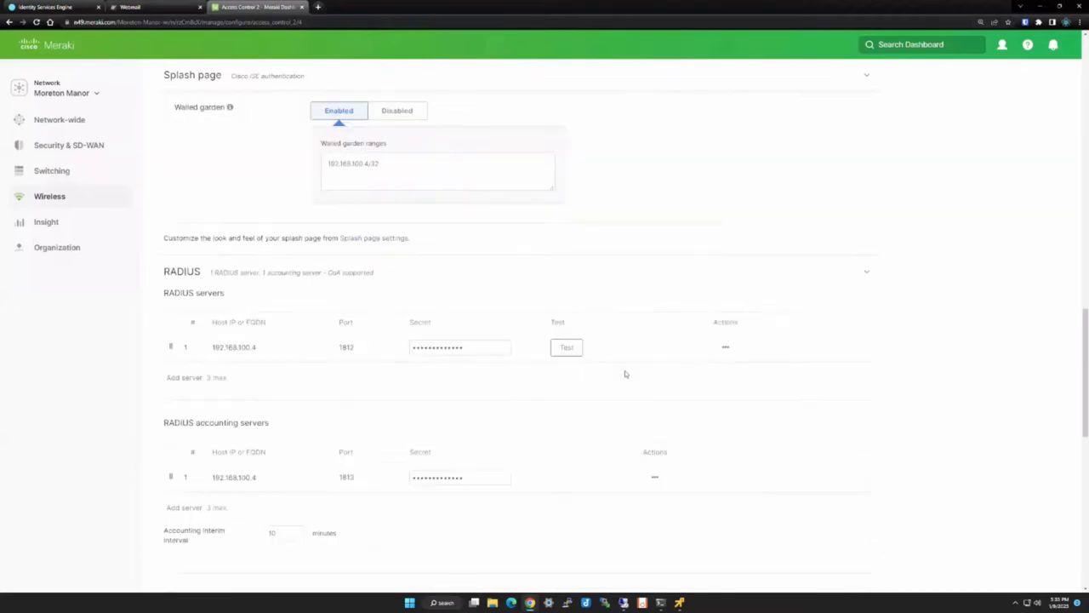
scroll(368, 403, down, 1)
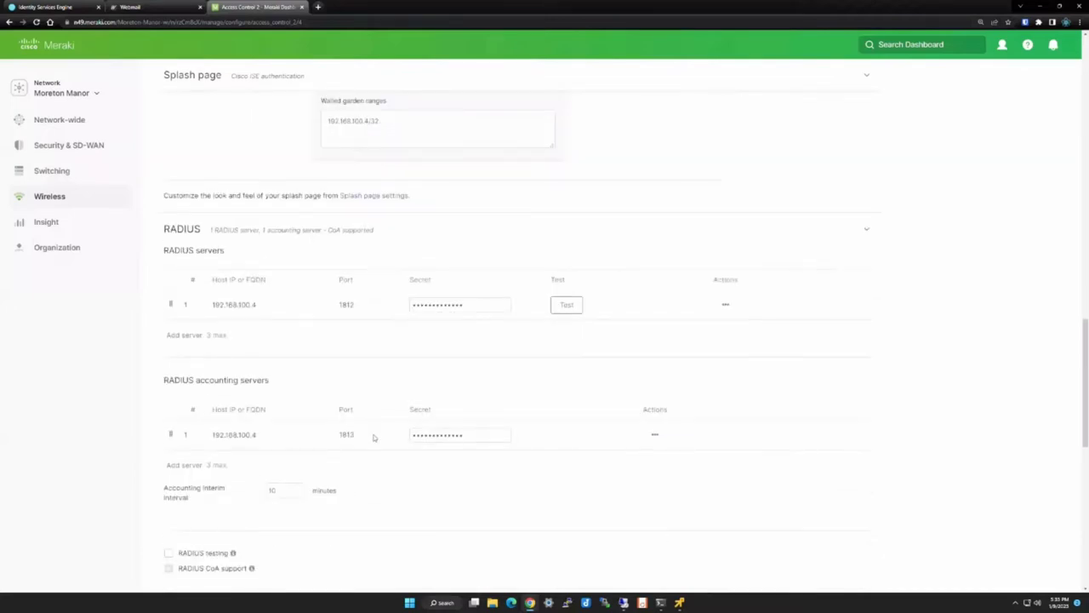
scroll(372, 437, down, 1)
scroll(373, 437, down, 1)
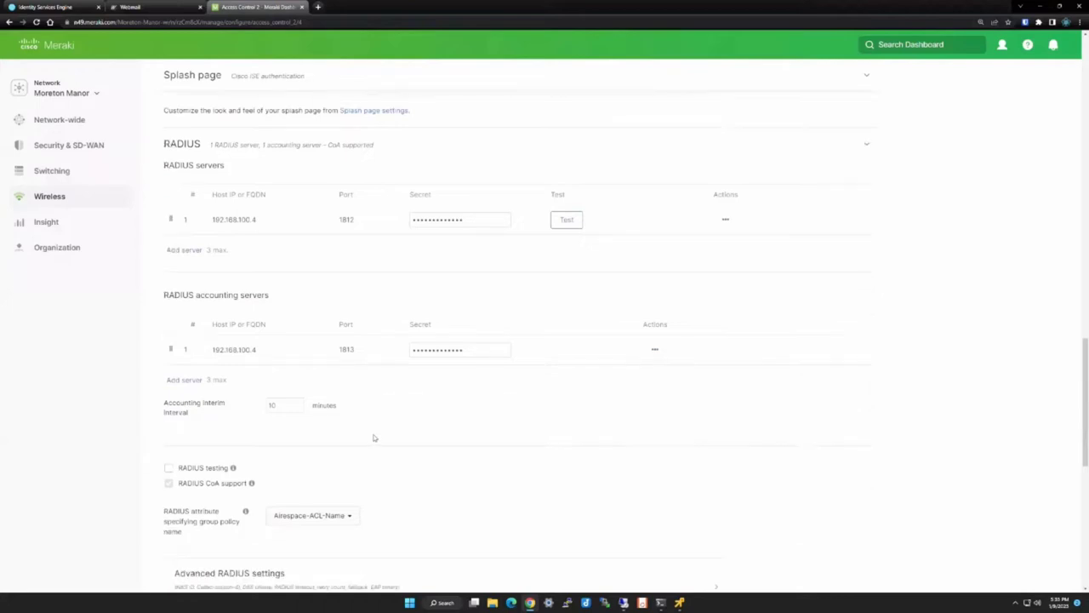
scroll(373, 437, down, 2)
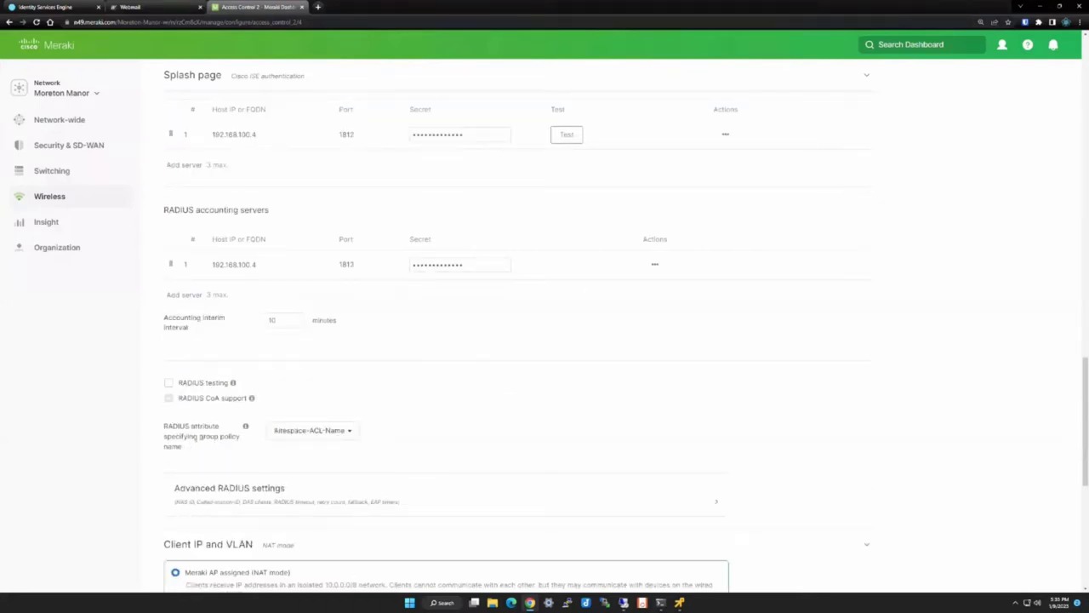
Step: Highlight the Airespace-ACL-Name group policy attribute in the RADIUS section and review NAT-mode addressing
drag(198, 436, 503, 446)
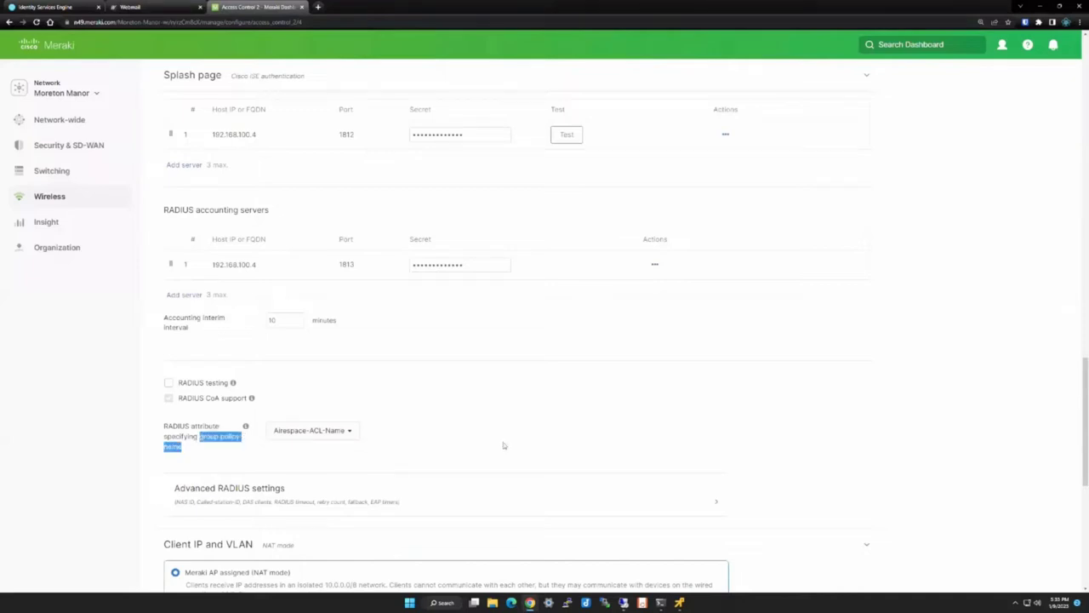
click(503, 445)
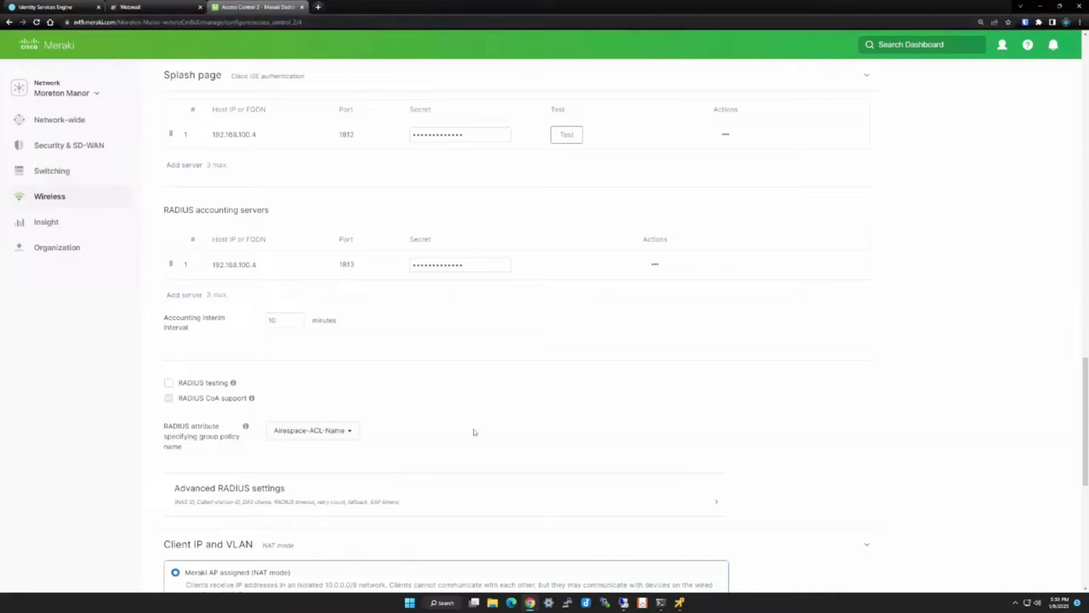
scroll(474, 431, down, 3)
scroll(474, 424, down, 1)
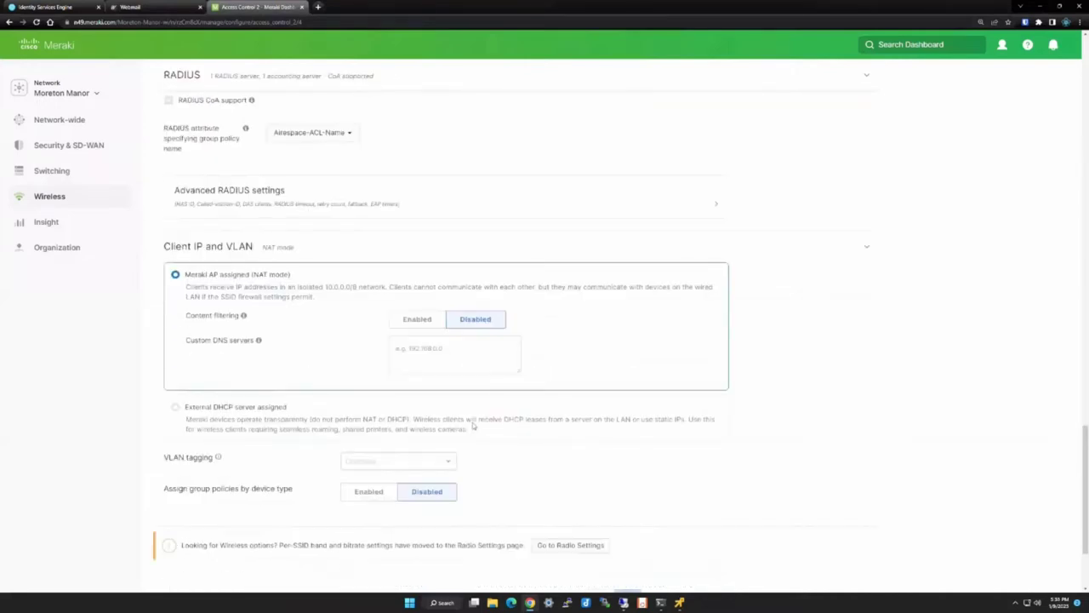
scroll(474, 426, down, 1)
scroll(463, 415, up, 2)
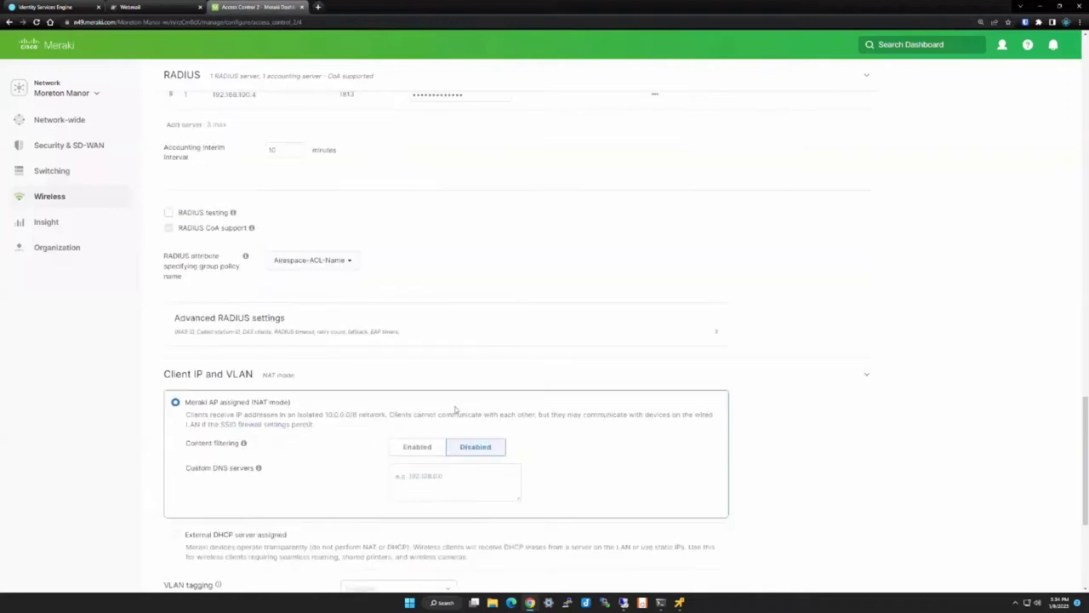
scroll(456, 410, up, 2)
mouse_move(78, 121)
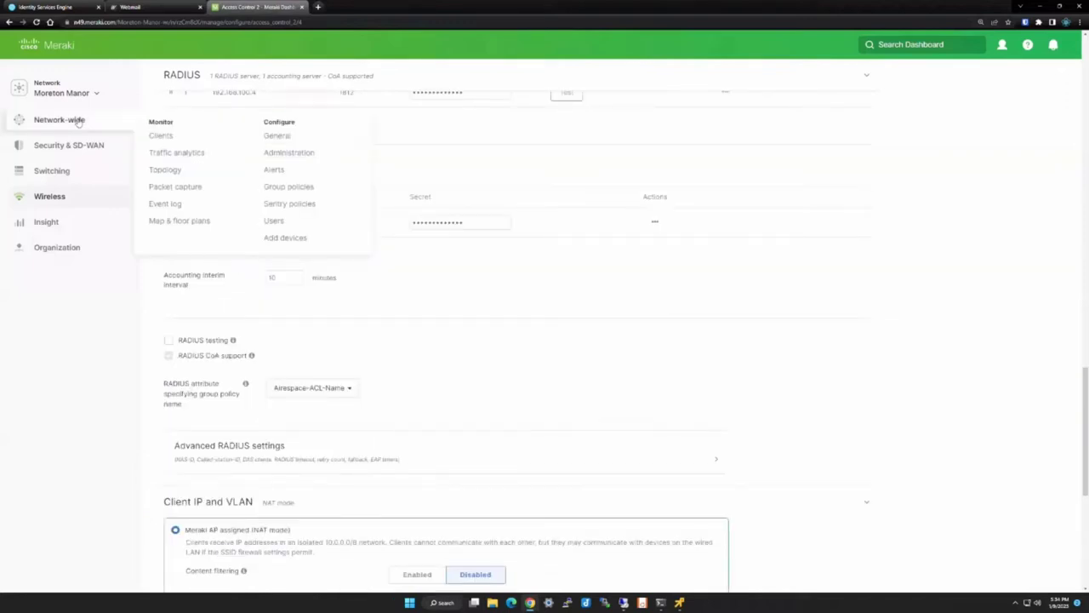
Step: Check guest_access's Layer 3 rules denying 10.1.100.0/24 and 192.168.10.0/24, then return to Cisco ISE
click(293, 189)
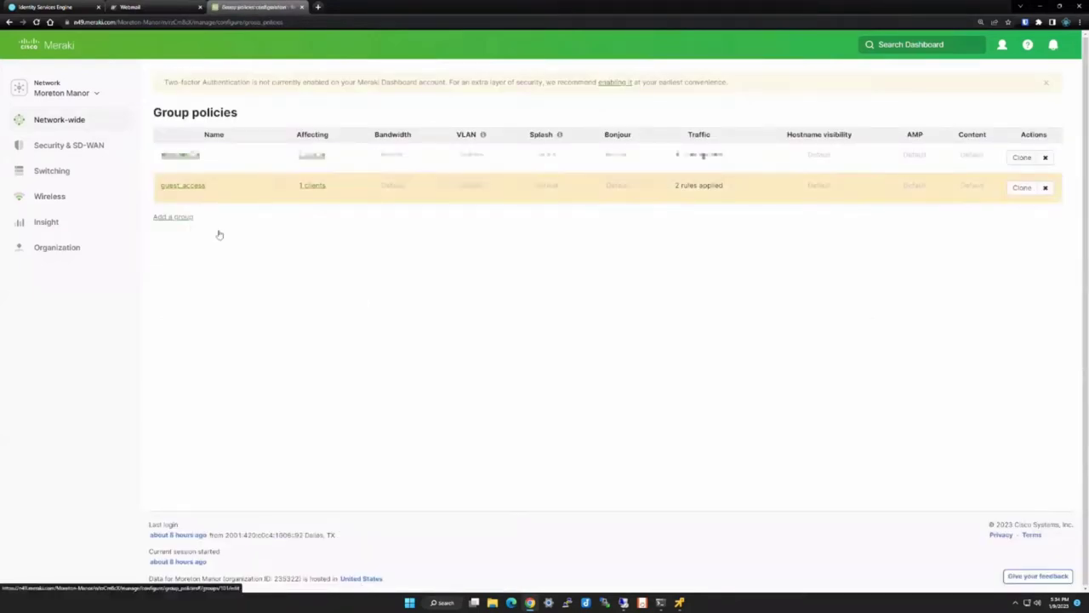
click(219, 187)
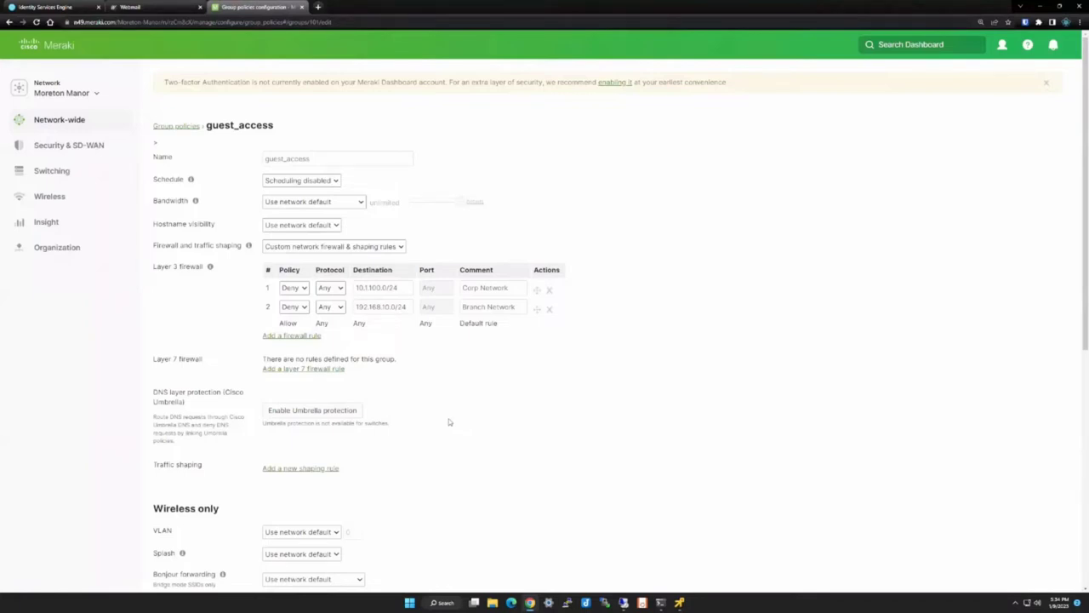
click(68, 12)
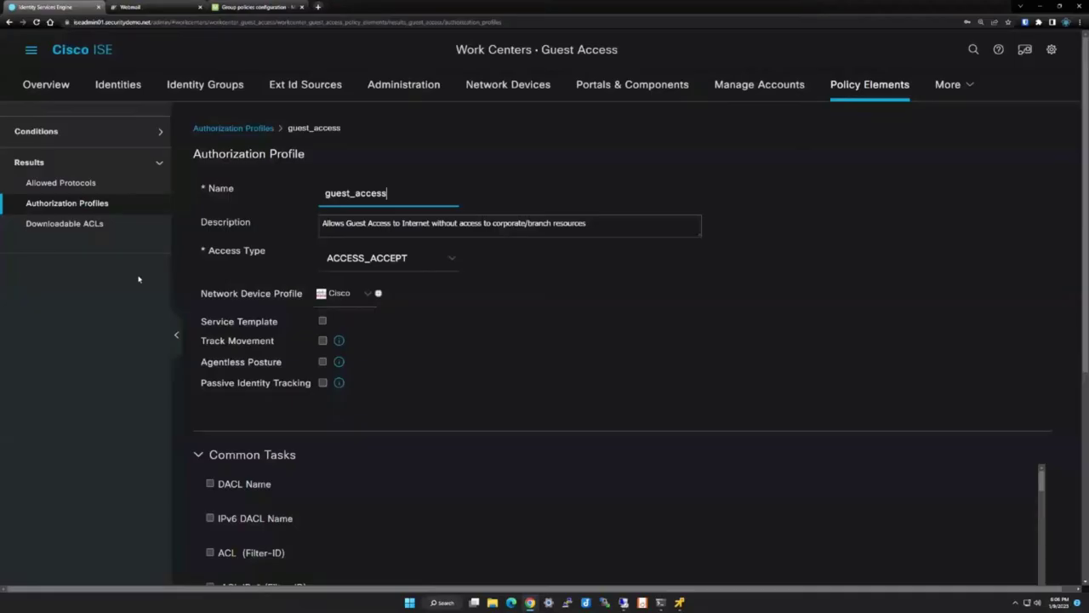
Step: Go from the guest_access profile to the Allowed Protocols Services list and open MAB_ONLY
click(73, 183)
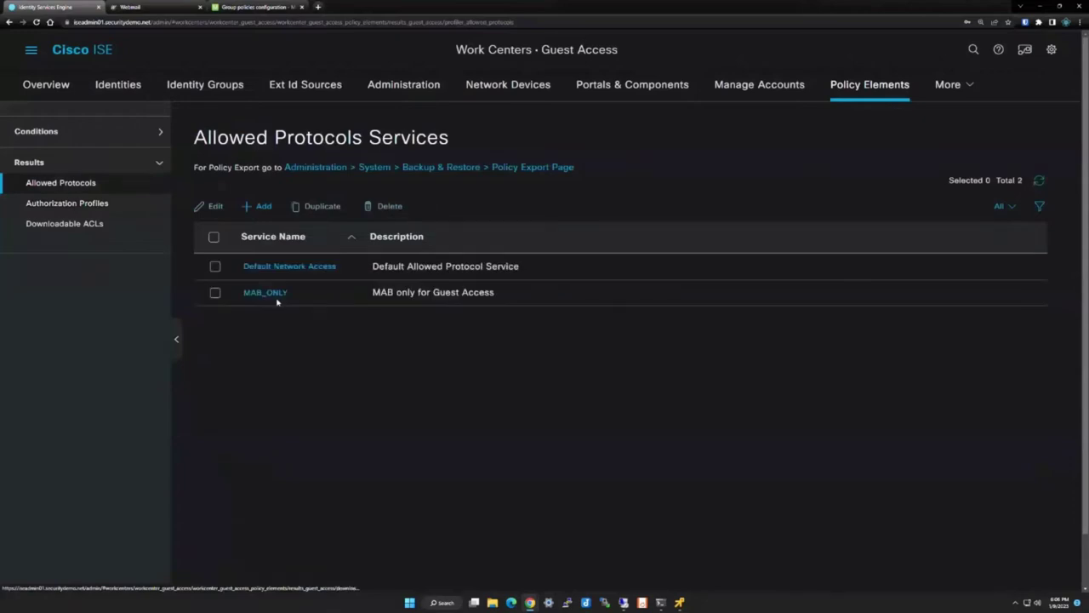
click(264, 293)
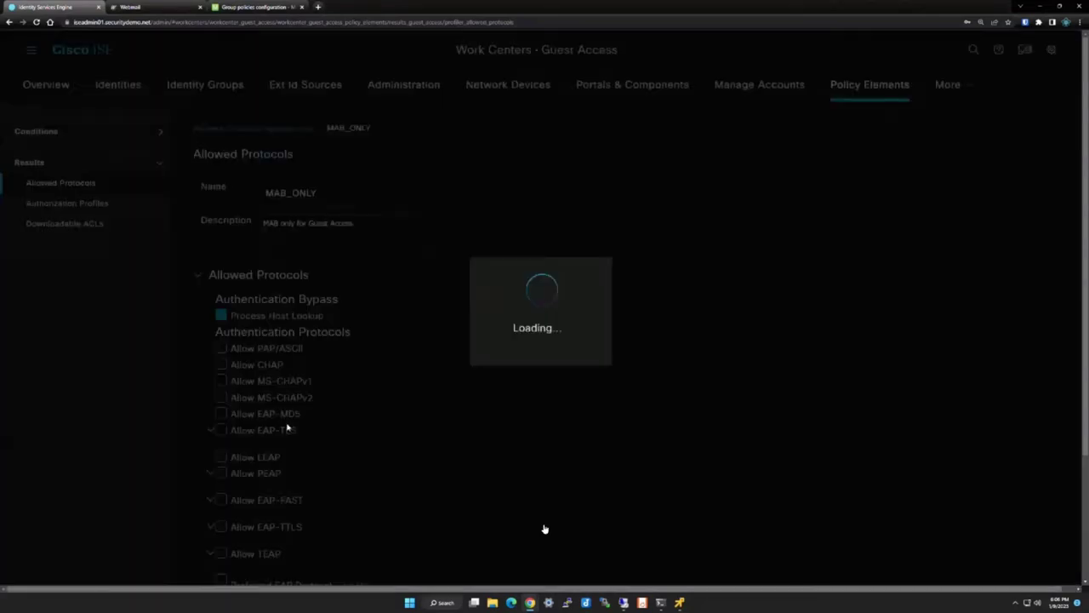
click(324, 603)
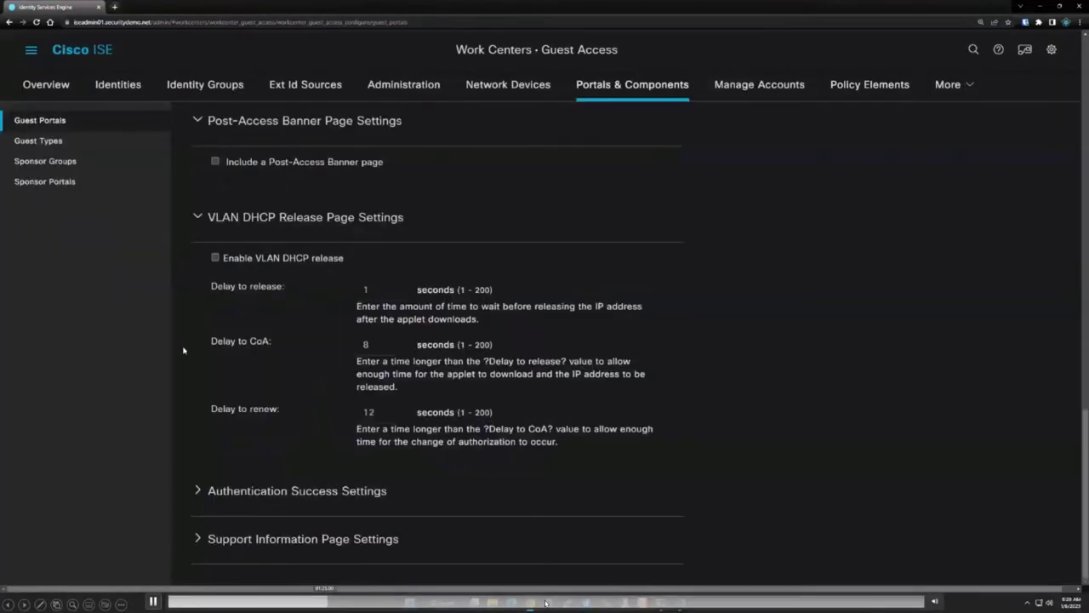
click(549, 603)
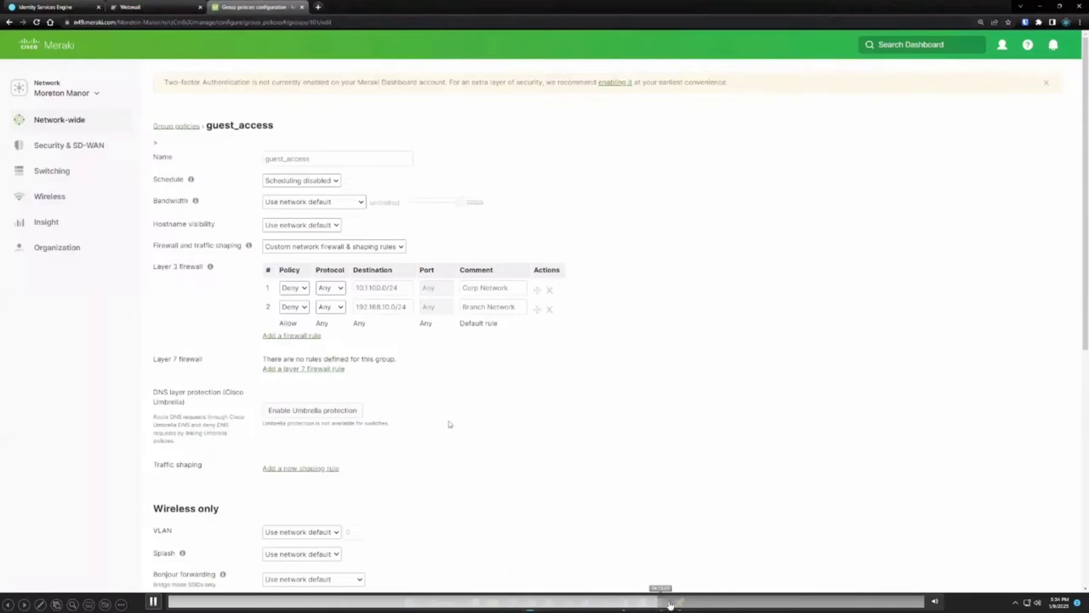
drag(673, 604, 667, 605)
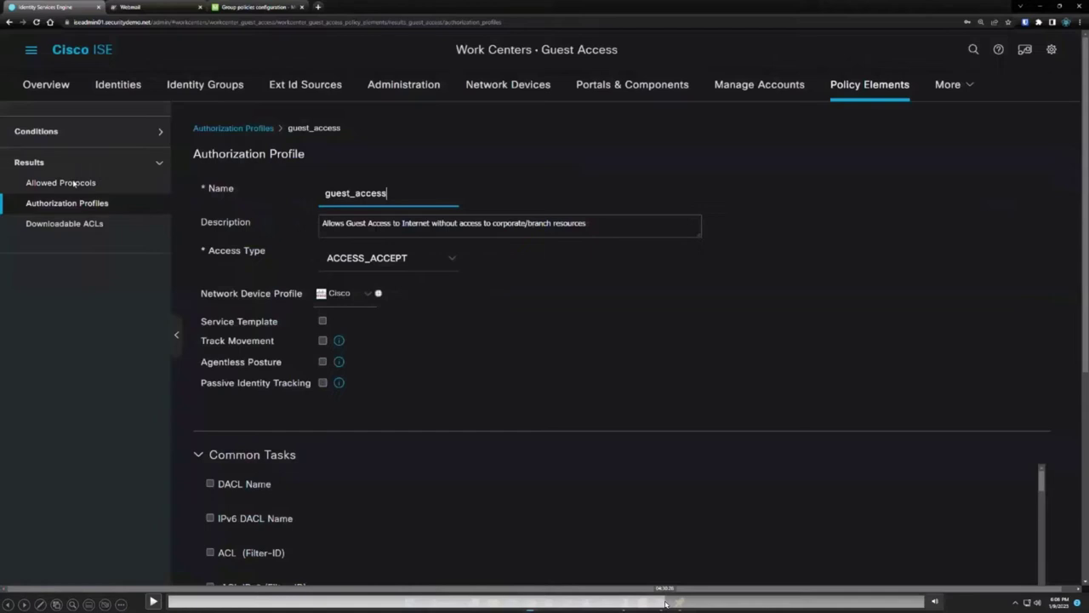
Step: Confirm MAB_ONLY enables only Process Host Lookup, then go back to the Allowed Protocols Services list
key(space)
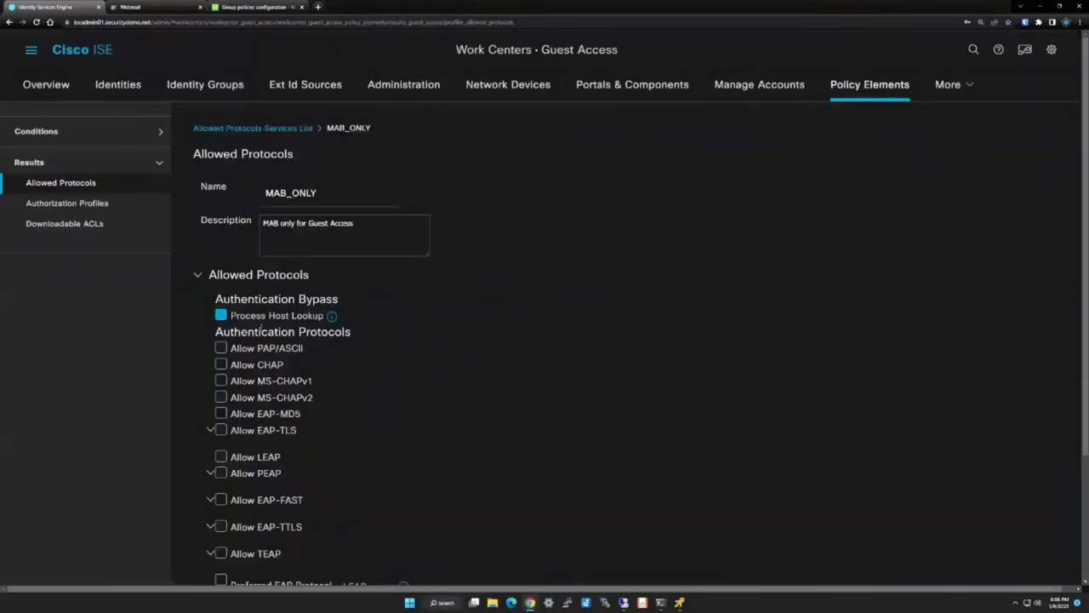
scroll(425, 393, down, 1)
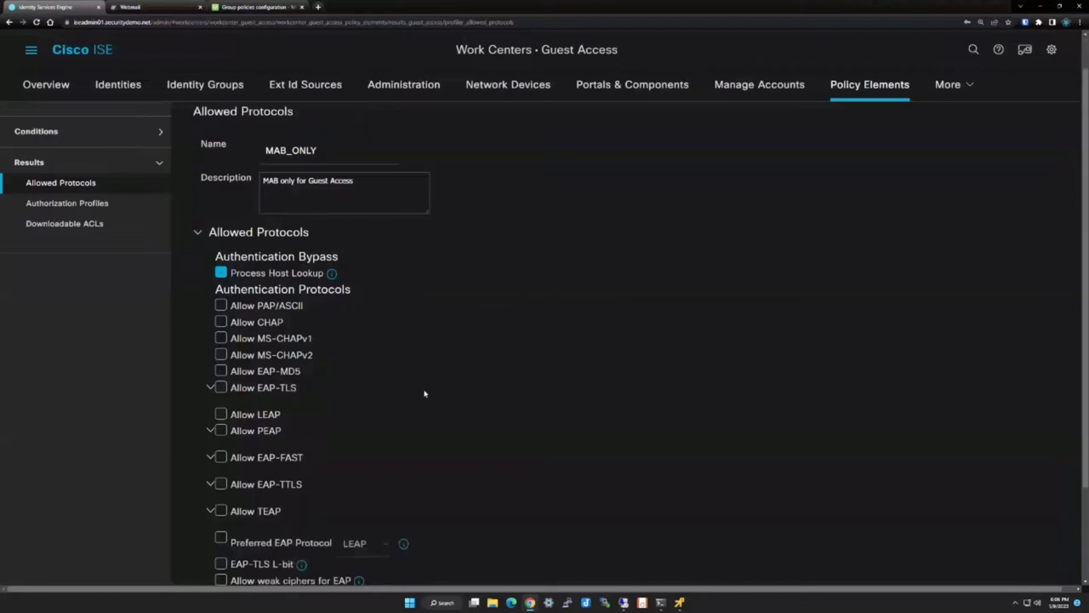
scroll(425, 393, down, 3)
scroll(425, 394, up, 2)
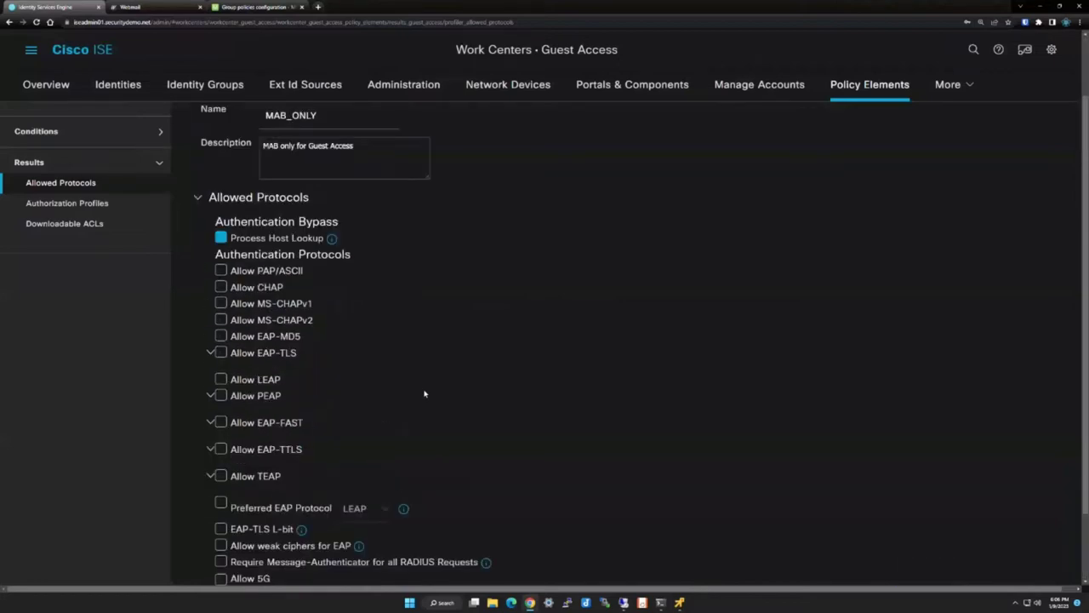
scroll(424, 393, up, 2)
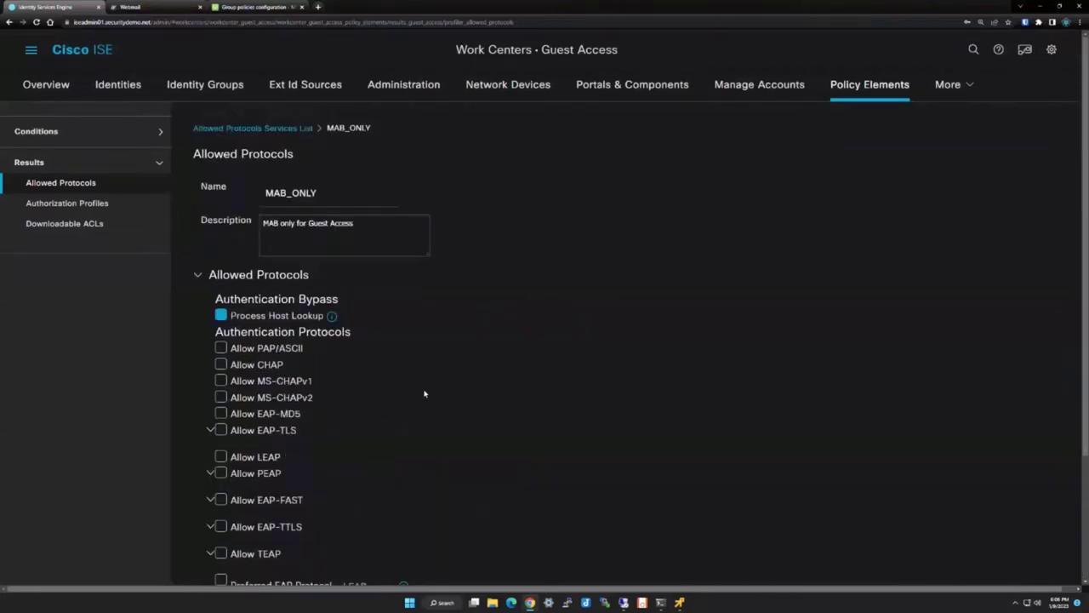
click(250, 129)
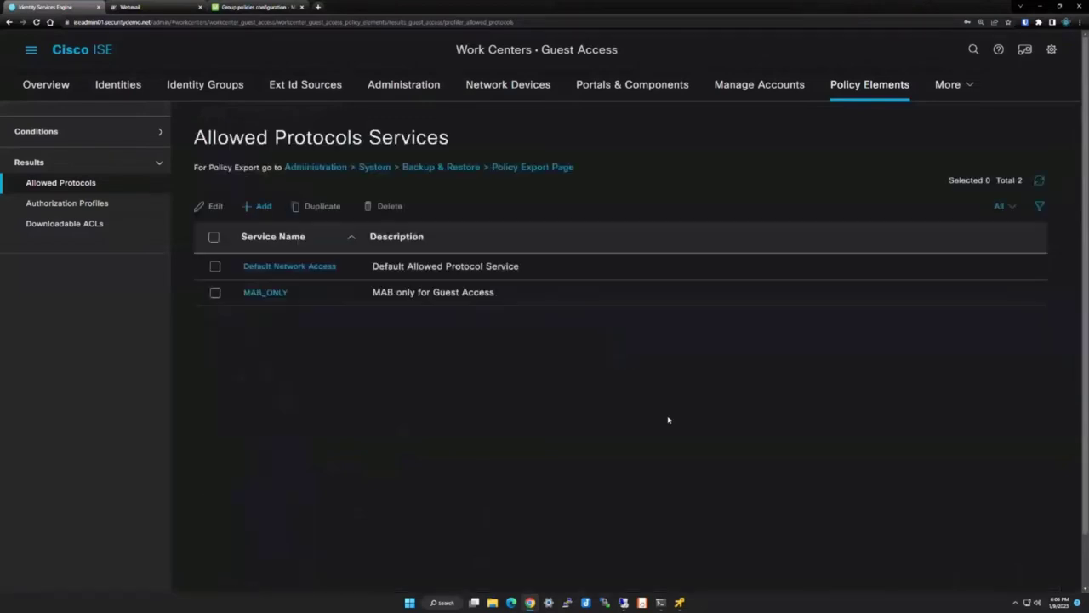
click(963, 86)
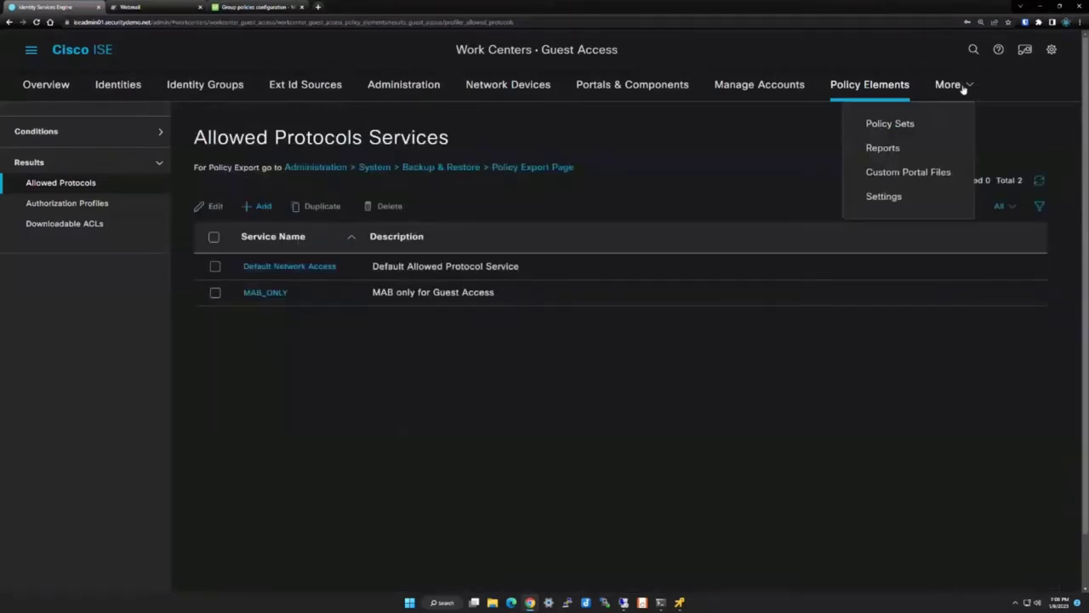
Step: Open the Hotspot Guest policy set and inspect the Hotspot MAB rule's failure options
click(899, 125)
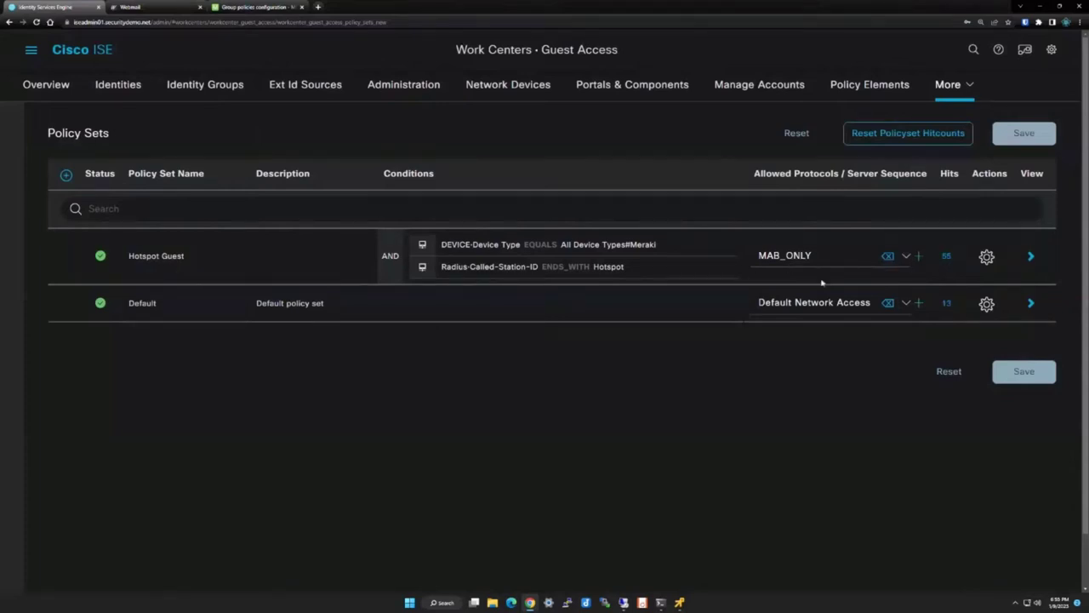
click(1032, 258)
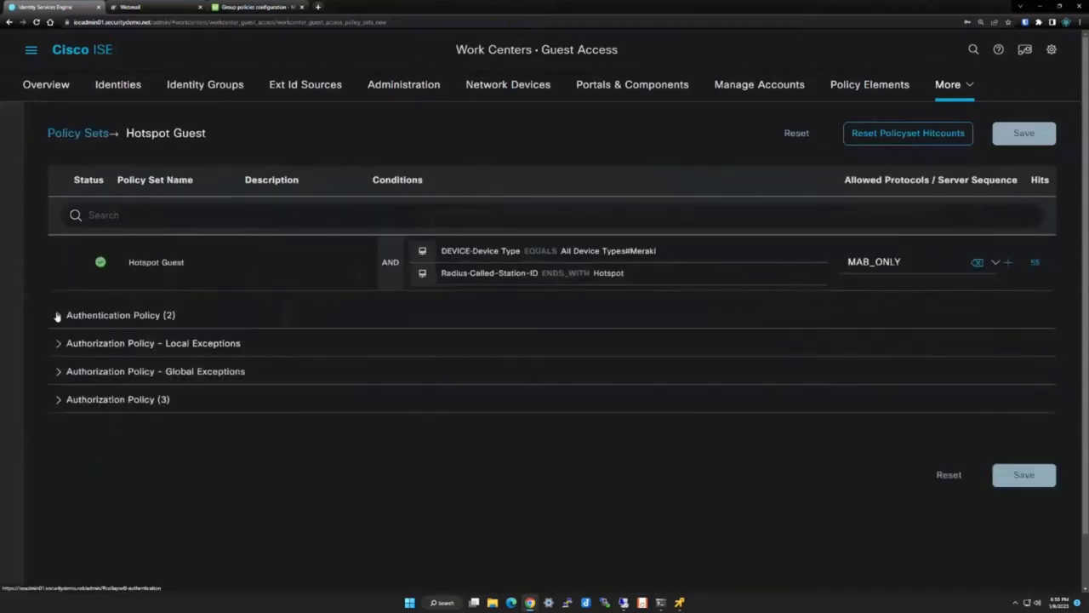
click(56, 316)
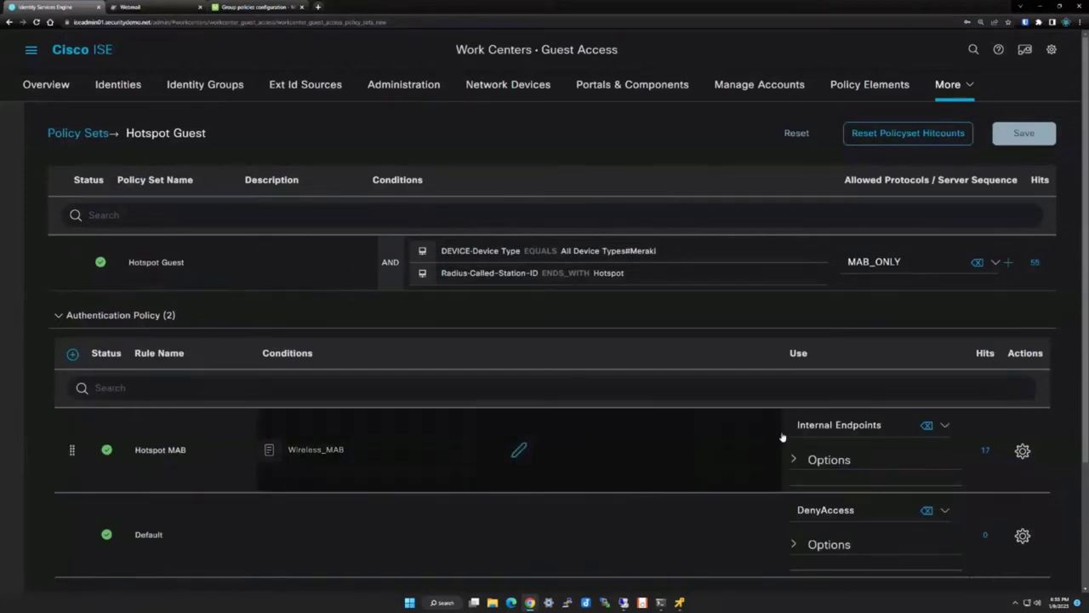
click(795, 460)
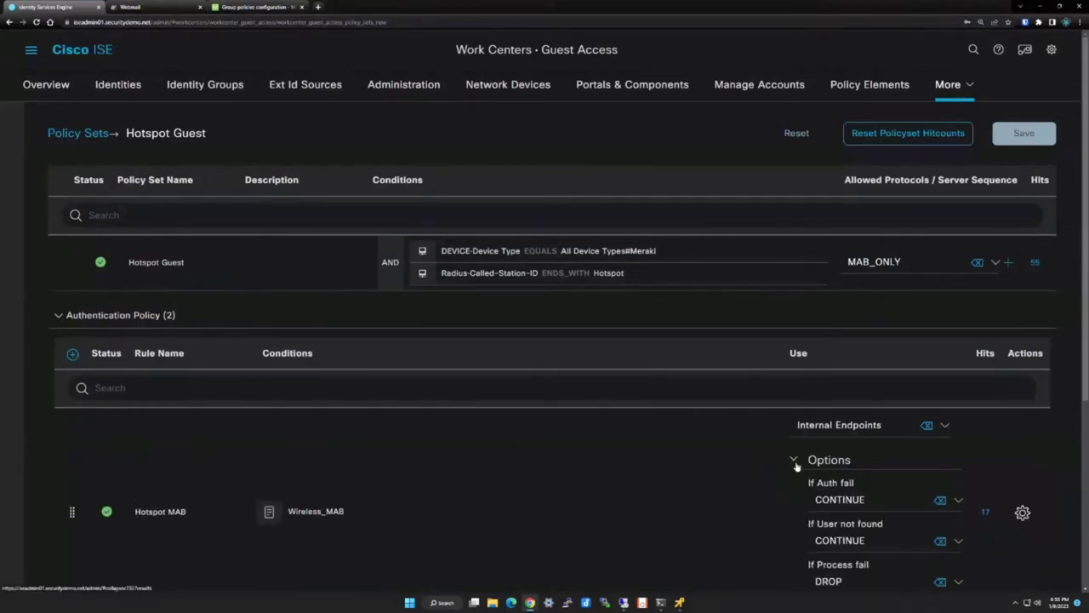
scroll(795, 459, down, 2)
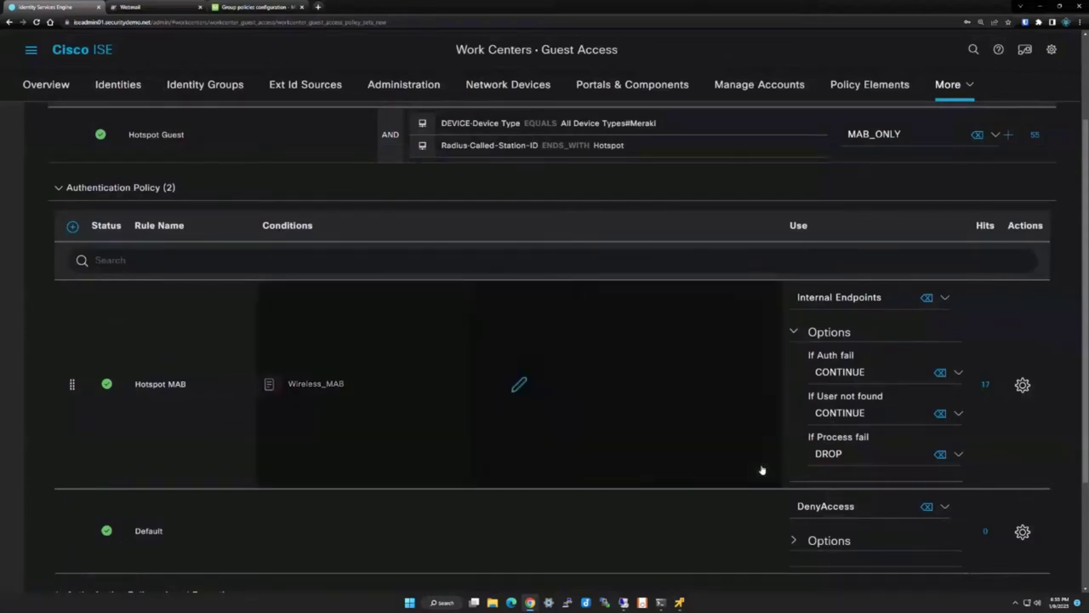
scroll(740, 464, down, 2)
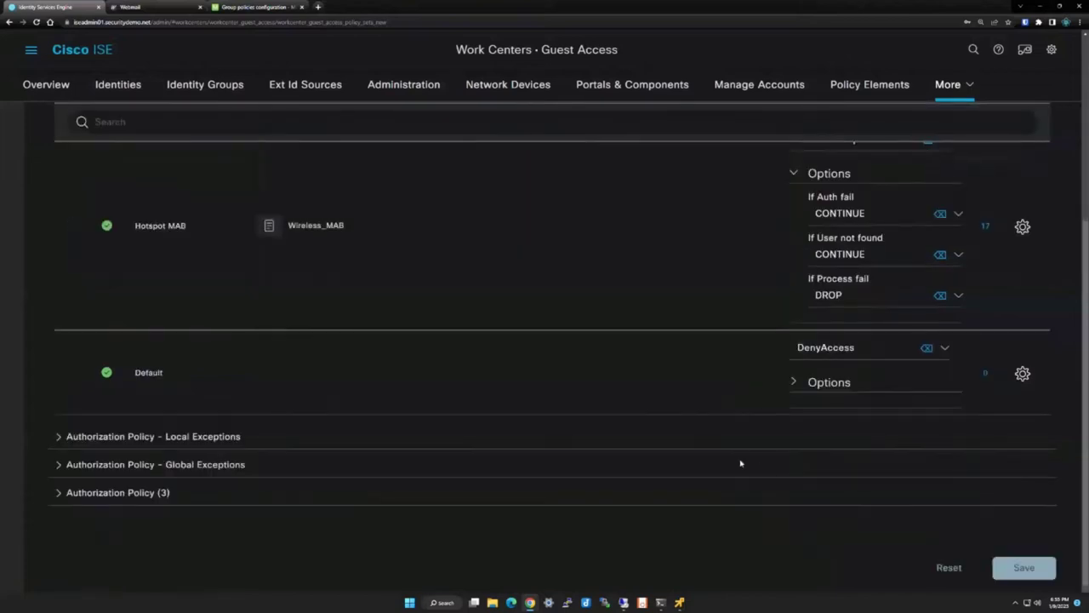
click(57, 493)
Step: Read the rules: Hotspot Access (guest_access, 4 hits), Hotspot Redirect (16 hits), Default DenyAccess
scroll(58, 498, down, 3)
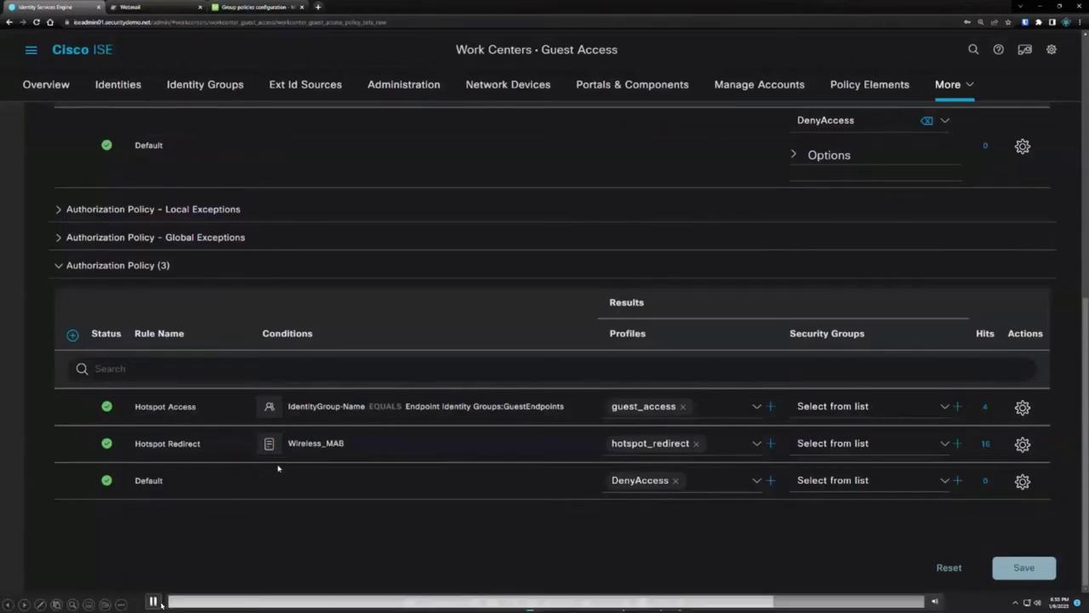
click(154, 602)
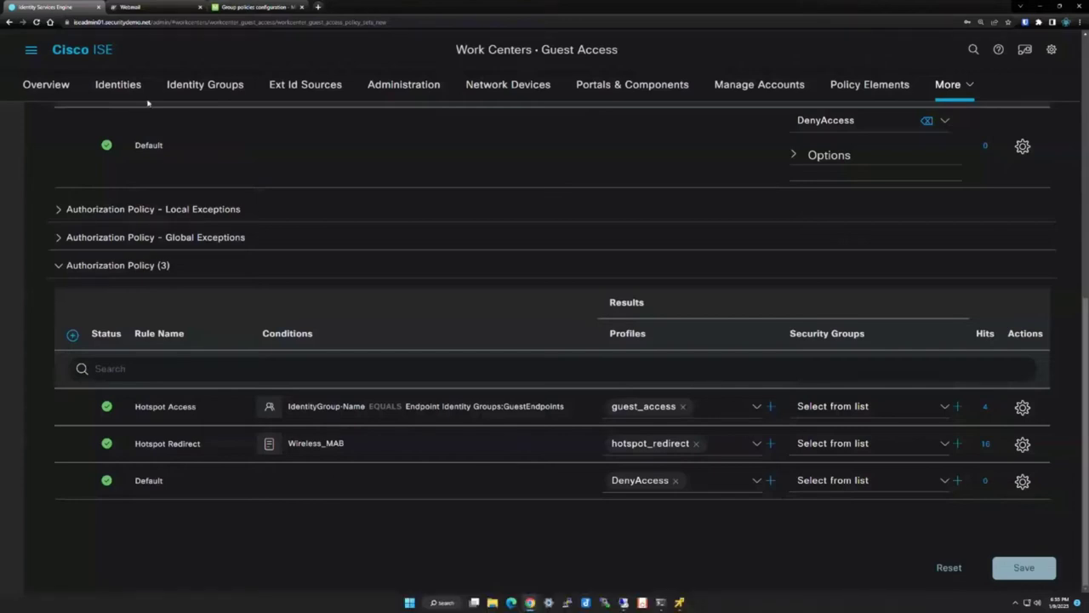
Step: Go to Operations > RADIUS > Live Logs to see the phone's hotspot_redirect authentication
click(55, 87)
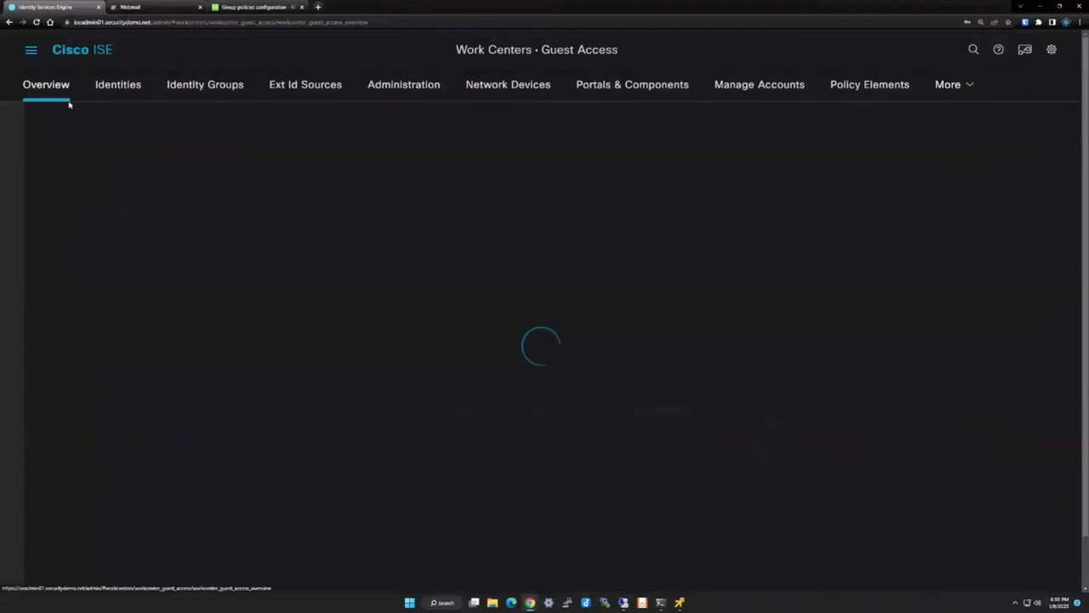
click(31, 50)
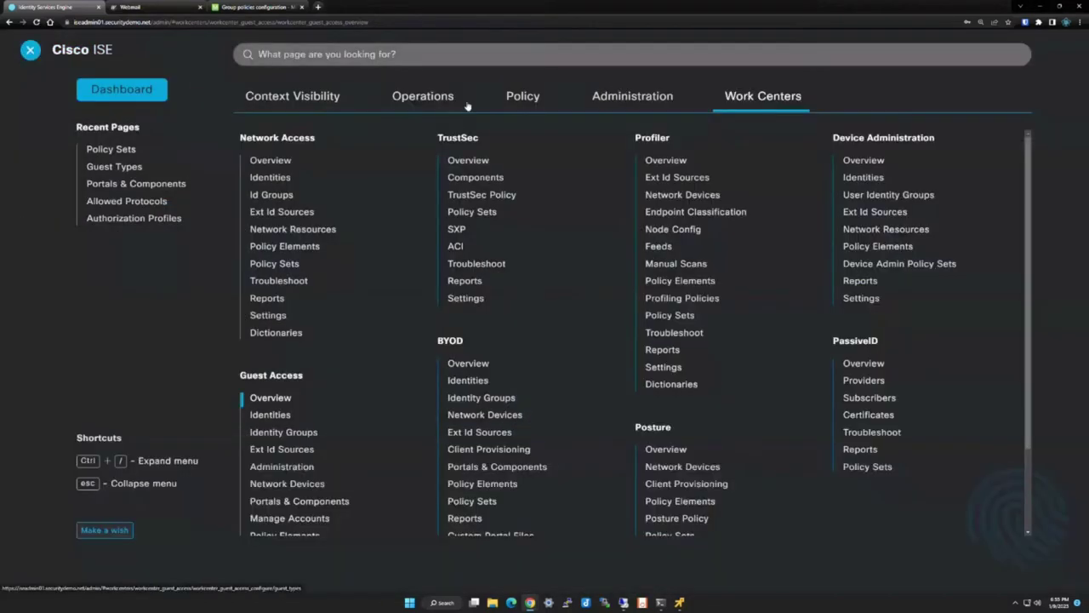
mouse_move(423, 107)
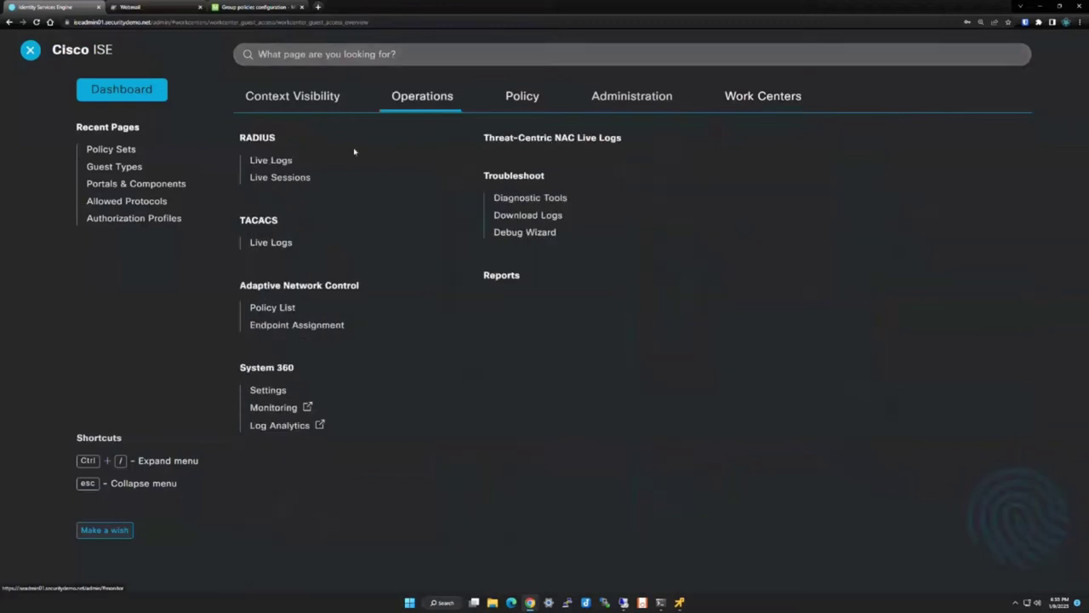
click(263, 164)
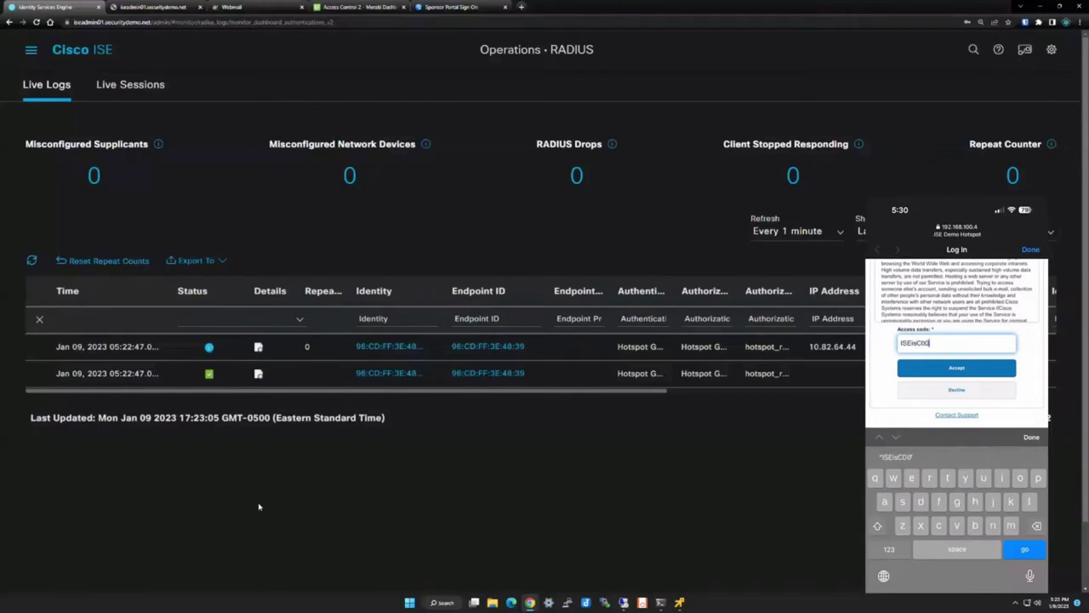
Step: Refresh the Live Logs and widen the Endpoint Profile, Authentication Policy and Authorization Policy columns
click(31, 261)
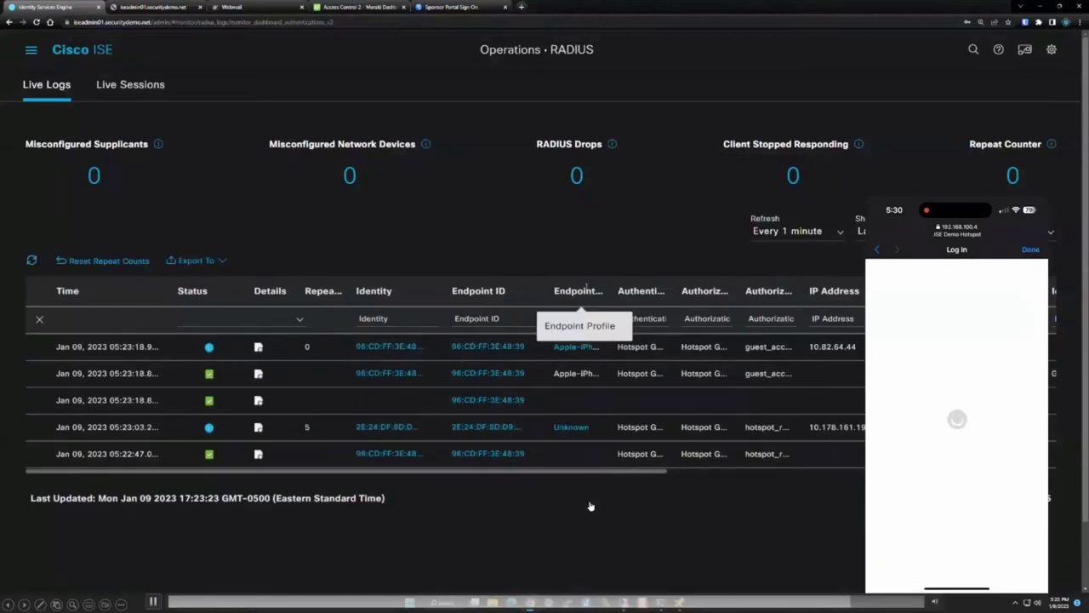
drag(610, 287, 626, 286)
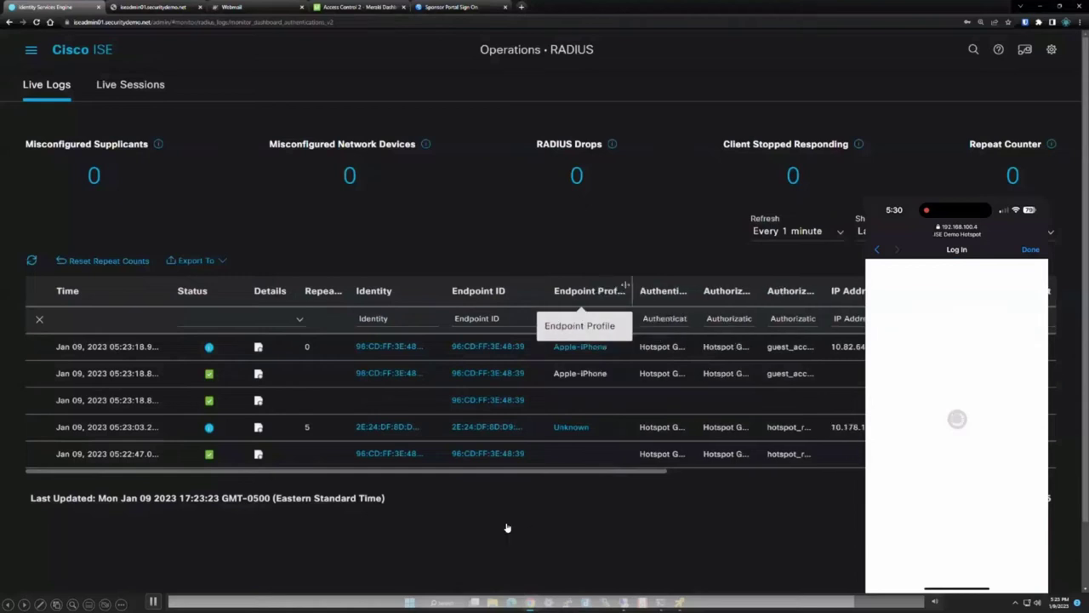
drag(696, 291, 767, 280)
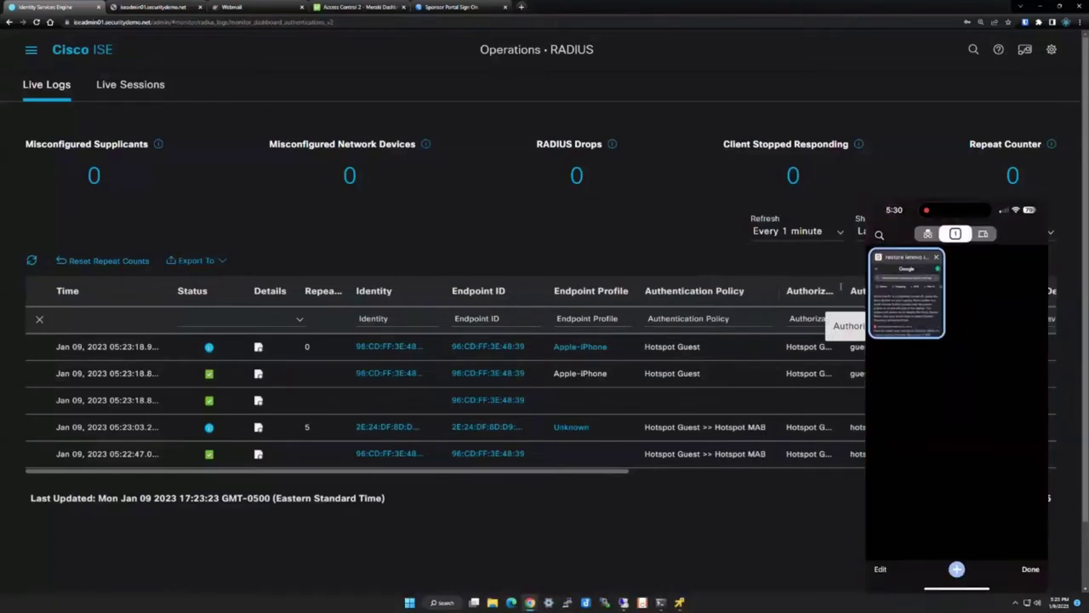
drag(841, 285, 889, 282)
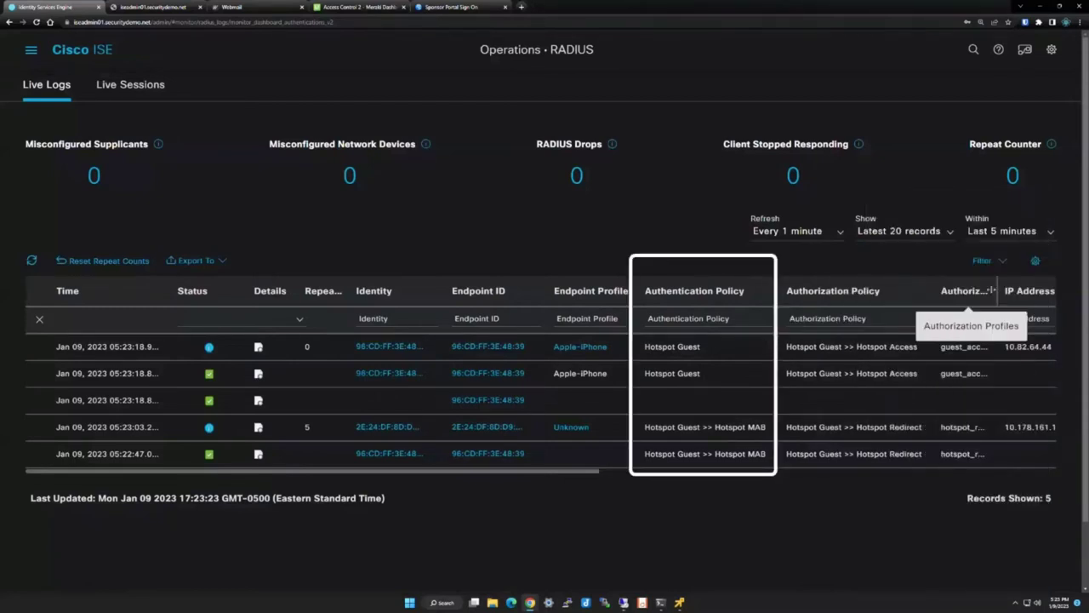
Step: Widen the Authorization Profiles column, then list the Contractor, Daily, SocialLogin and Weekly guest types
drag(992, 291, 1030, 287)
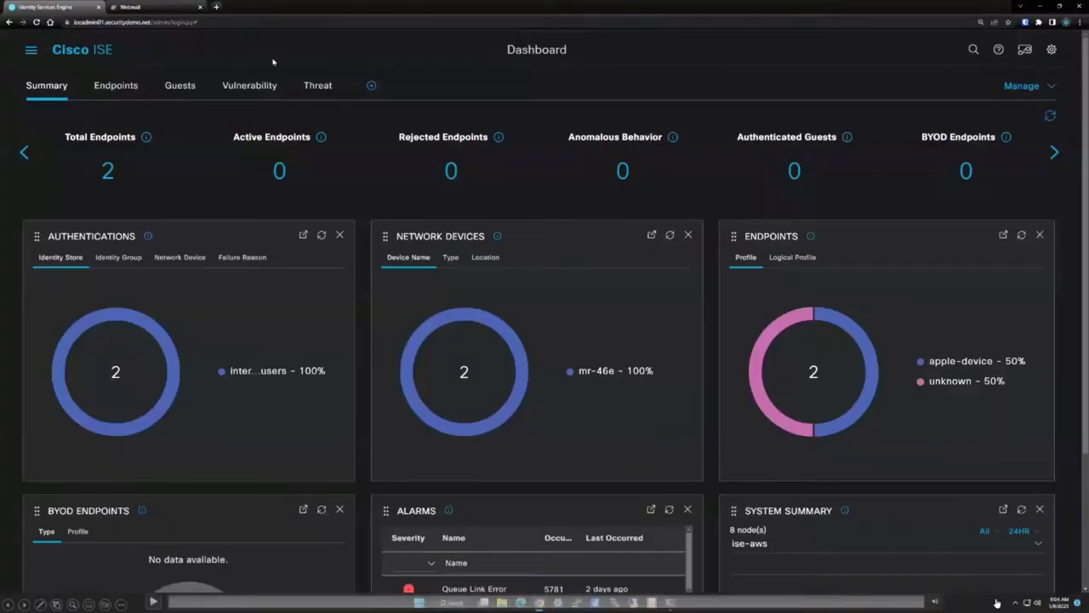
click(906, 604)
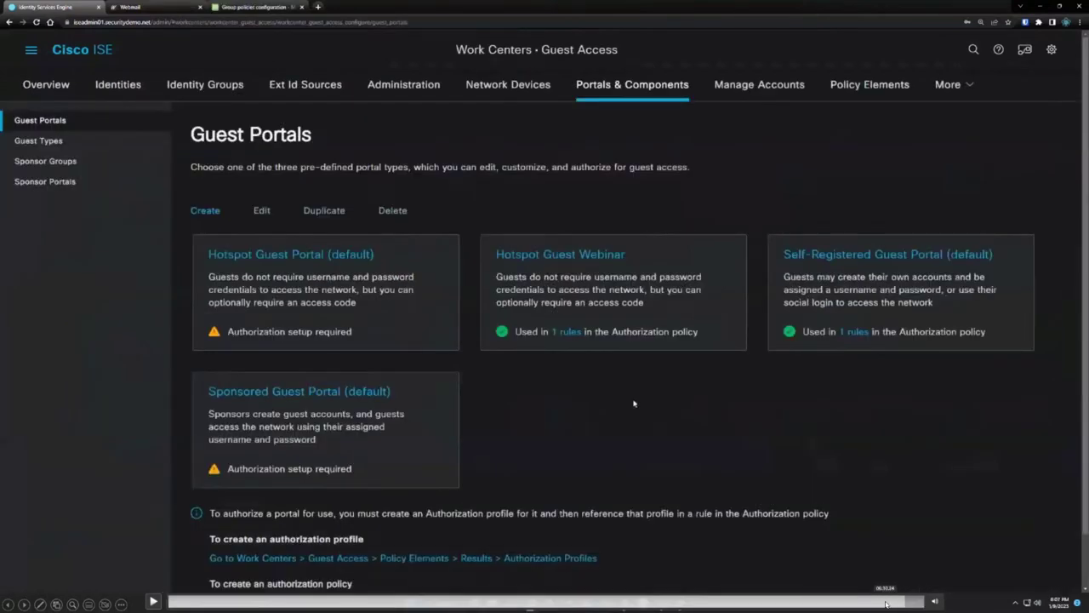
click(886, 605)
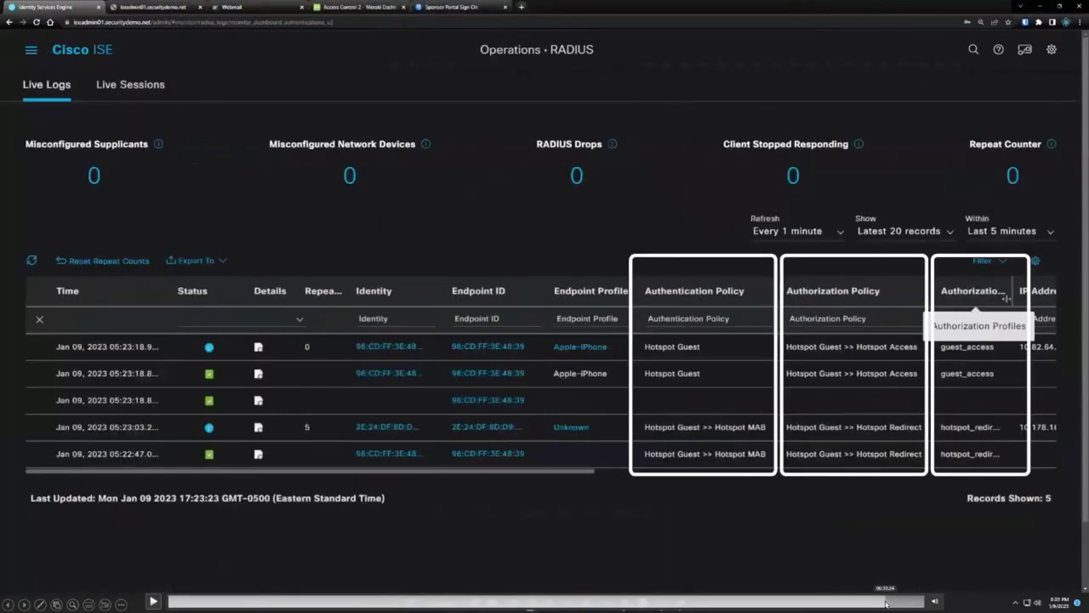
click(151, 602)
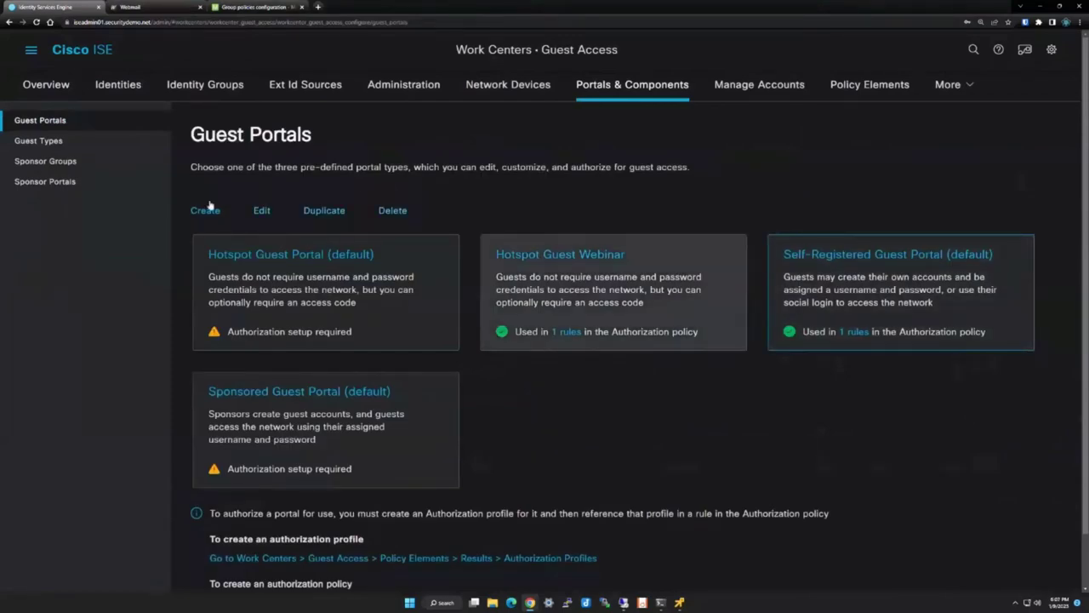
click(35, 141)
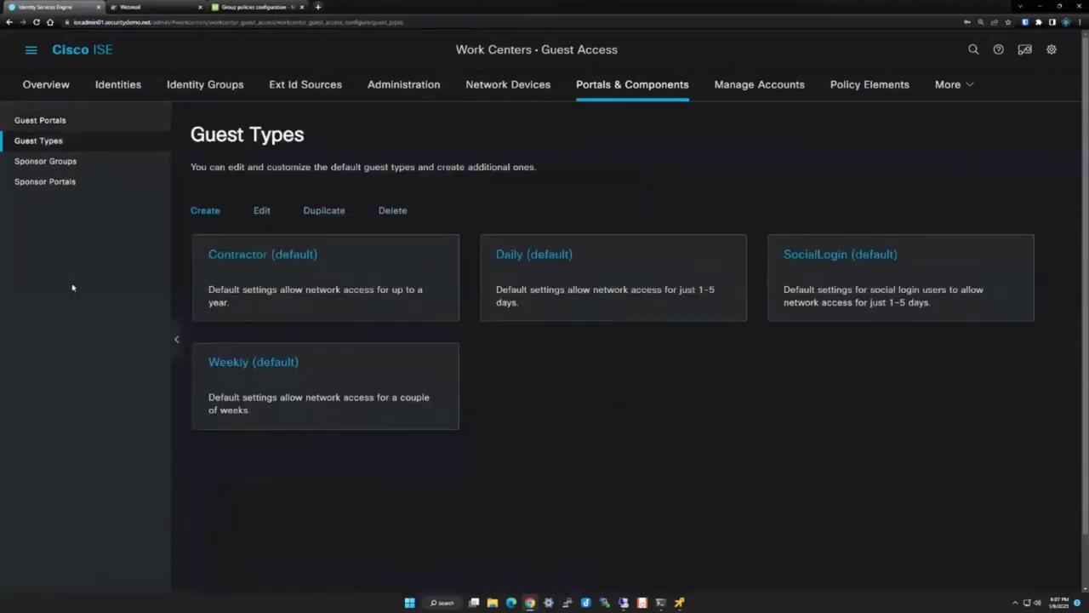
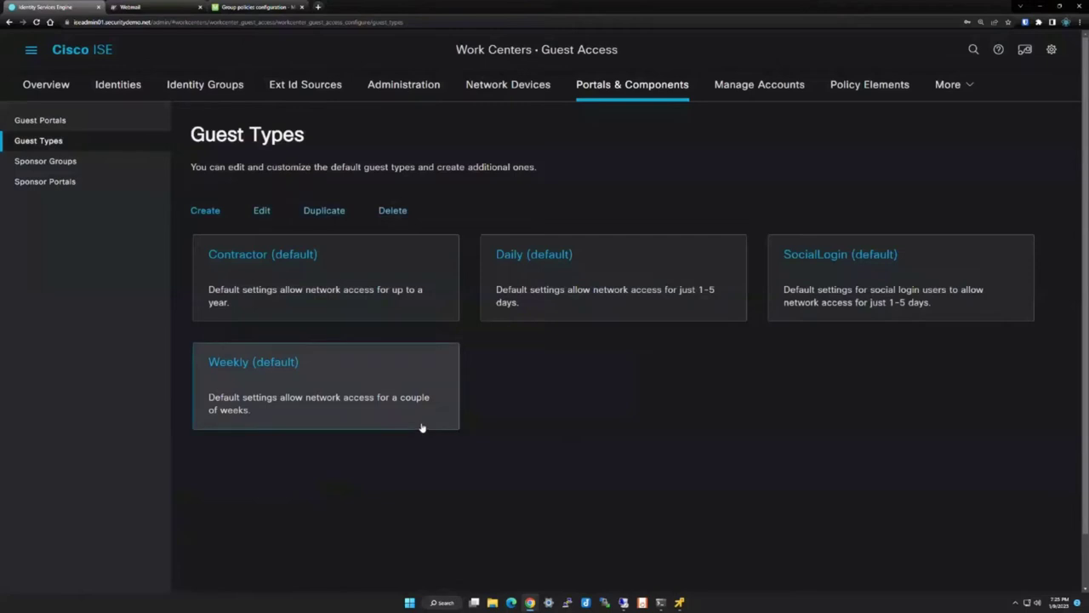
Step: Duplicate the Weekly (default) guest type and rename the copy Self-Registered
click(330, 214)
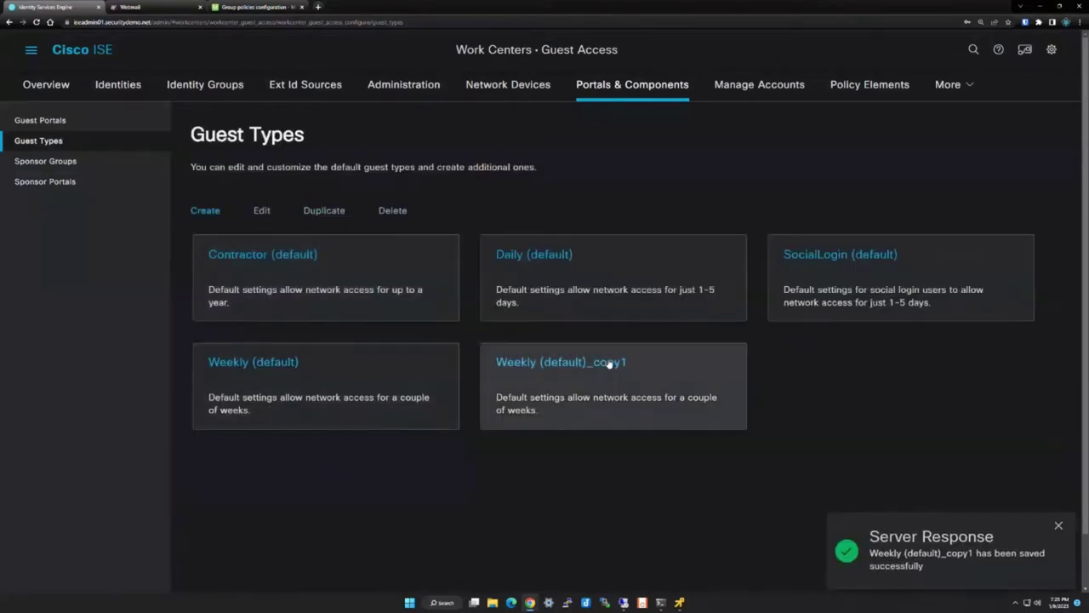
click(609, 363)
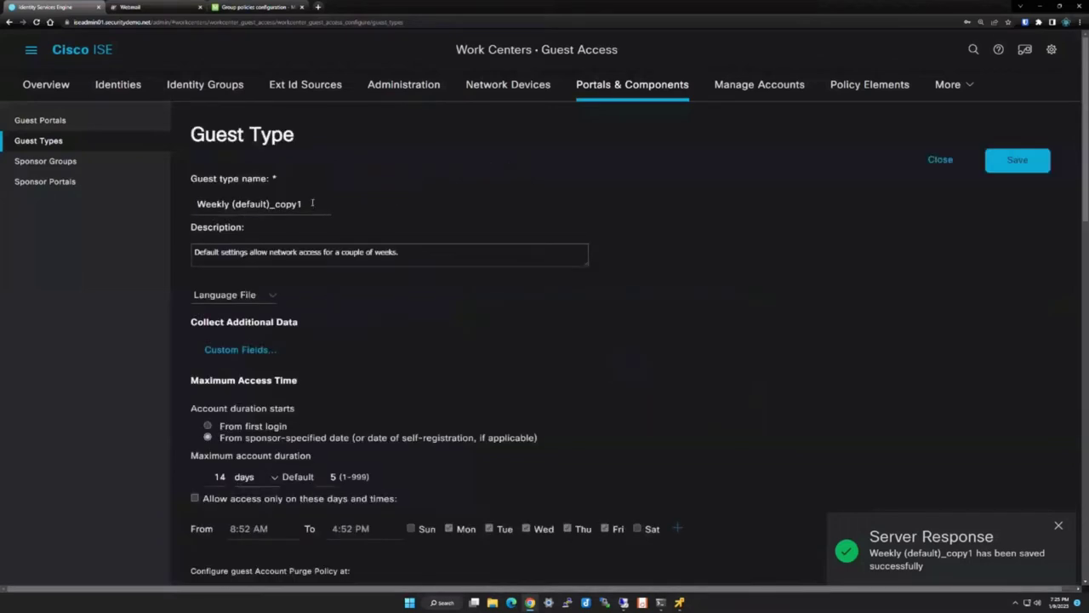
triple_click(312, 202)
text(Se)
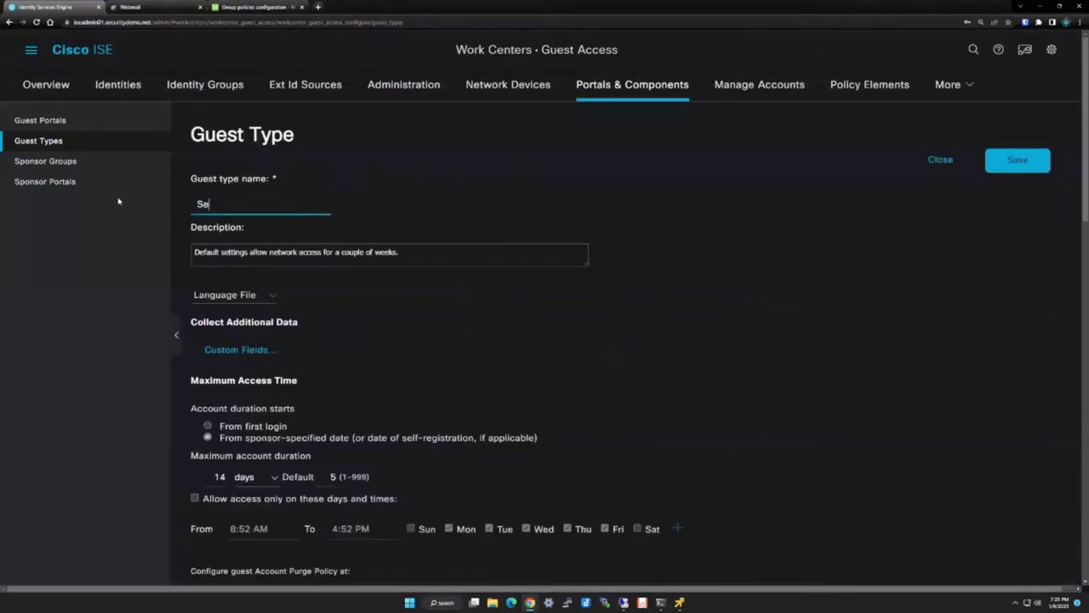
text(lf-Registered)
Step: Set the description 'Guests using the Self-Registered Portal' and start access from first login
drag(405, 251, 173, 255)
text(G)
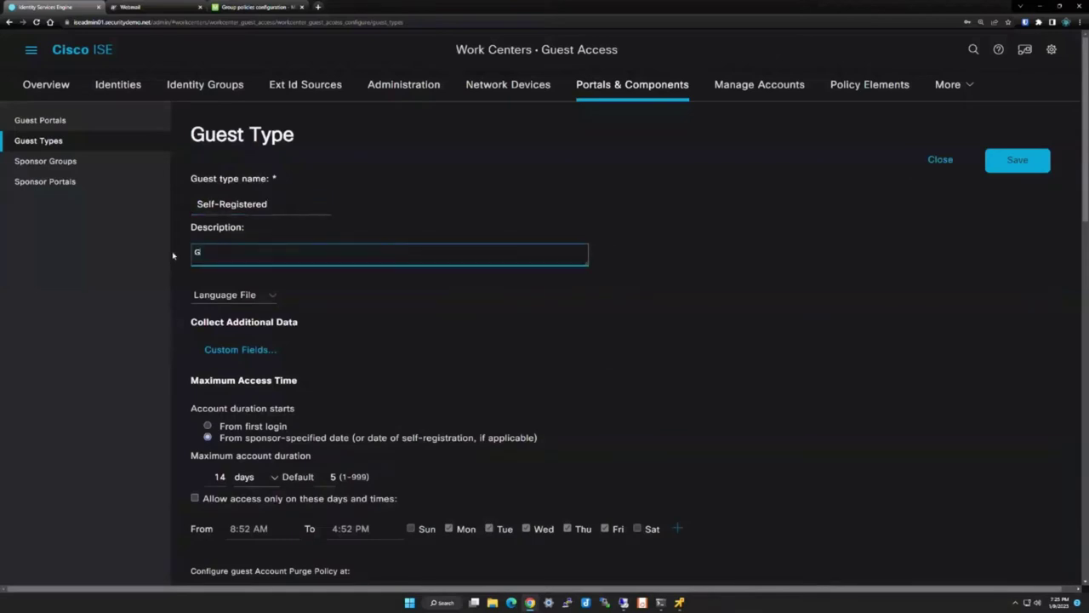
text(uests using the Self-Registered Po)
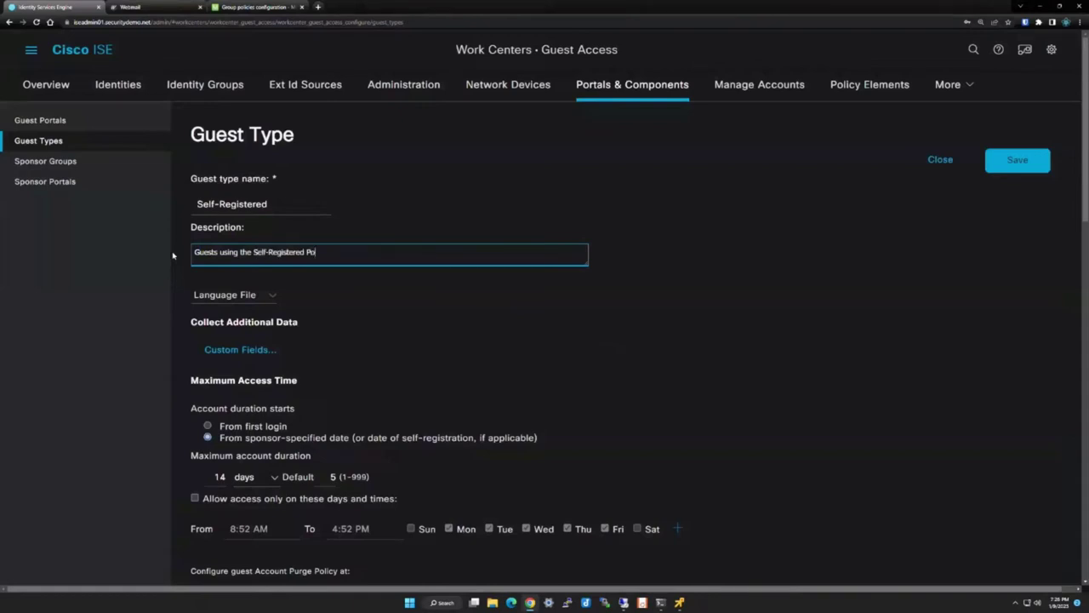
text(rtal)
click(207, 426)
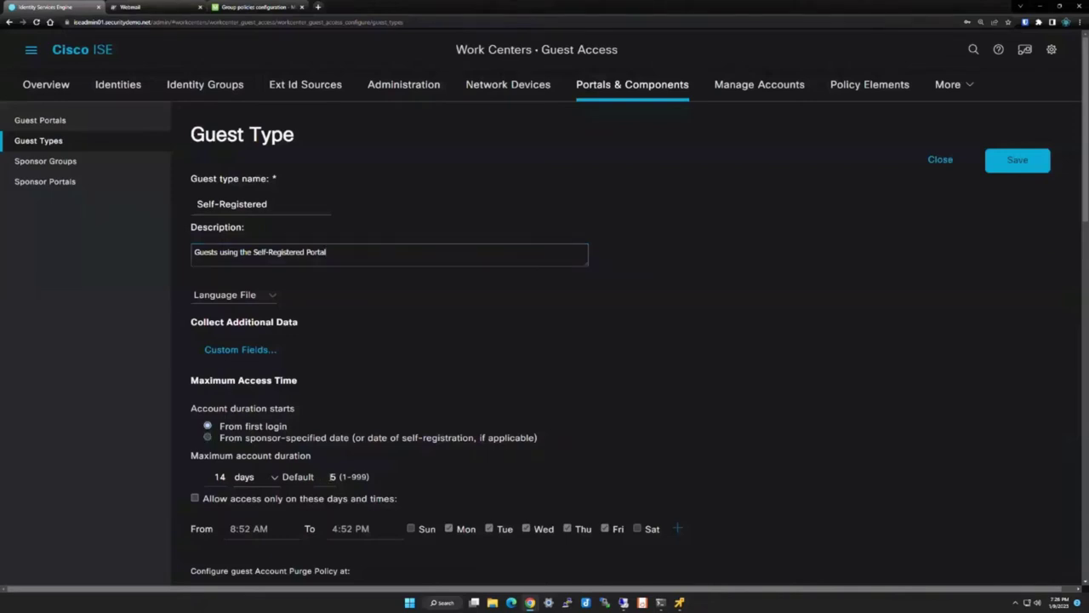
double_click(333, 477)
Step: Set the default duration to 7 days and maximum registered devices to 3
text(7)
scroll(451, 473, down, 3)
scroll(451, 466, down, 3)
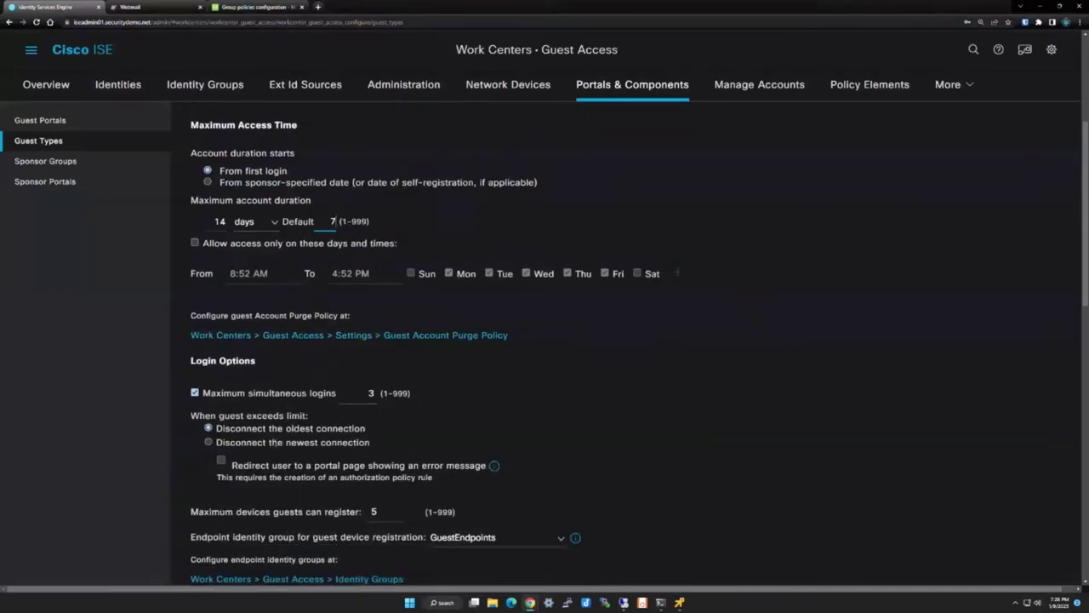
scroll(384, 438, down, 3)
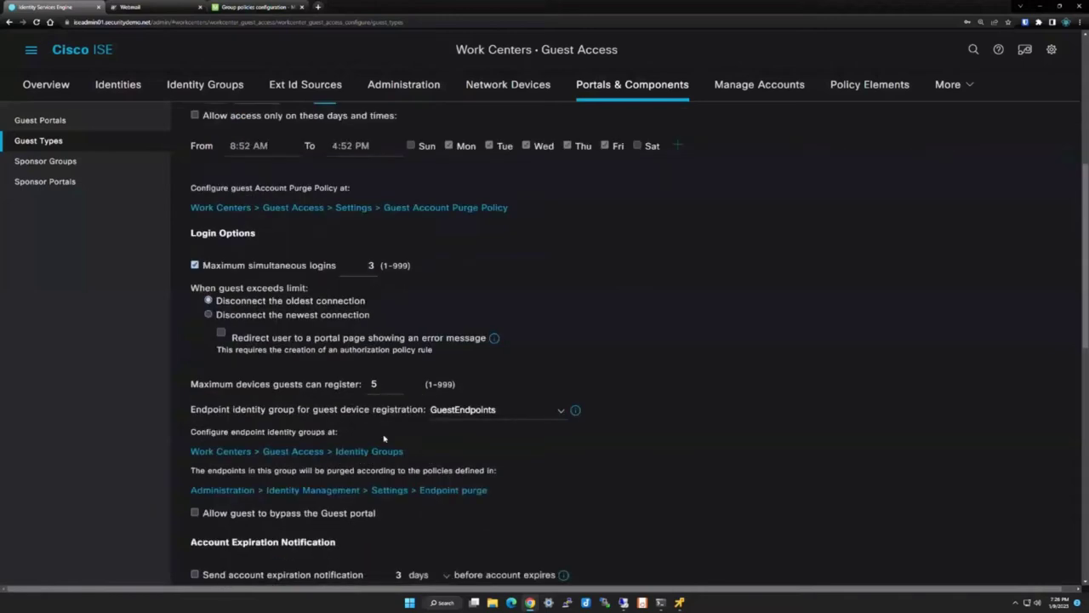
double_click(380, 383)
text(3)
Step: Scroll through the remaining Self-Registered guest type settings
scroll(539, 402, down, 1)
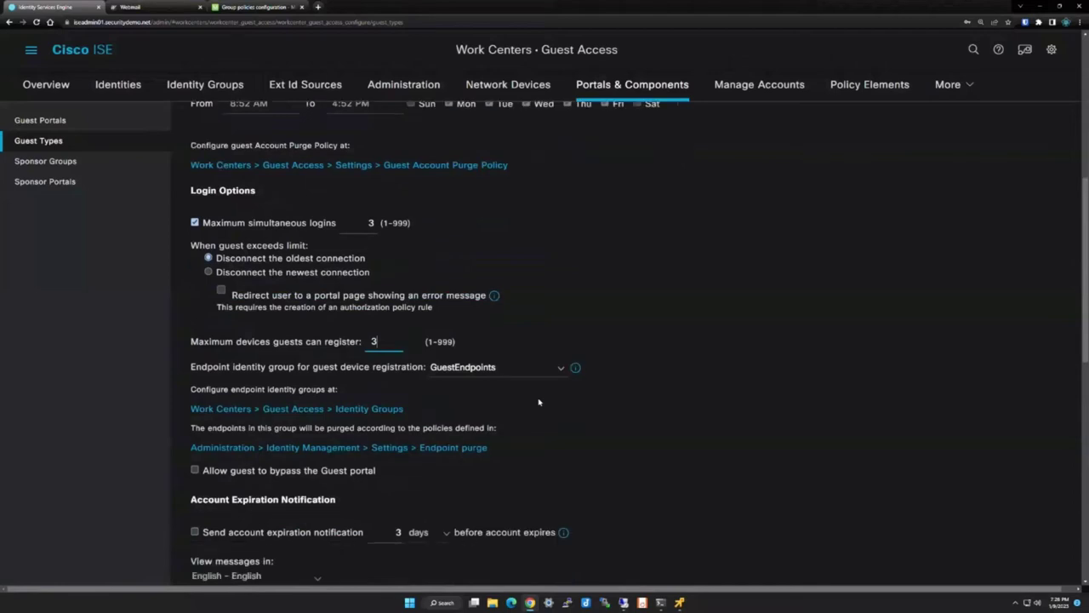
scroll(539, 402, down, 1)
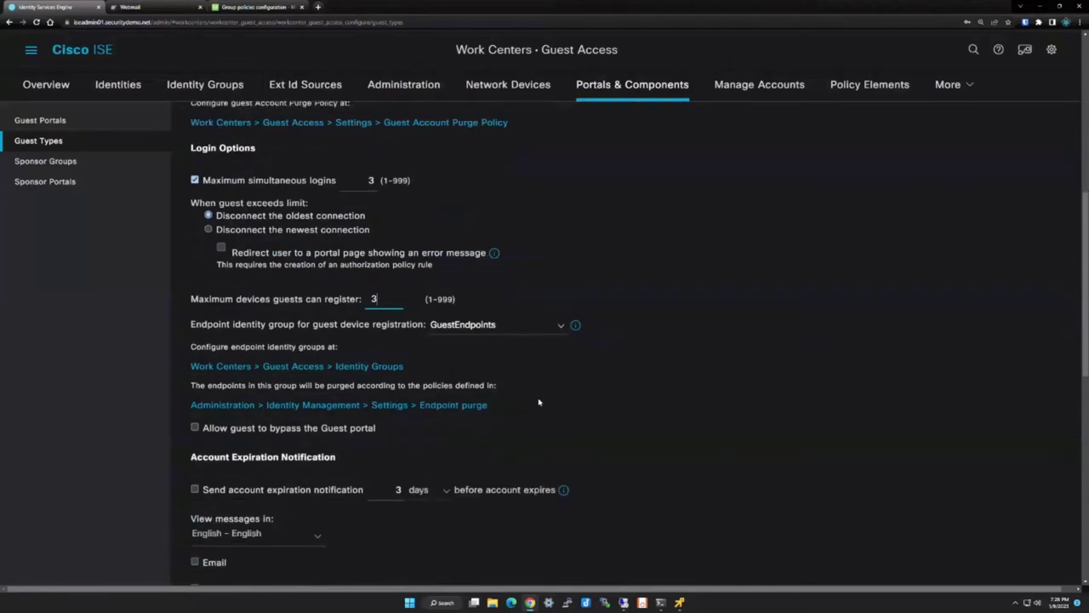
scroll(539, 401, down, 2)
scroll(539, 402, down, 1)
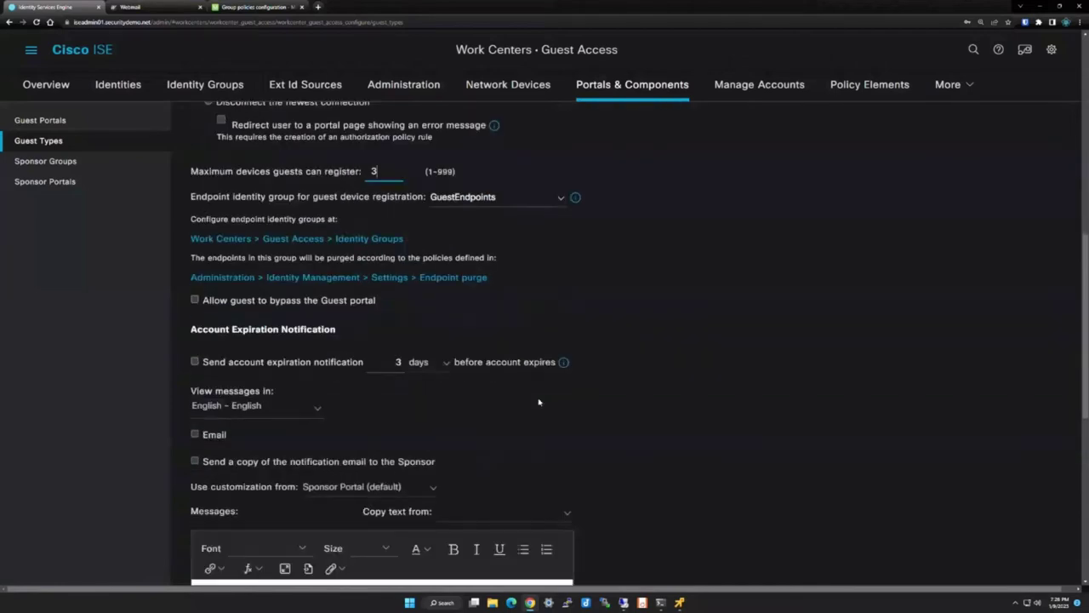
scroll(538, 401, down, 2)
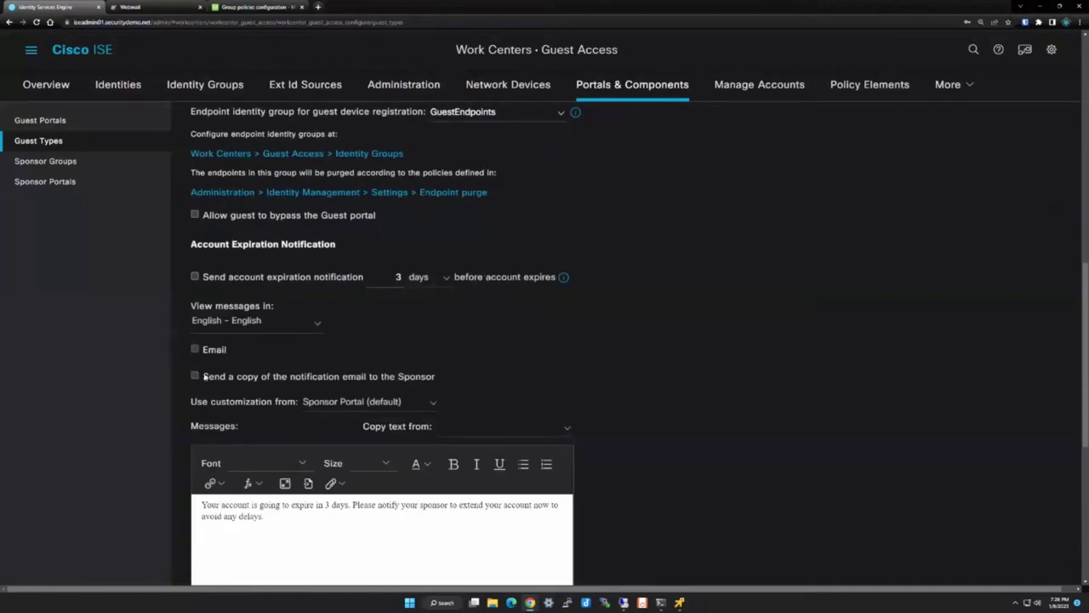
scroll(203, 367, down, 1)
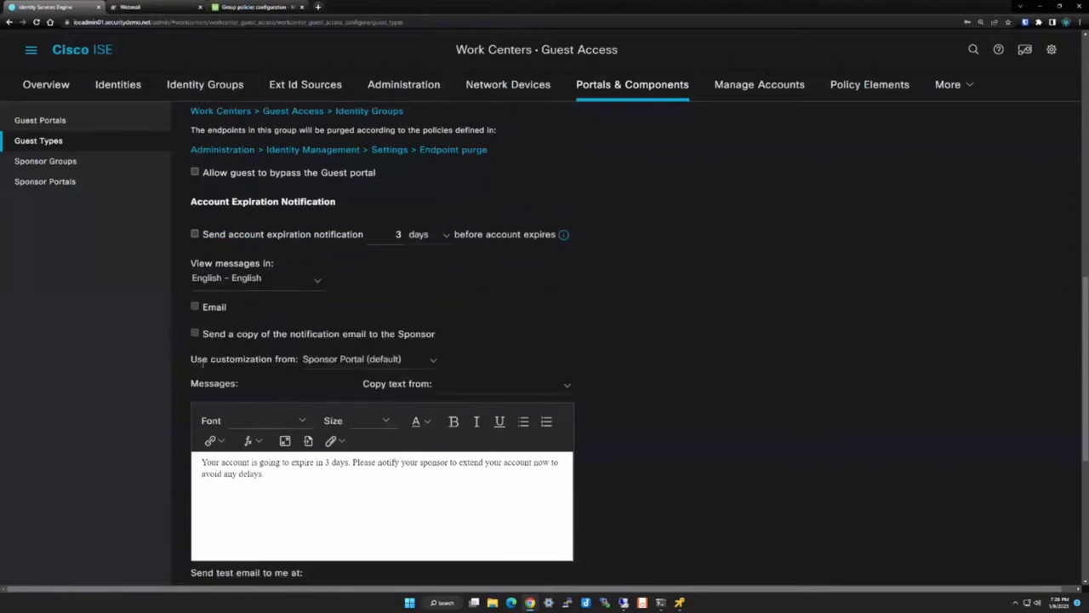
scroll(202, 363, down, 2)
scroll(204, 358, down, 1)
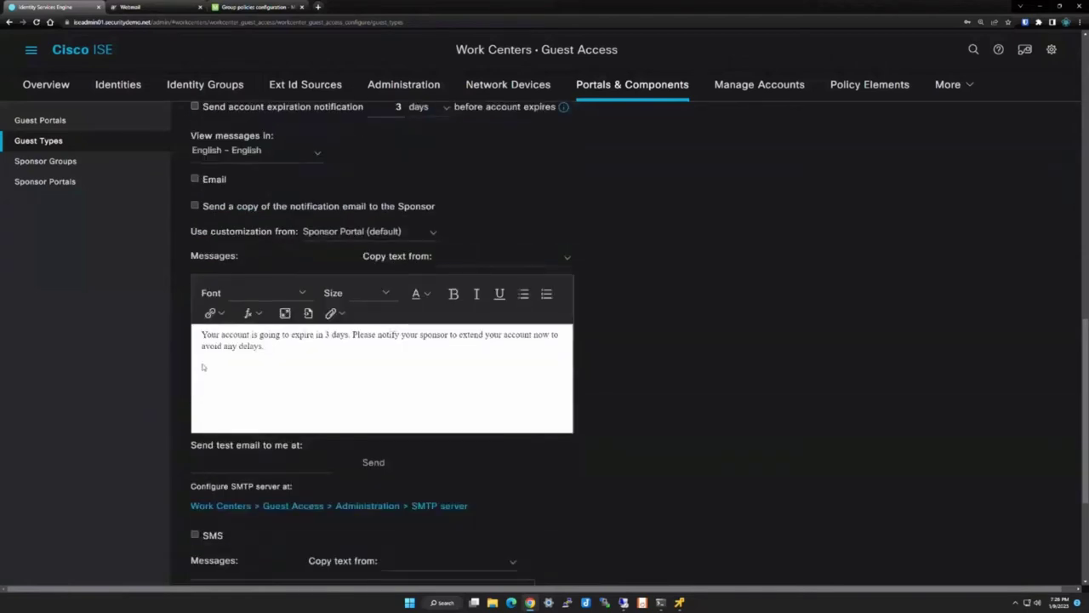
scroll(203, 367, down, 1)
scroll(203, 367, down, 1)
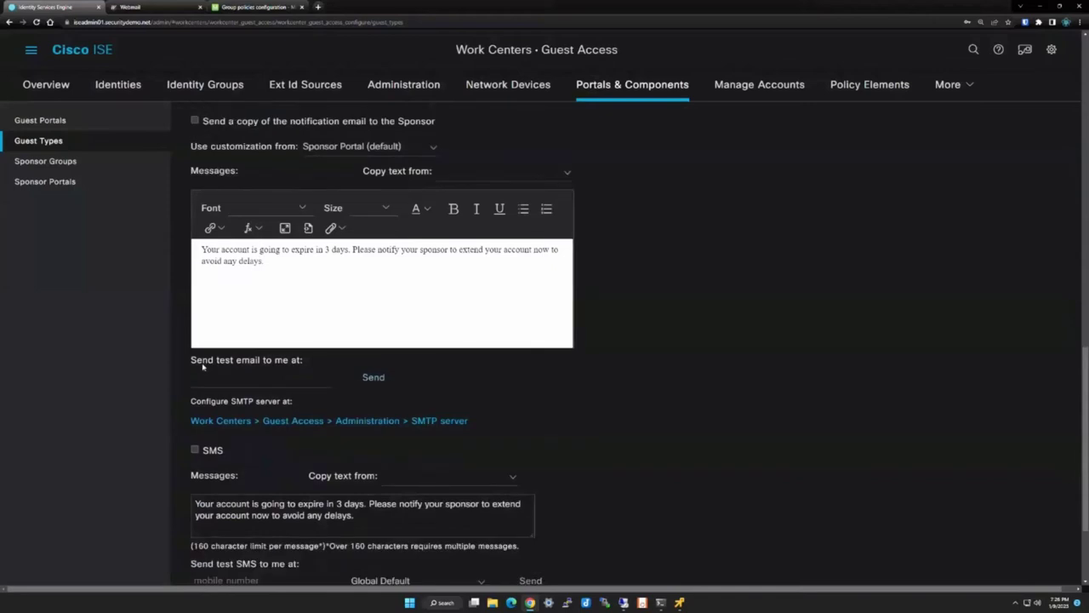
scroll(202, 366, down, 2)
scroll(202, 366, down, 1)
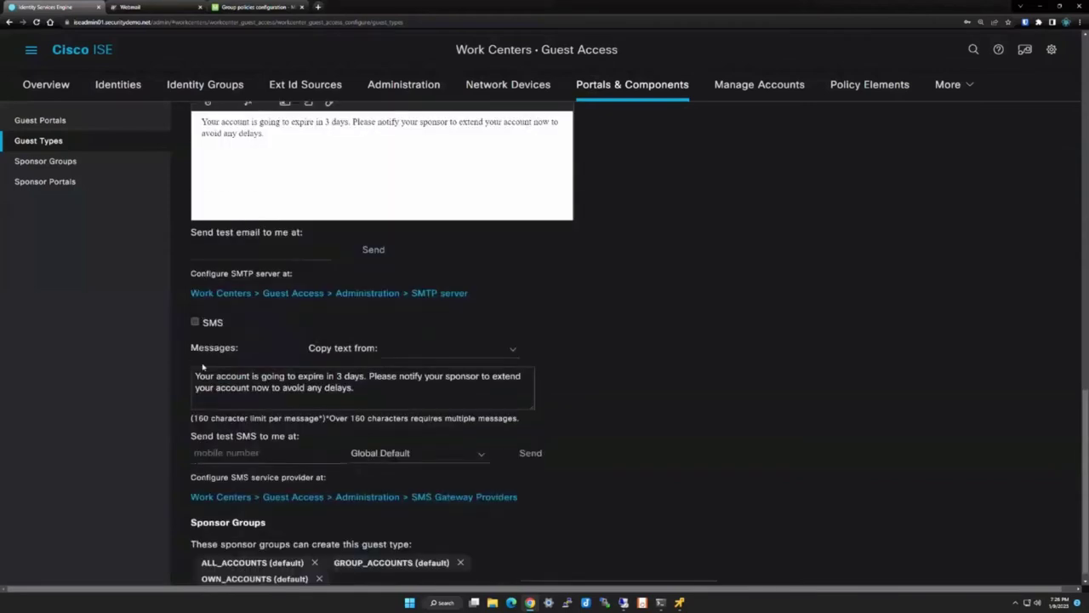
scroll(203, 367, down, 1)
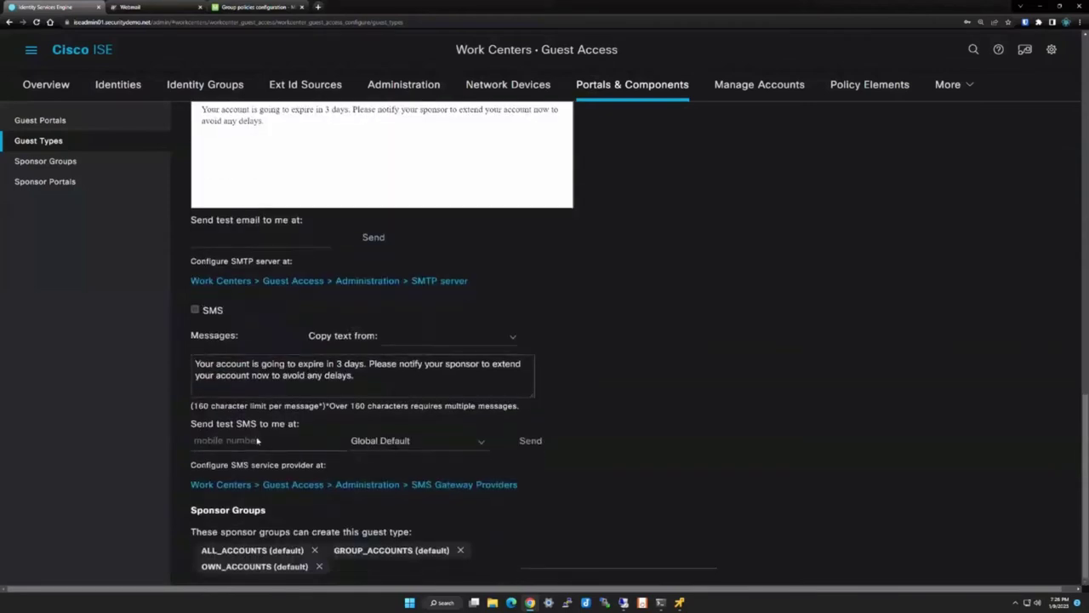
scroll(787, 355, up, 1)
scroll(791, 359, up, 15)
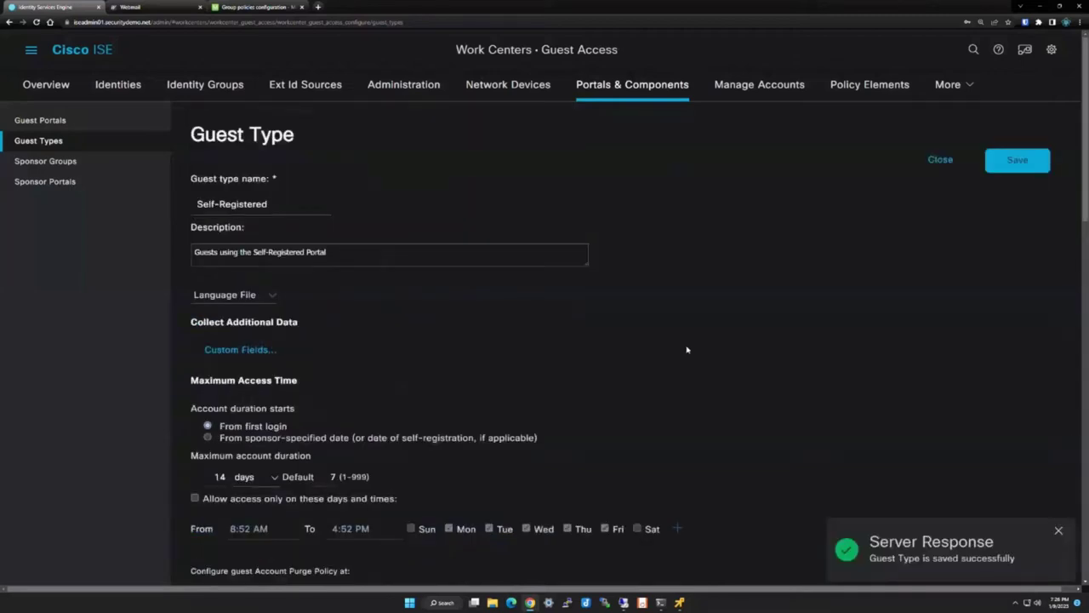
Step: Duplicate the Self-Registered Guest Portal and name the copy 'Self-Registered Guest Webinar'
click(43, 121)
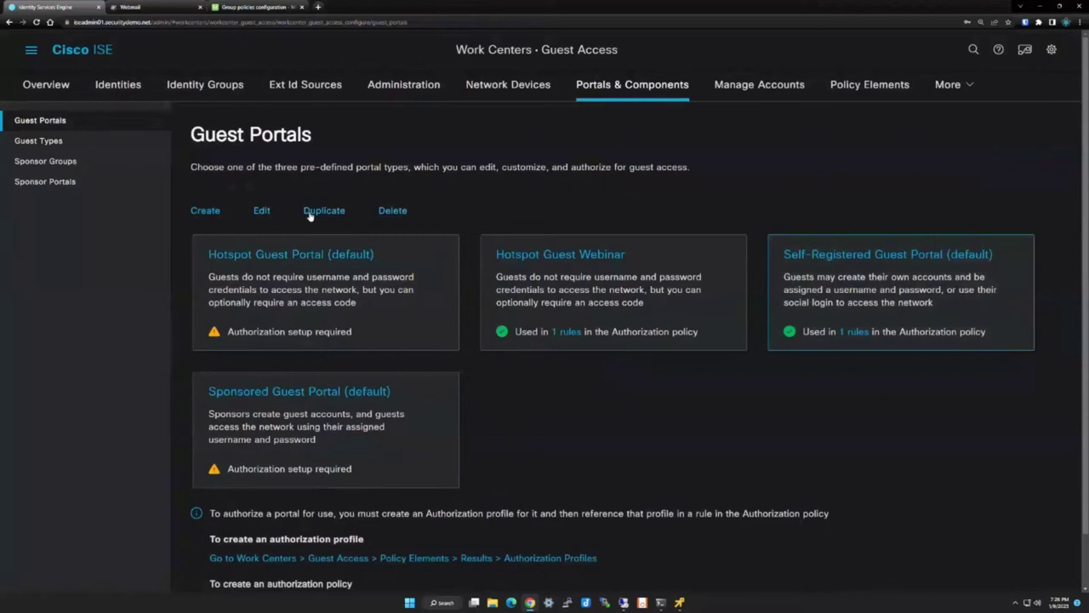
click(497, 318)
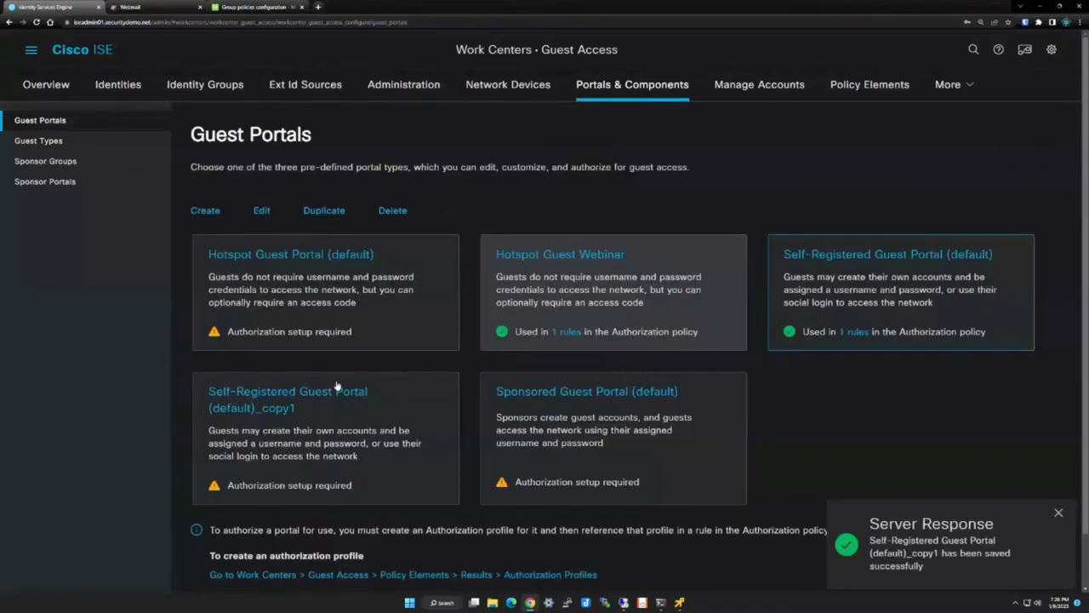
click(337, 387)
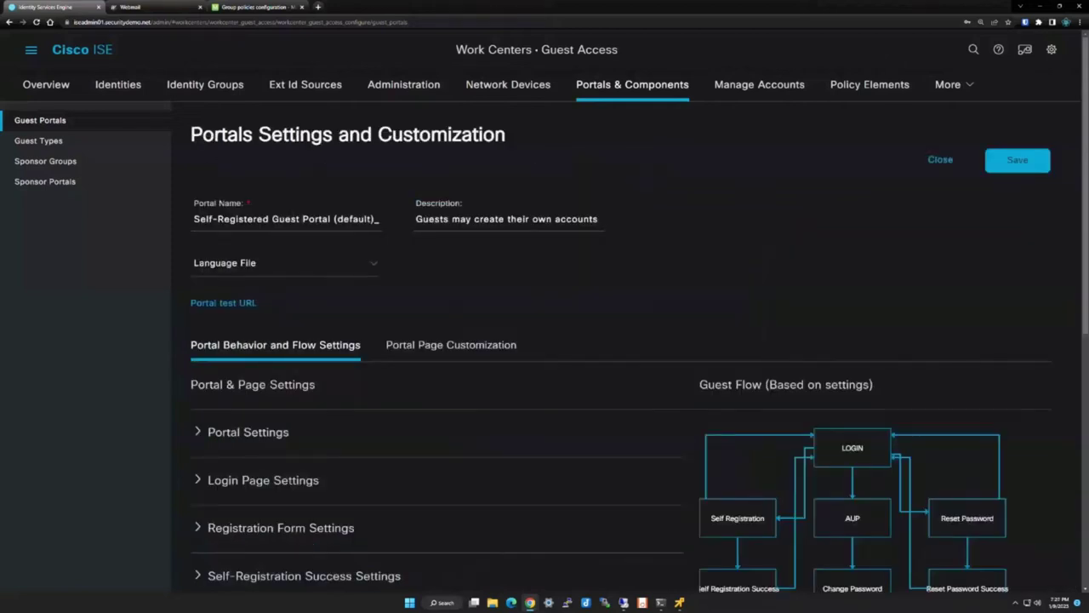
drag(303, 218, 451, 218)
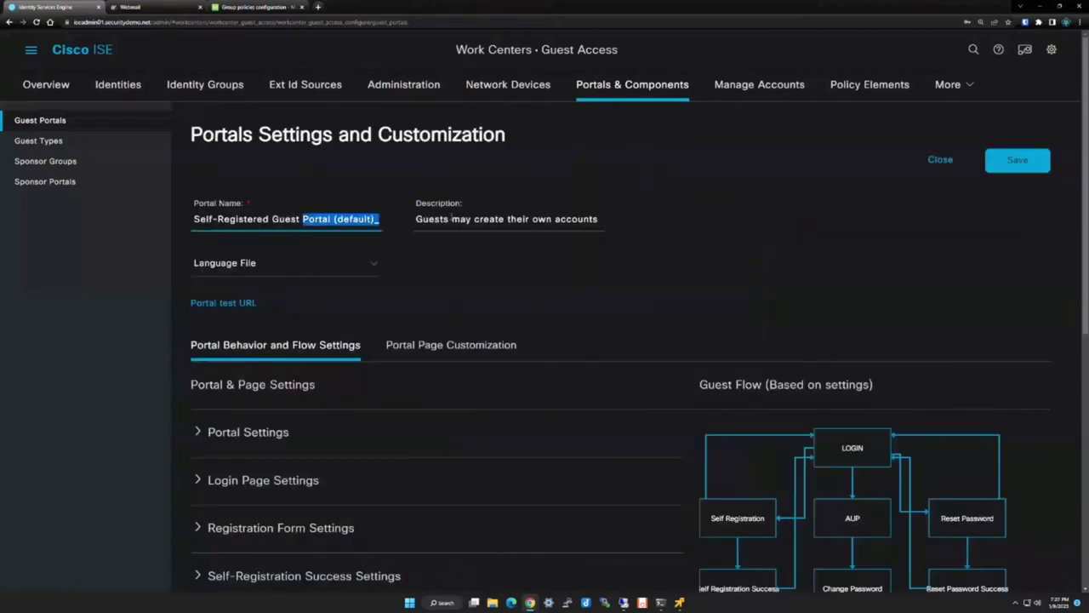
text(W)
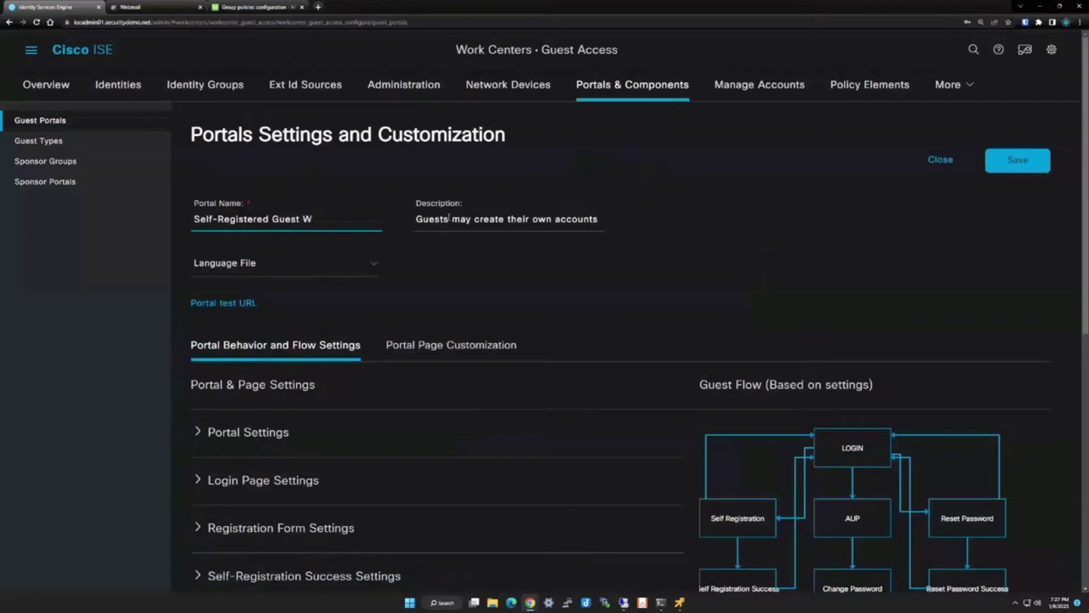
text(ebinar)
scroll(200, 359, down, 1)
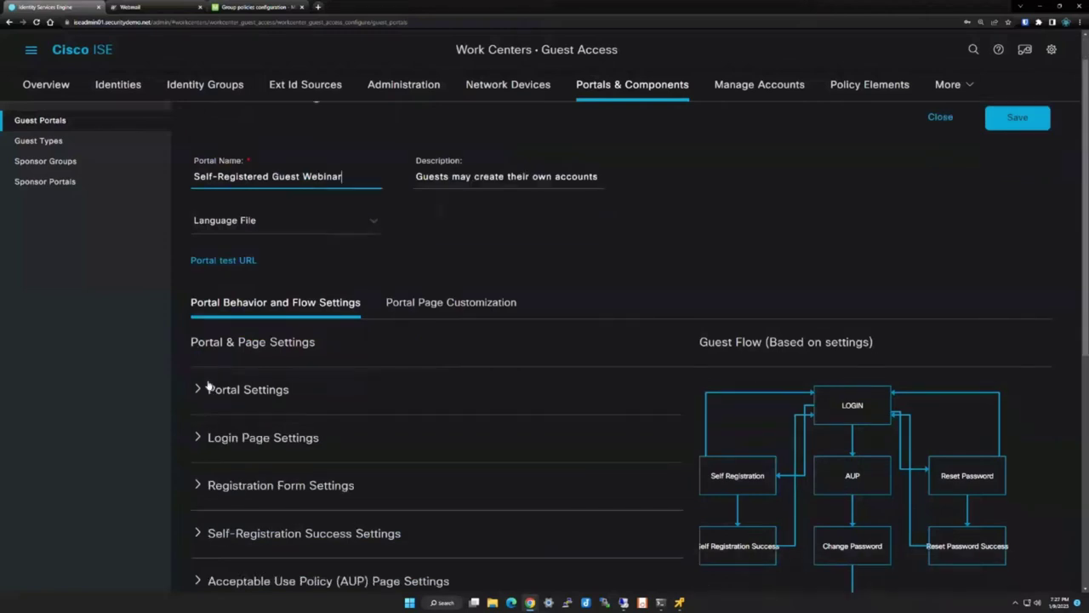
Step: Expand Portal Settings and review the Authentication method setting
click(207, 389)
scroll(363, 332, down, 3)
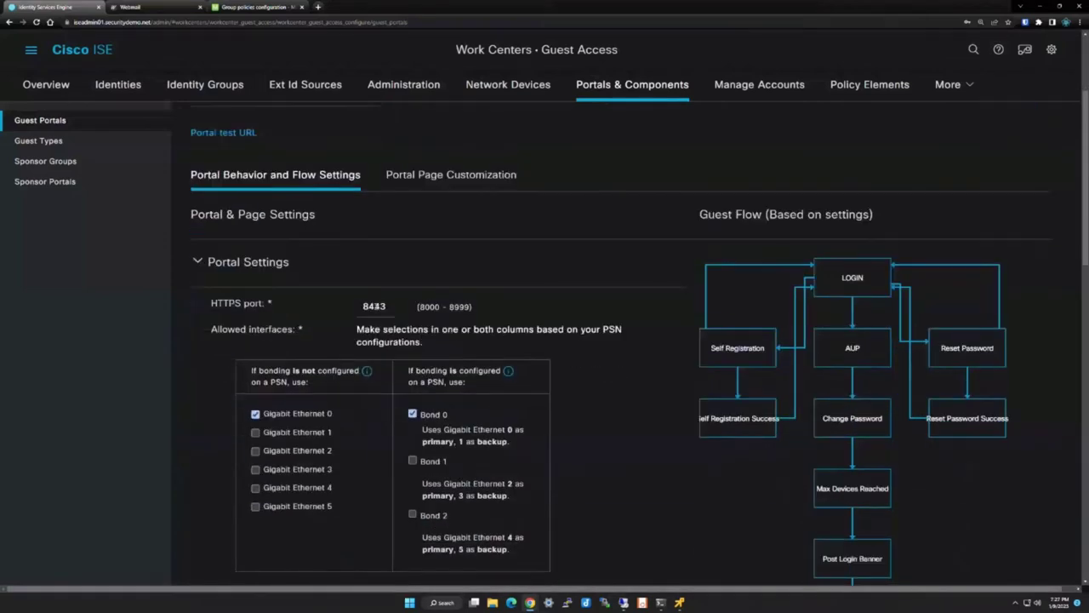
scroll(179, 295, down, 2)
scroll(183, 296, down, 2)
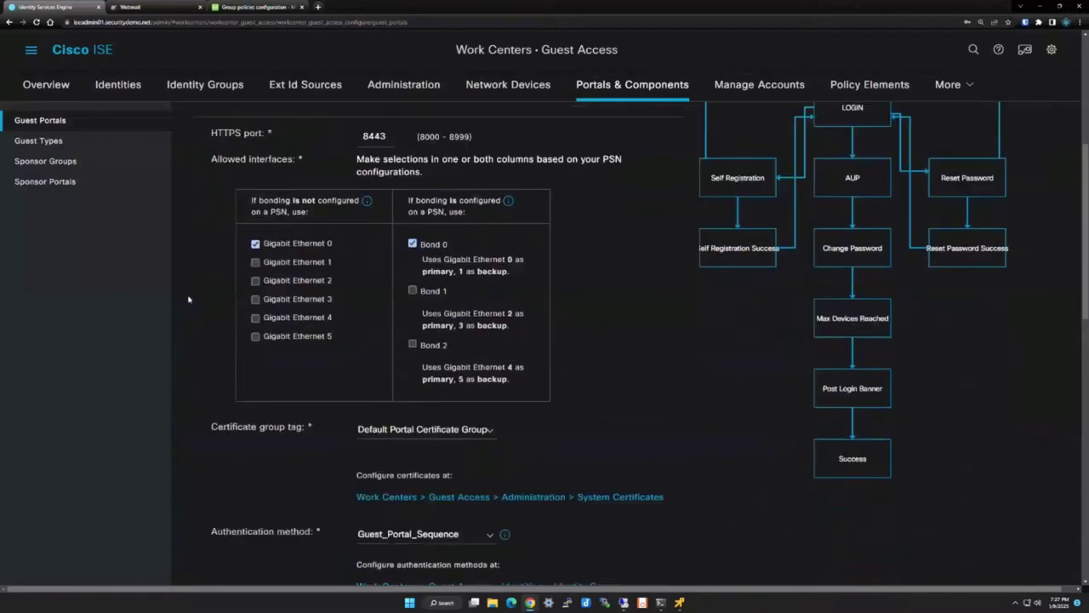
scroll(189, 299, down, 1)
scroll(189, 298, down, 3)
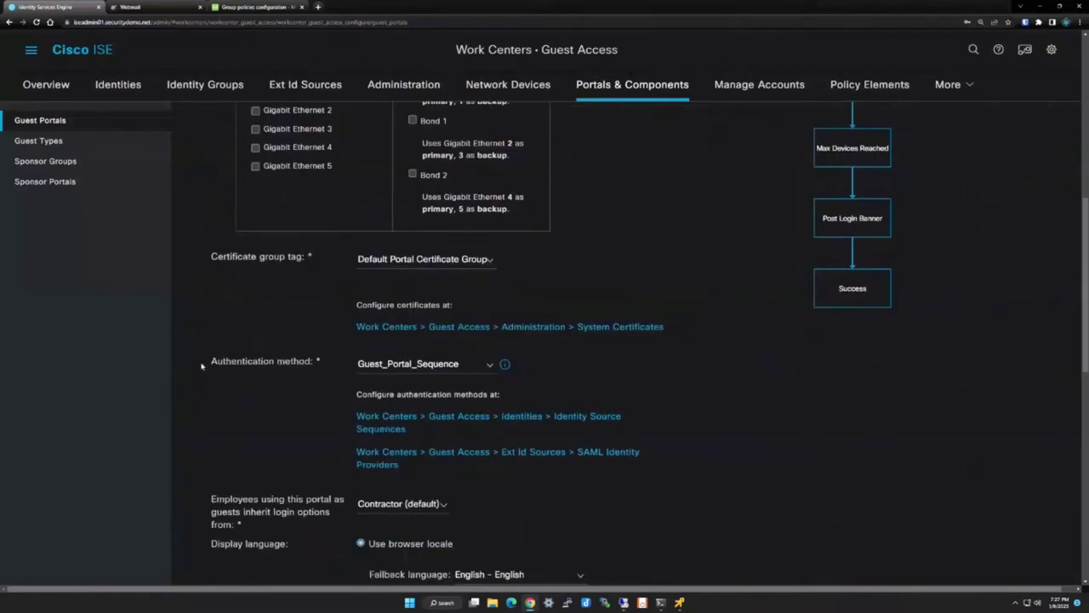
key(ctrl+a)
click(330, 368)
drag(330, 367, 235, 364)
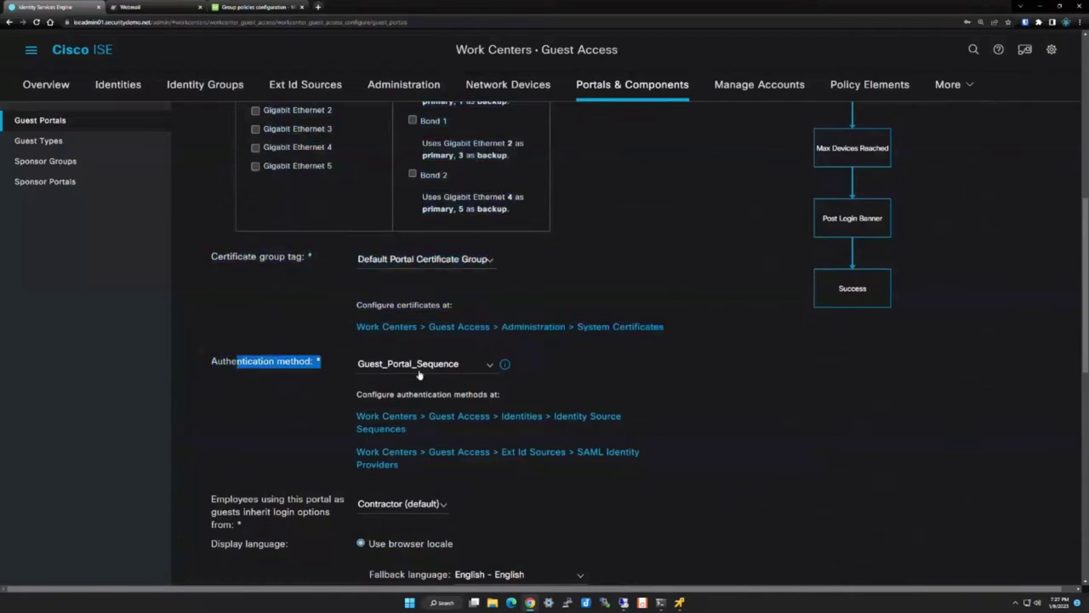
click(364, 403)
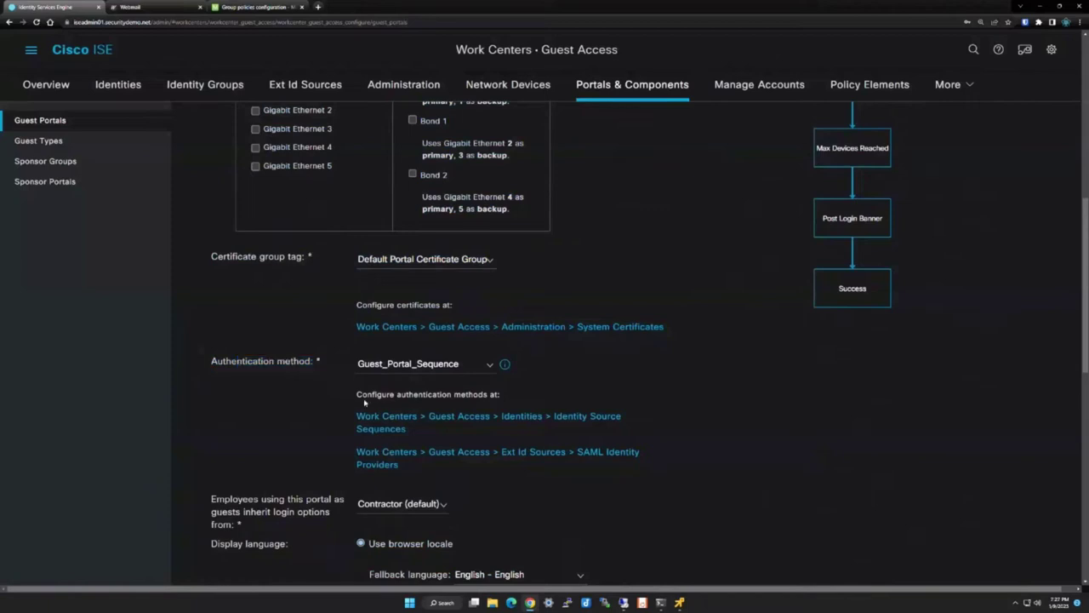
Step: Make employees inherit login options from Self-Registered instead of Contractor (default)
scroll(303, 408, down, 1)
scroll(304, 409, down, 1)
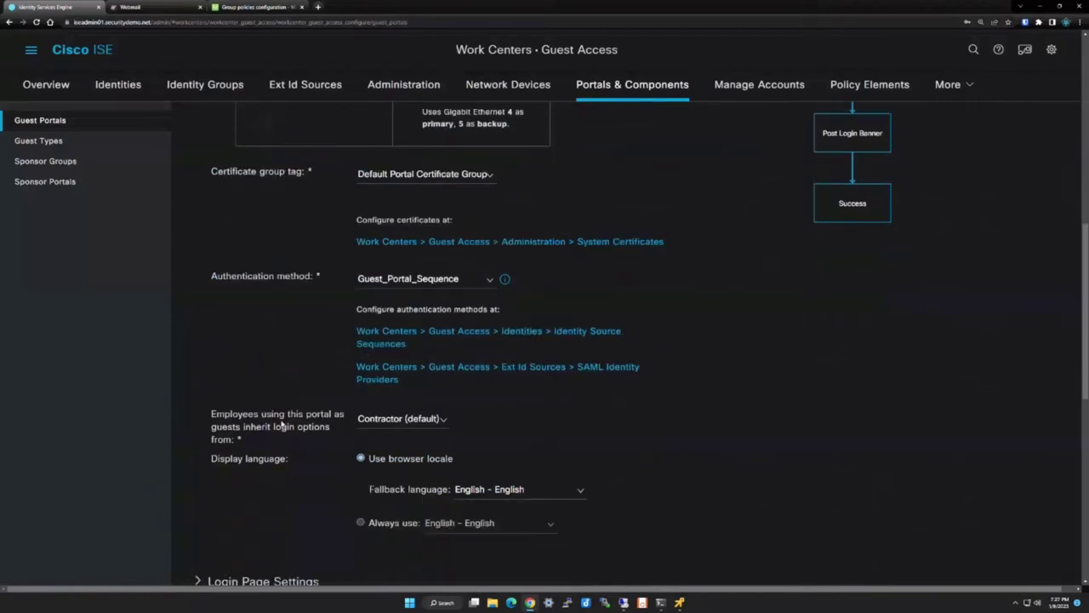
click(443, 419)
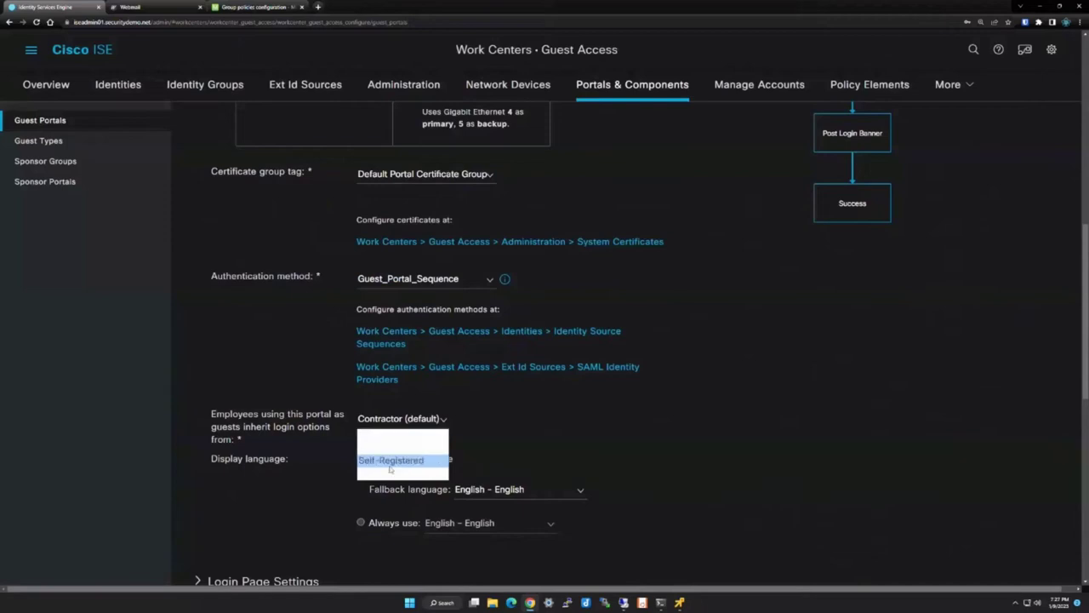
click(389, 461)
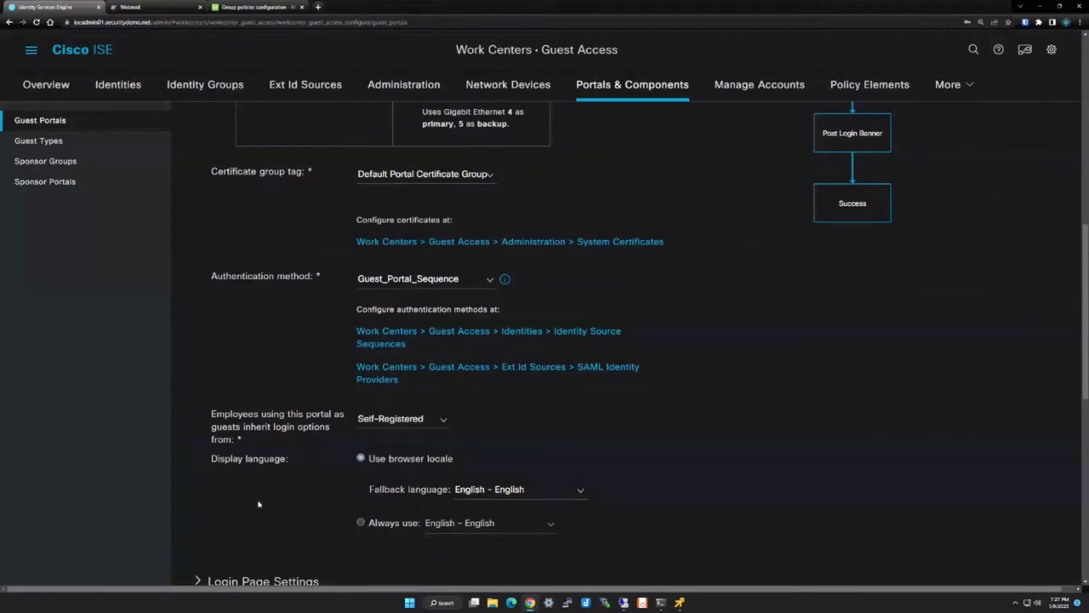
scroll(259, 503, down, 1)
scroll(259, 504, down, 1)
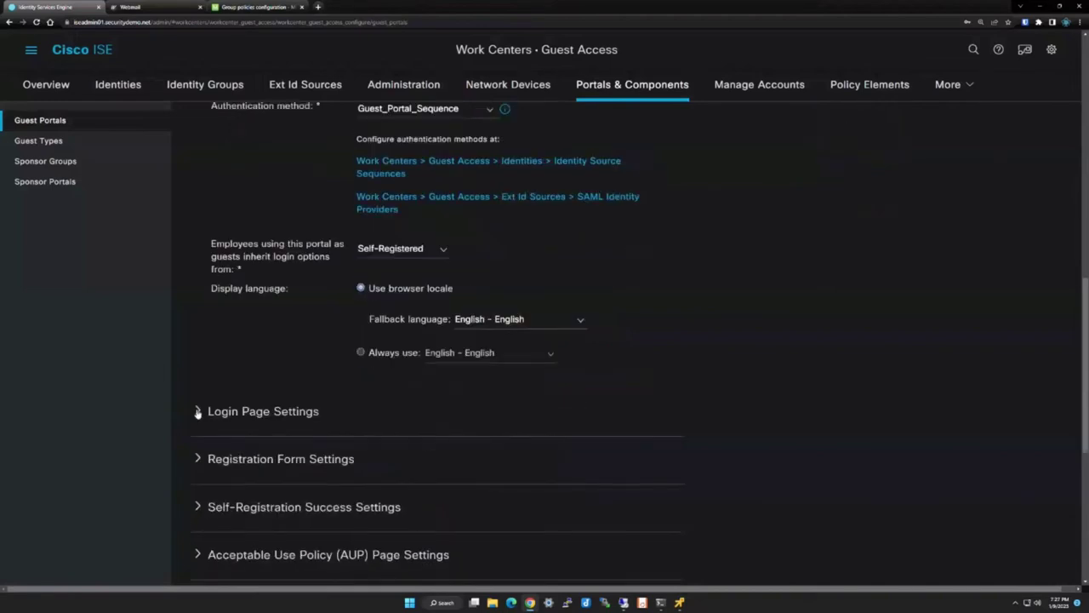
Step: Include an AUP on the login page under Login Page Settings
click(197, 412)
scroll(176, 451, down, 1)
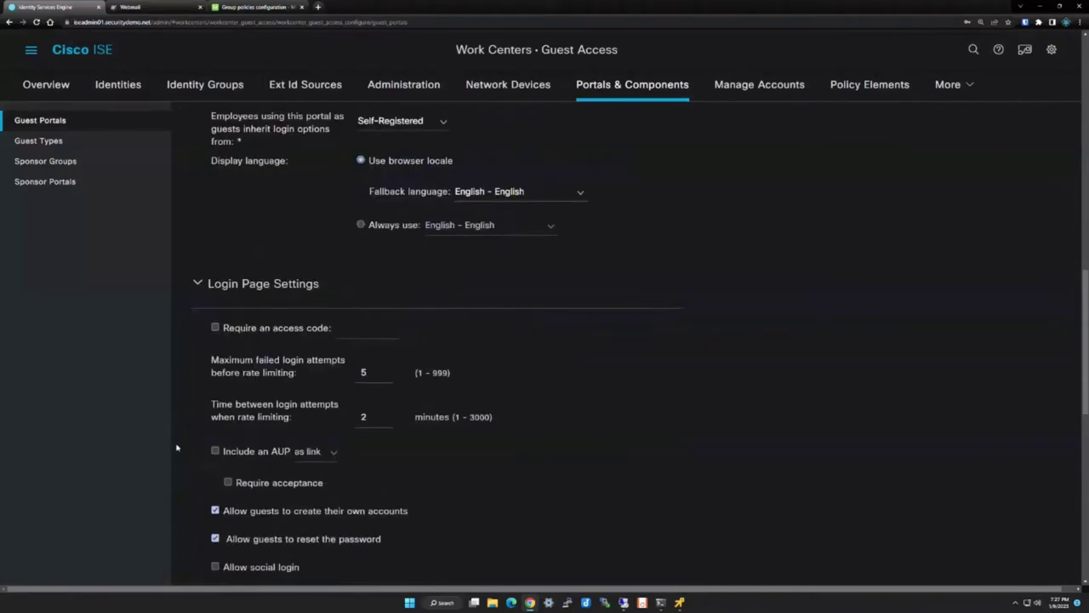
scroll(202, 417, down, 1)
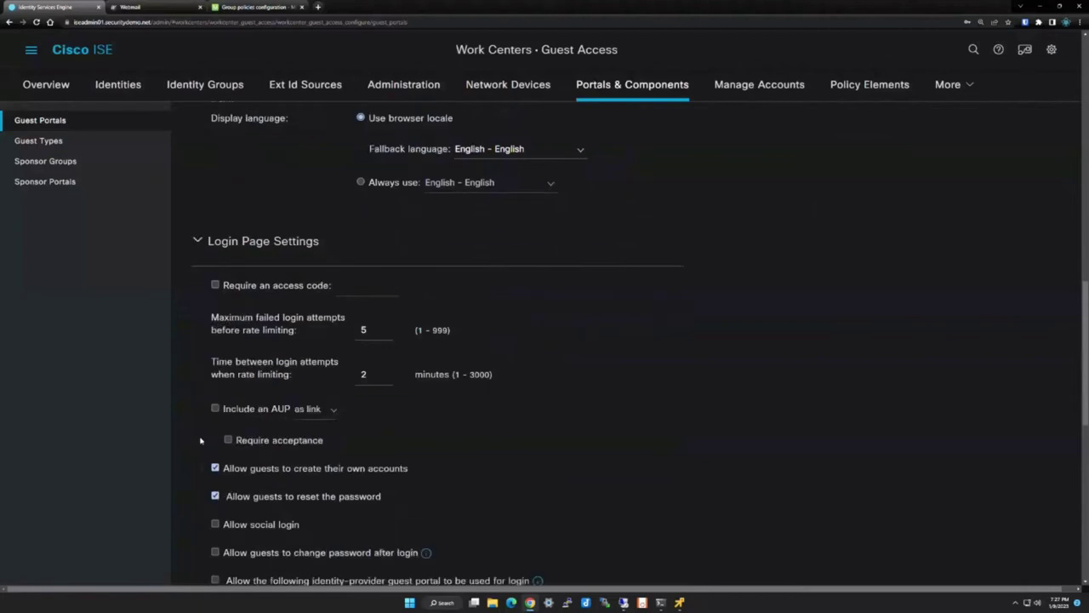
scroll(200, 440, down, 1)
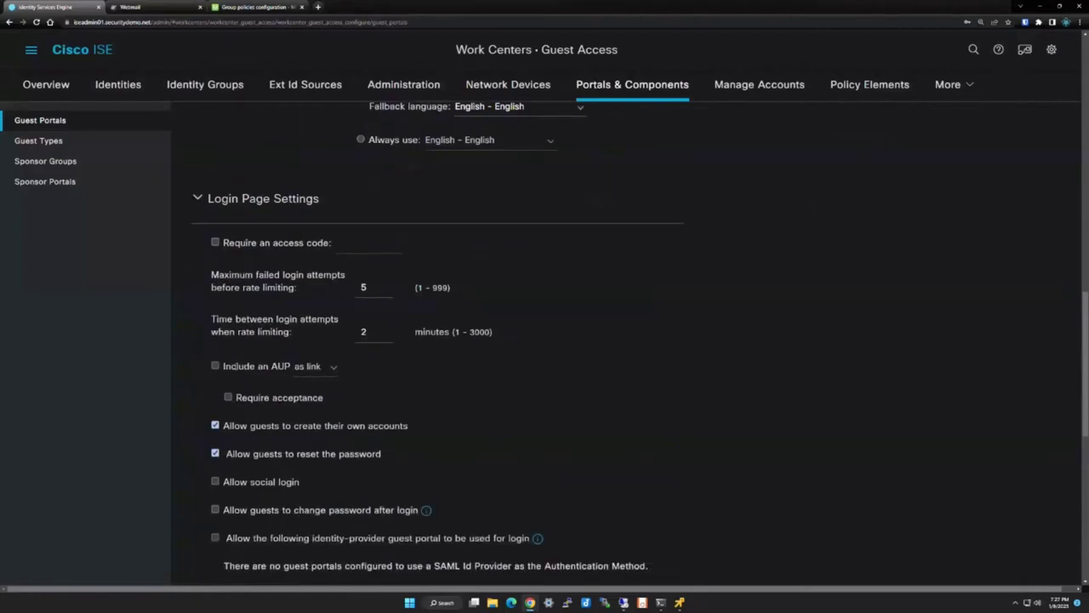
click(216, 366)
Step: Assign self-registrants the Self-Registered guest type in Registration Form Settings
scroll(178, 413, down, 1)
scroll(178, 414, down, 1)
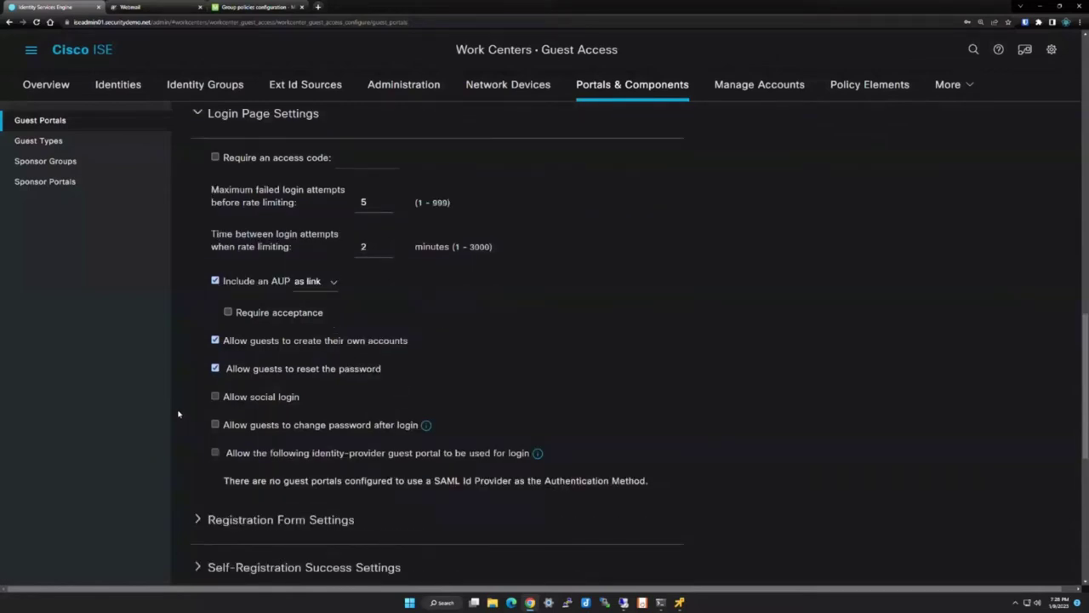
scroll(179, 414, down, 1)
scroll(178, 414, down, 1)
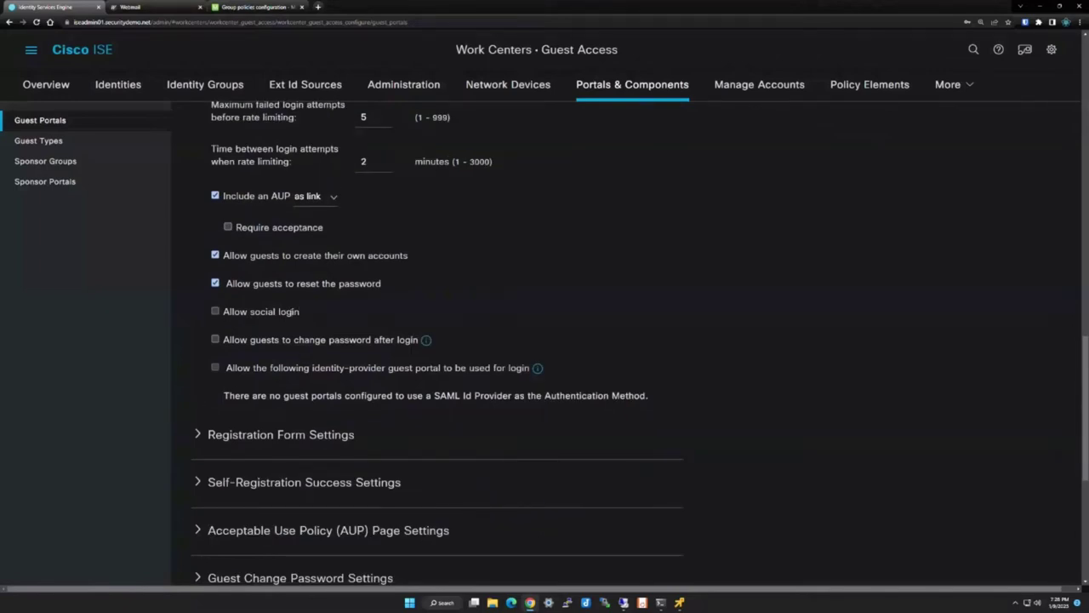
scroll(204, 417, down, 1)
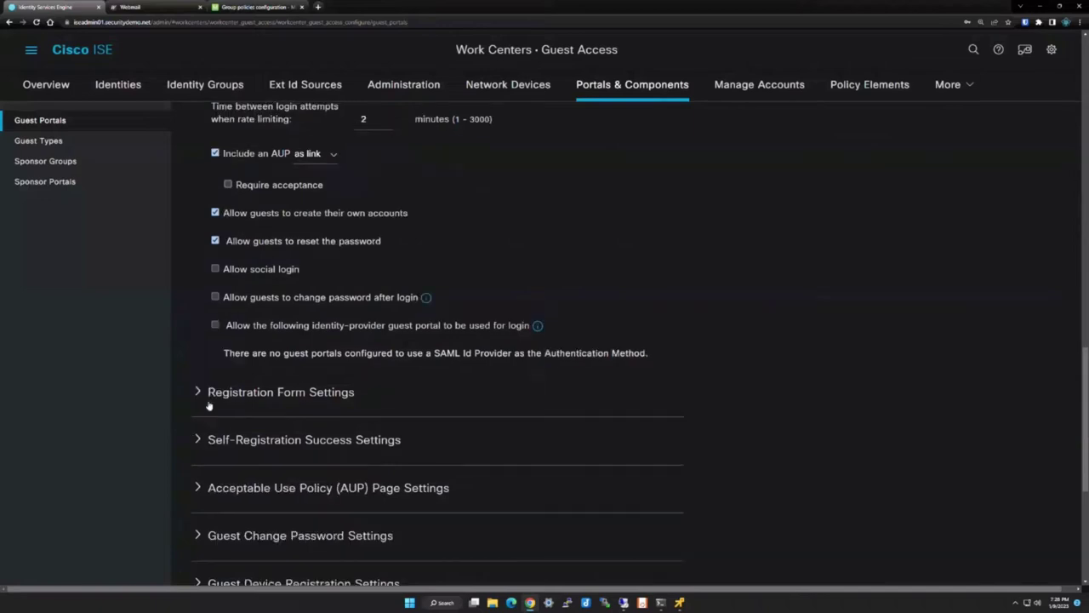
scroll(208, 406, down, 1)
click(207, 350)
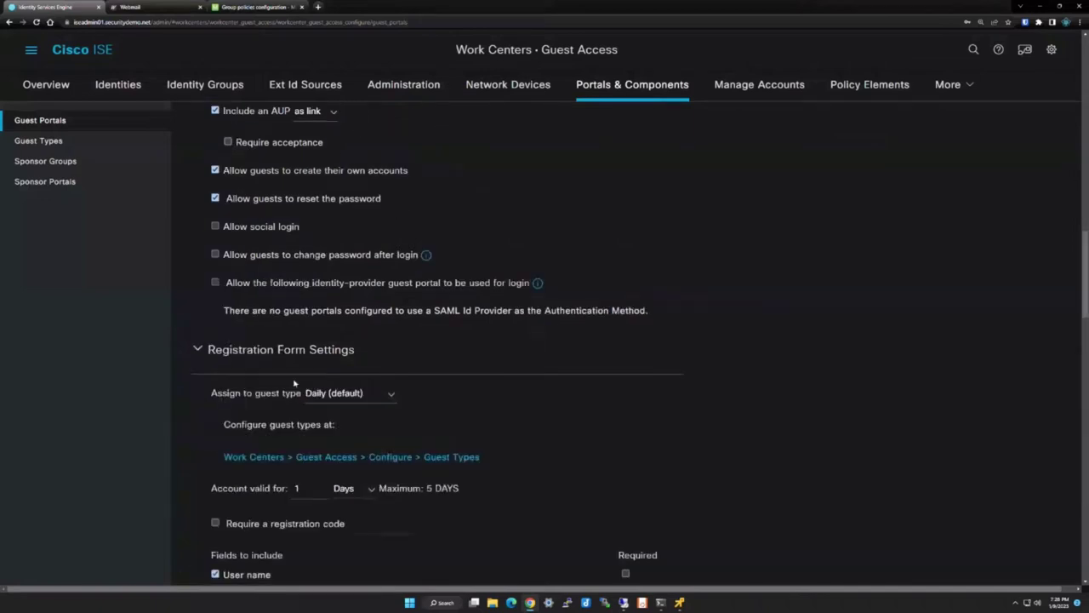
scroll(272, 383, down, 3)
scroll(257, 382, down, 2)
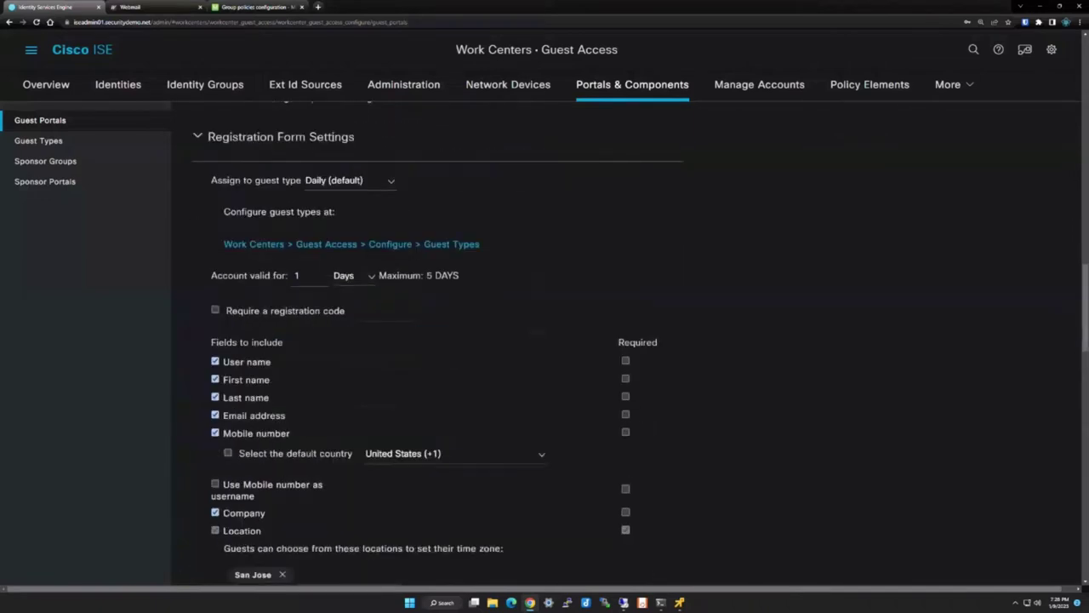
click(390, 184)
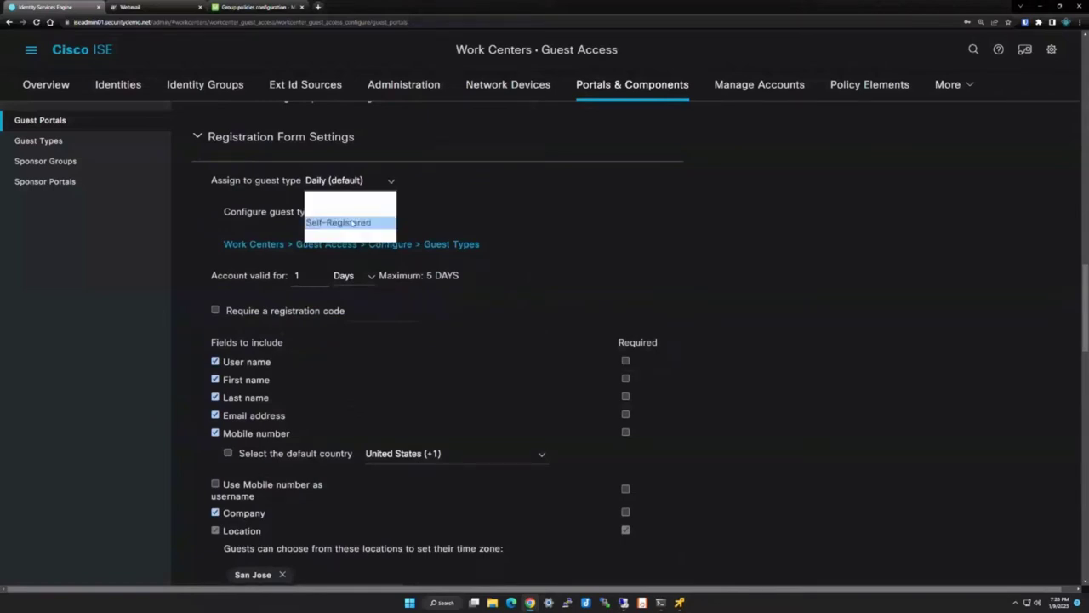
click(354, 222)
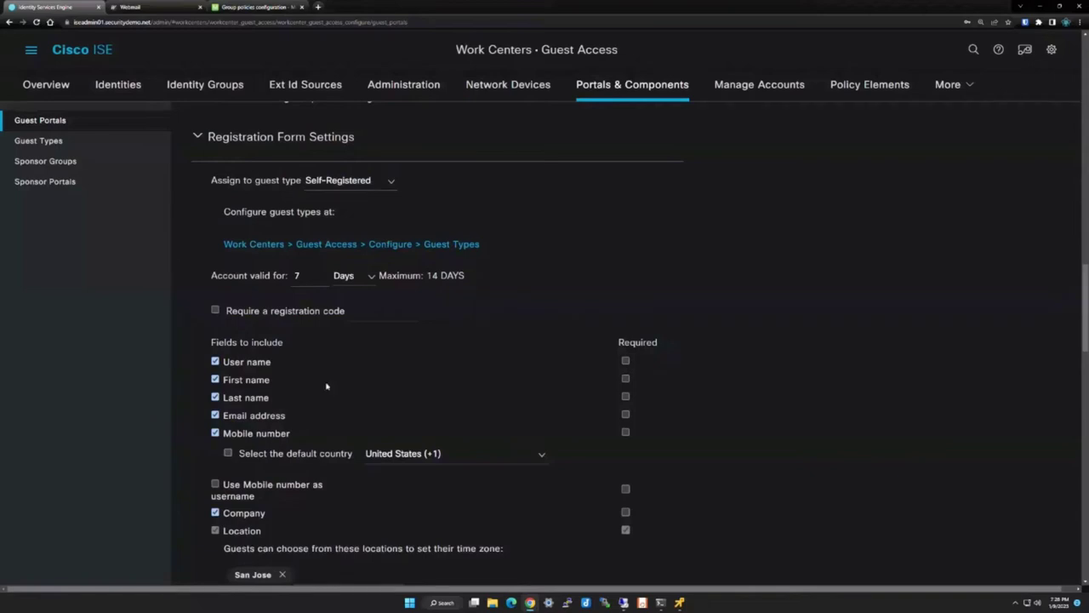
Step: Drop User name and Company from the form, and require First and Last name
scroll(326, 387, down, 1)
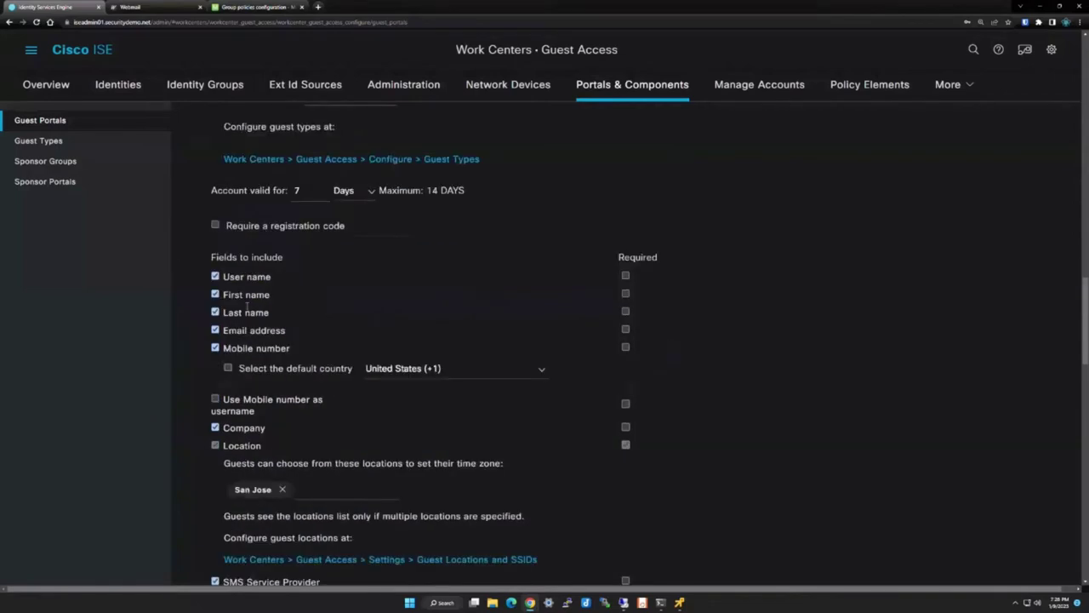
click(216, 277)
click(627, 293)
click(627, 313)
scroll(303, 415, down, 2)
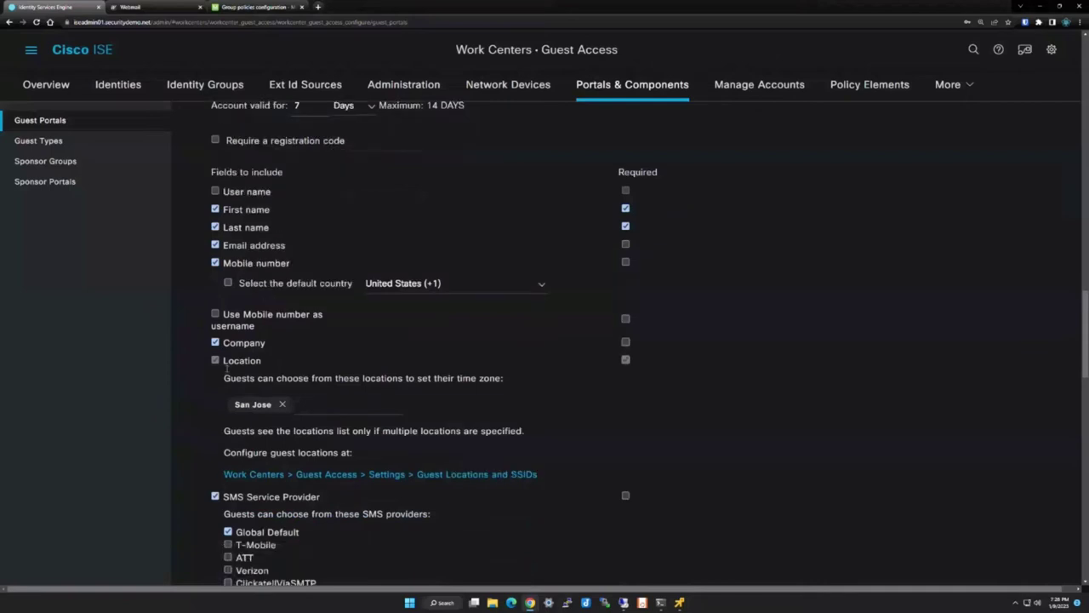
click(215, 343)
Step: Offer T-Mobile, ATT and Verizon as SMS providers instead of Global Default
scroll(320, 394, down, 1)
scroll(344, 383, down, 1)
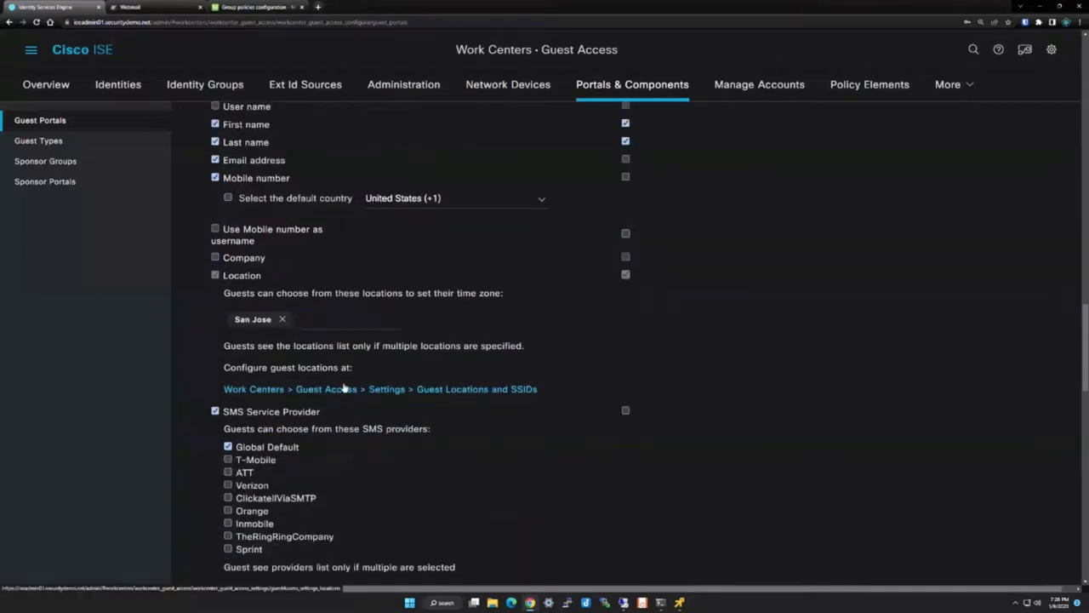
scroll(344, 387, down, 1)
scroll(345, 387, down, 1)
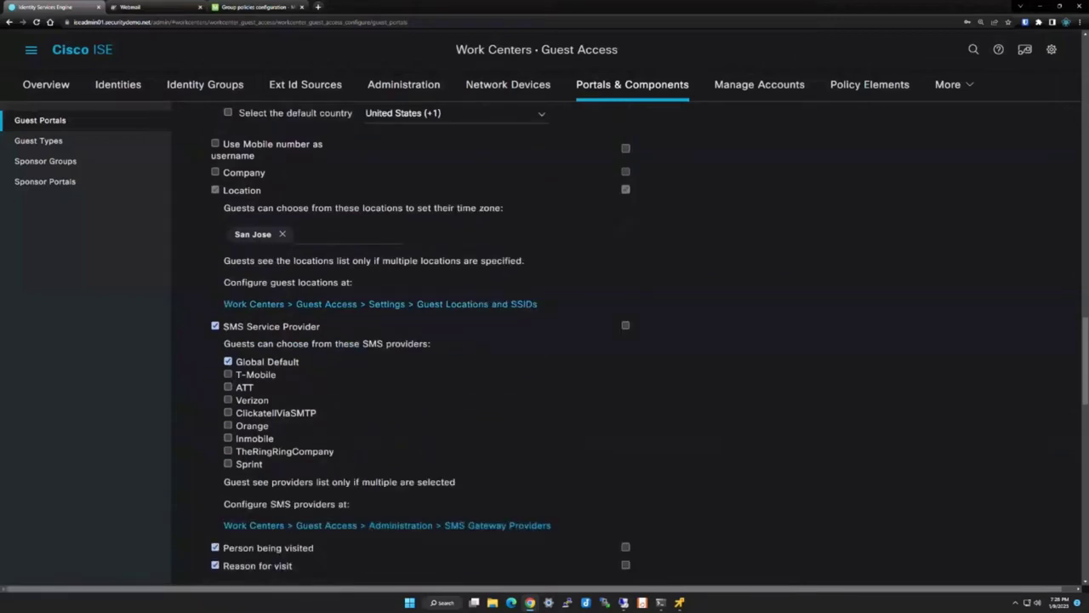
click(228, 363)
click(228, 374)
click(228, 387)
click(228, 400)
Step: Remove Person being visited and Reason for visit from the registration form
scroll(391, 415, down, 1)
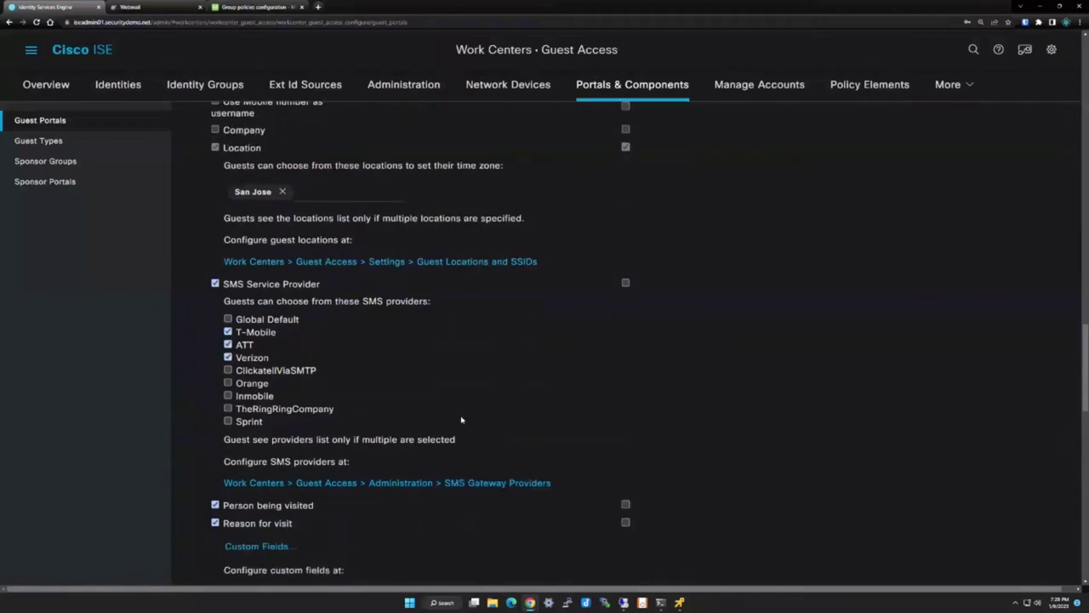
scroll(461, 420, down, 2)
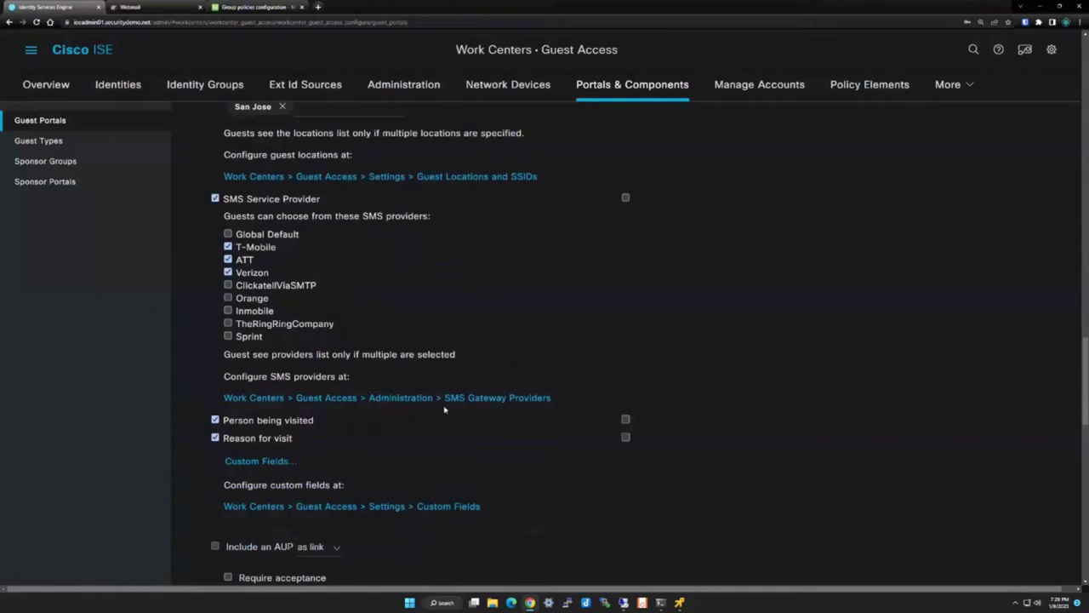
click(237, 422)
click(264, 437)
scroll(364, 442, down, 1)
scroll(363, 443, down, 2)
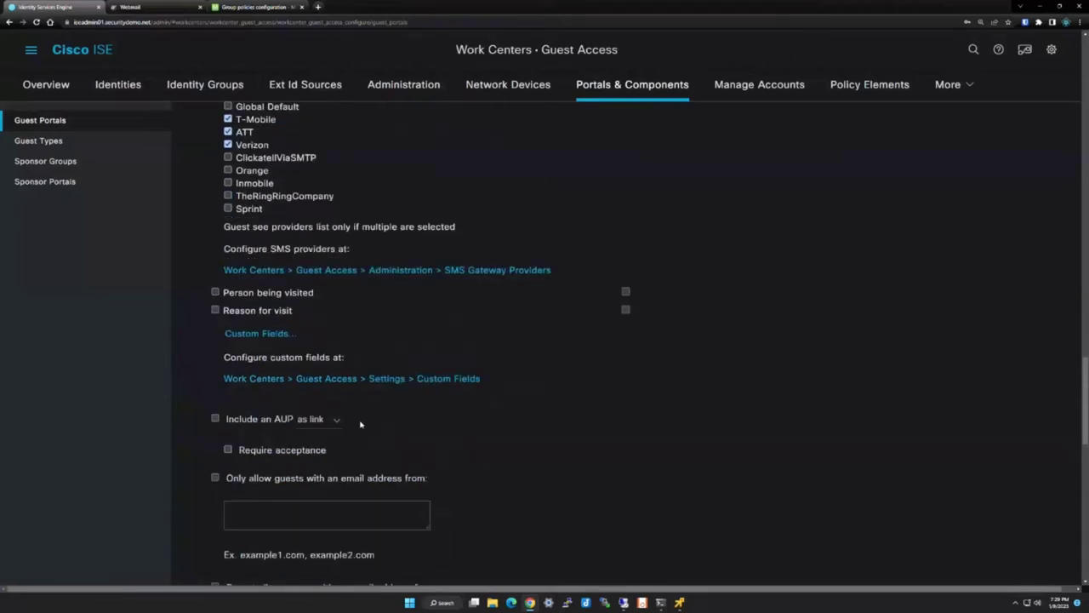
scroll(377, 431, down, 1)
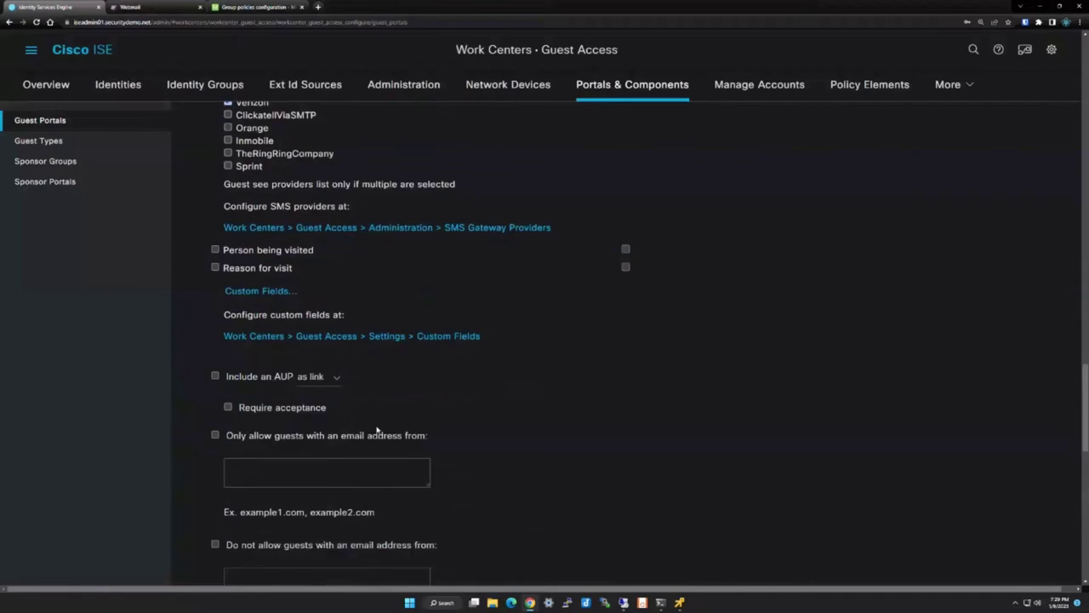
scroll(377, 431, down, 2)
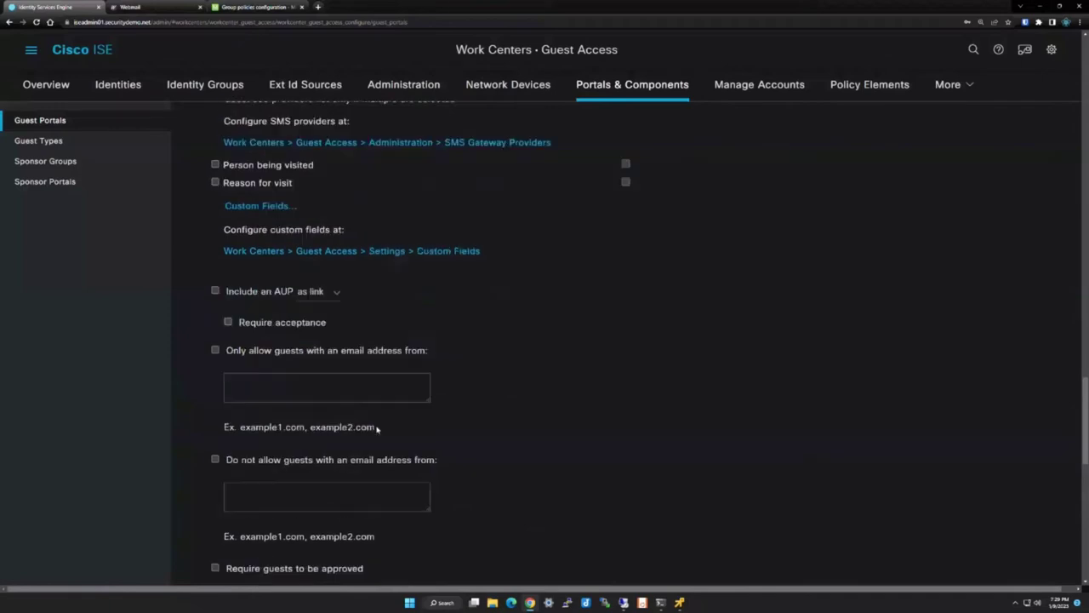
scroll(377, 429, down, 1)
scroll(377, 430, down, 1)
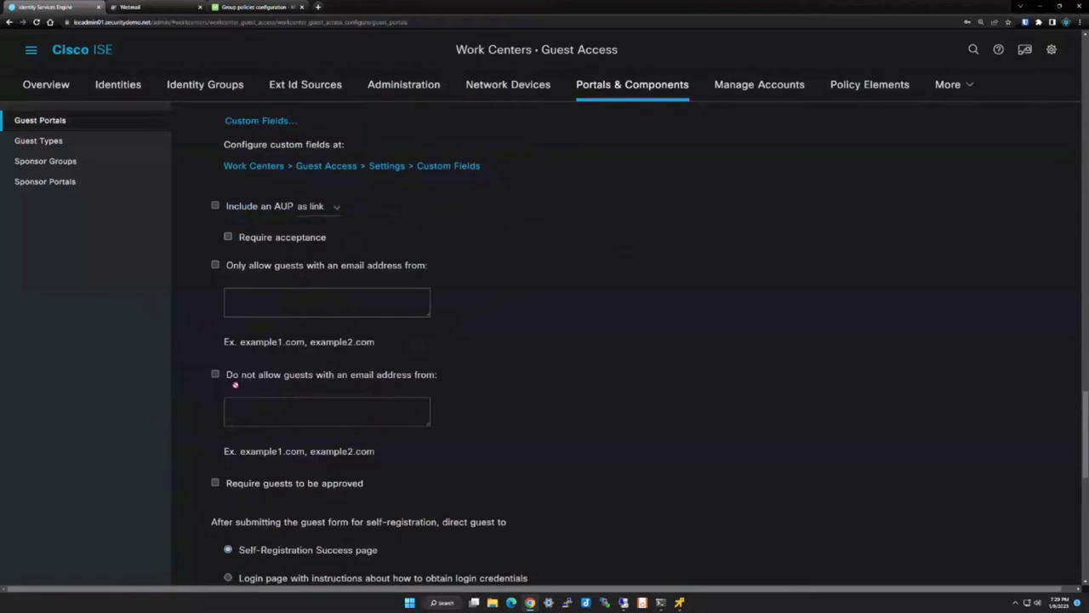
Step: Block guests with aol.com email addresses from self-registering
click(215, 375)
click(250, 412)
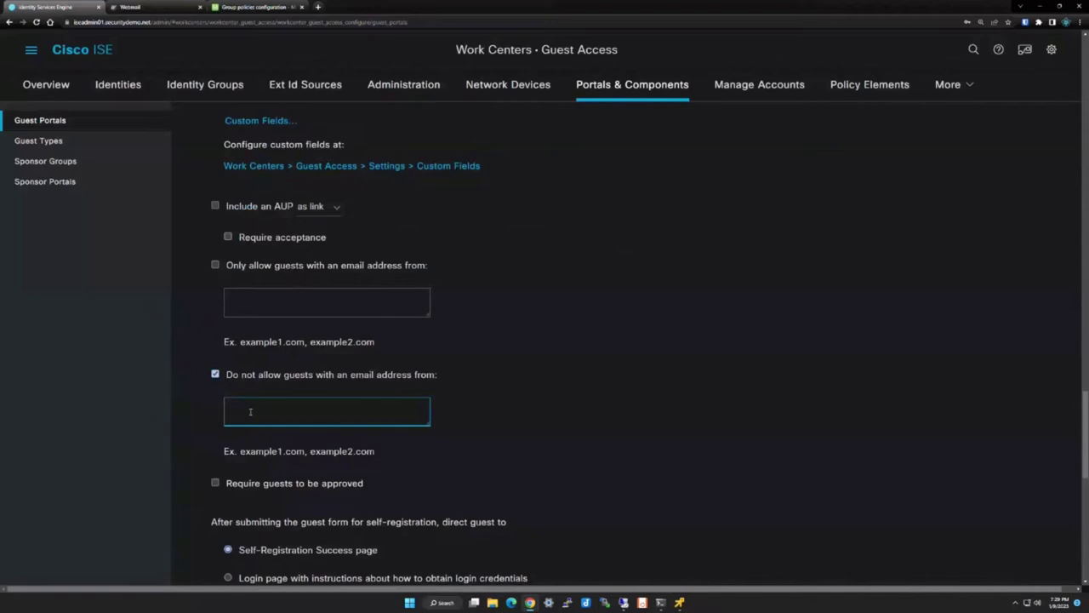
text(aol.com)
Step: Send guest credentials automatically by both Email and SMS
scroll(307, 452, down, 1)
scroll(307, 452, down, 1)
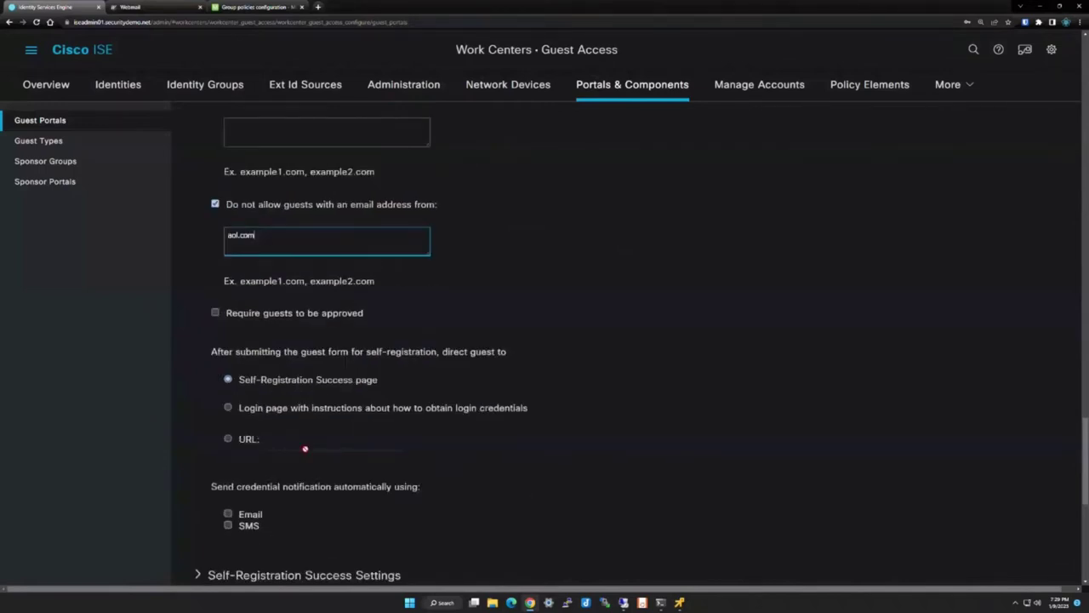
scroll(306, 452, down, 1)
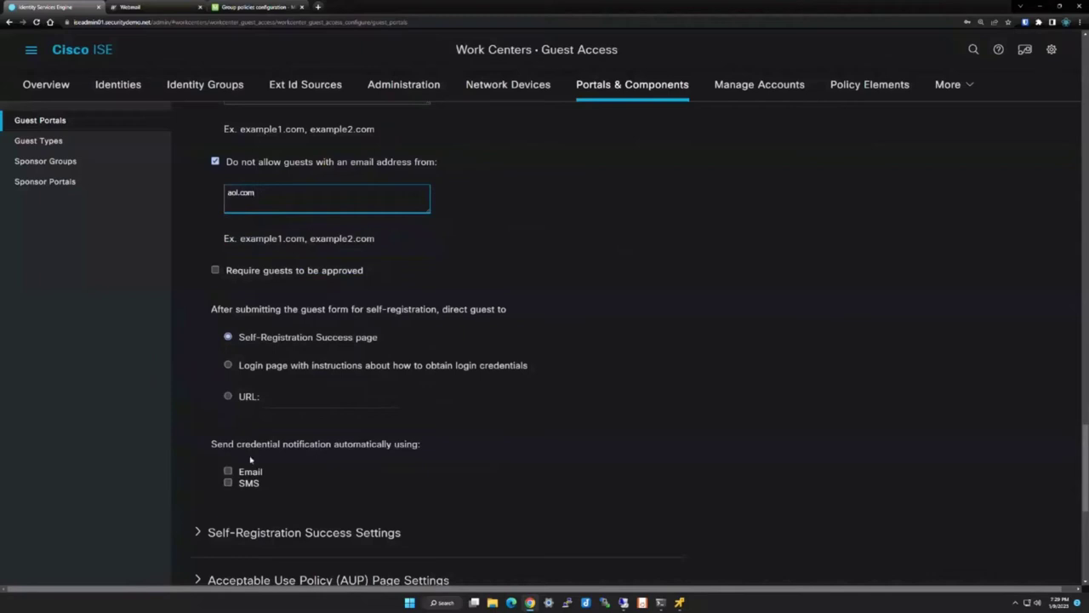
click(228, 471)
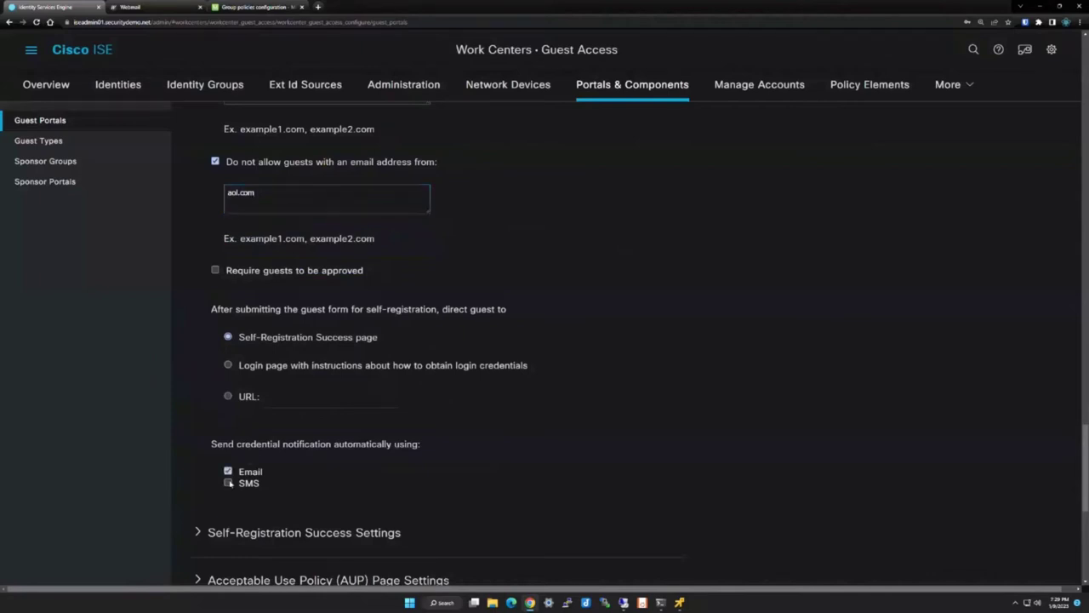
click(228, 482)
scroll(413, 473, down, 1)
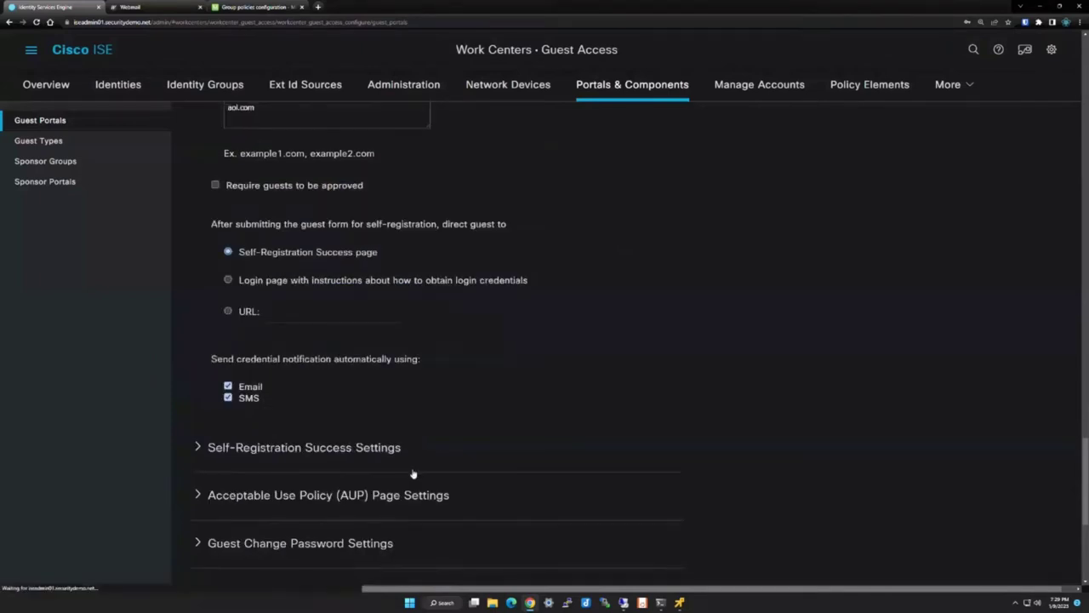
Step: Let guests print, email or text their details and log in directly after registering
click(199, 451)
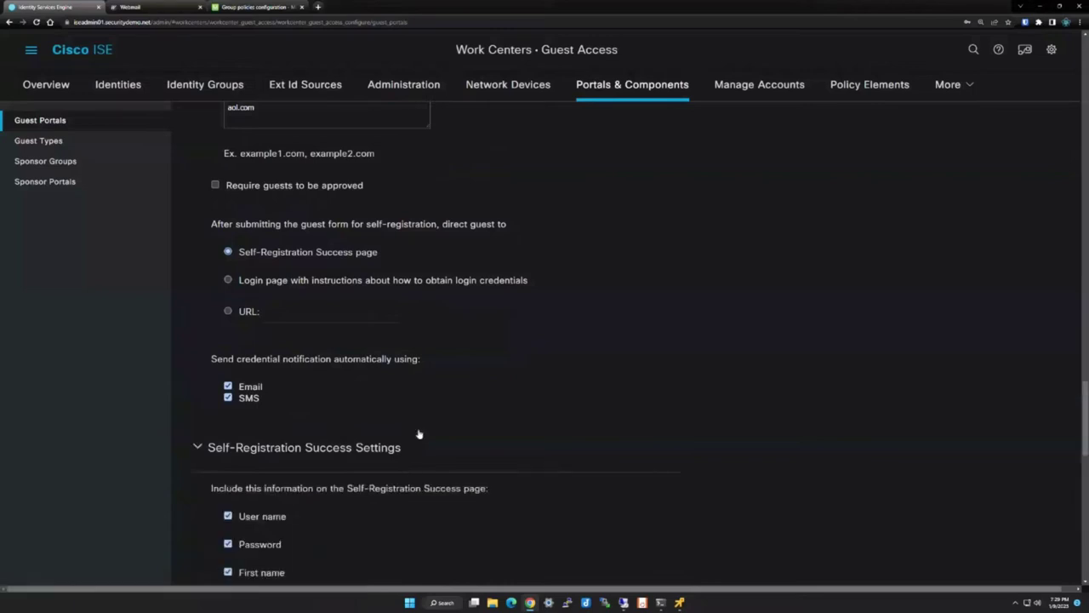
scroll(418, 434, down, 2)
scroll(416, 432, down, 1)
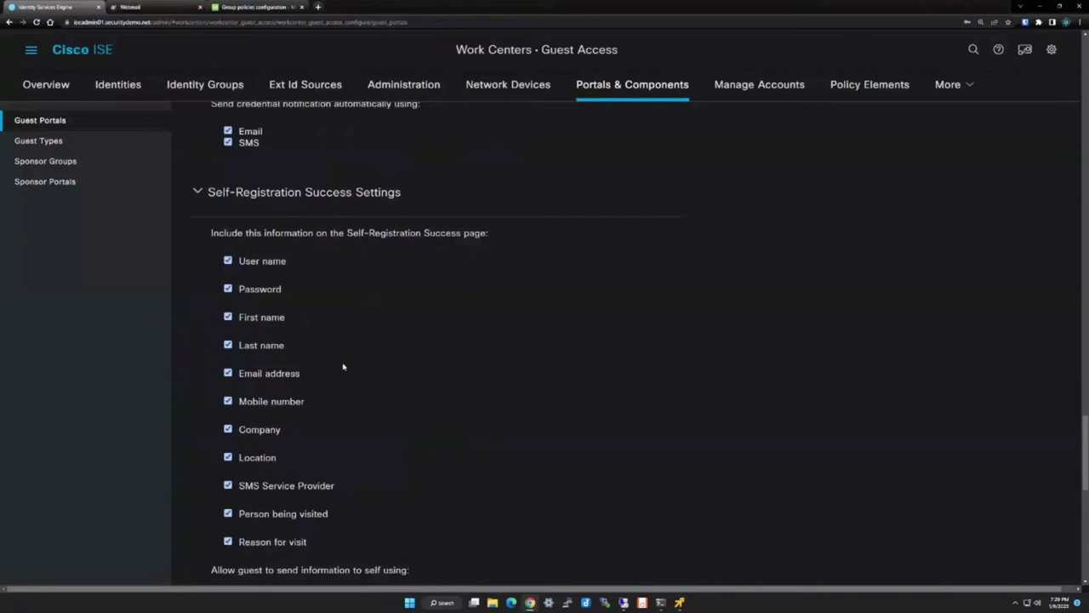
scroll(344, 367, down, 1)
scroll(344, 373, down, 1)
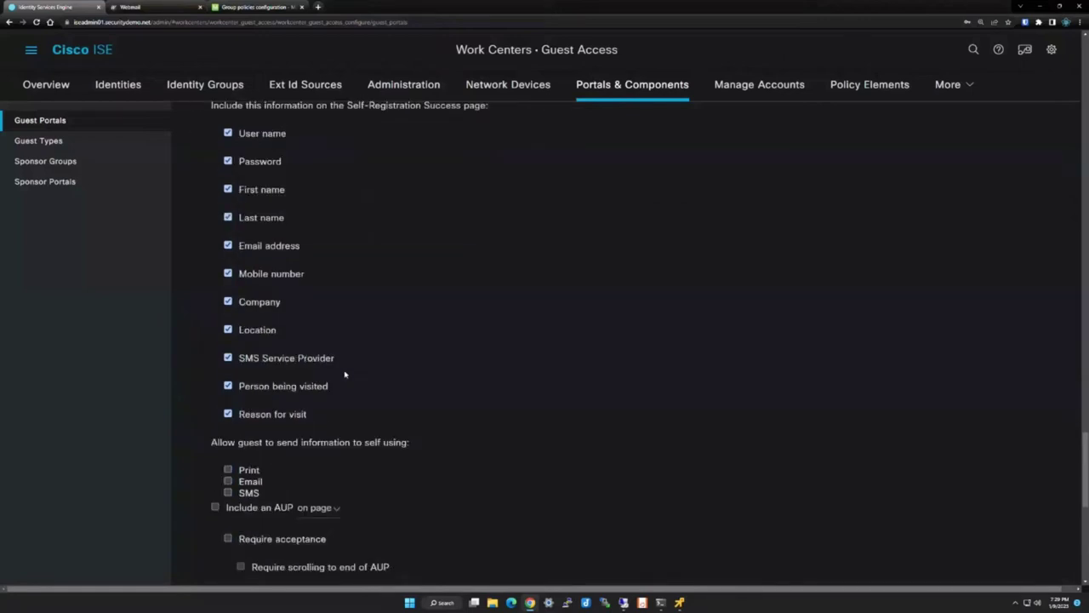
scroll(345, 374, down, 1)
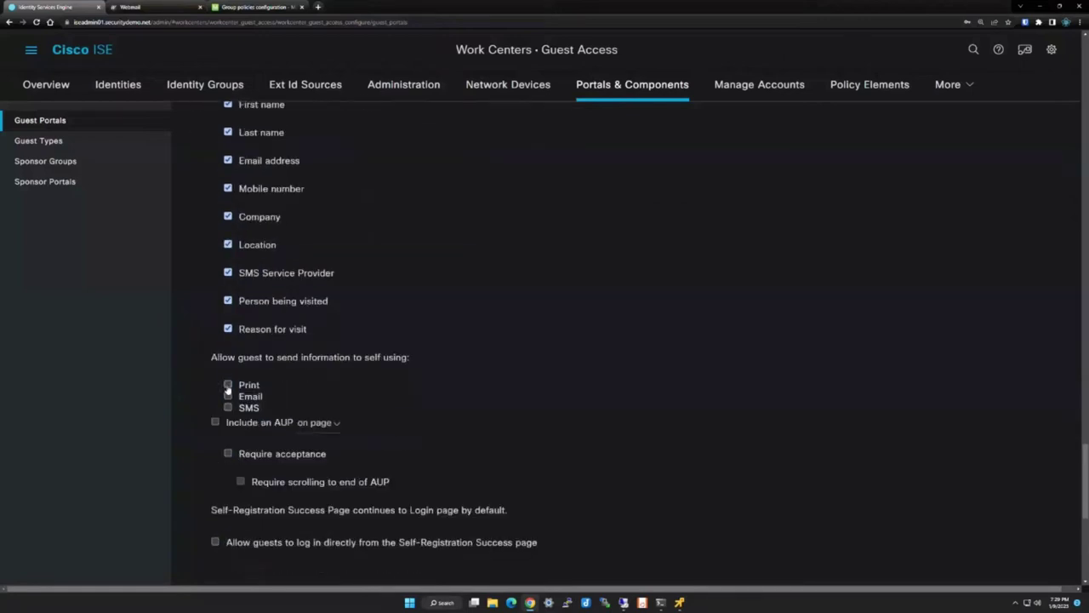
click(228, 396)
click(228, 408)
click(227, 386)
scroll(330, 411, down, 1)
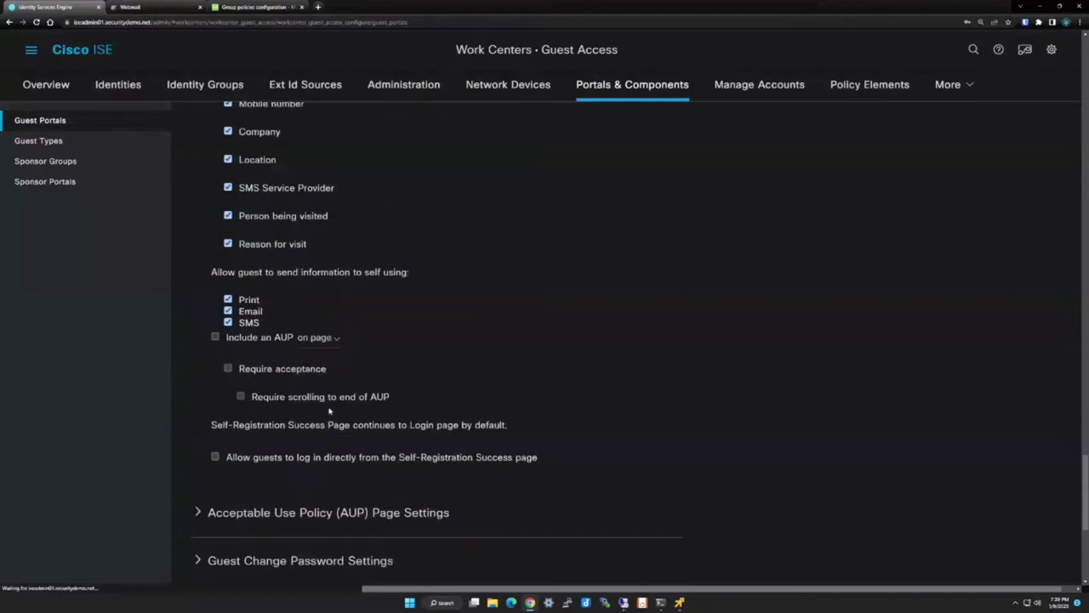
click(216, 457)
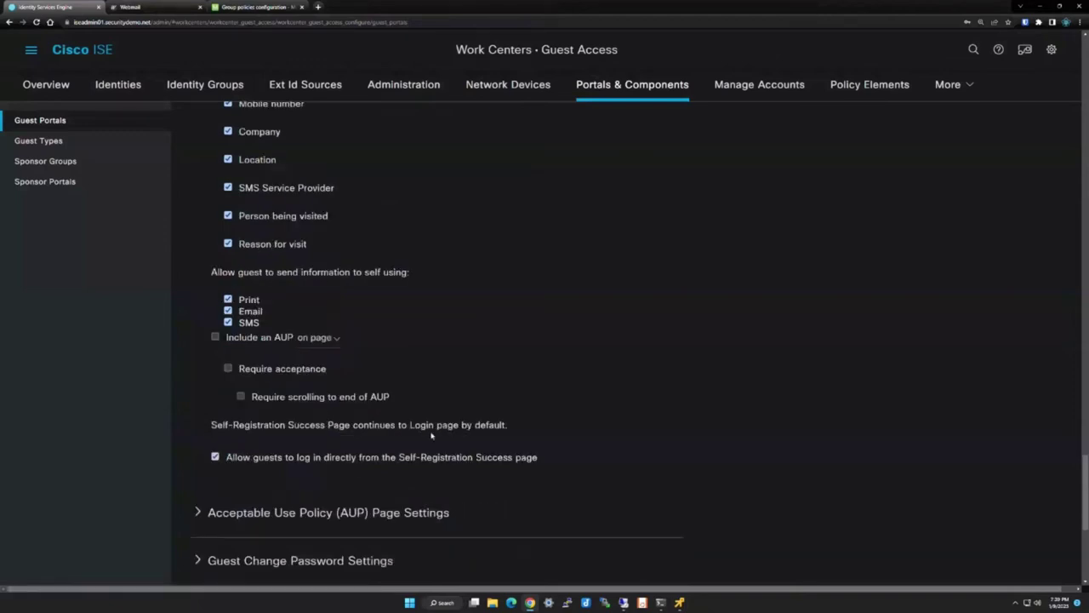
Step: Uncheck 'Include an AUP page' in AUP Page Settings
scroll(432, 435, down, 2)
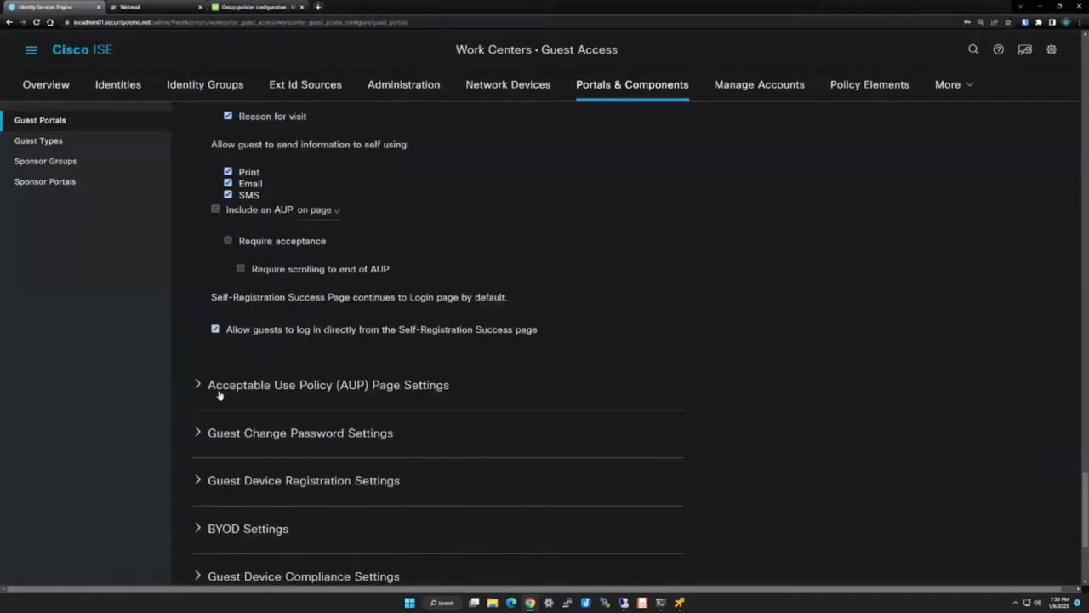
click(256, 385)
scroll(436, 383, down, 2)
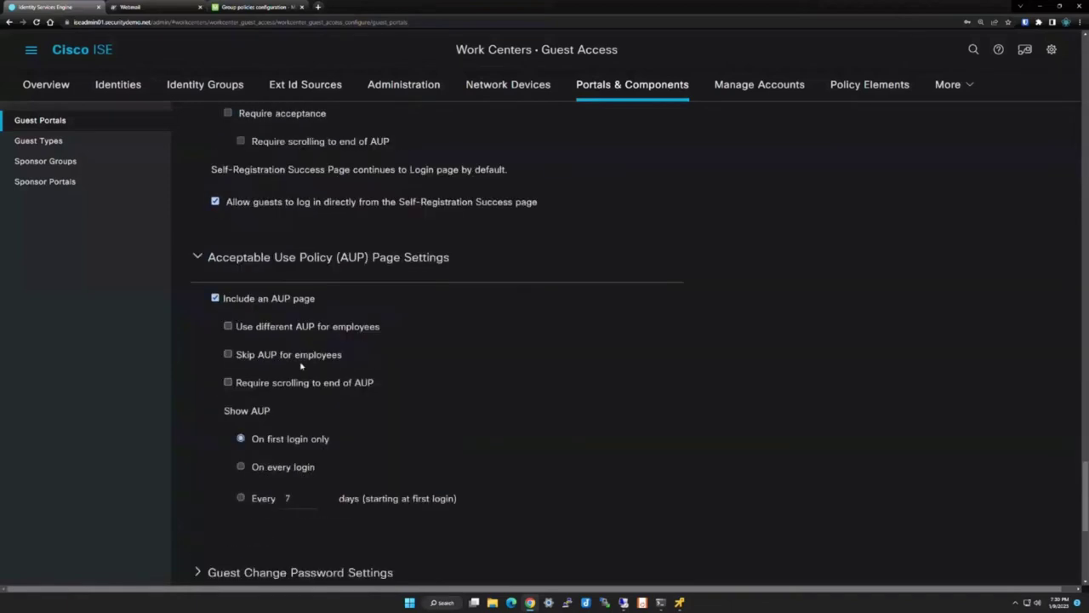
click(216, 299)
scroll(473, 402, down, 3)
scroll(466, 402, down, 1)
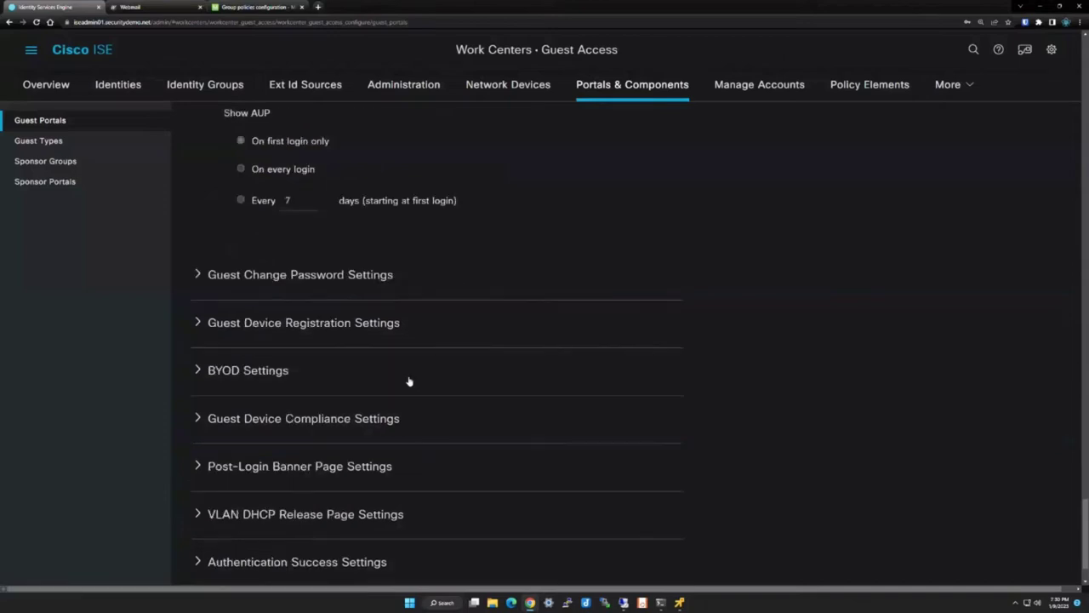
Step: Stop requiring self-registered guests to change their password
click(197, 274)
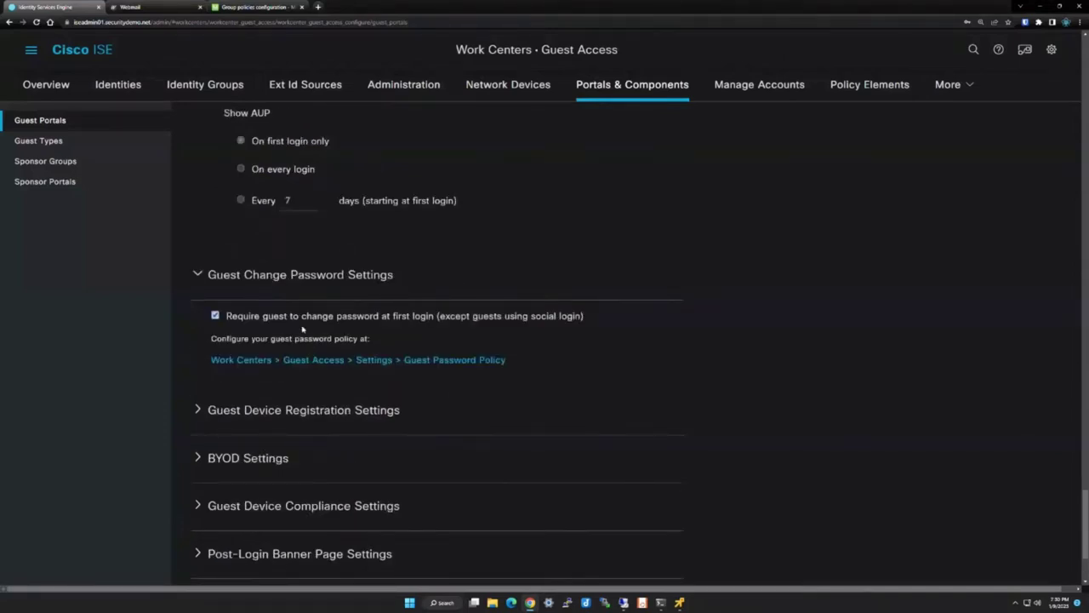
click(215, 316)
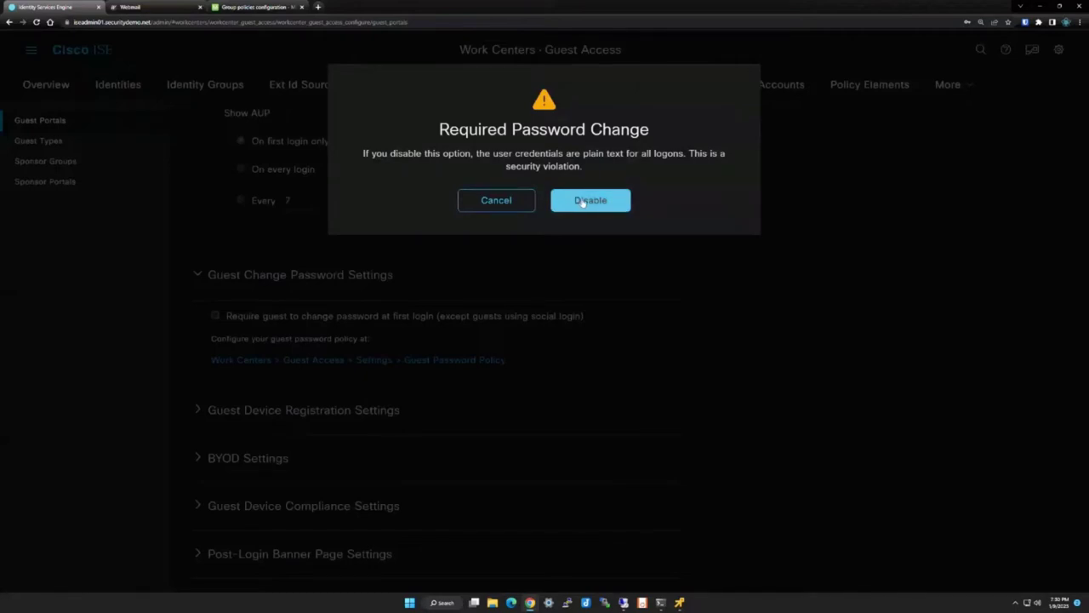
click(573, 206)
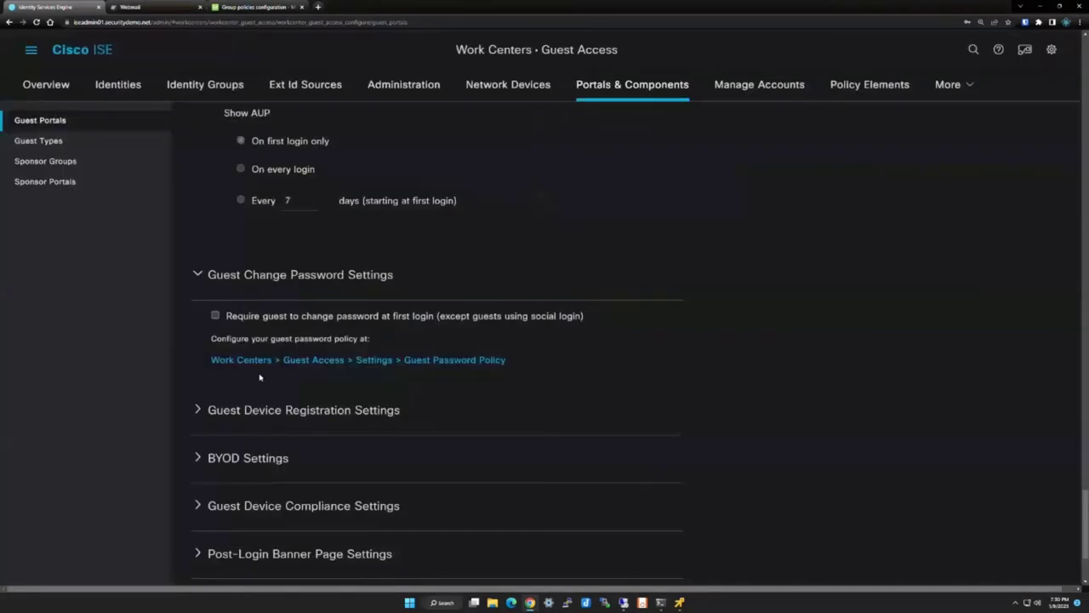
scroll(247, 376, down, 1)
scroll(233, 376, down, 1)
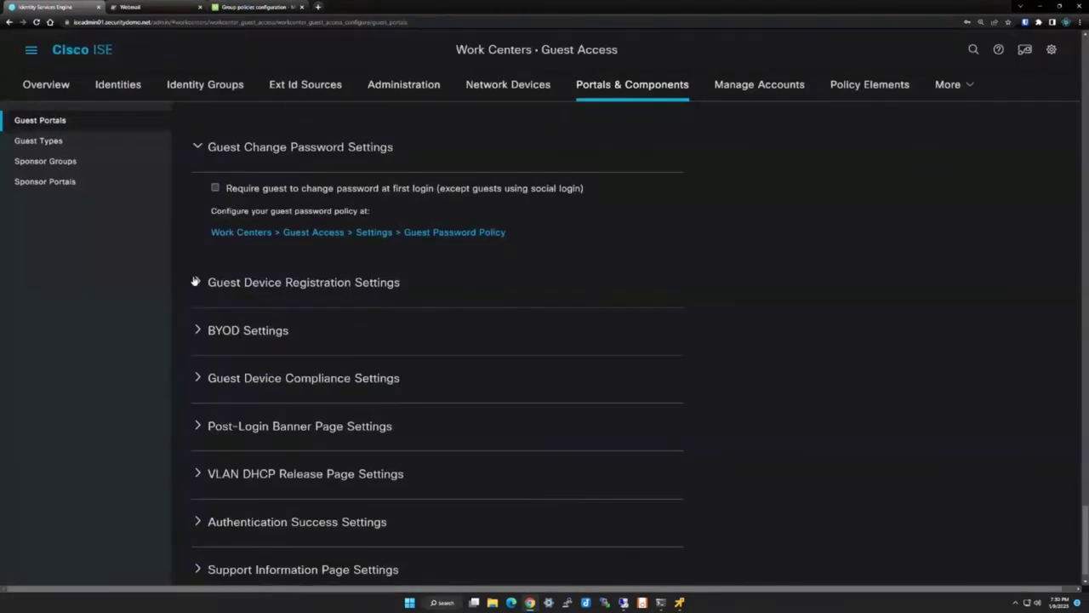
Step: Review the guest device registration, BYOD and device compliance settings
click(197, 283)
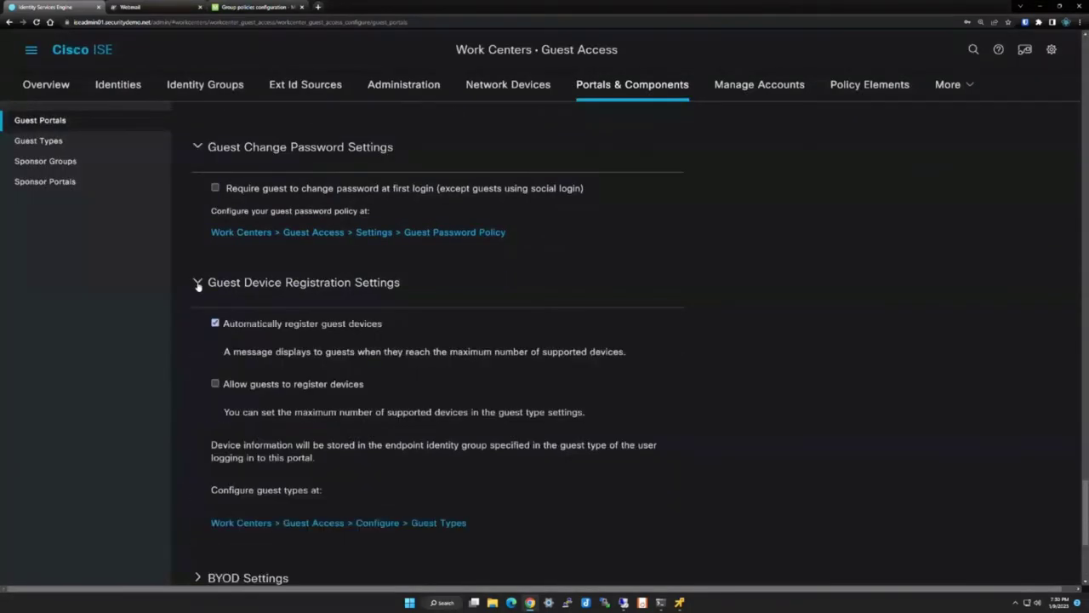
scroll(200, 374, down, 1)
scroll(200, 374, down, 5)
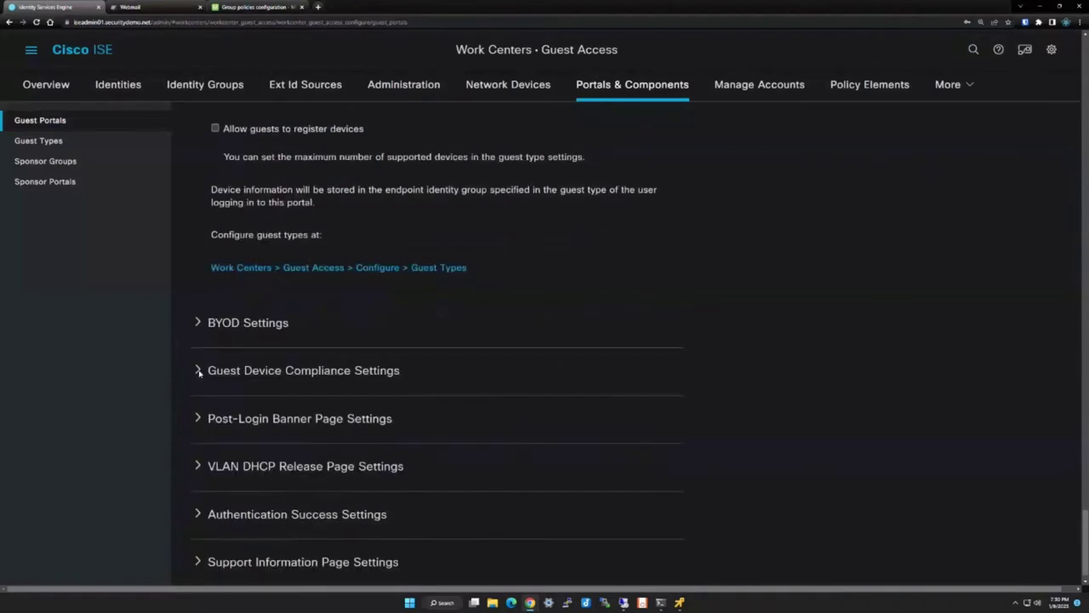
scroll(199, 372, down, 1)
click(200, 299)
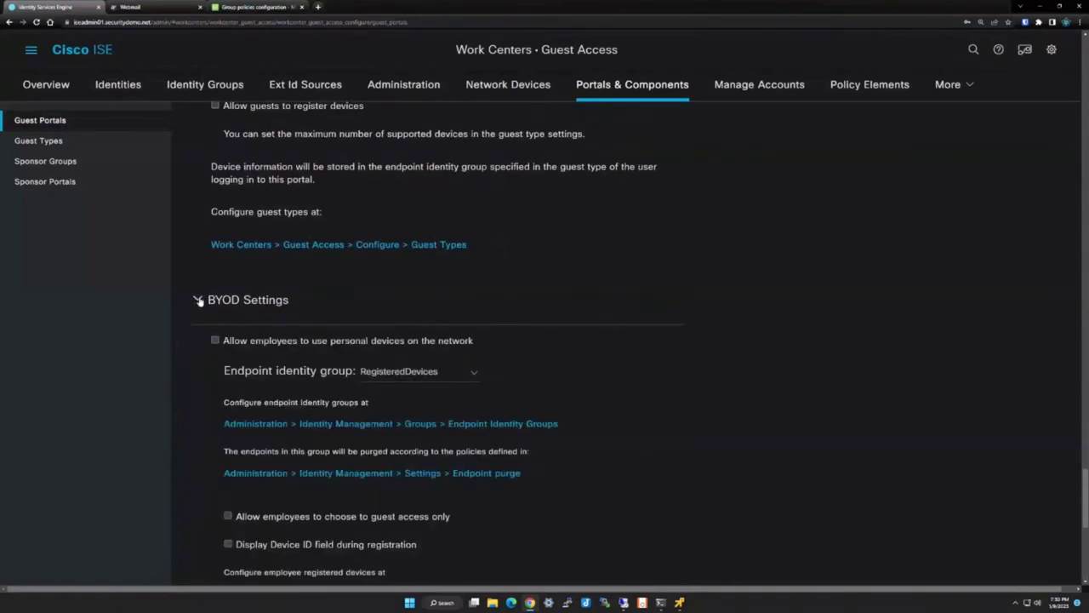
scroll(202, 331, down, 2)
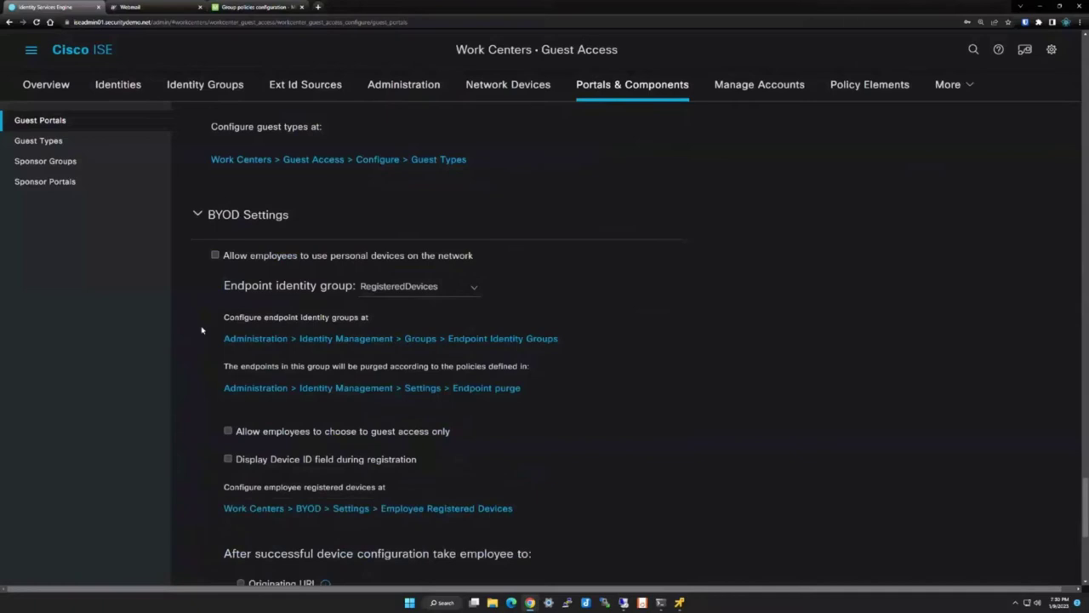
scroll(201, 330, down, 2)
scroll(202, 331, down, 3)
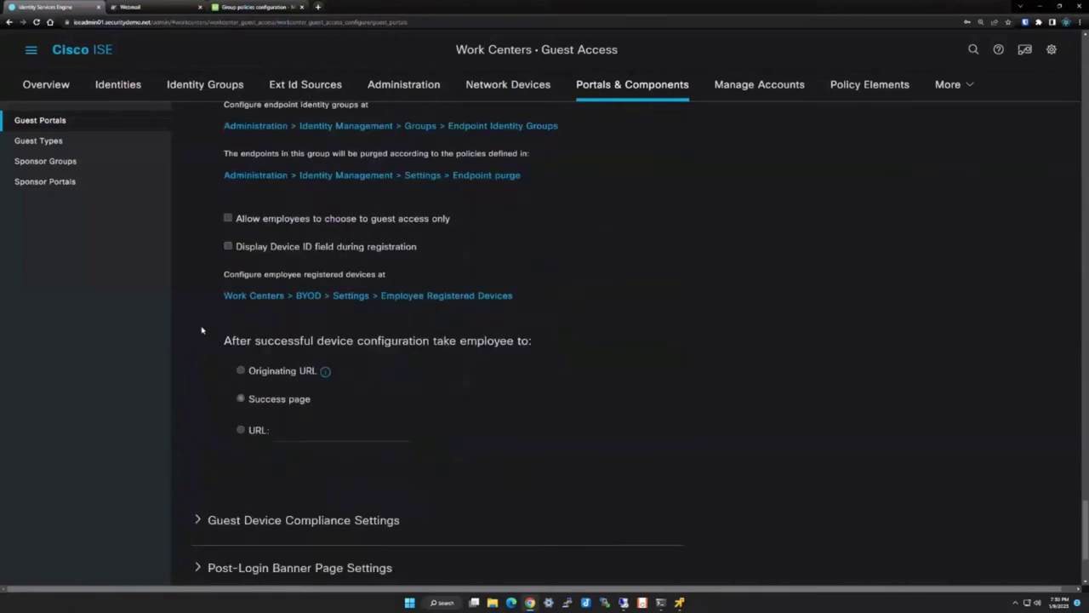
scroll(202, 330, down, 3)
scroll(198, 329, down, 1)
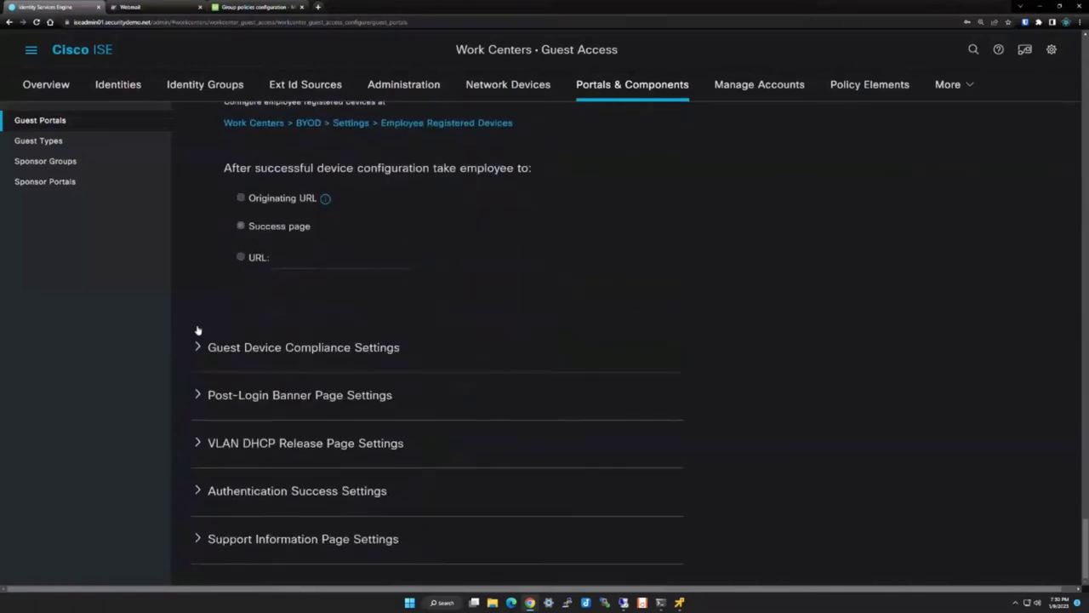
click(196, 348)
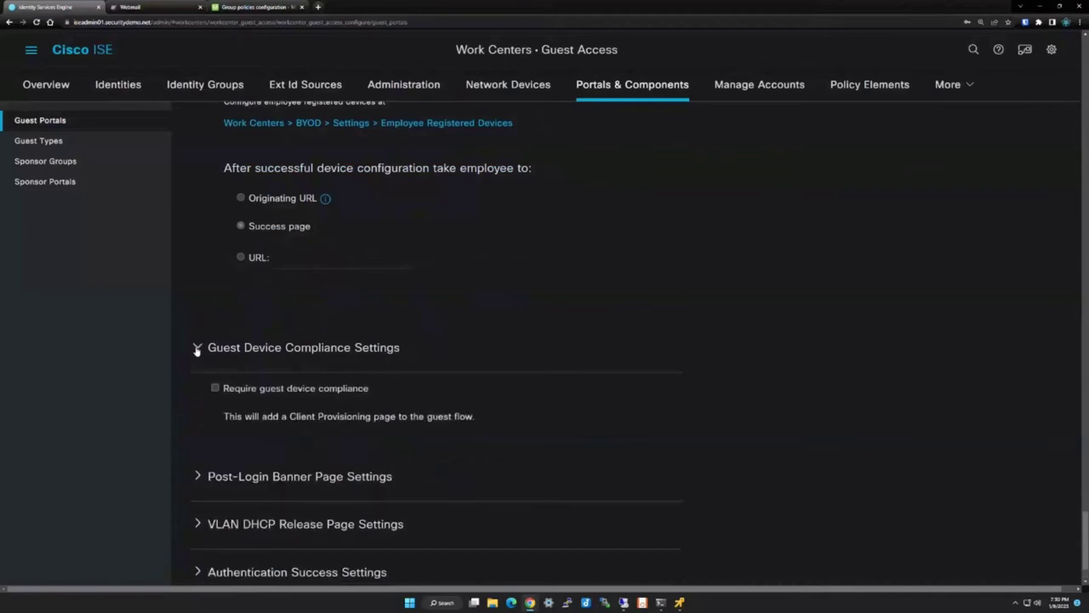
scroll(196, 351, down, 2)
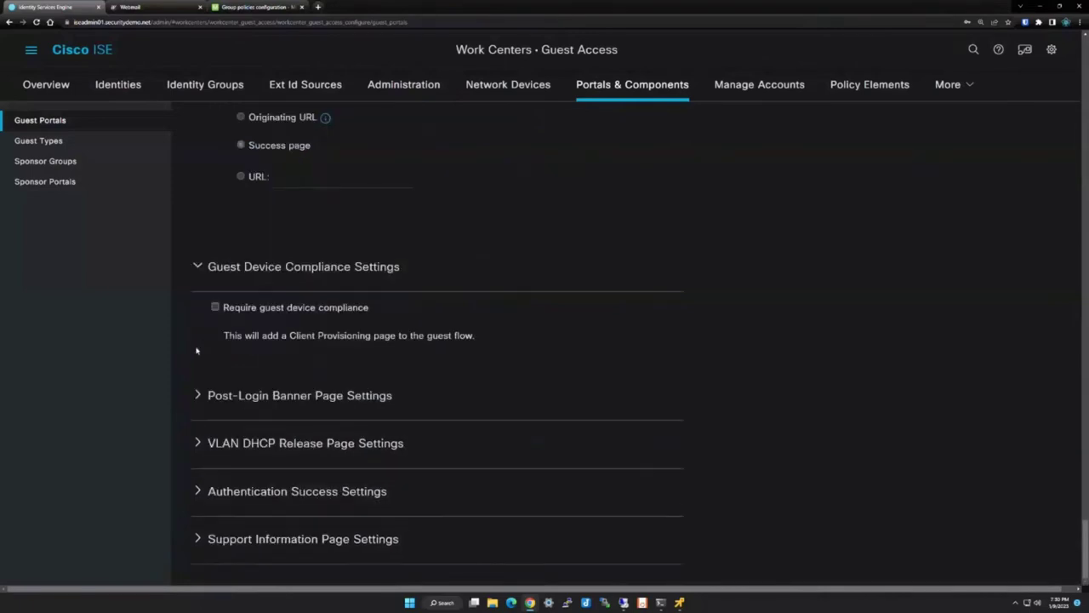
Step: Turn off the post-login banner page and review VLAN DHCP release and authentication success options
click(197, 395)
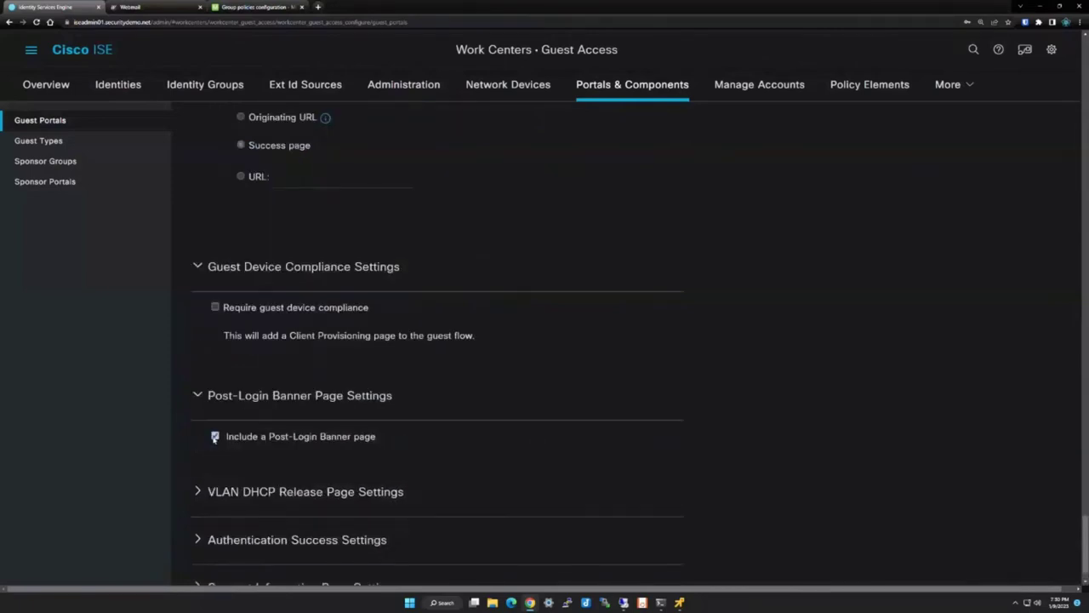
click(214, 436)
scroll(189, 431, down, 1)
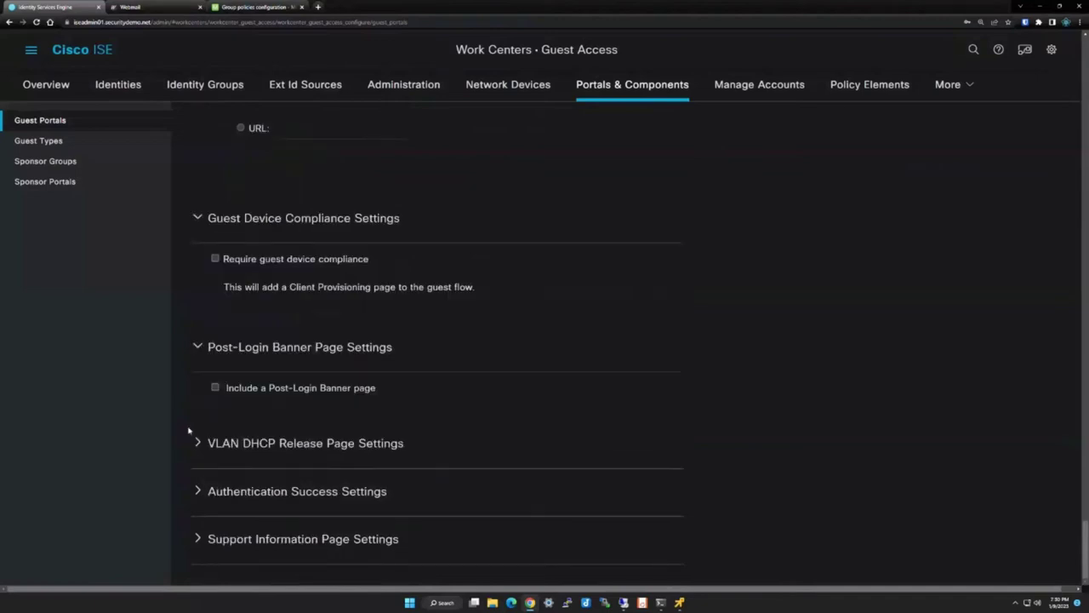
click(198, 444)
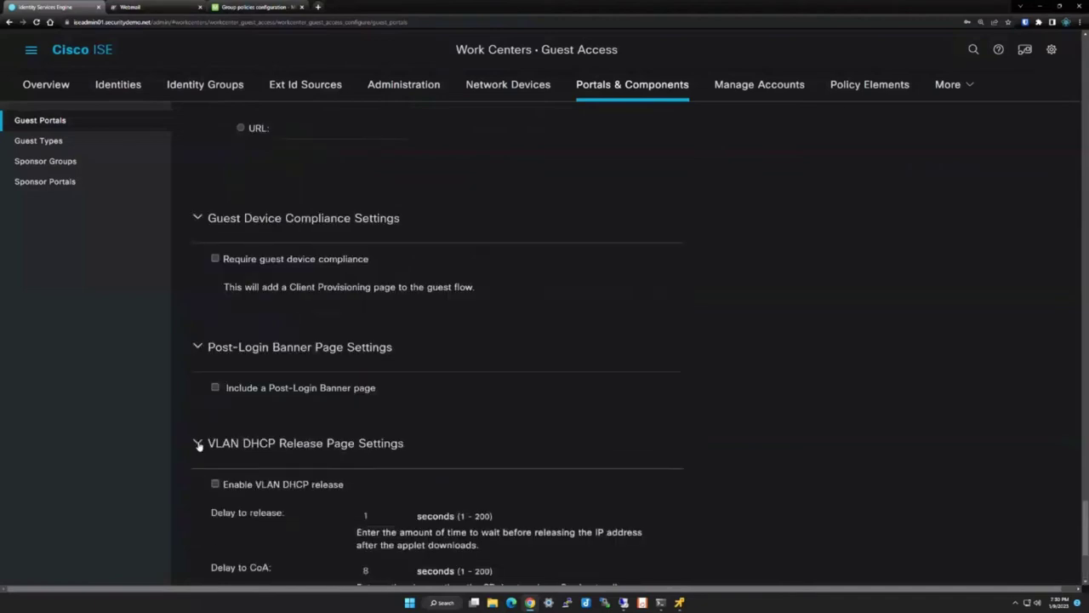
scroll(200, 439, down, 3)
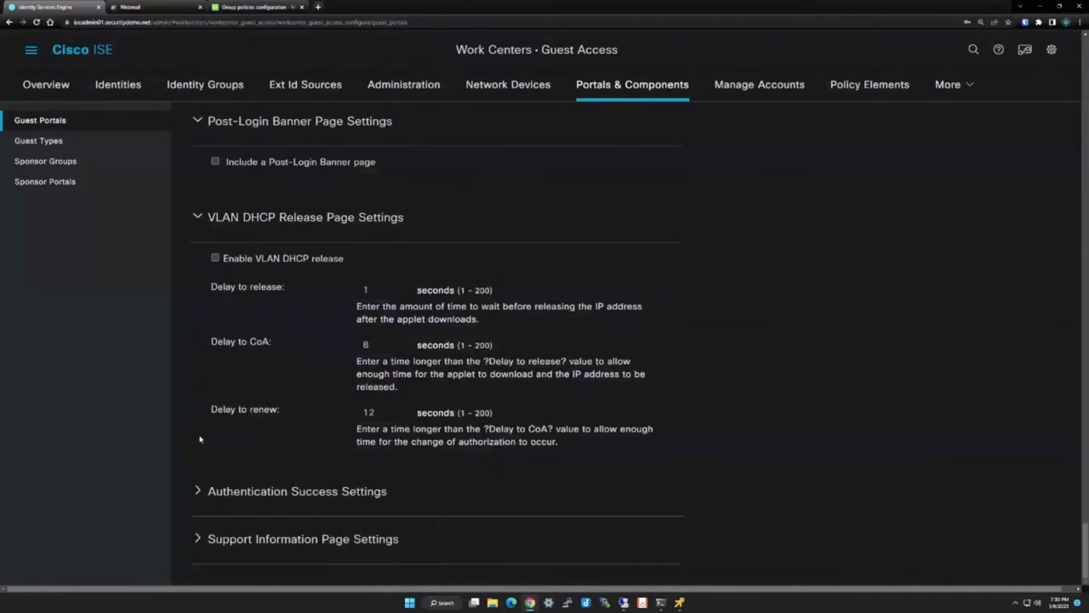
click(196, 491)
scroll(217, 448, down, 2)
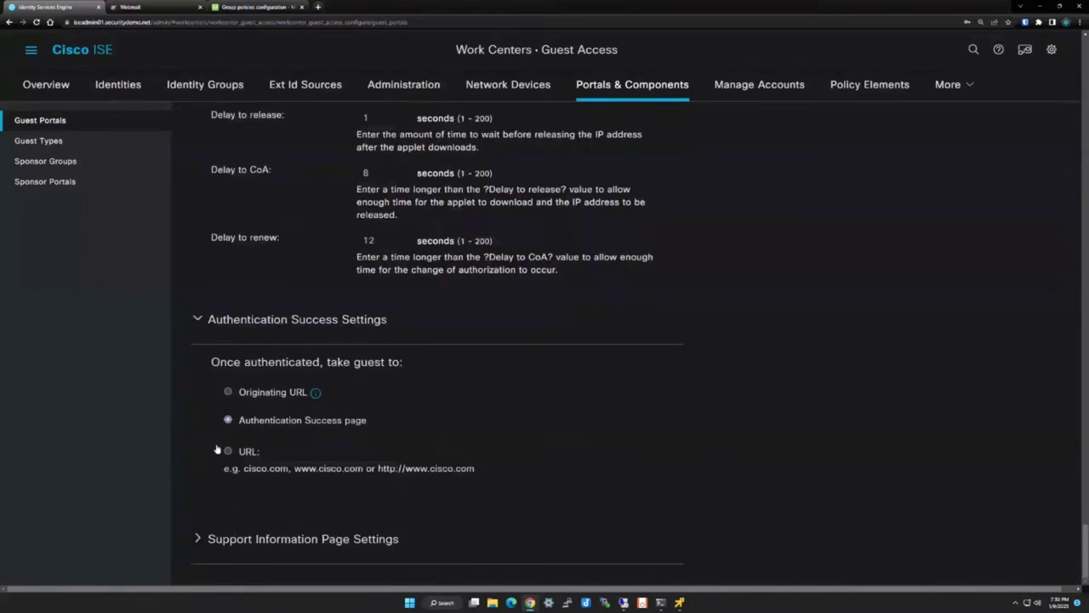
Step: Include a support information page for guests and save the portal settings
click(203, 540)
scroll(223, 491, down, 3)
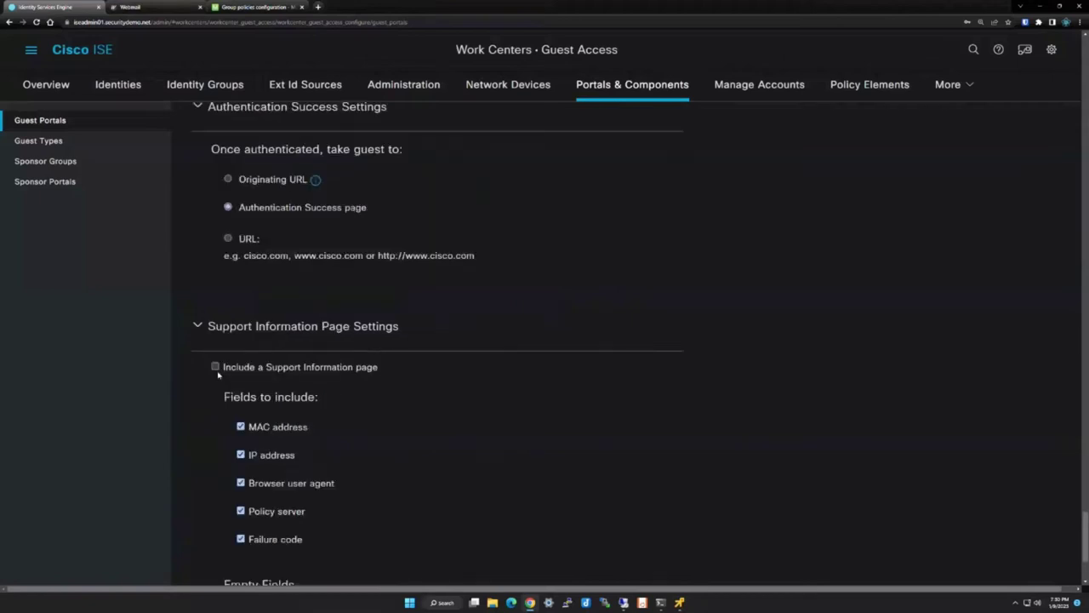
click(216, 367)
scroll(452, 460, down, 1)
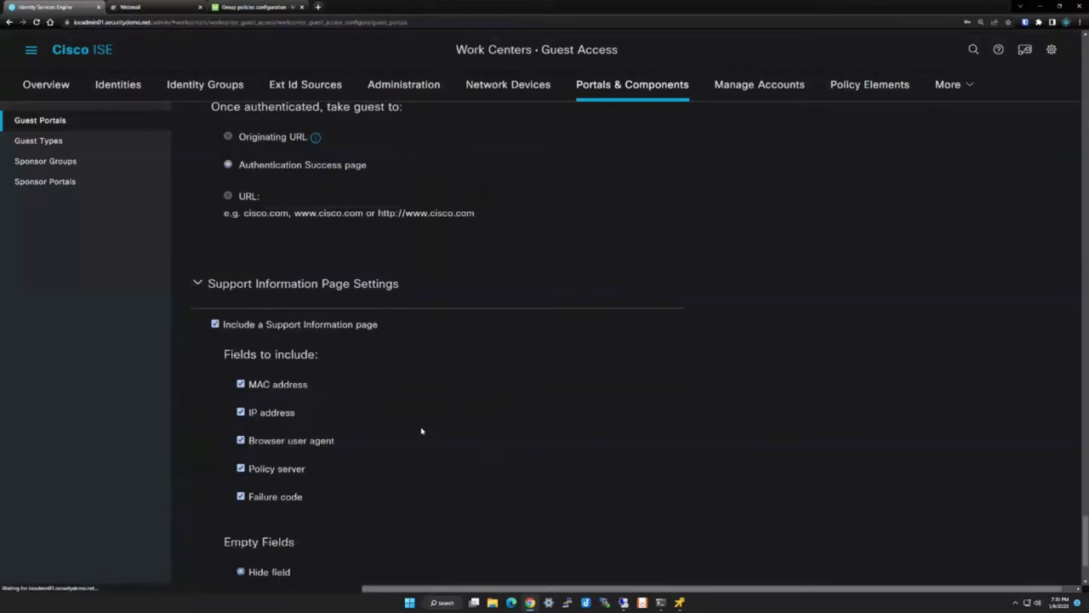
scroll(420, 430, down, 3)
scroll(420, 431, up, 2)
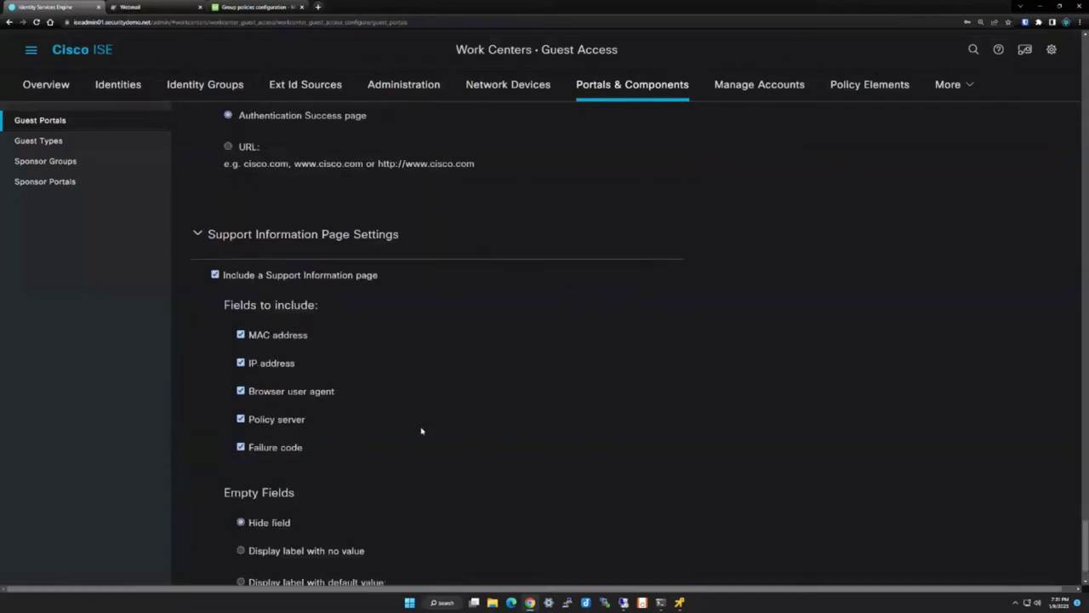
scroll(452, 400, up, 20)
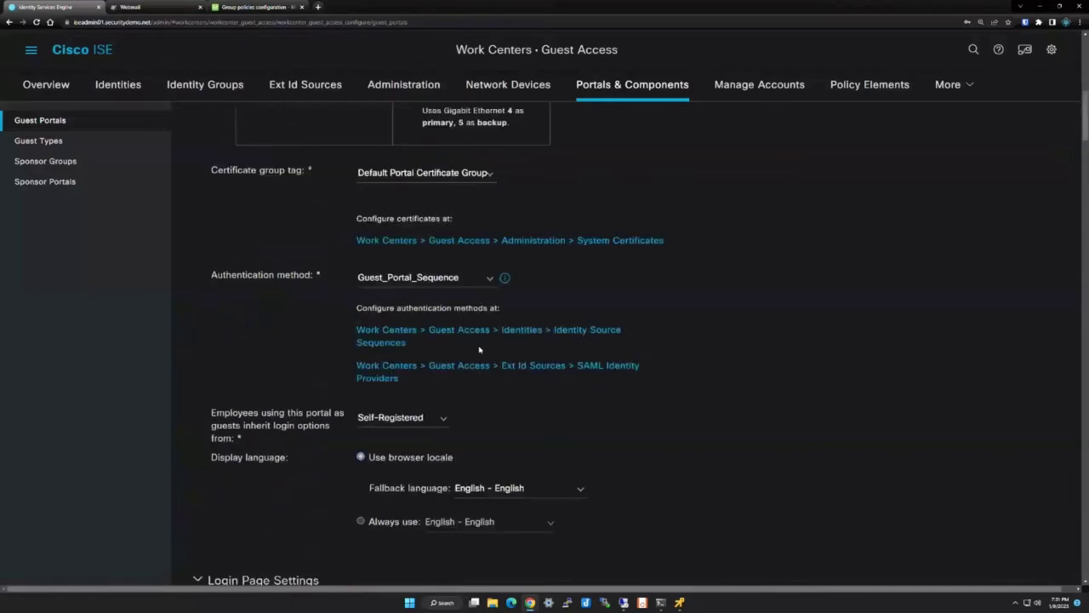
scroll(479, 349, up, 10)
click(1018, 160)
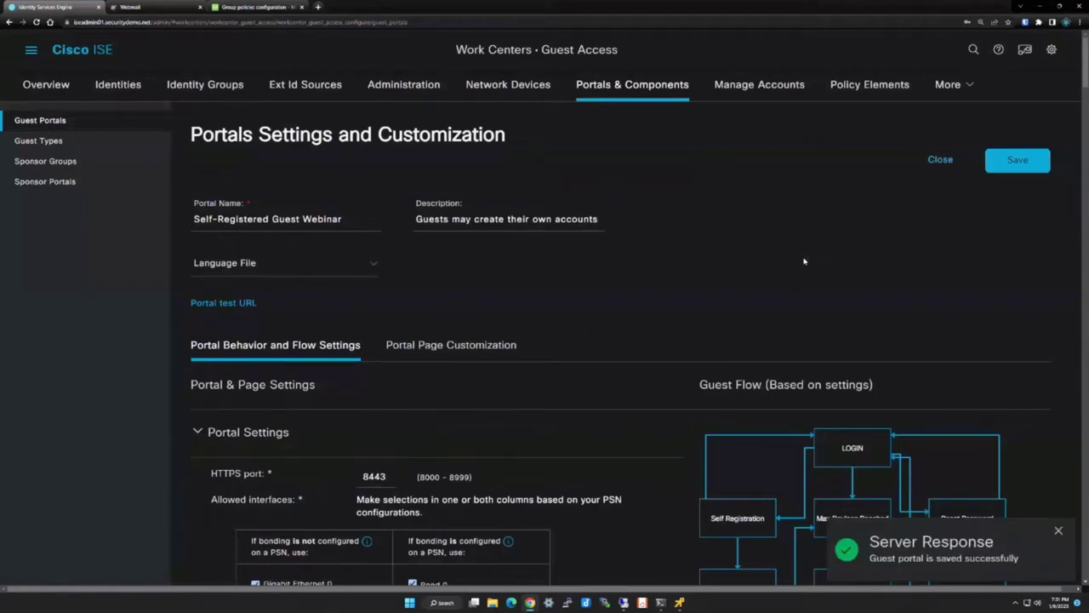
Step: Delete the Contact Support text from the portal's page customization
click(447, 348)
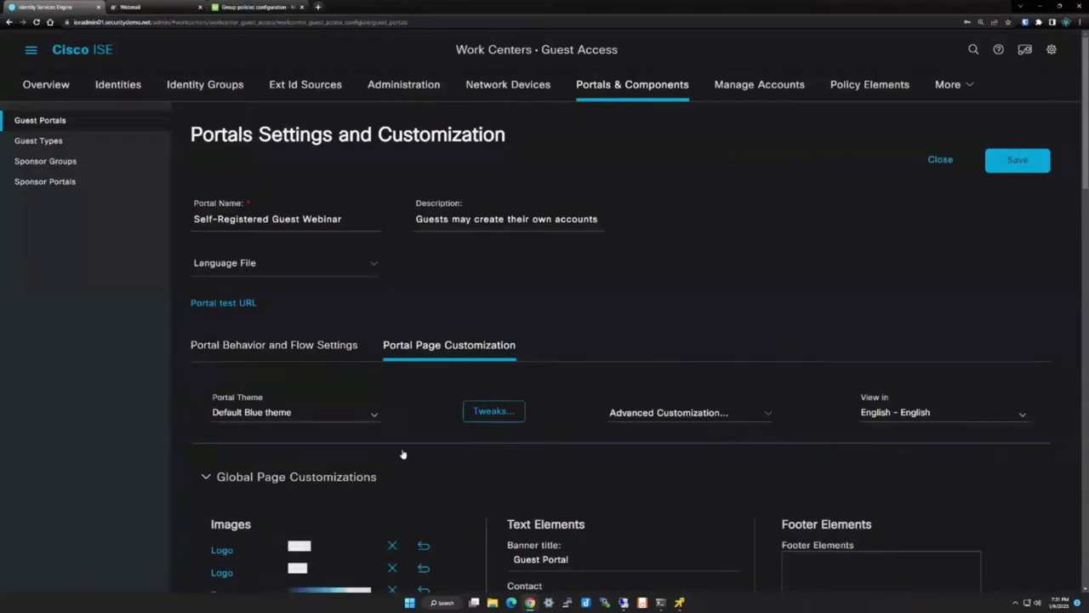
scroll(404, 455, down, 1)
scroll(402, 453, down, 1)
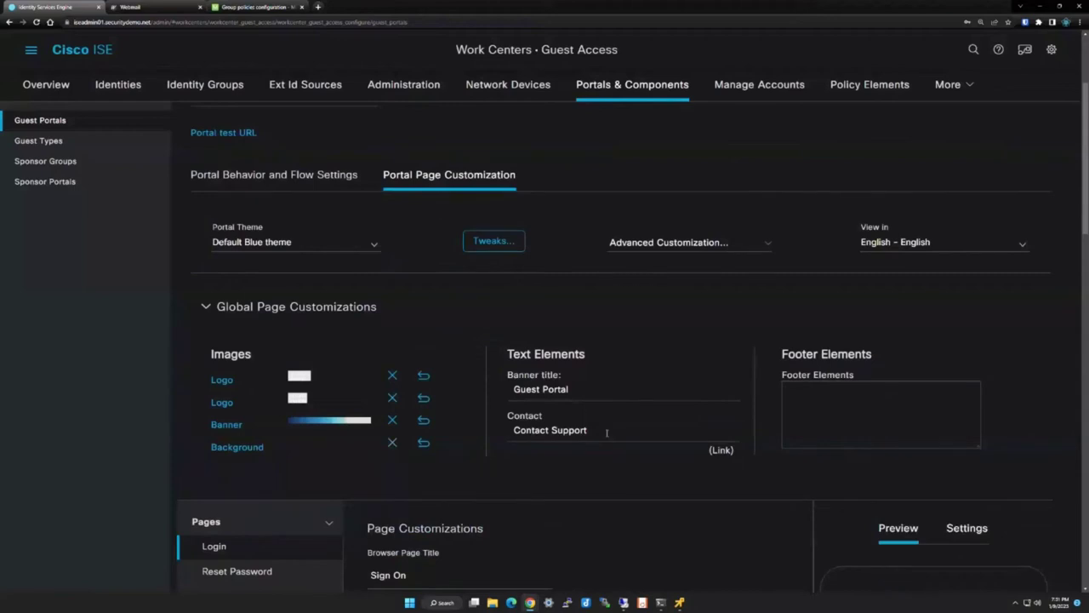
drag(606, 432, 486, 433)
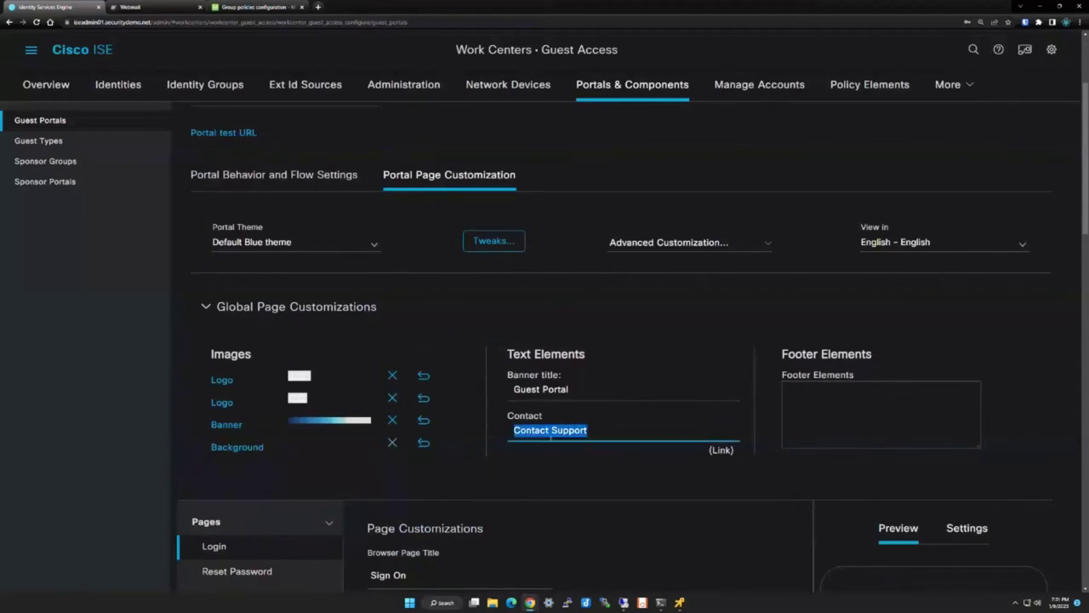
key(BackSpace)
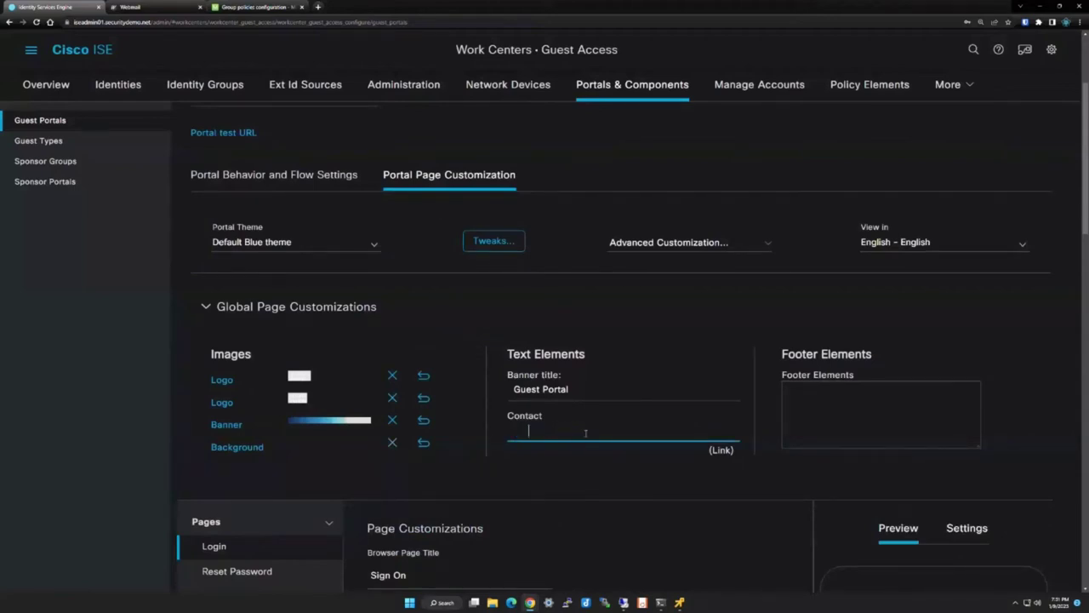
scroll(586, 434, down, 2)
scroll(587, 452, down, 2)
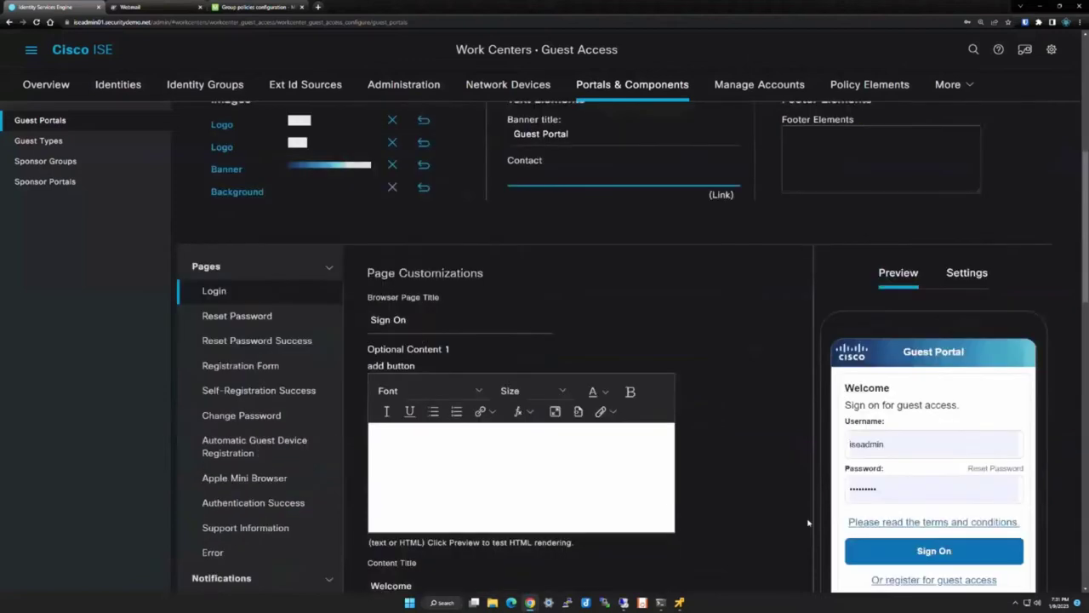
scroll(796, 524, down, 1)
click(765, 518)
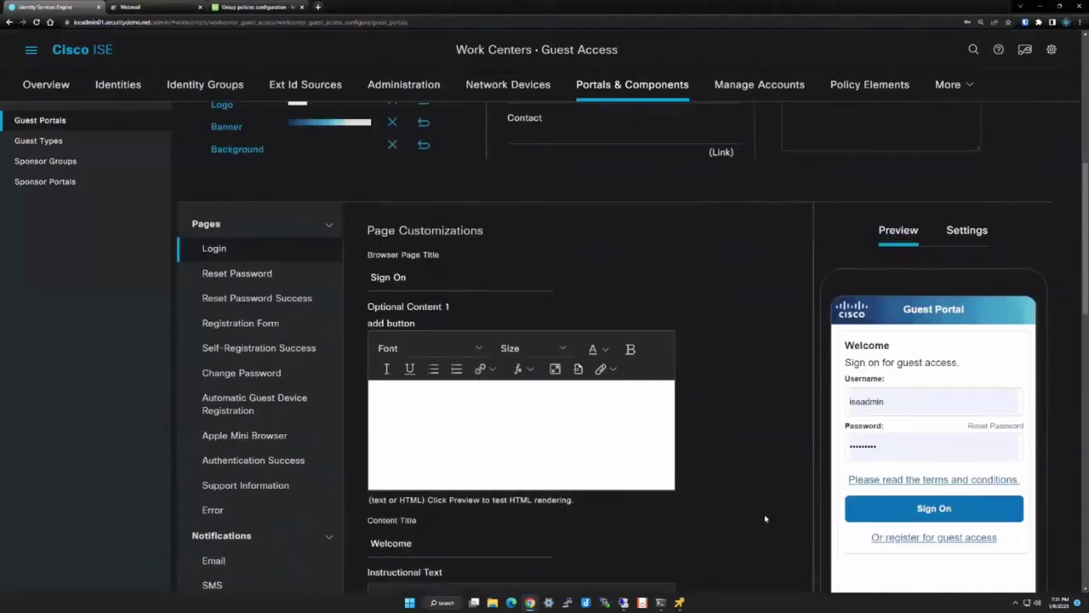
Step: Paste the Contact Support button HTML into Optional Content 2 through source view
scroll(731, 469, down, 1)
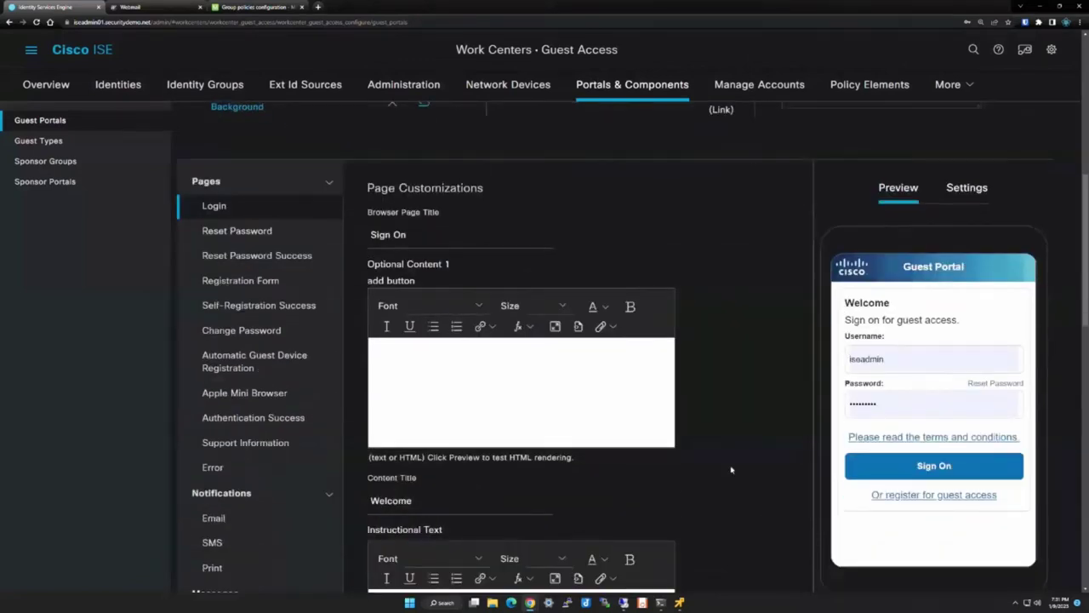
scroll(731, 469, down, 3)
scroll(732, 469, down, 5)
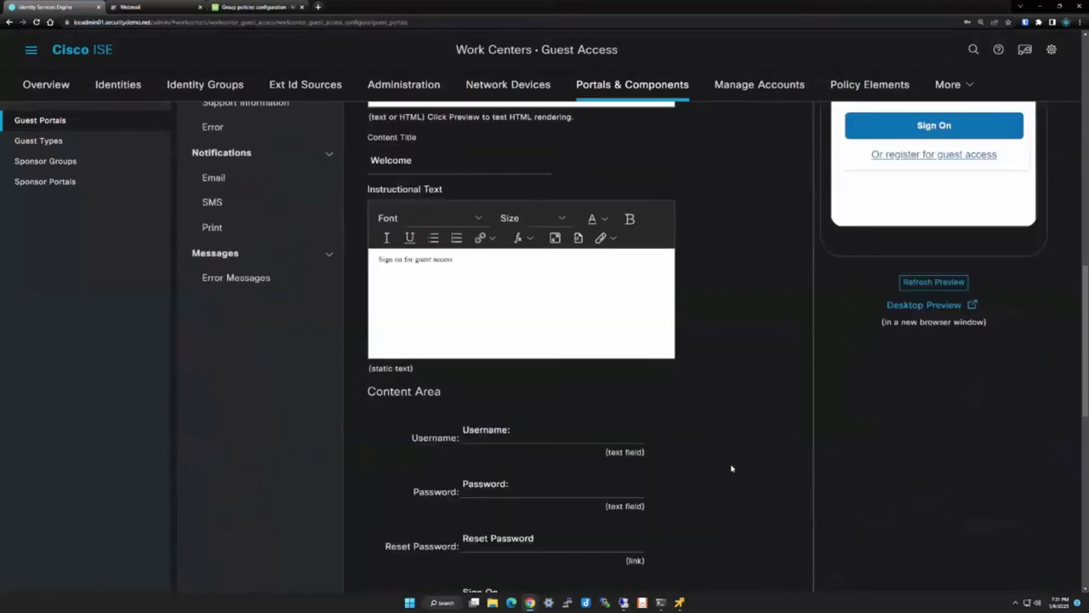
scroll(731, 469, down, 9)
scroll(726, 464, down, 5)
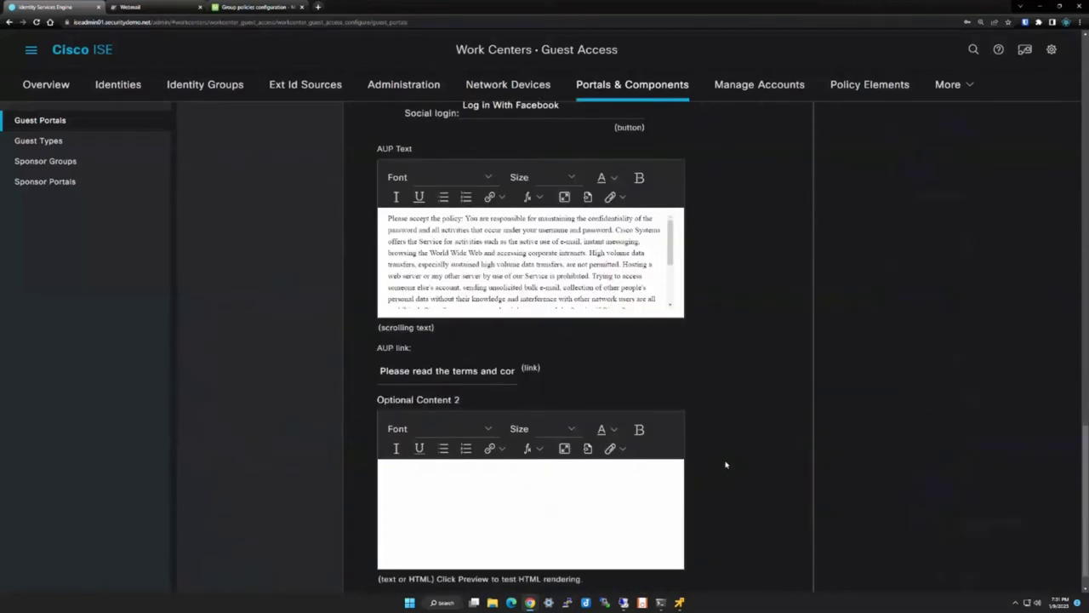
scroll(726, 465, down, 1)
mouse_move(176, 339)
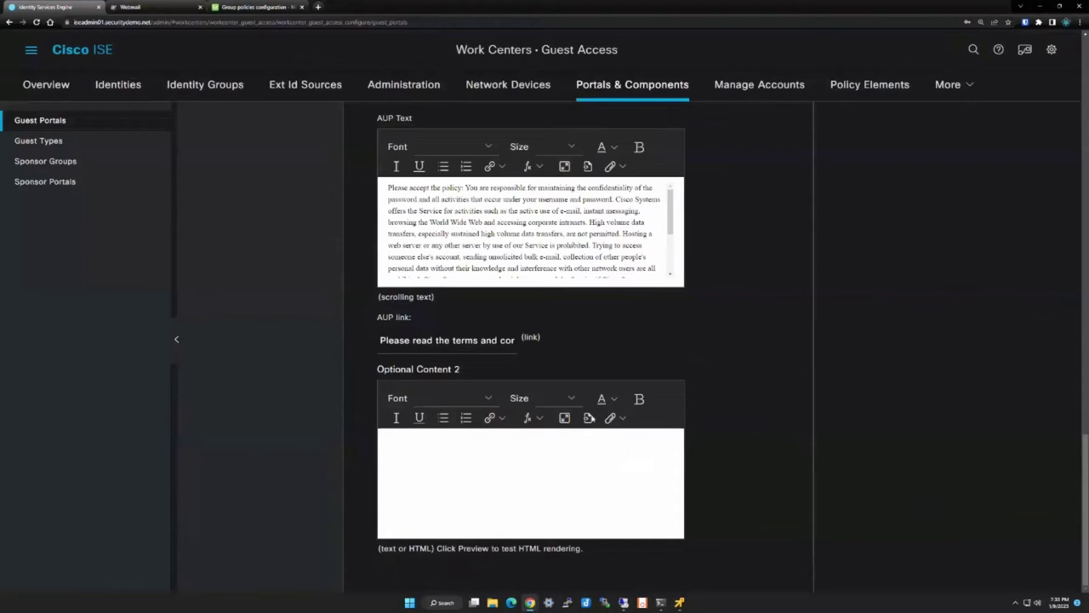
click(587, 418)
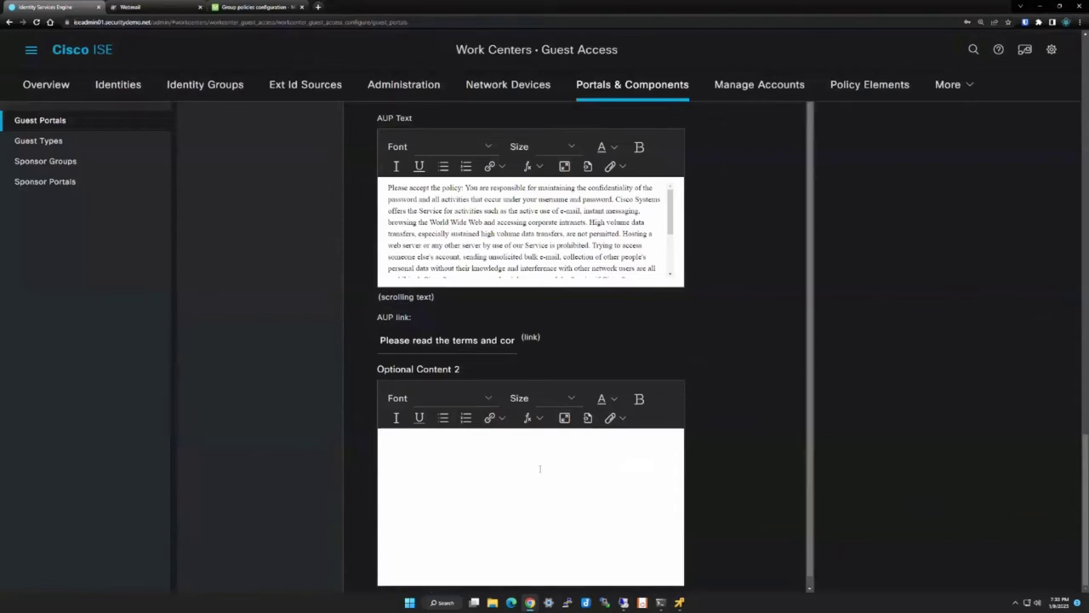
key(ctrl+v)
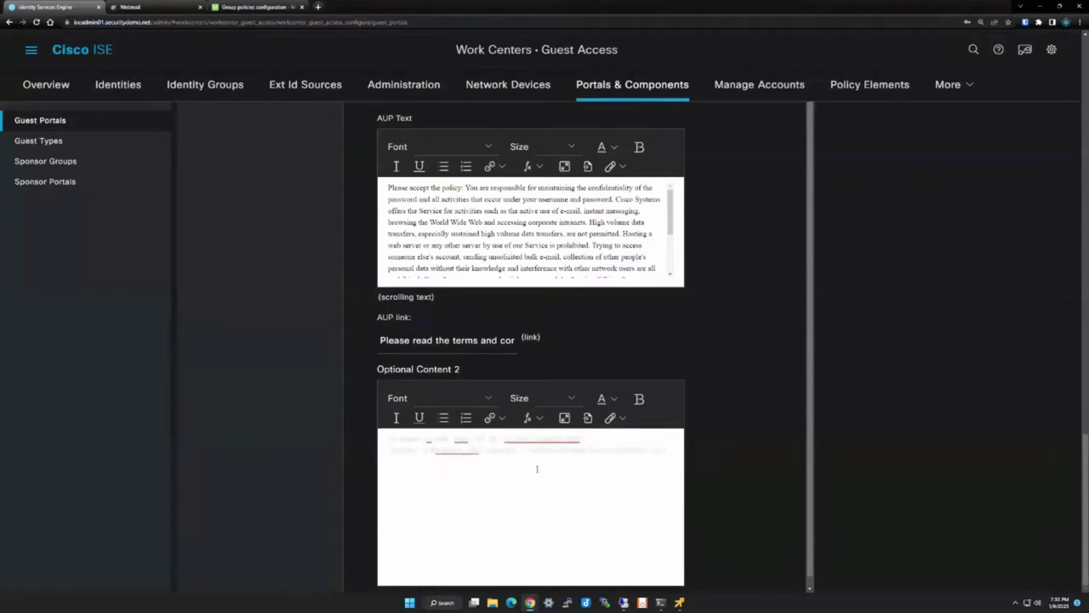
click(588, 418)
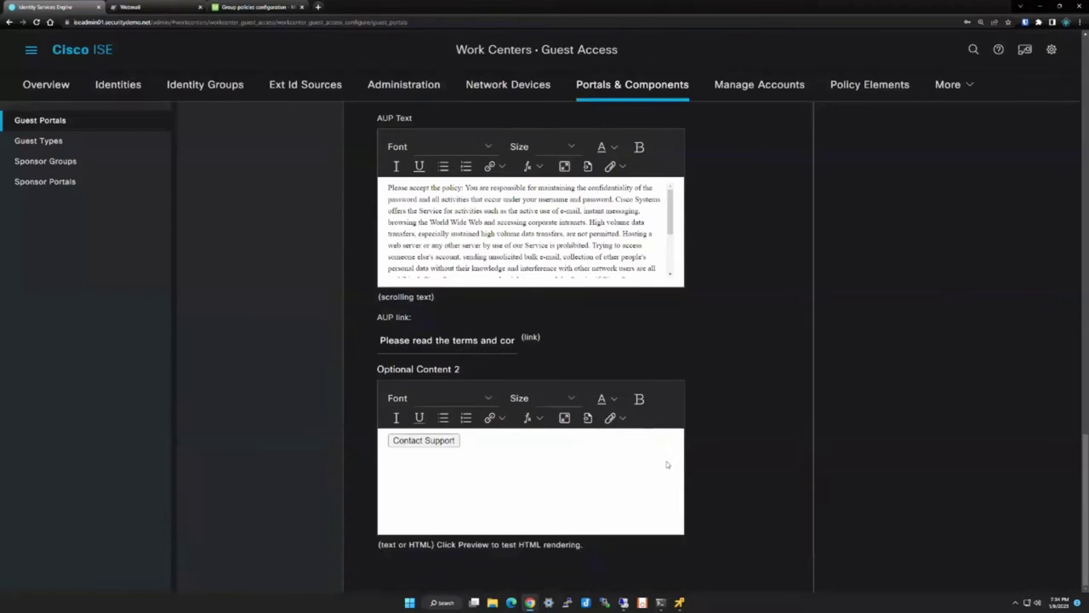
scroll(711, 451, up, 4)
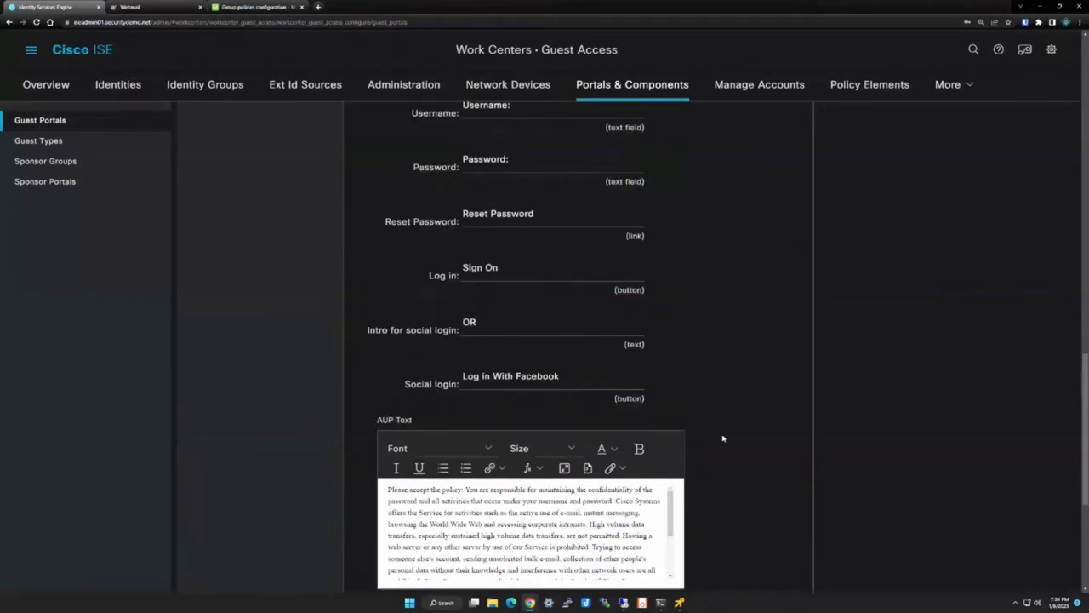
scroll(723, 439, up, 6)
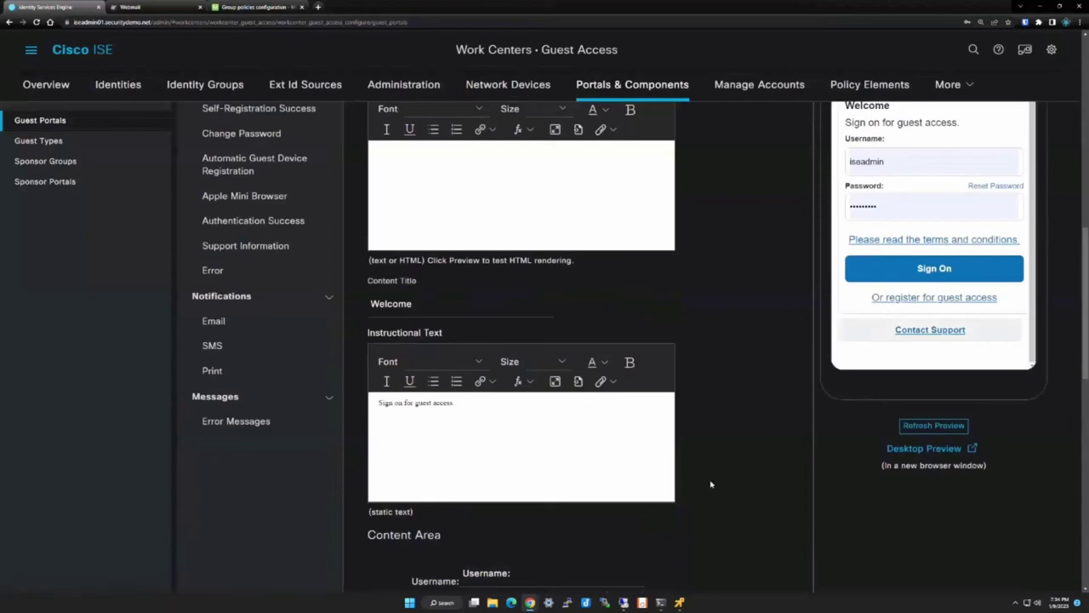
scroll(711, 485, up, 10)
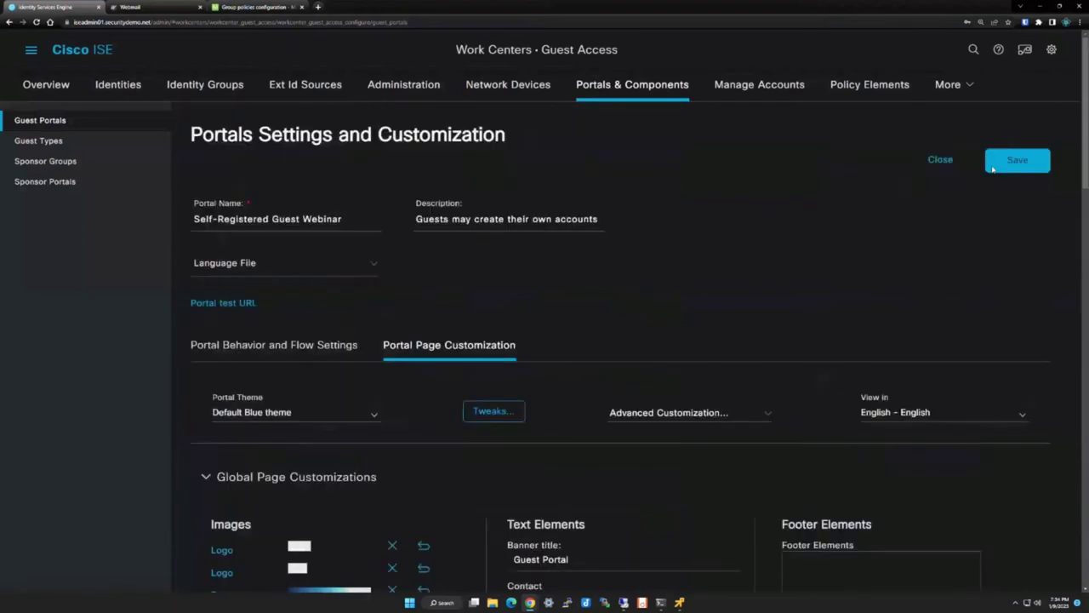
Step: Save the customization and enter the guest's first and last name on the self-registration form
click(992, 168)
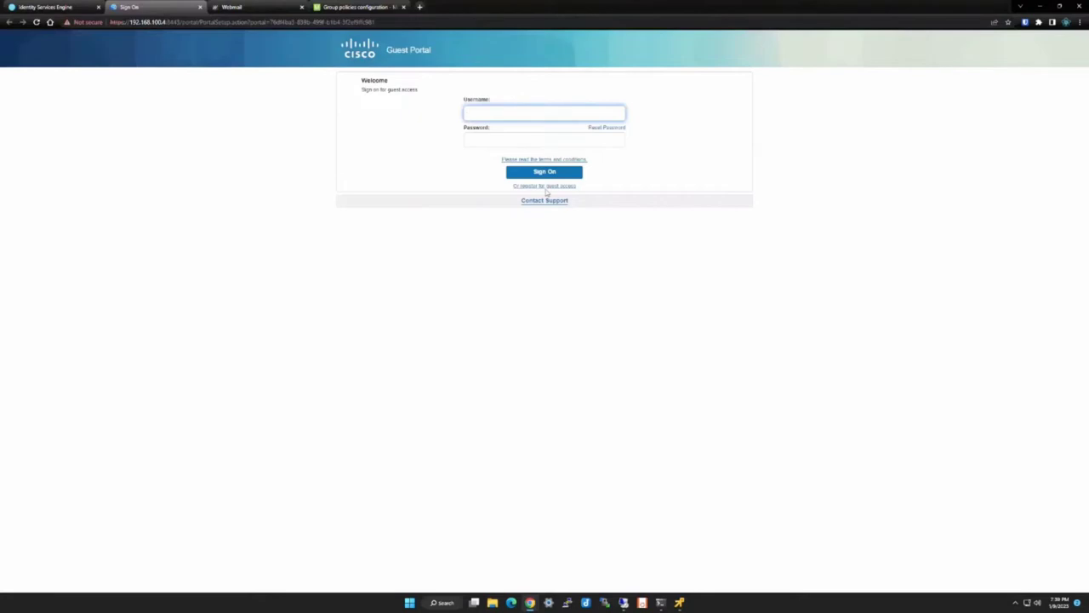
click(548, 186)
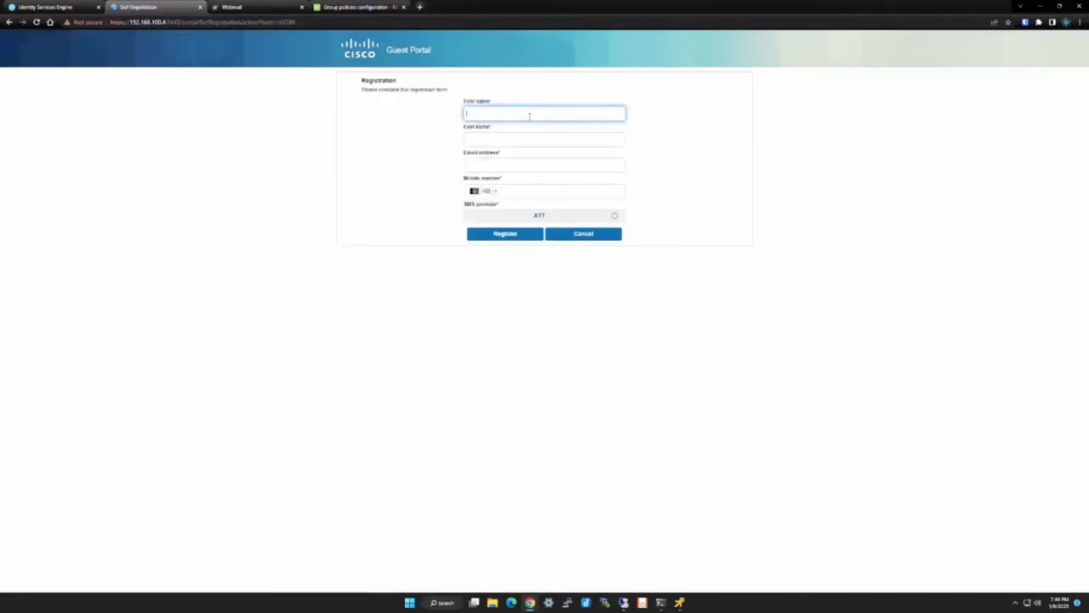
text(Charlie)
key(Tab)
text(Mu)
key(Down)
key(Return)
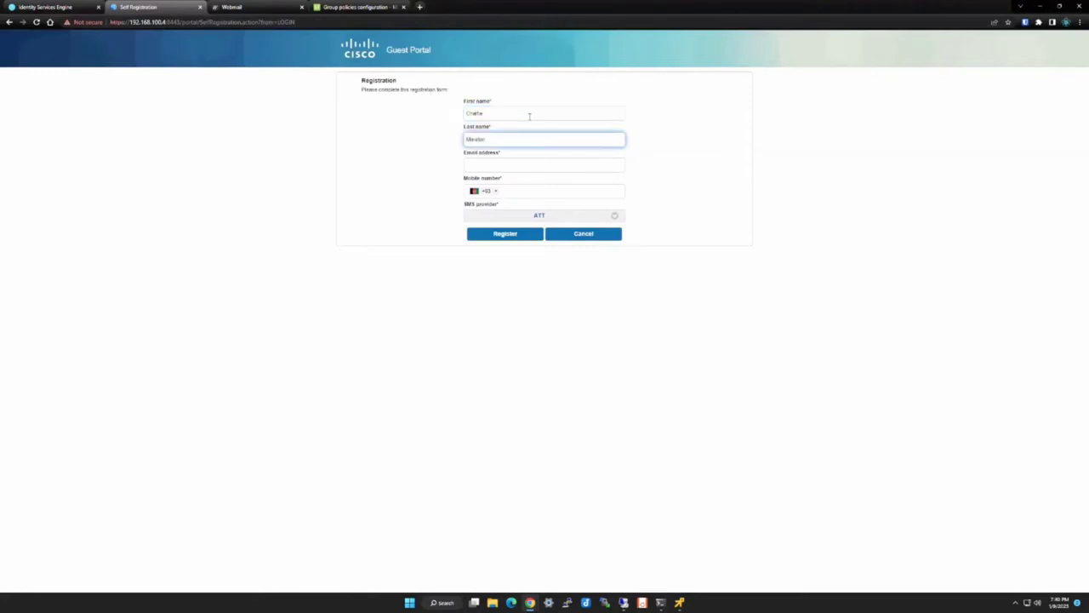
key(Tab)
Step: Fill in the guest's e-mail and choose the +1 United States country code
text(cha)
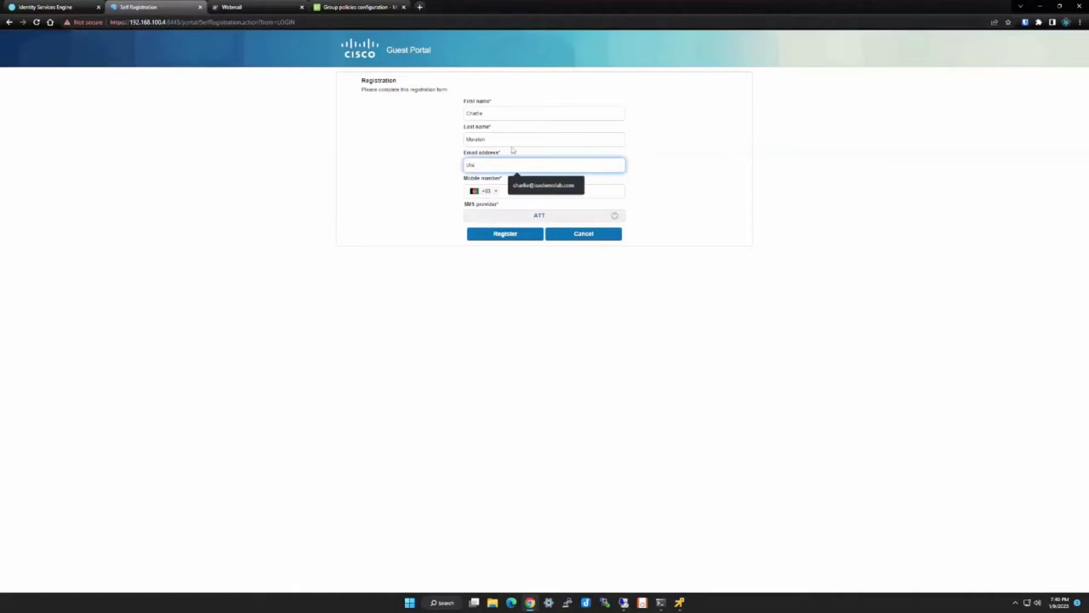
click(534, 187)
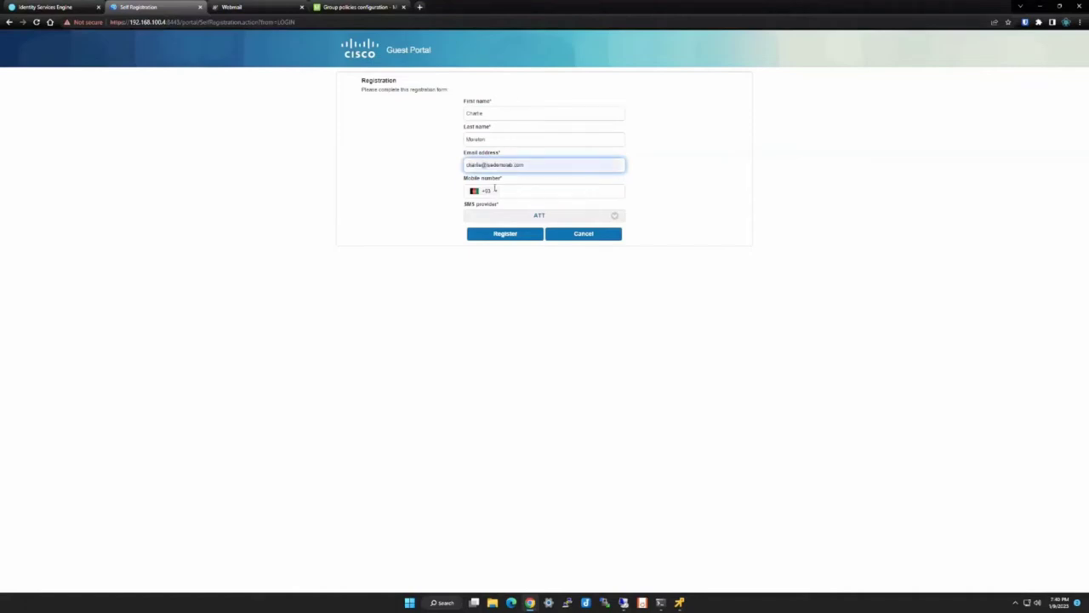
click(496, 195)
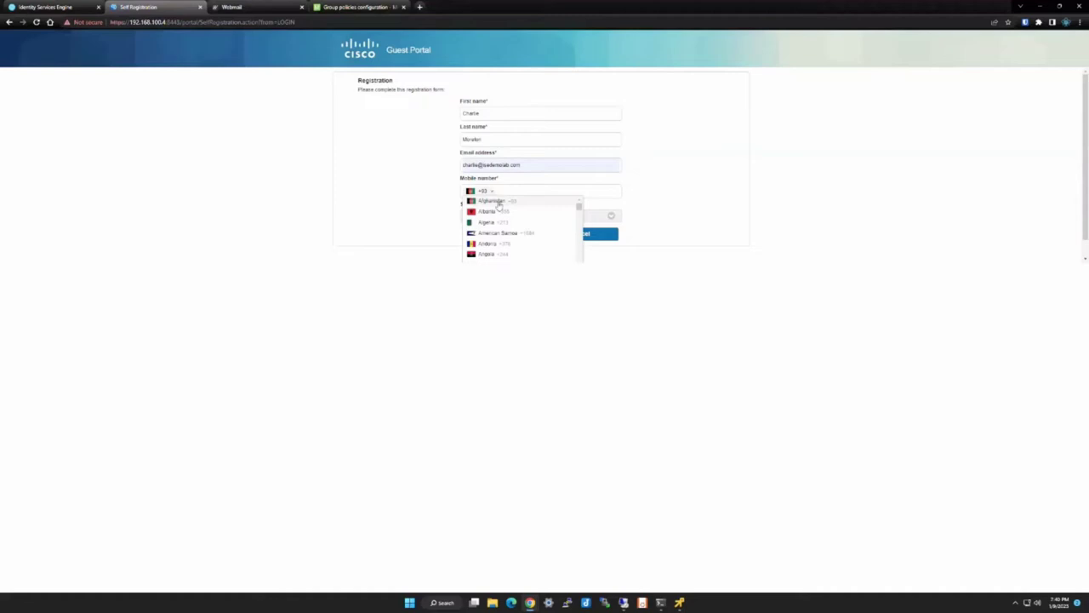
key(u)
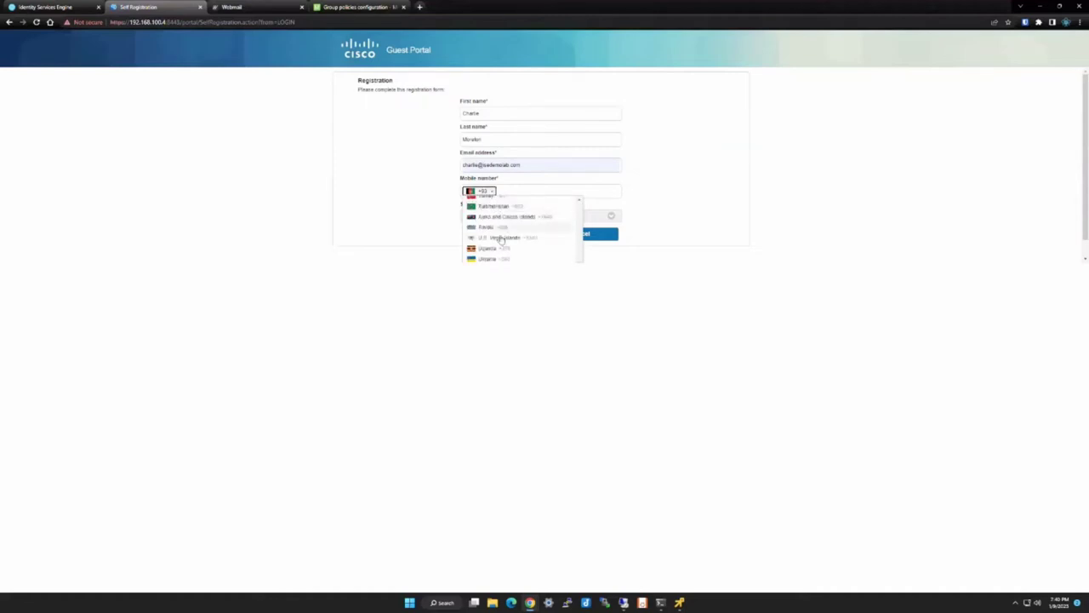
scroll(501, 242, down, 1)
click(501, 248)
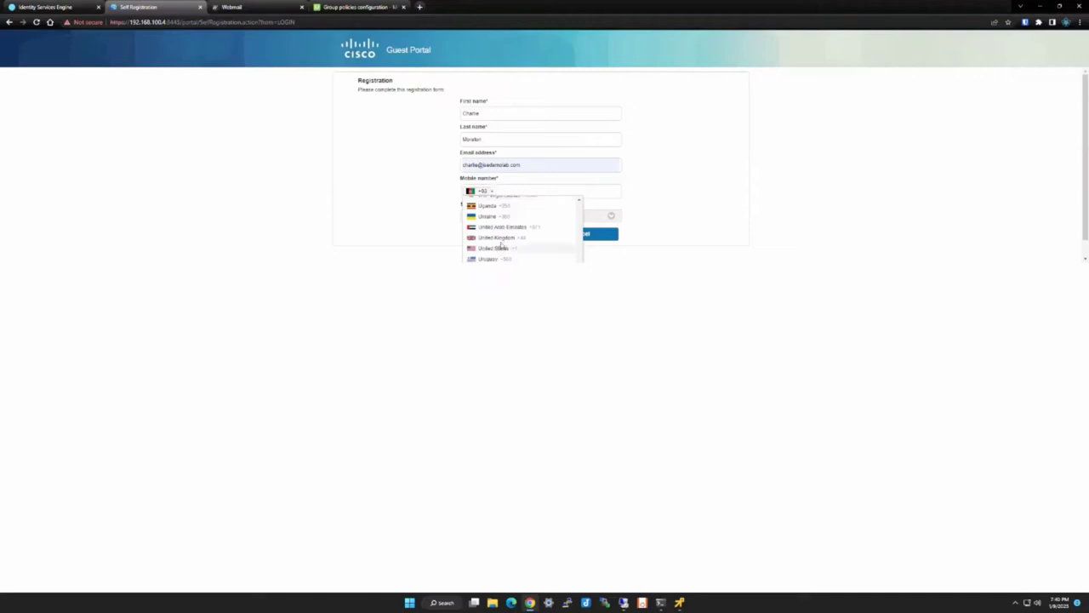
Step: Enter the guest's mobile number, choose Verizon as SMS provider, and register
text(55512)
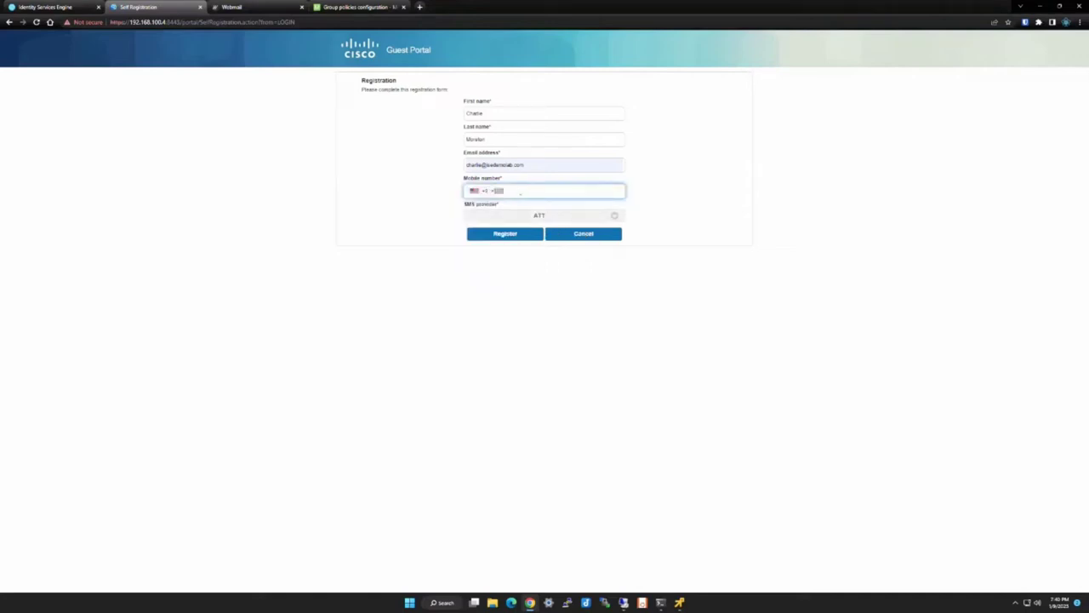
key(BackSpace)
key(BackSpace)
text(1234)
click(543, 216)
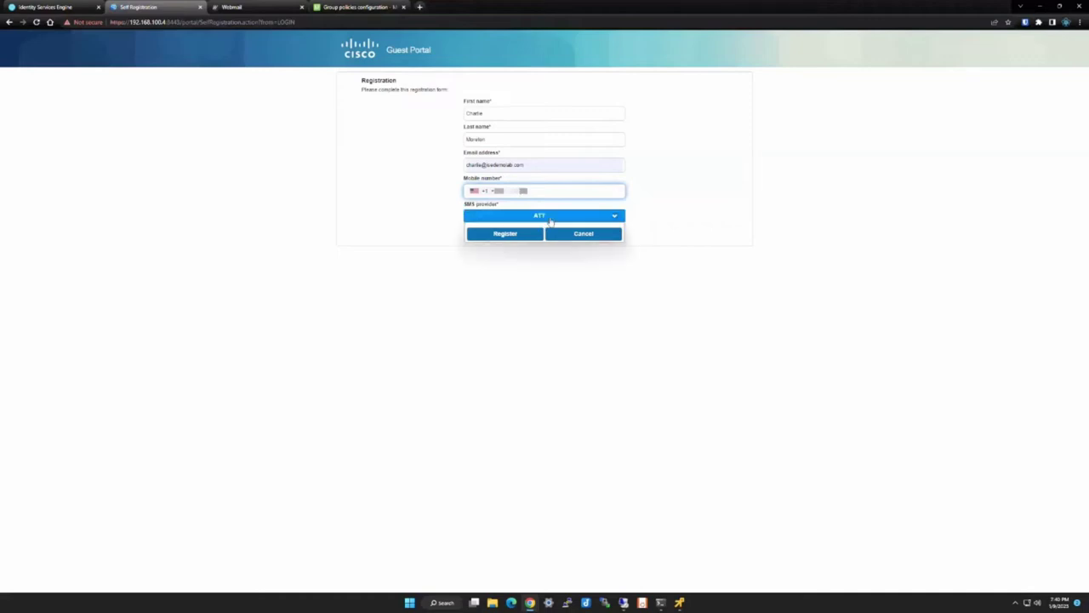
click(515, 238)
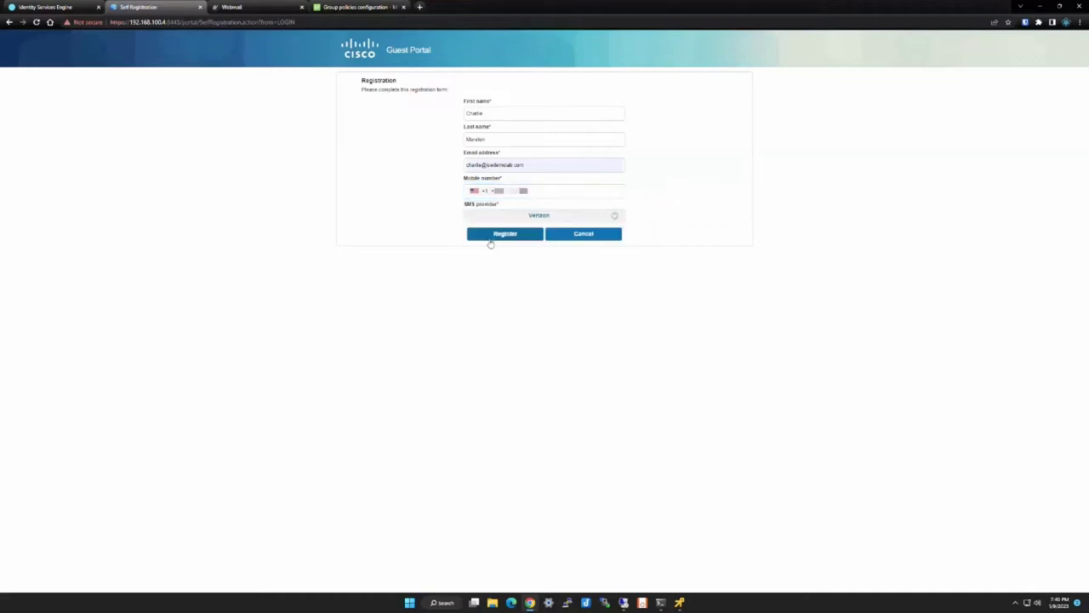
click(507, 236)
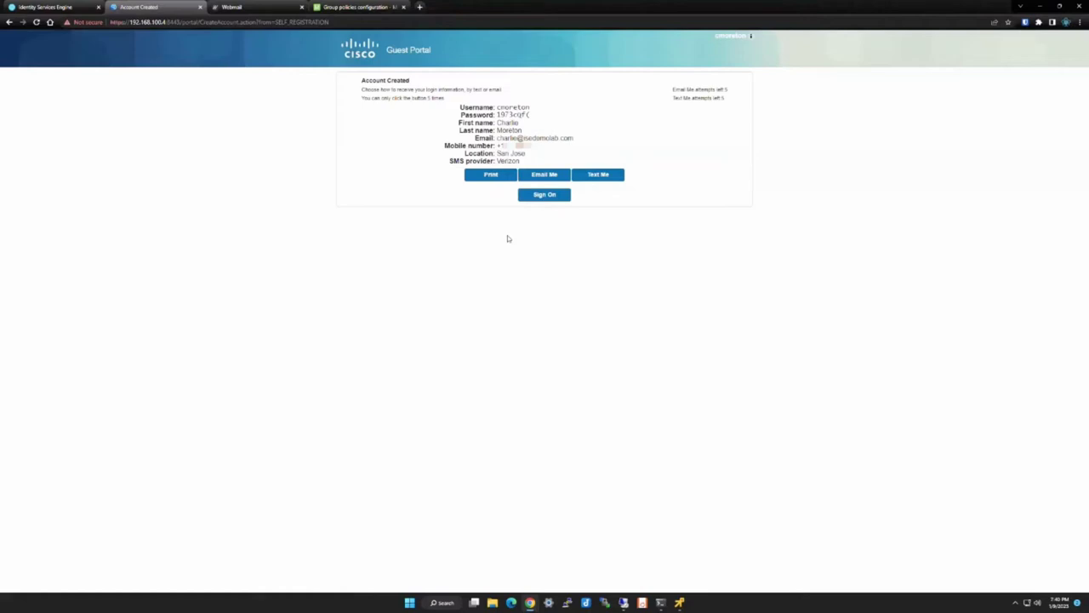
Step: Read the guest account credentials e-mail in Webmail, then go back to the ISE portal settings
click(246, 7)
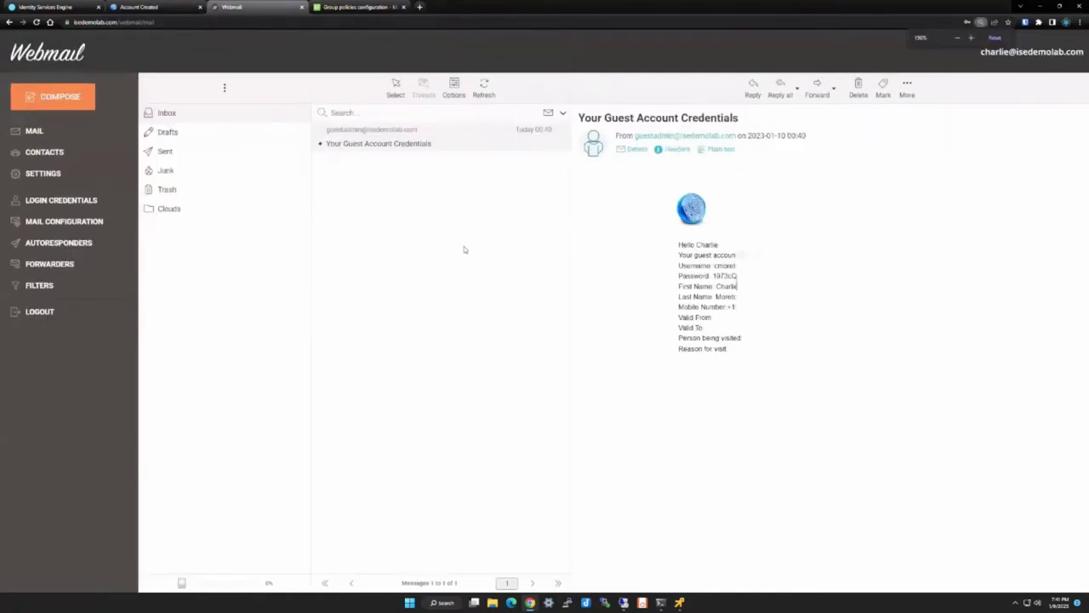
key(ctrl+0)
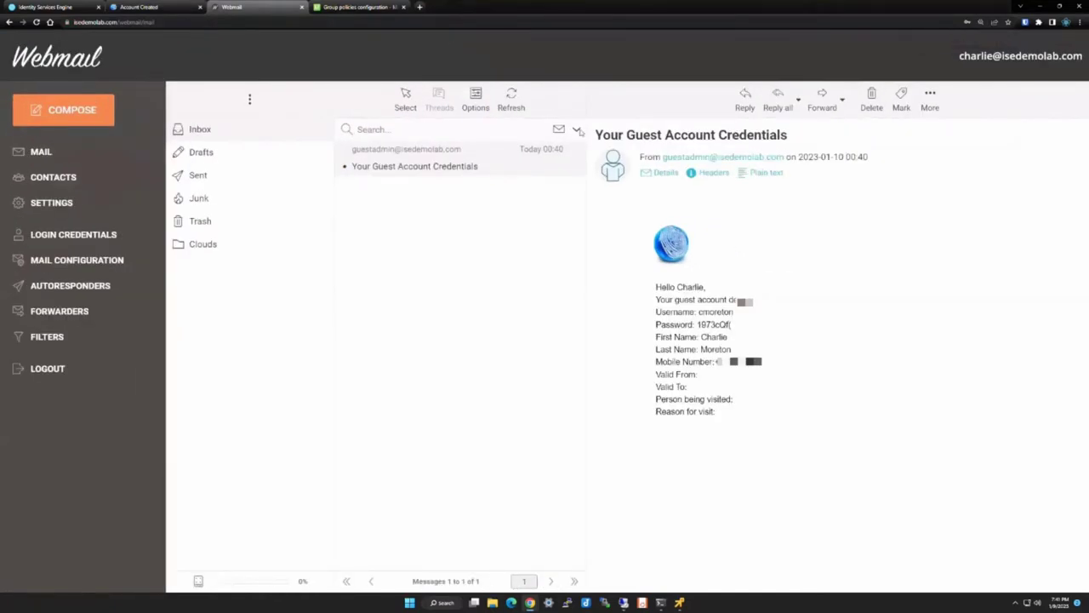
click(51, 7)
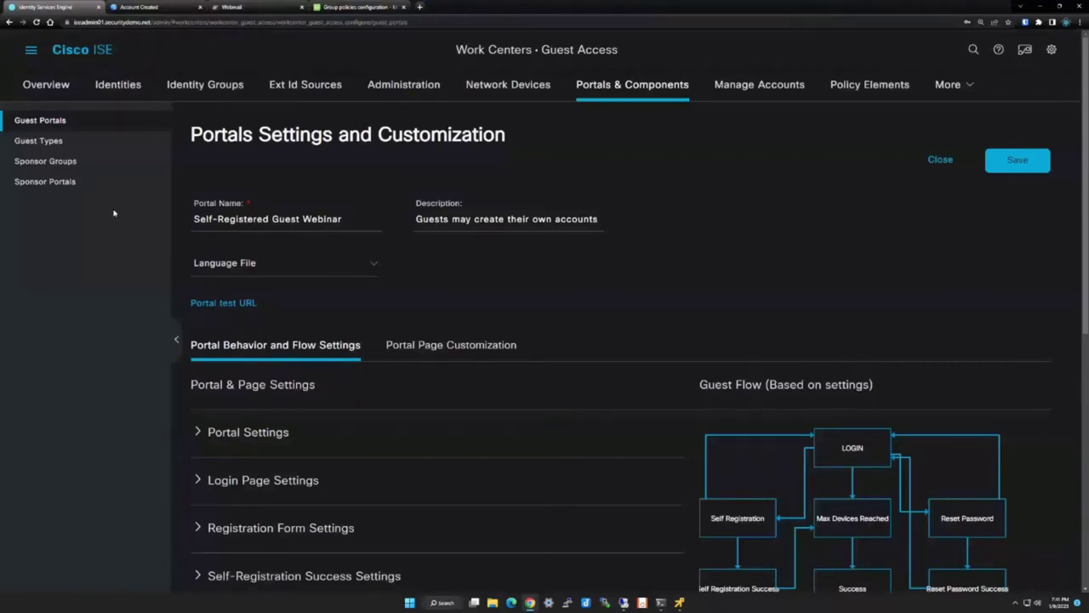
Step: Select the ISE Demo Guest SSID on Meraki's wireless Access control page
click(358, 7)
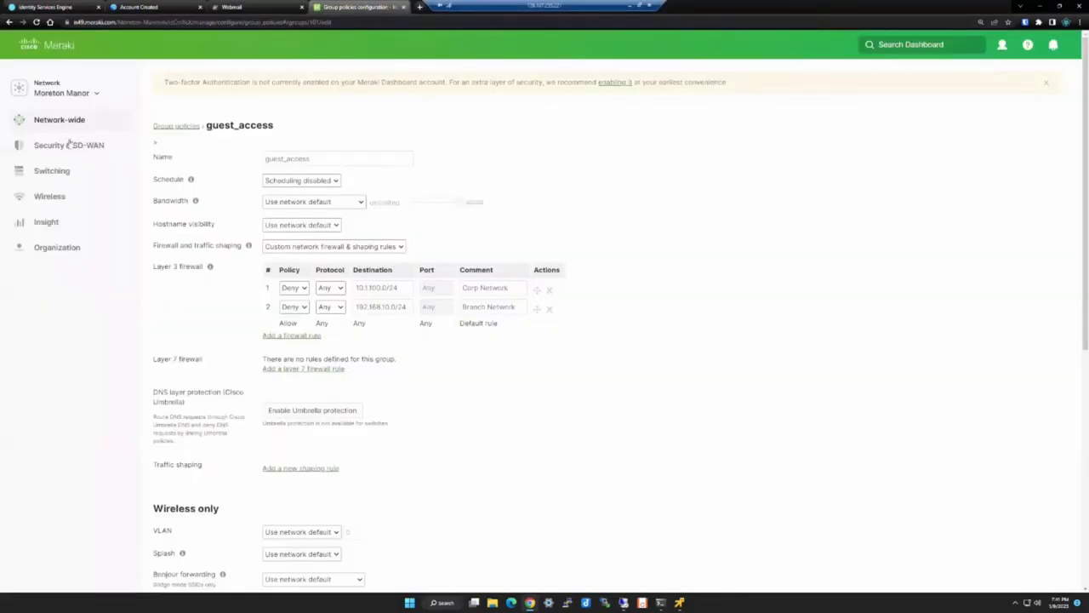
mouse_move(59, 197)
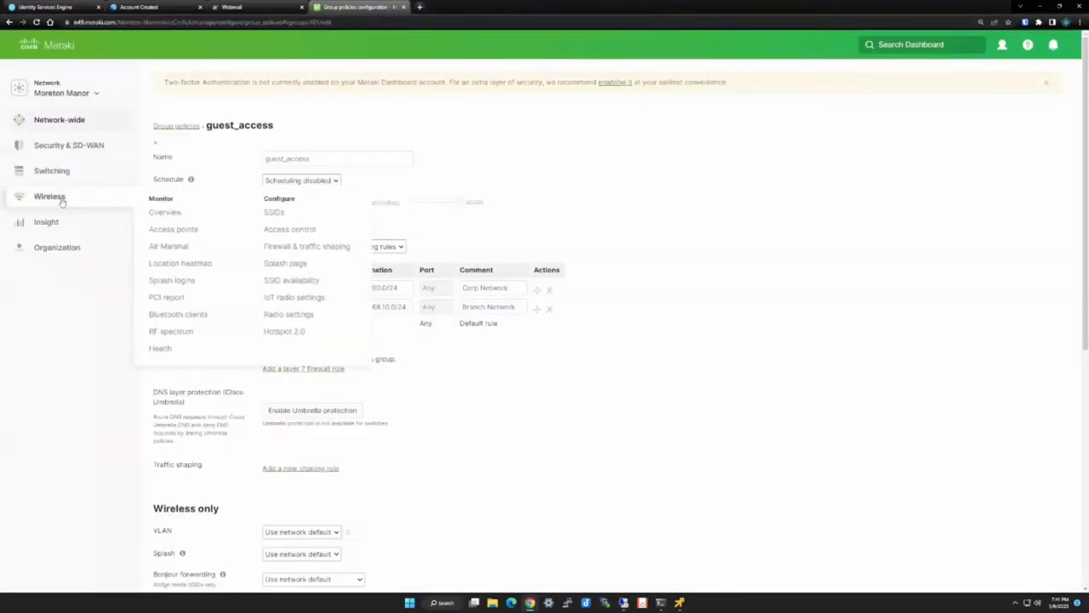
click(286, 229)
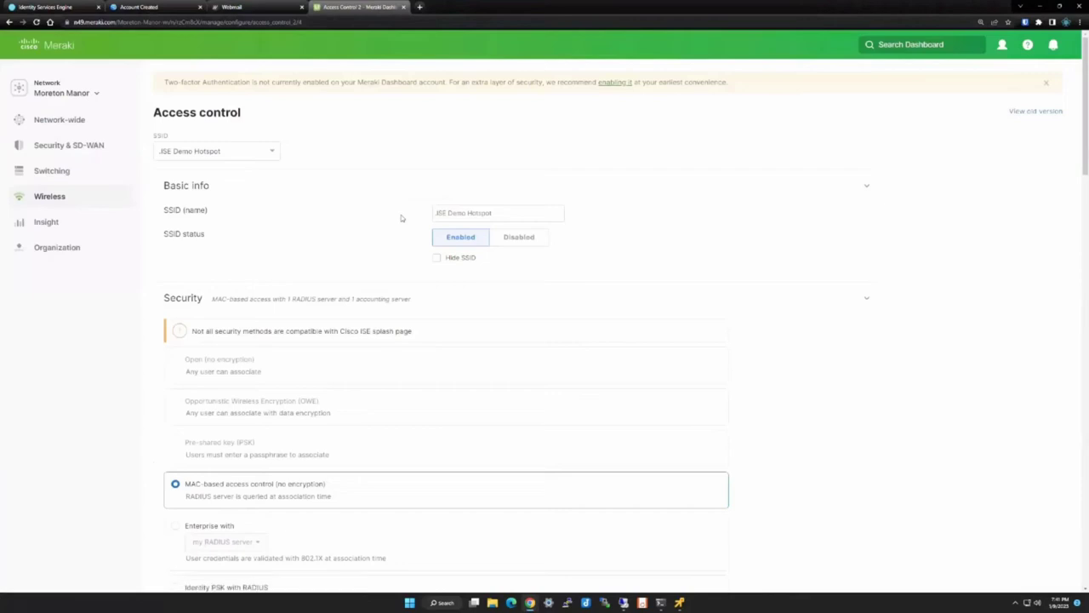
click(217, 150)
click(208, 226)
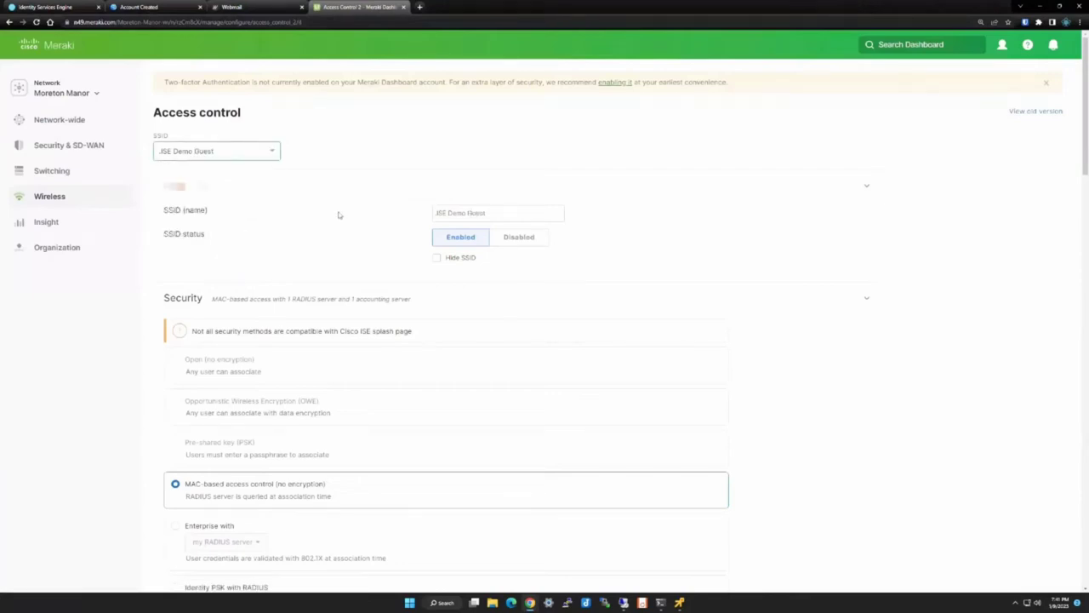
Step: Expand advanced splash settings and review walled garden 192.168.104.4/32 and RADIUS ports 1812/1813
scroll(310, 226, down, 3)
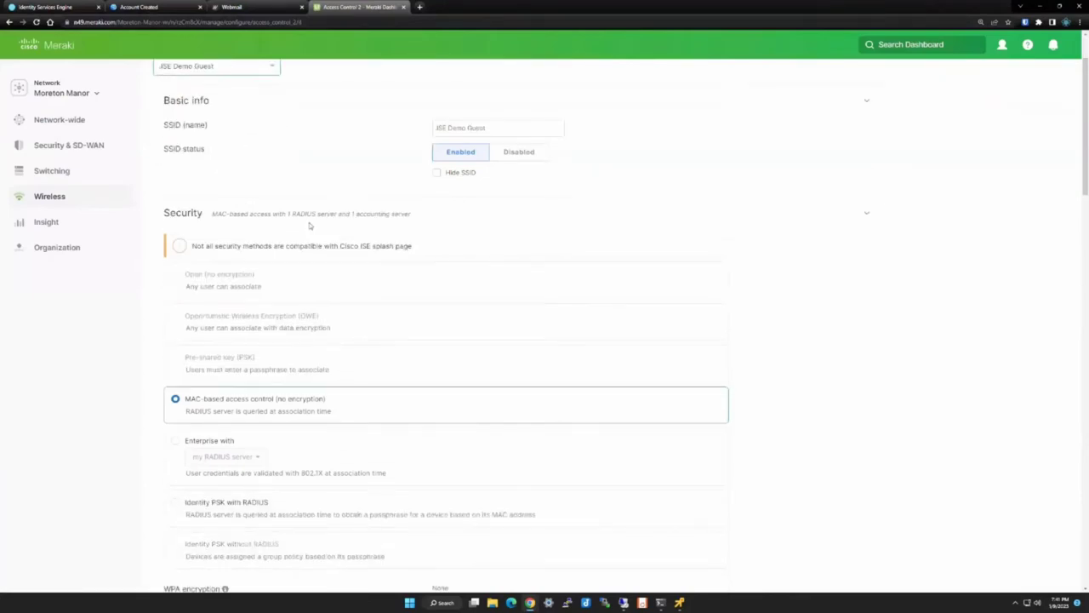
scroll(248, 361, down, 4)
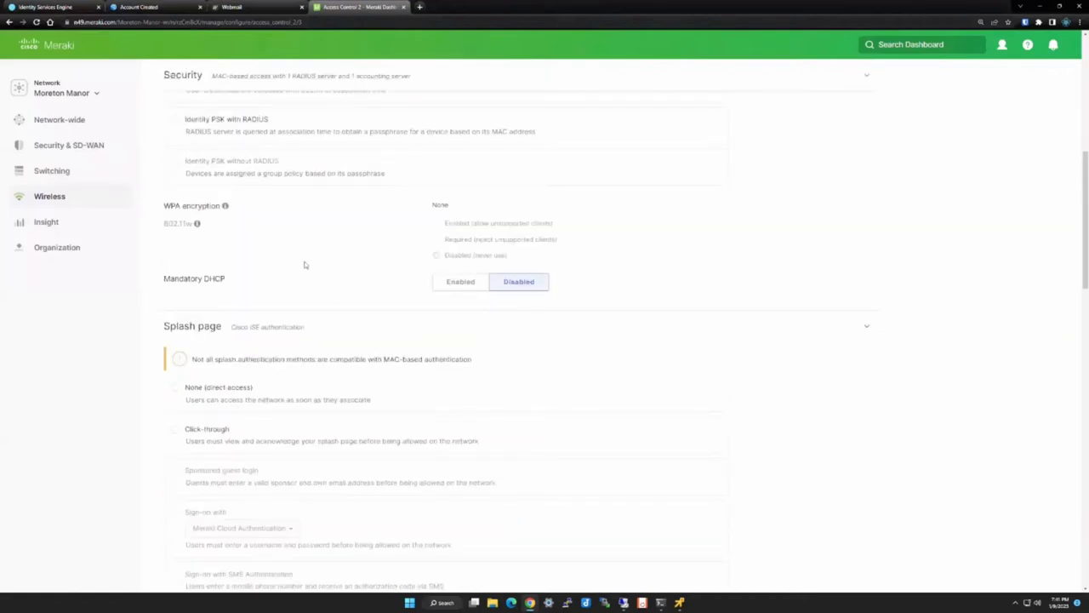
scroll(297, 312, down, 3)
scroll(284, 315, down, 3)
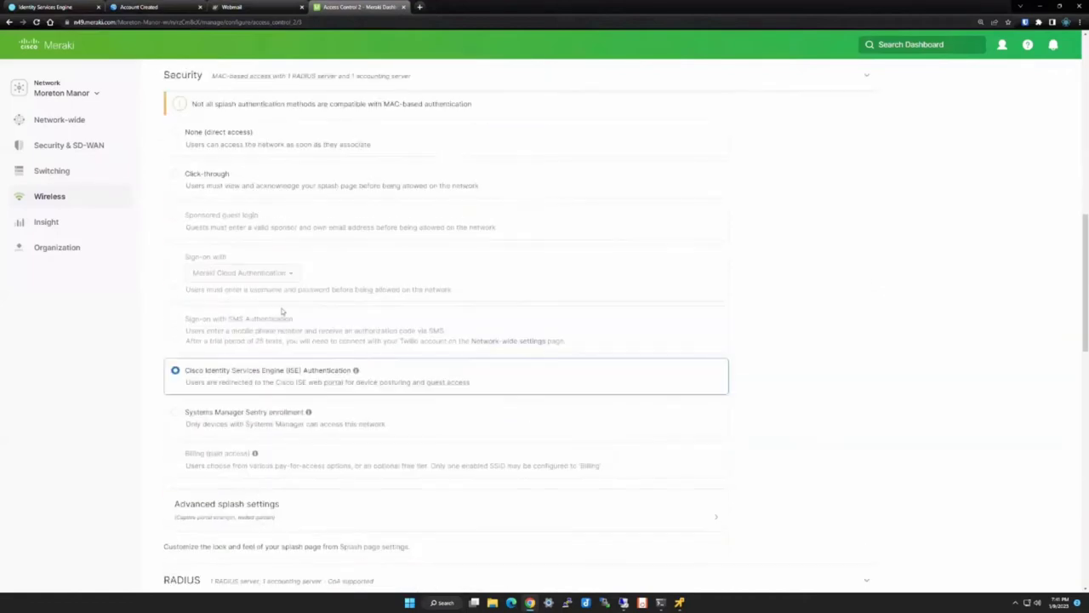
scroll(290, 312, down, 2)
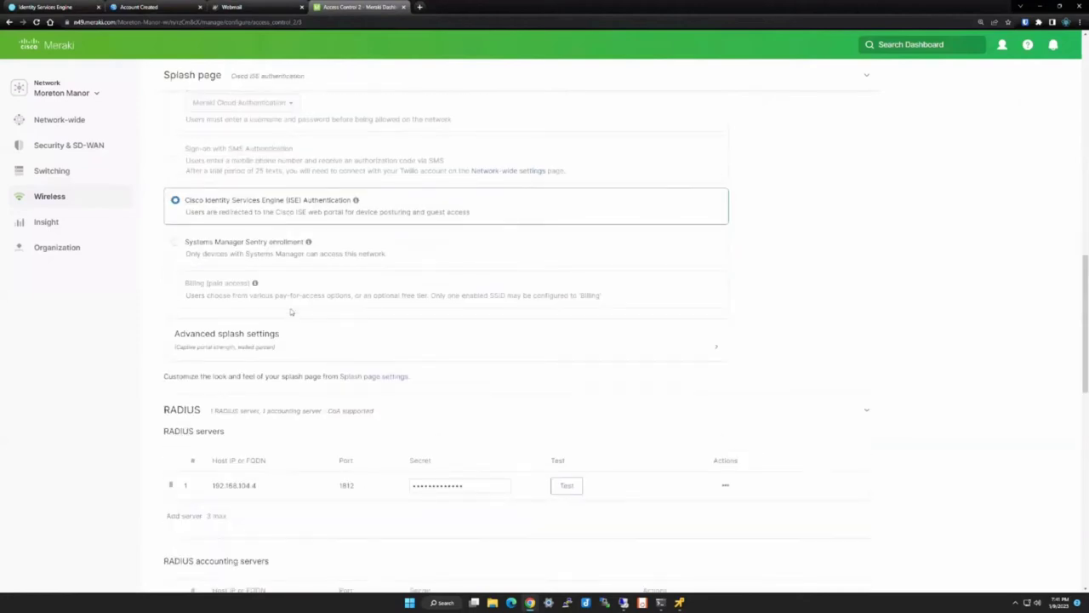
click(706, 310)
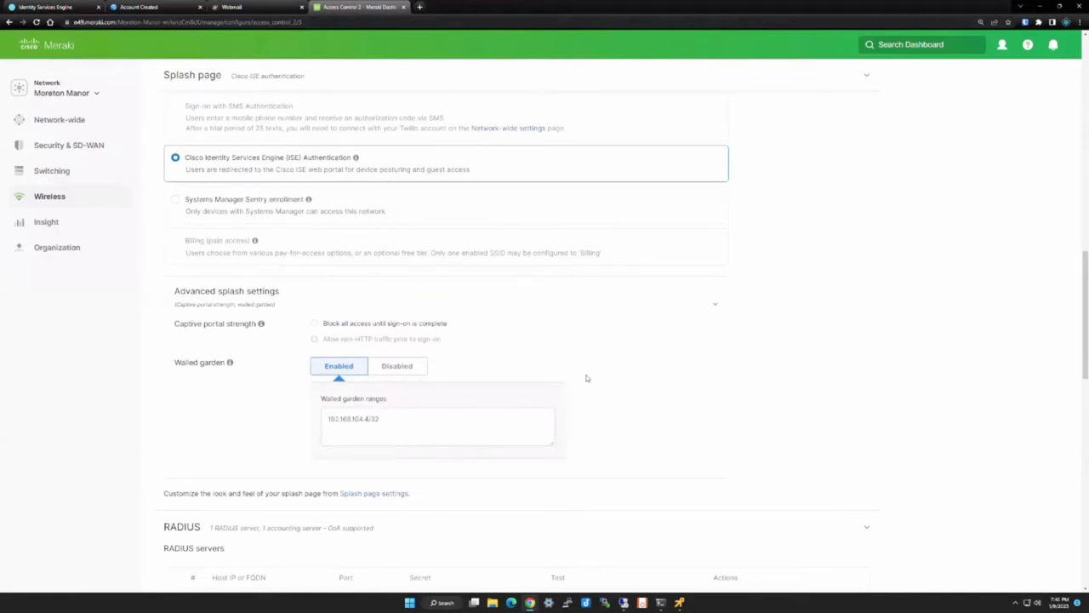
scroll(587, 380, down, 3)
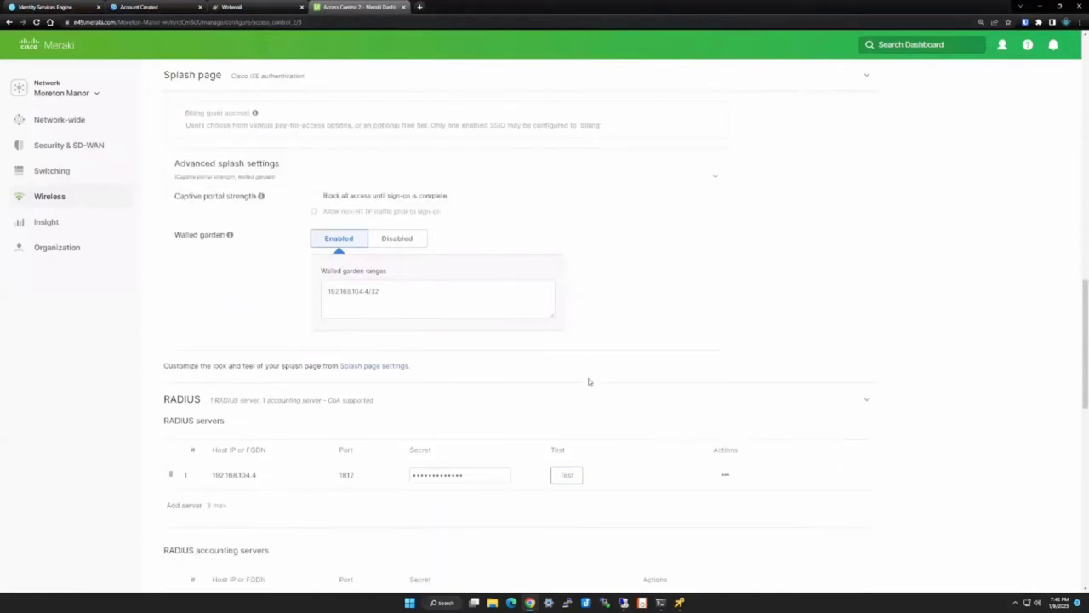
scroll(588, 381, down, 1)
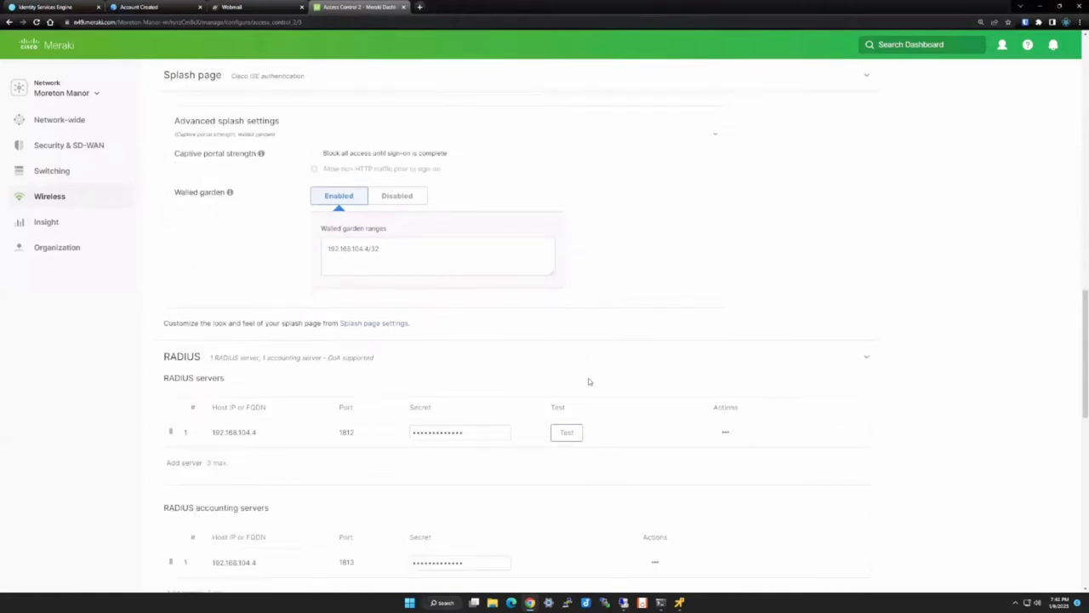
scroll(588, 381, down, 2)
scroll(382, 436, down, 2)
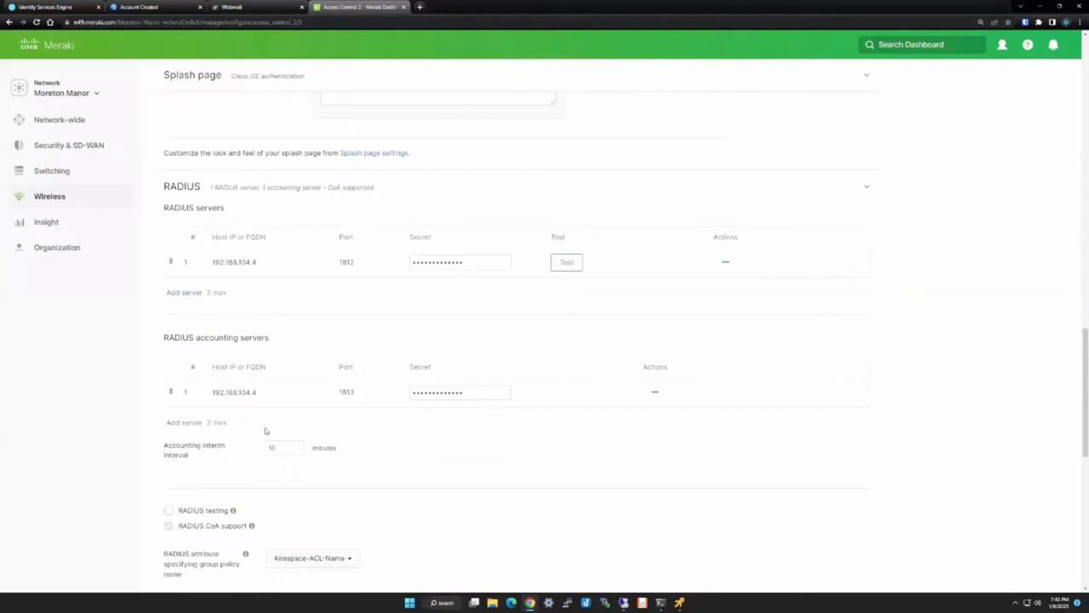
scroll(358, 444, down, 3)
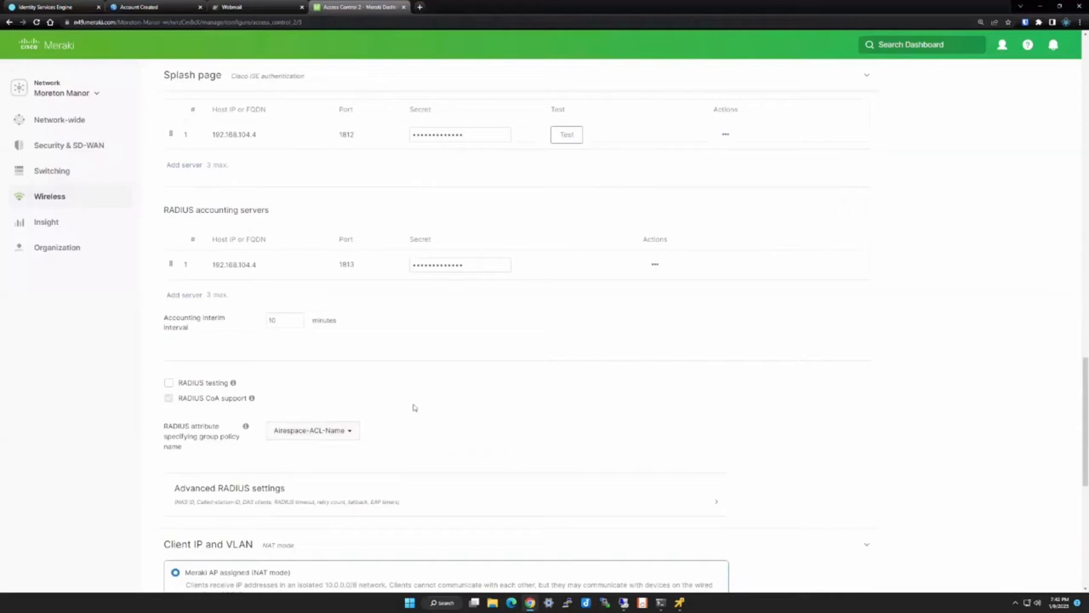
Step: Start adding a new profile under Policy Elements > Results > Authorization Profiles
click(84, 6)
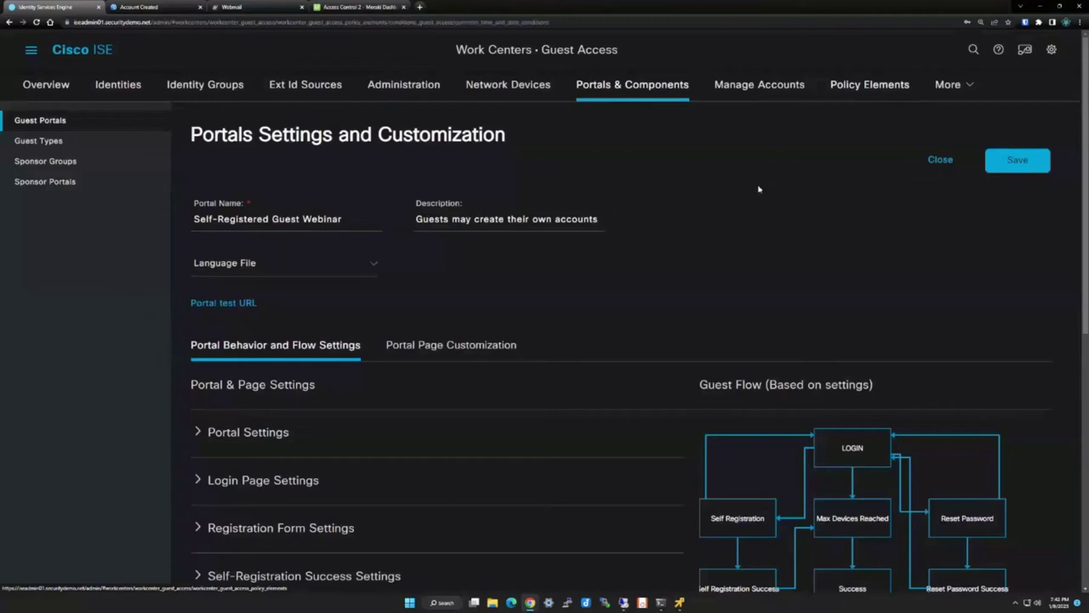
click(160, 195)
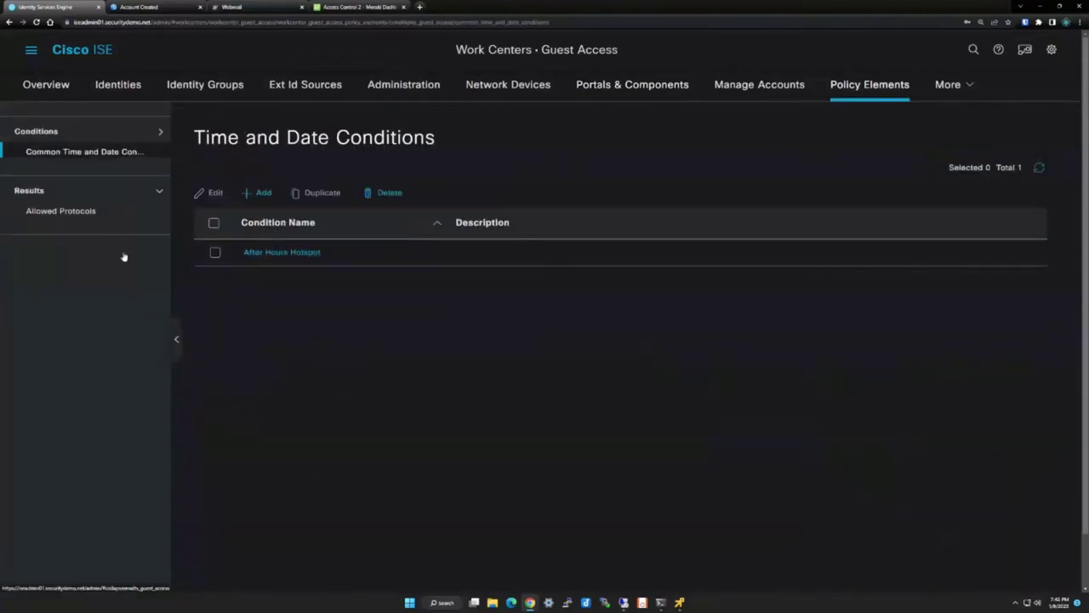
click(74, 205)
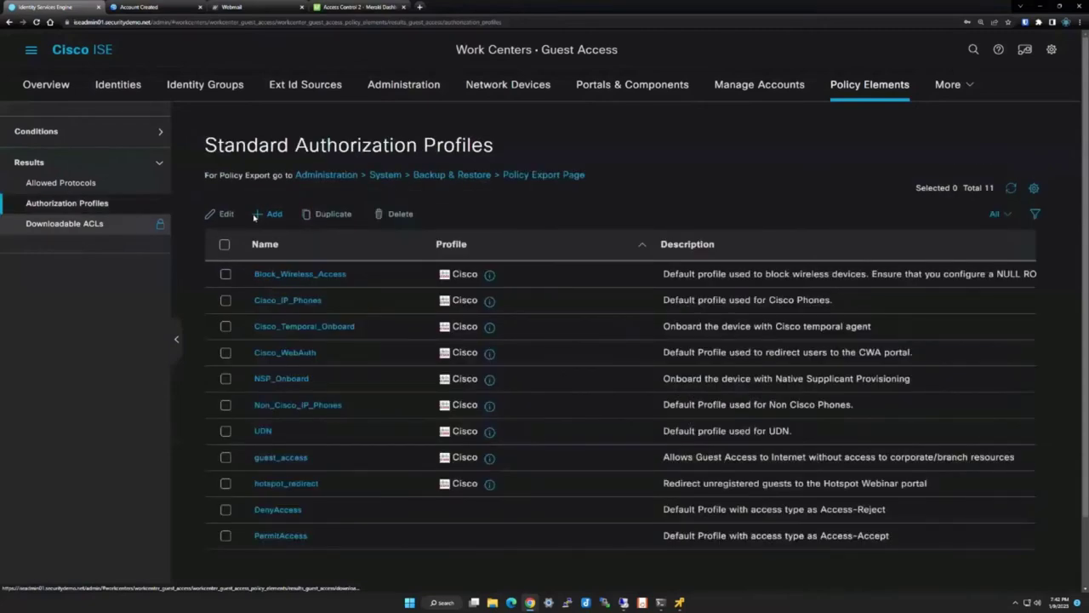
click(269, 213)
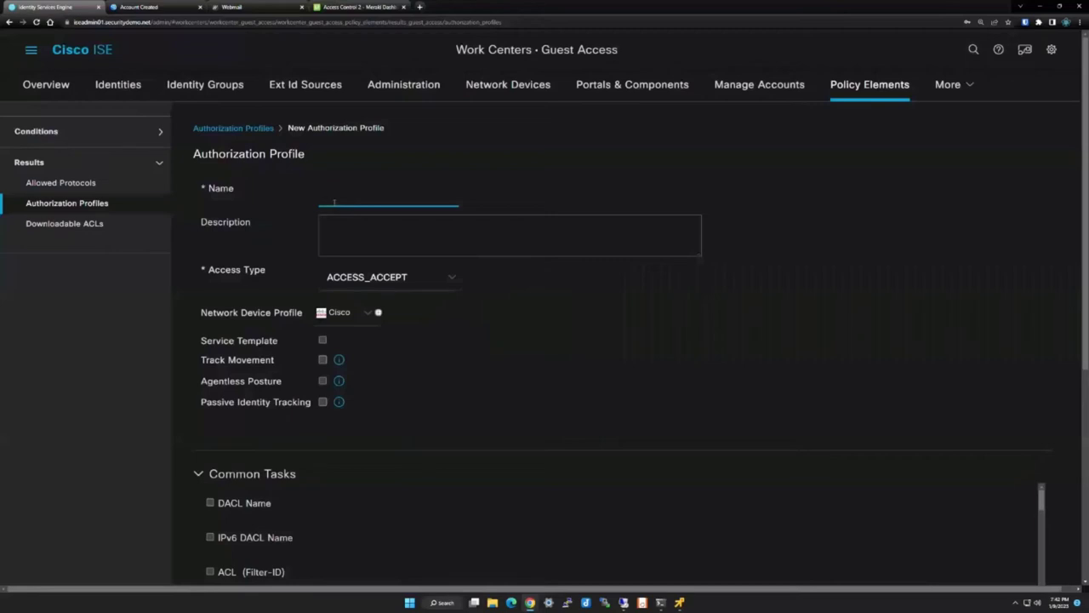
Step: Name the profile self_reg_redirect with Centralized Web Auth redirection and redirect ACL NULL
text(self_reg_redirect)
scroll(384, 503, down, 2)
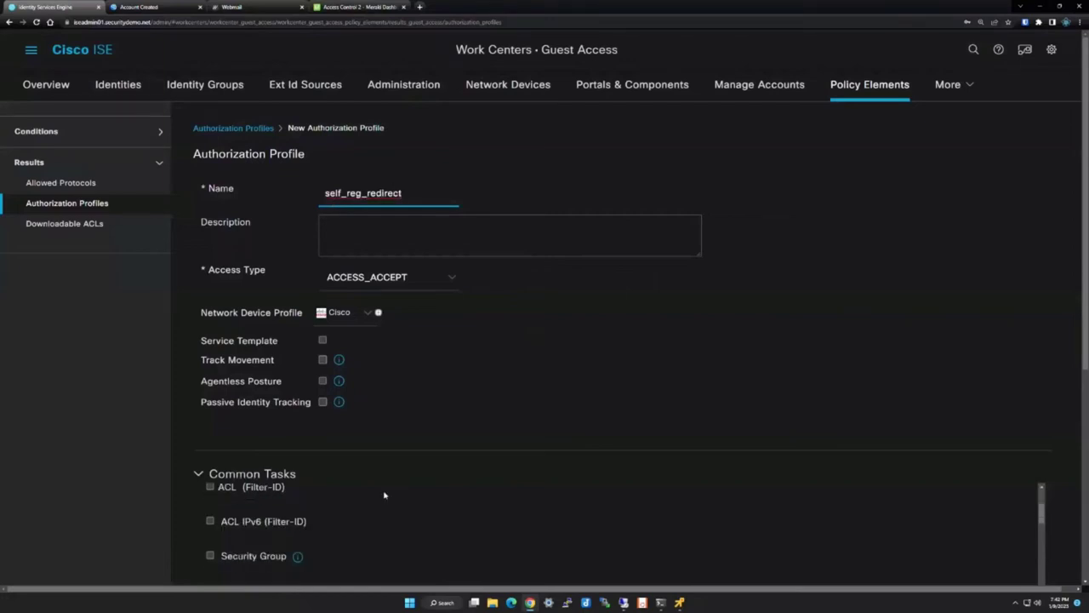
scroll(383, 495, down, 1)
scroll(376, 500, down, 3)
click(209, 489)
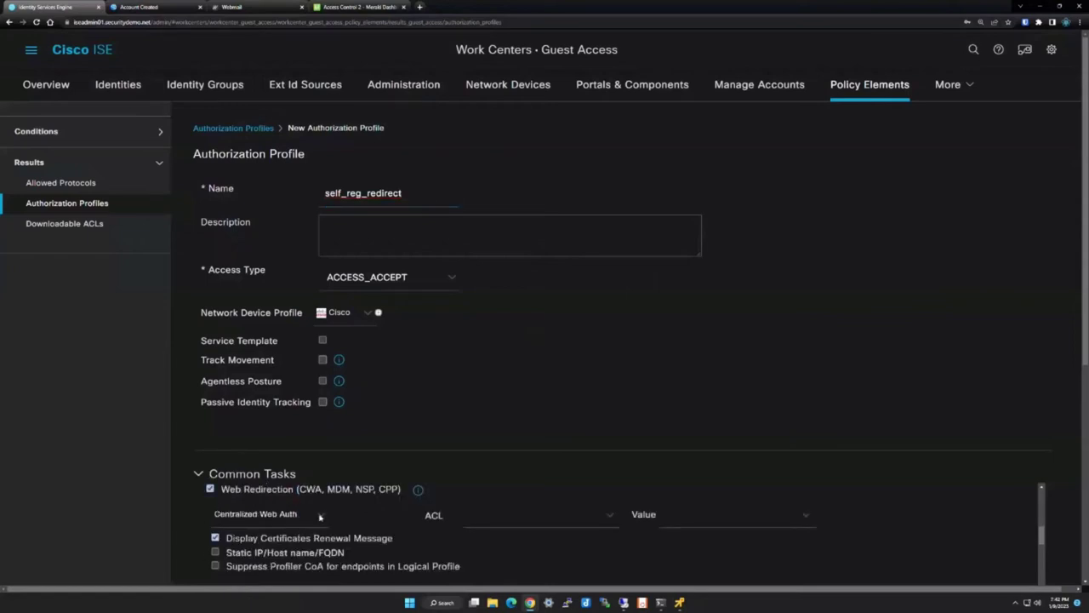
click(320, 516)
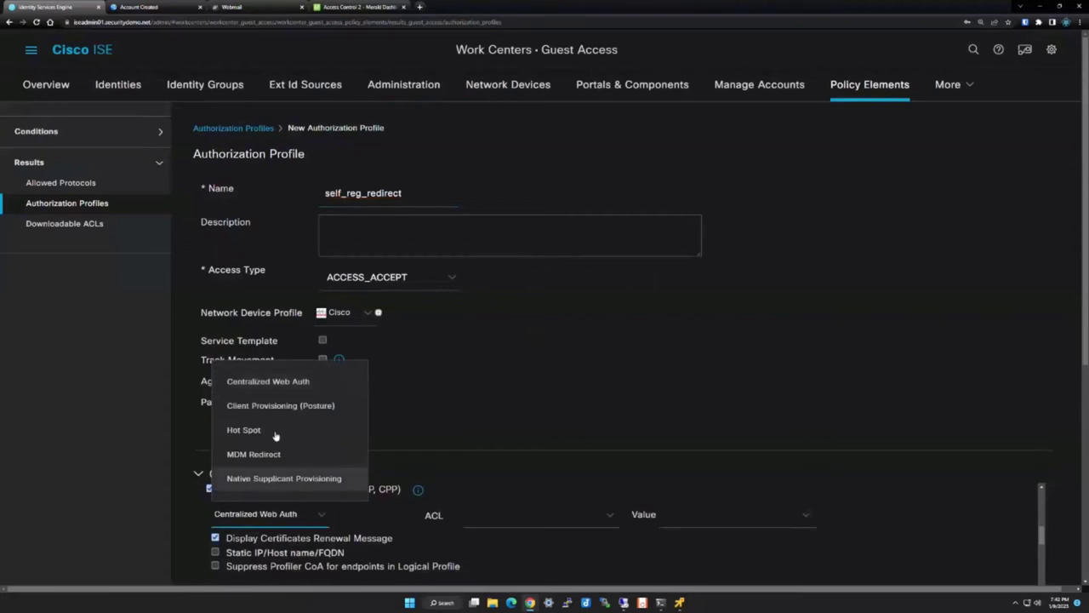
click(273, 385)
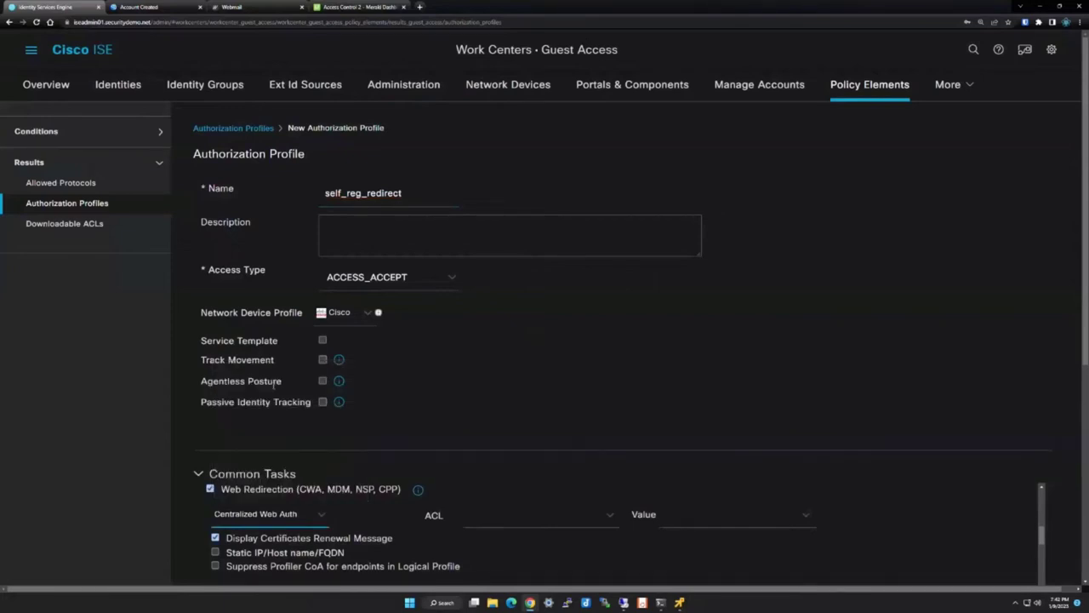
click(510, 517)
text(NULL)
Step: Redirect to the Self-Registered Guest Webinar portal via static host 192.168.104.4 and submit
click(807, 515)
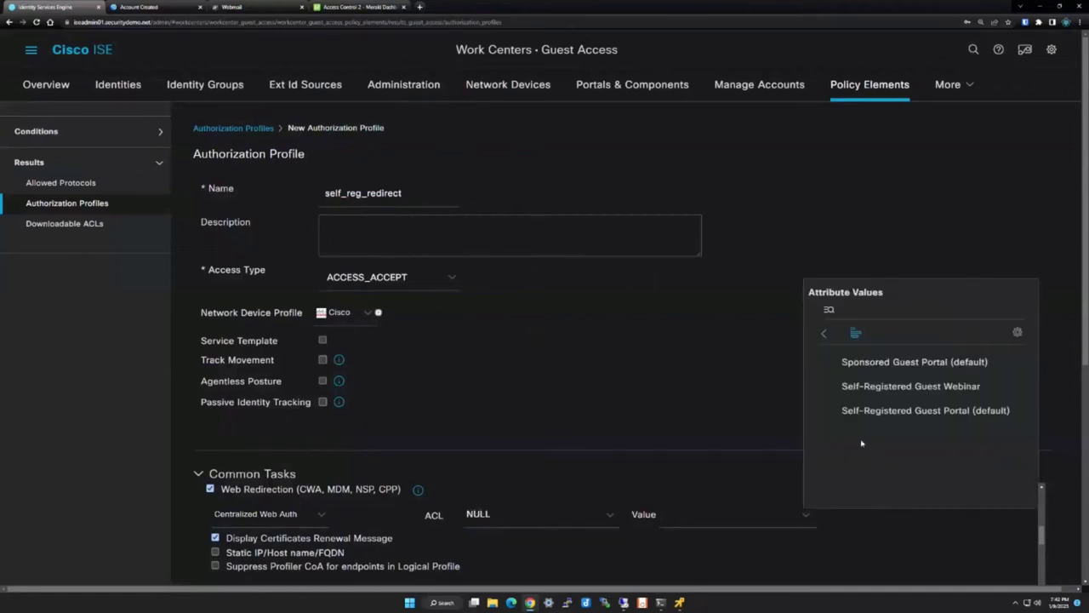
click(887, 387)
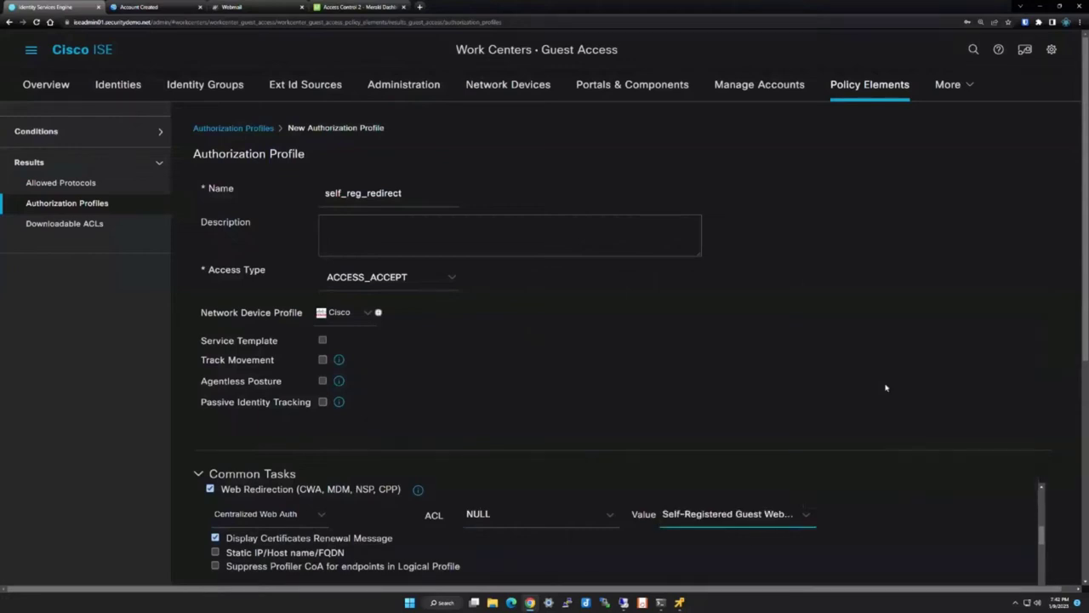
click(215, 553)
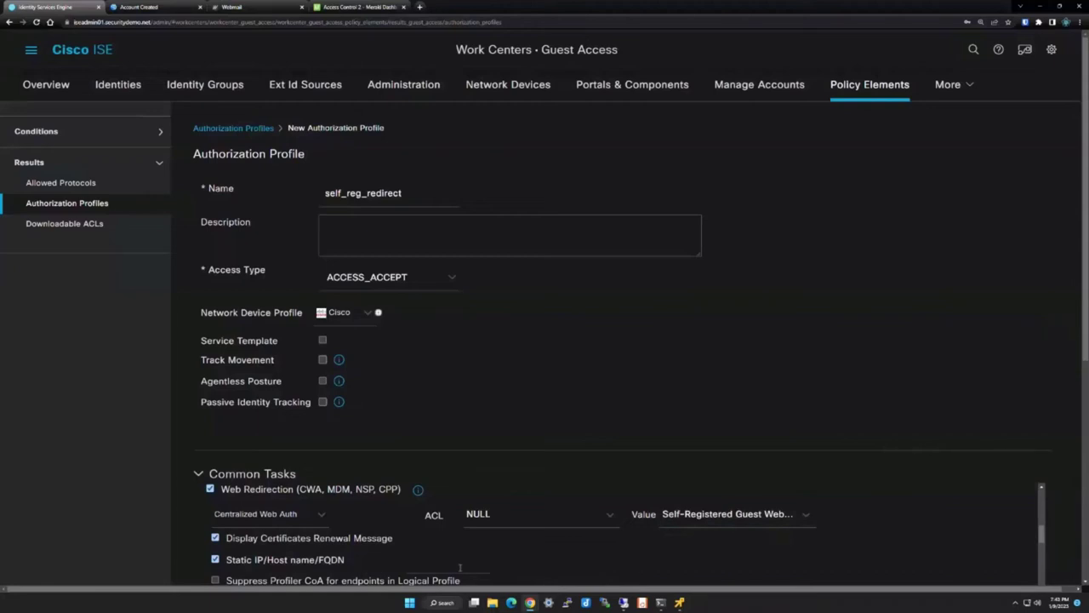
click(447, 565)
text(192.168.104.4)
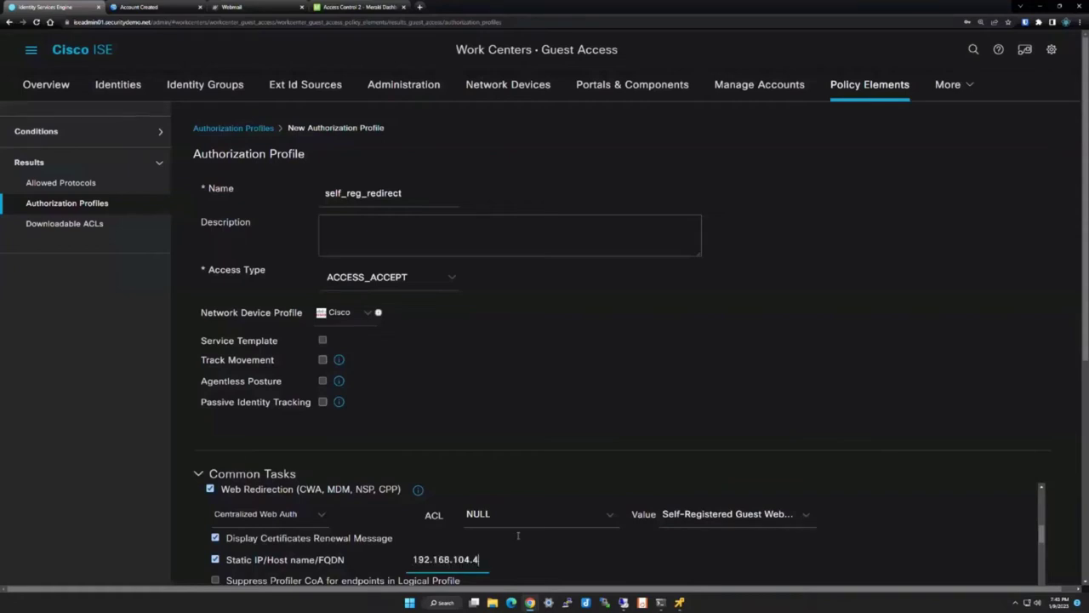
scroll(561, 359, down, 5)
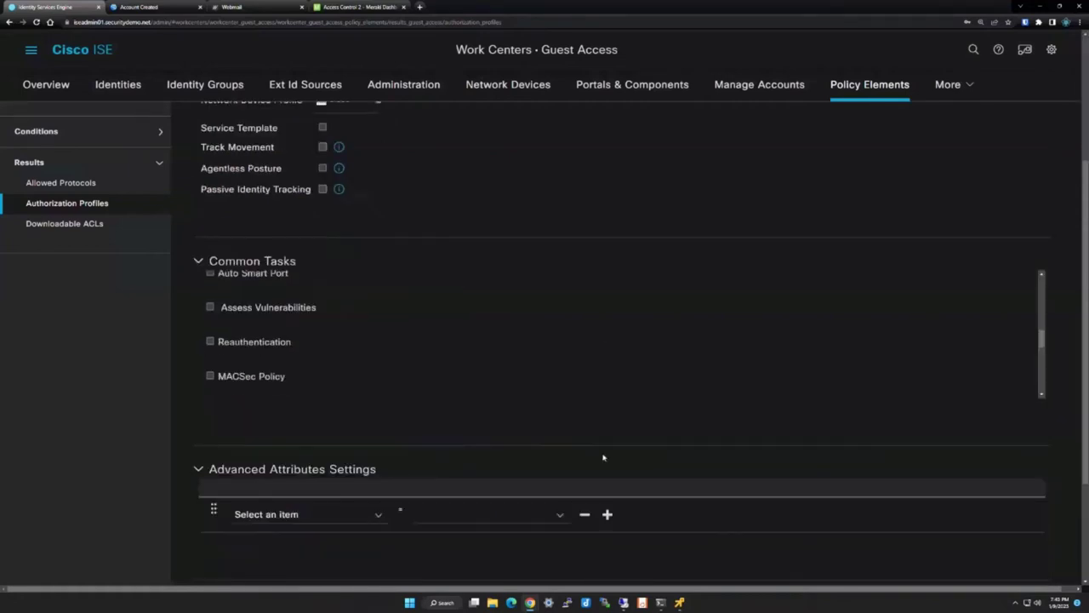
scroll(391, 549, down, 4)
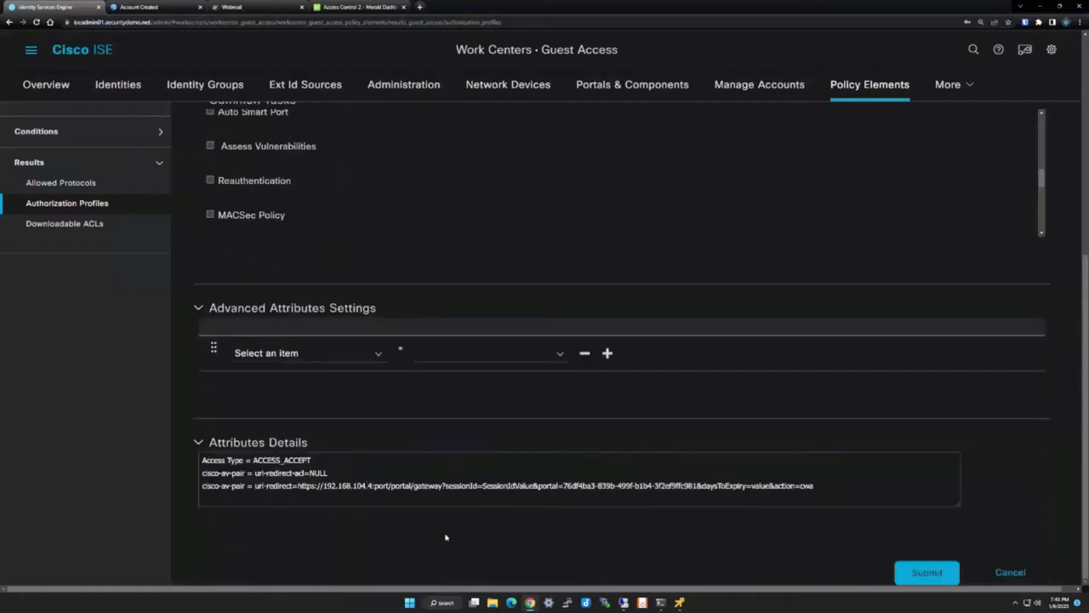
click(928, 574)
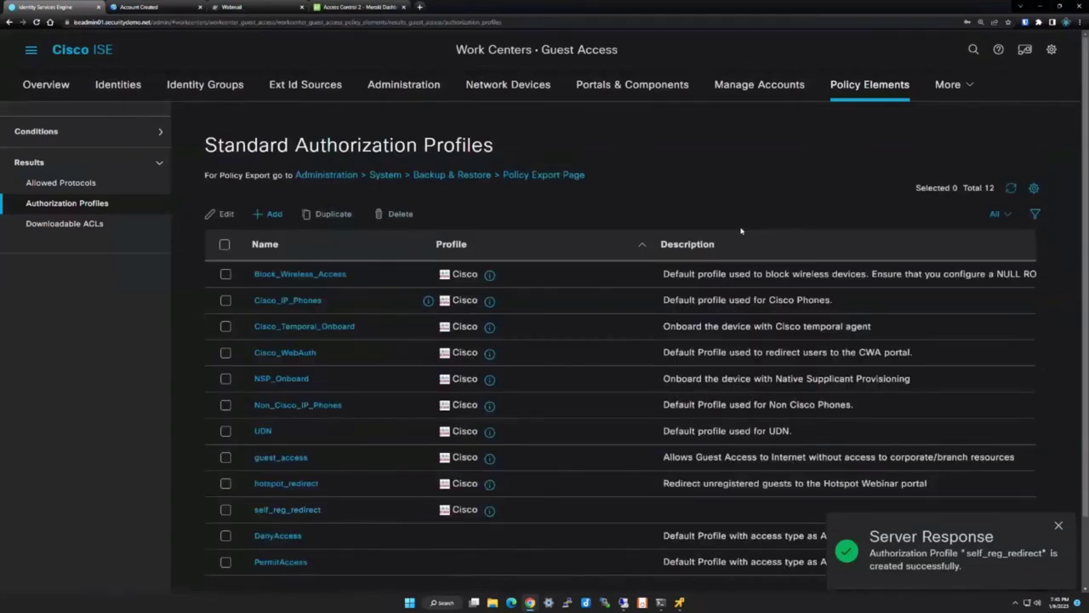
Step: Insert a new policy set and name it Self-Registered Guest
click(890, 124)
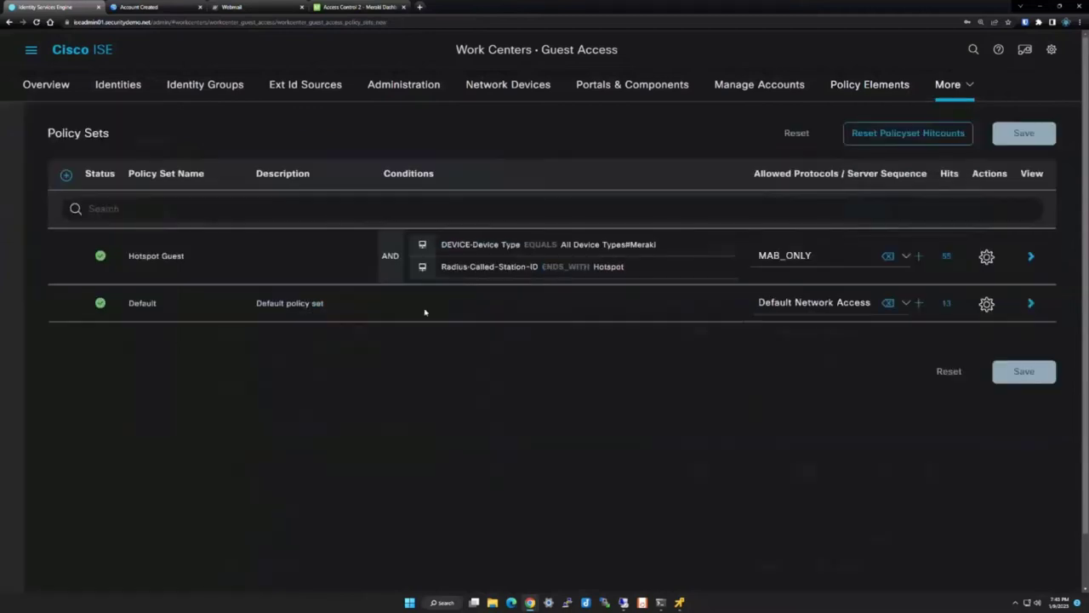
click(65, 177)
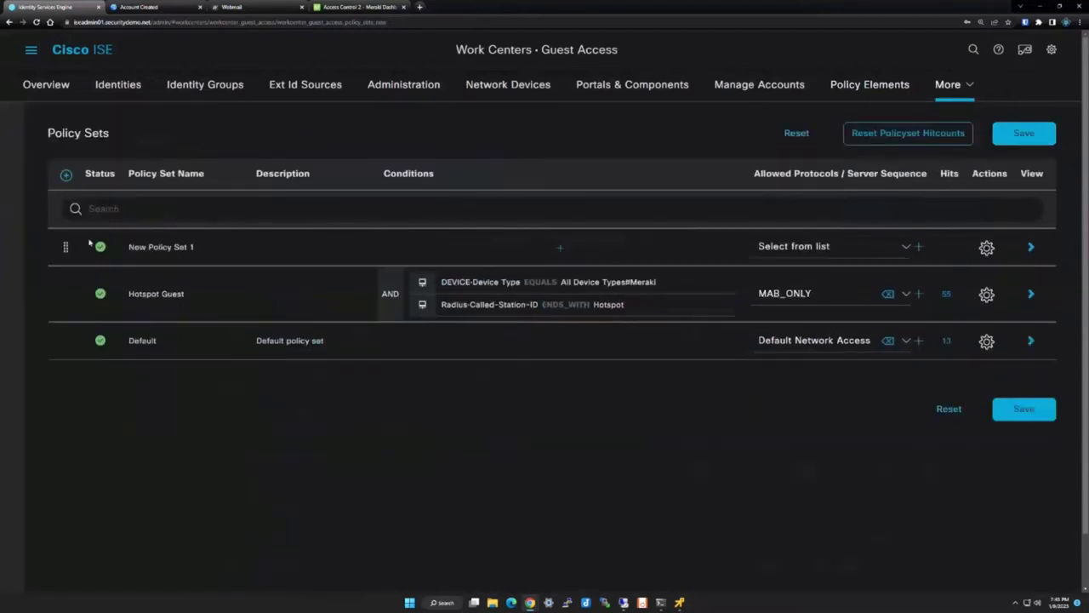
click(159, 246)
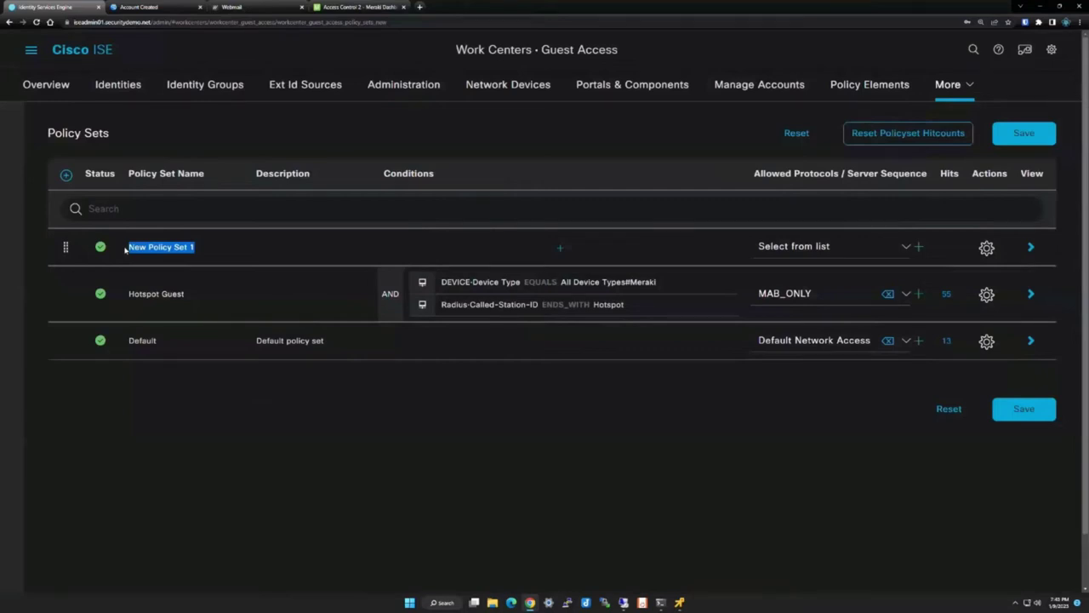
text(Self-R)
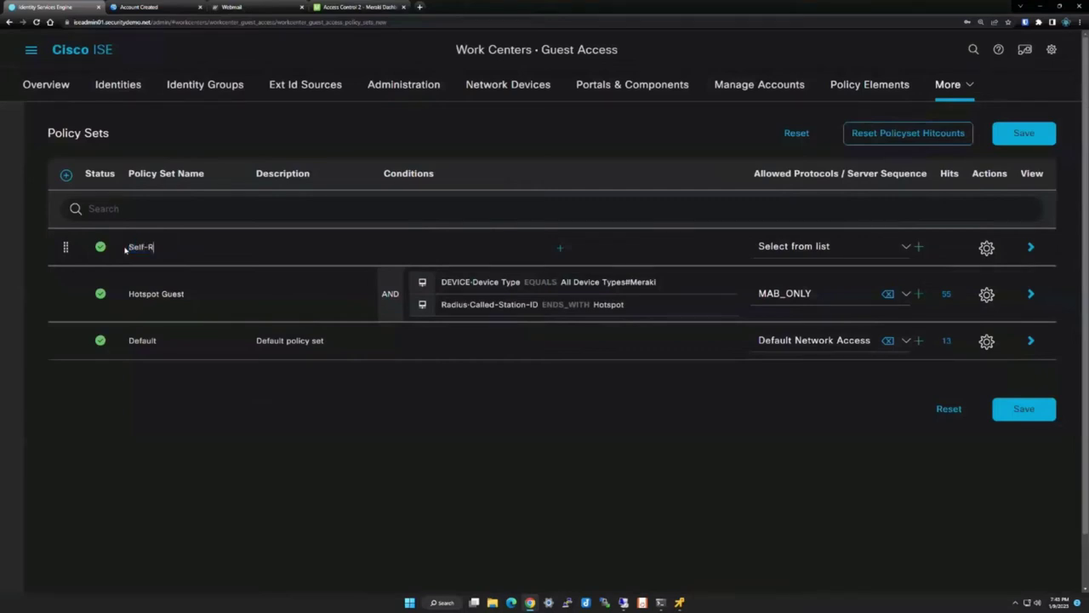
text(egistered Guest)
Step: Add the condition DEVICE Device Type equals All Device Types#Meraki
click(561, 250)
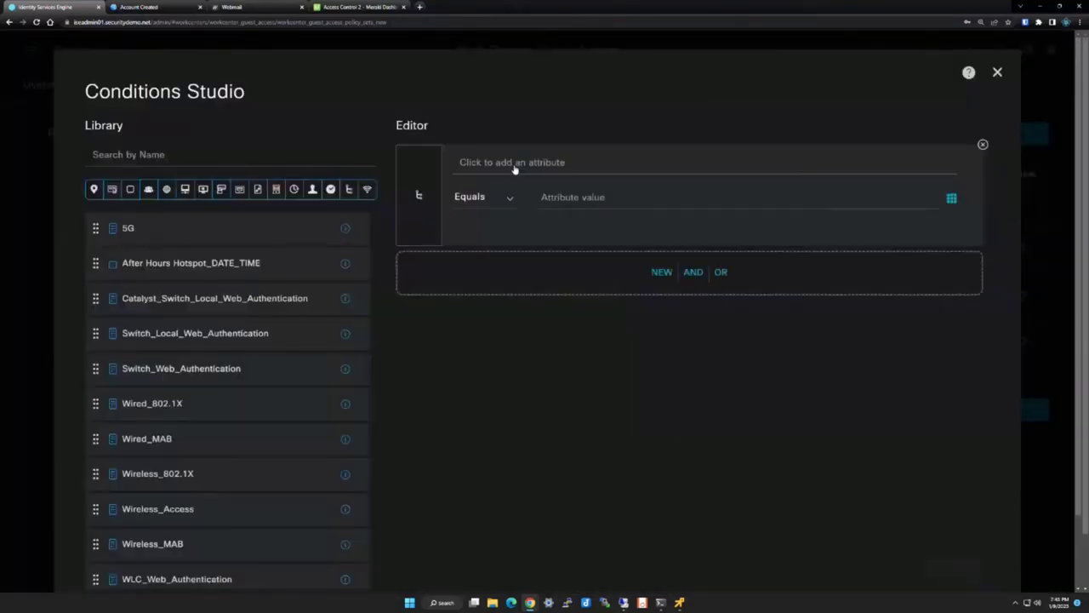
click(515, 169)
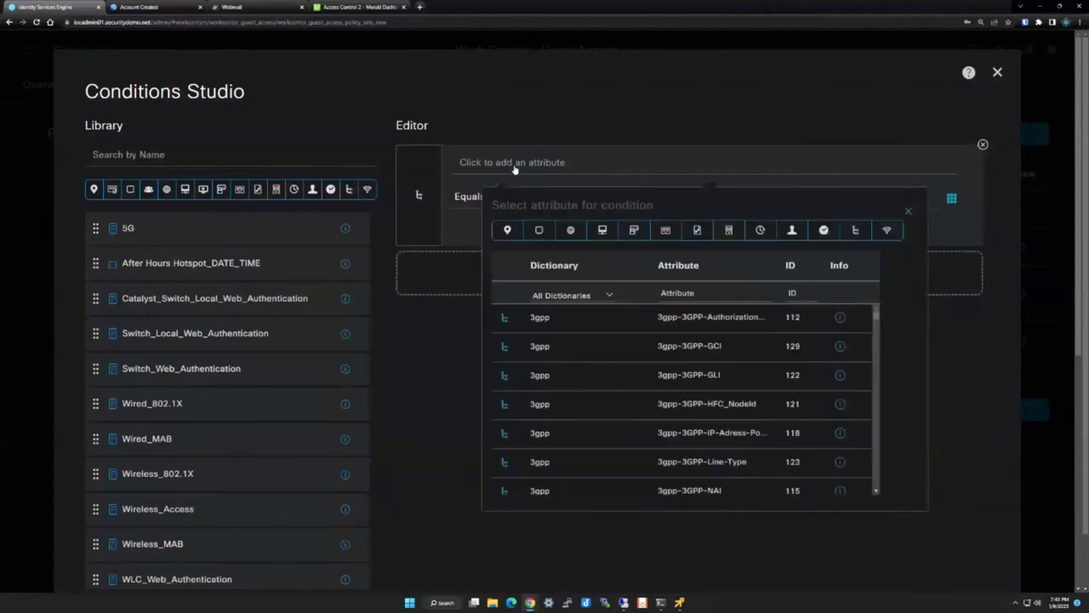
click(609, 295)
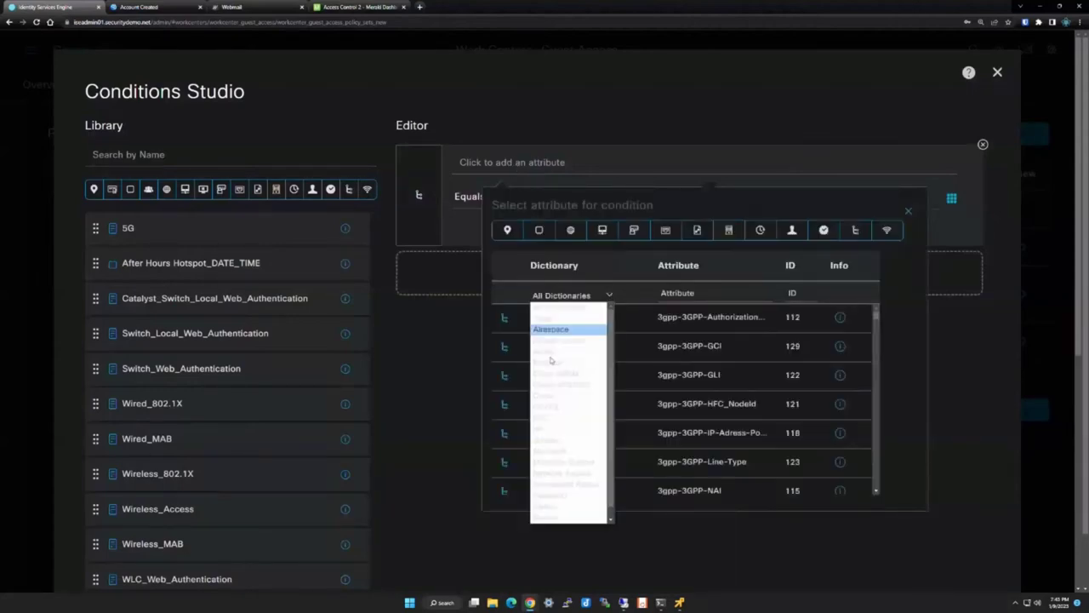
click(547, 409)
click(690, 322)
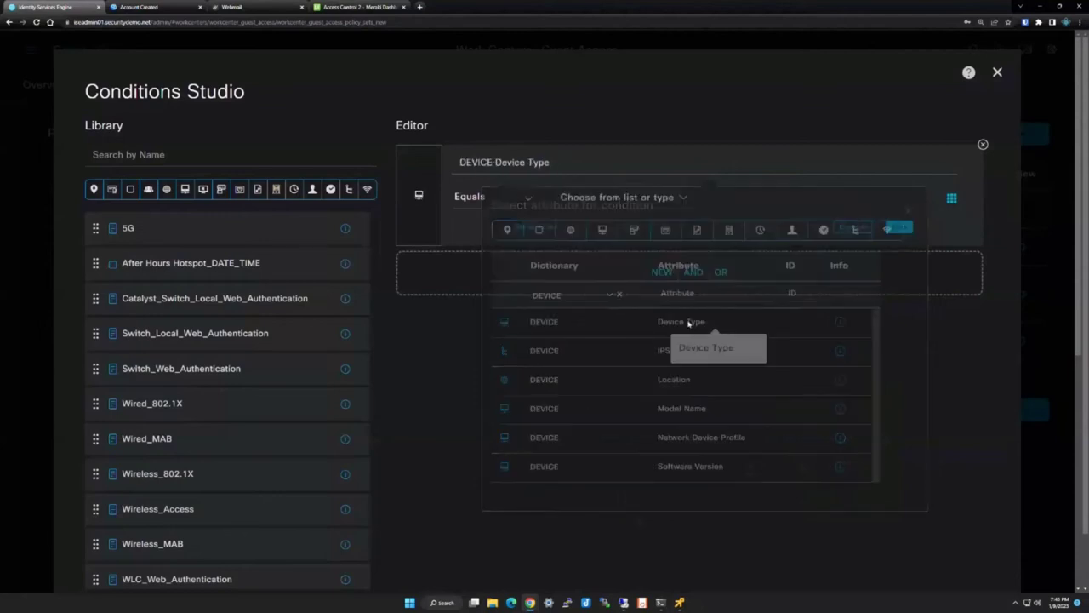
click(684, 197)
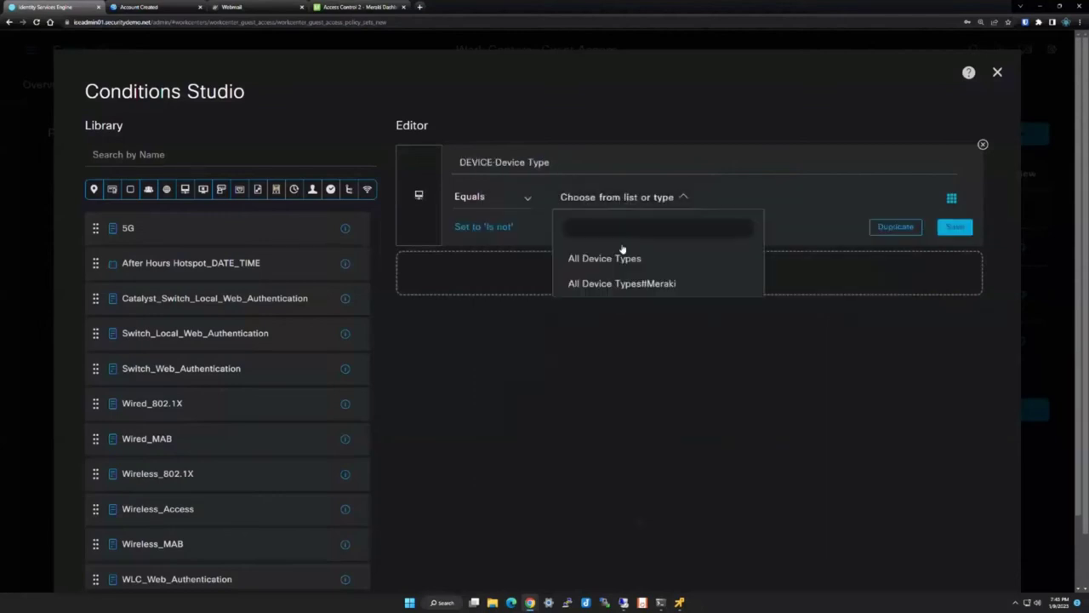
click(633, 282)
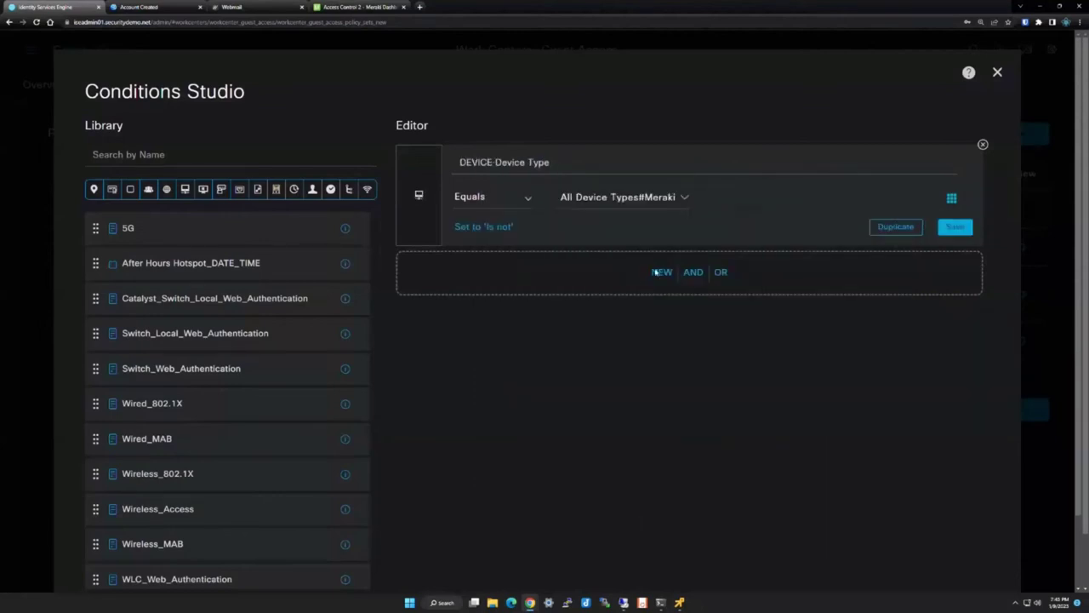
Step: AND it with Radius Called-Station-ID ends with Guest
click(661, 272)
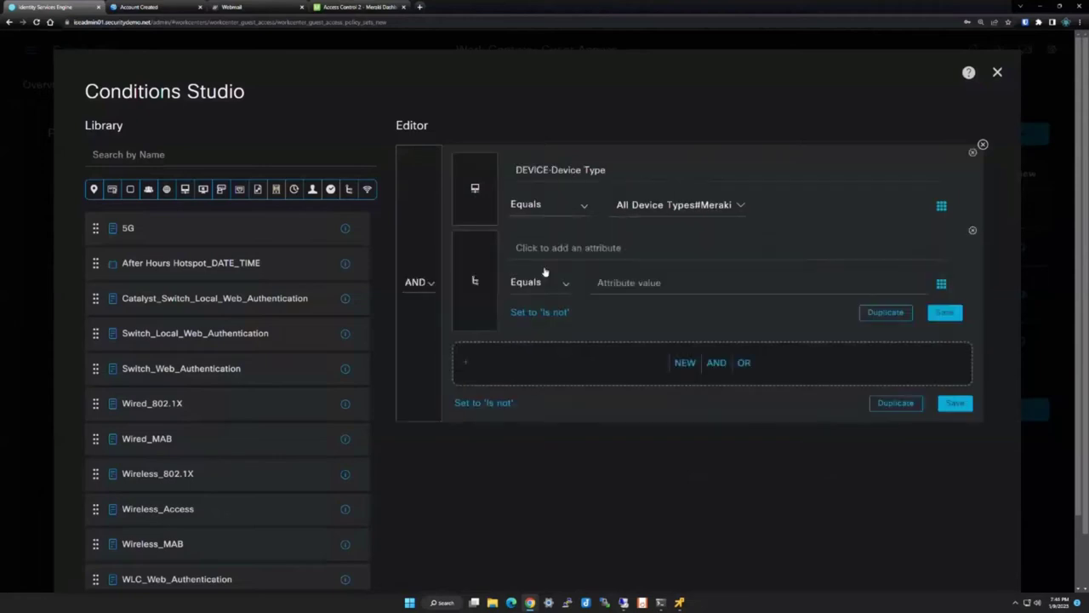
click(589, 249)
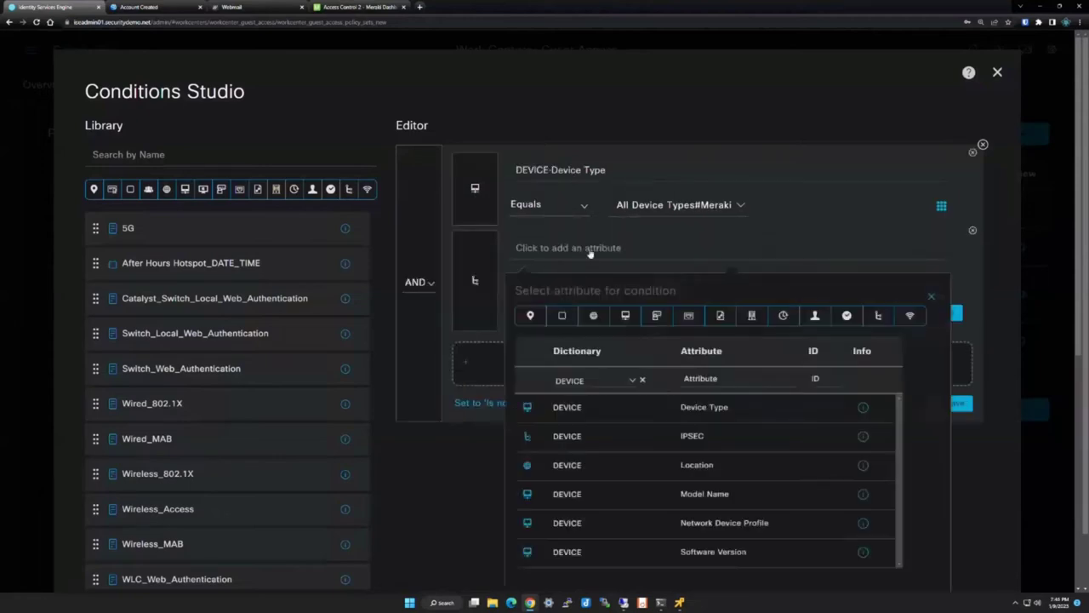
click(630, 382)
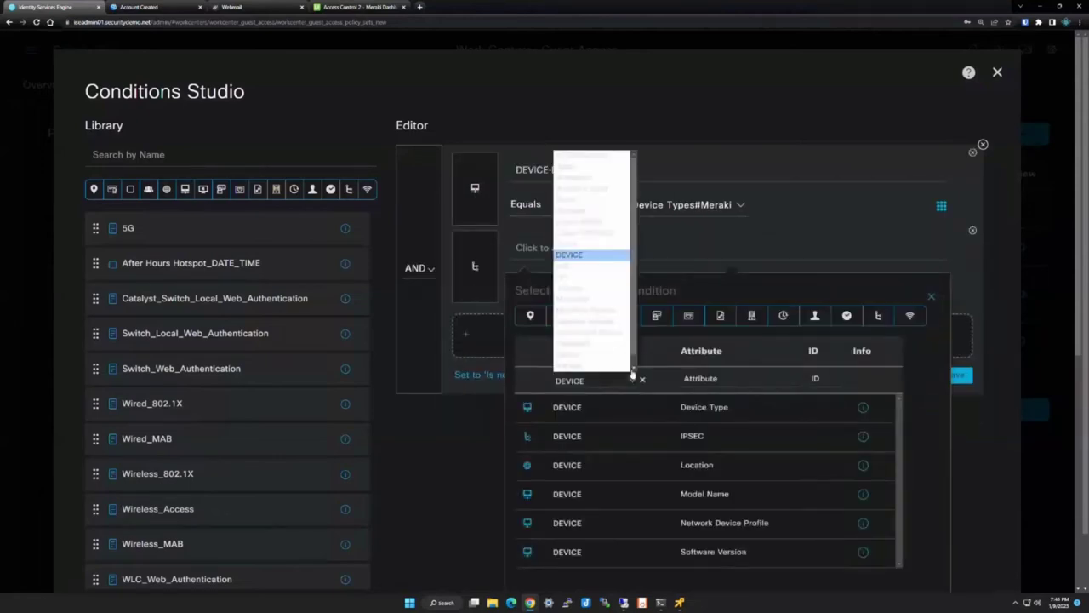
click(583, 356)
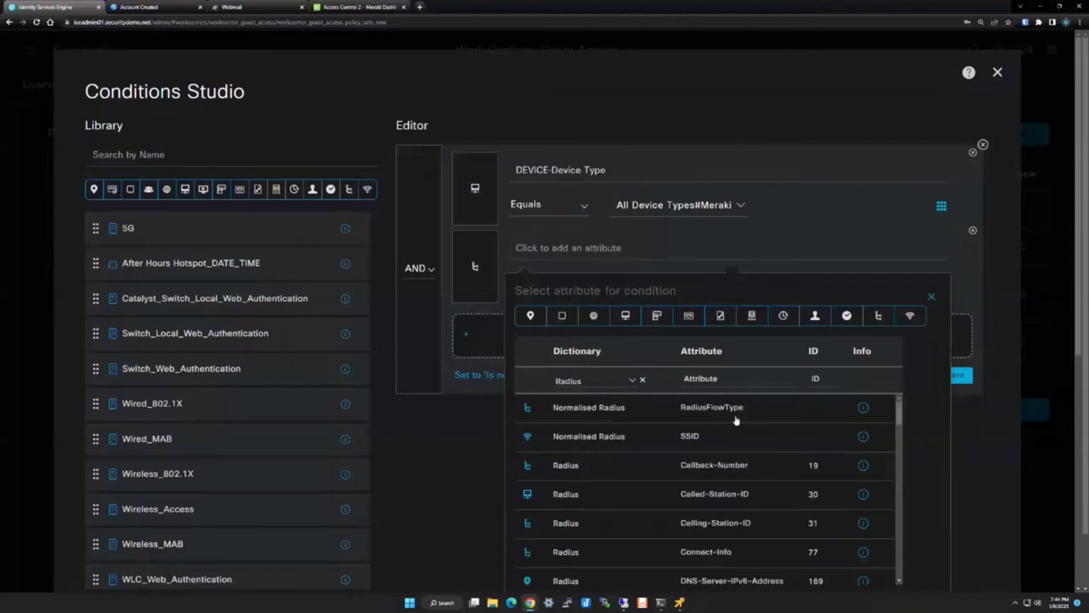
click(709, 494)
click(584, 282)
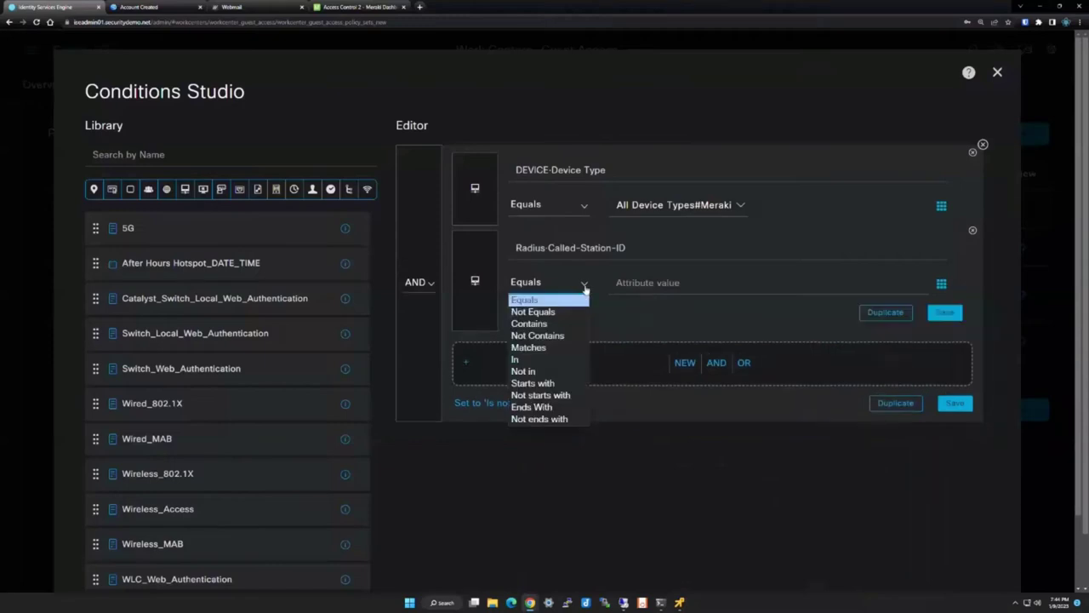
click(546, 408)
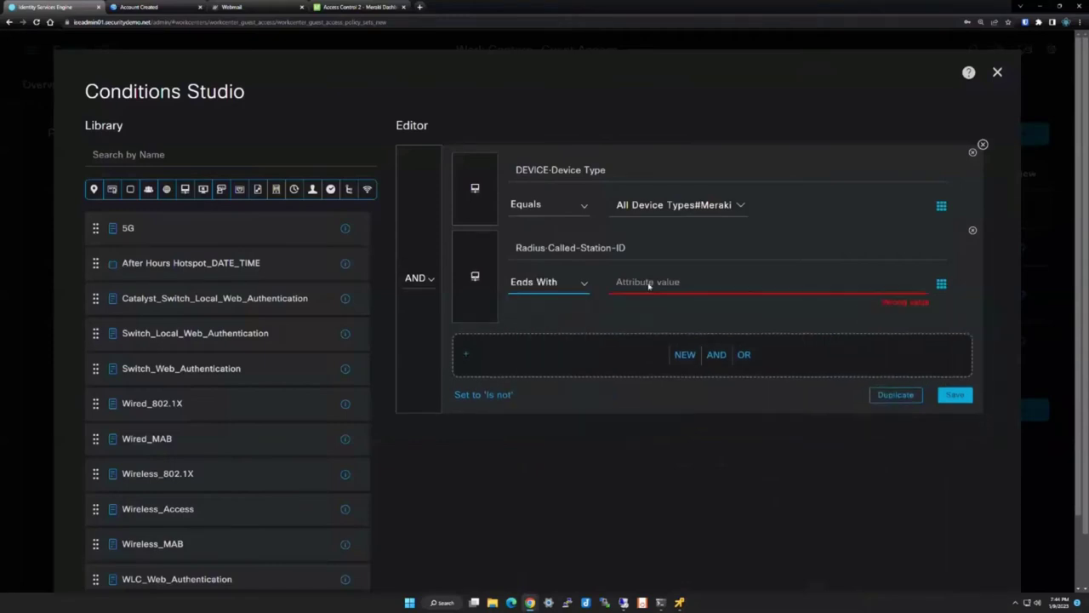
click(649, 282)
text(Gu)
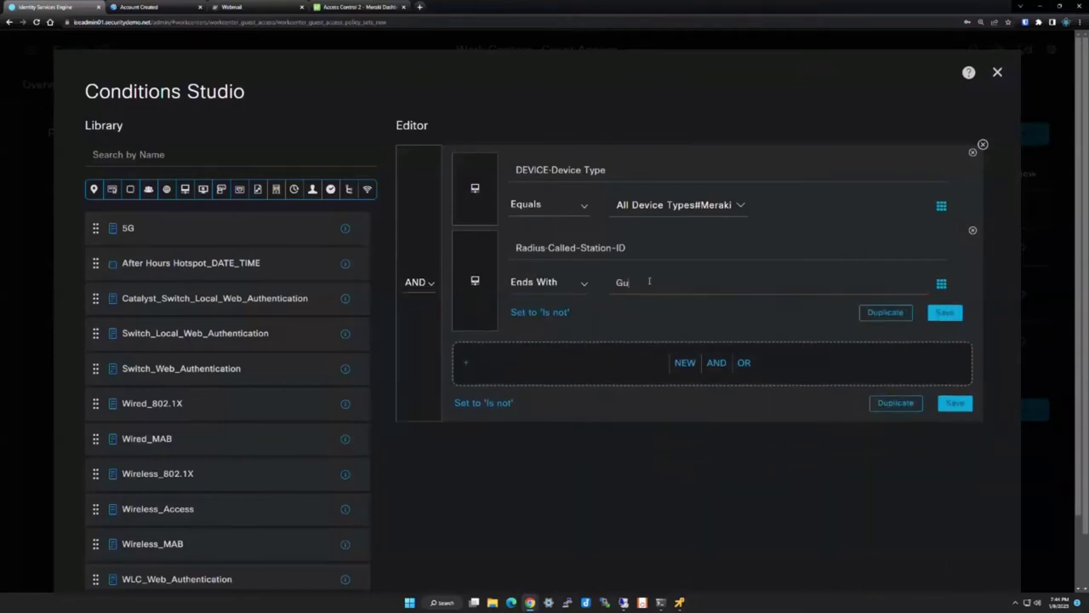
text(est)
click(859, 490)
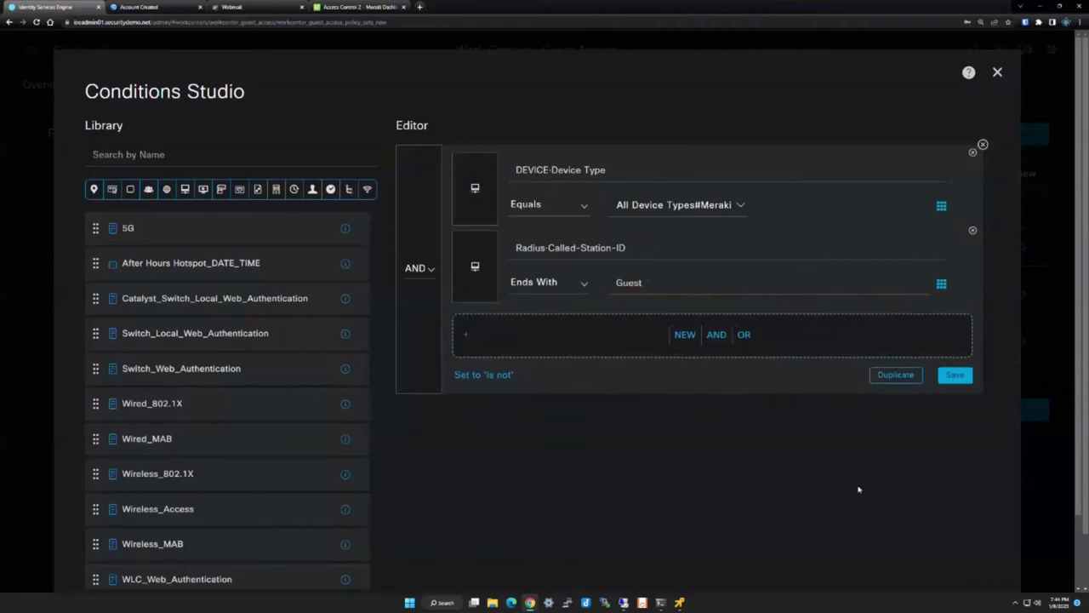
scroll(859, 490, down, 1)
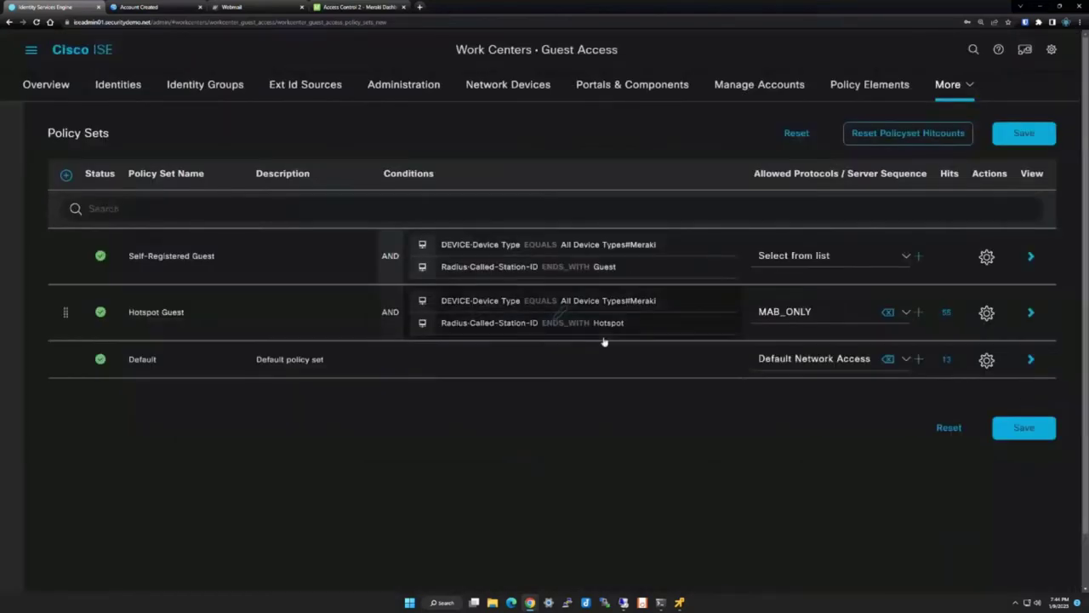
Step: Set the policy set's allowed protocols to MAB_ONLY
click(906, 256)
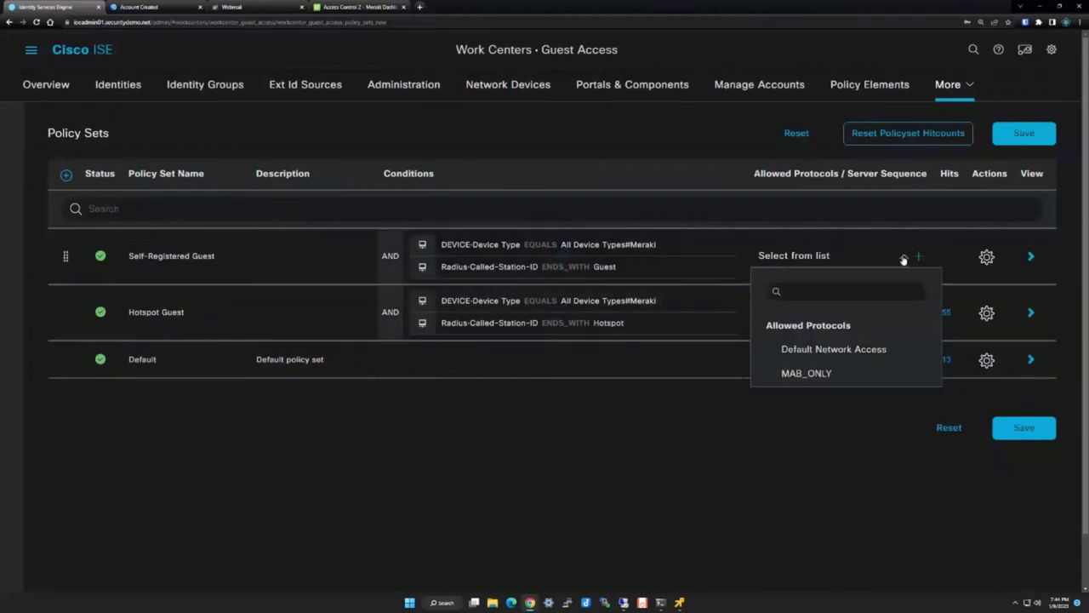
click(807, 374)
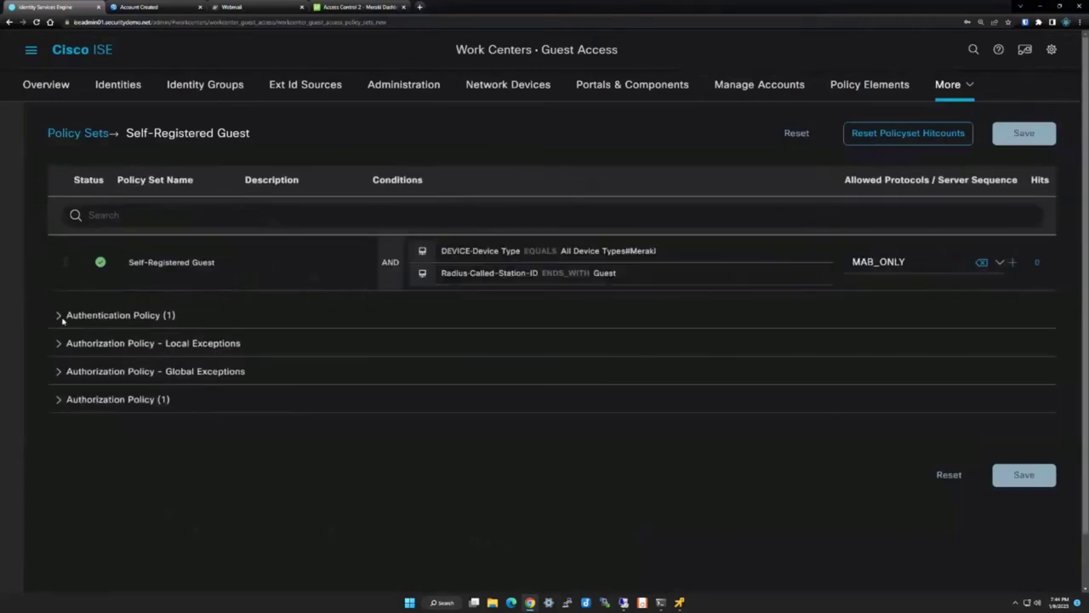
Step: Add an authentication rule named Self-Reg MAB with the Wireless_MAB condition
click(57, 316)
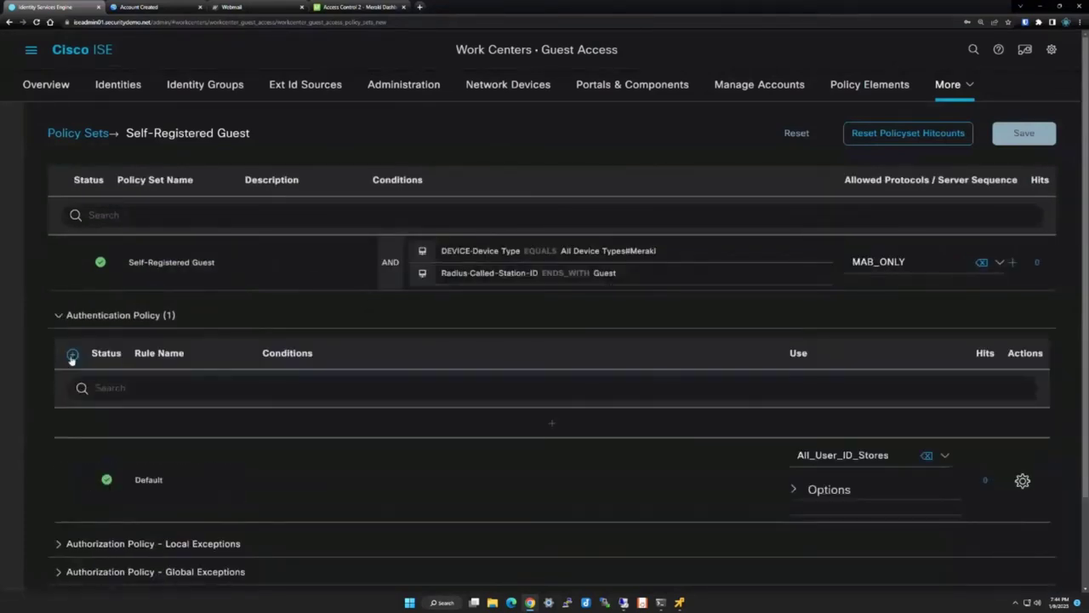
click(73, 353)
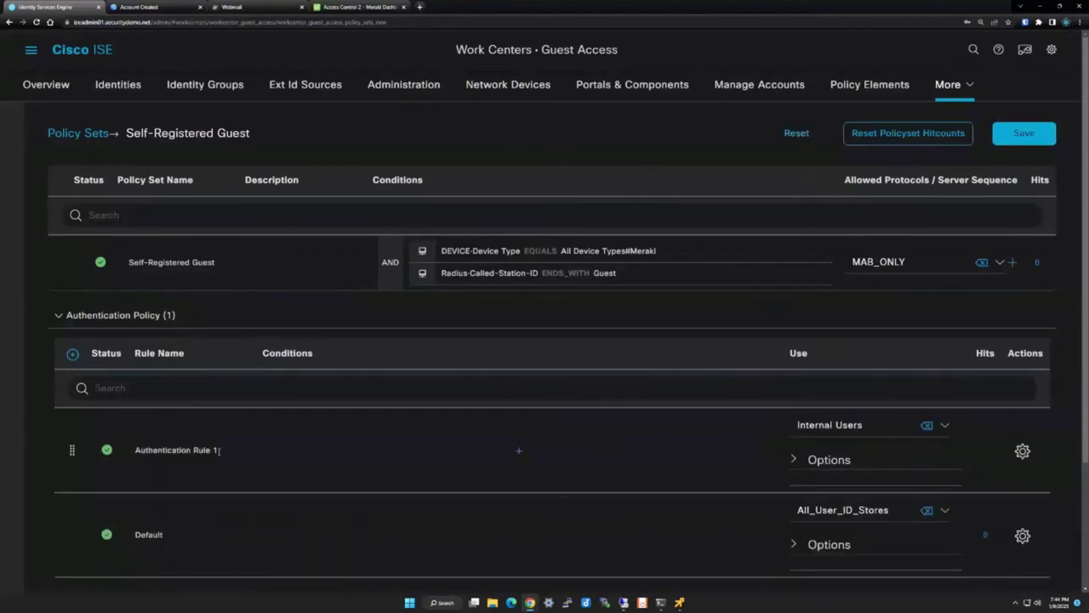
drag(220, 450, 126, 439)
text(Self-Reg MAB)
click(520, 452)
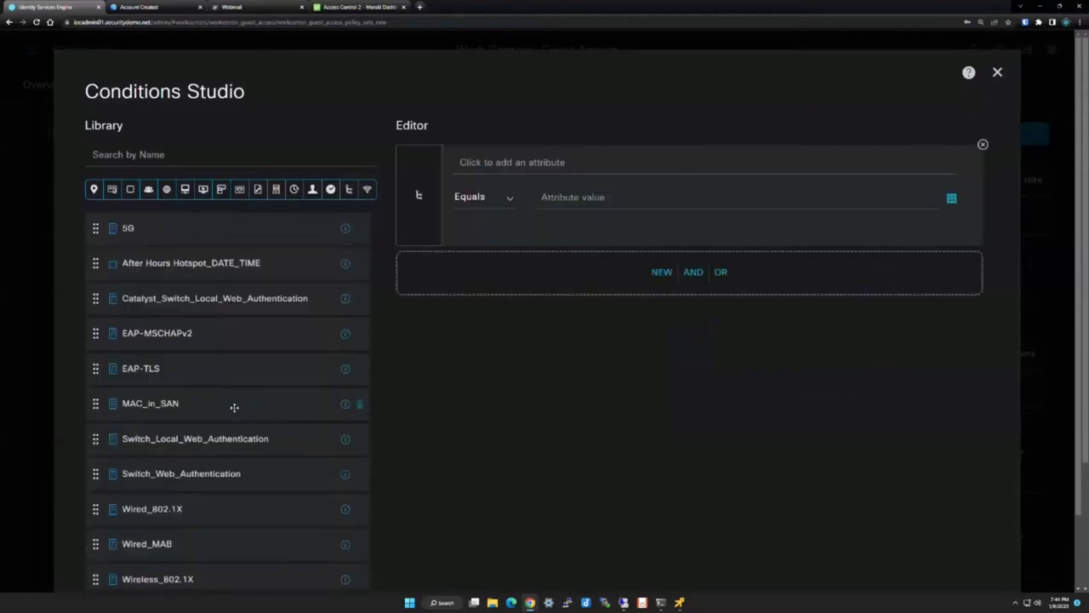
scroll(210, 435, down, 3)
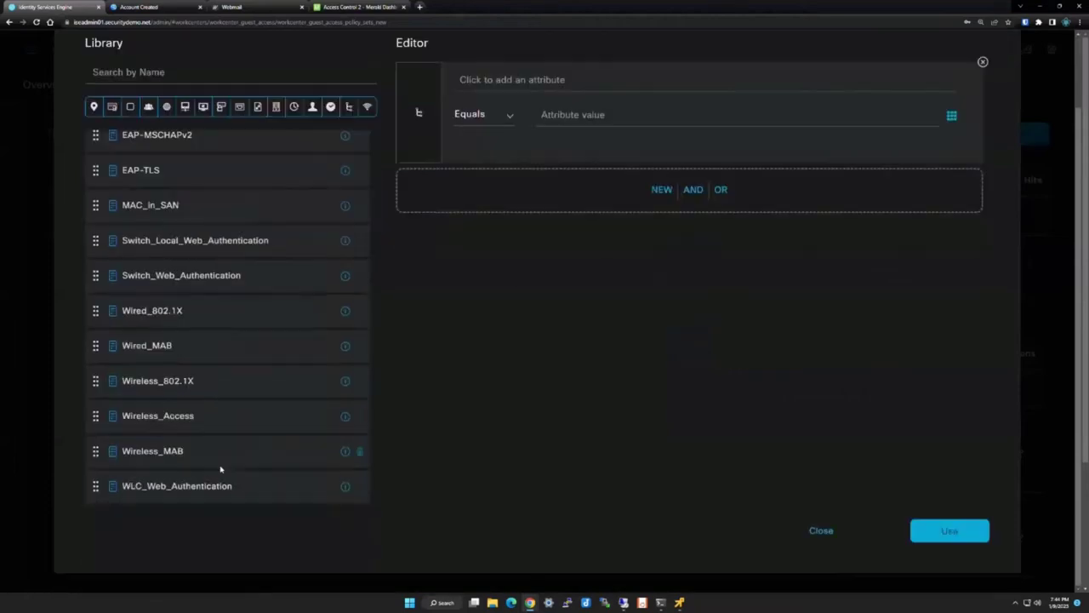
drag(143, 460, 513, 203)
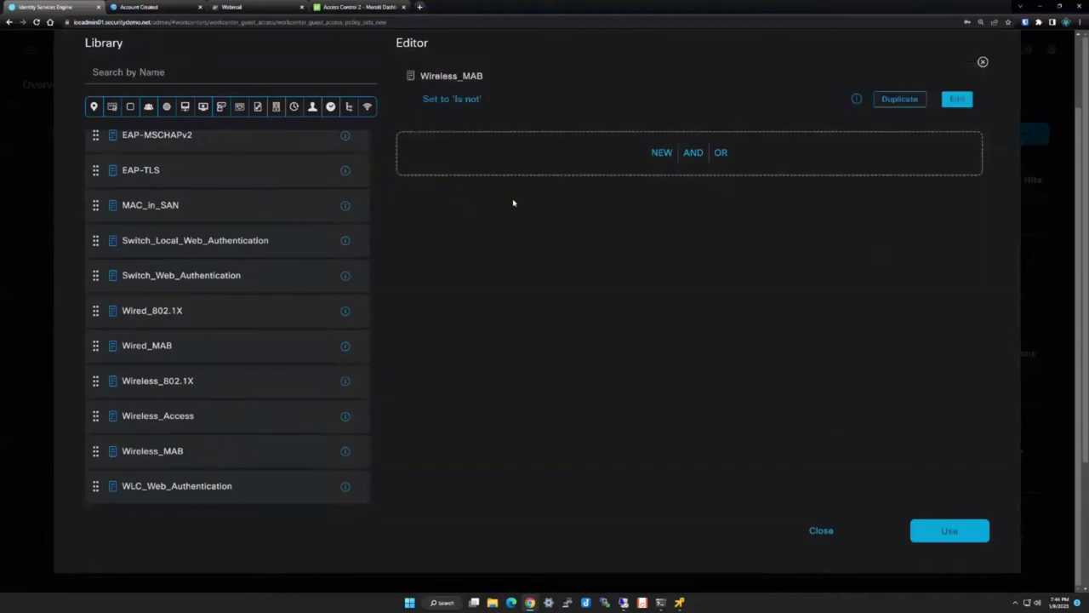
click(947, 532)
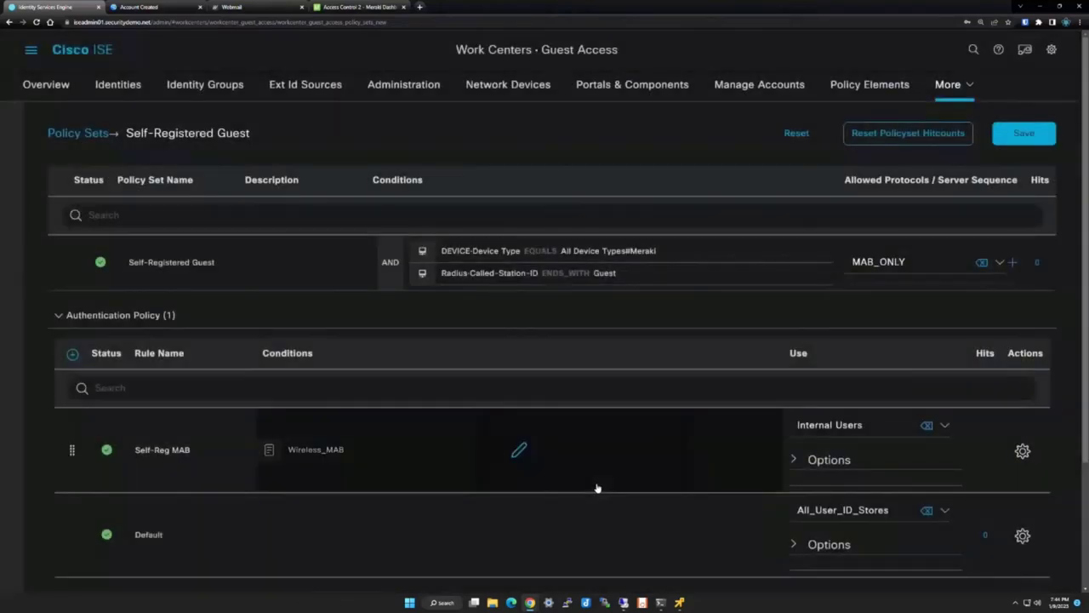
Step: Use Internal Endpoints and set both auth-failure and user-not-found handling to CONTINUE
click(927, 420)
click(875, 323)
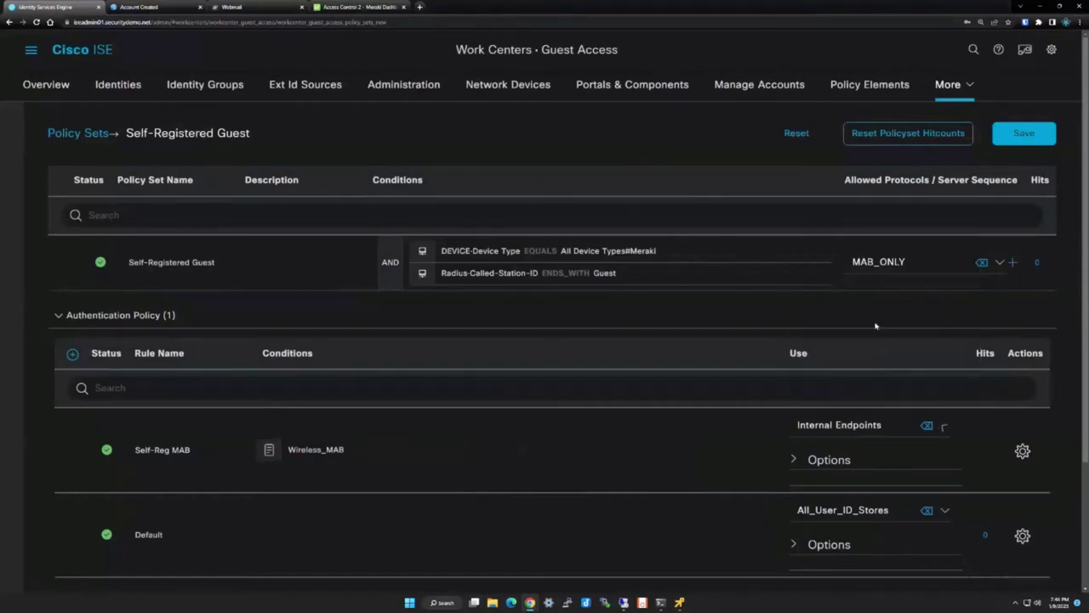
click(793, 459)
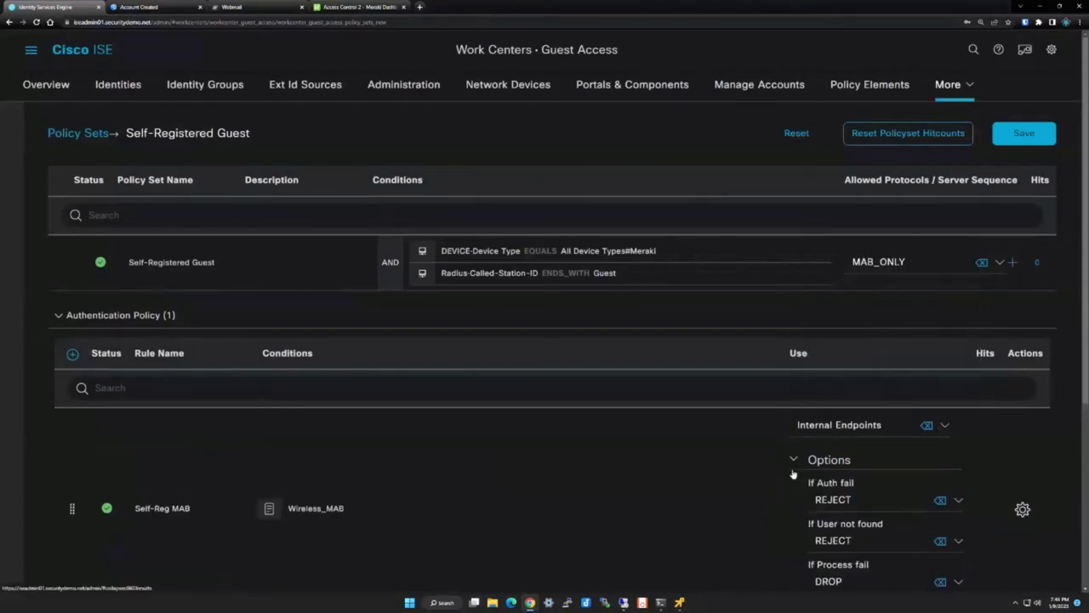
click(956, 501)
click(862, 476)
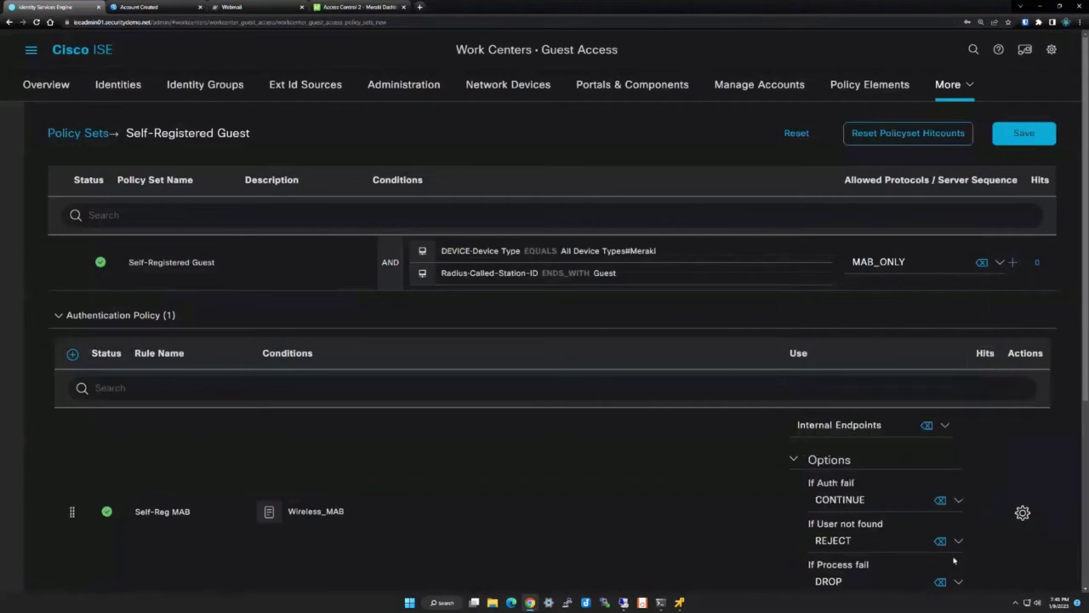
click(957, 541)
click(860, 517)
Step: Add a new authorization rule named Self-Reg Redirect
scroll(621, 503, down, 3)
scroll(43, 473, down, 1)
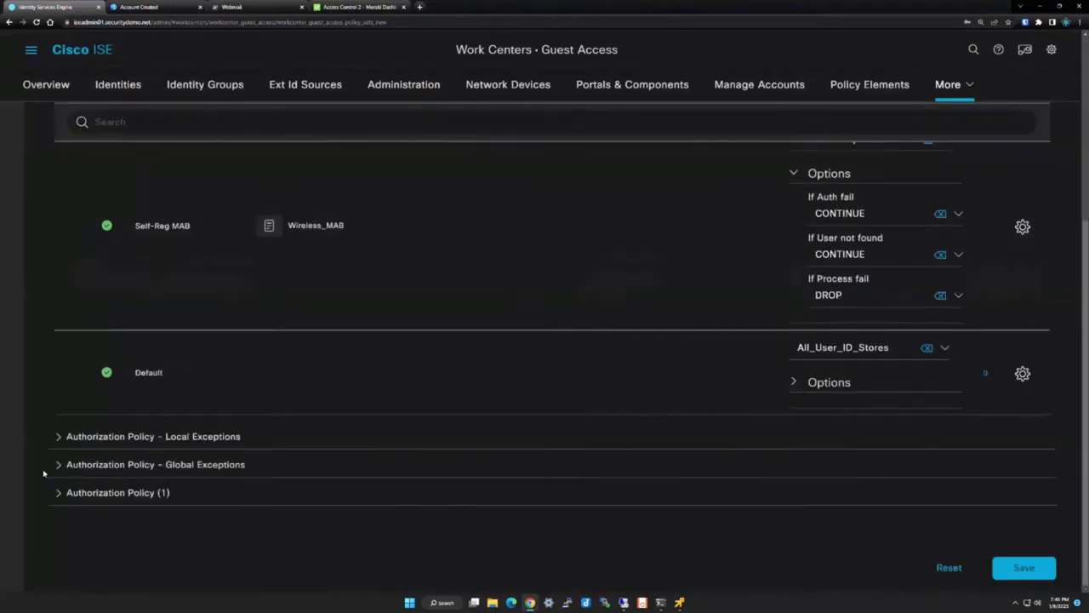
click(59, 494)
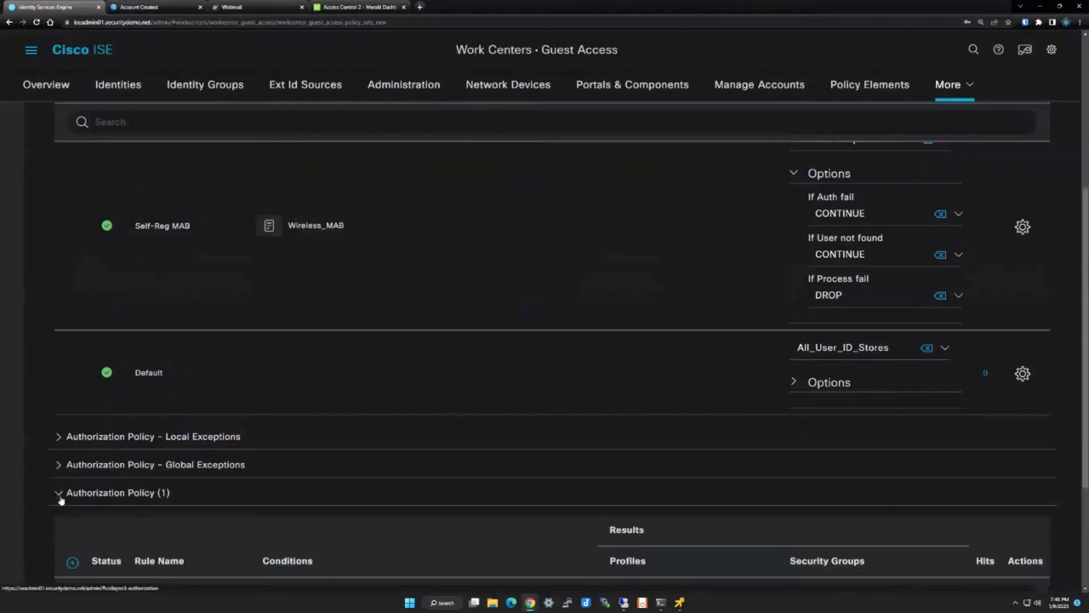
scroll(106, 492, down, 1)
scroll(107, 492, down, 1)
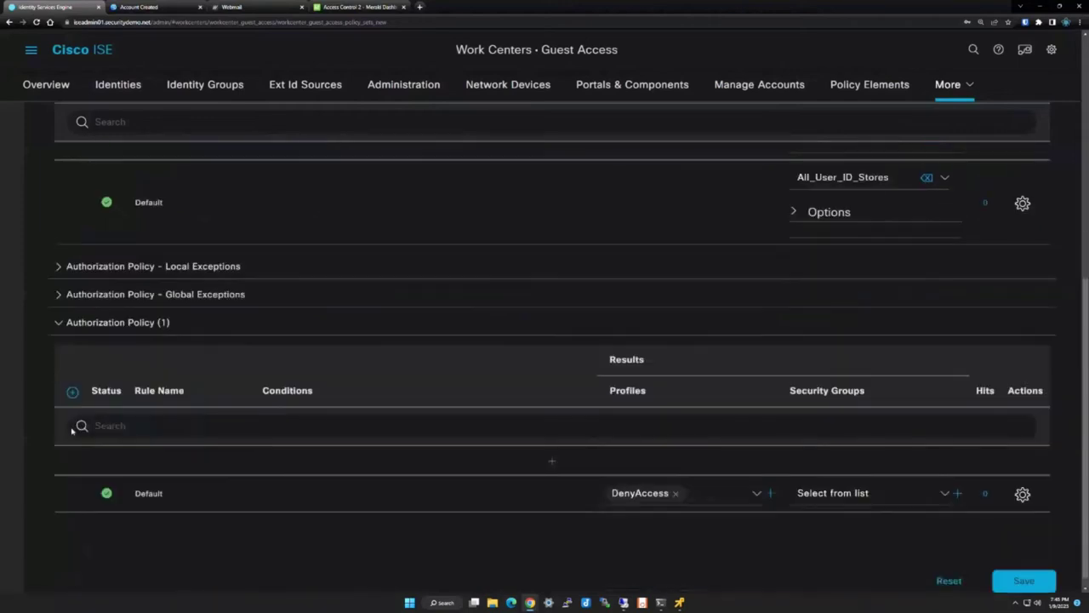
click(72, 392)
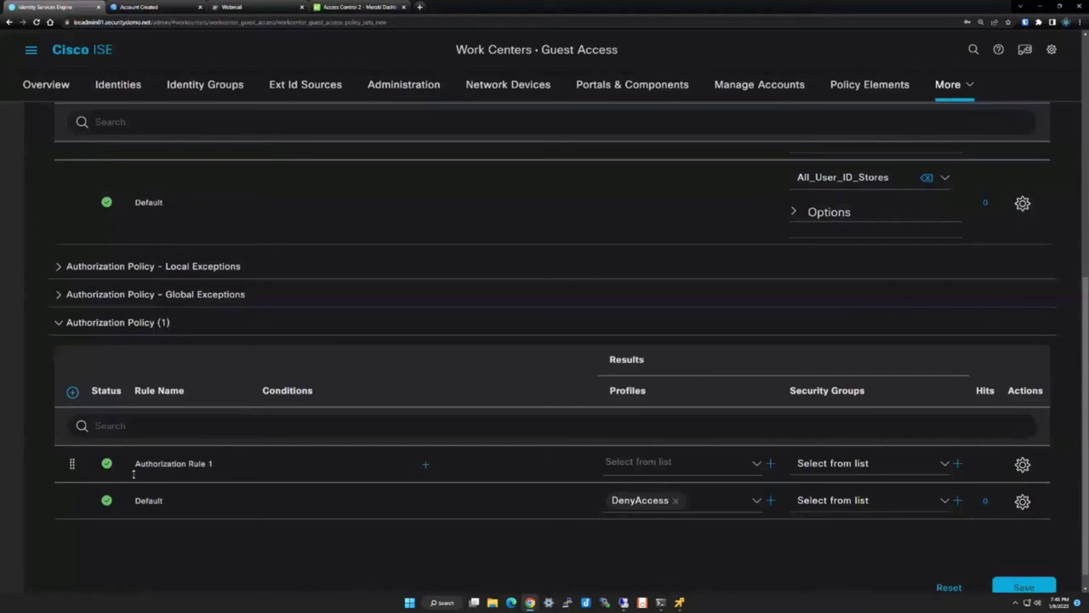
double_click(210, 463)
drag(212, 463, 133, 465)
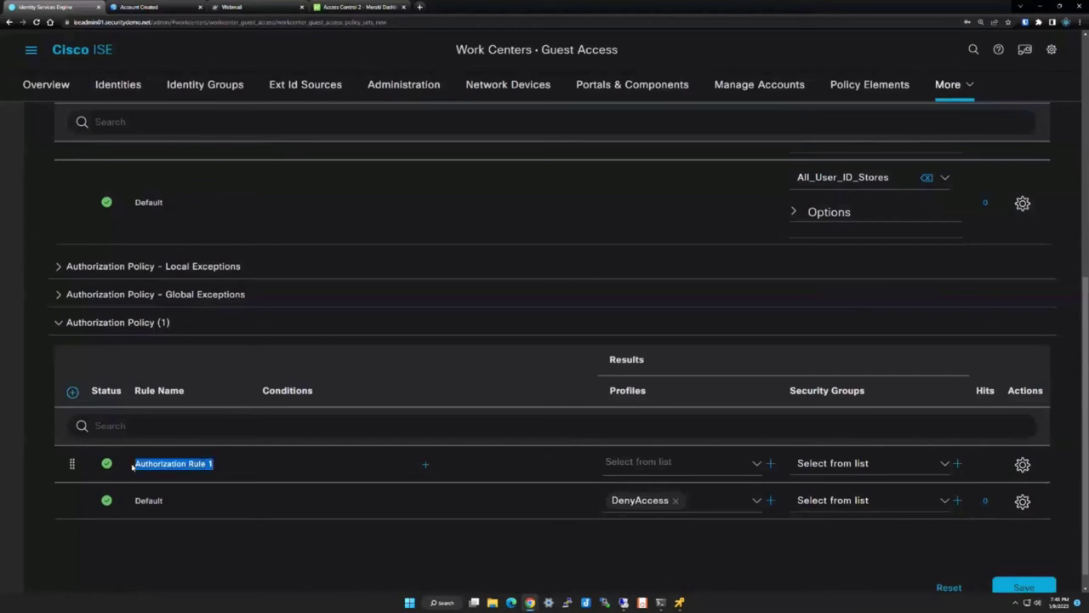
text(Se)
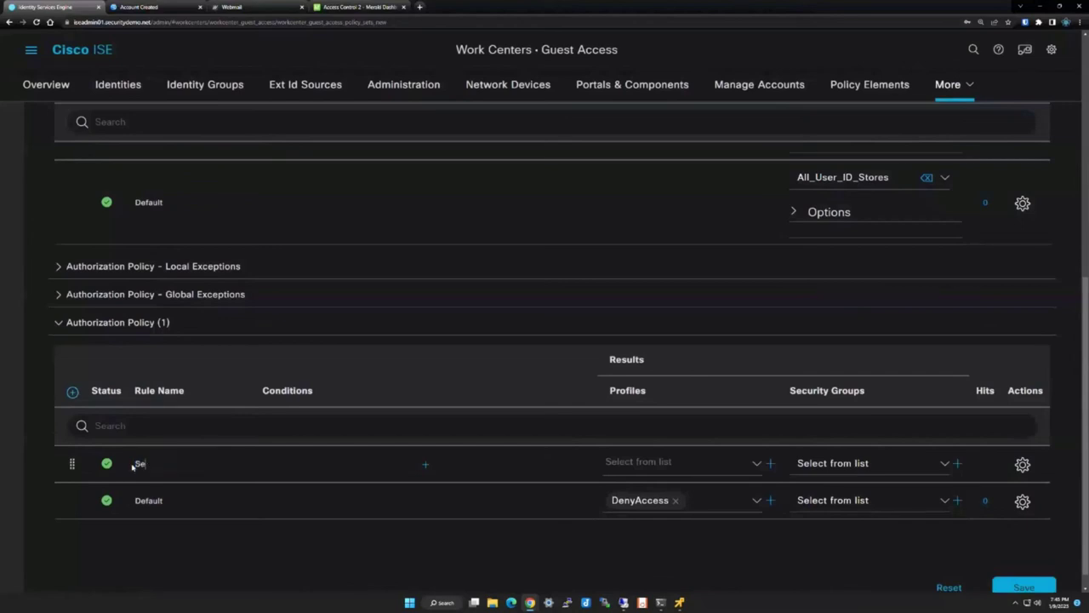
text(lf-Reg Redirect)
Step: Set the Self-Reg Redirect rule's condition to Wireless_MAB
click(426, 468)
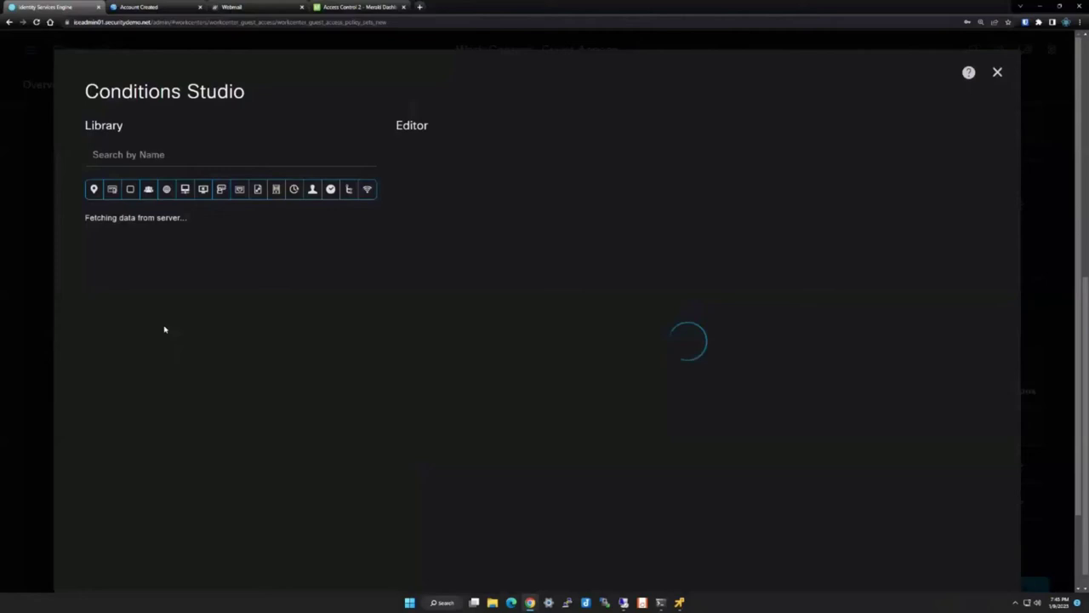
scroll(204, 400, down, 3)
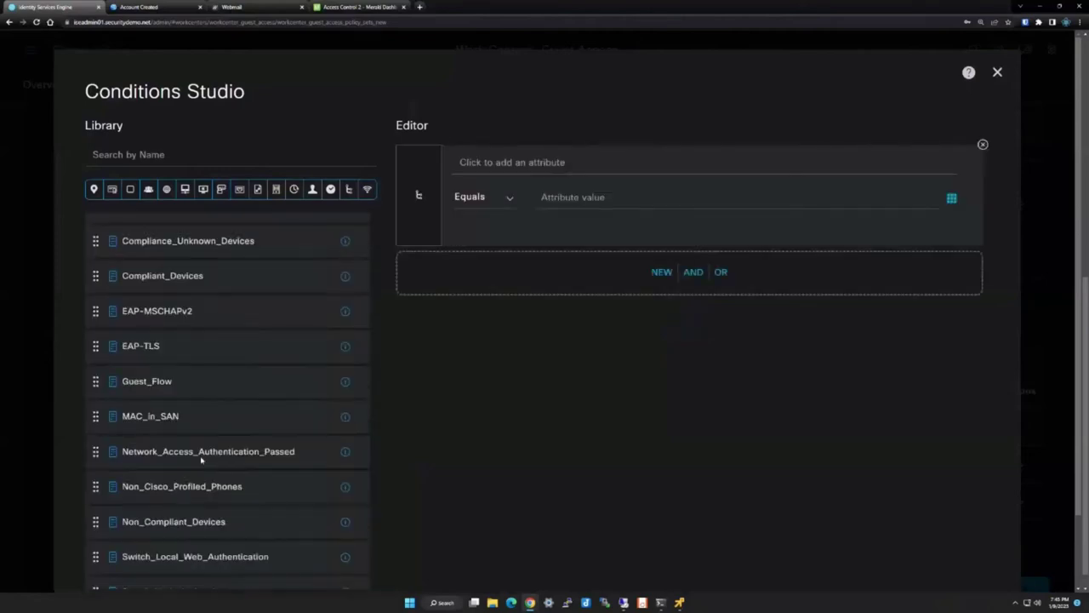
scroll(201, 460, down, 5)
scroll(196, 466, down, 1)
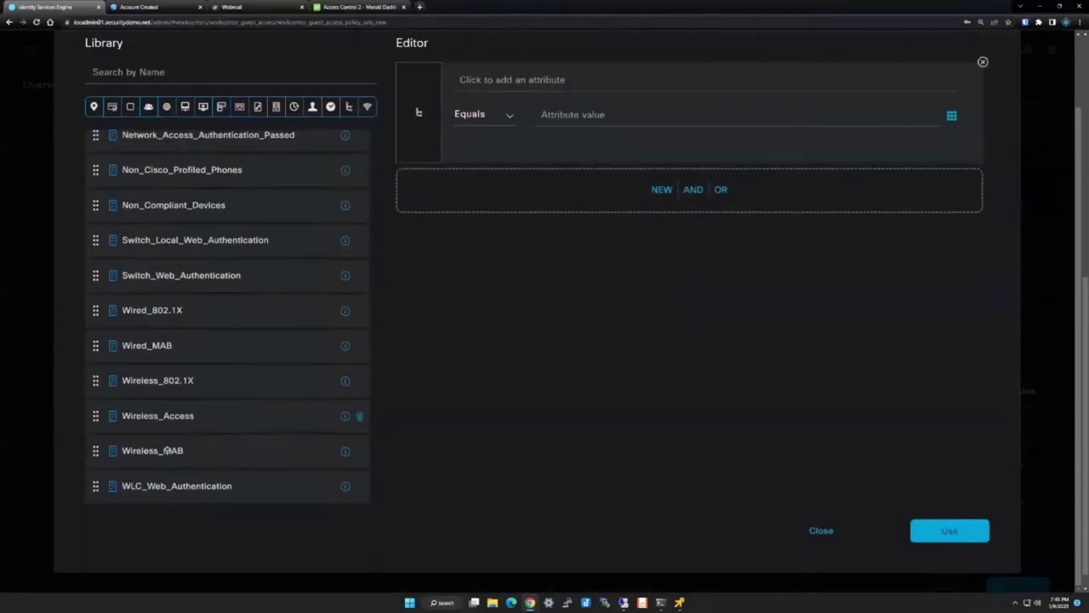
drag(167, 450, 584, 192)
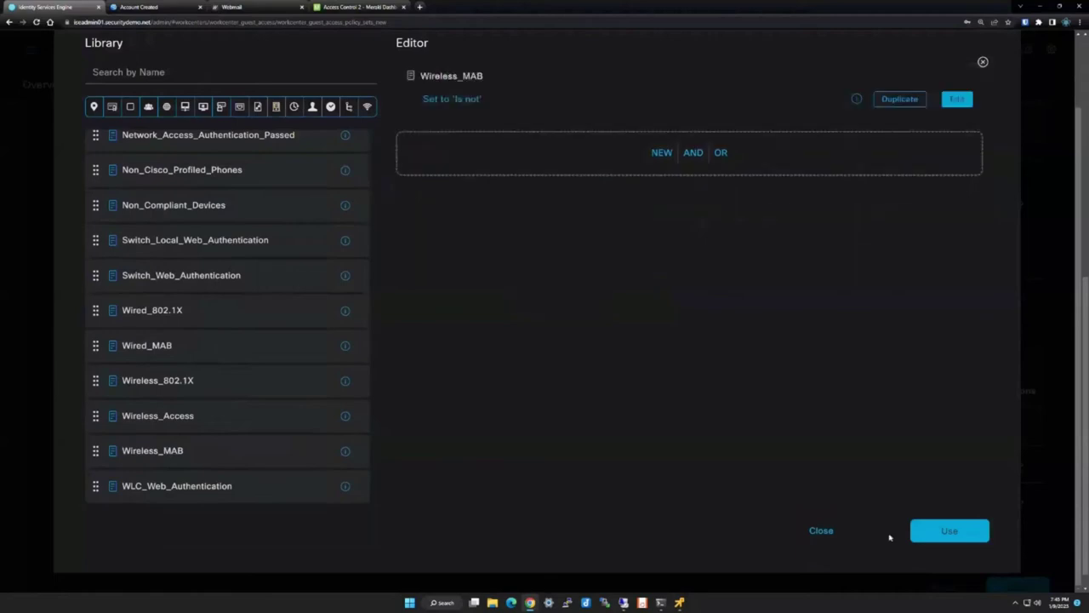
click(947, 530)
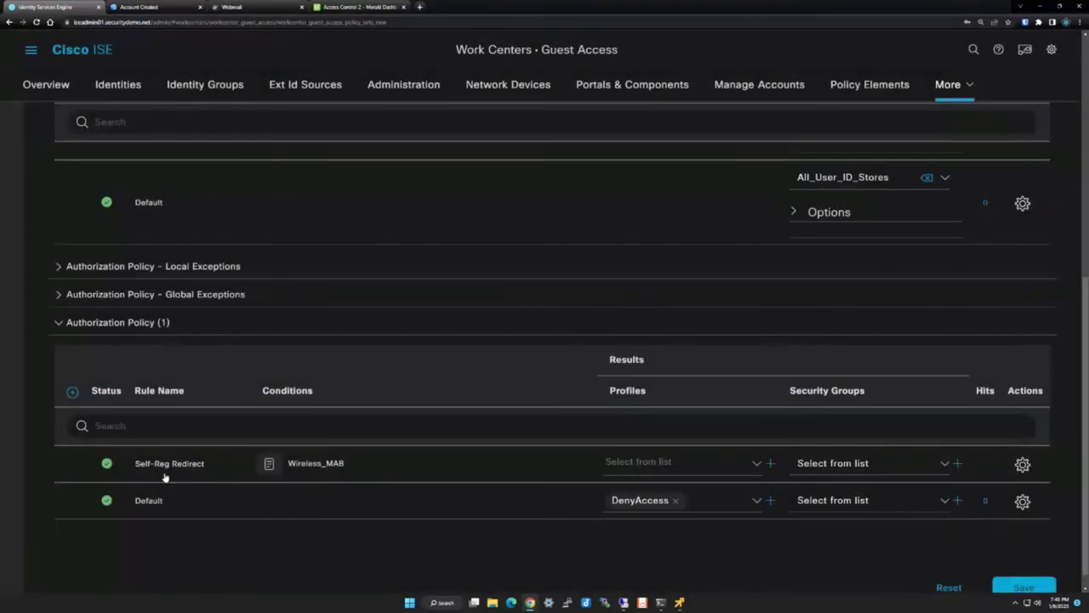
Step: Assign the self_reg_redirect authorization profile to the rule
click(753, 466)
click(754, 467)
scroll(710, 400, down, 1)
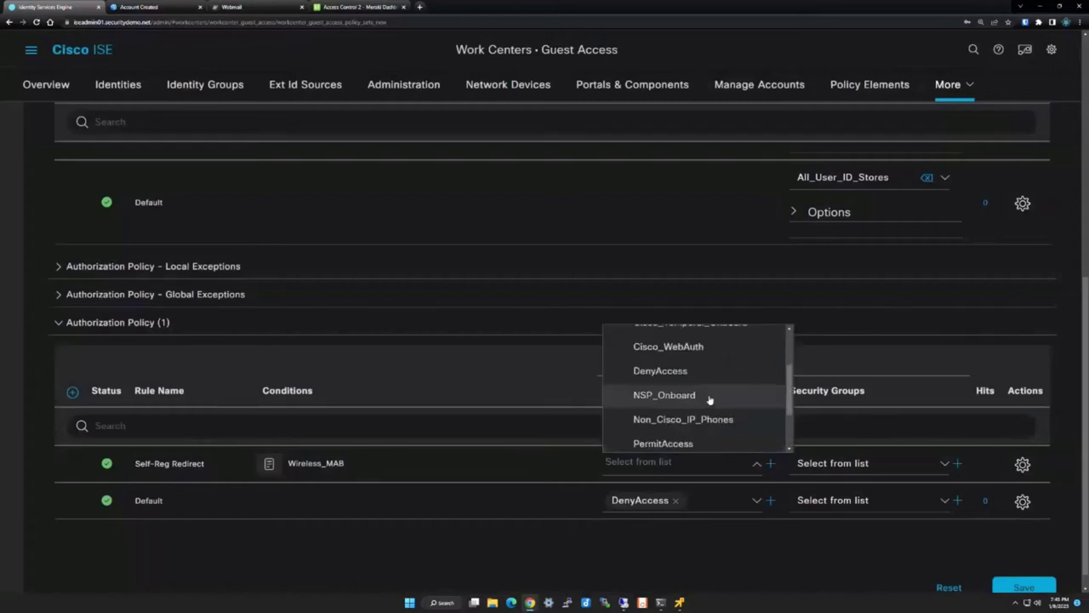
scroll(709, 400, down, 1)
click(671, 439)
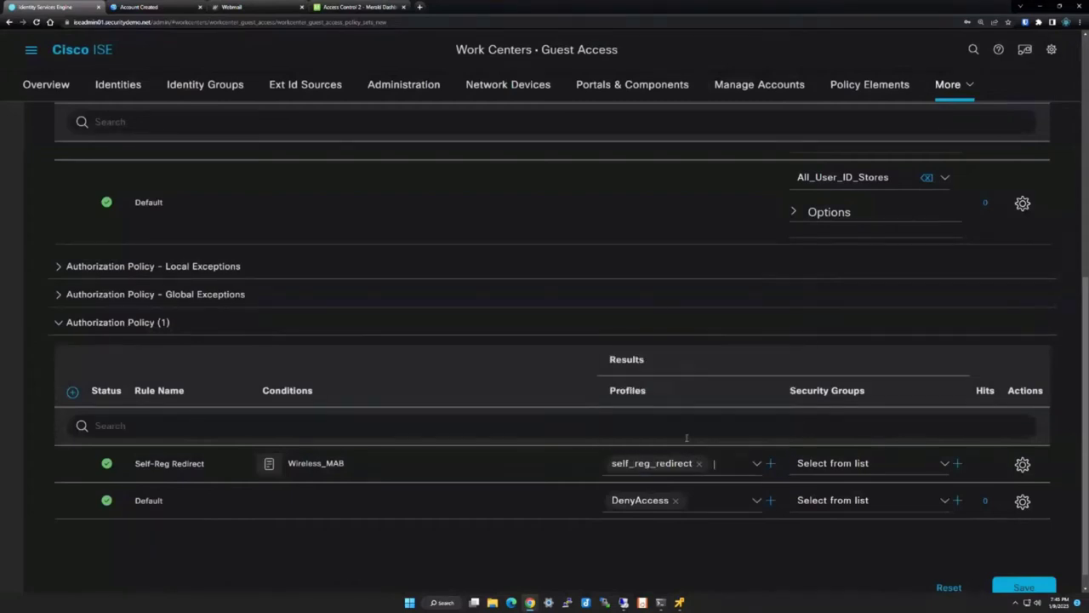
Step: Add a Self-Reg Guest Access rule matching IdentityGroup Name equals Endpoint Identity Groups:GuestEndpoints
click(73, 392)
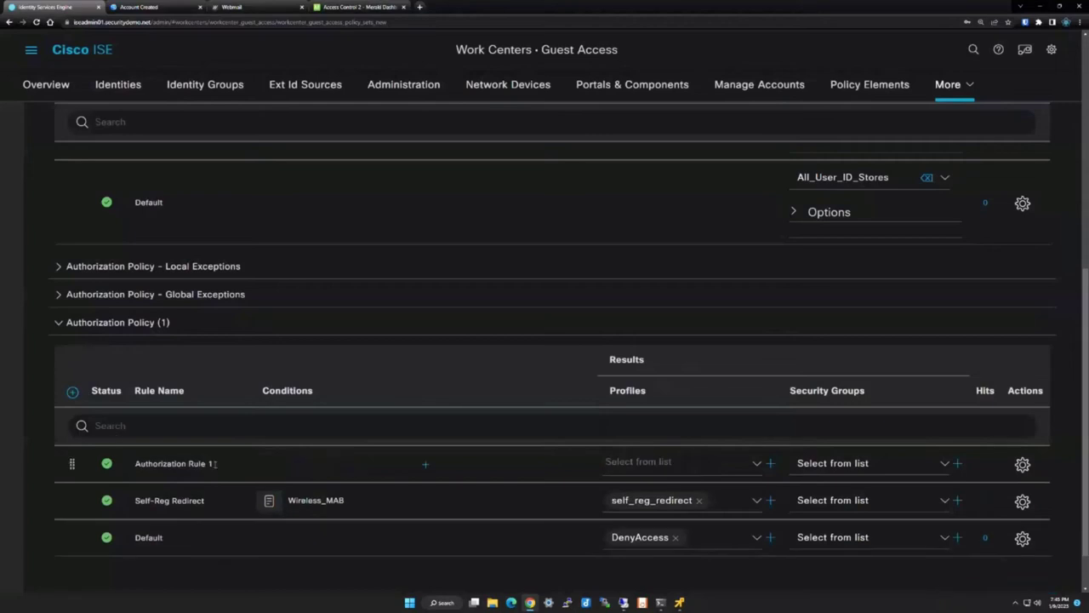
drag(215, 464, 114, 465)
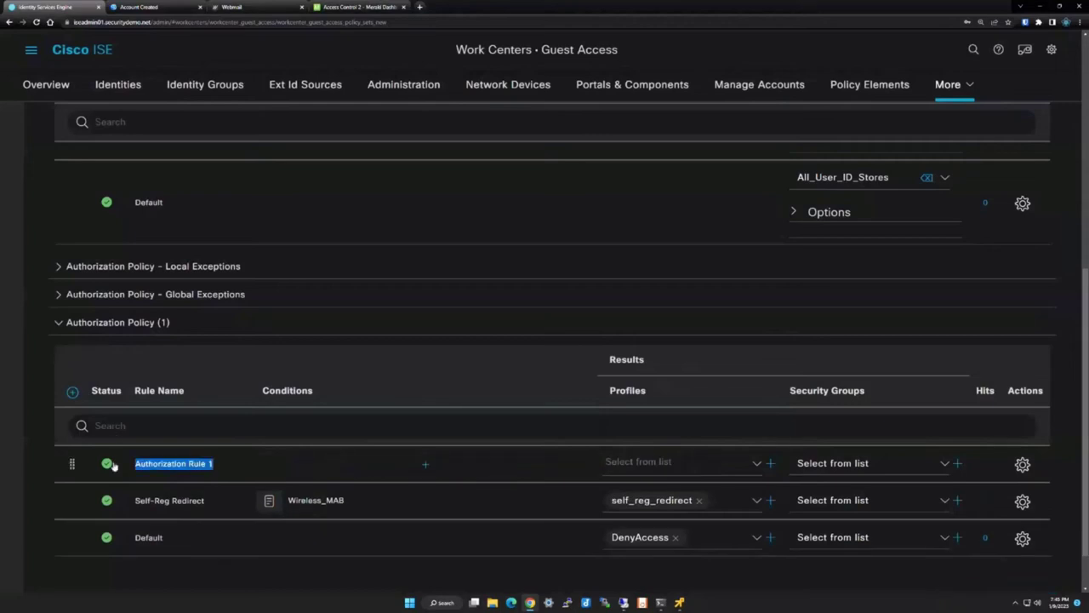
text(Se)
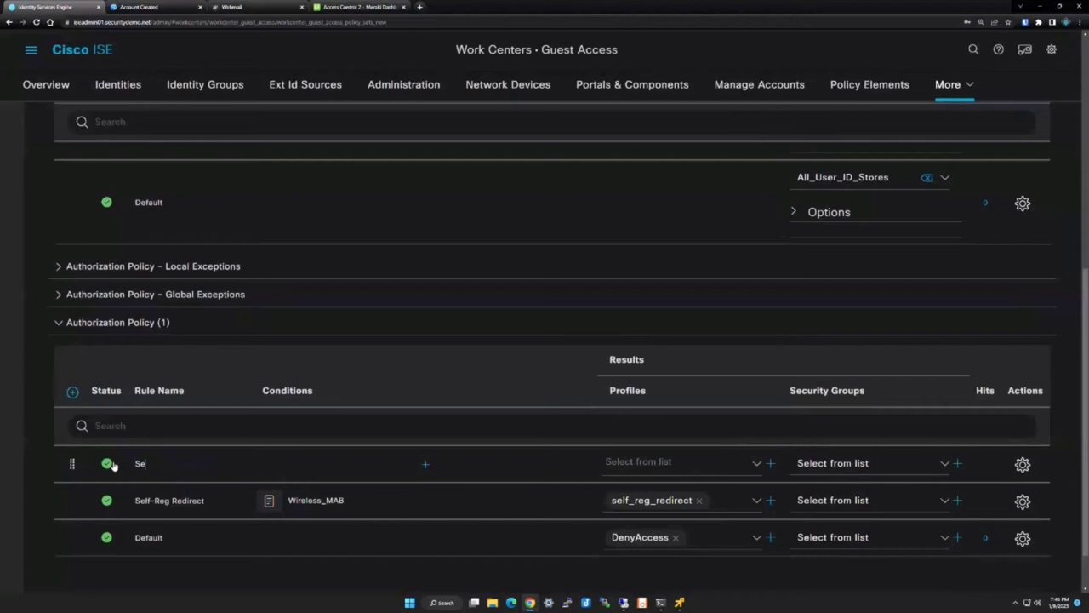
text(lf-Reg Guest Access)
click(423, 465)
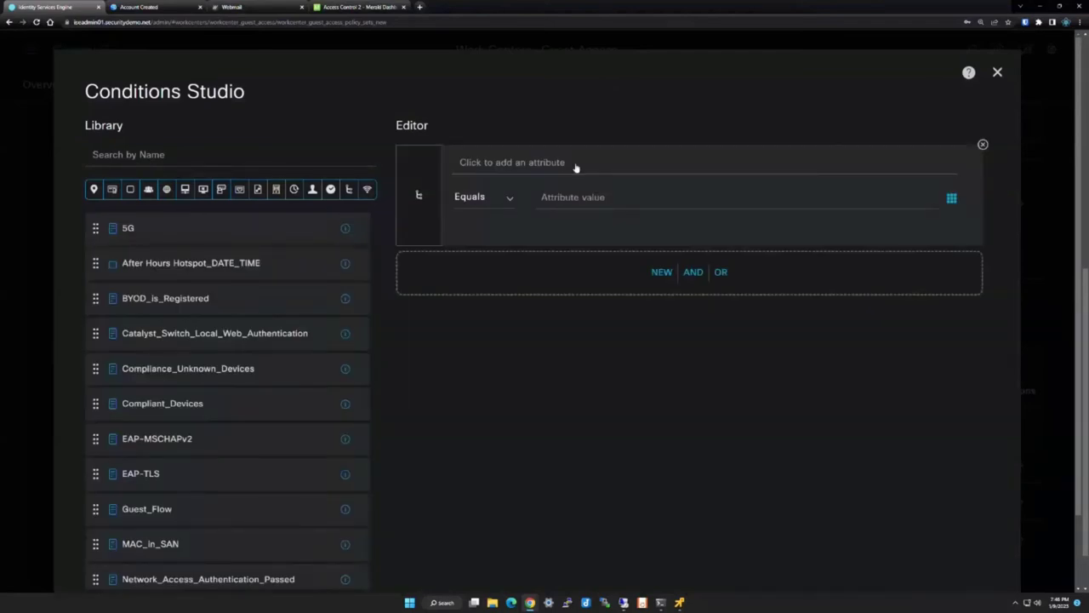
click(568, 166)
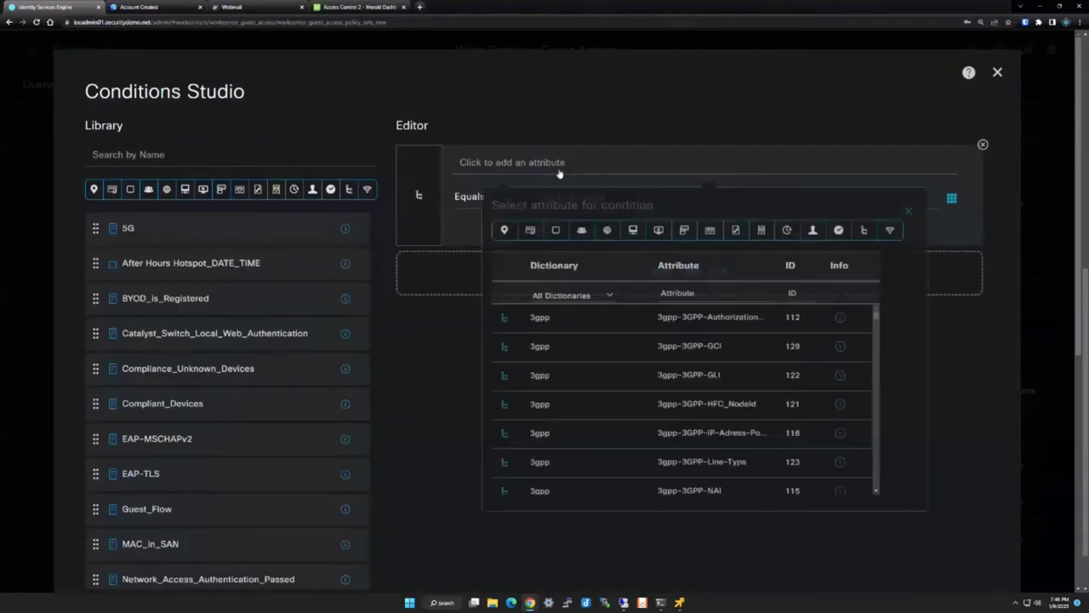
click(610, 295)
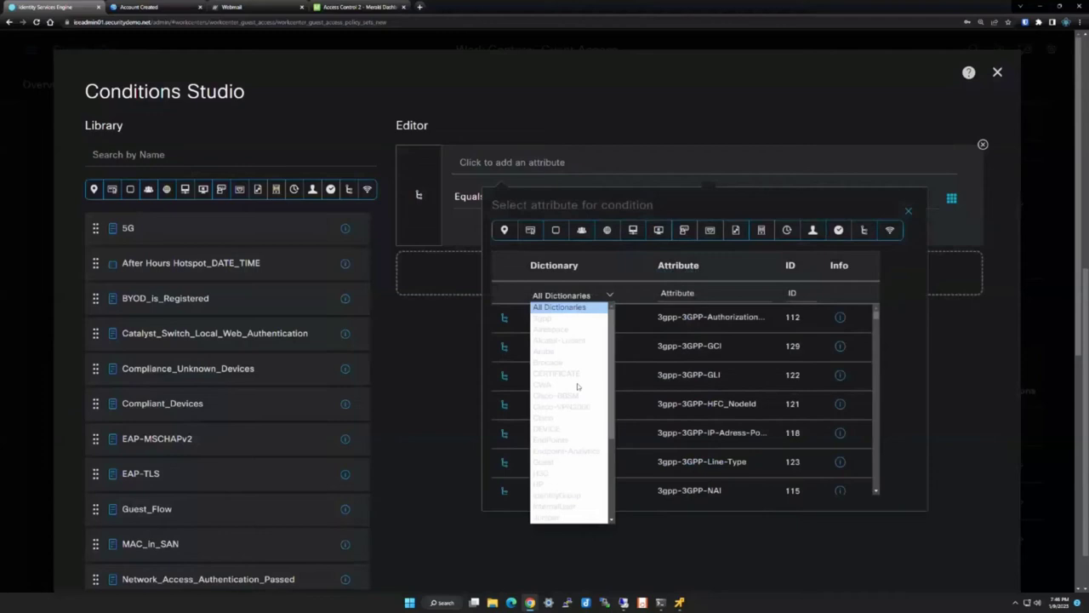
click(569, 495)
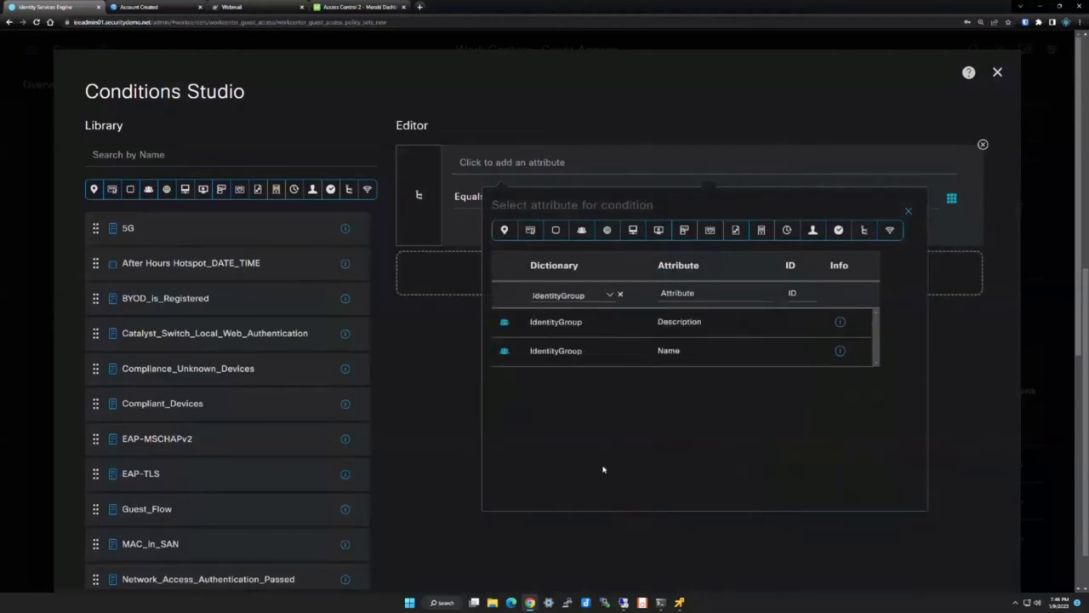
click(670, 351)
click(754, 198)
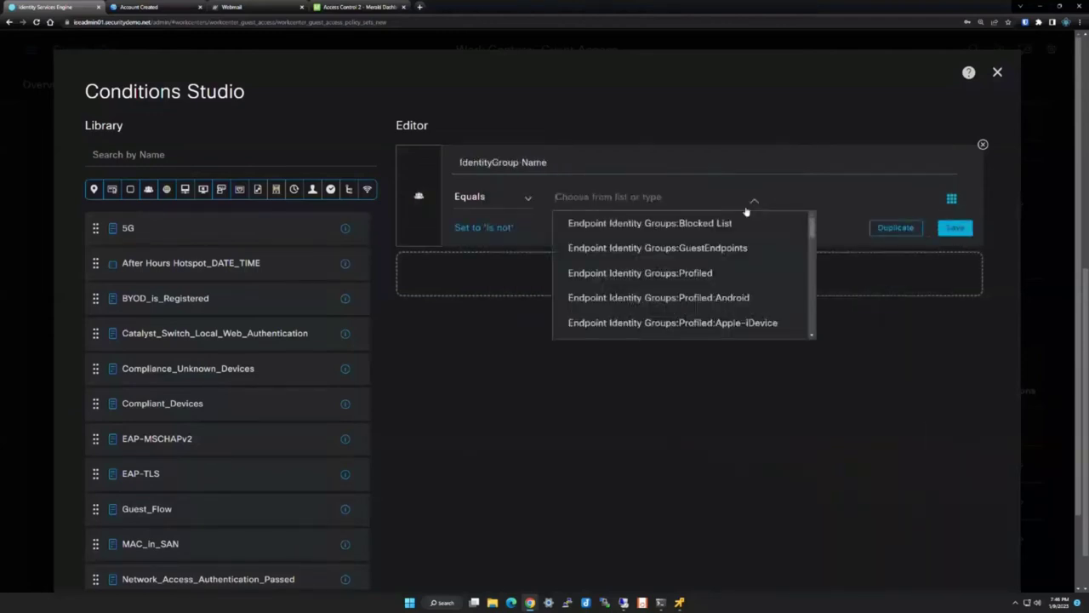
click(711, 249)
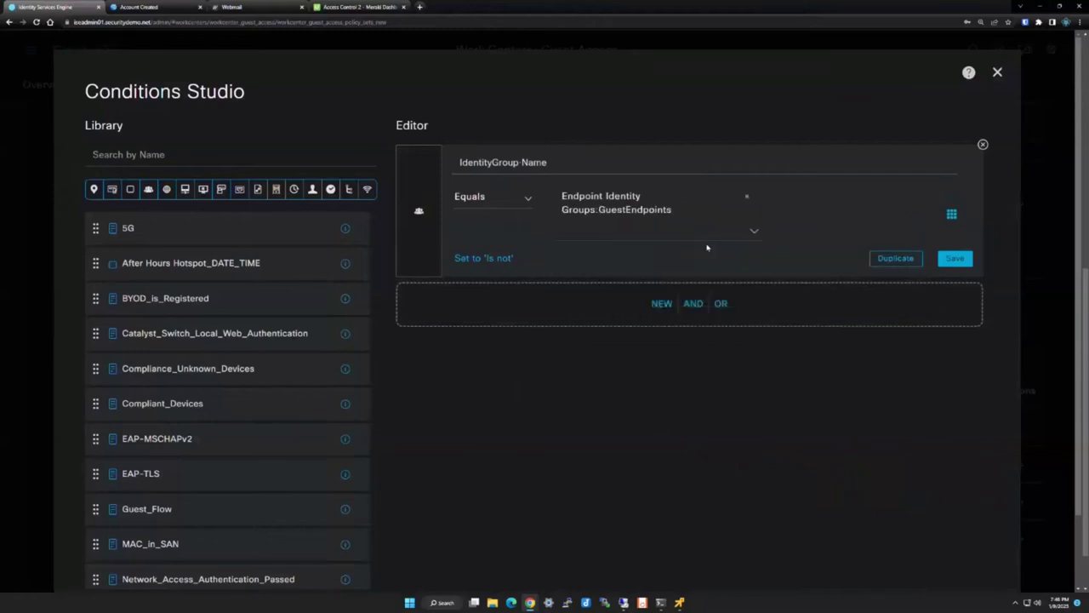
scroll(969, 517, down, 1)
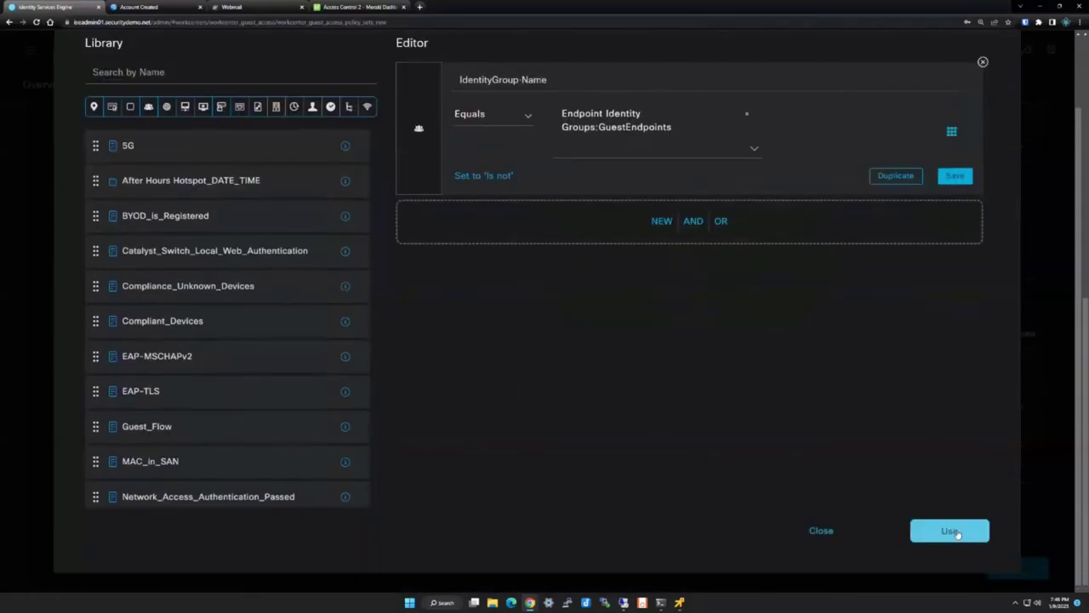
click(950, 531)
Step: Give the rule the guest_access profile and save the policy set
click(756, 407)
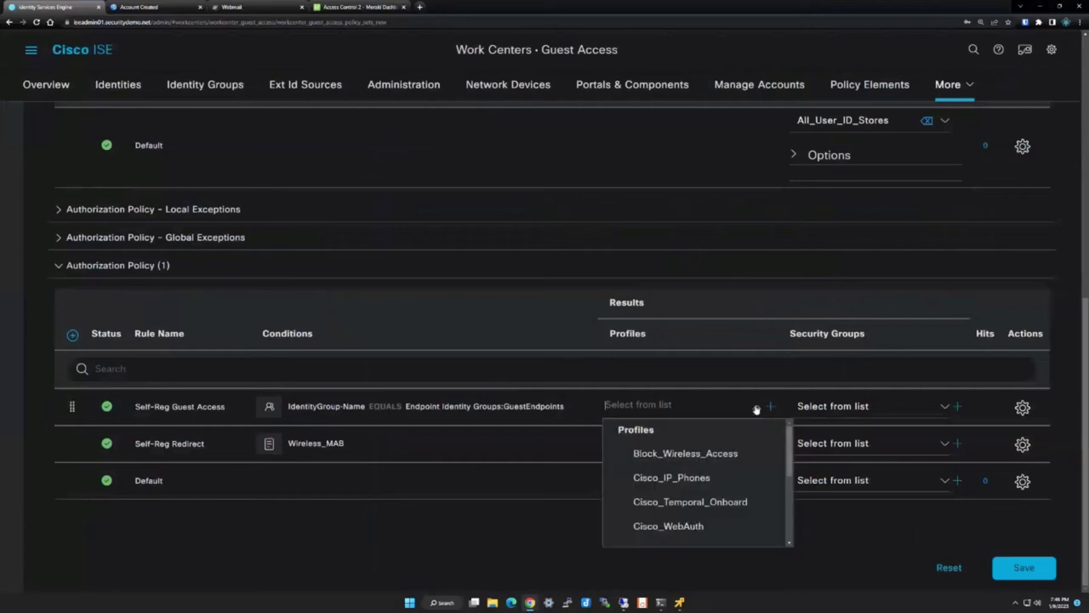
scroll(716, 504, down, 3)
click(668, 520)
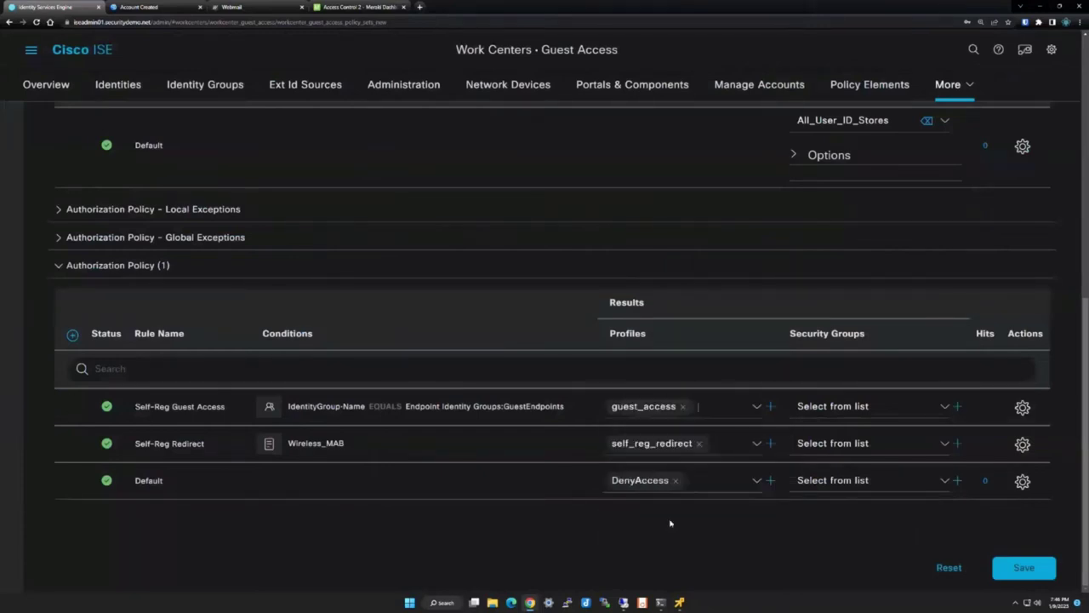
click(1024, 569)
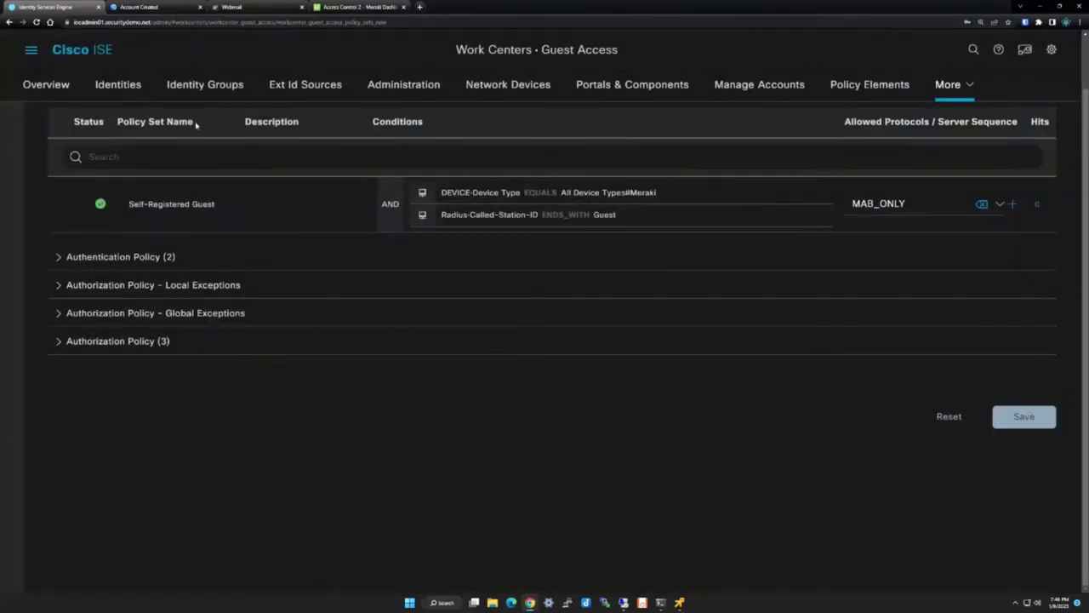
Step: Go to Operations > RADIUS > Live Logs from the main menu
click(31, 52)
click(443, 98)
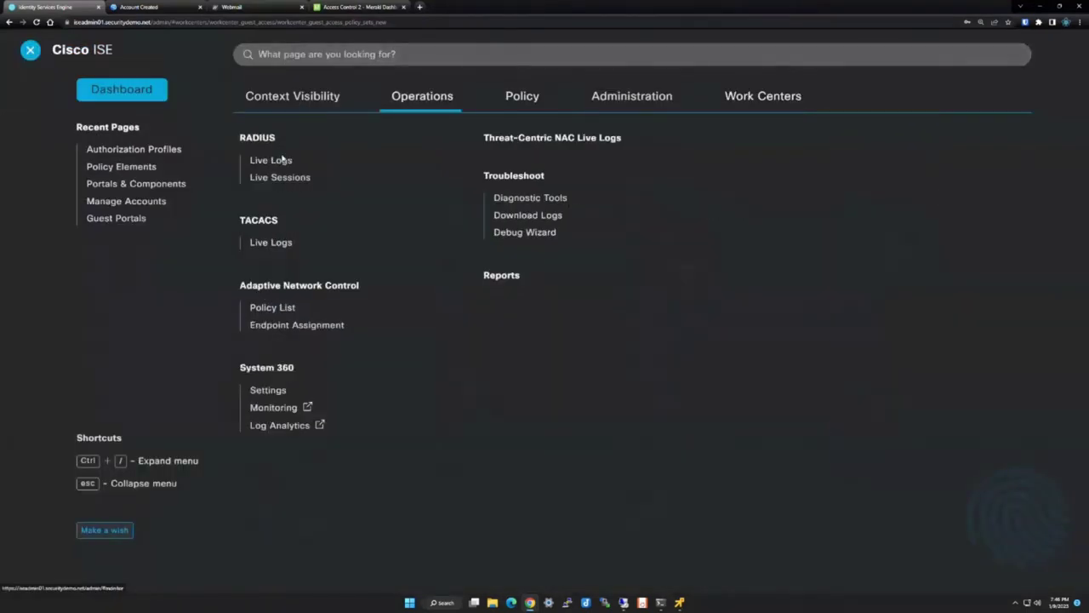
click(272, 160)
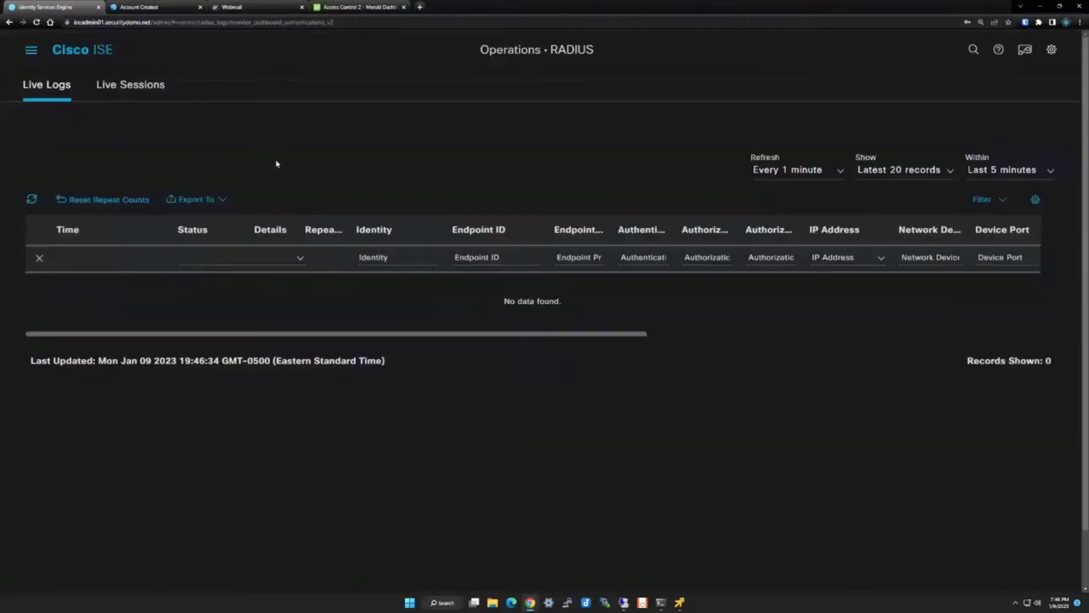
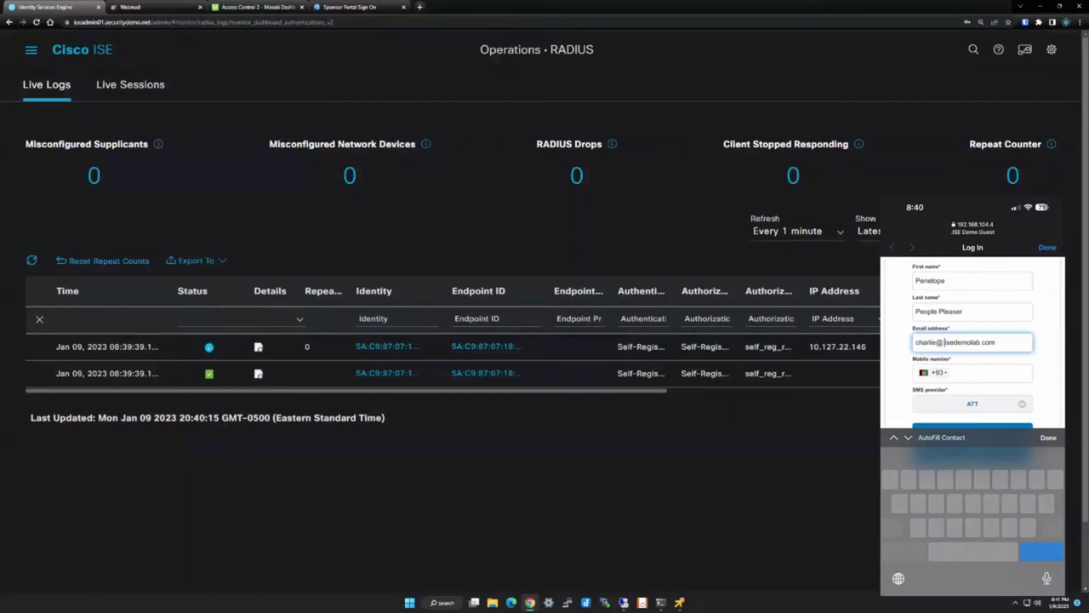
Step: Finish the email, set the mobile number to +1 United States, choose Verizon as SMS provider, and register
text(i)
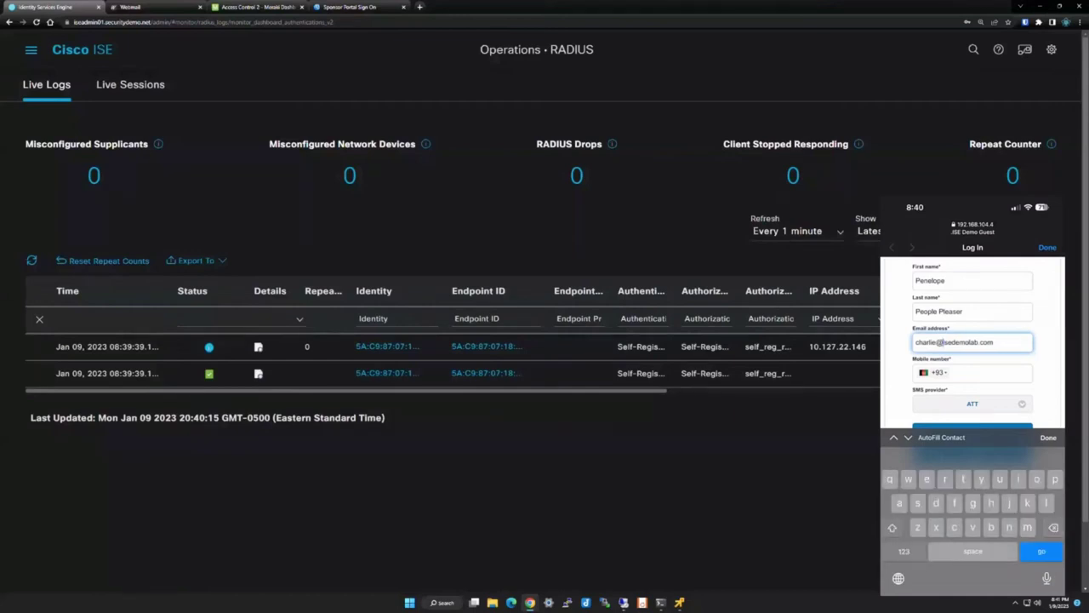
click(973, 372)
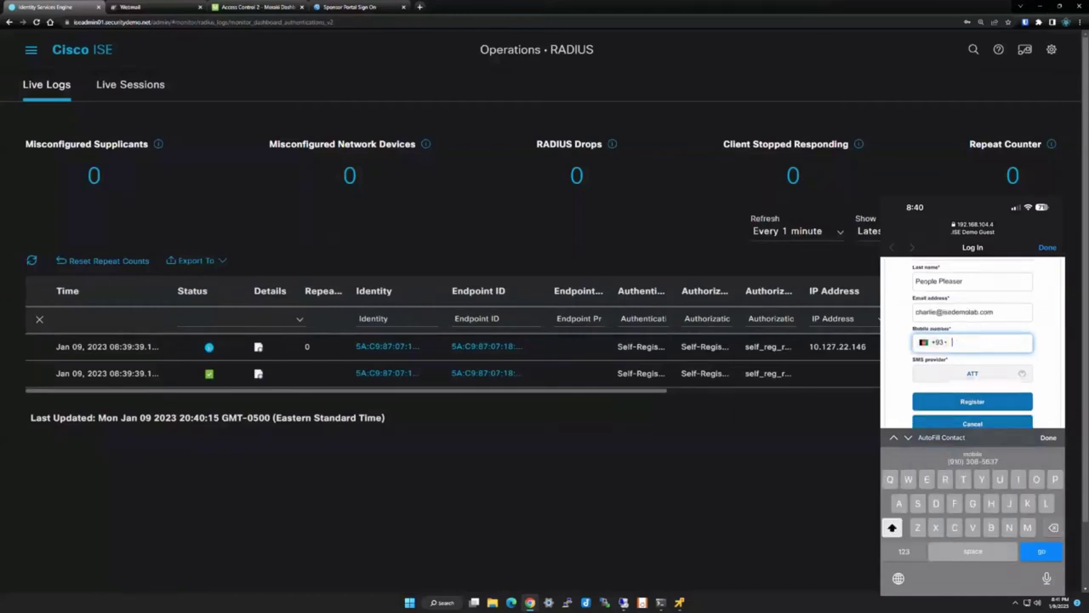
click(928, 343)
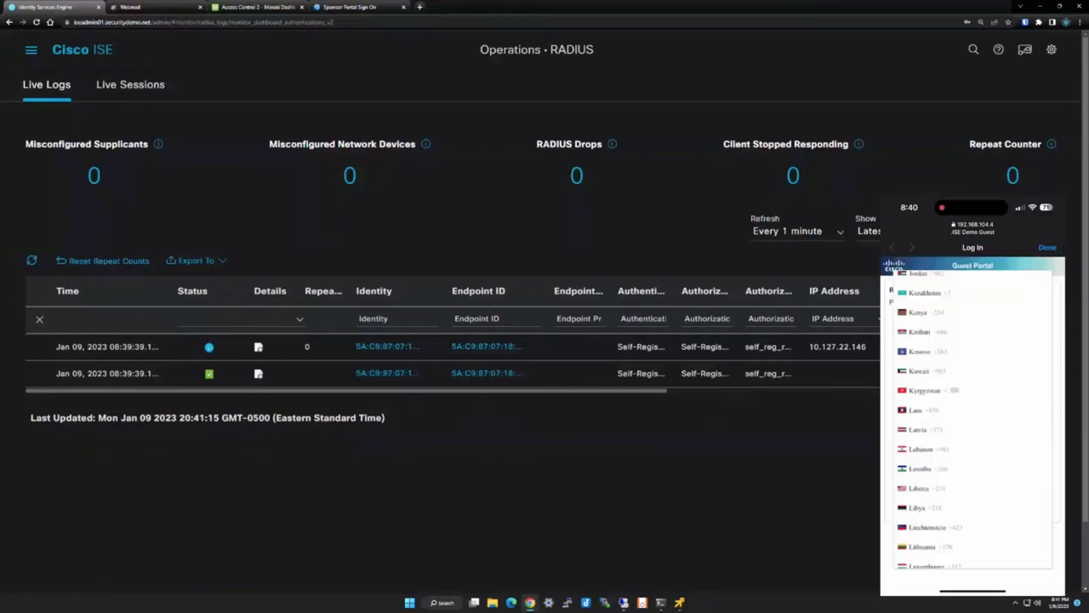
scroll(972, 417, down, 10)
scroll(973, 417, down, 10)
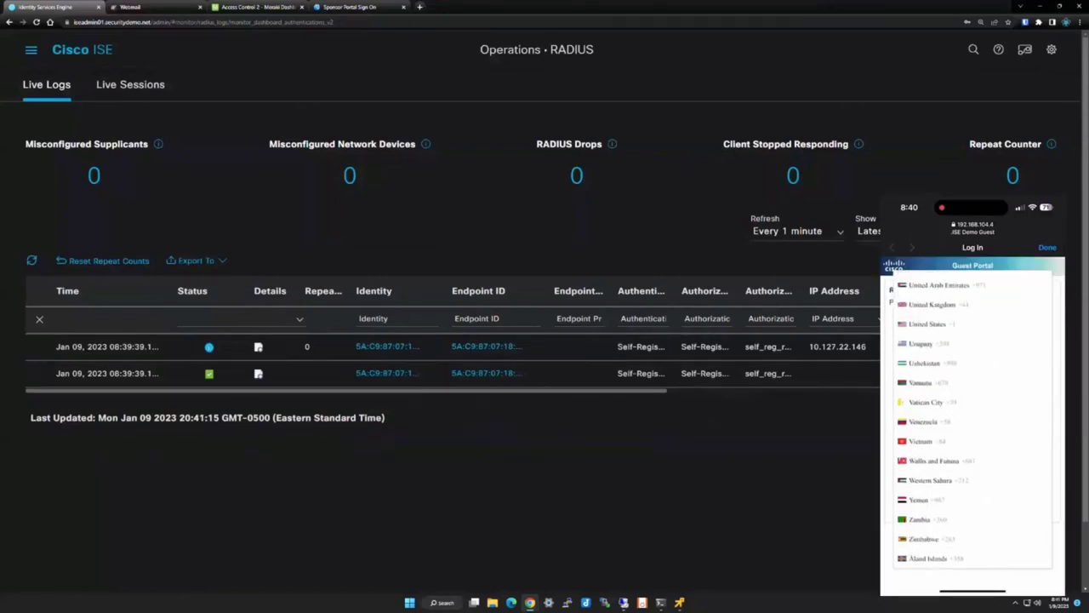
click(928, 324)
click(973, 459)
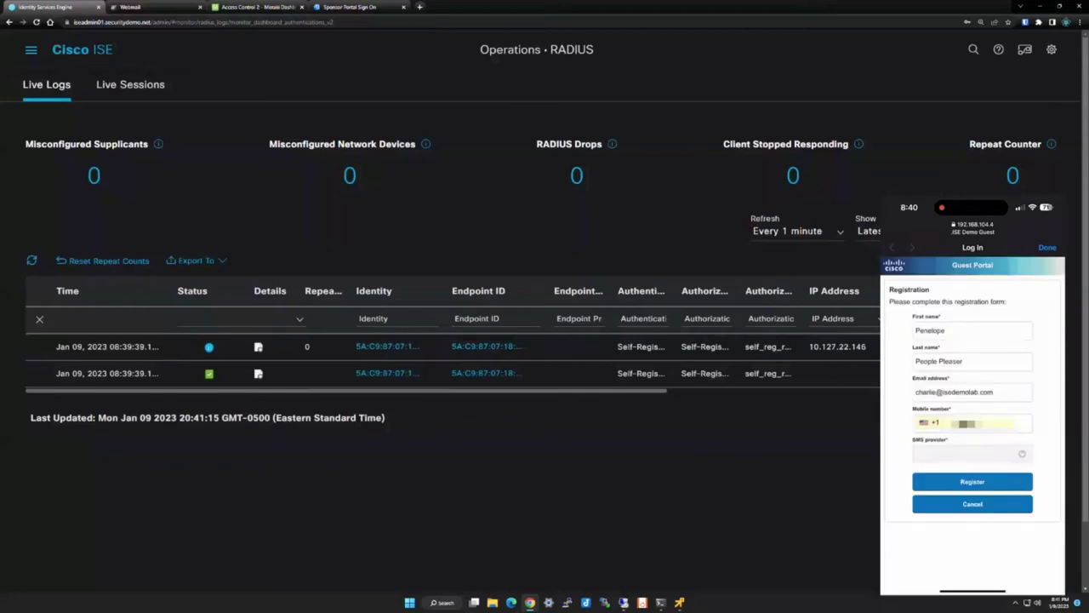
click(971, 454)
click(940, 510)
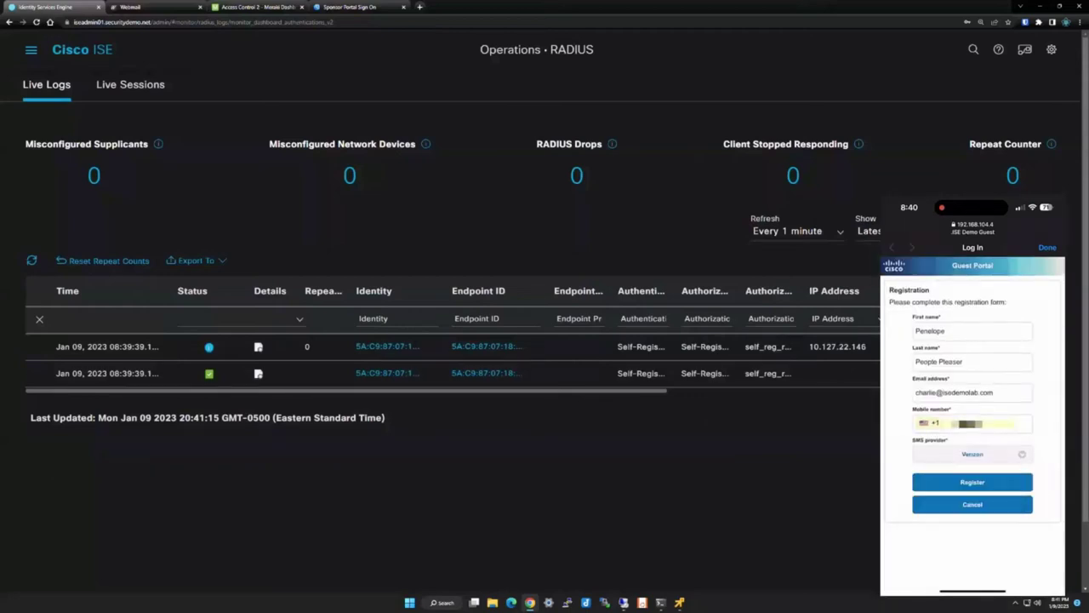
click(973, 482)
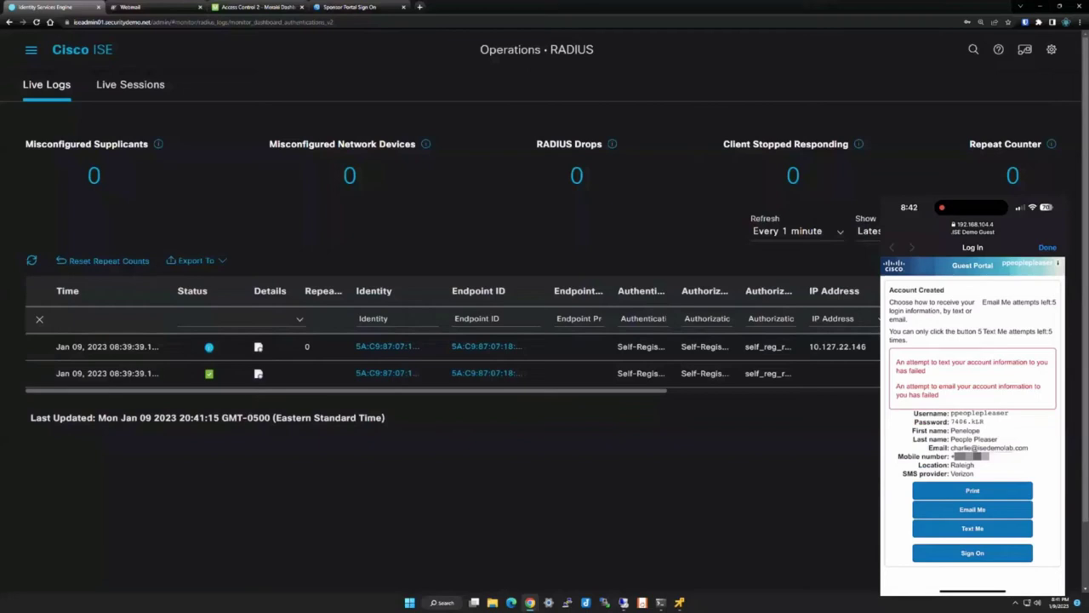
Step: Have the new guest's credentials texted, then refresh the RADIUS live logs to show their authentications
click(973, 529)
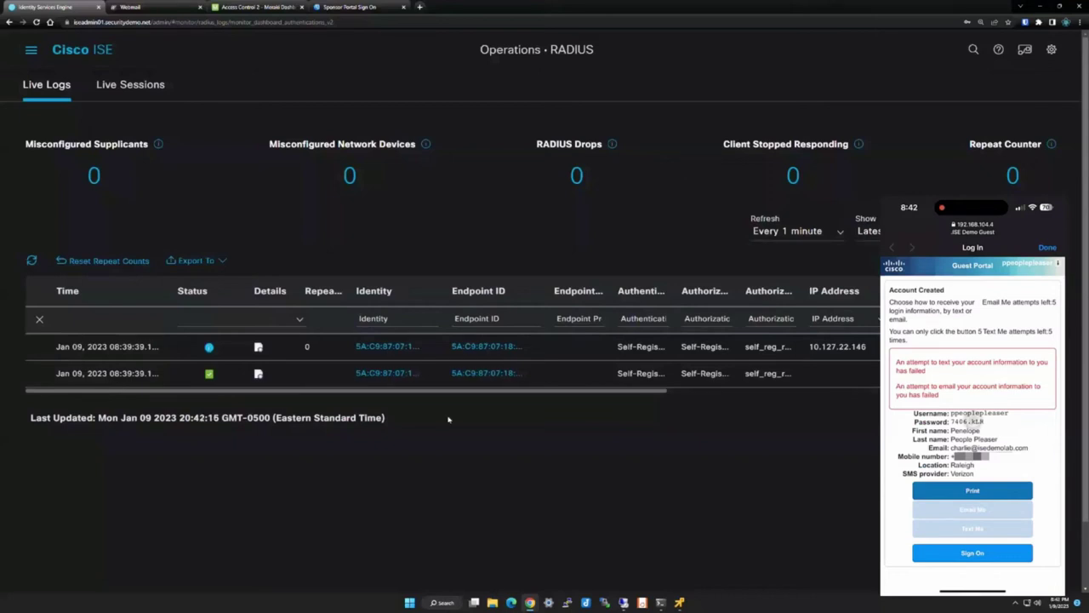
click(31, 261)
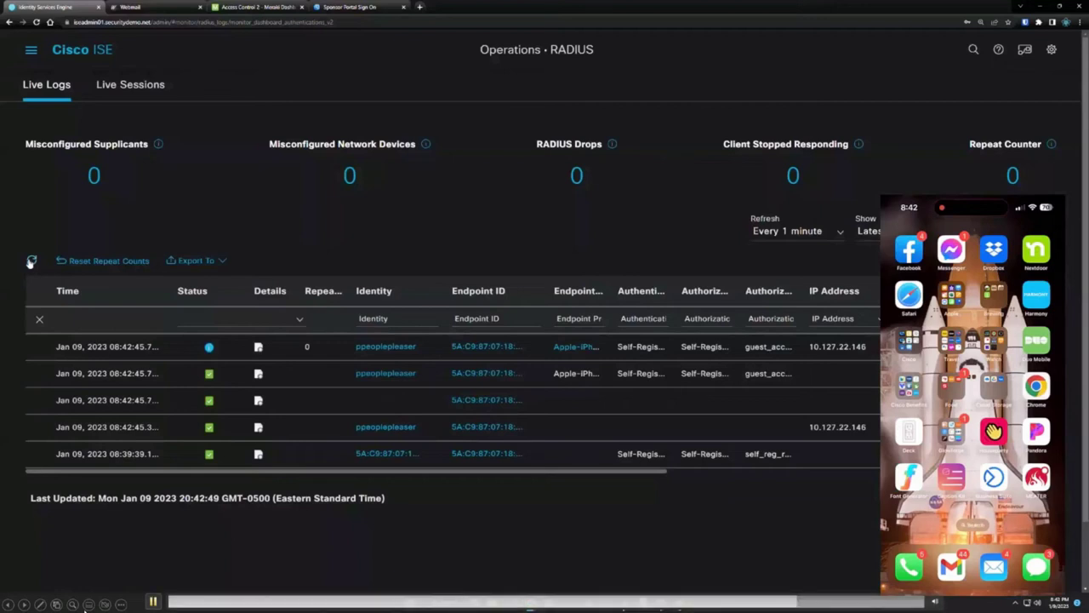
key(alt+p)
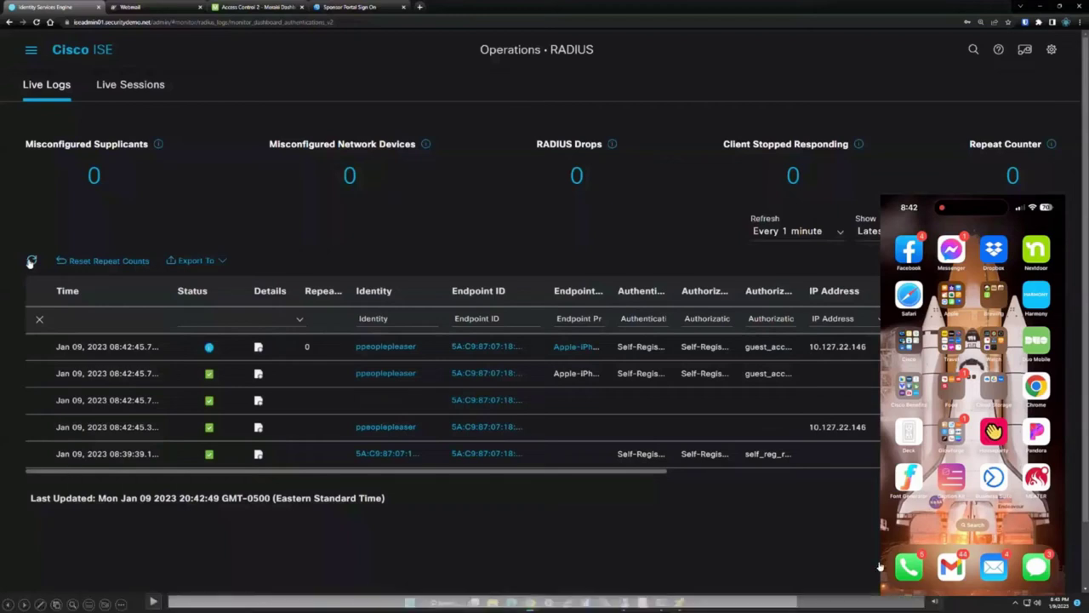
click(781, 603)
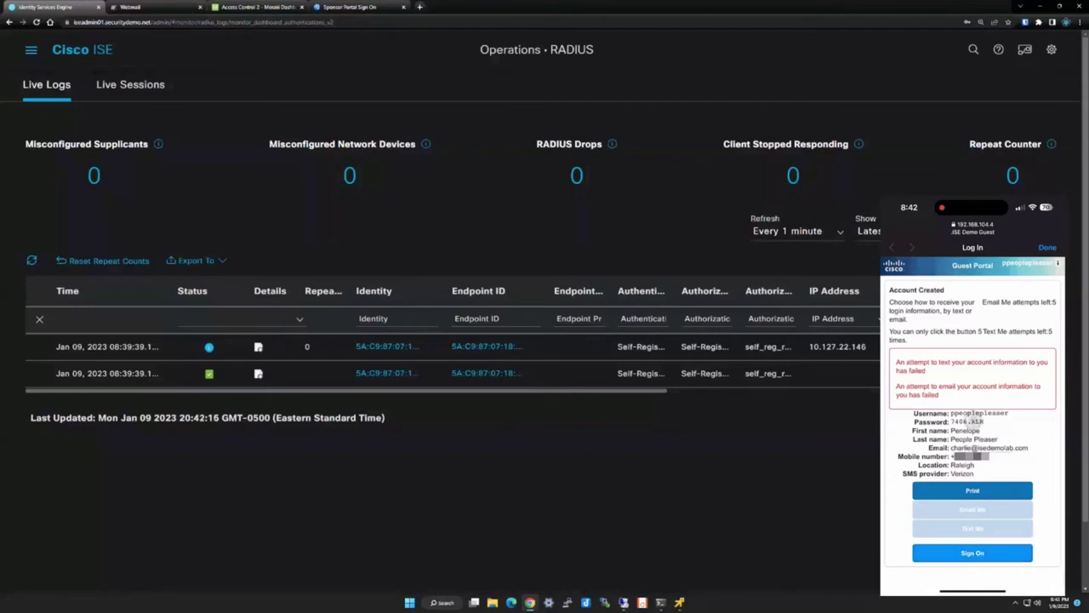
click(31, 260)
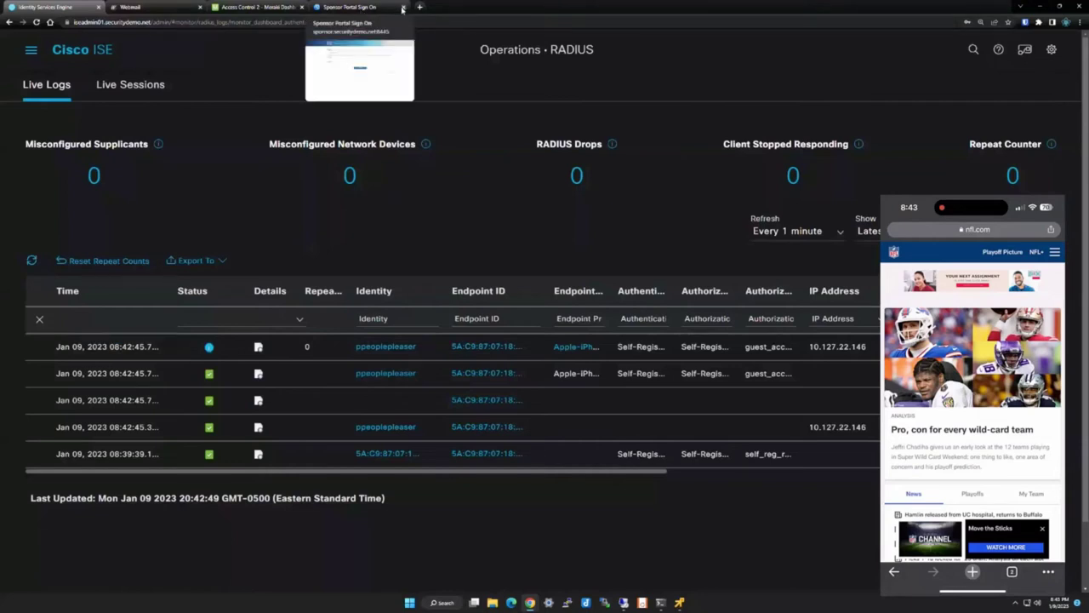
Step: Enter the sponsor's username and password on the Sponsor Portal sign-on page; this first attempt fails
click(390, 6)
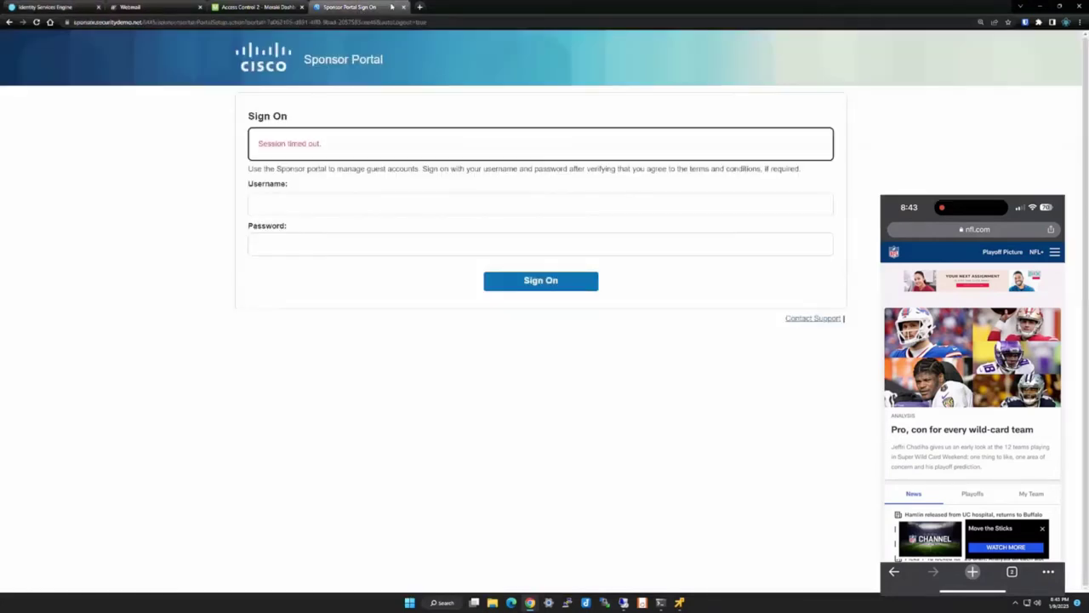
click(310, 206)
key(Tab)
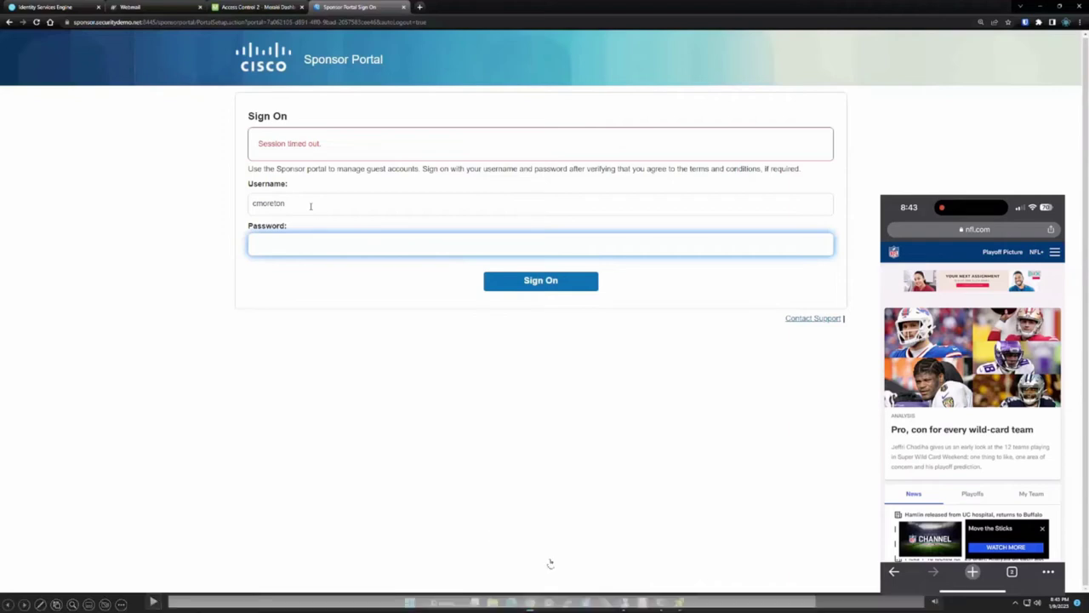
click(154, 601)
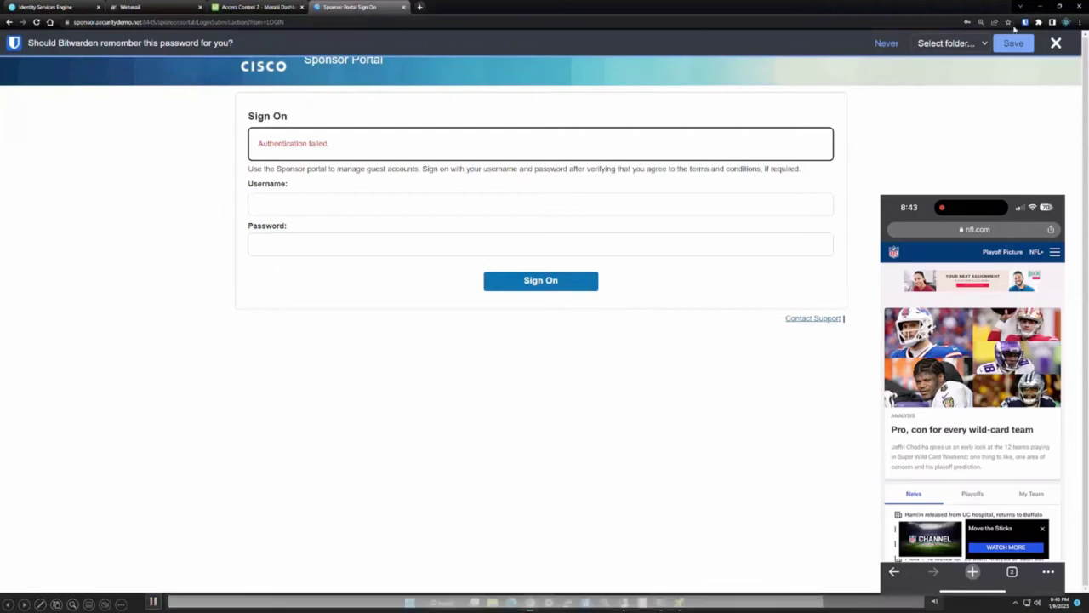
Step: Dismiss the Bitwarden save-password prompt and sign in again with the sponsor's username and password
click(1056, 43)
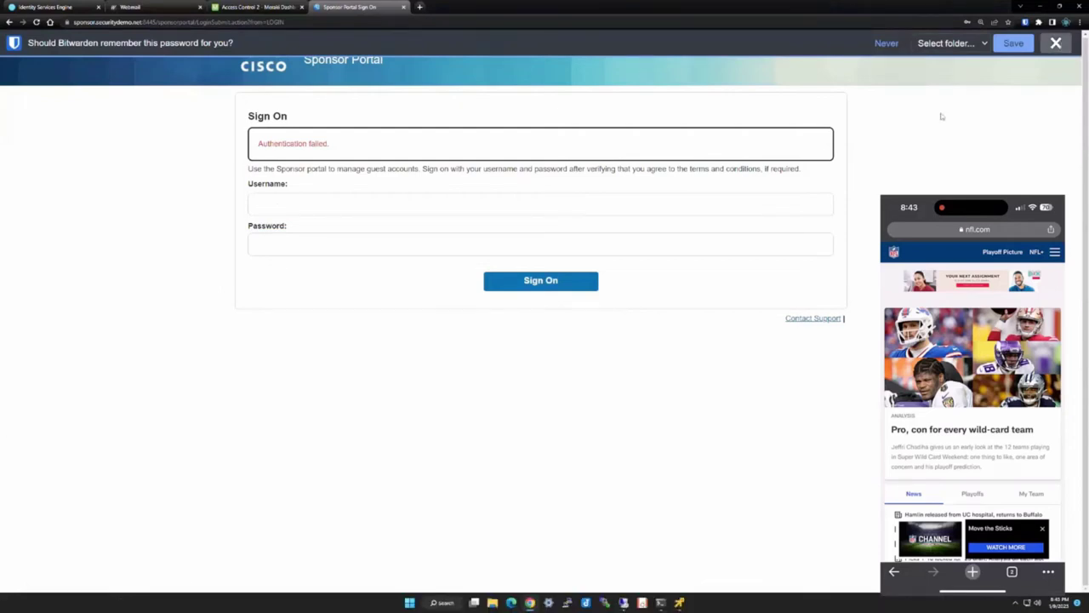
click(287, 205)
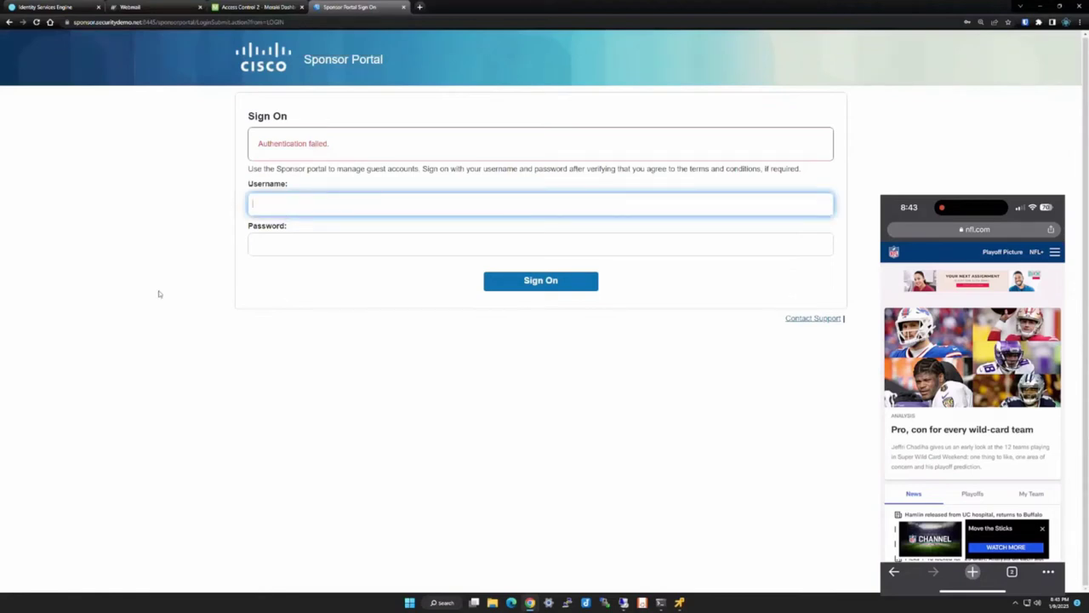
key(Tab)
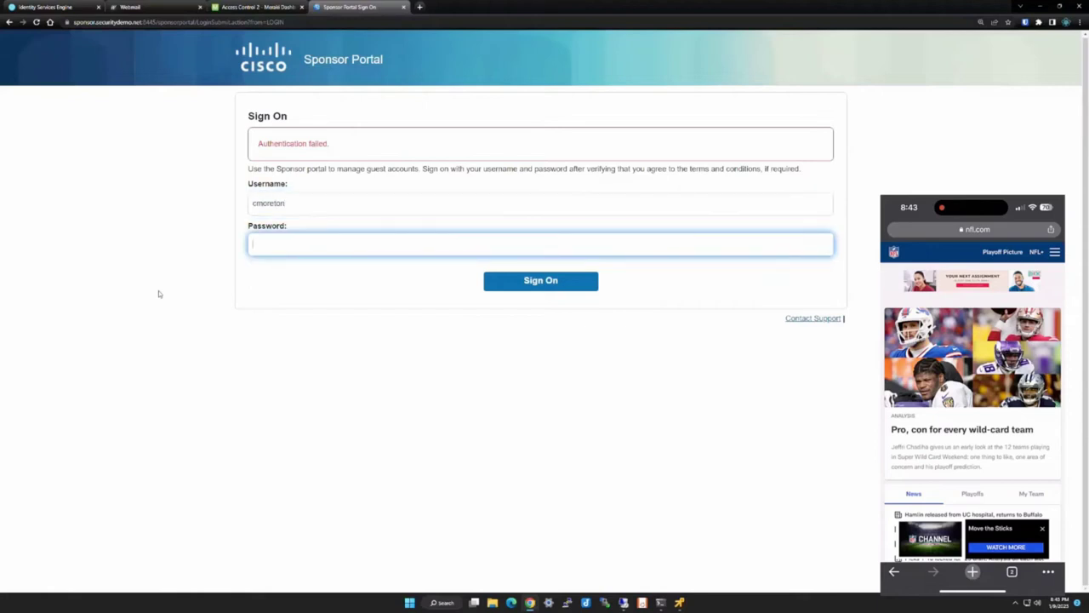
key(Return)
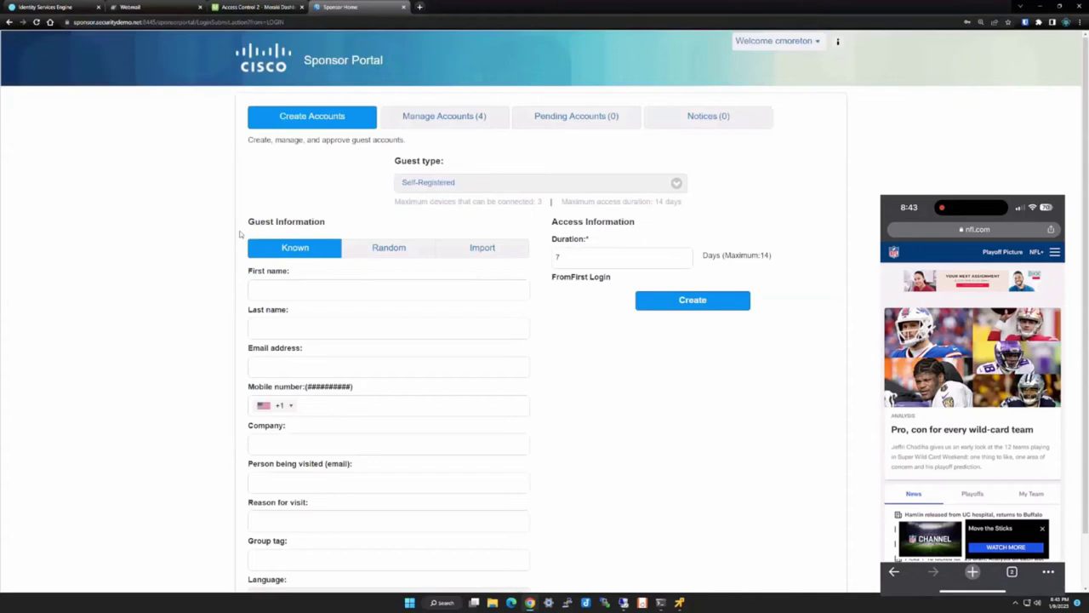
Step: In Manage Accounts, select the self-registered guest and try resending credentials by SMS, dismissing the error
click(434, 124)
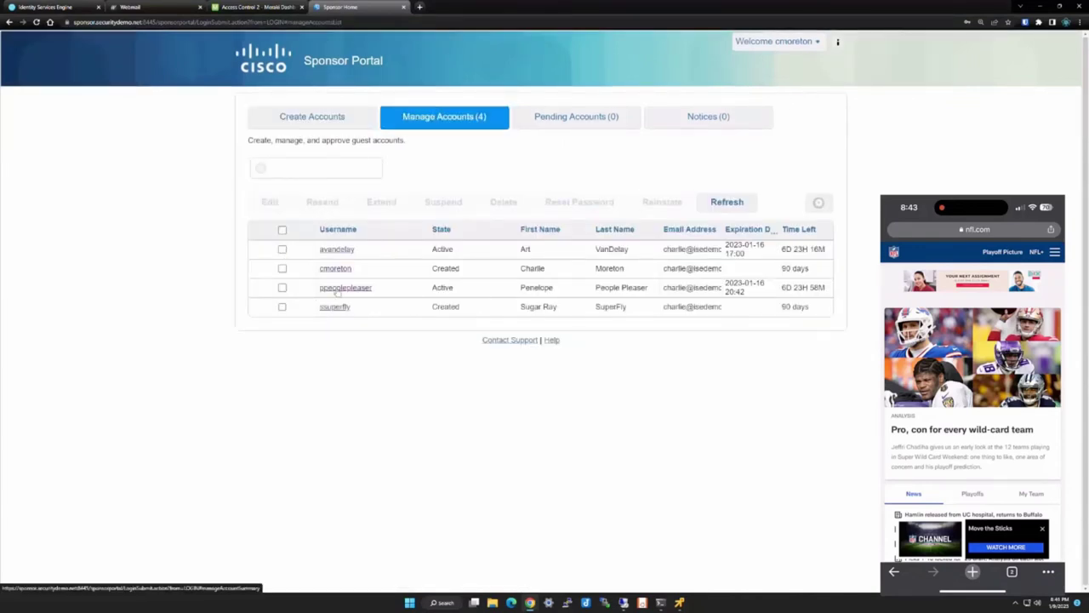
click(281, 287)
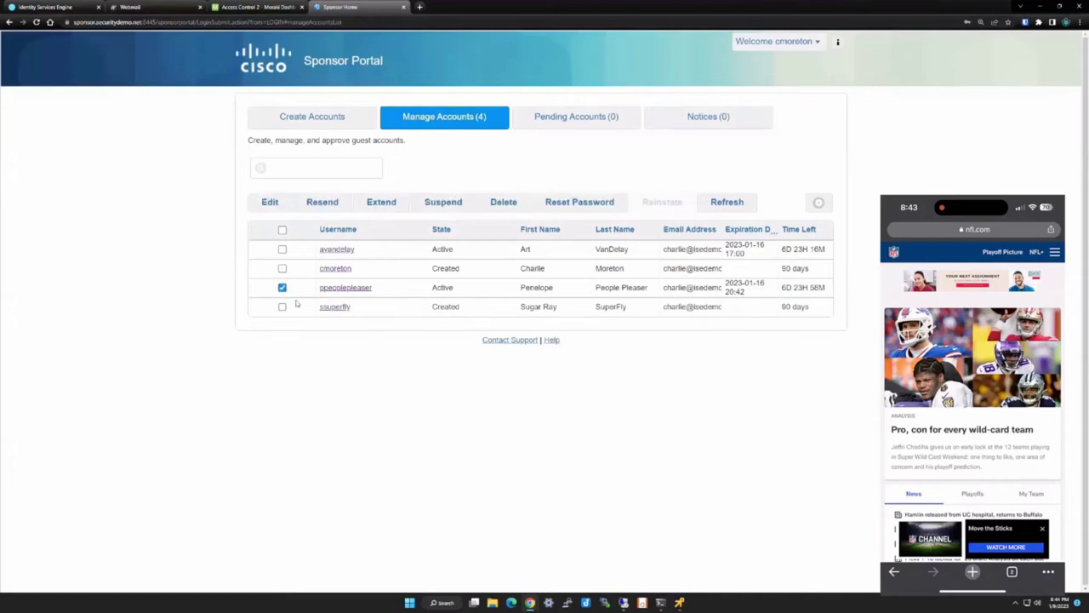
click(322, 202)
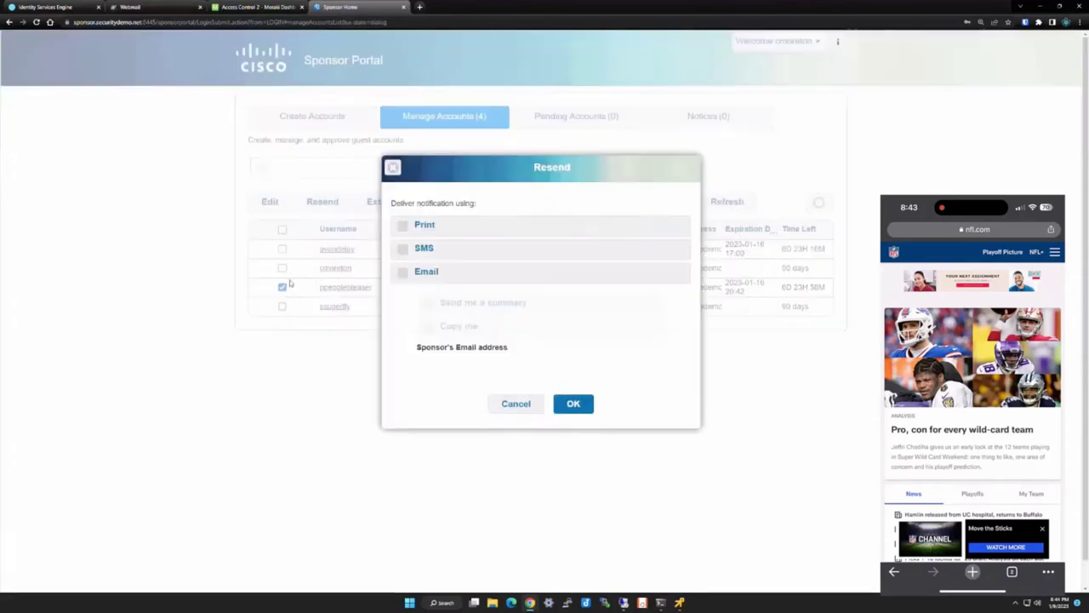
click(403, 248)
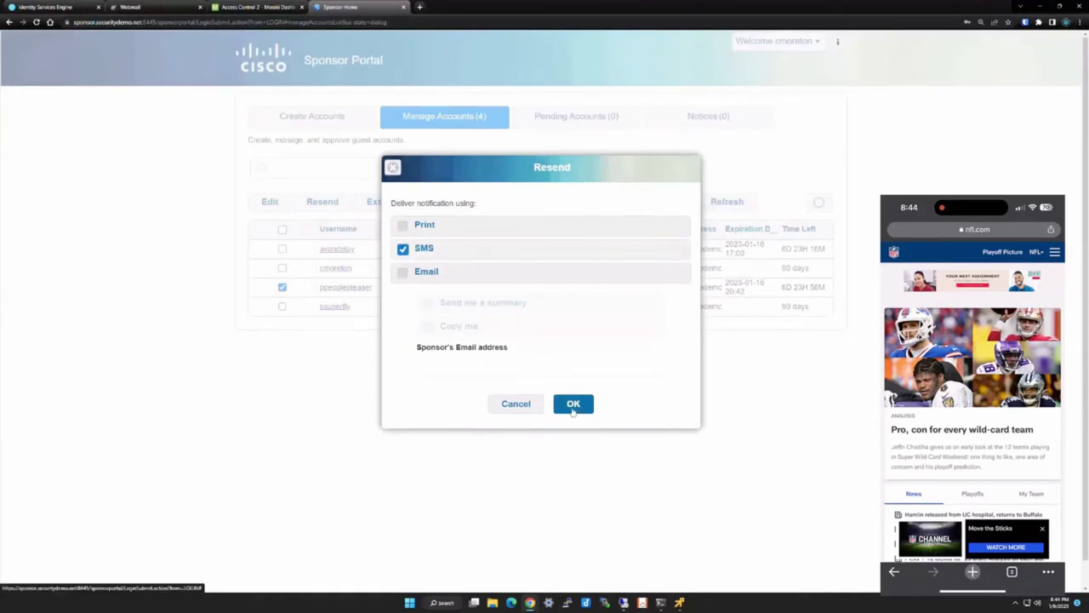
click(573, 404)
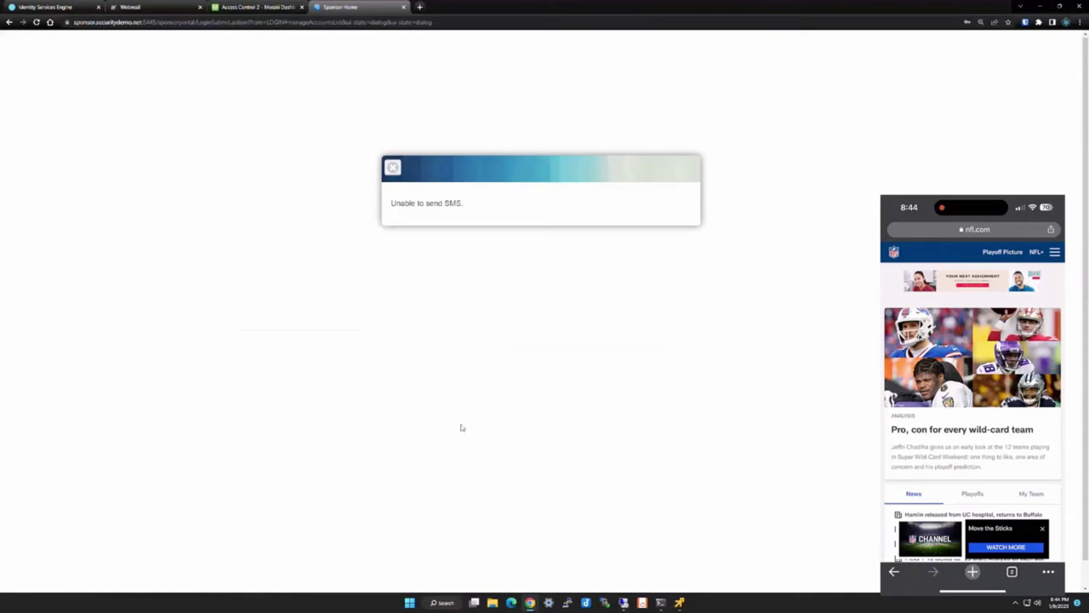
click(392, 167)
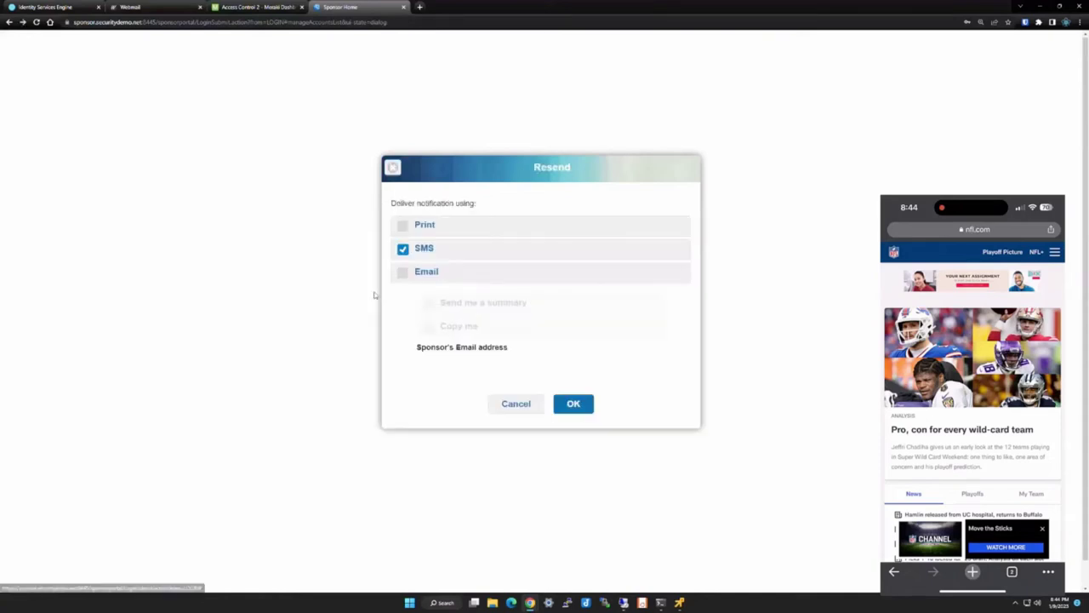
Step: Retry the resend by email, dismiss the missing sponsor address error, and return to the admin console
click(402, 270)
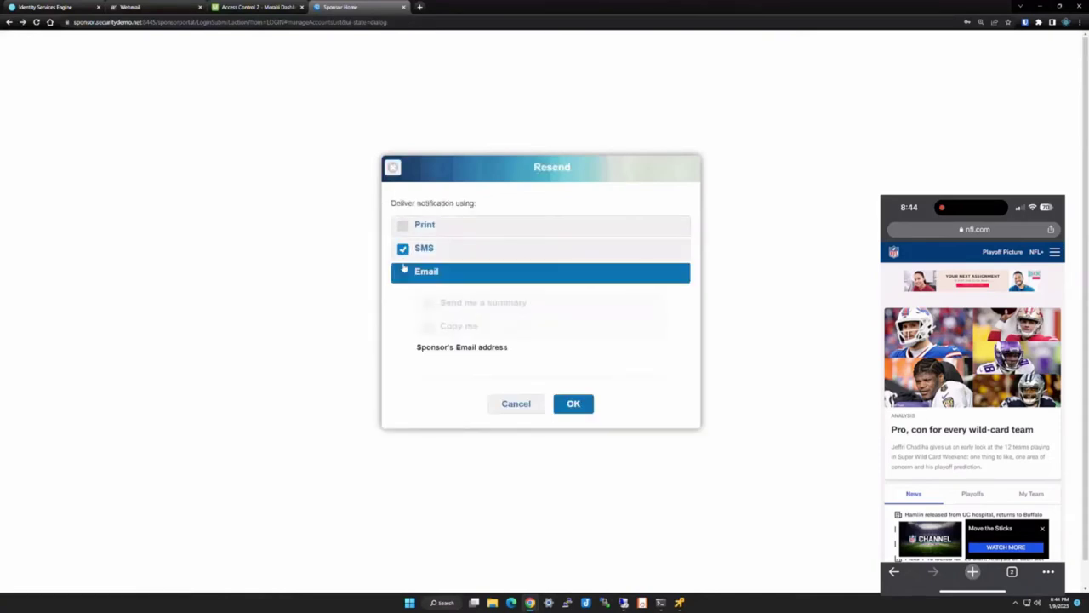
click(573, 405)
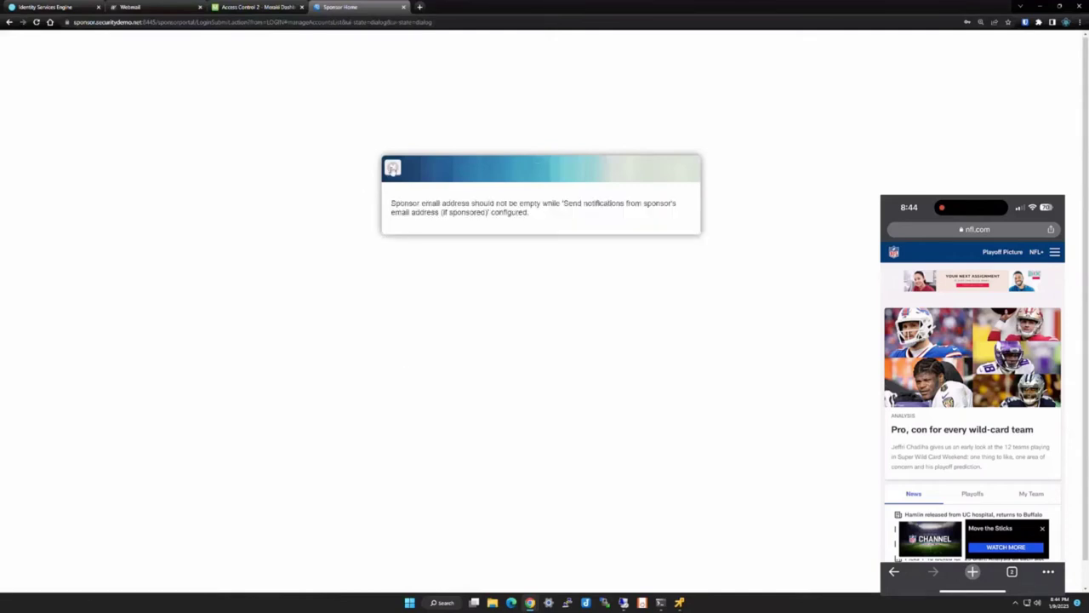
click(392, 168)
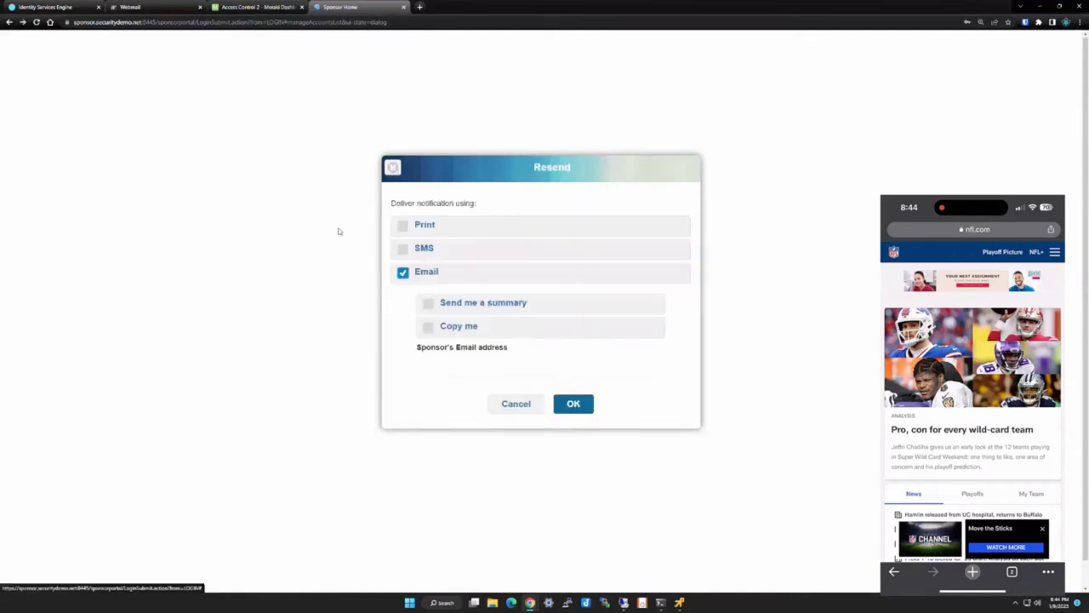
click(403, 273)
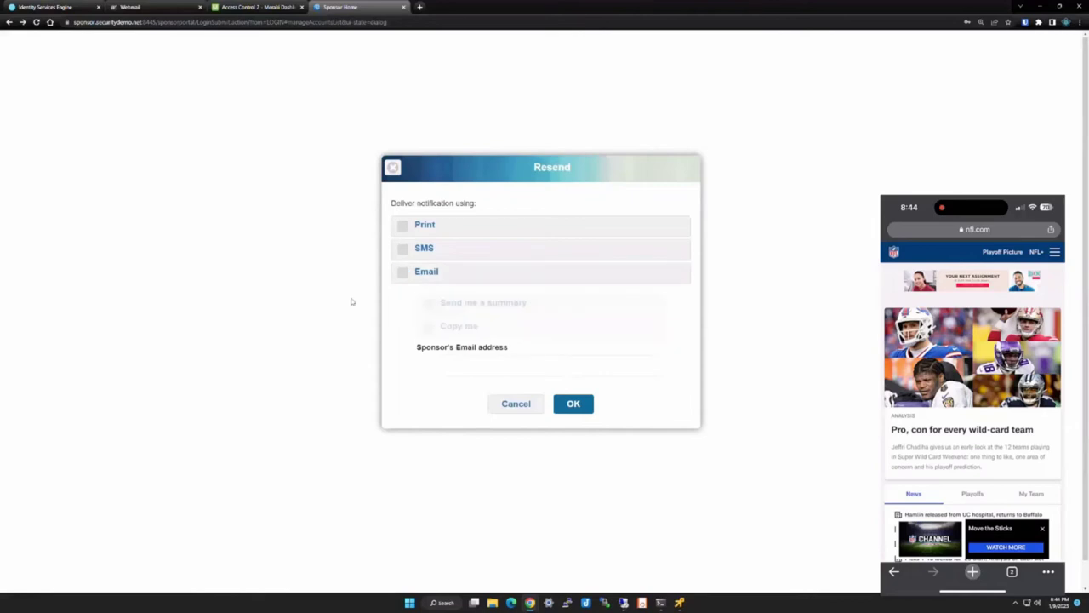
click(48, 8)
Step: Set Guest Email Settings to always send notifications from the default email address and save
click(31, 49)
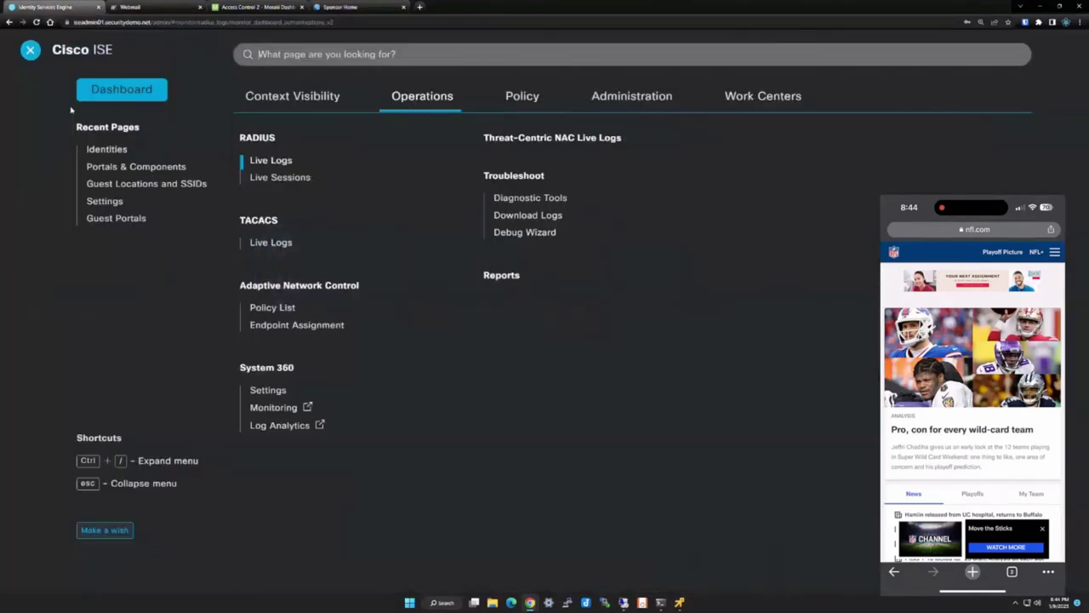
click(749, 106)
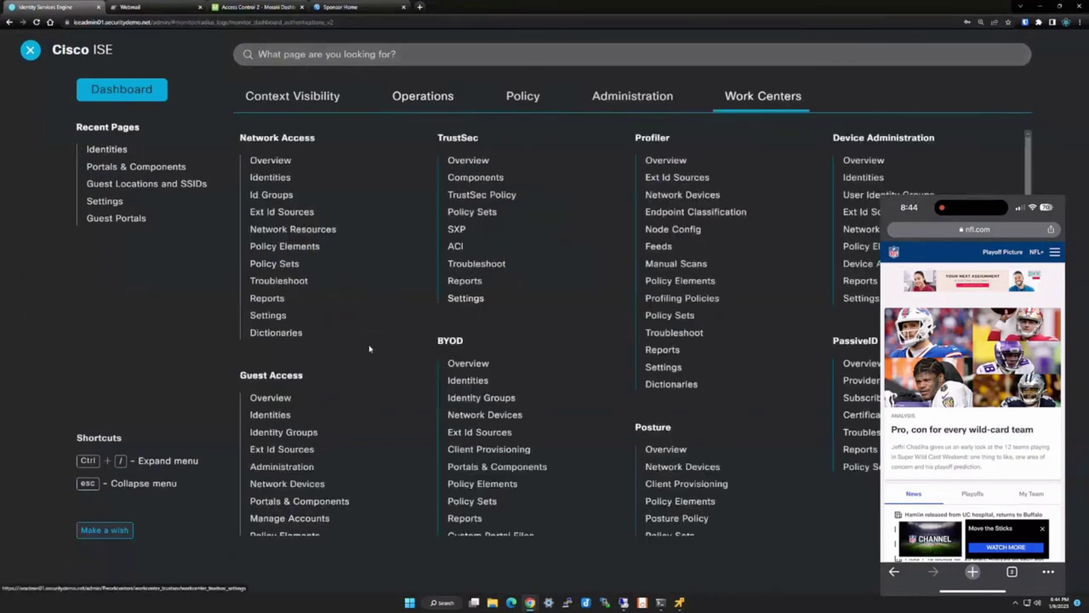
scroll(290, 490, down, 2)
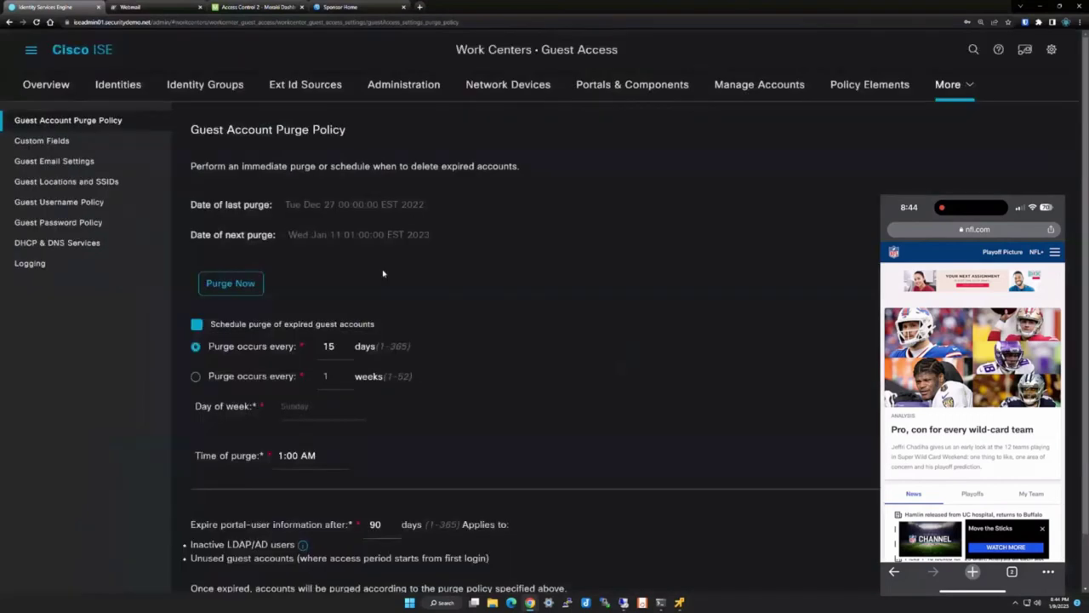
click(73, 161)
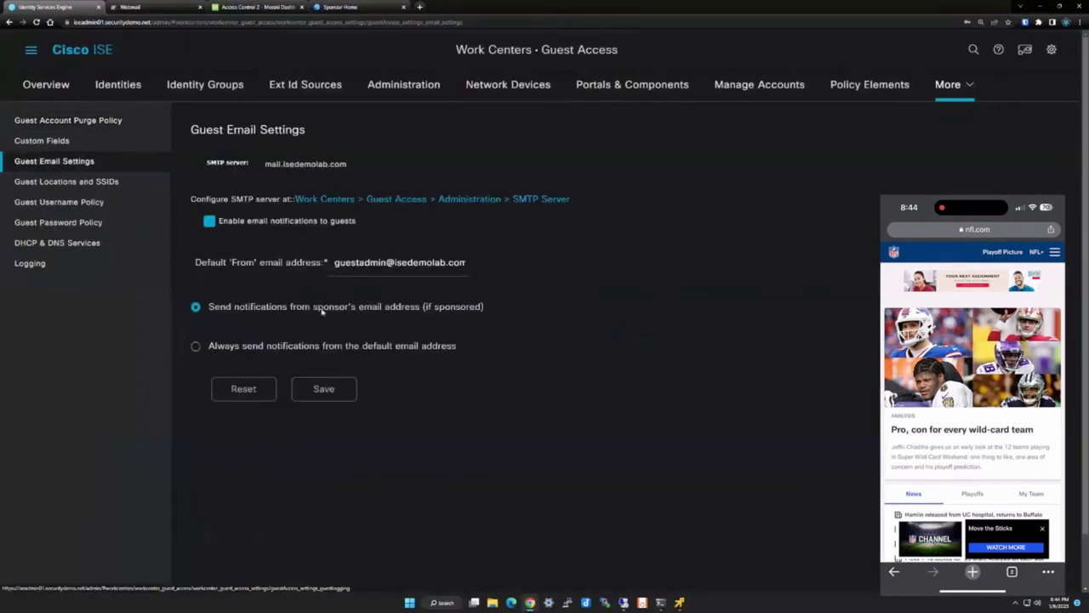
click(196, 345)
click(312, 388)
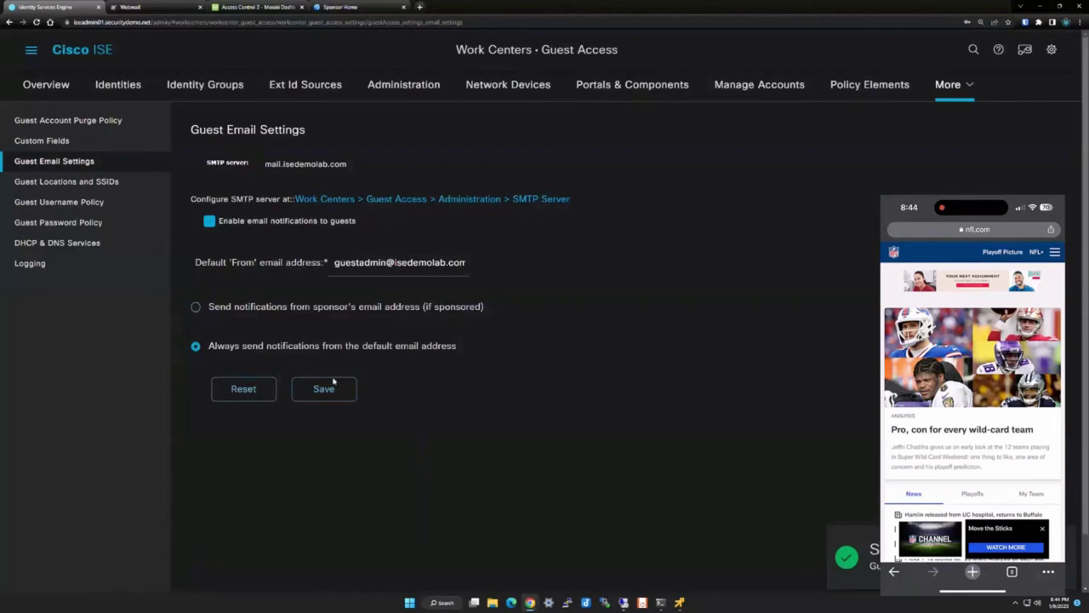
click(364, 8)
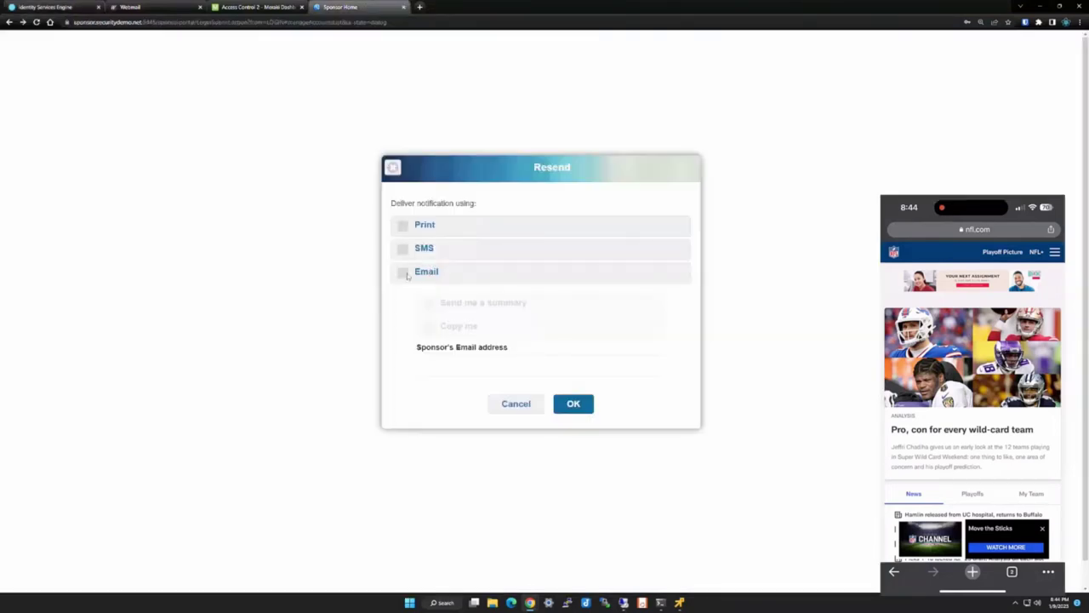
Step: Resend the guest's credentials by email and open the newly arrived credentials message in Webmail
click(403, 272)
click(567, 404)
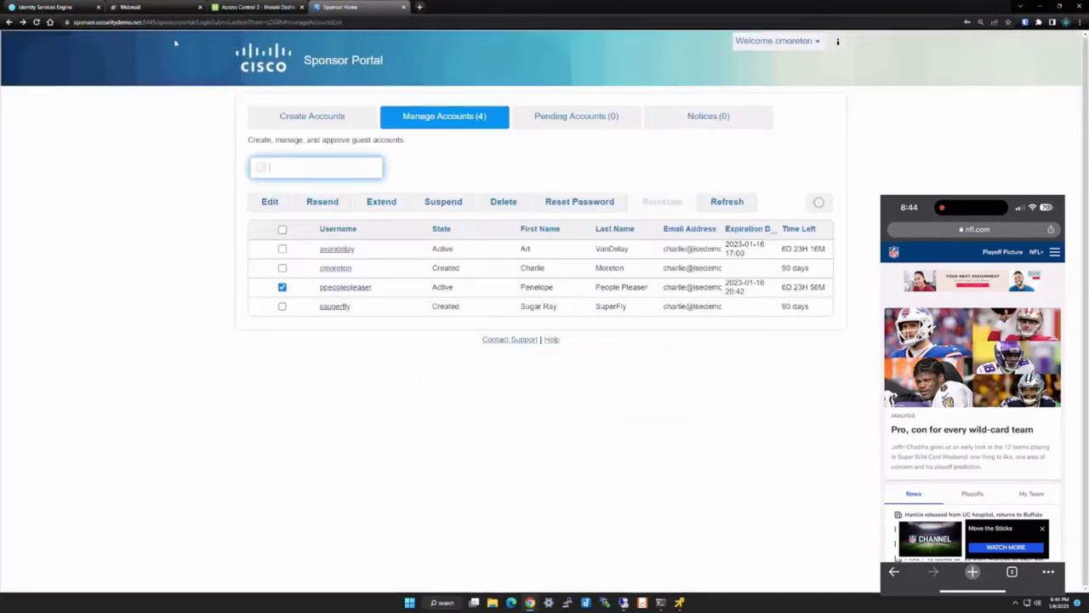
click(149, 7)
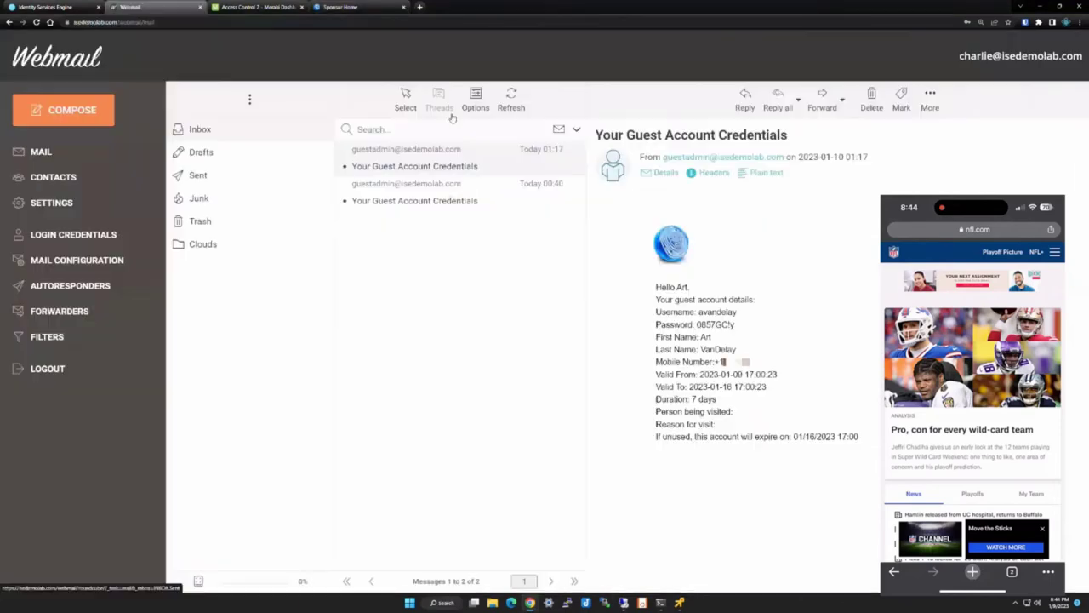
click(509, 102)
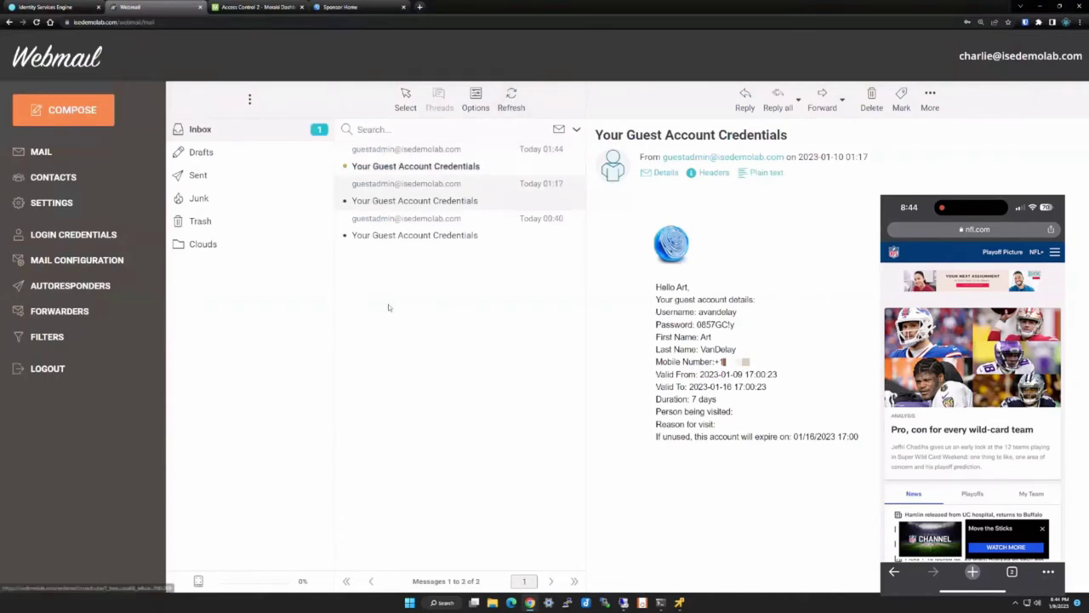
click(415, 166)
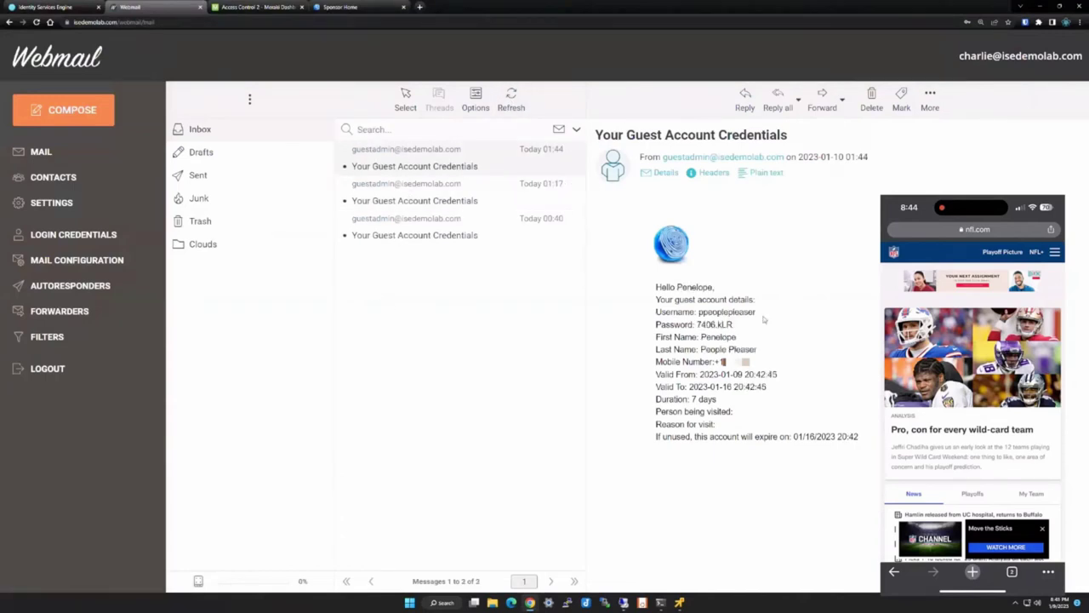
drag(755, 312, 697, 313)
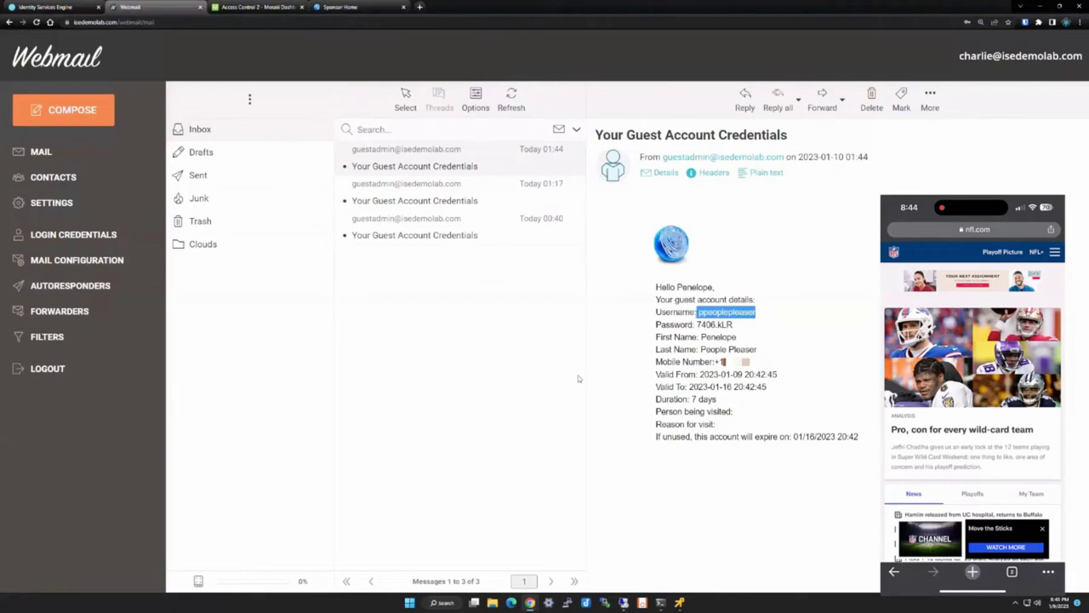
click(46, 7)
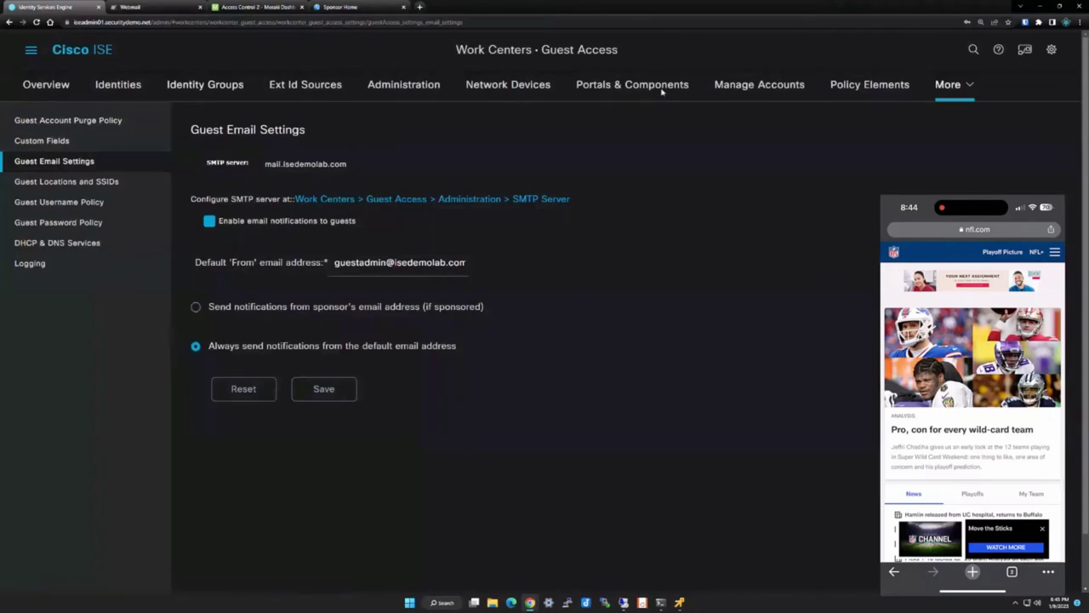
Step: Open the ALL_ACCOUNTS sponsor group, then check the first network access user's ALL_ACCOUNTS identity group
click(582, 193)
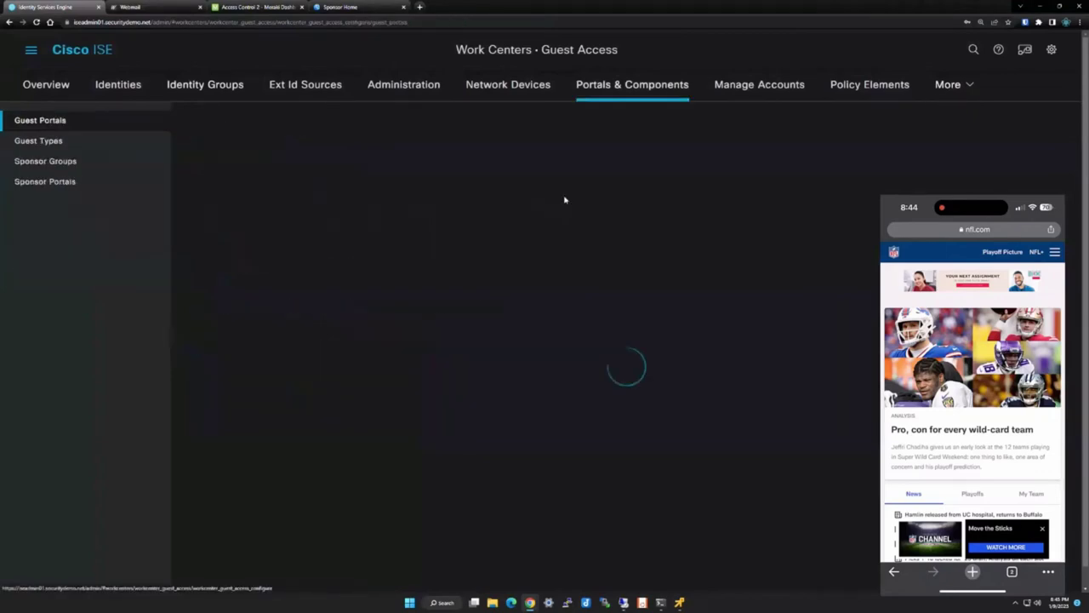
click(52, 166)
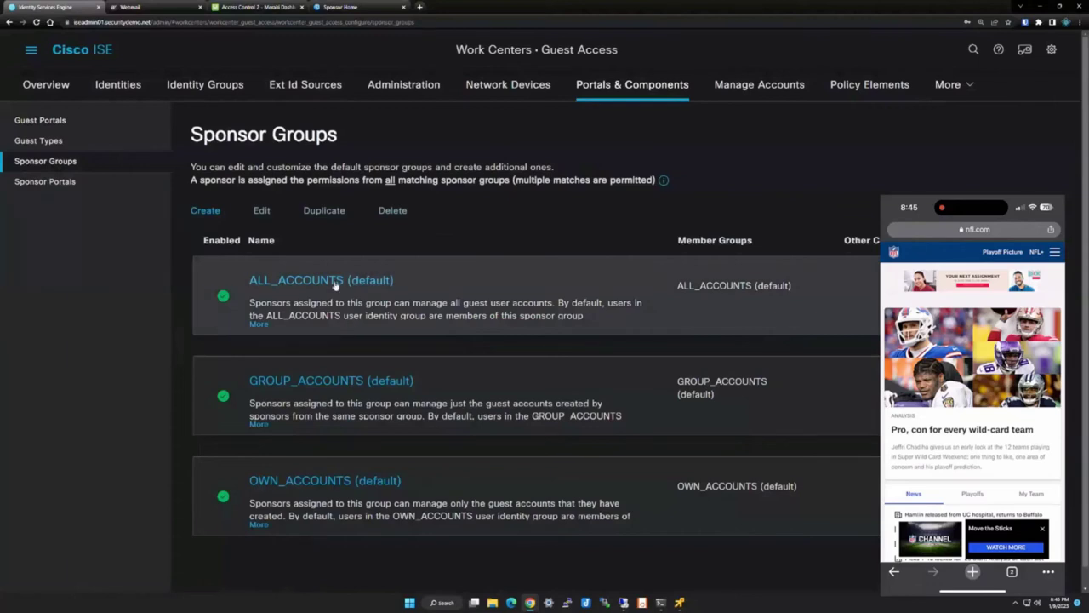
click(363, 292)
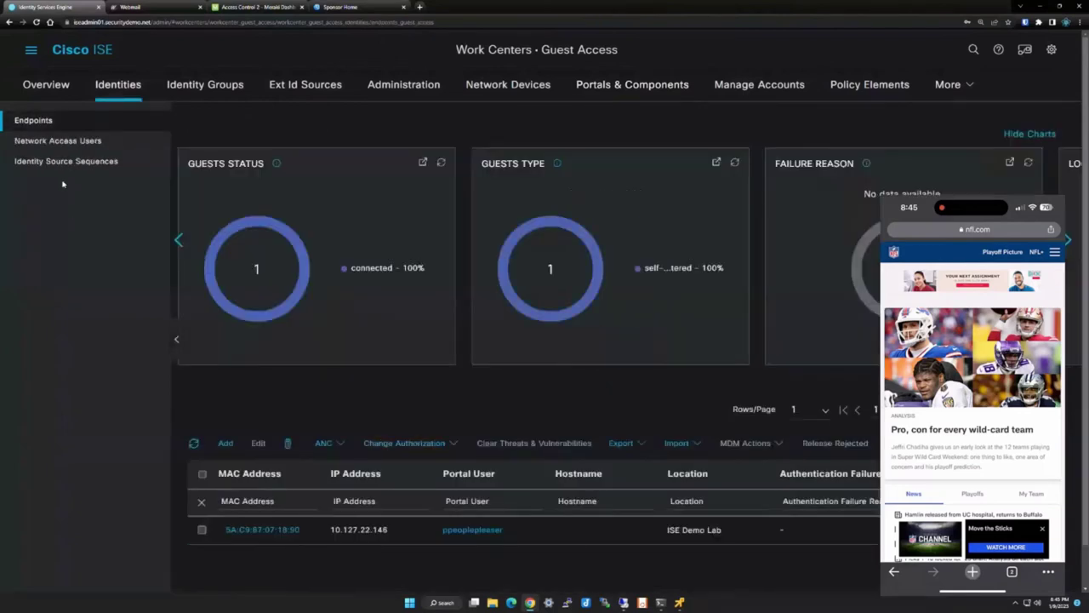
click(57, 140)
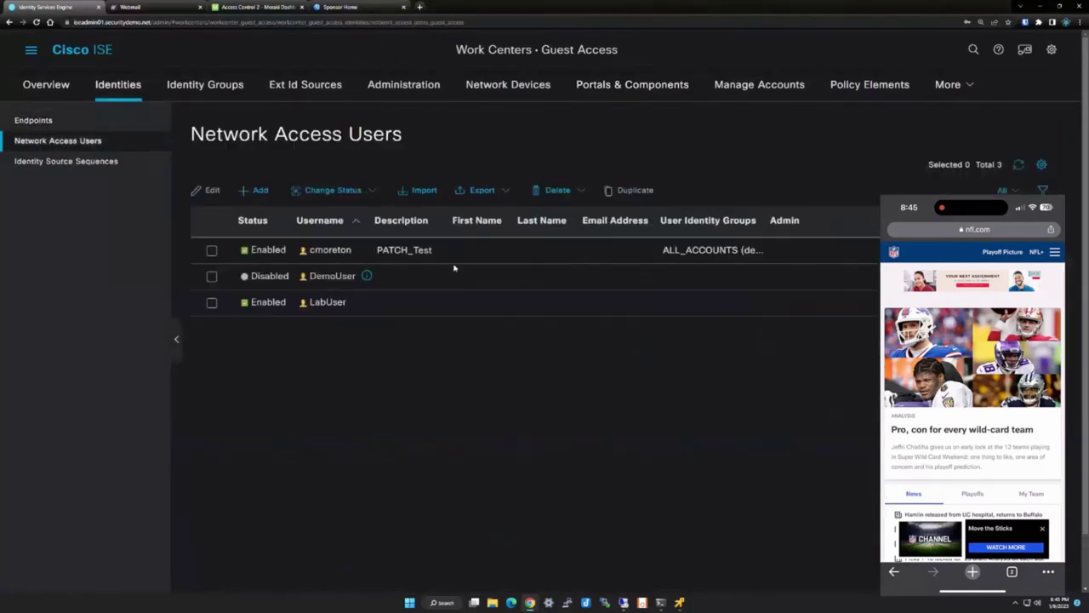
drag(672, 258, 738, 258)
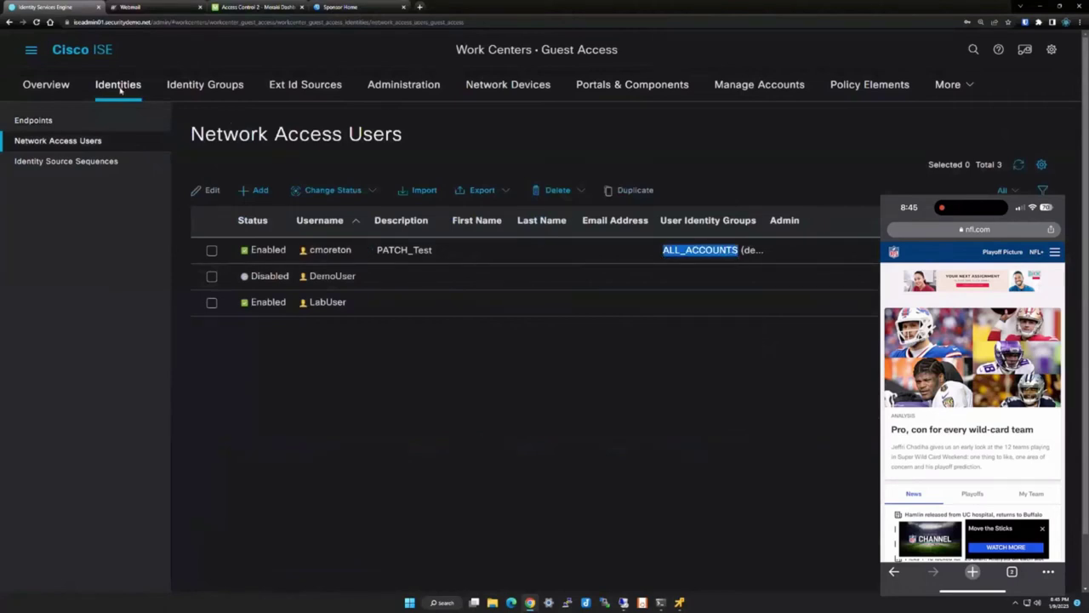
Step: Reopen the ALL_ACCOUNTS sponsor group, review its permissions, and save it
click(643, 85)
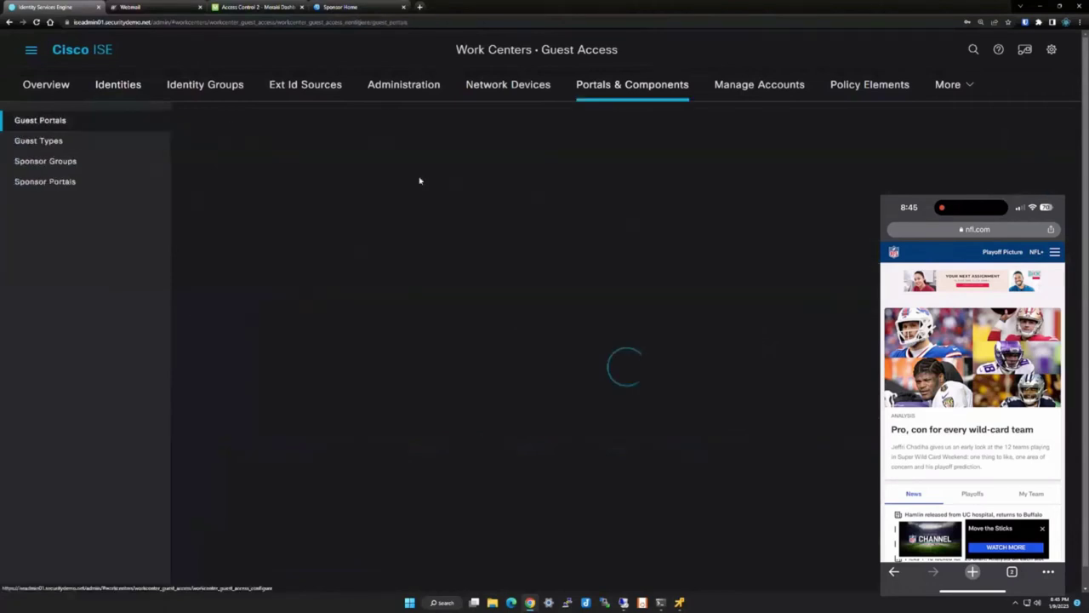
click(65, 164)
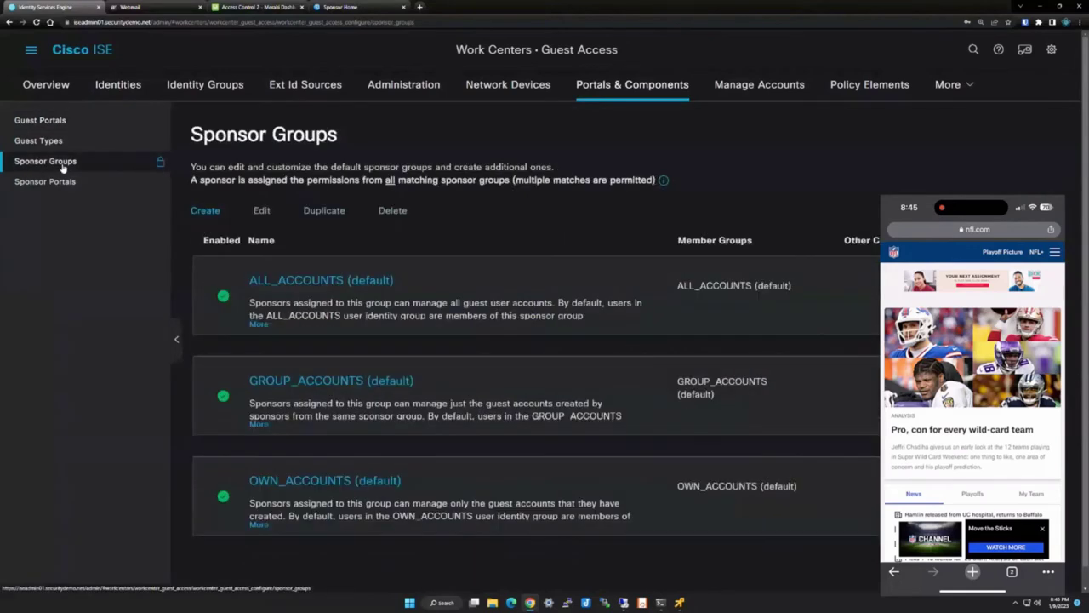
click(294, 281)
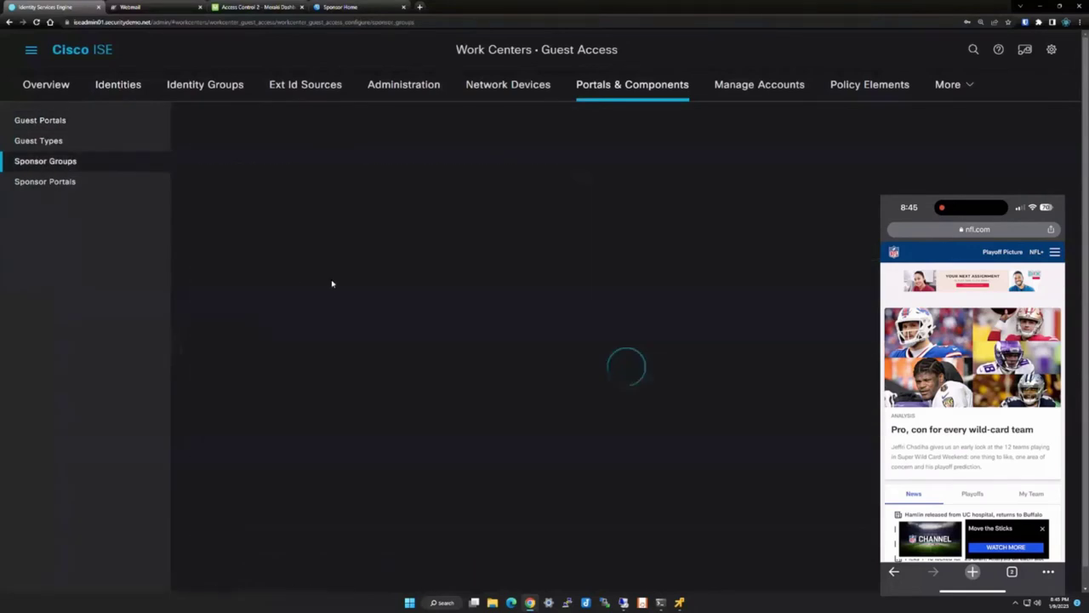
scroll(413, 301, down, 10)
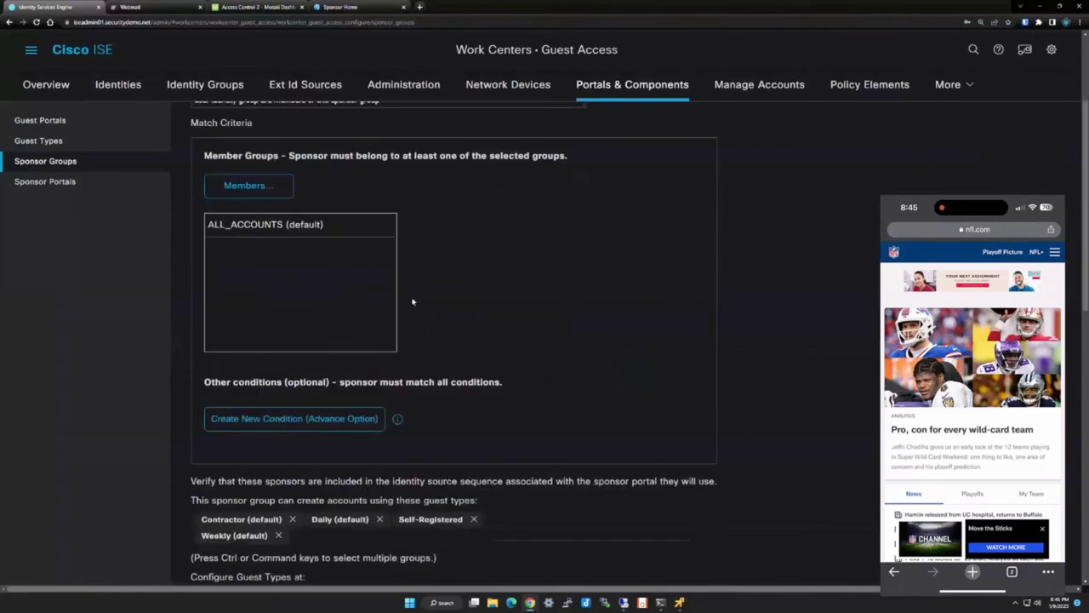
scroll(408, 298, down, 3)
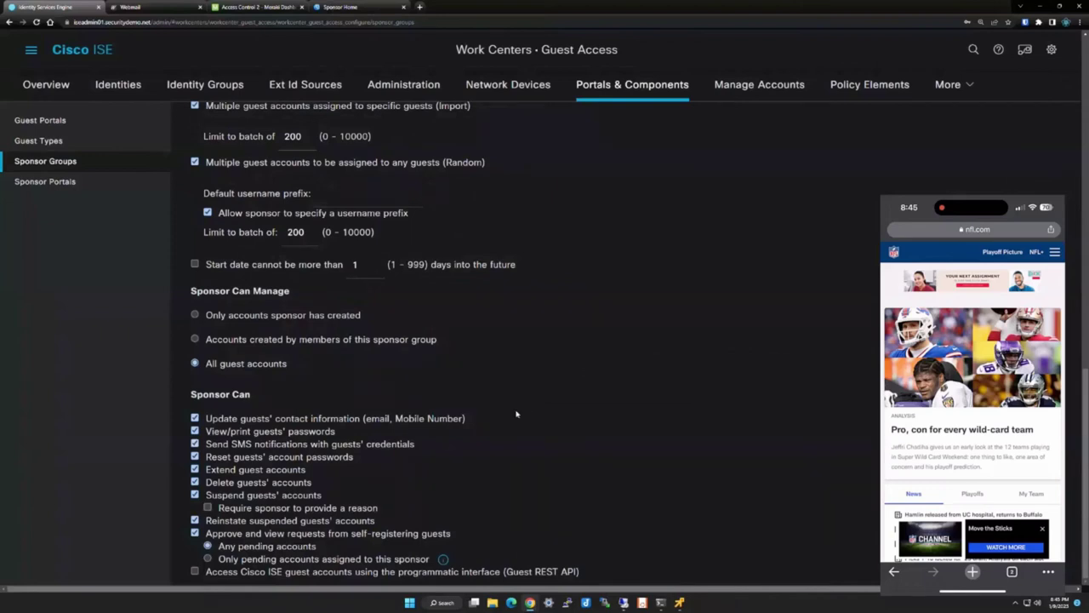
scroll(523, 411, up, 10)
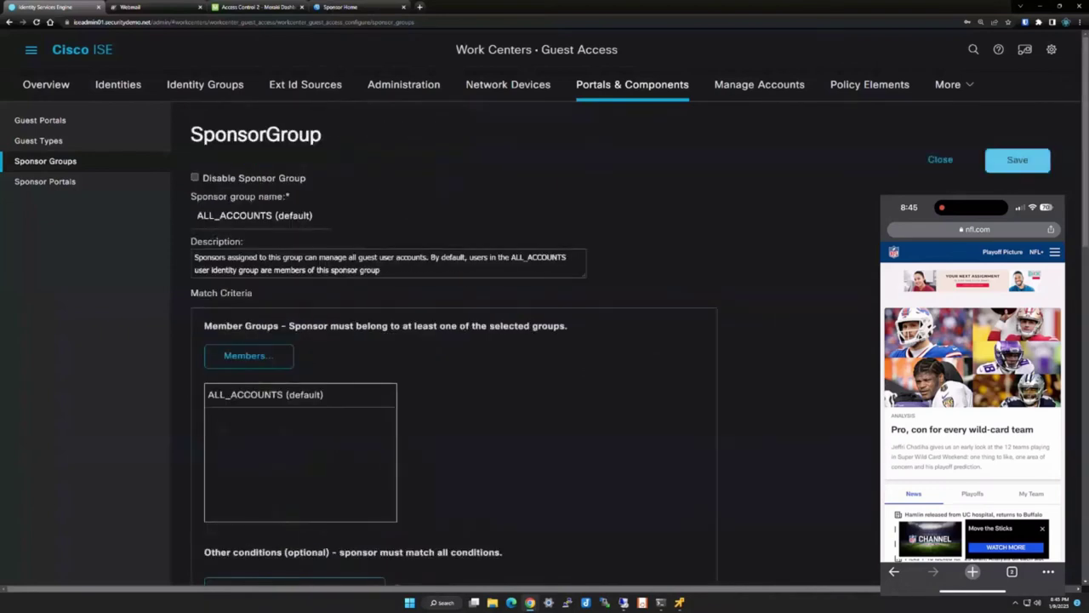
click(1018, 160)
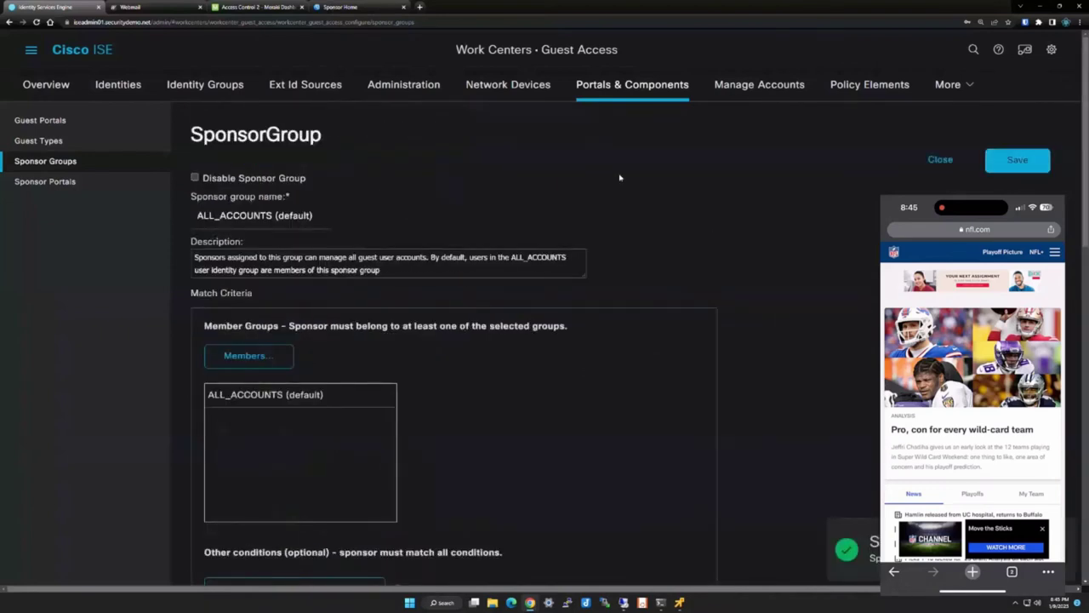
Step: Resend the selected guest's credentials by SMS only, with Email delivery unticked
click(353, 12)
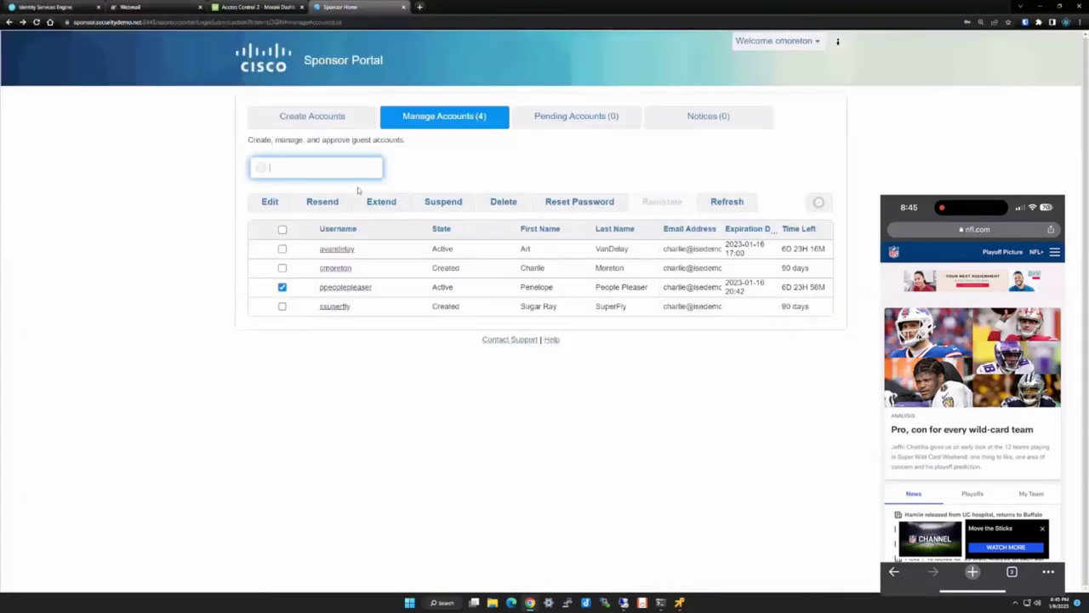
click(322, 201)
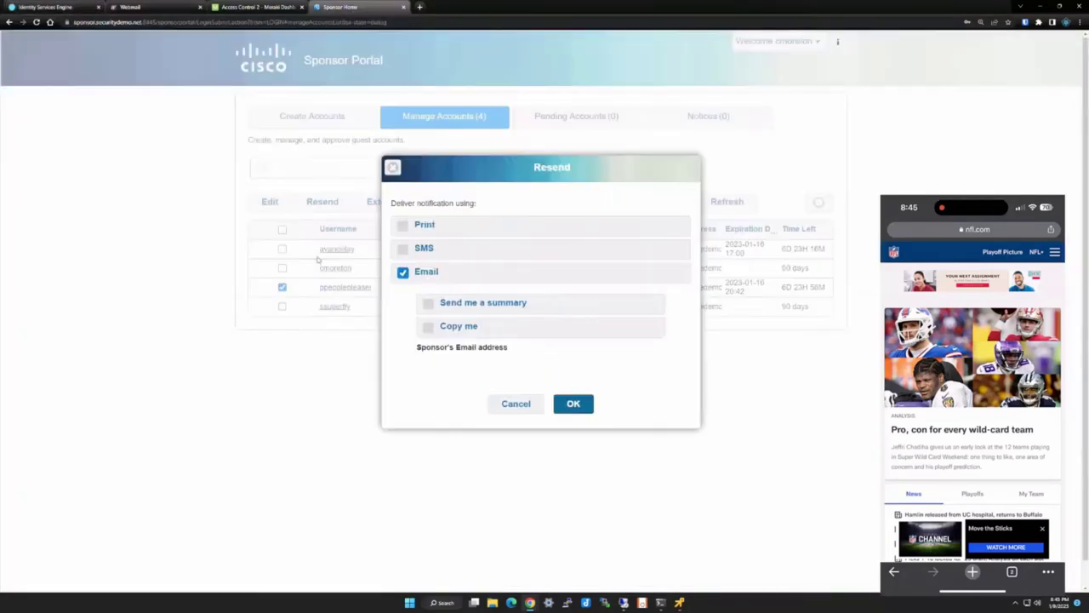
click(402, 271)
click(403, 248)
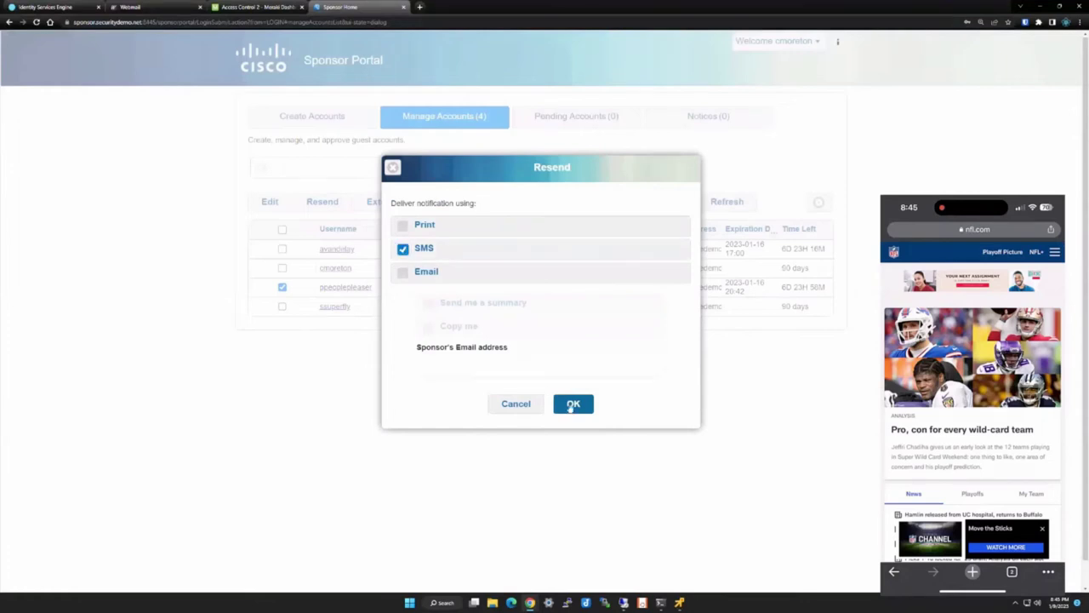
click(572, 405)
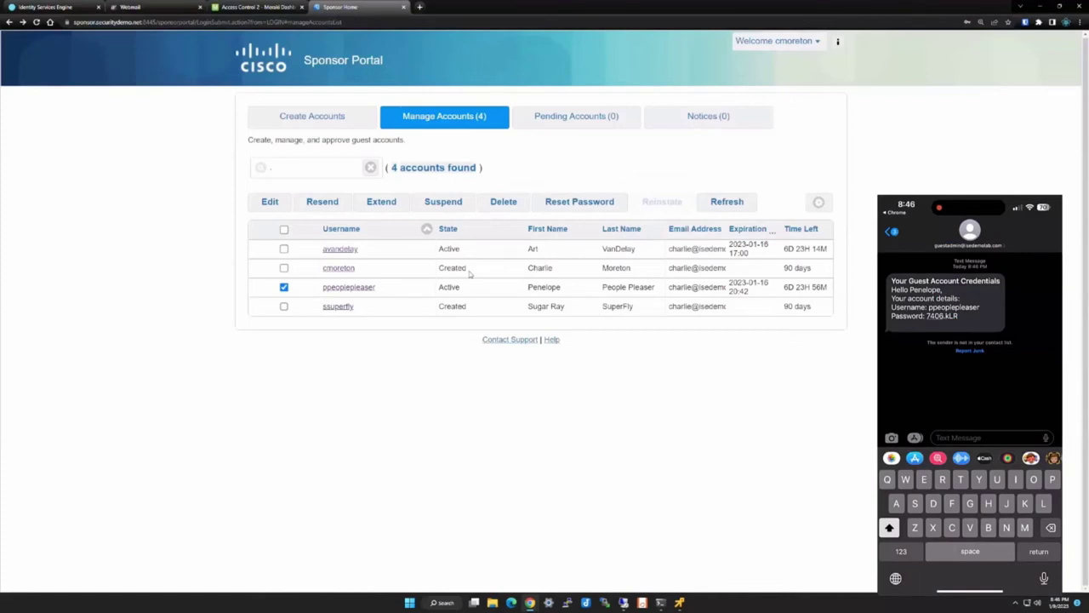
mouse_move(164, 456)
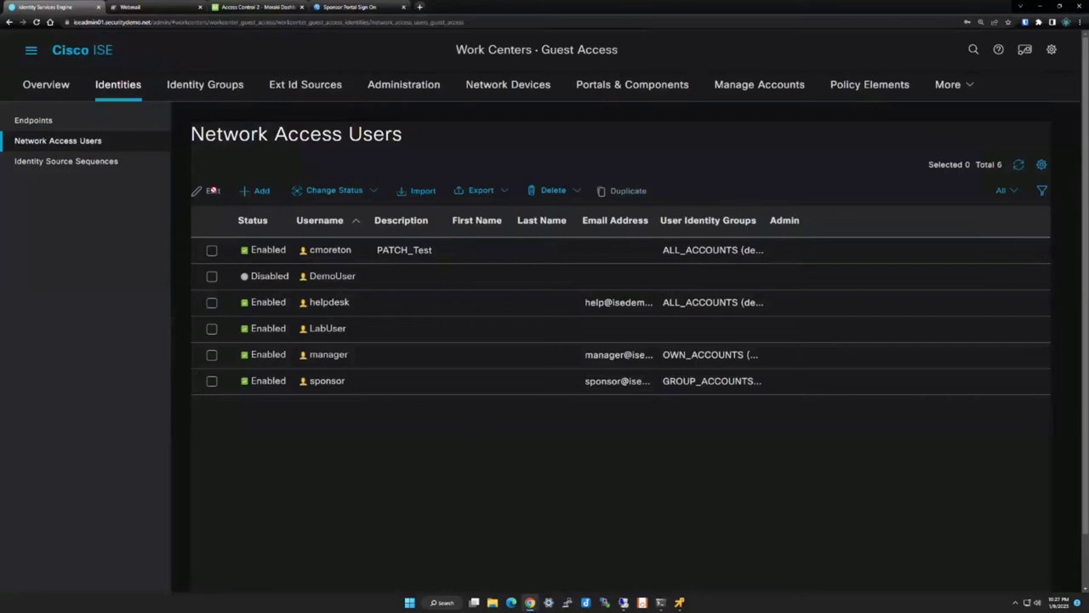
Step: Open the help desk user's edit page and confirm its ALL_ACCOUNTS user group before heading to Portals & Components
click(211, 302)
click(206, 191)
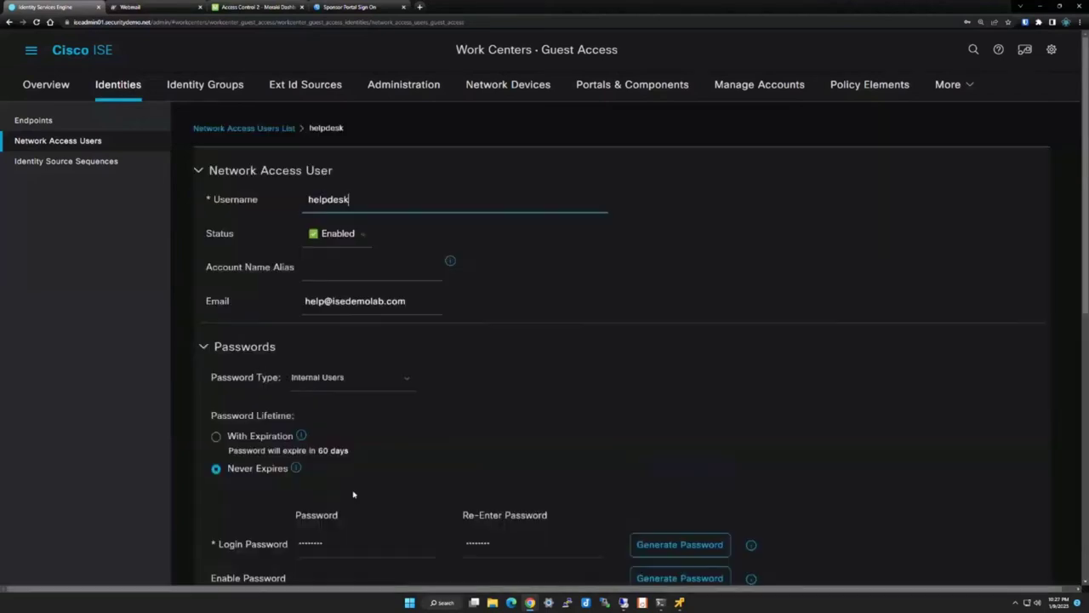
scroll(414, 396, down, 2)
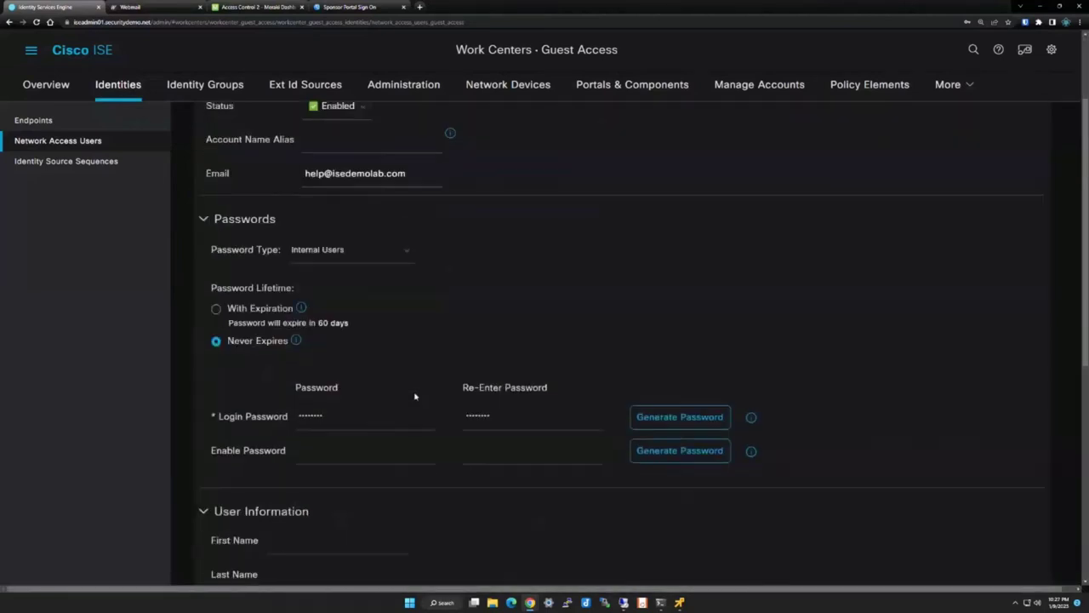
scroll(382, 429, down, 7)
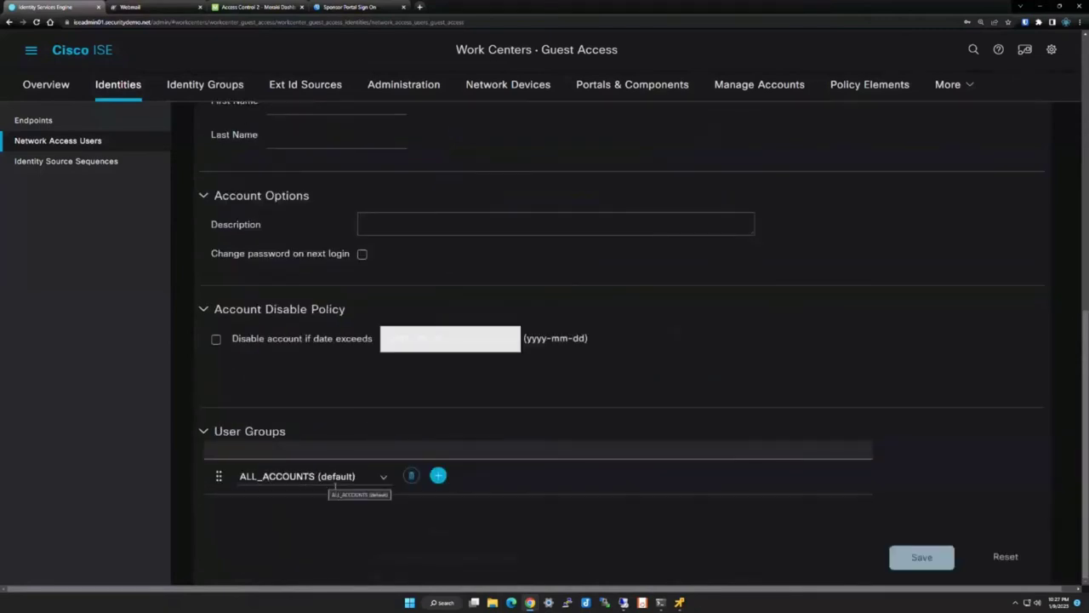
click(382, 478)
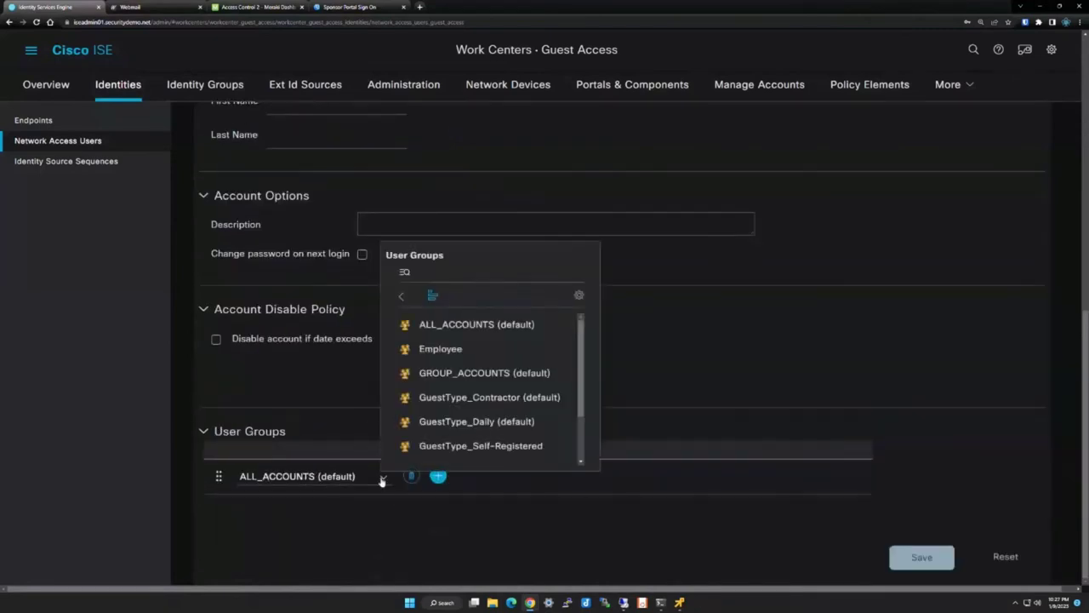
click(382, 479)
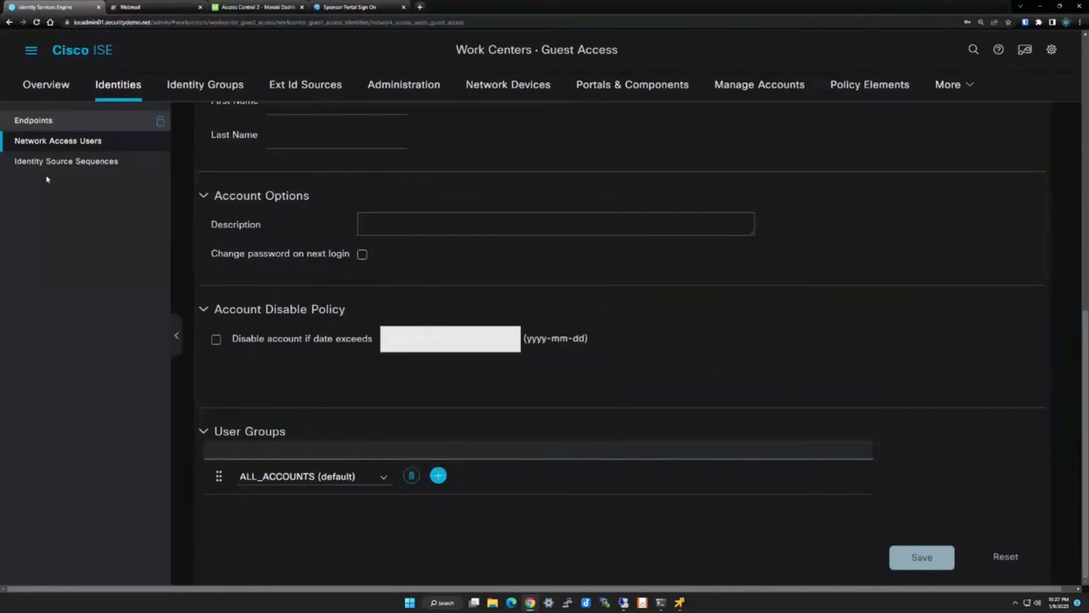
scroll(236, 255, up, 10)
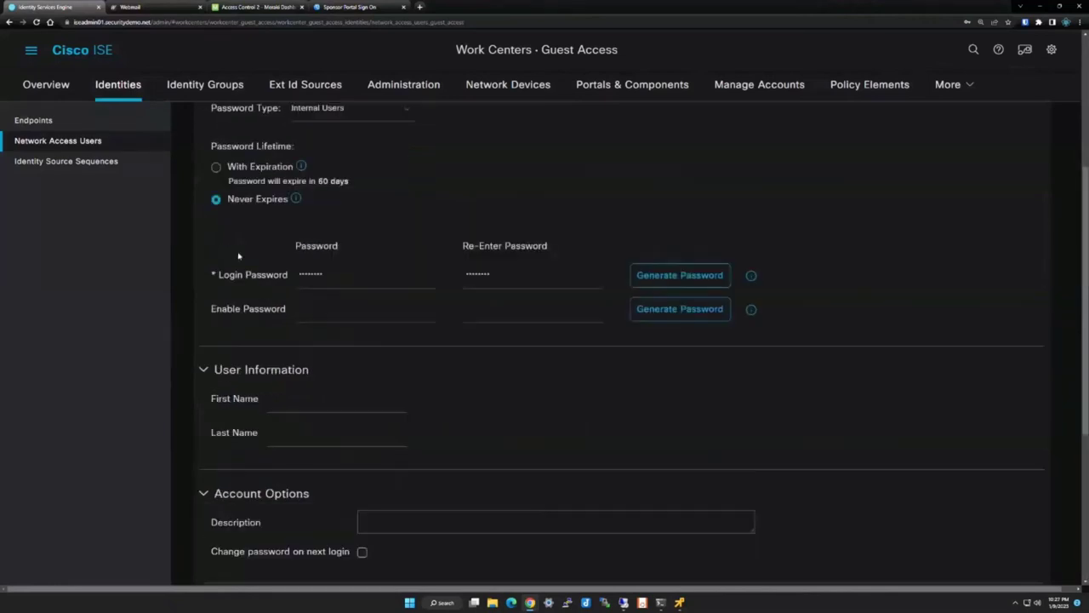
click(599, 95)
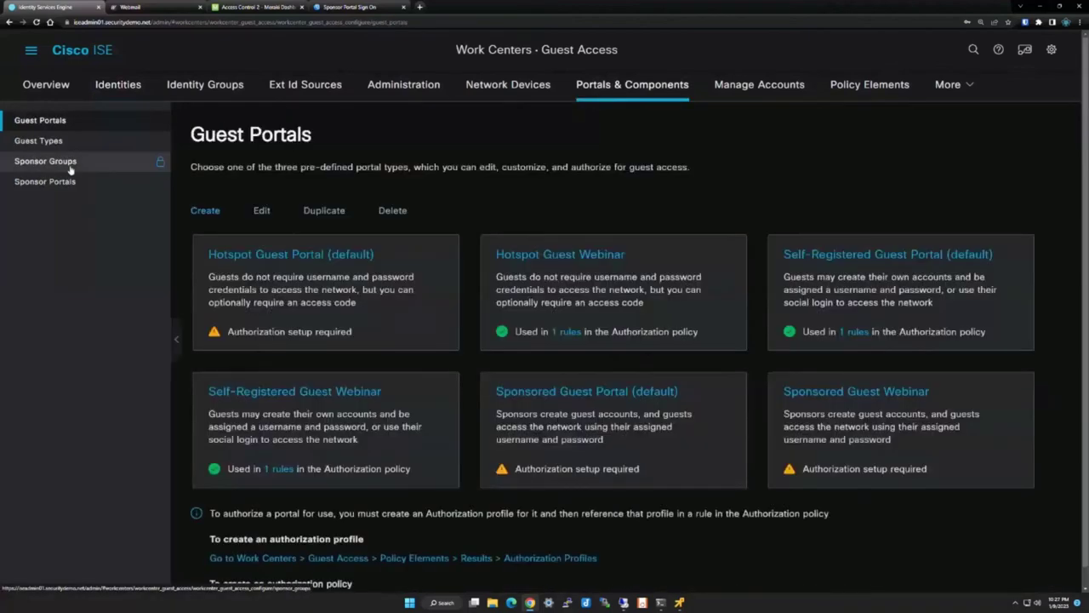
Step: Open the ALL_ACCOUNTS (default) sponsor group and scroll through its member group, guest types and San Jose location
click(69, 163)
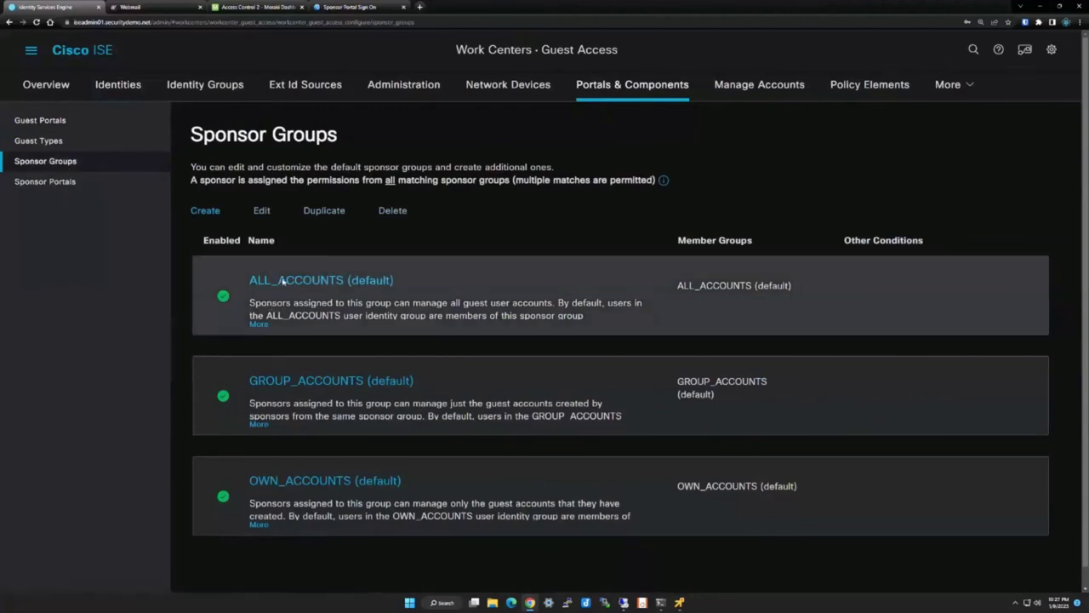
click(283, 282)
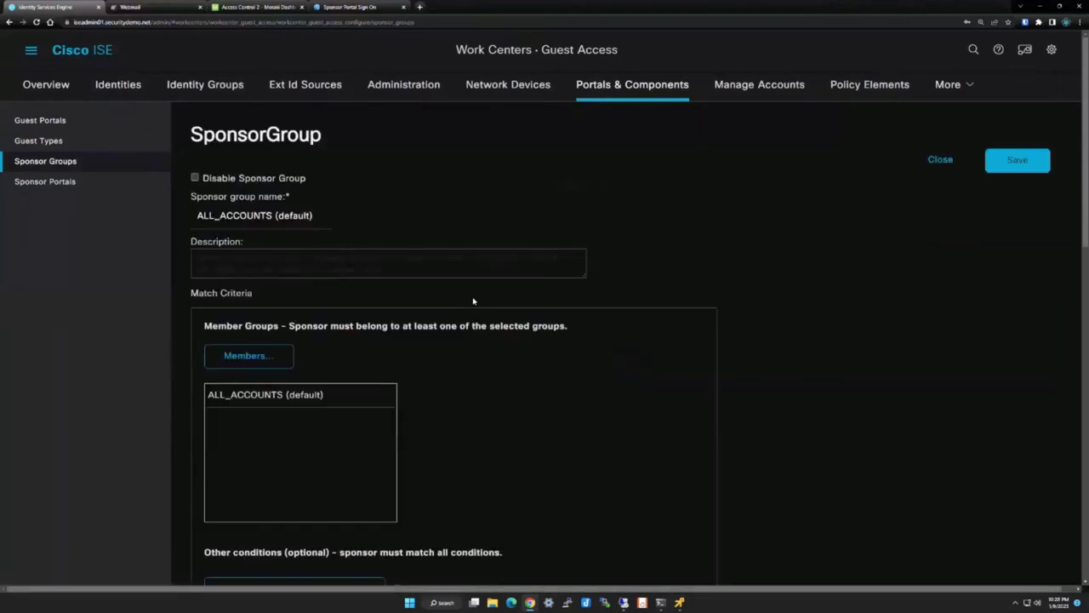
scroll(473, 301, down, 2)
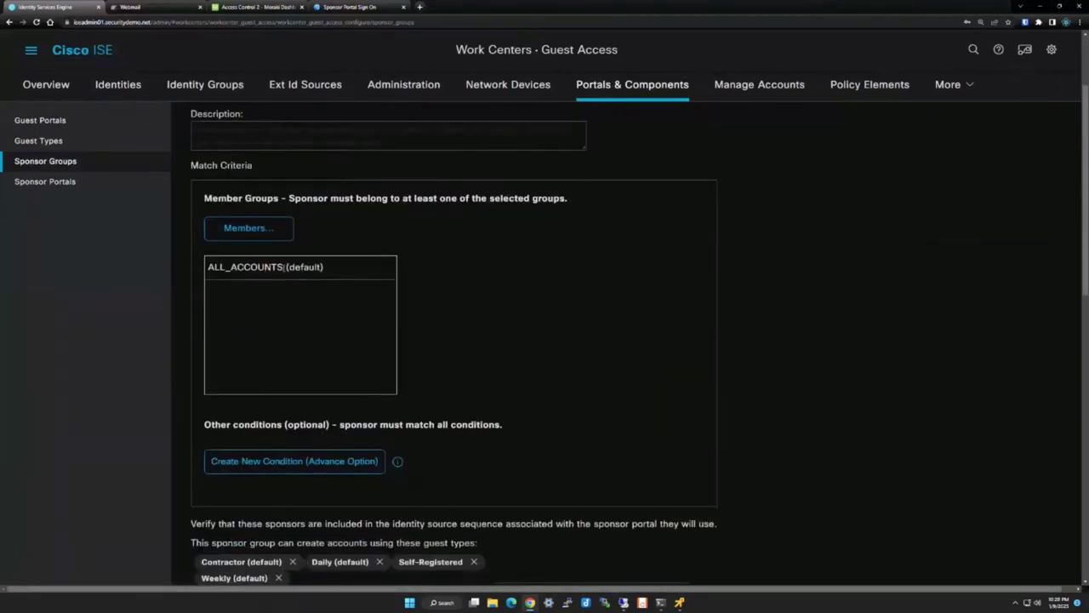
drag(283, 267, 207, 267)
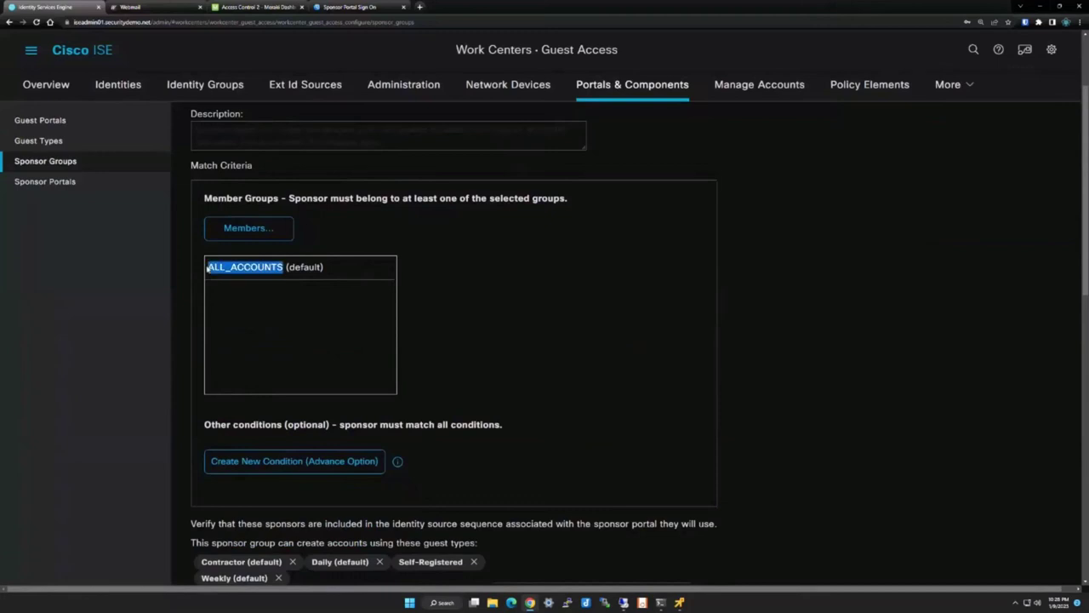
click(480, 325)
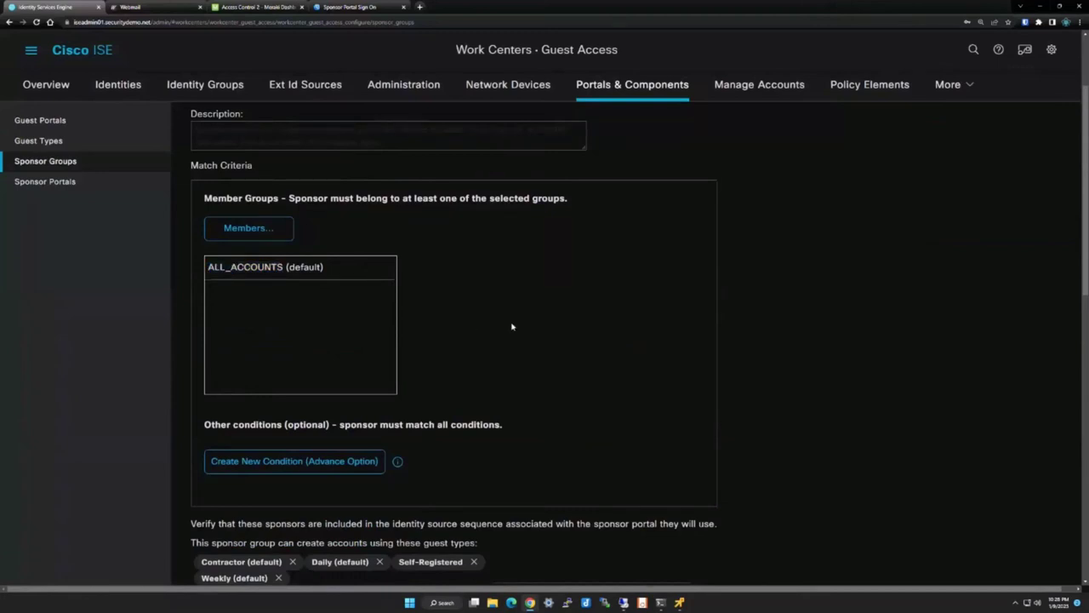
scroll(512, 325, down, 1)
scroll(513, 326, down, 1)
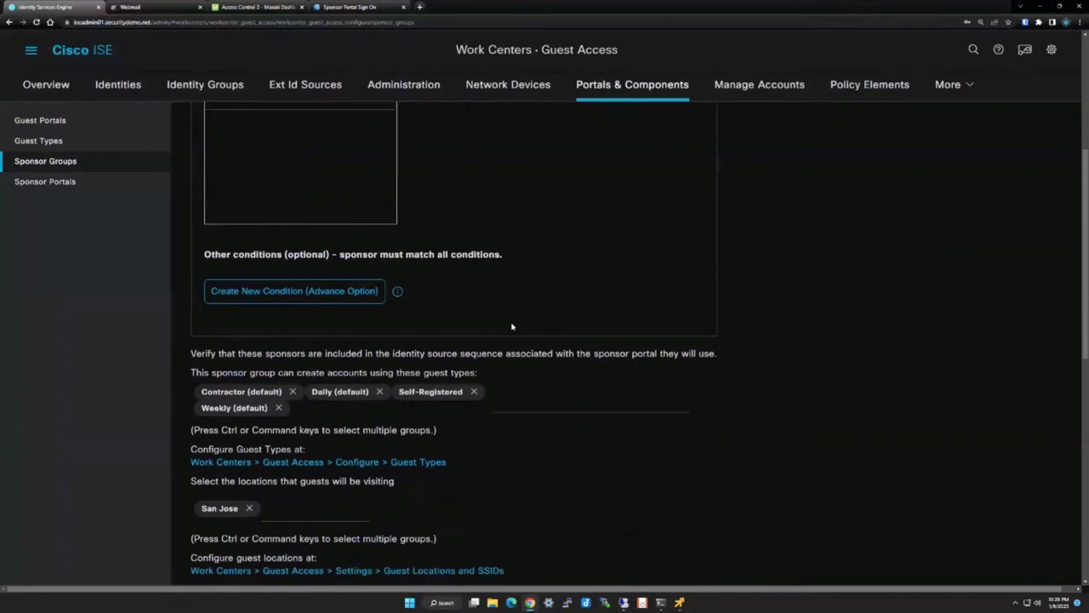
scroll(513, 326, down, 1)
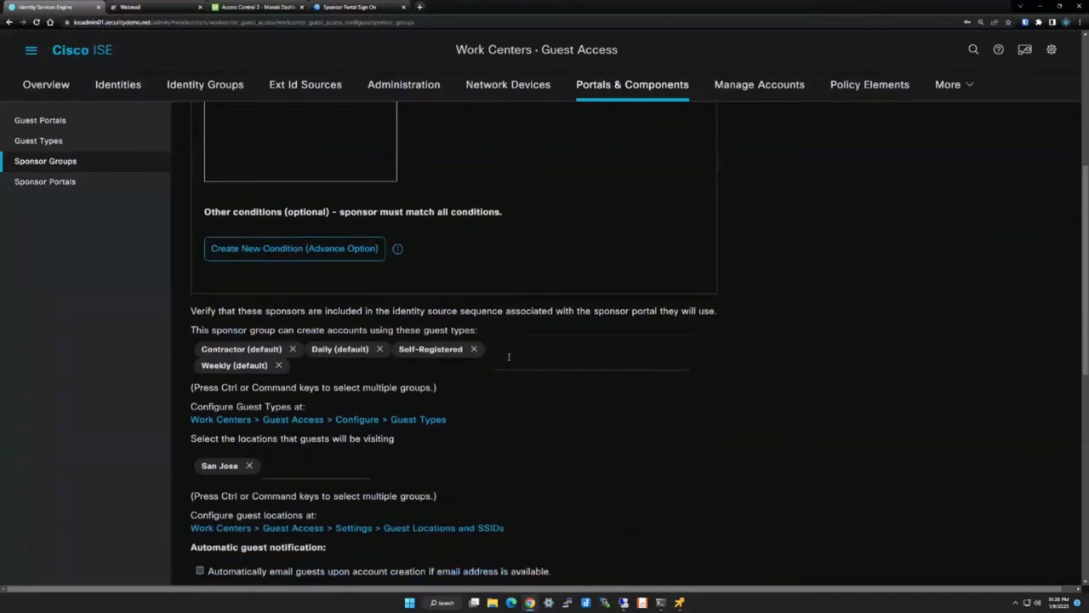
scroll(509, 357, down, 1)
Step: Add Raleigh as a guest location and turn on automatic guest emails
click(315, 385)
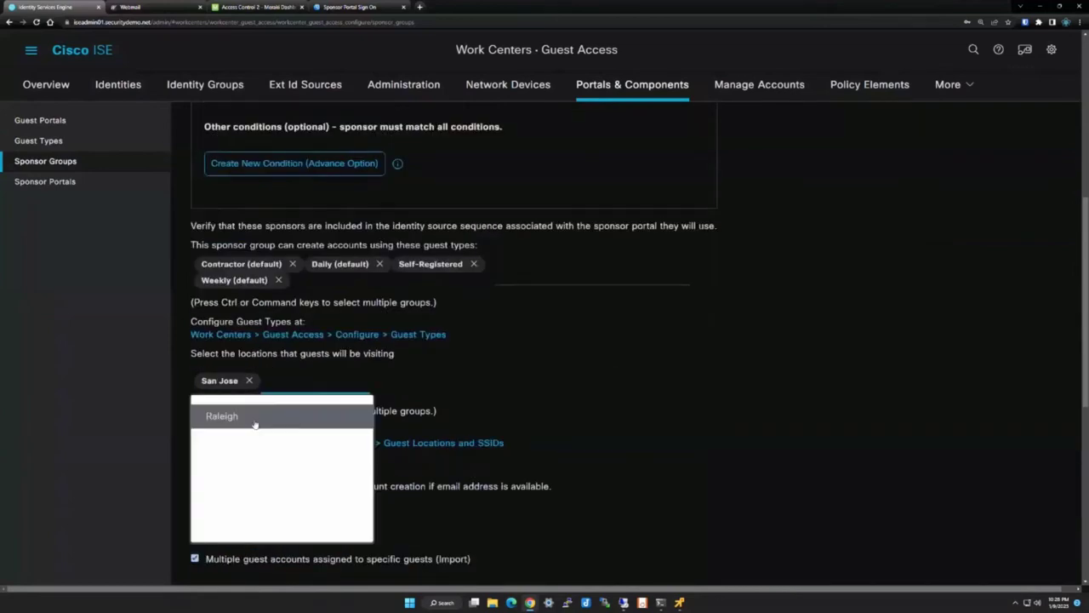
click(246, 417)
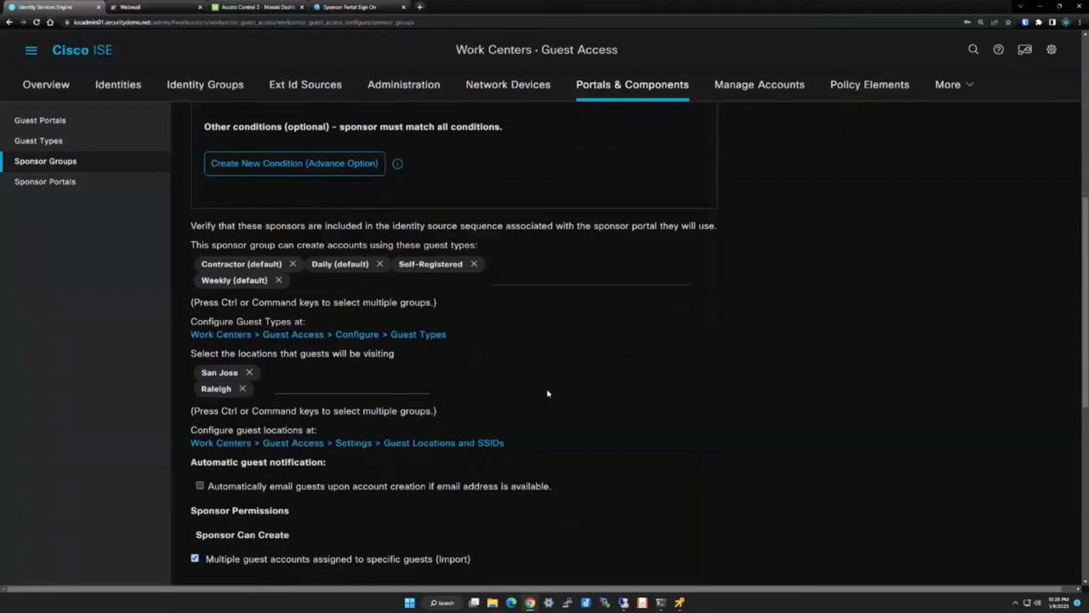
scroll(547, 393, down, 1)
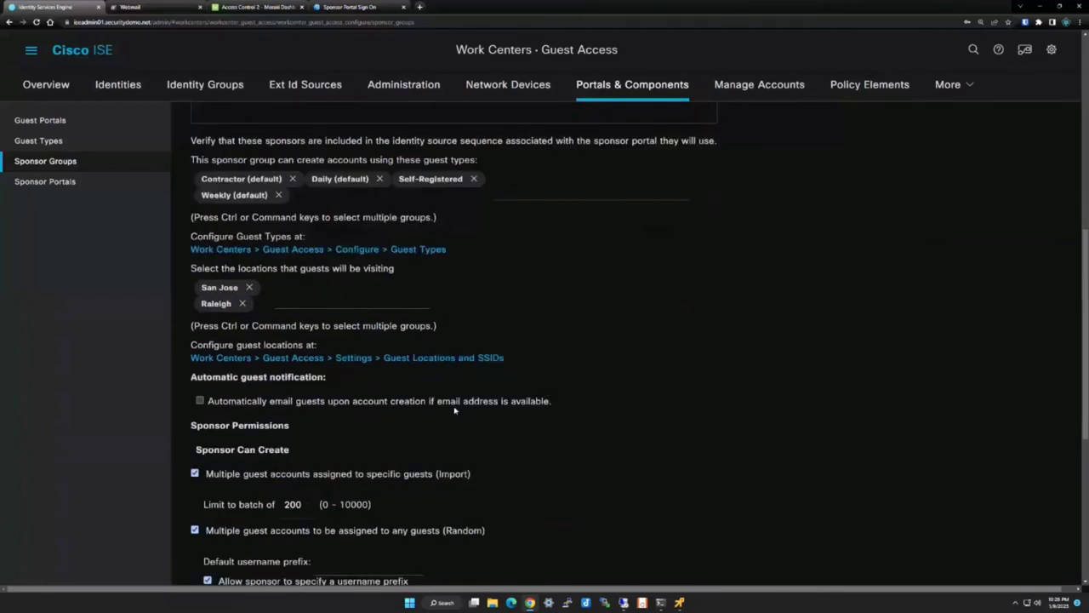
scroll(454, 410, down, 1)
scroll(455, 410, down, 1)
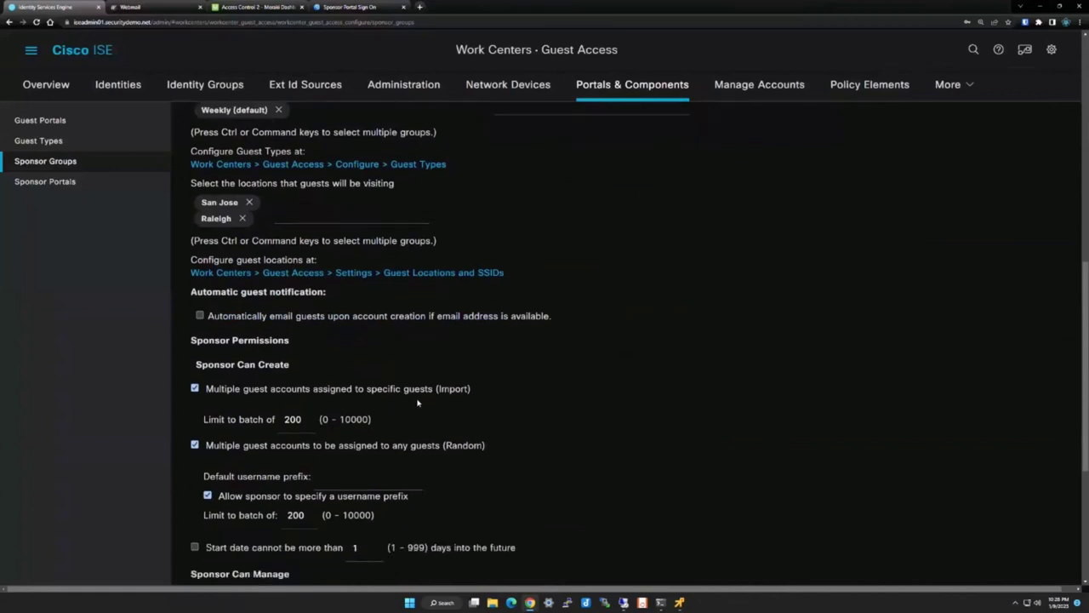
click(199, 315)
Step: Set the default username prefix to SPO-
scroll(512, 386, down, 1)
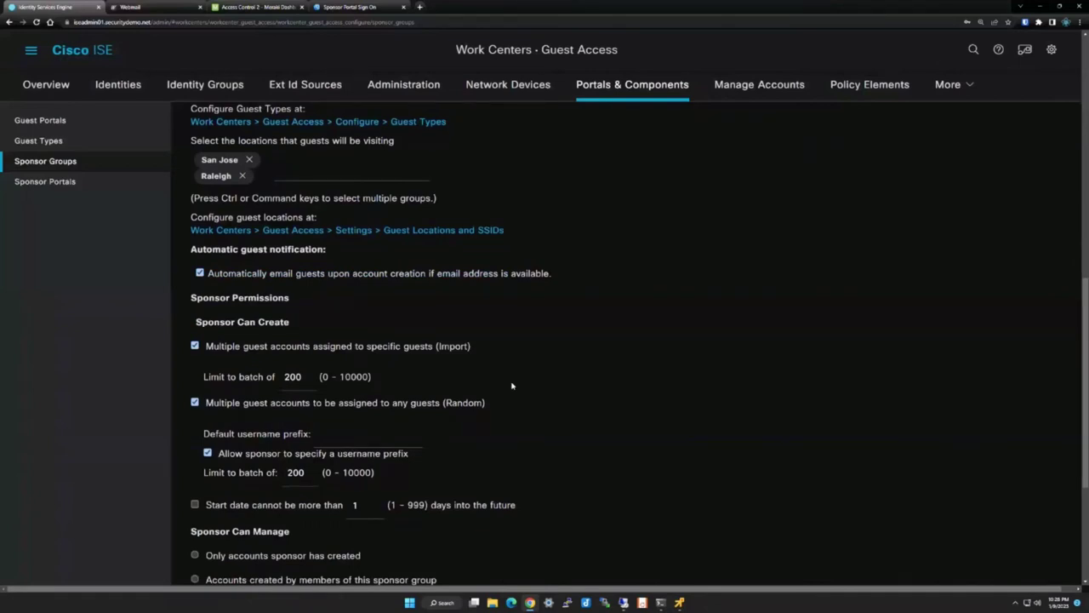
scroll(511, 386, down, 3)
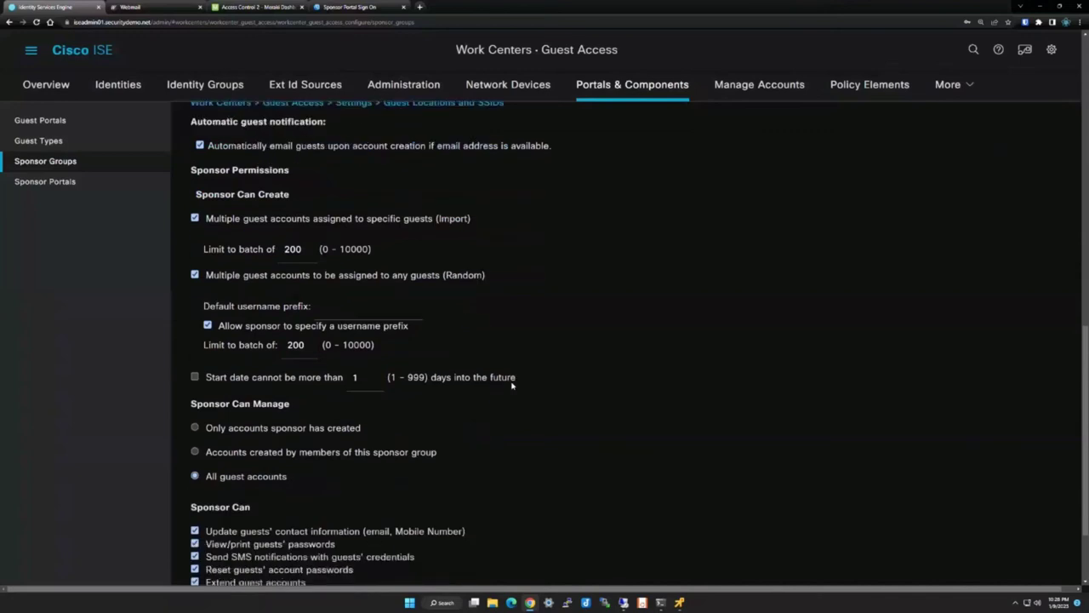
click(320, 310)
text(SPO-)
Step: Allow Guest REST API access and save the ALL_ACCOUNTS sponsor group
scroll(435, 440, down, 3)
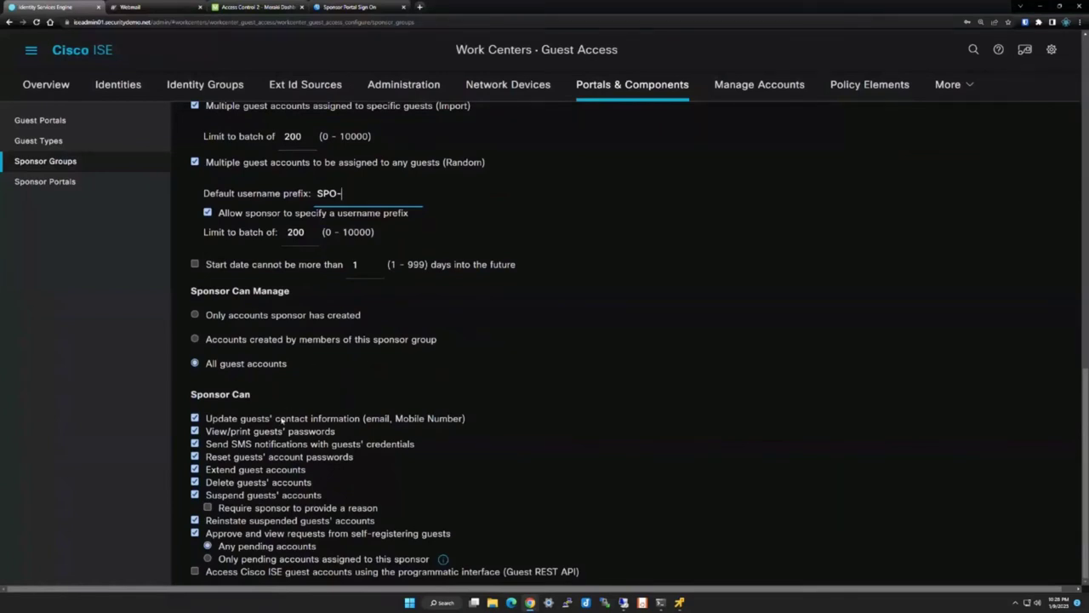
drag(269, 445, 246, 444)
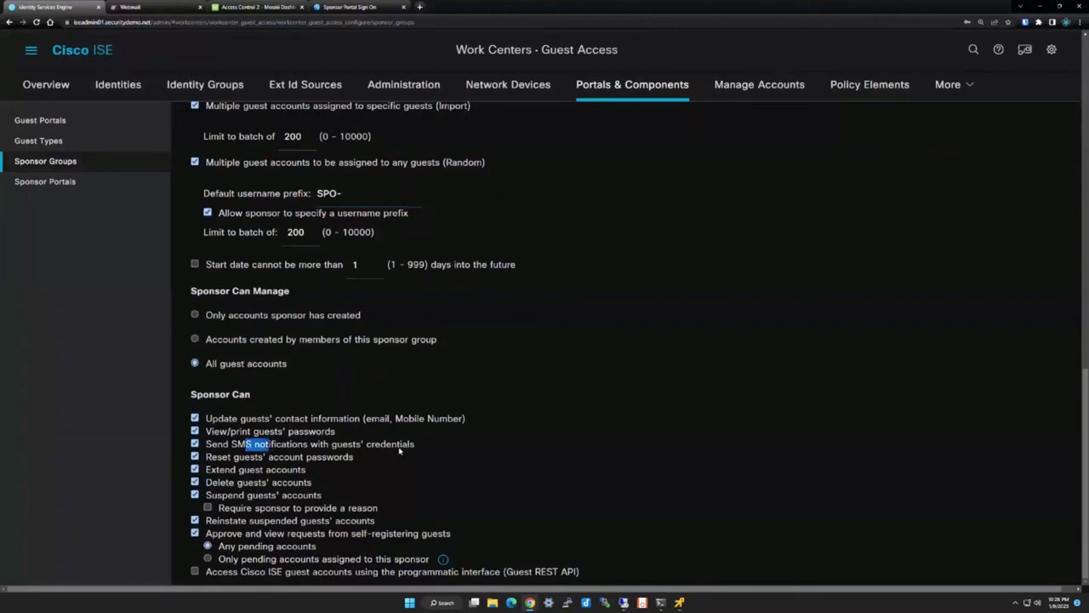
click(467, 451)
click(194, 571)
scroll(675, 509, up, 15)
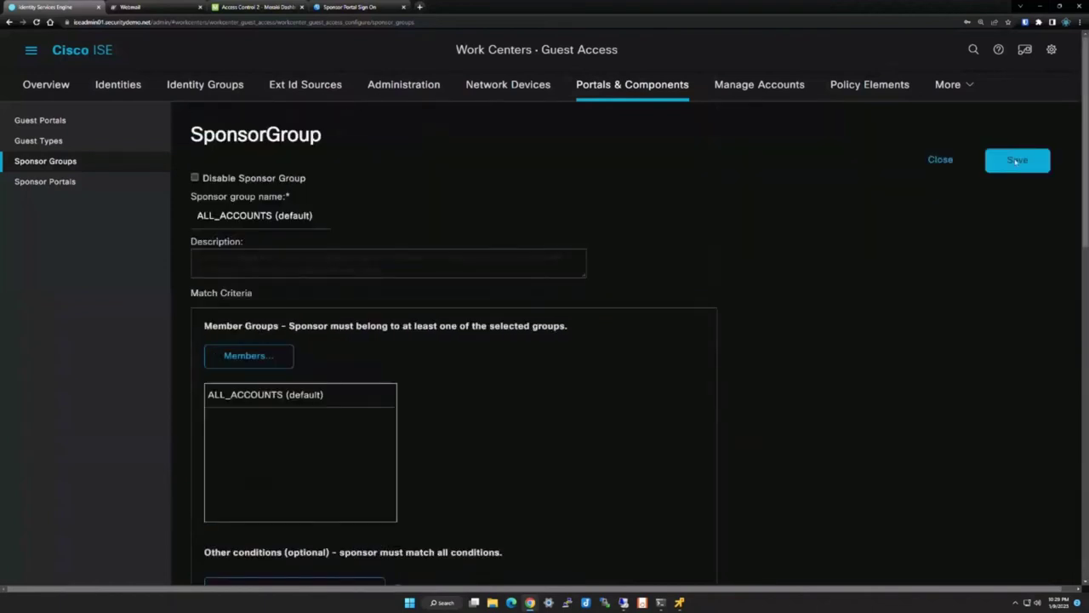
click(1014, 162)
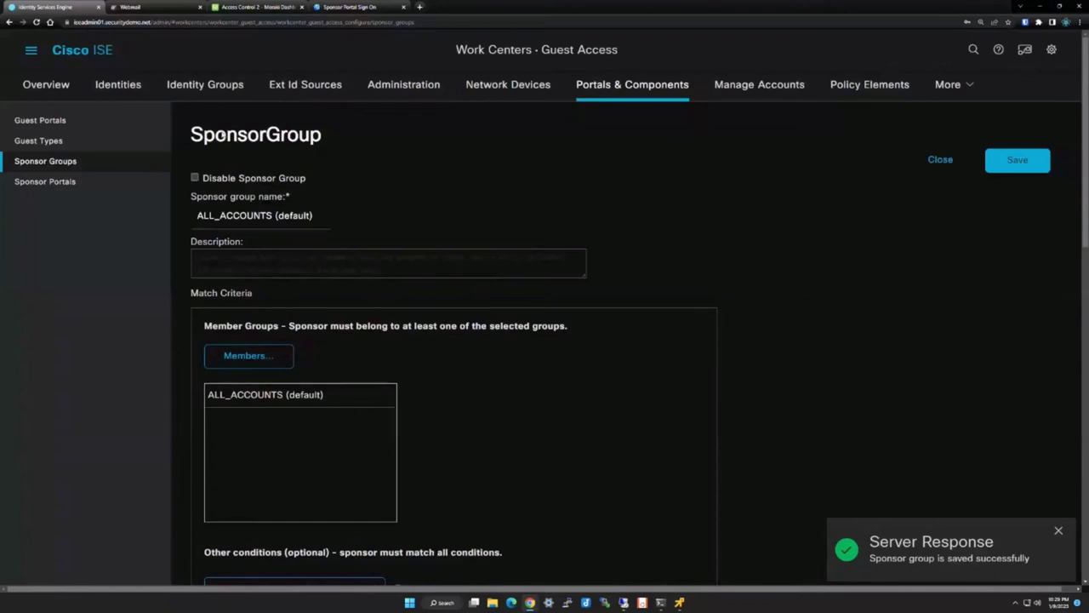
click(108, 162)
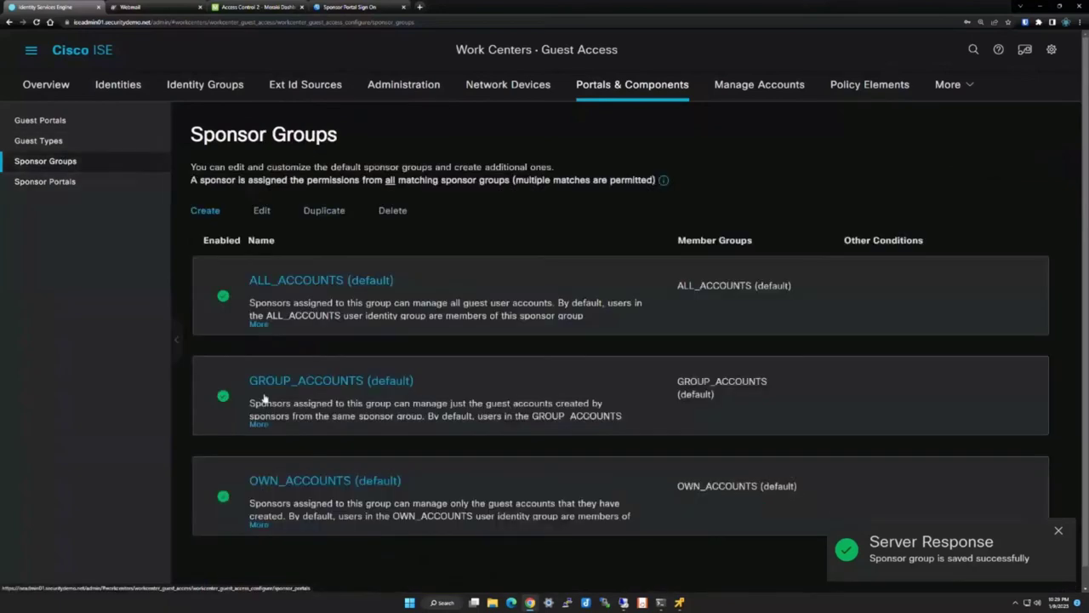
Step: In GROUP_ACCOUNTS, add Raleigh as a location and turn on automatic guest emails
click(333, 385)
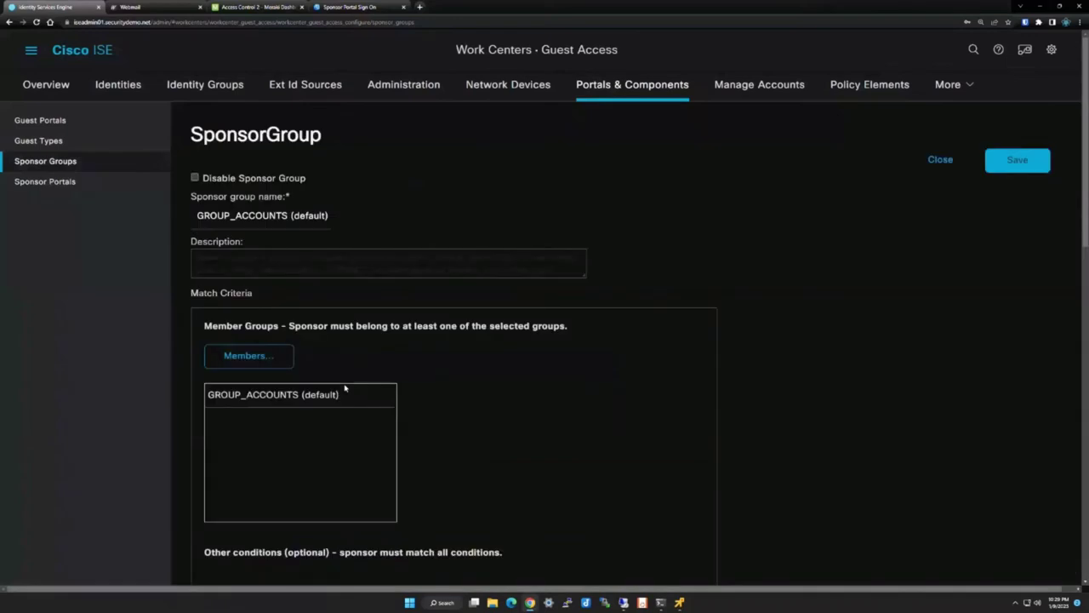
scroll(345, 387, down, 1)
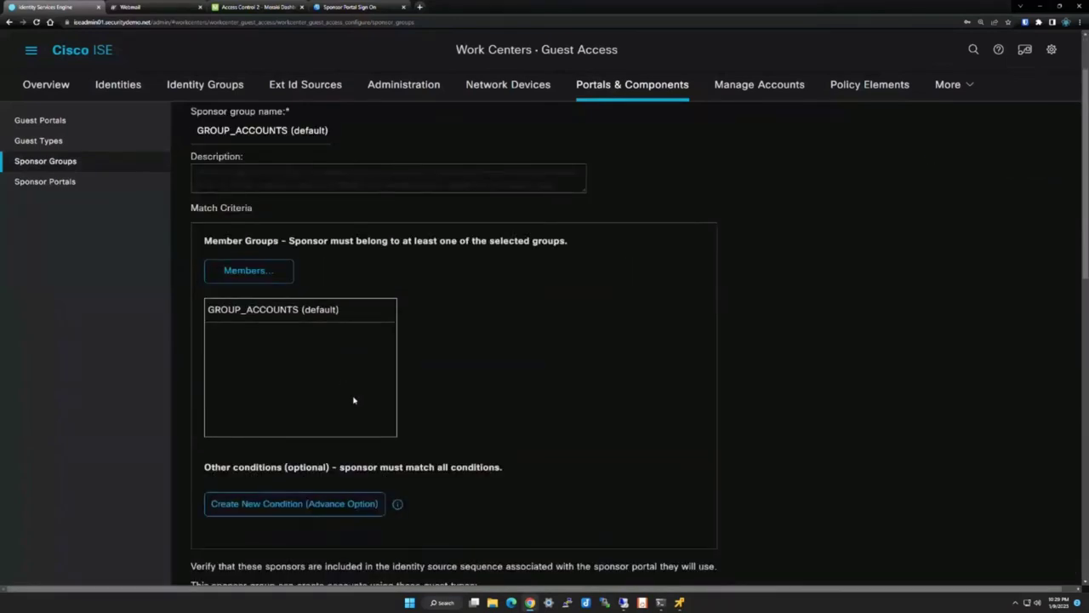
scroll(392, 391, down, 2)
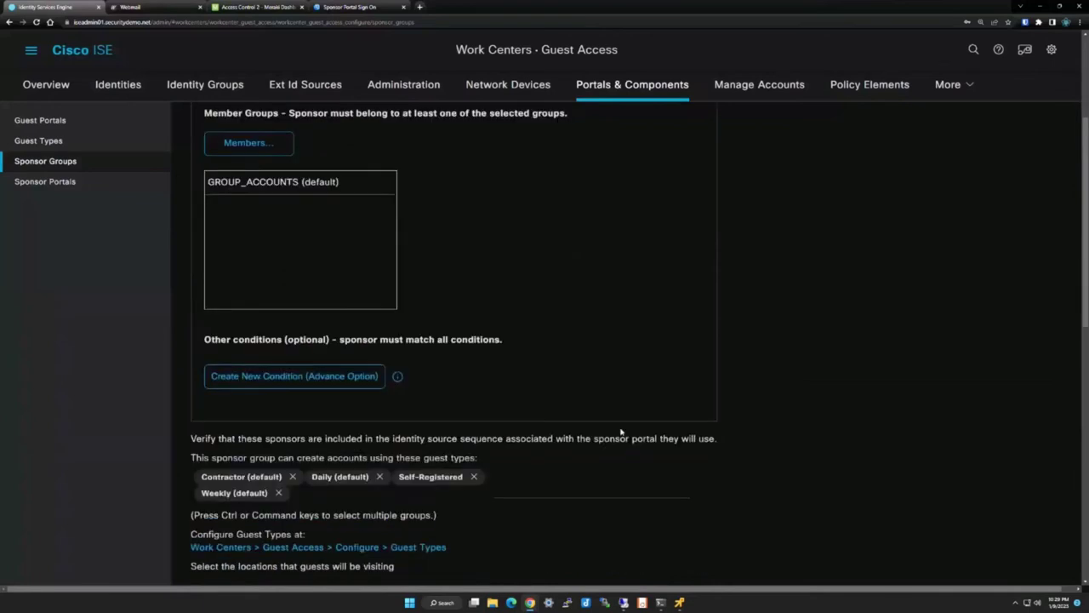
scroll(486, 387, down, 5)
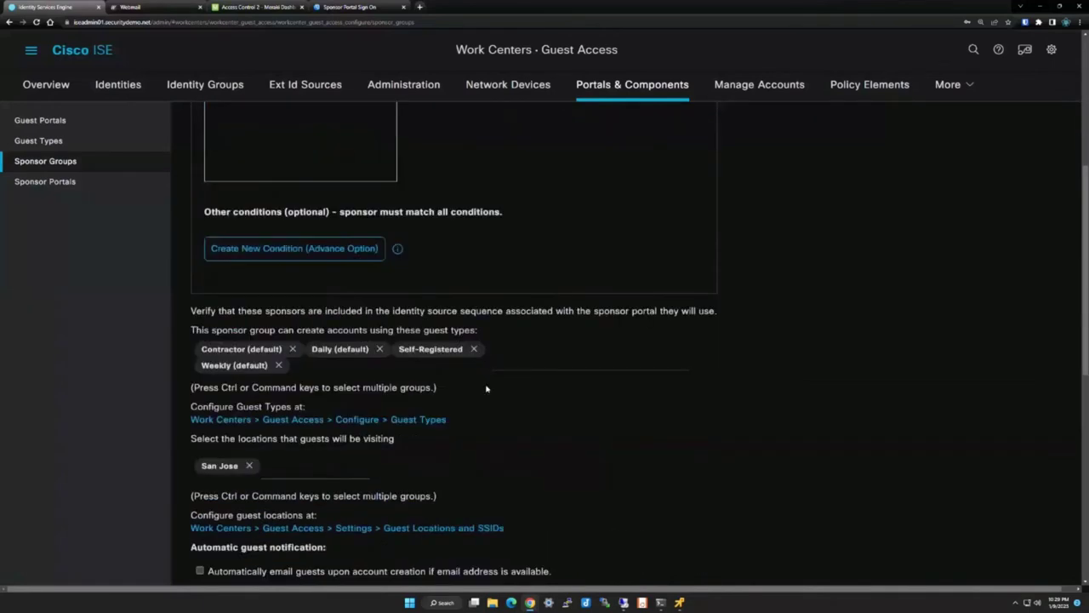
click(290, 382)
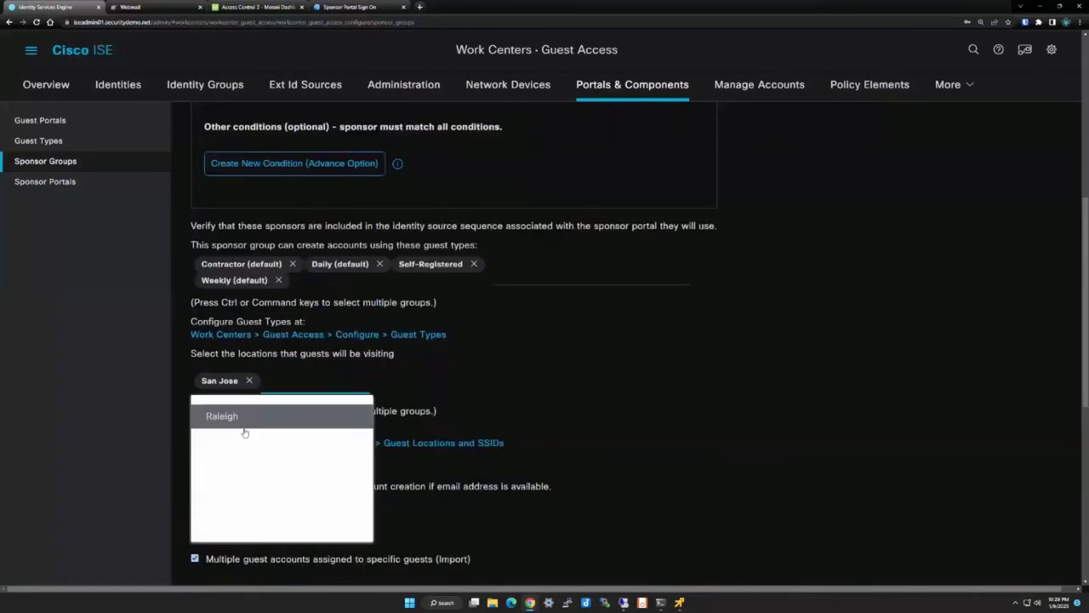
click(244, 421)
scroll(562, 408, down, 3)
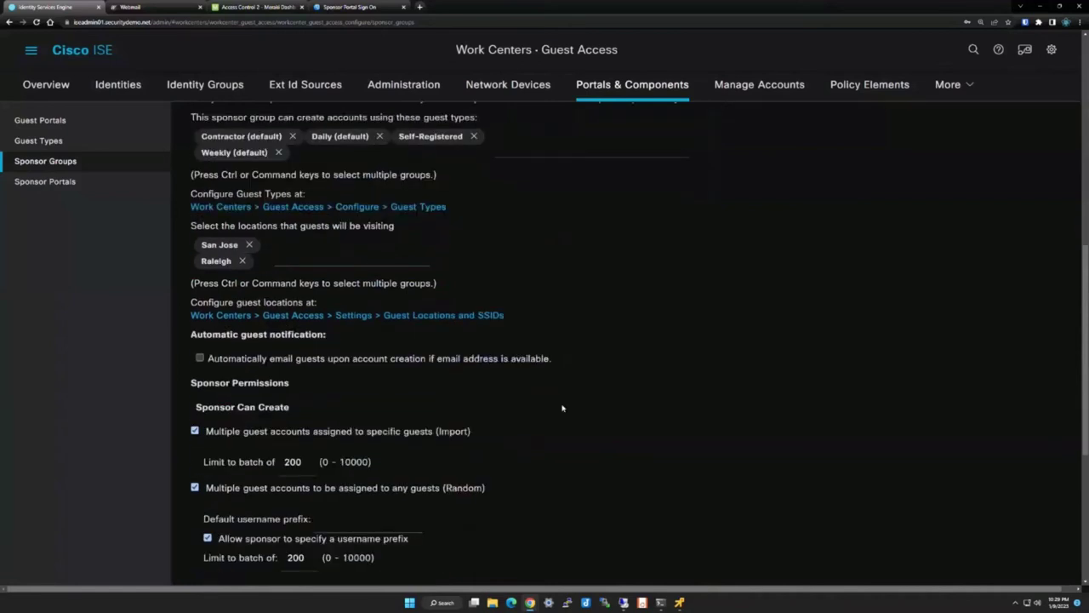
click(200, 358)
Step: Set the username prefix to GRP- and let sponsors send SMS credential notifications
scroll(630, 419, down, 4)
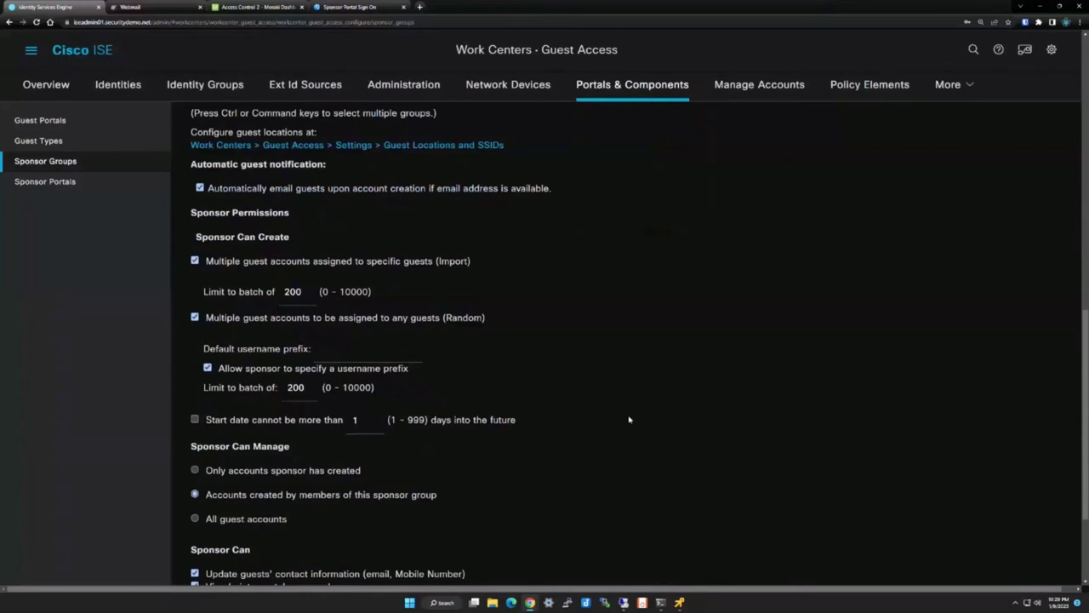
click(332, 350)
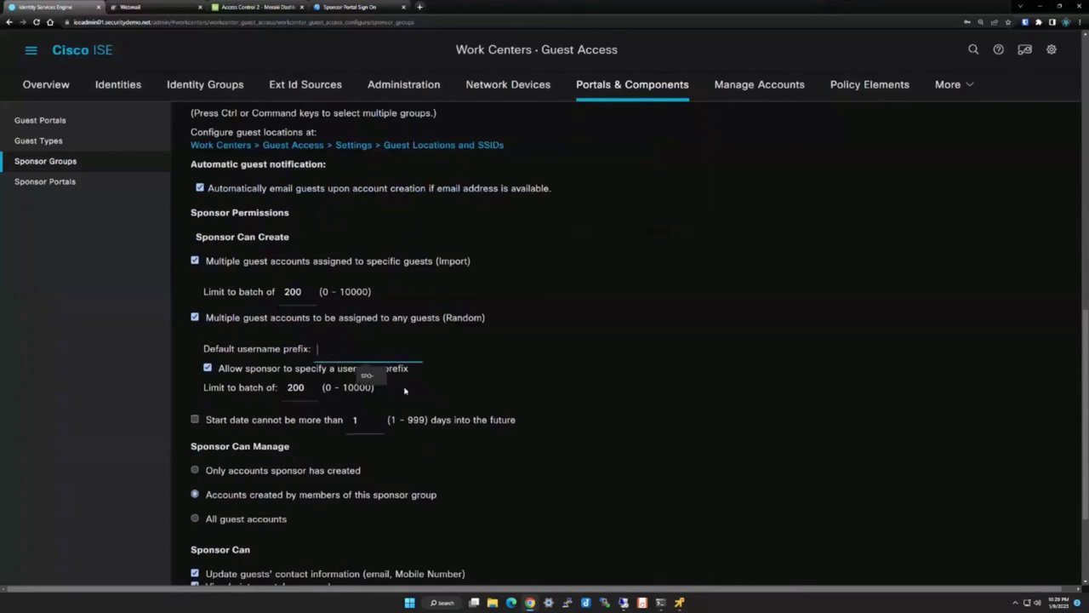
text(GRP)
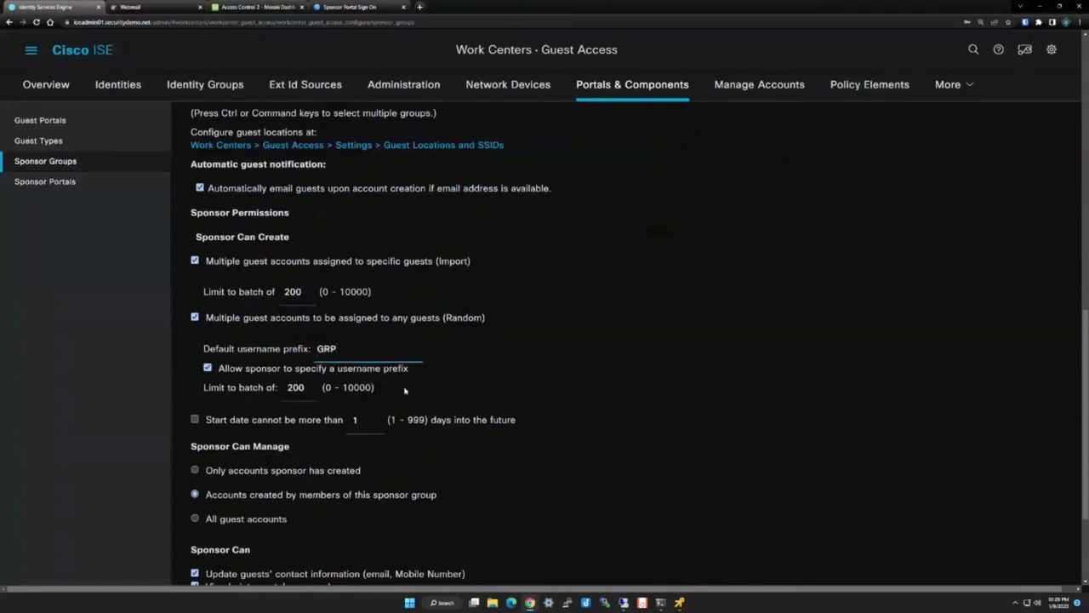
text(-)
scroll(549, 387, down, 1)
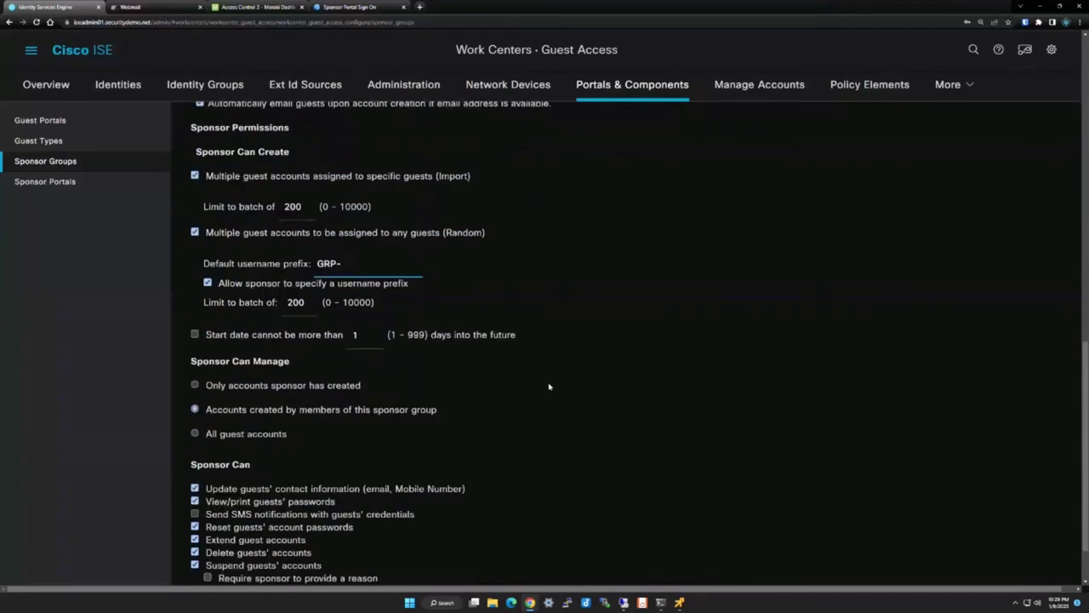
scroll(549, 387, down, 1)
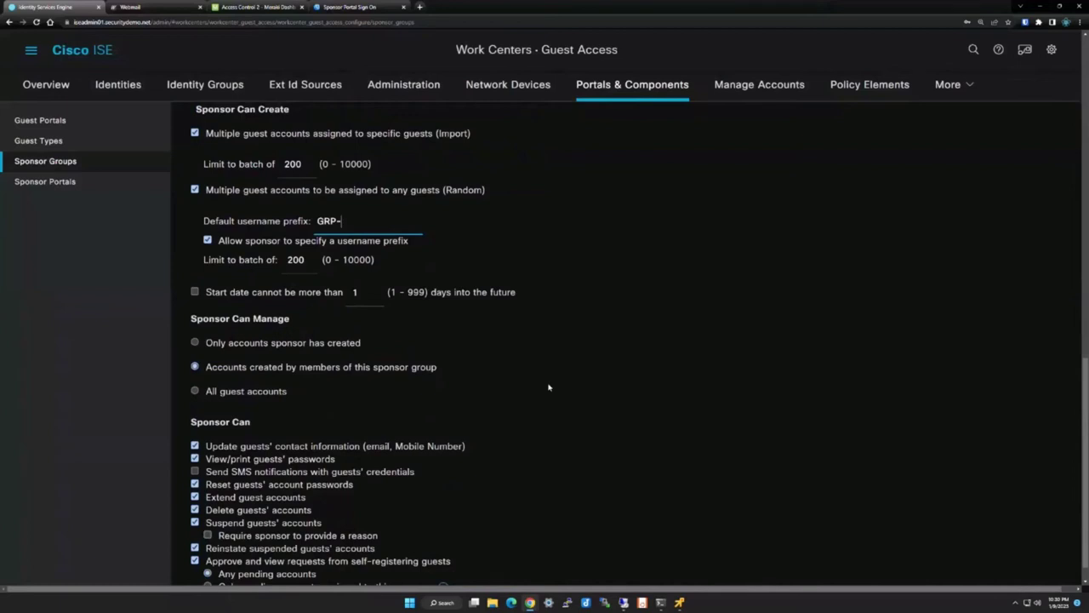
scroll(549, 387, down, 1)
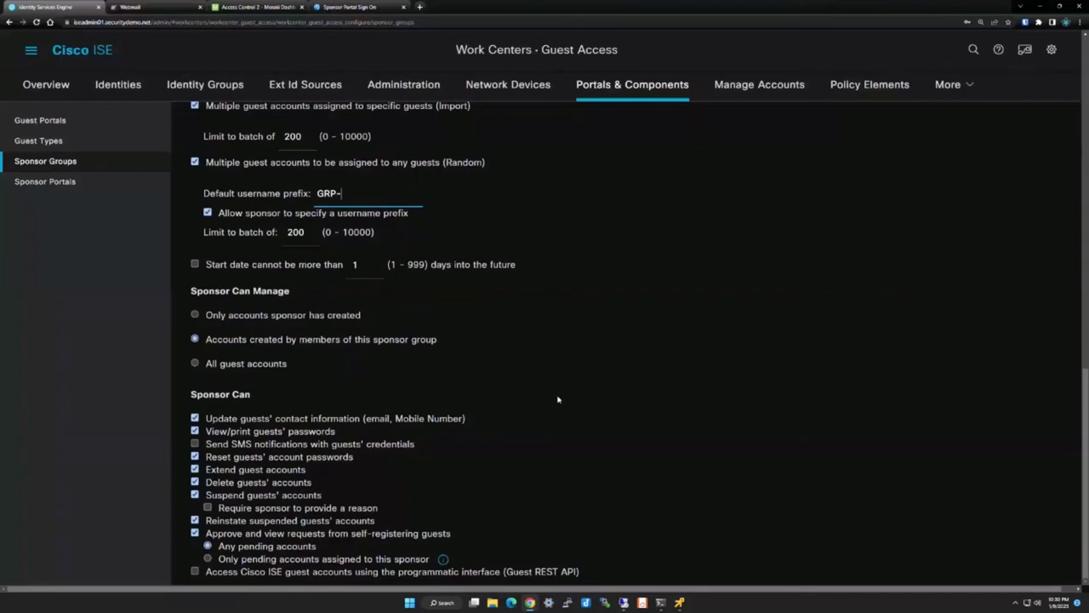
click(195, 445)
scroll(596, 420, up, 10)
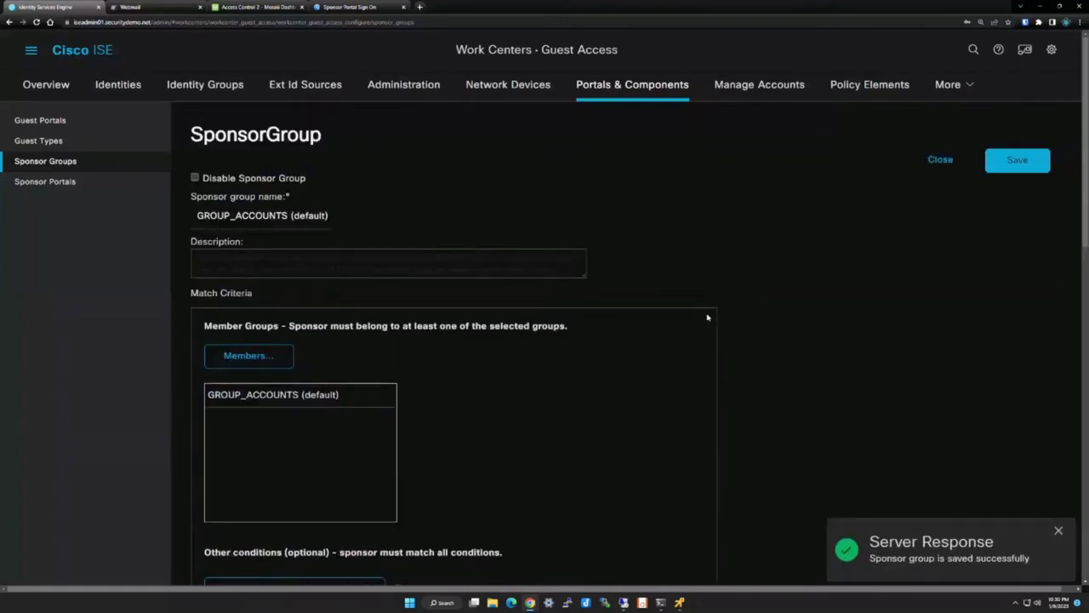
Step: In OWN_ACCOUNTS, add Raleigh as a location and turn on automatic guest emails
click(90, 161)
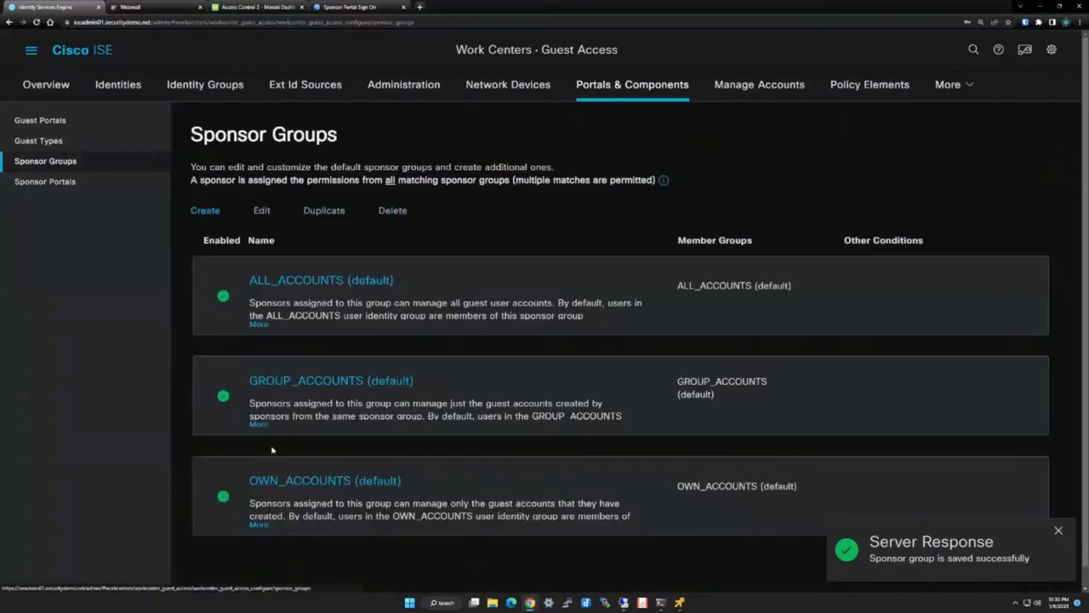
click(287, 479)
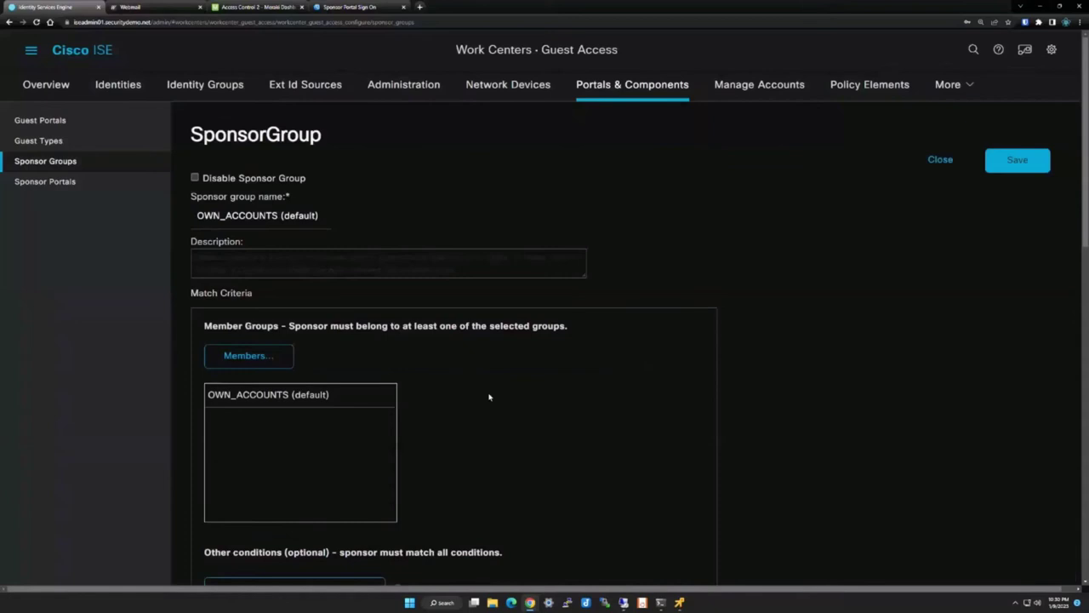
scroll(489, 396, down, 4)
scroll(489, 397, down, 1)
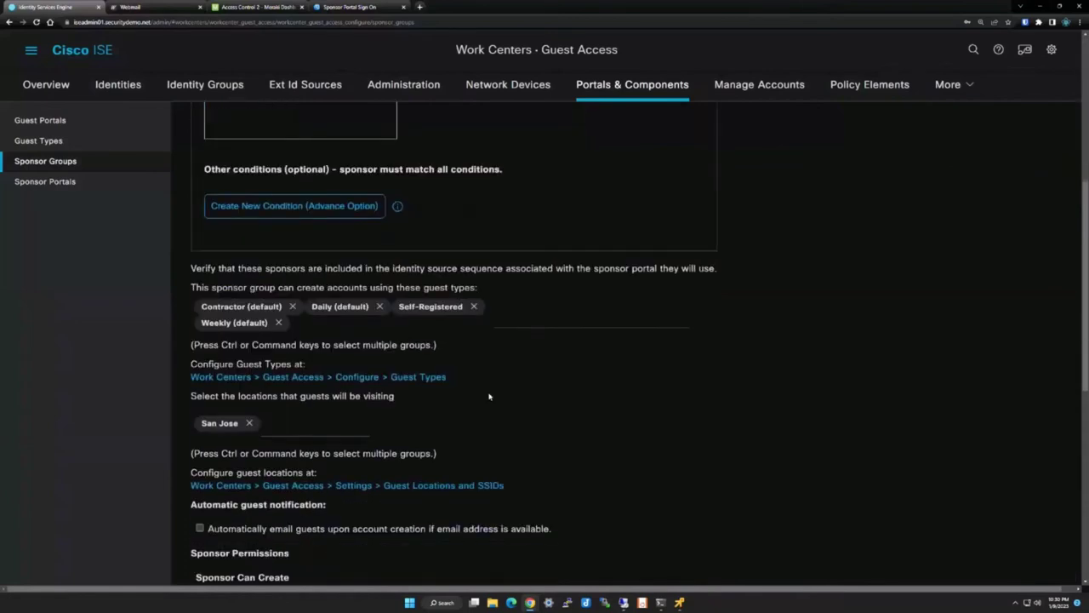
click(315, 431)
click(241, 460)
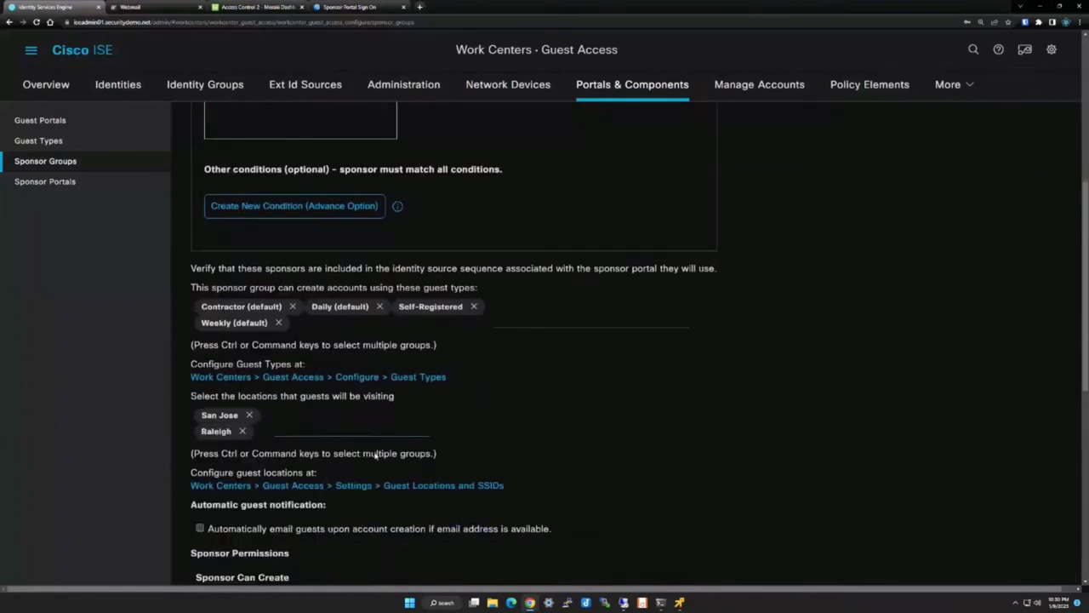
scroll(490, 450, down, 2)
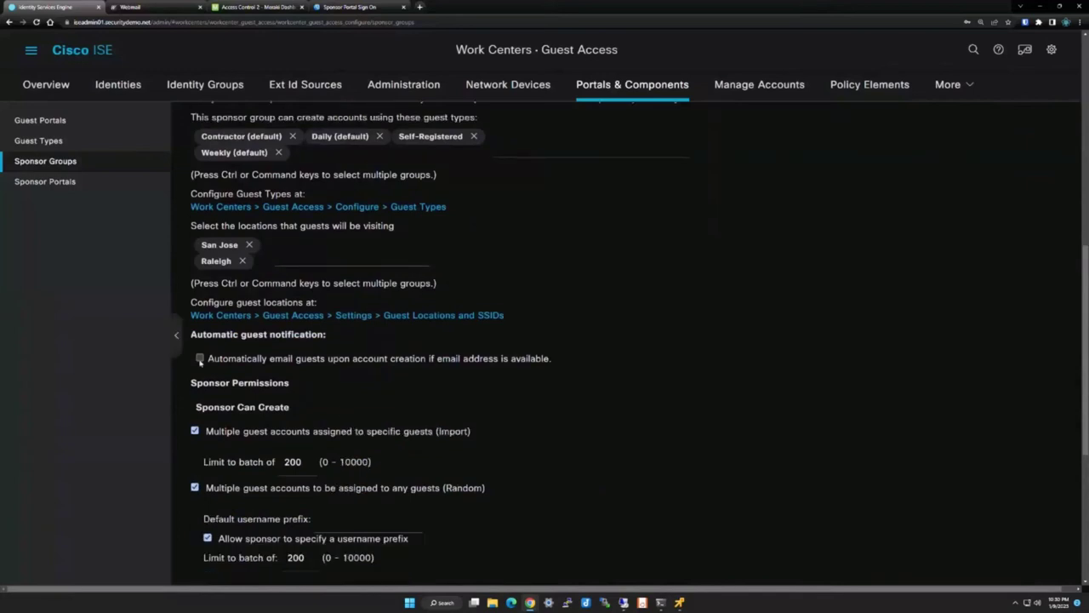
click(200, 360)
Step: Limit approvals to pending accounts assigned to this sponsor and save the group
scroll(549, 402, down, 3)
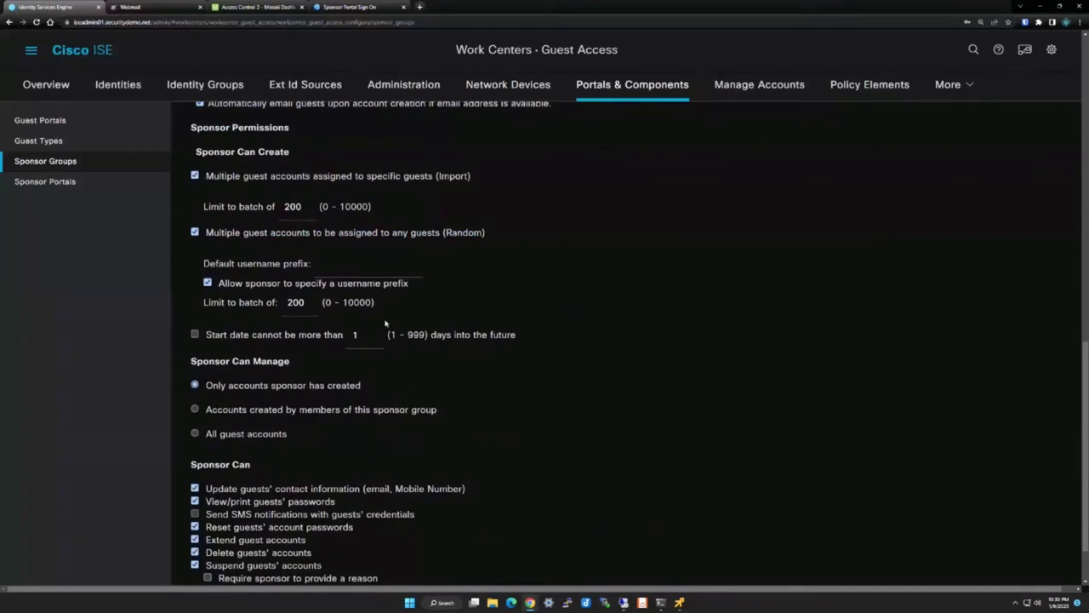
scroll(385, 322, down, 1)
scroll(384, 322, down, 1)
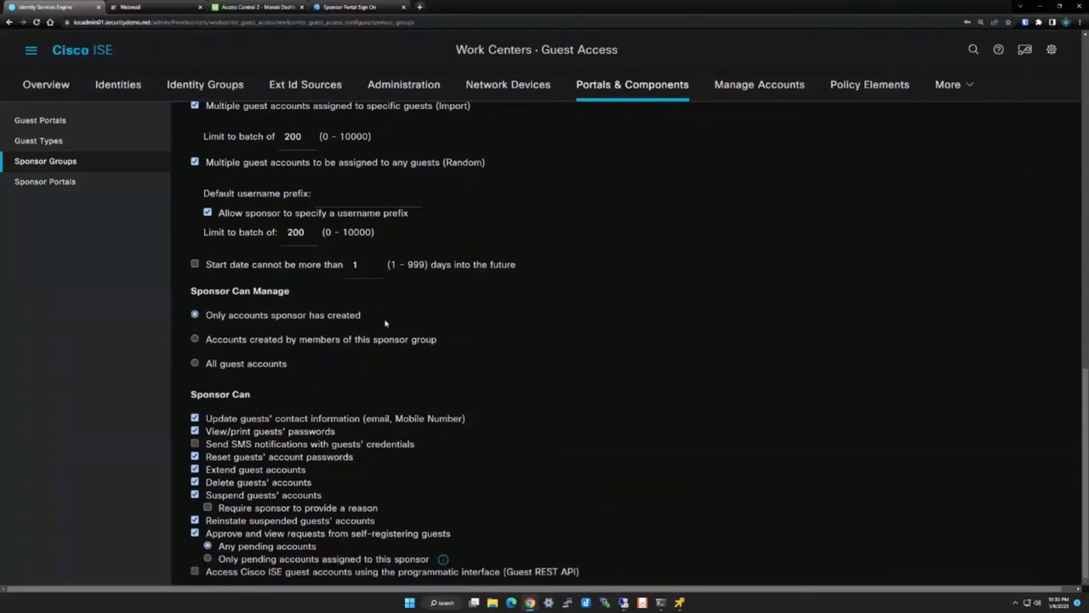
click(207, 559)
scroll(595, 409, up, 1)
scroll(595, 409, up, 10)
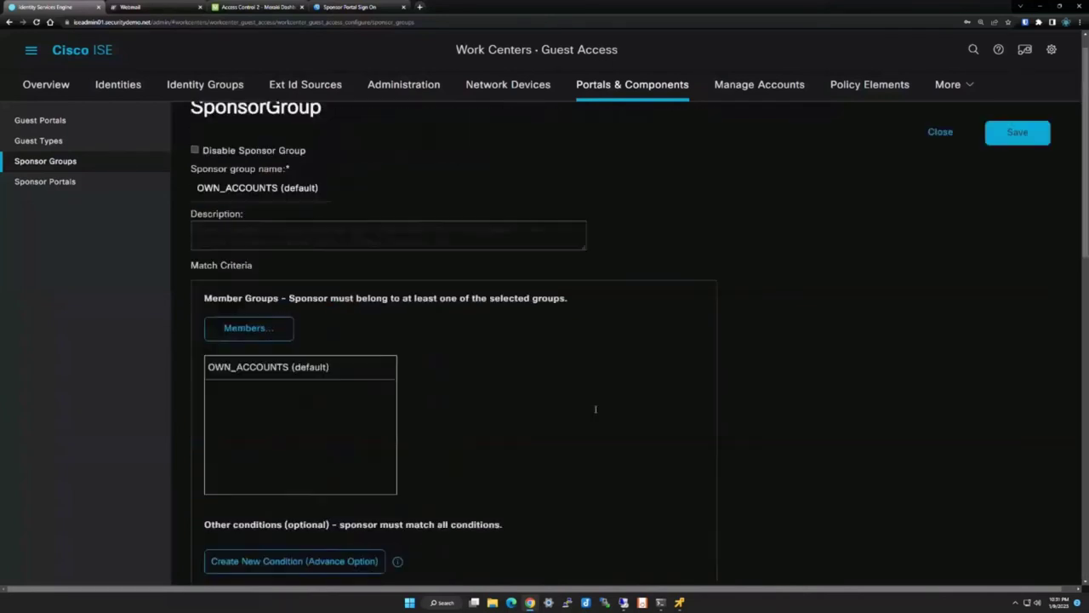
click(1010, 168)
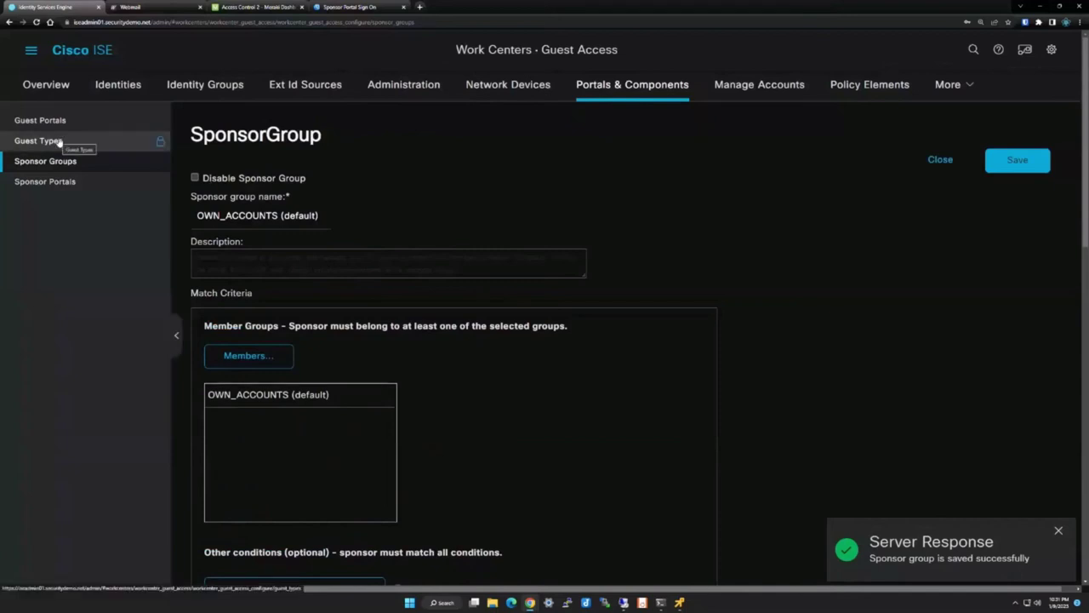
click(40, 120)
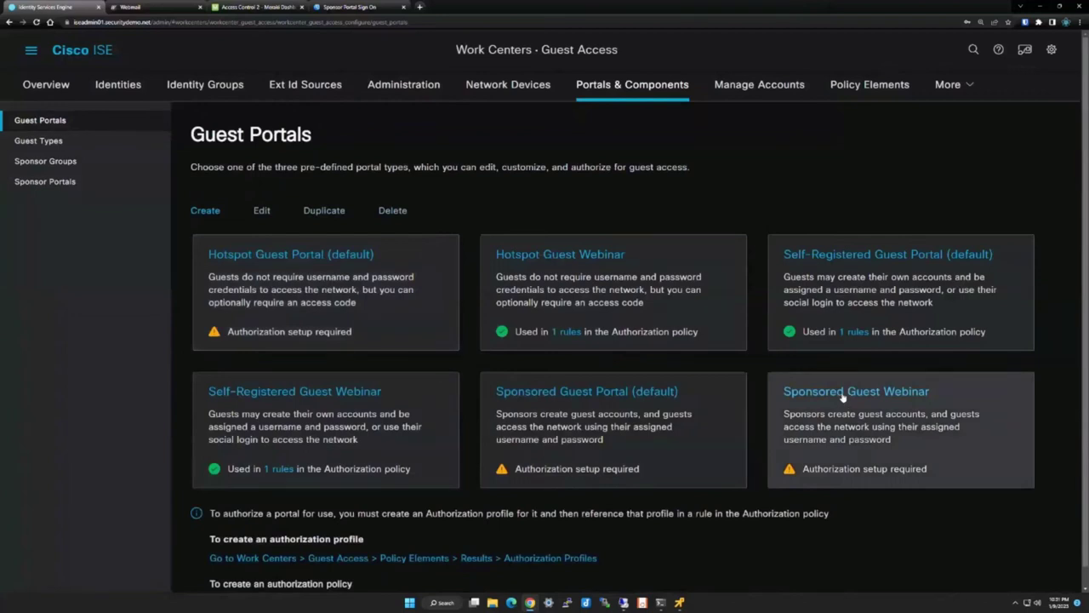
Step: Open the Sponsored Guest Webinar portal and expand its Portal Settings
click(839, 398)
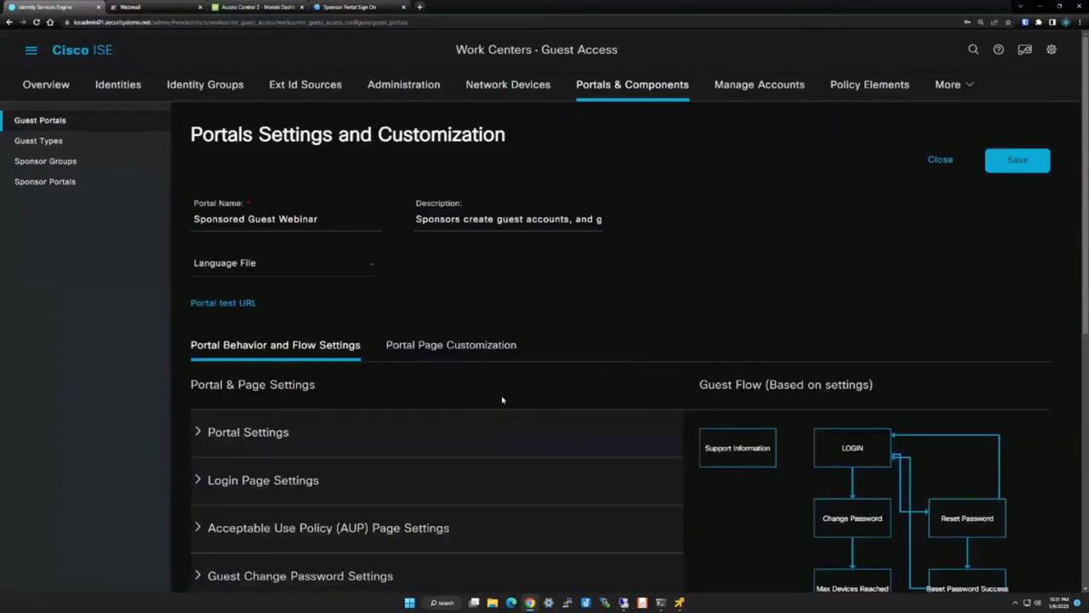
scroll(502, 400, down, 3)
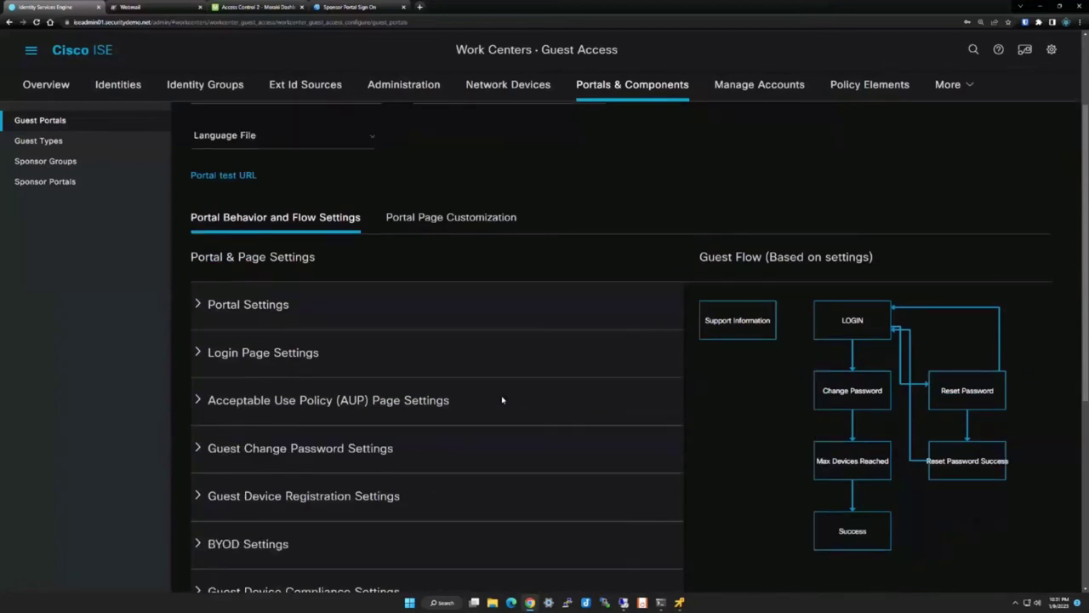
click(198, 304)
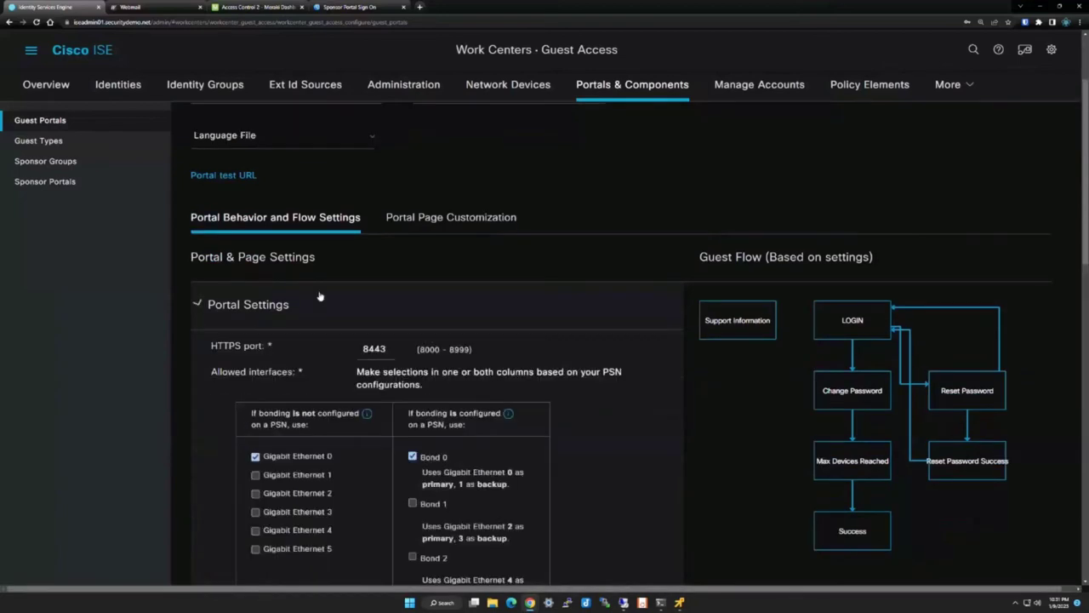
scroll(576, 298, down, 3)
scroll(619, 332, down, 3)
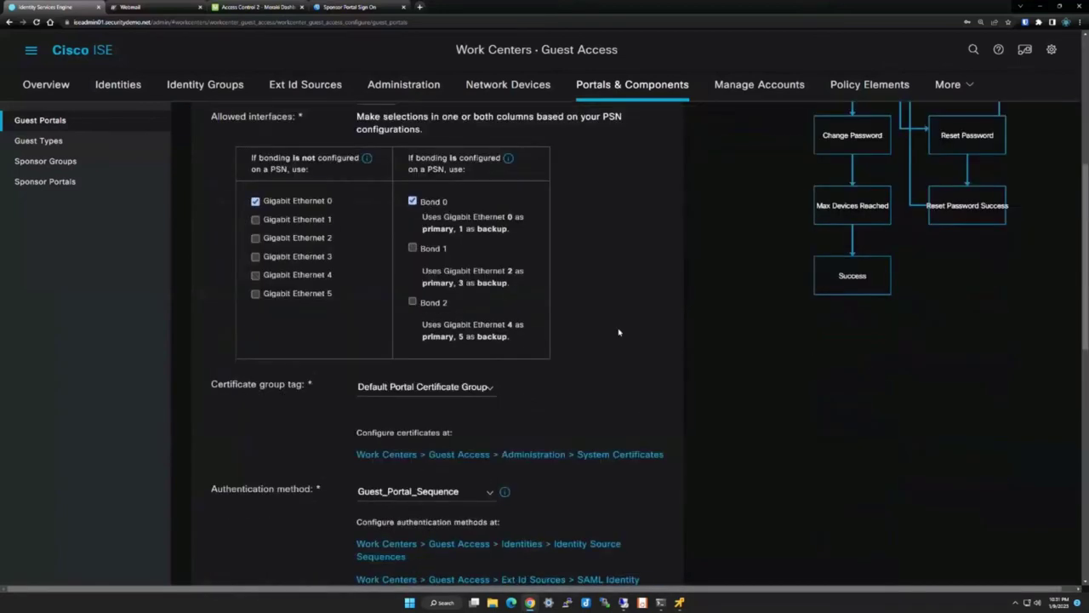
scroll(619, 332, down, 5)
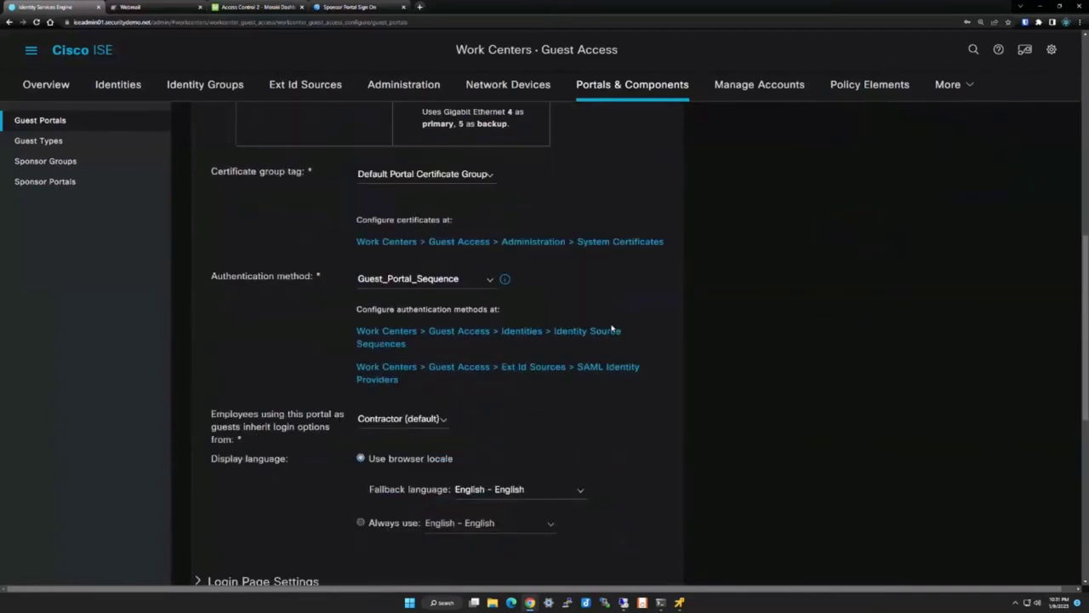
scroll(612, 329, down, 2)
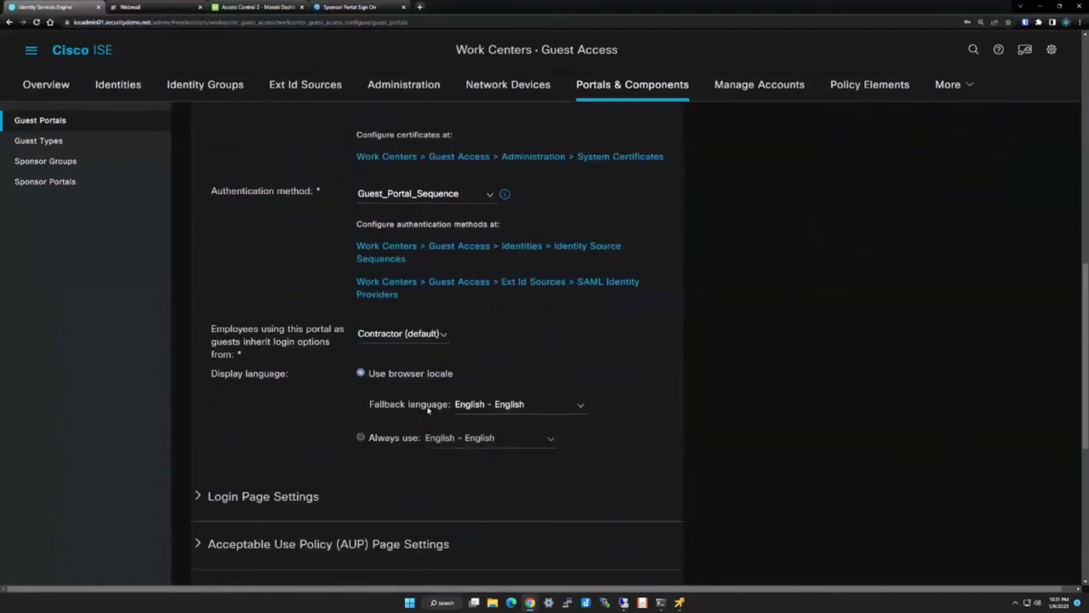
scroll(375, 437, down, 3)
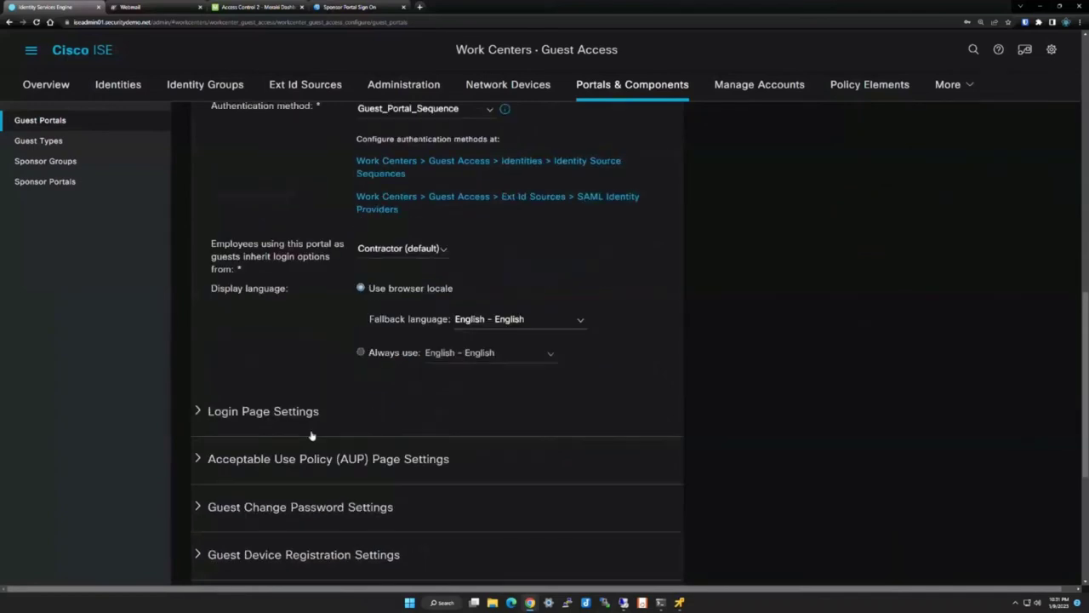
Step: Expand the Login Page Settings and Support Information Page Settings sections
click(193, 373)
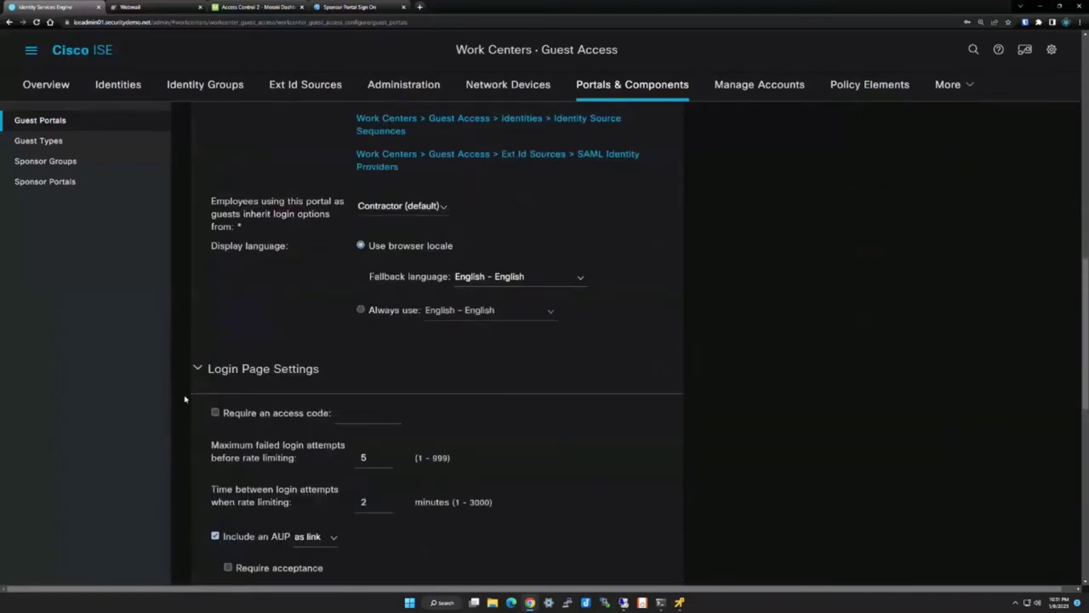
scroll(206, 382, down, 5)
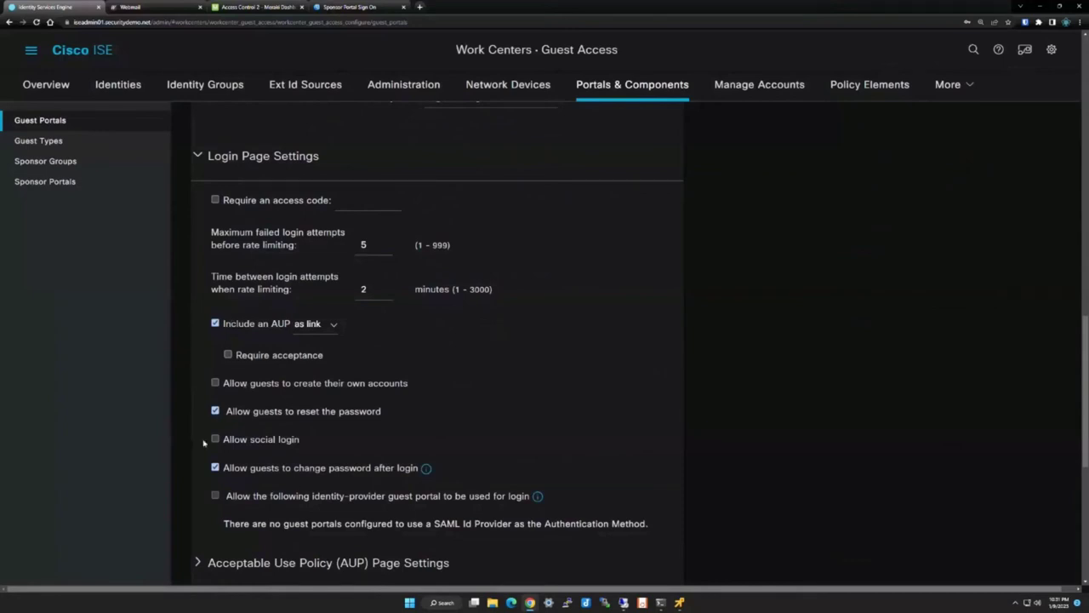
scroll(193, 434, down, 3)
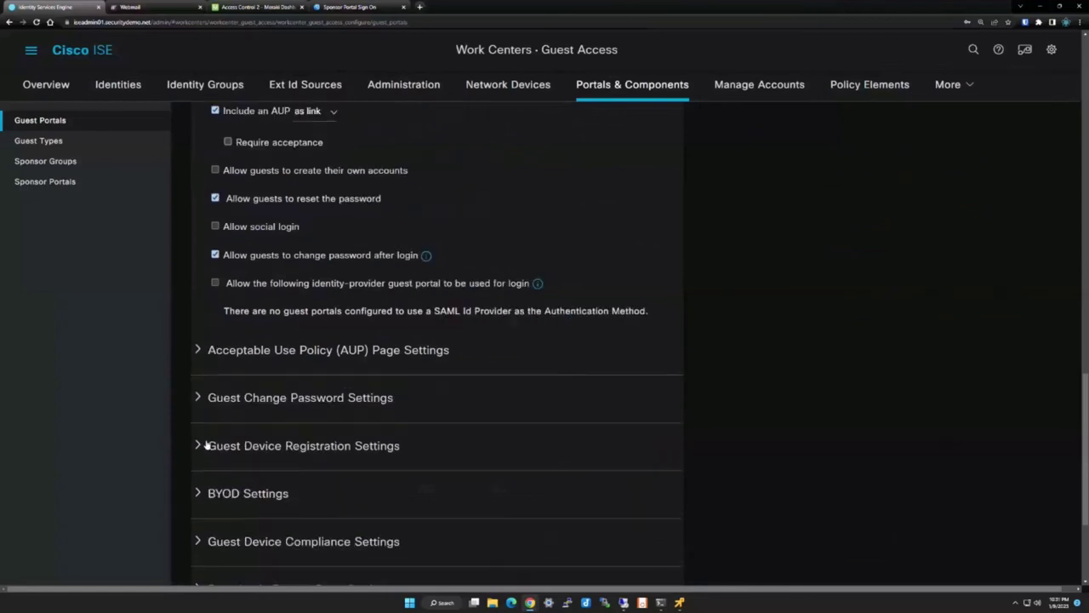
scroll(206, 445, down, 1)
scroll(206, 444, down, 1)
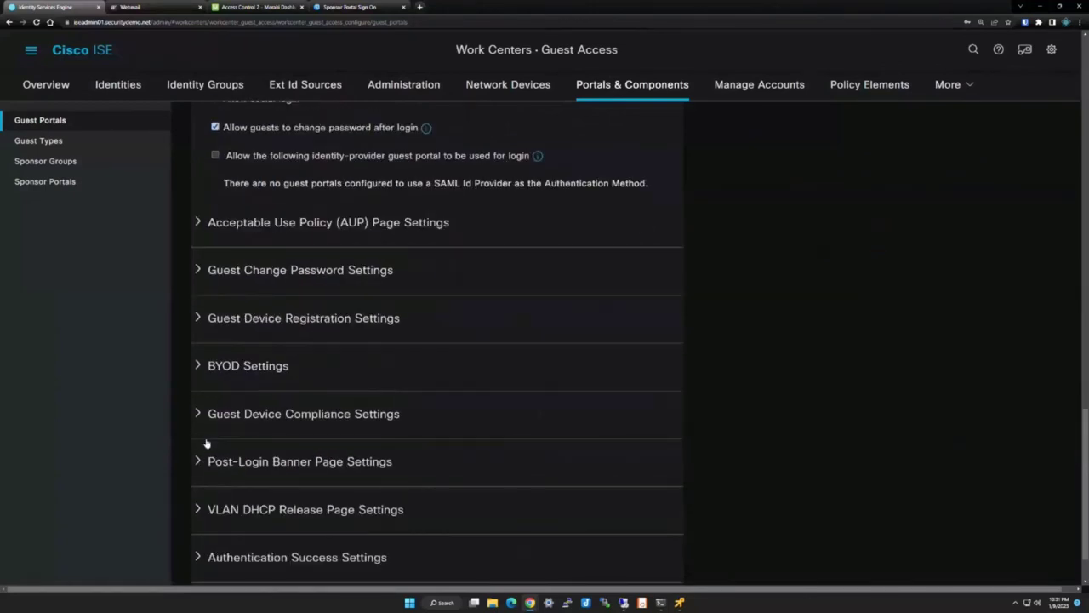
scroll(206, 444, down, 1)
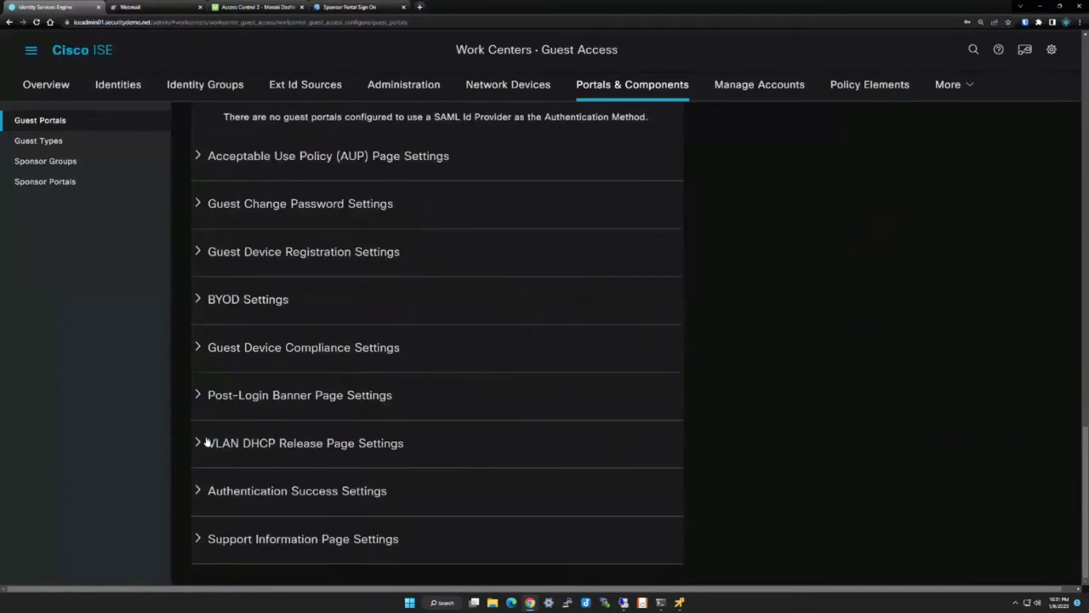
click(198, 541)
scroll(586, 374, up, 5)
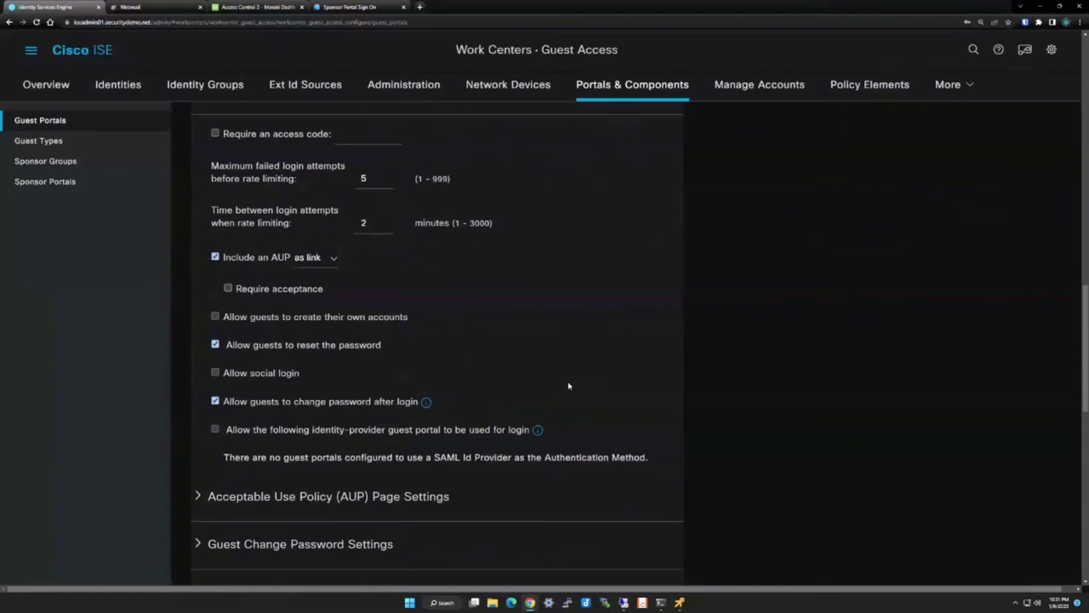
scroll(569, 386, up, 10)
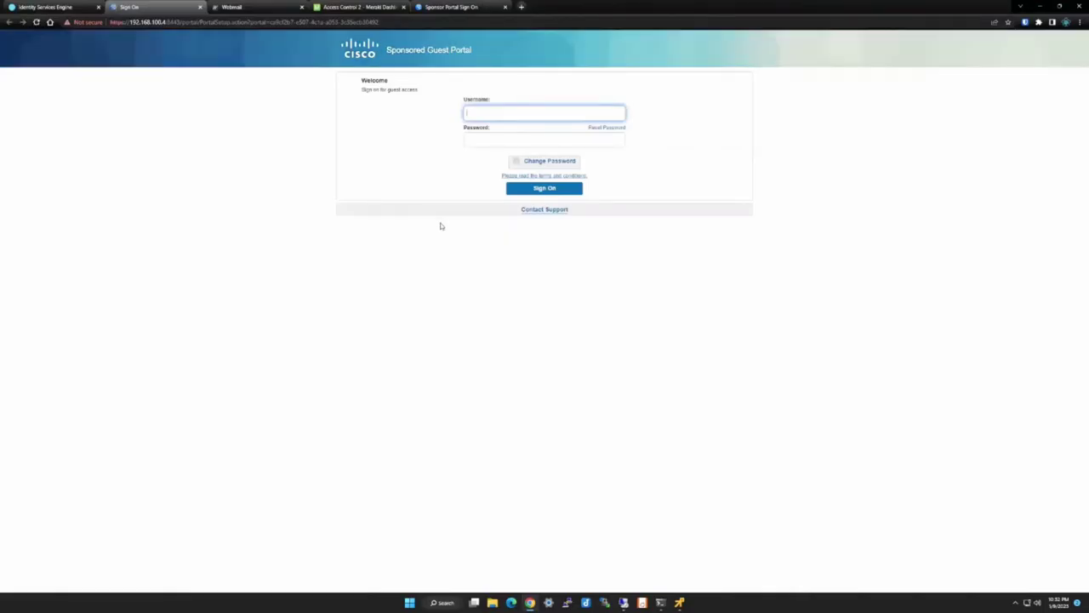
Step: Toggle Change Password, check the help desk number on Contact Support, then close both test tabs
click(515, 163)
click(515, 162)
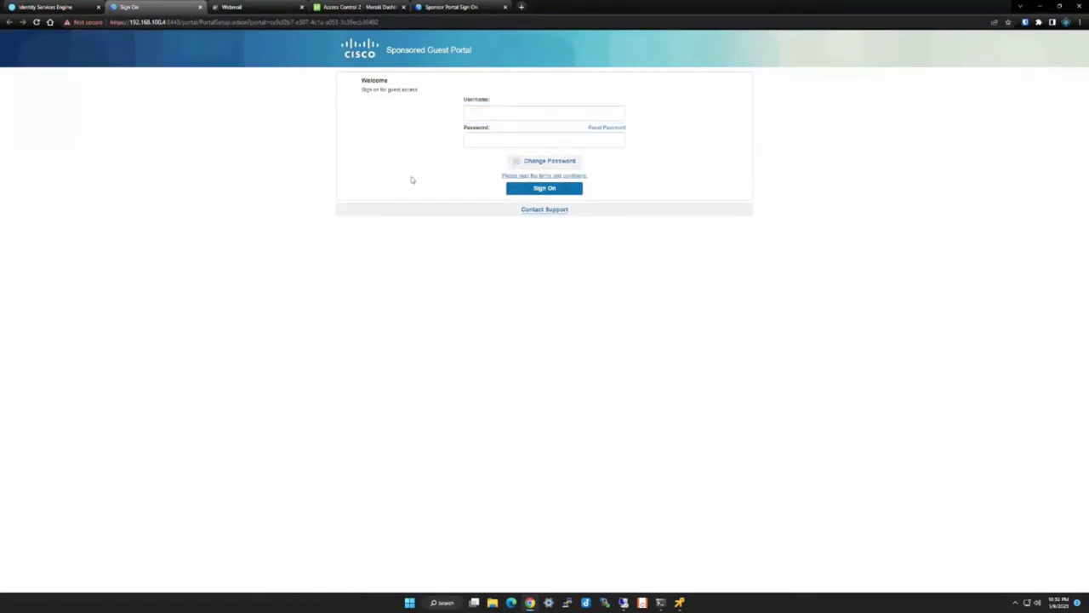
click(529, 210)
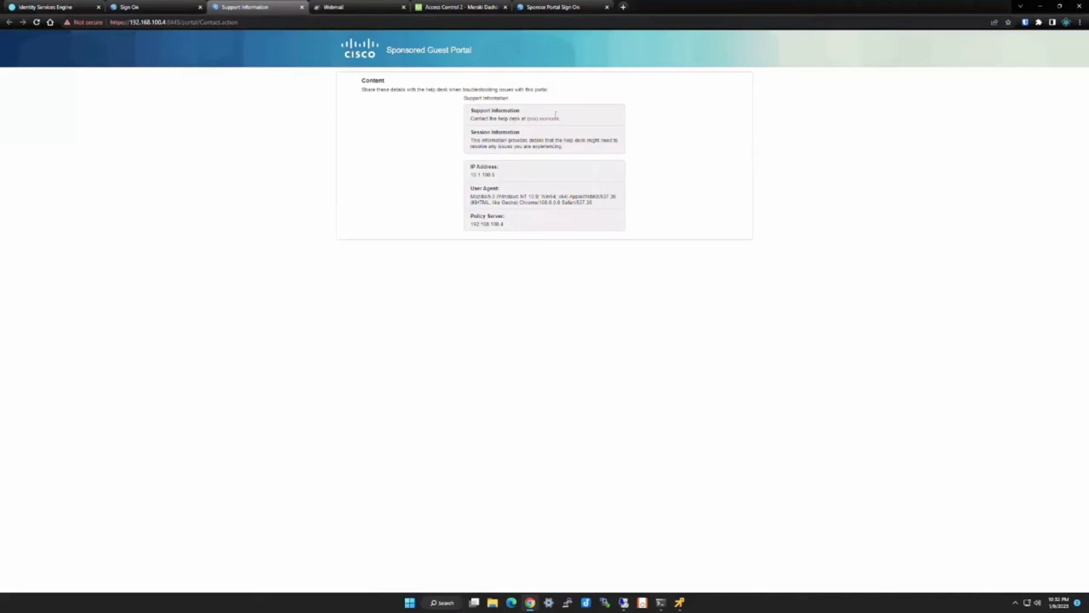
drag(560, 118, 523, 119)
click(392, 167)
click(302, 8)
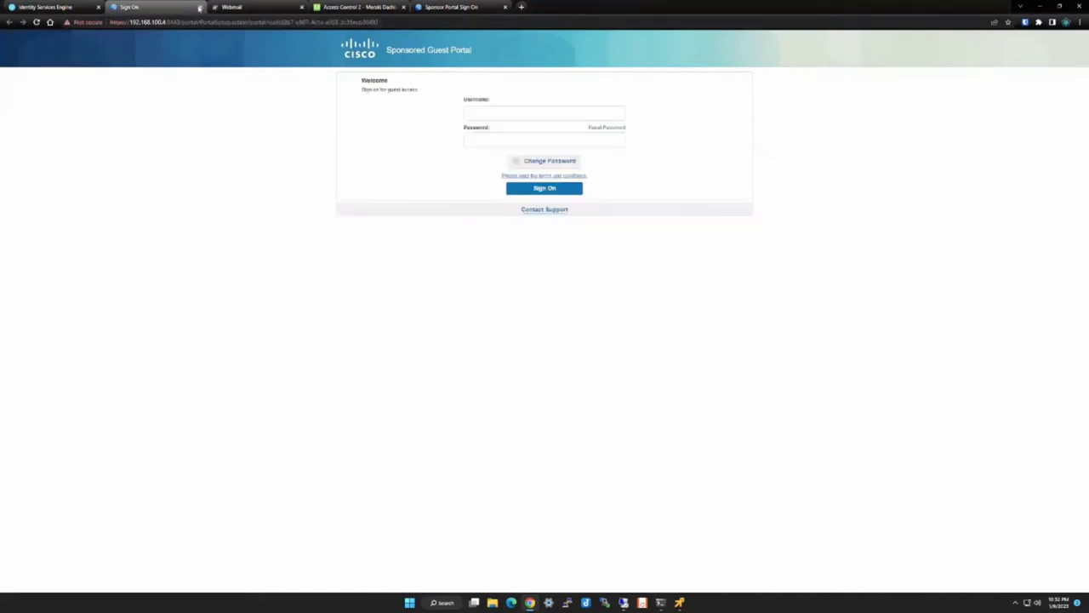
click(199, 8)
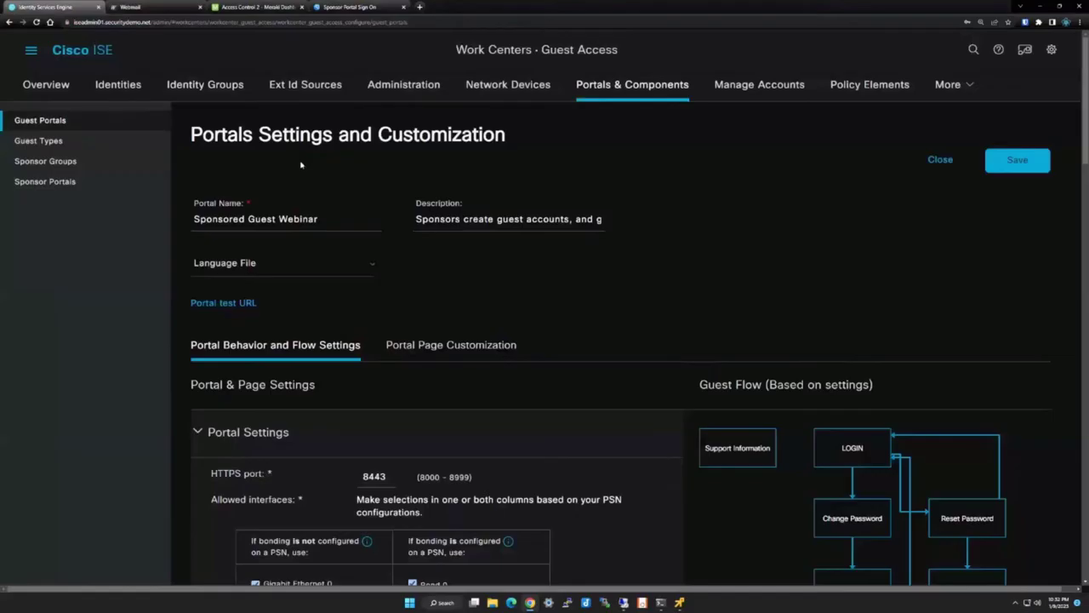
Step: Replace the (xxx) phone placeholder in the Support Information text with the help desk number
click(441, 349)
scroll(605, 354, down, 6)
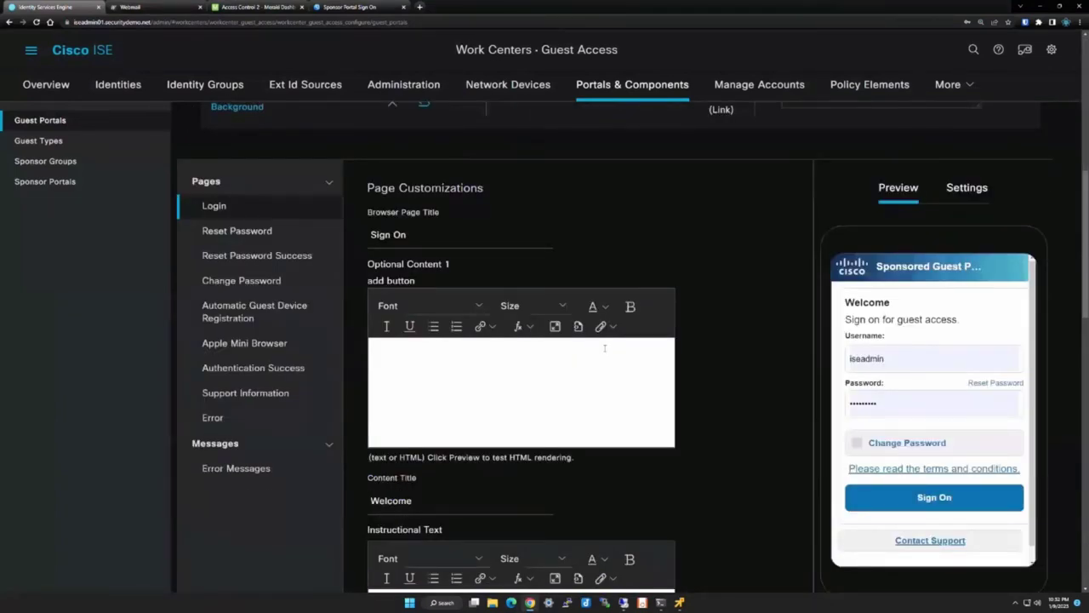
click(252, 395)
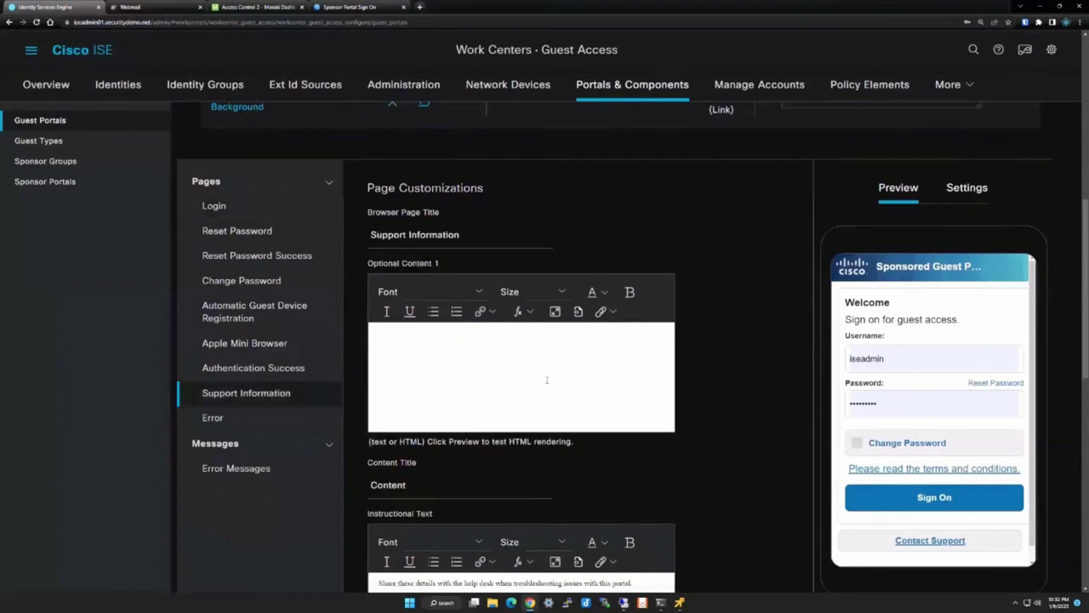
scroll(712, 399, down, 3)
scroll(604, 348, down, 1)
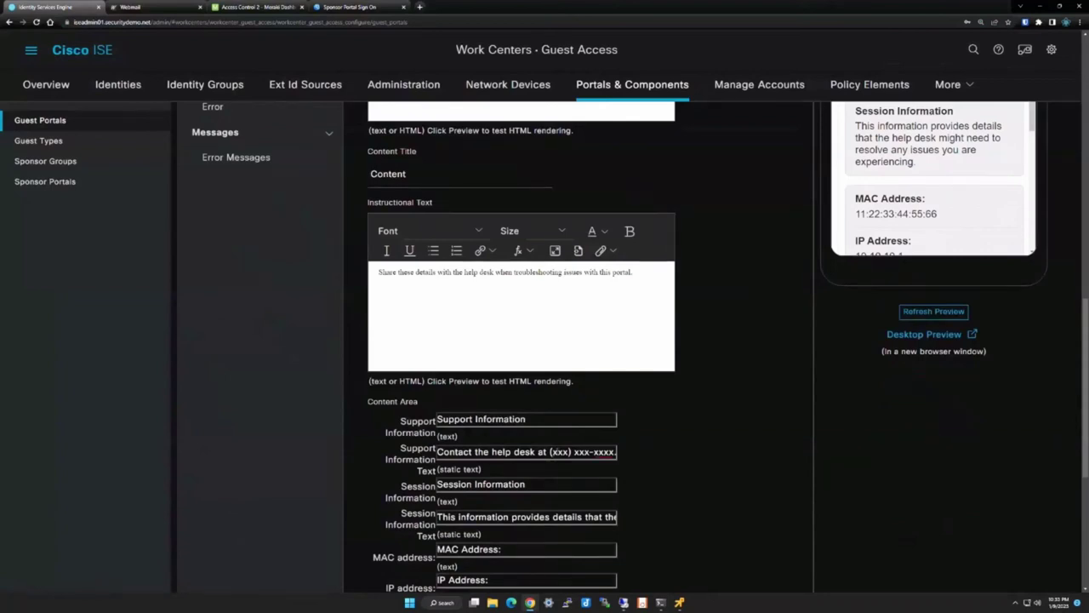
double_click(561, 452)
text(946) 555-9870)
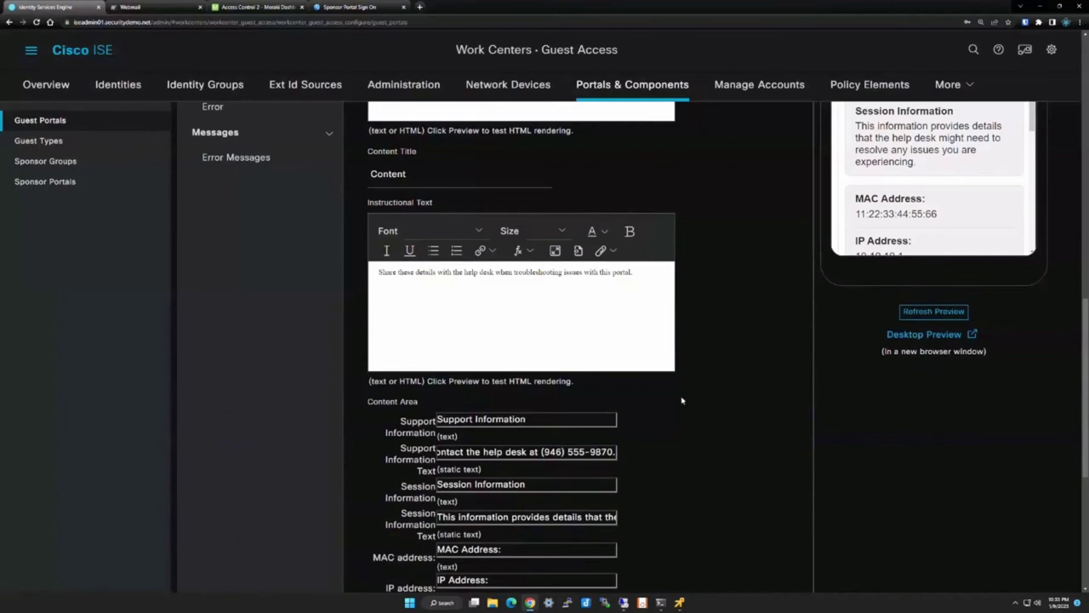
Step: Review the portal page settings and launch the Portal test URL sign-on page
scroll(682, 400, up, 3)
scroll(843, 184, up, 3)
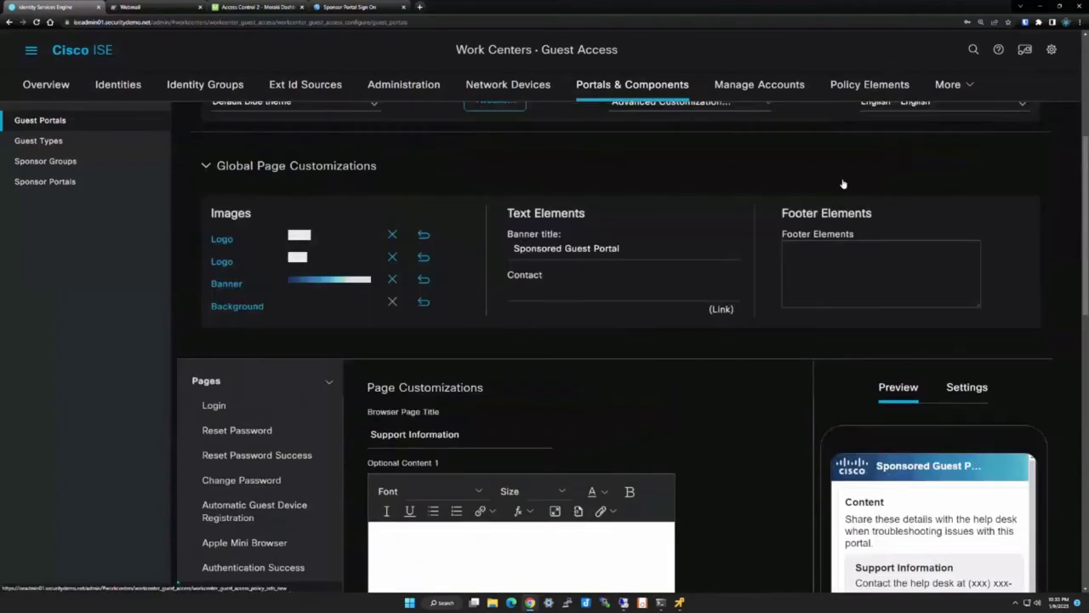
scroll(838, 184, up, 4)
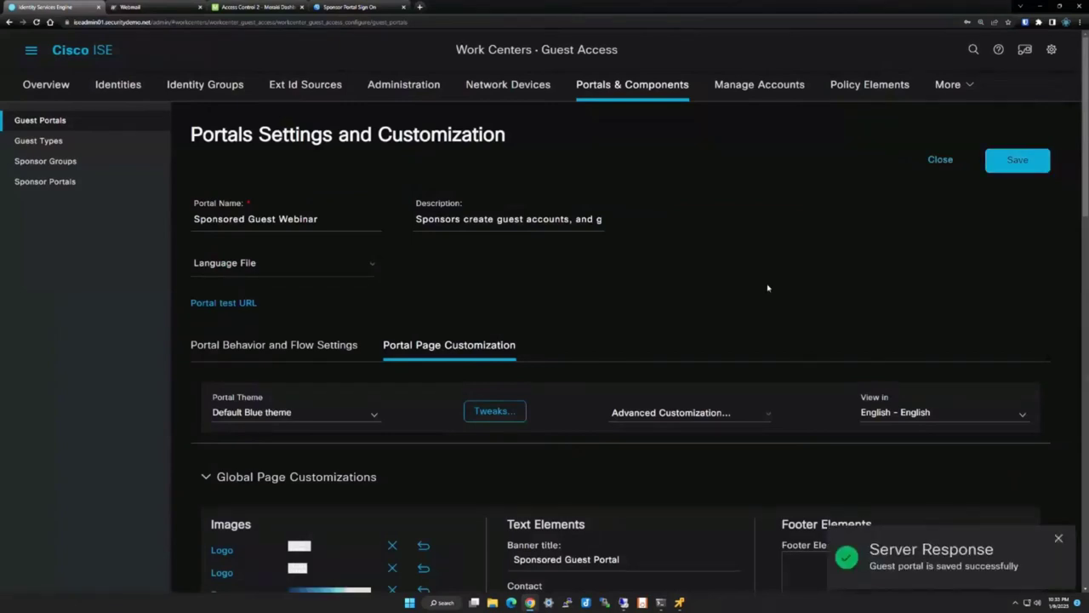
scroll(817, 393, down, 5)
scroll(874, 424, down, 1)
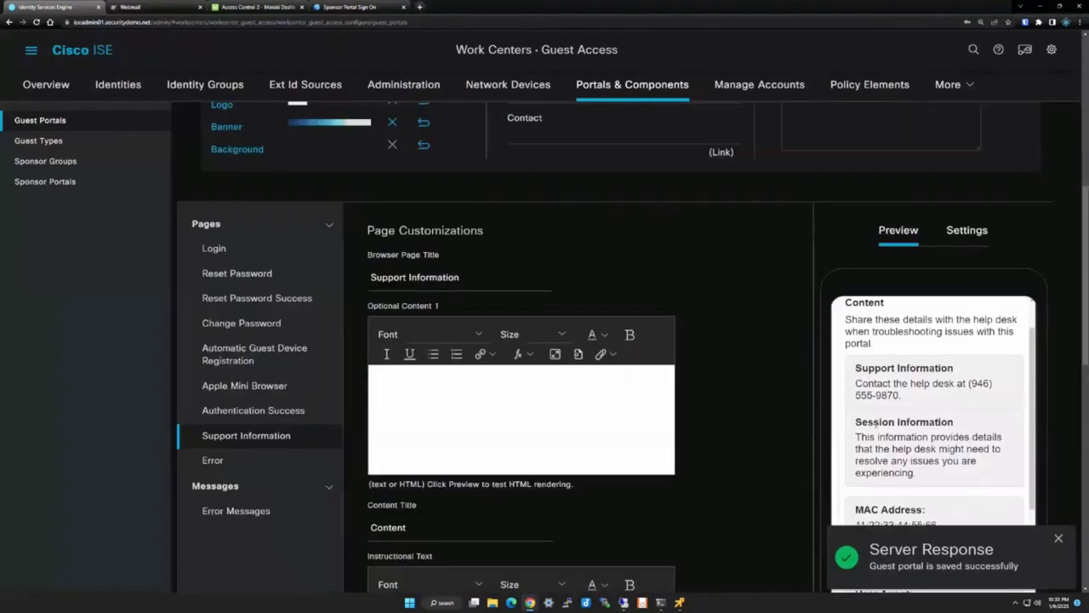
scroll(889, 383, down, 1)
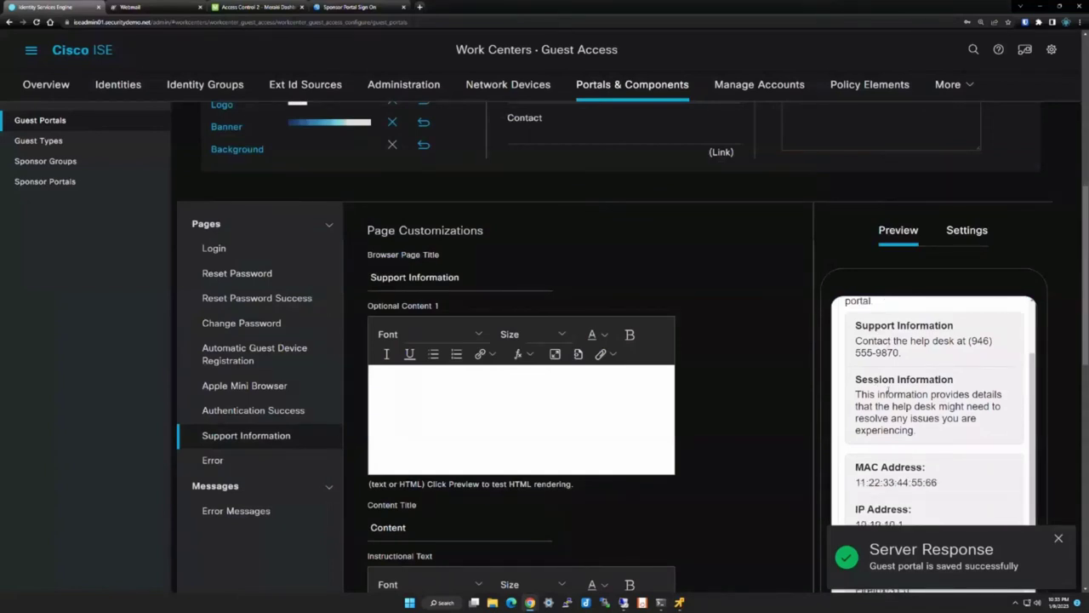
scroll(889, 392, down, 3)
scroll(242, 196, up, 4)
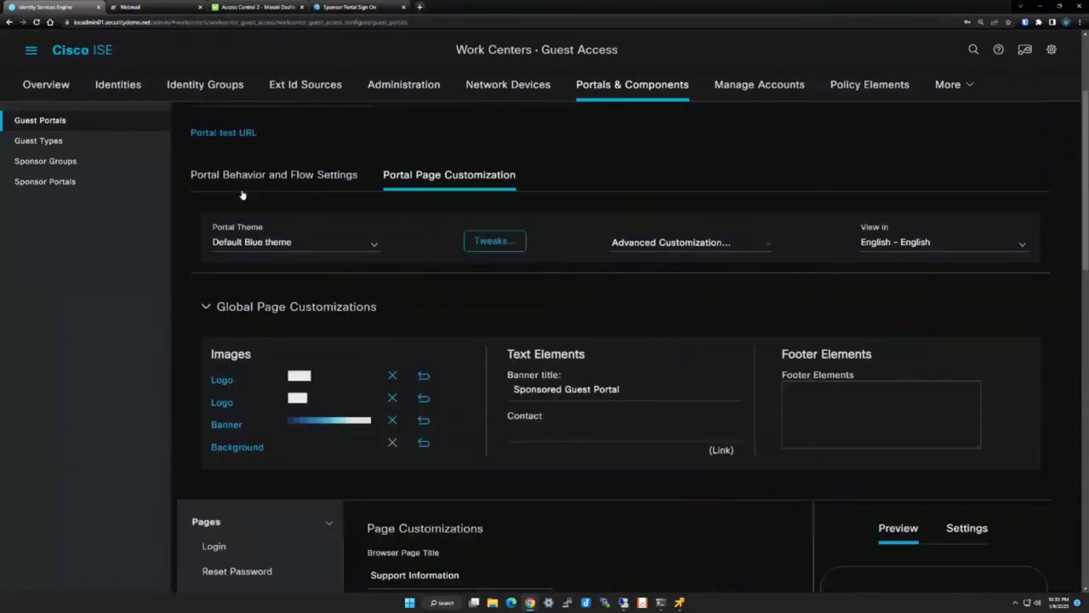
click(223, 133)
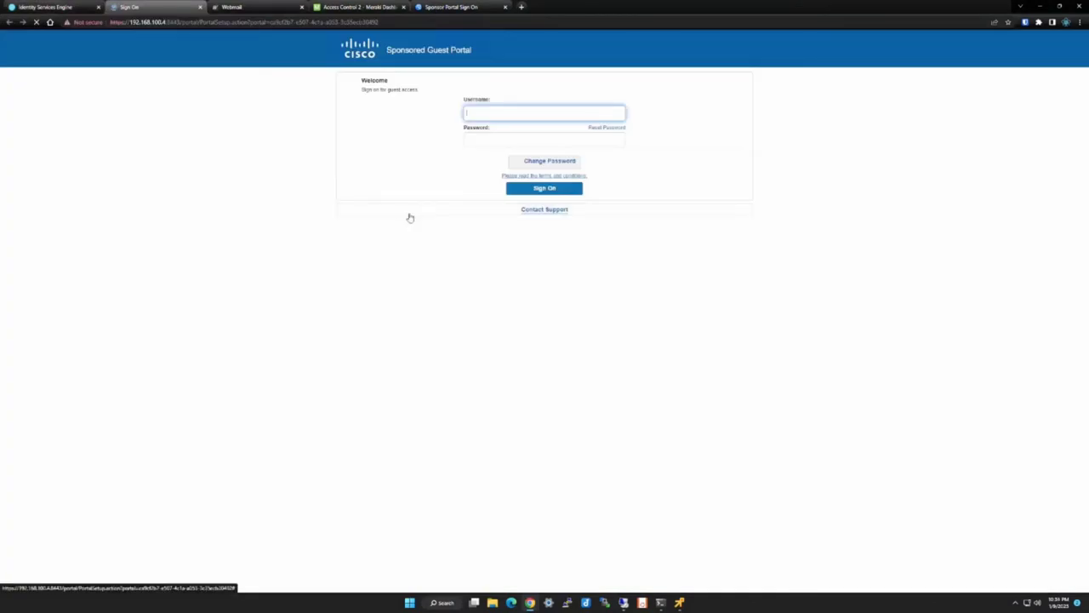
Step: Confirm the updated help desk number on the Contact Support page, then close both test tabs
click(530, 210)
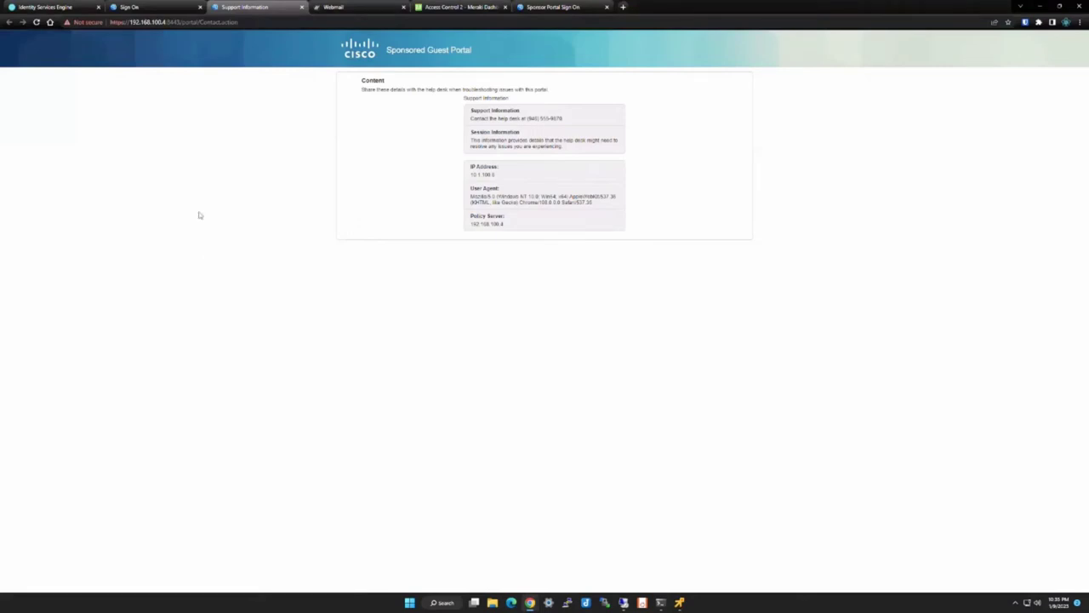
click(302, 7)
click(201, 7)
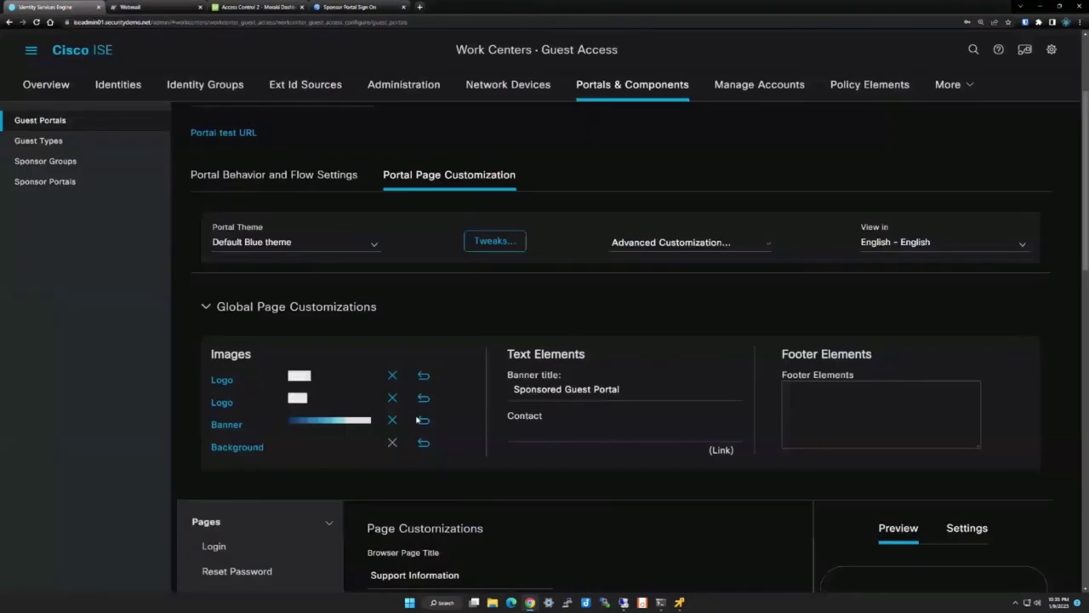
Step: Open the default Sponsor Portal's settings and select its fully qualified hostname
click(61, 183)
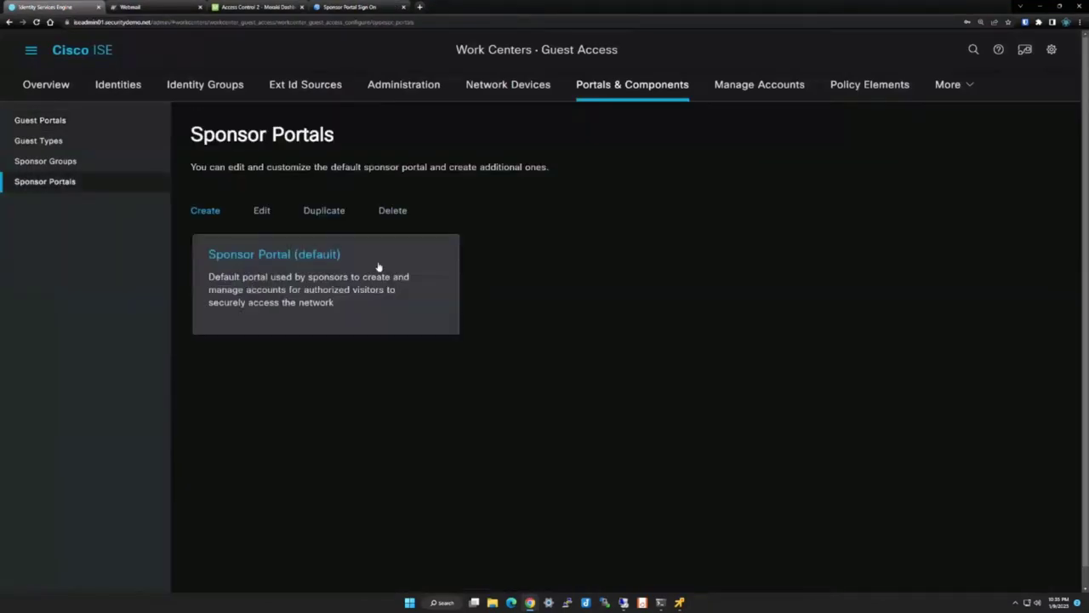
click(264, 256)
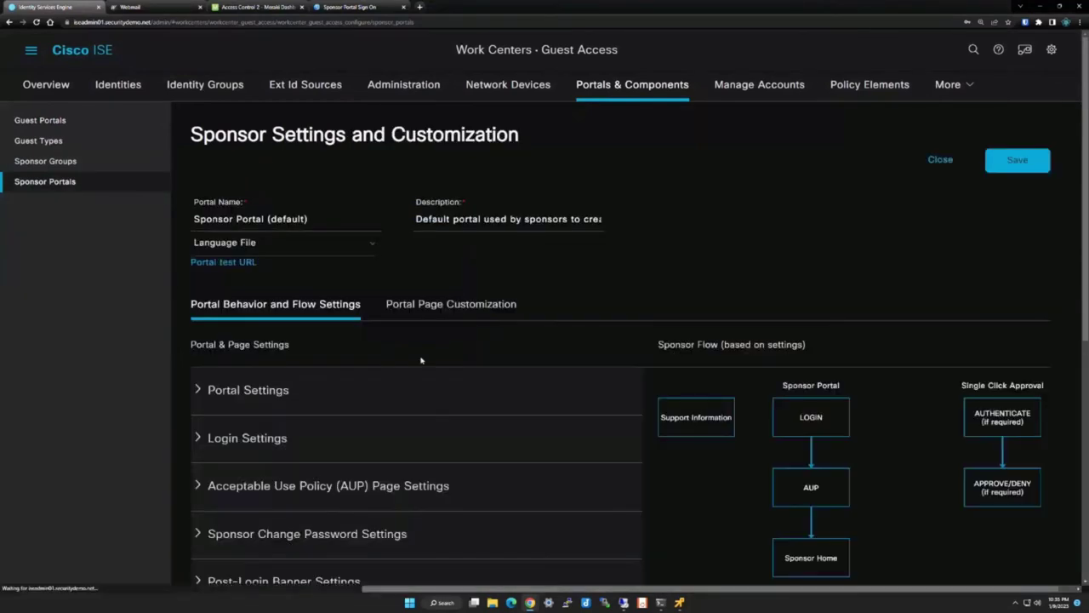
scroll(420, 361, down, 2)
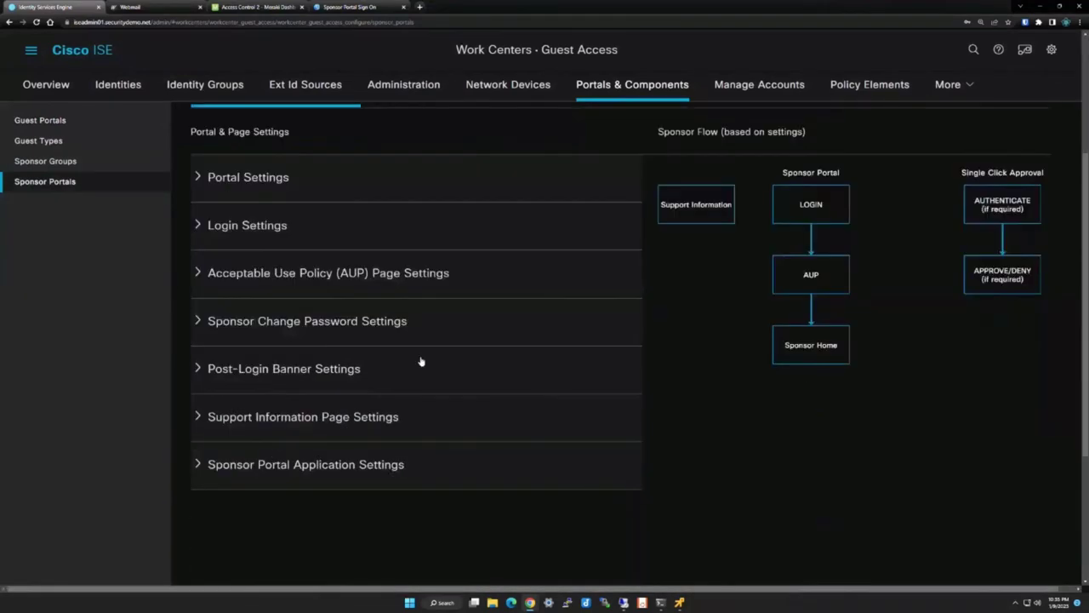
scroll(421, 361, up, 2)
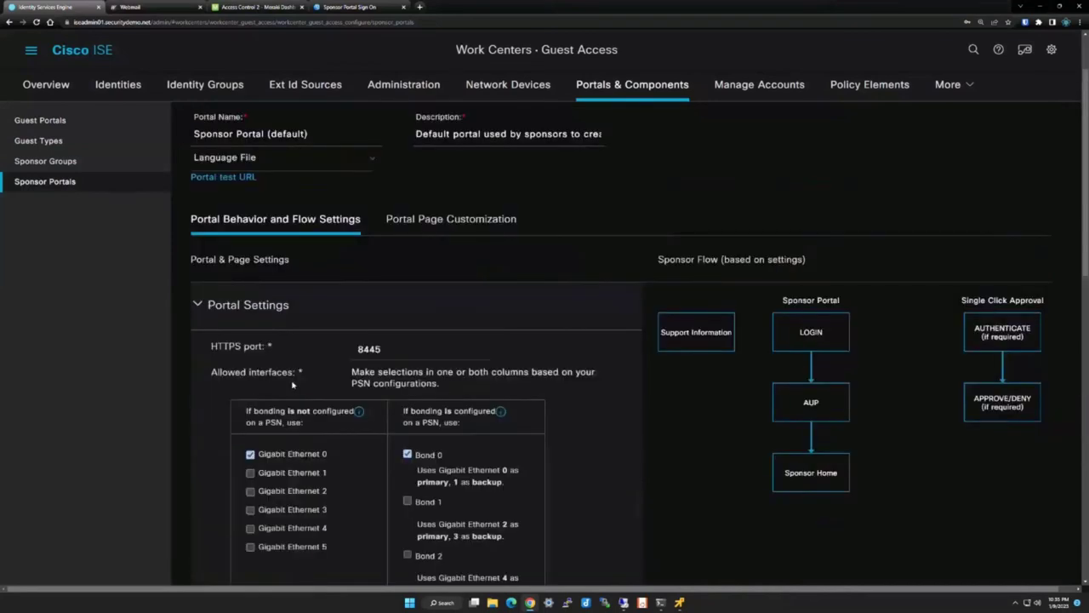
scroll(292, 385, down, 1)
scroll(294, 381, down, 3)
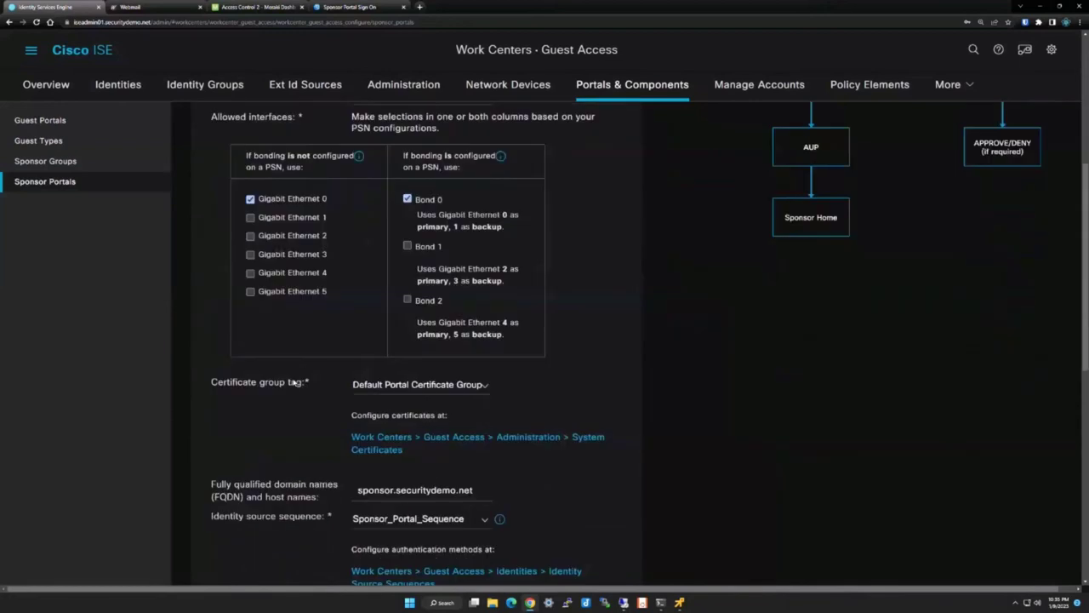
scroll(294, 383, down, 1)
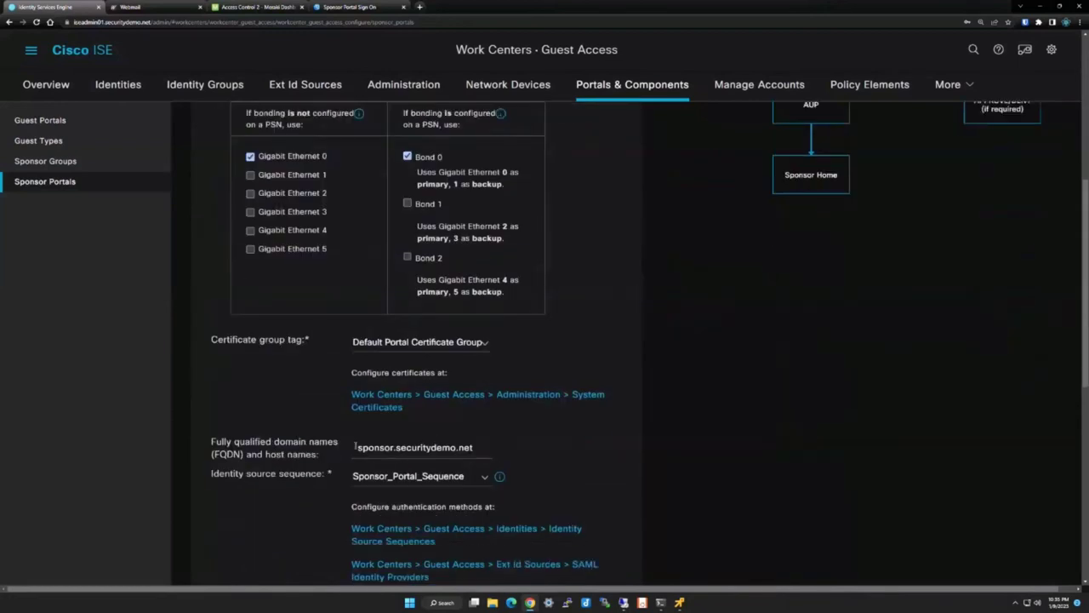
drag(355, 446, 482, 453)
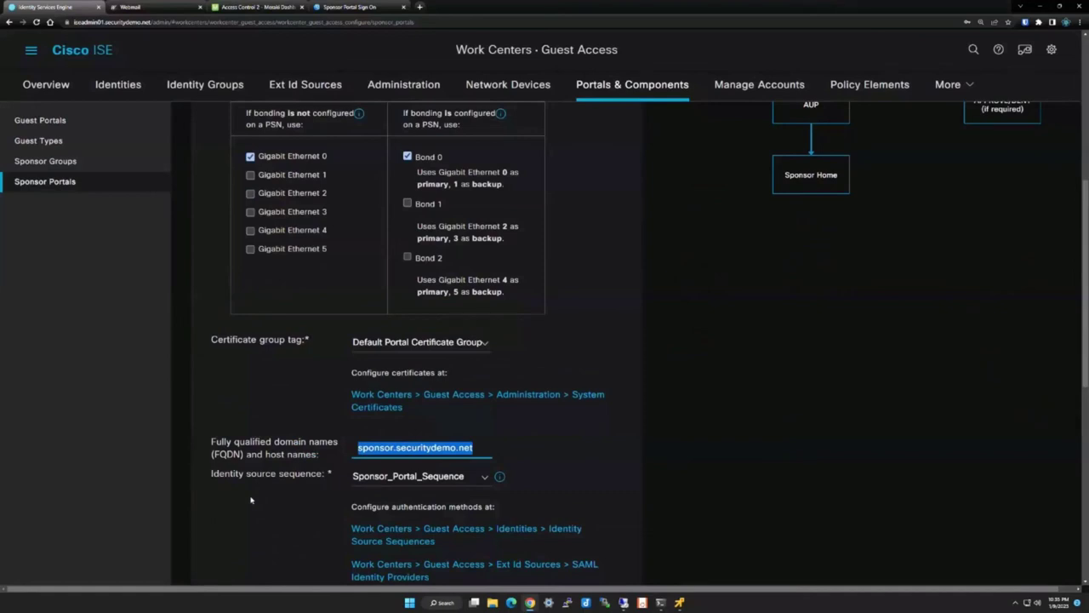
Step: Expand the Sponsor Portal Application Settings and Support Information Page Settings sections
scroll(251, 500, down, 2)
scroll(251, 499, down, 1)
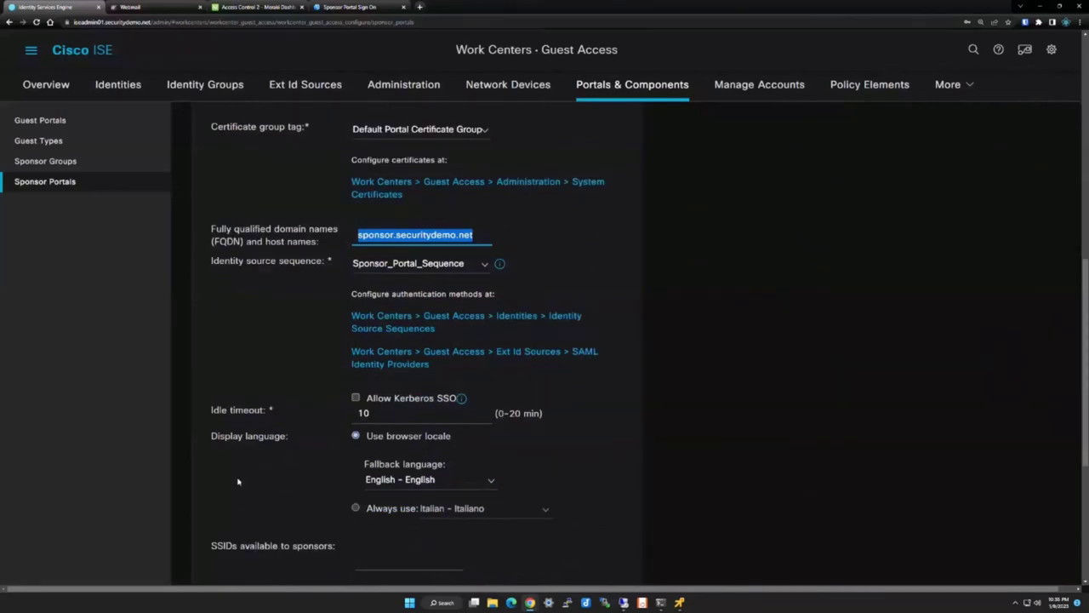
scroll(237, 482, down, 4)
scroll(238, 482, down, 2)
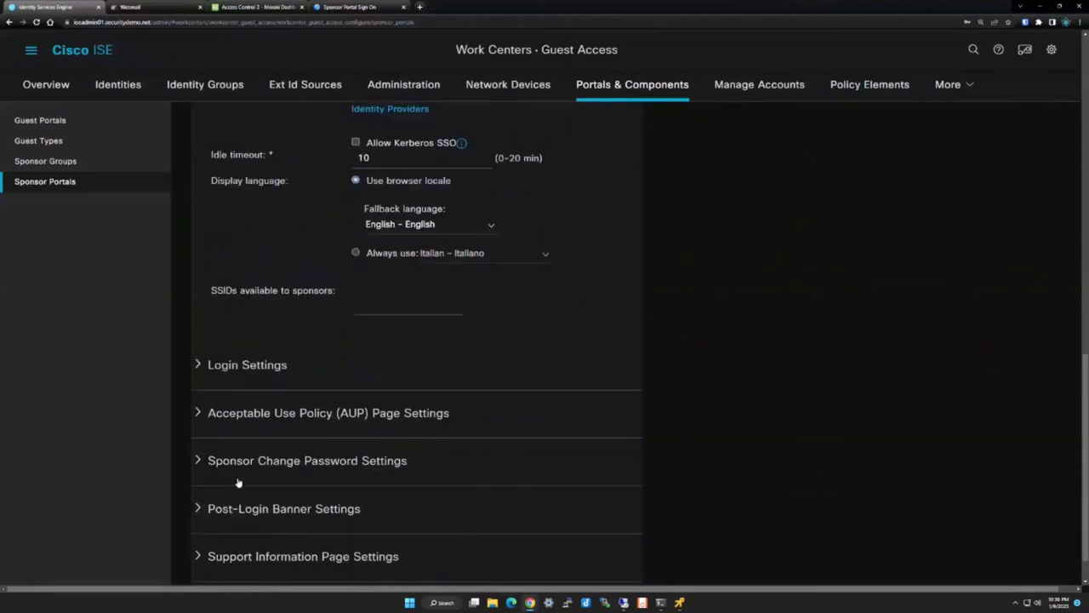
scroll(237, 482, down, 1)
click(198, 559)
scroll(194, 475, down, 1)
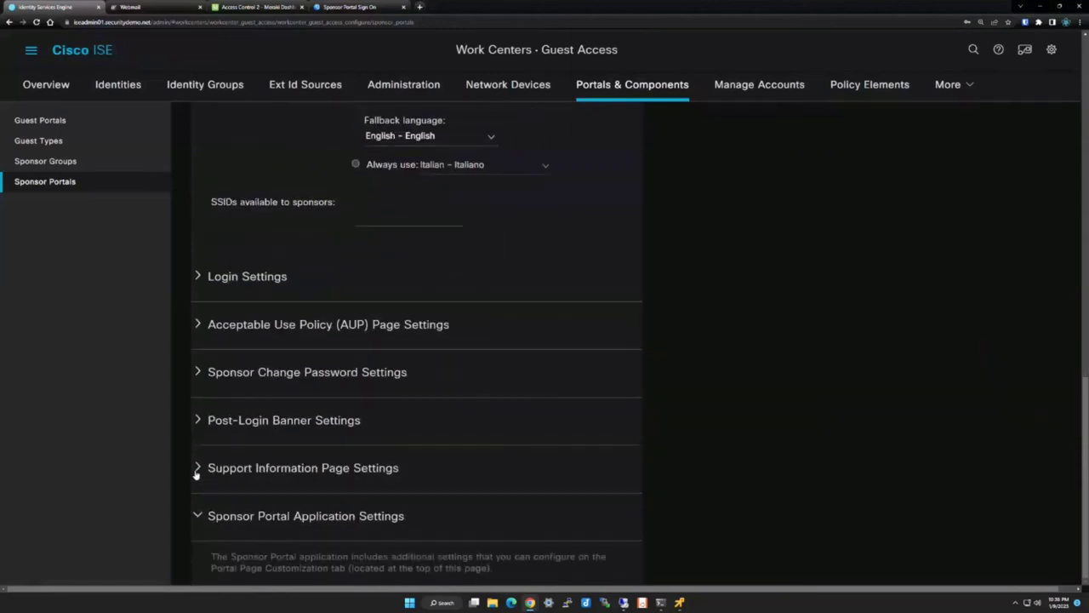
click(196, 470)
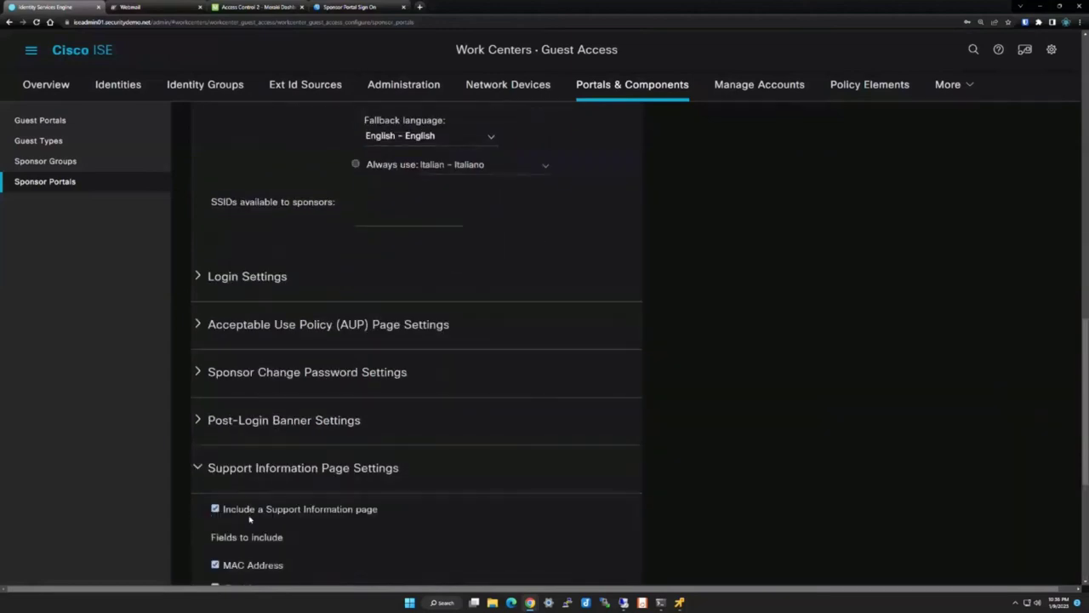
scroll(264, 338, up, 10)
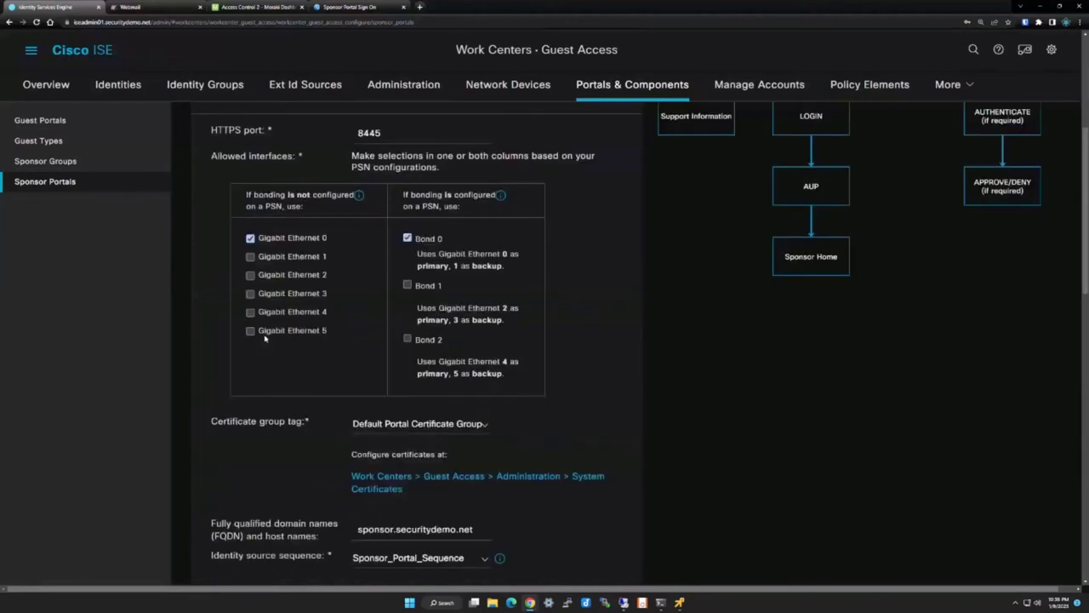
scroll(265, 338, up, 4)
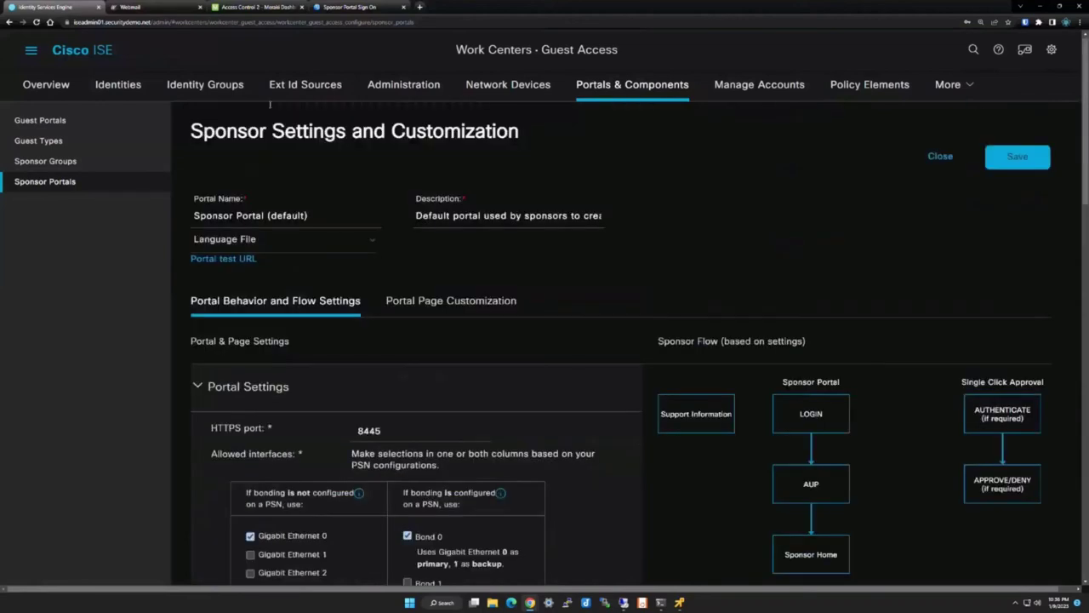
Step: Sign in to the Sponsor Portal as helpdesk with the account password and accept the AUP
click(343, 7)
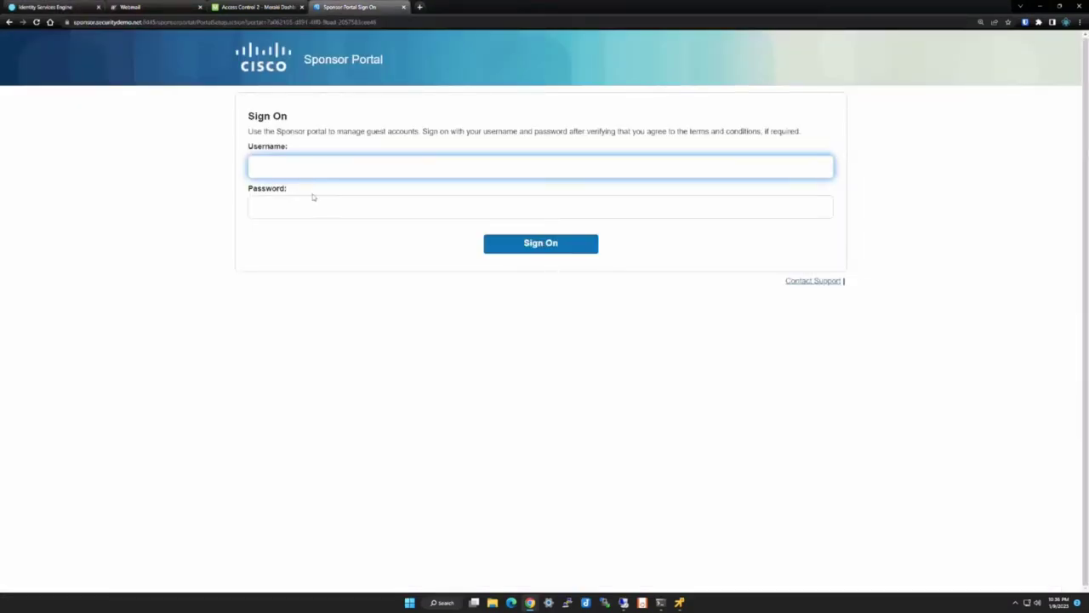
text(helpdesk)
key(Tab)
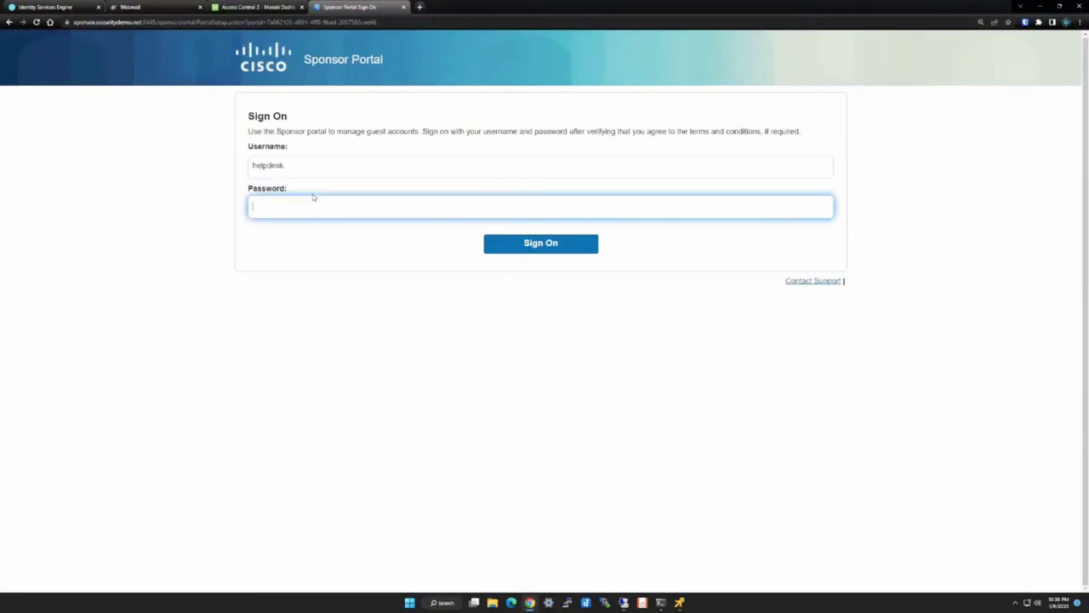
text(I*****)
key(Return)
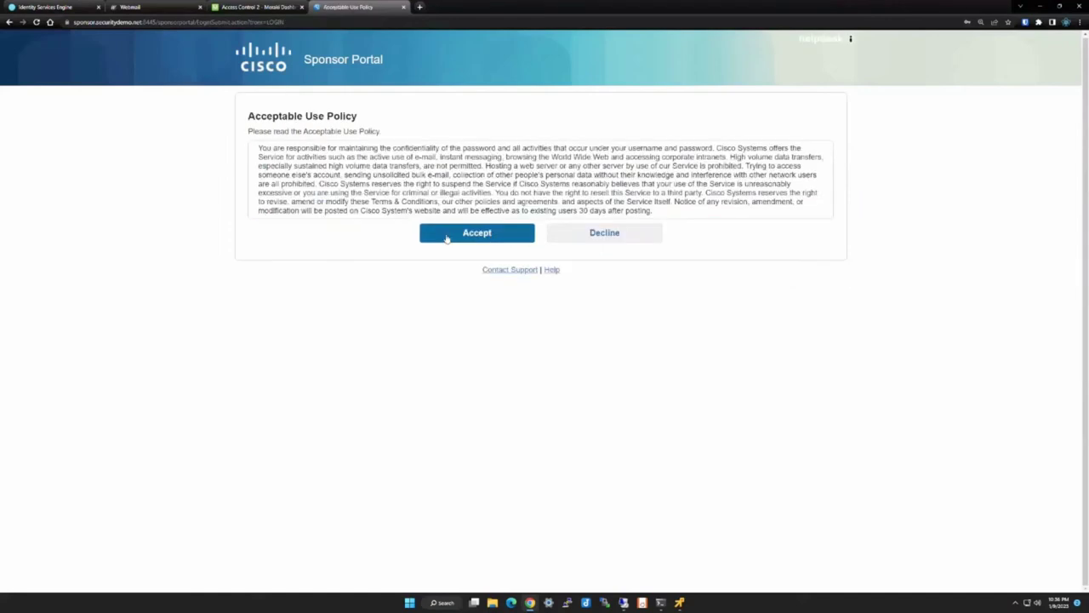
click(448, 239)
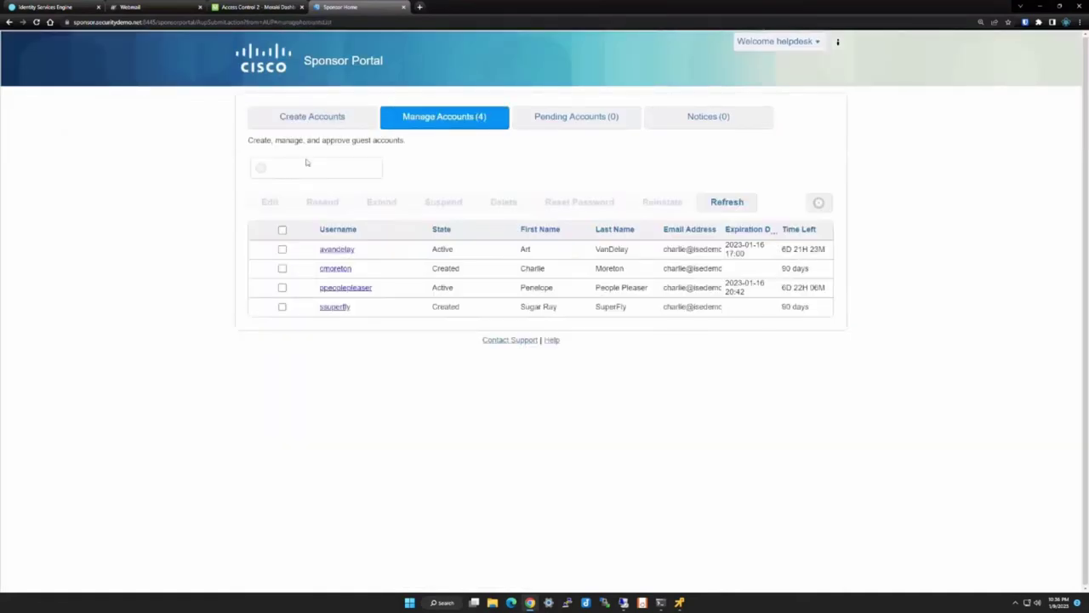
Step: Set up random guest account creation for 50 accounts of type Contractor (default)
click(313, 117)
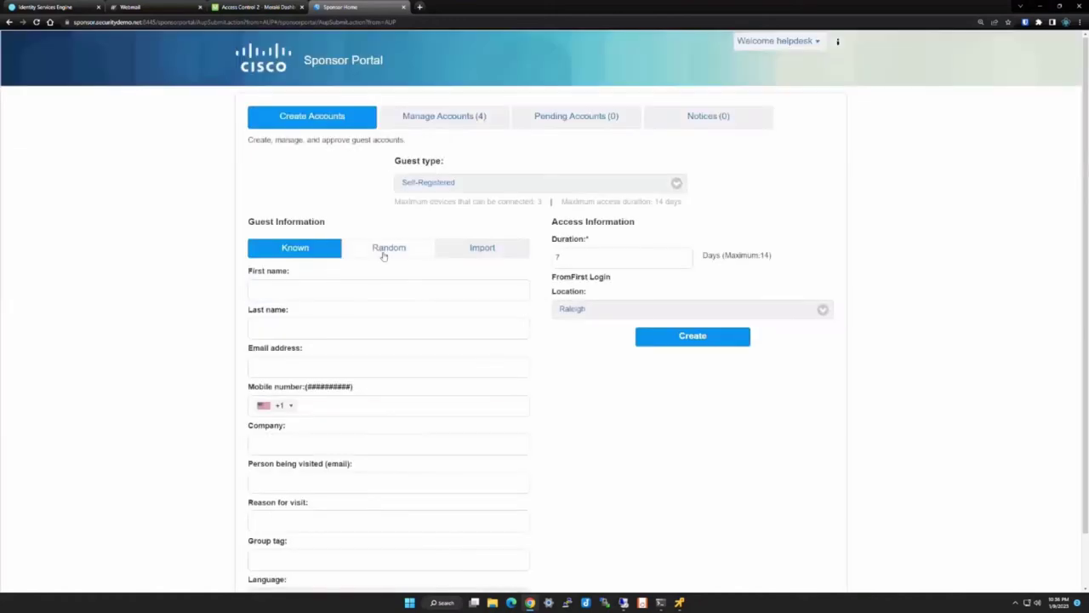
click(385, 250)
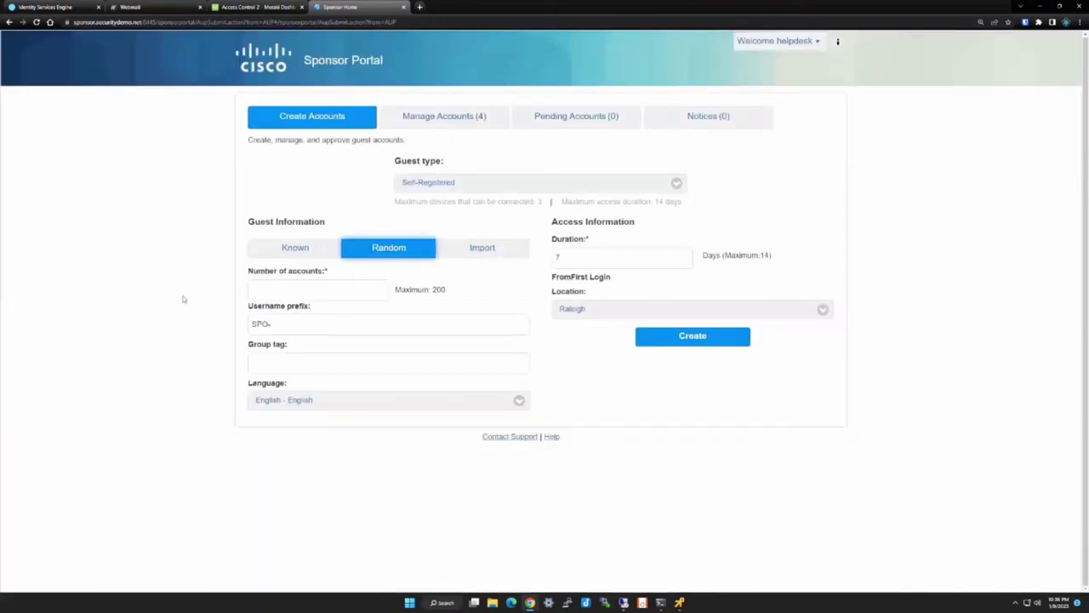
click(290, 322)
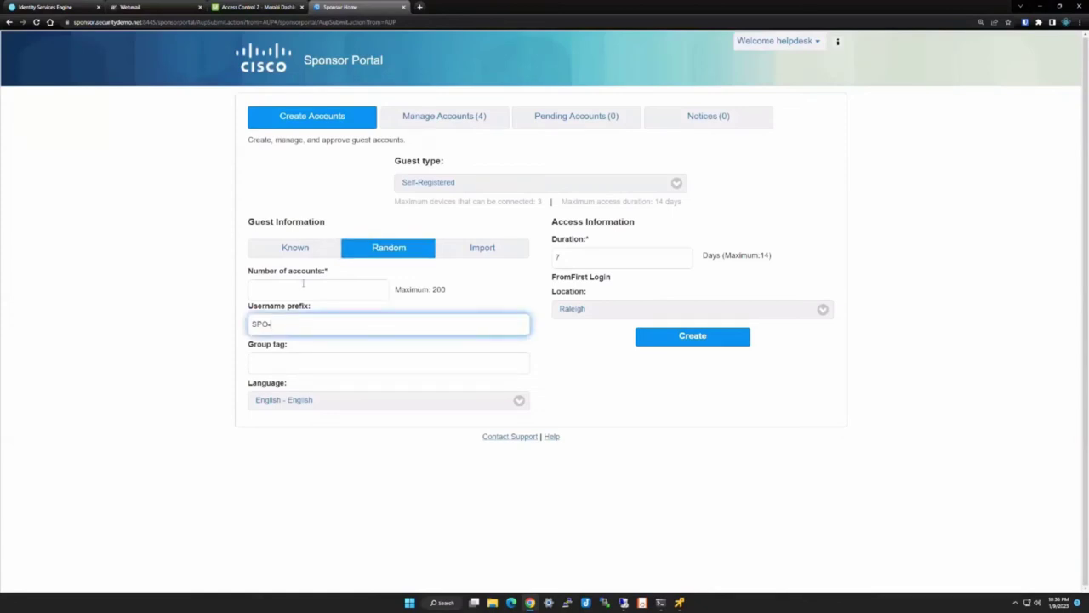
click(303, 287)
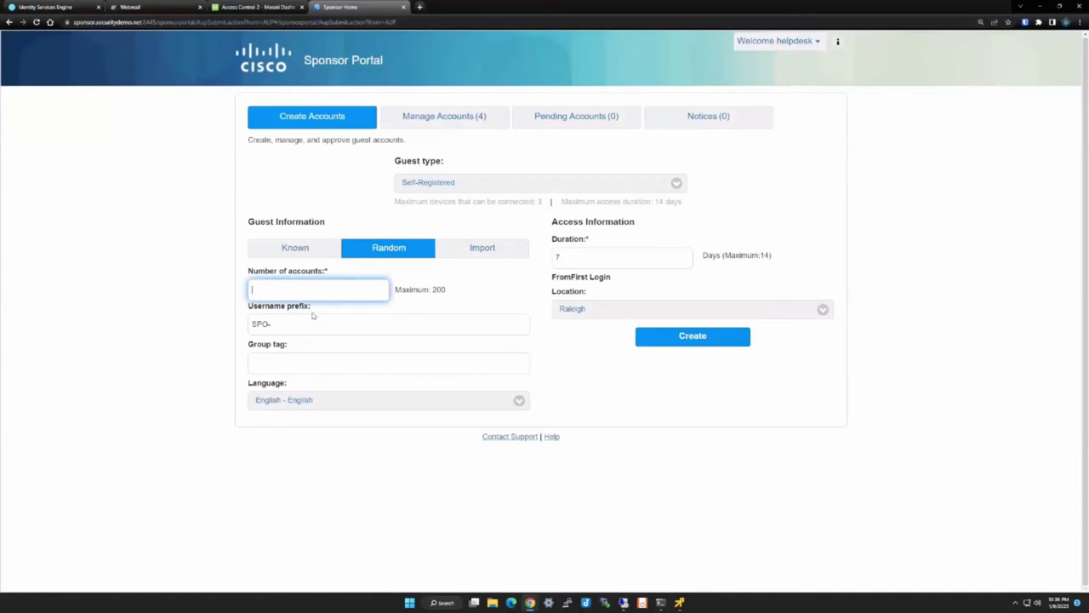
text(50)
click(457, 187)
click(457, 197)
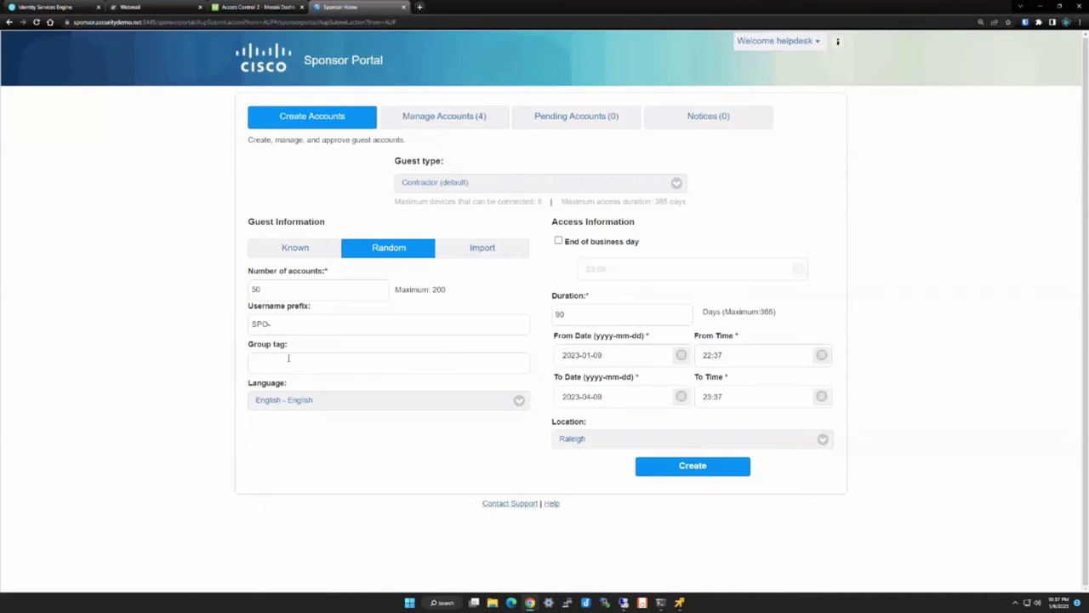
Step: Leave the SPO- prefix unchanged and reveal the sponsor's Sign Out menu
double_click(276, 326)
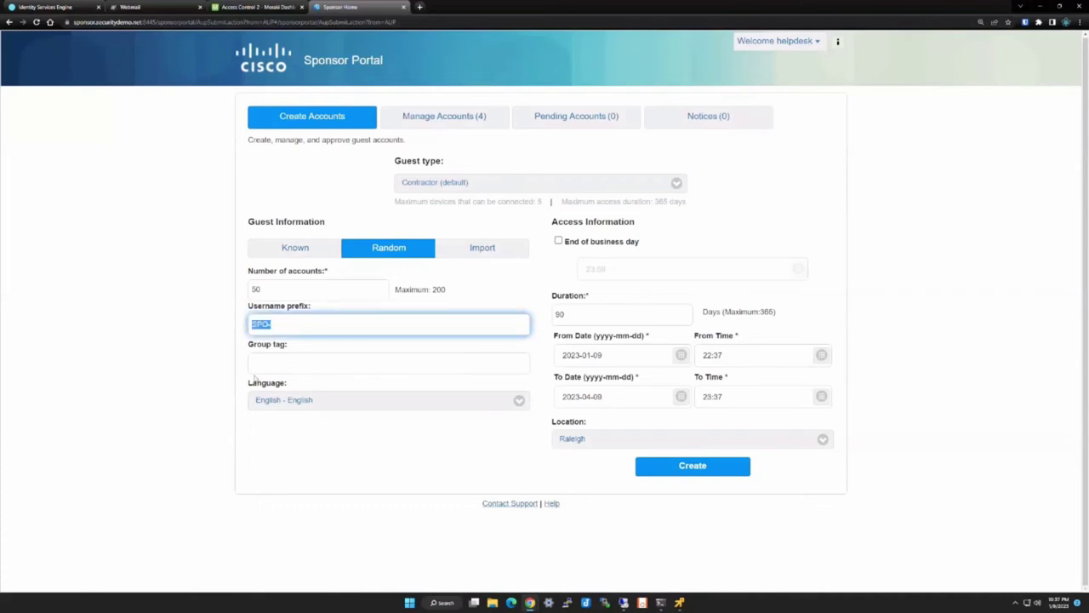
click(278, 324)
click(813, 41)
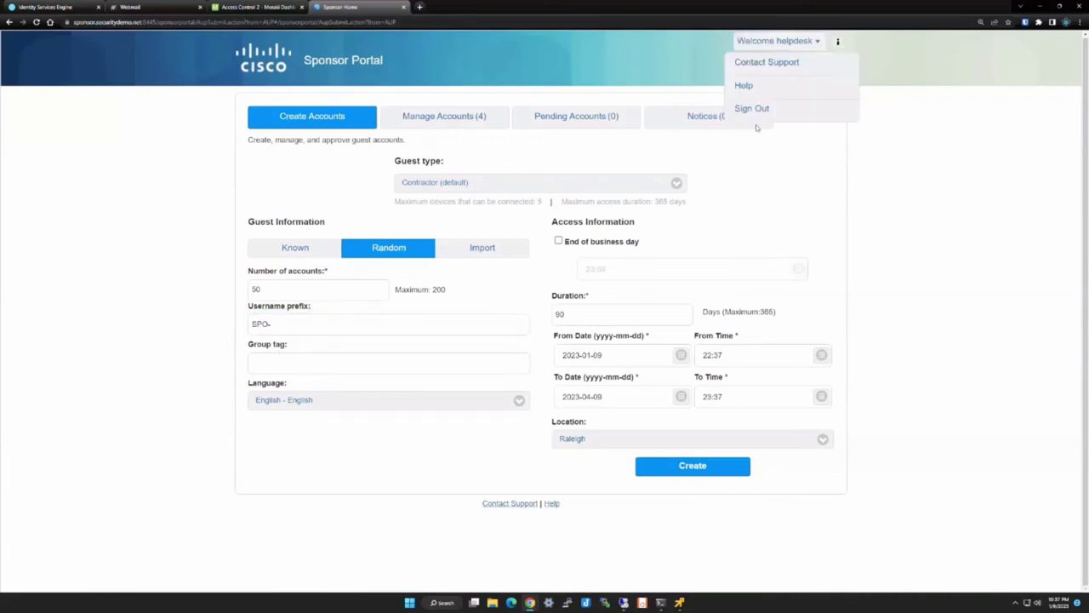
Step: Sign out of the Sponsor Portal and sign back in with the other sponsor account's credentials
click(752, 109)
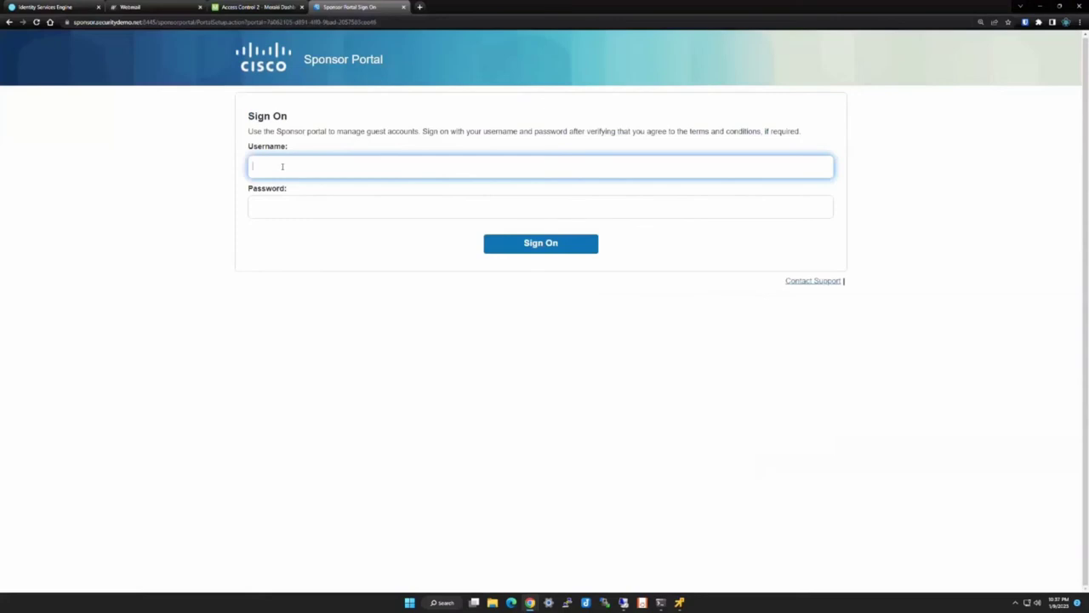
text(sponsor)
key(Tab)
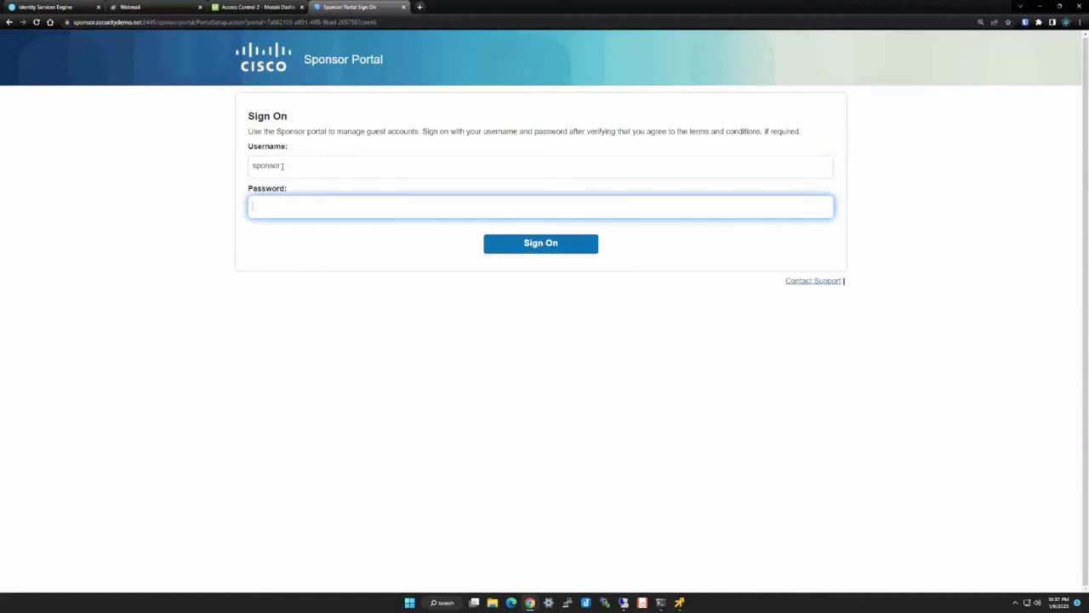
text(*********)
key(Return)
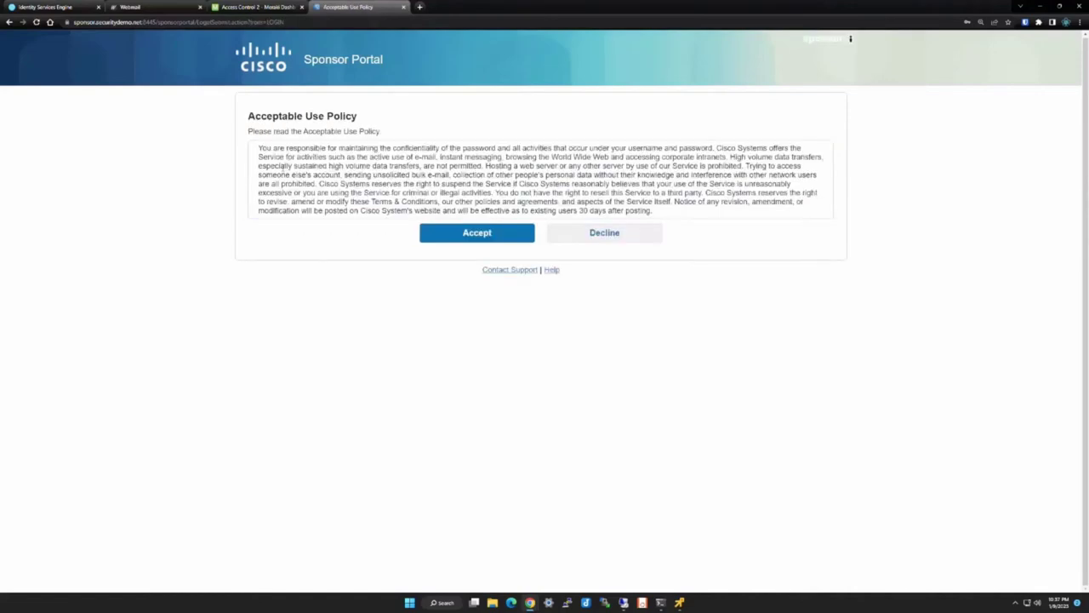
Step: Accept the use policy, confirm Manage Accounts lists no guests, and return to the ISE console
click(409, 241)
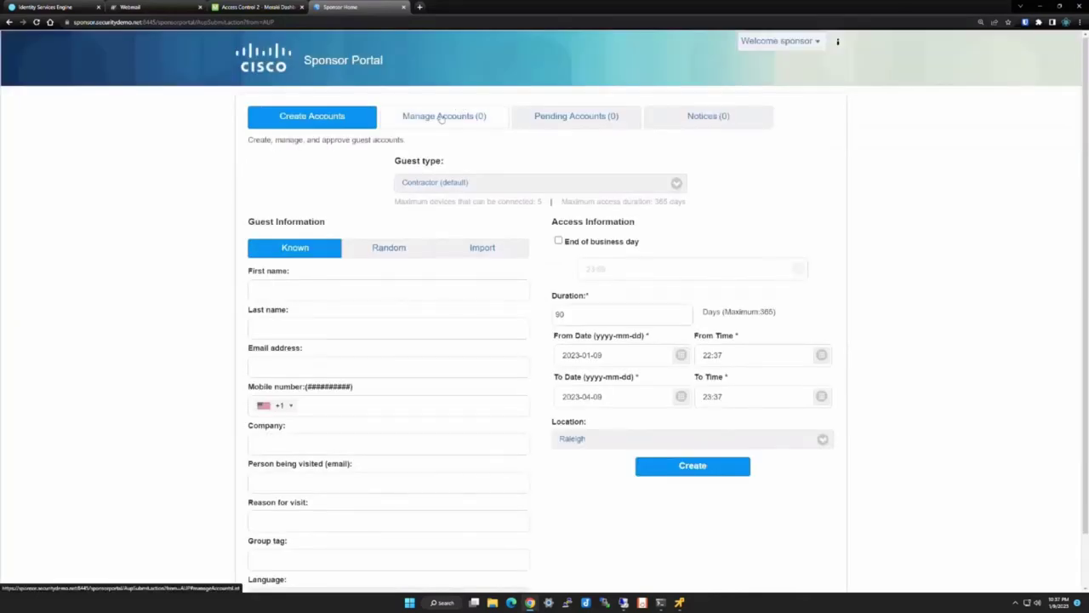
click(441, 118)
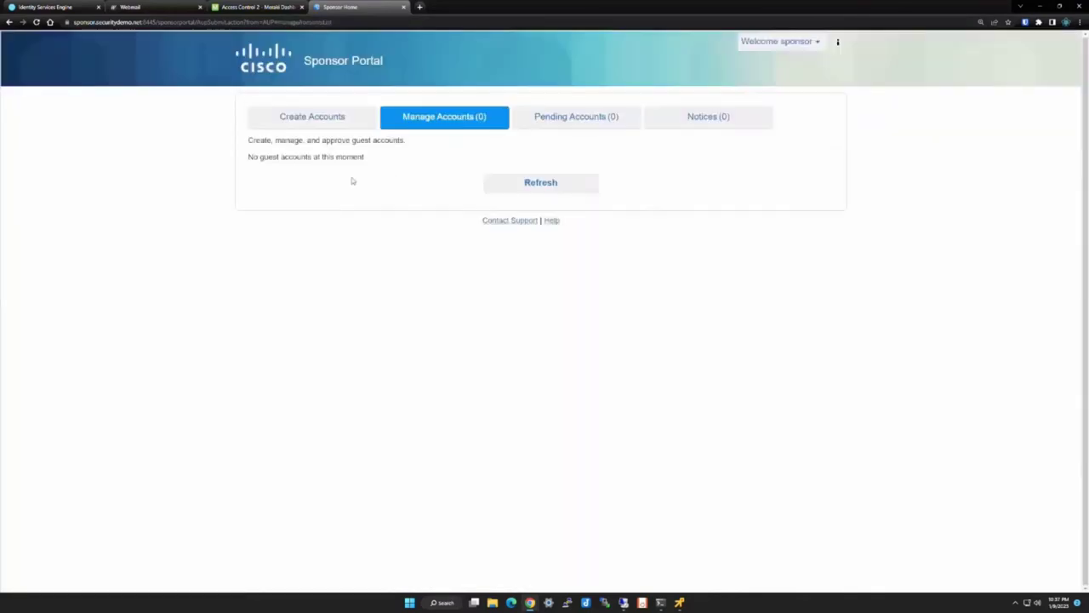
click(327, 119)
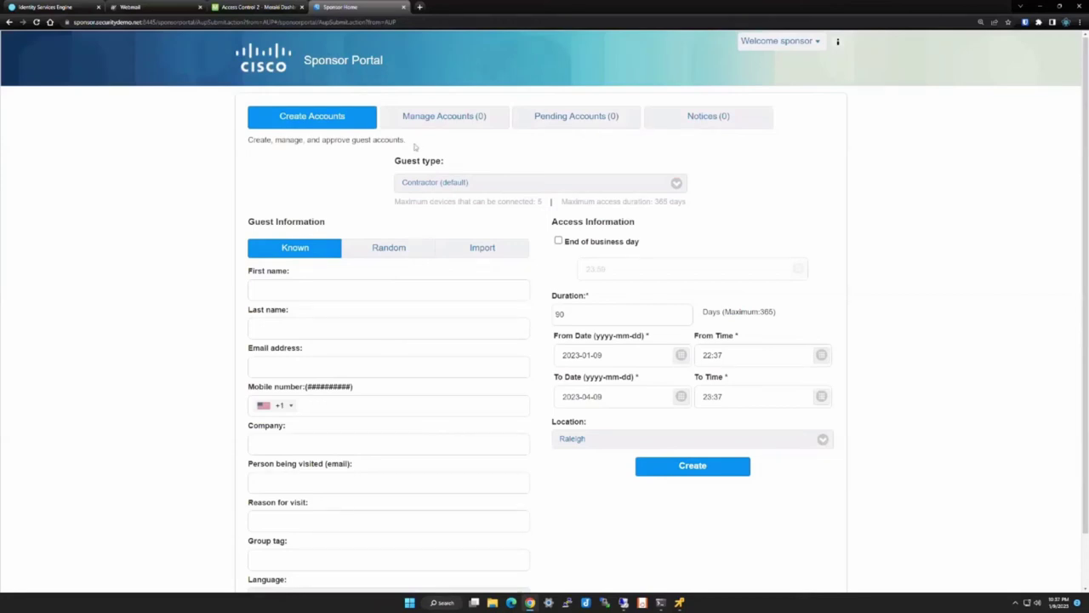
click(443, 115)
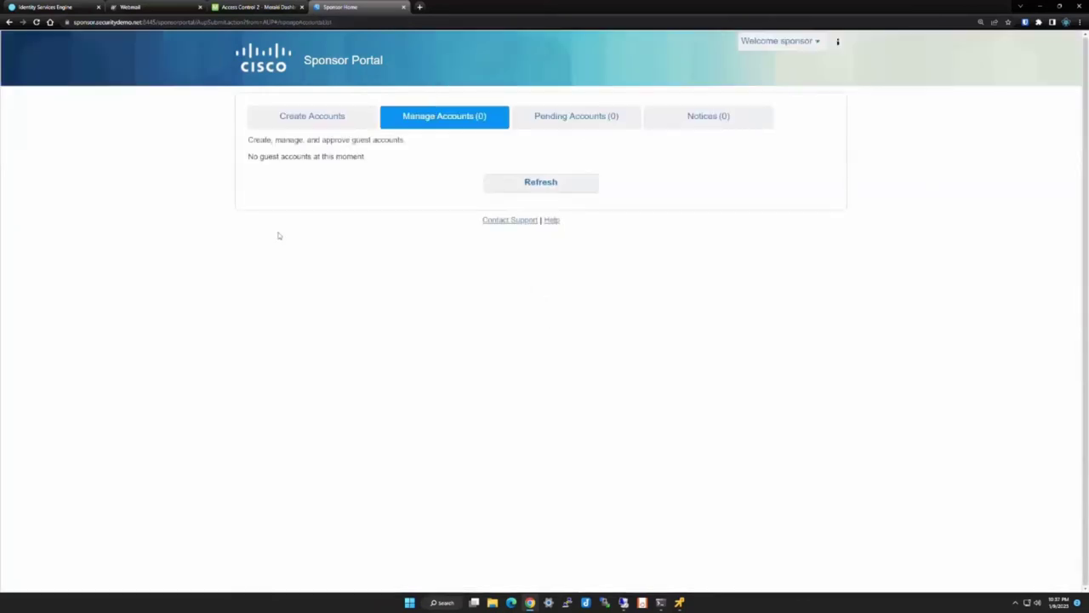
click(51, 7)
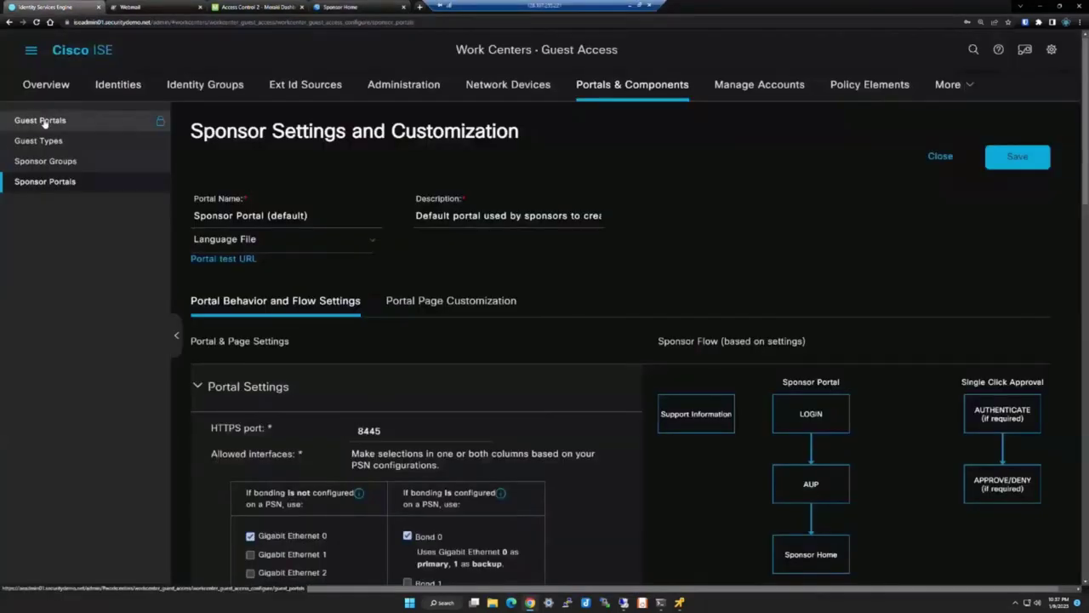
Step: Review the Guest Username Policy and Guest Password Policy (8-character minimum, 4 numerics, never expires)
click(949, 85)
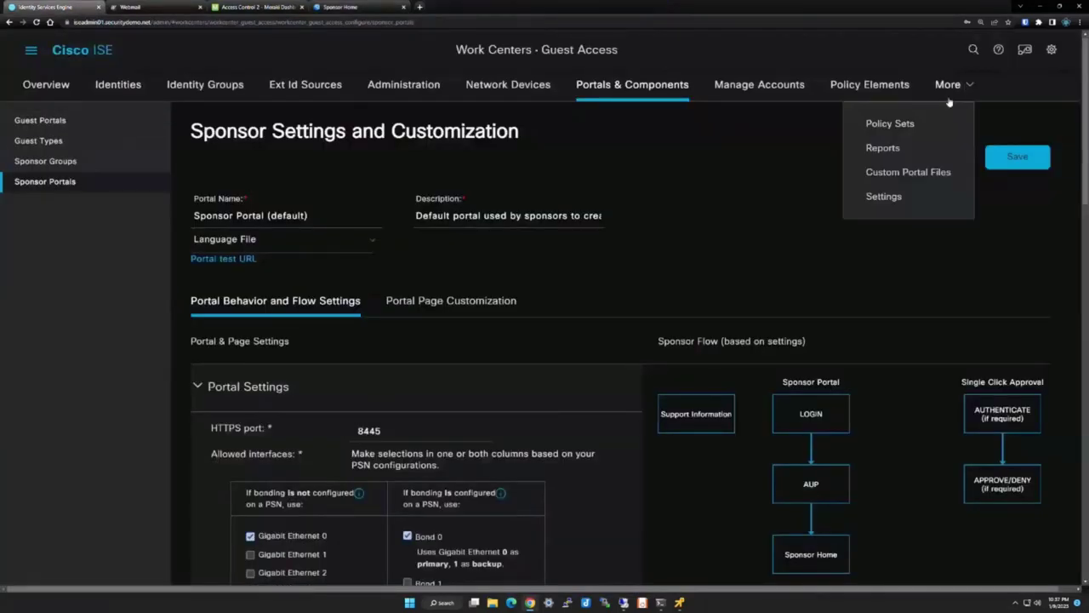
click(884, 198)
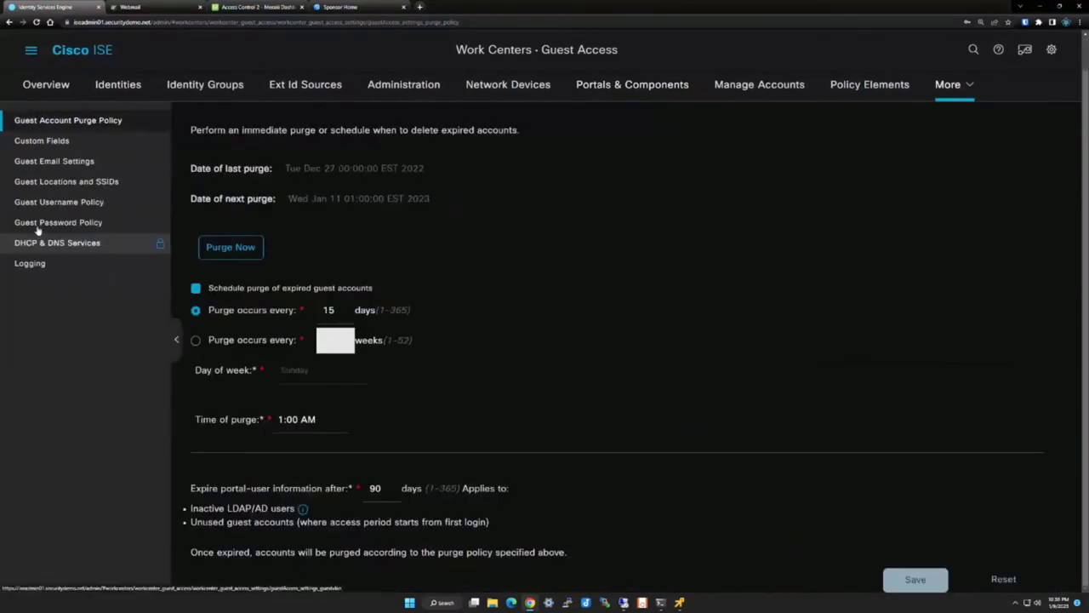
click(51, 203)
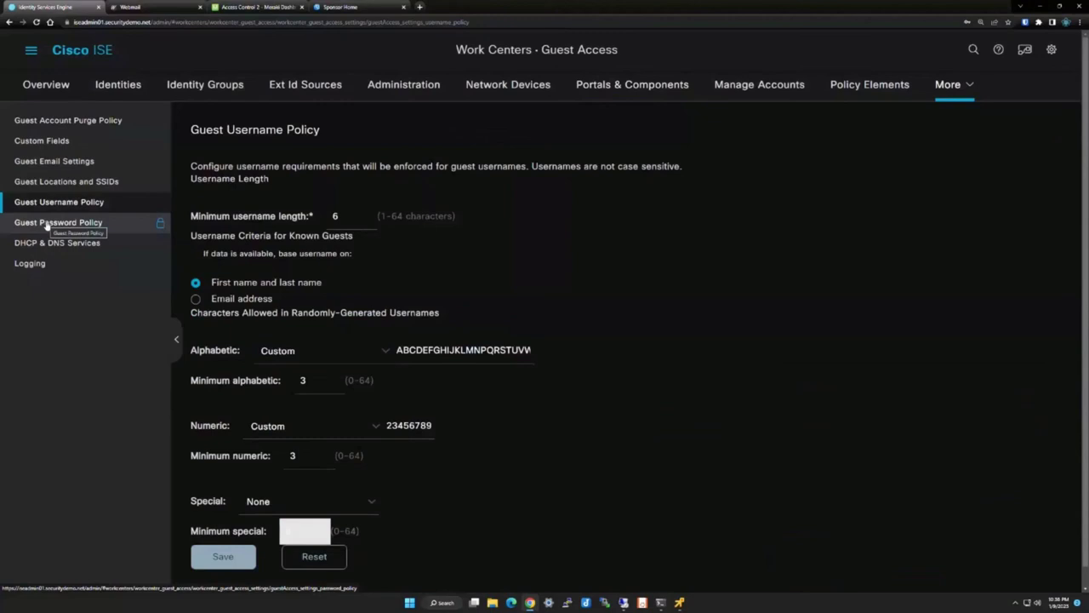
click(47, 223)
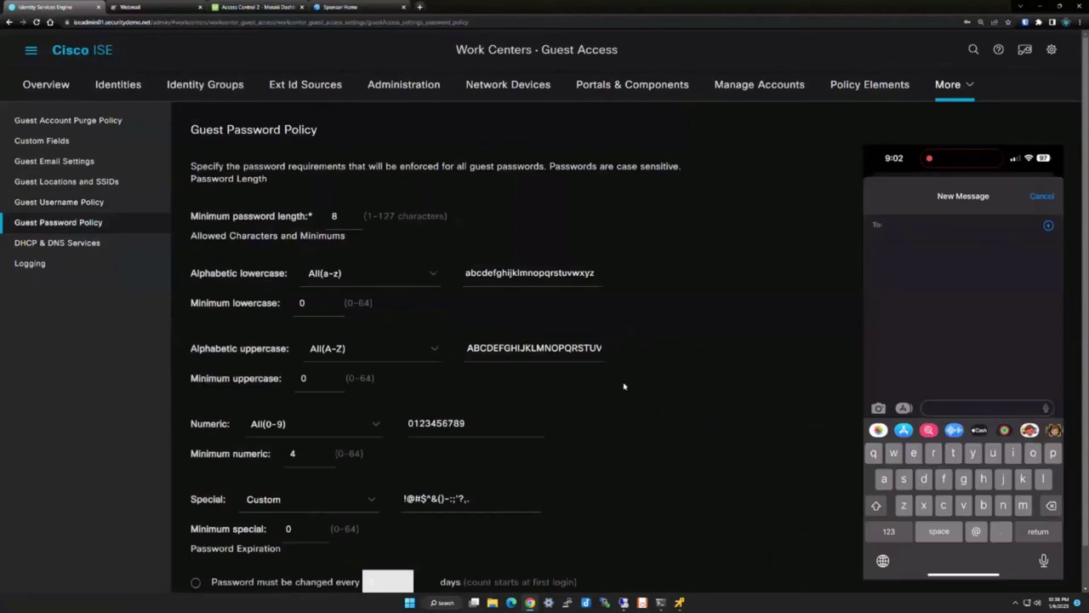
scroll(631, 386, down, 1)
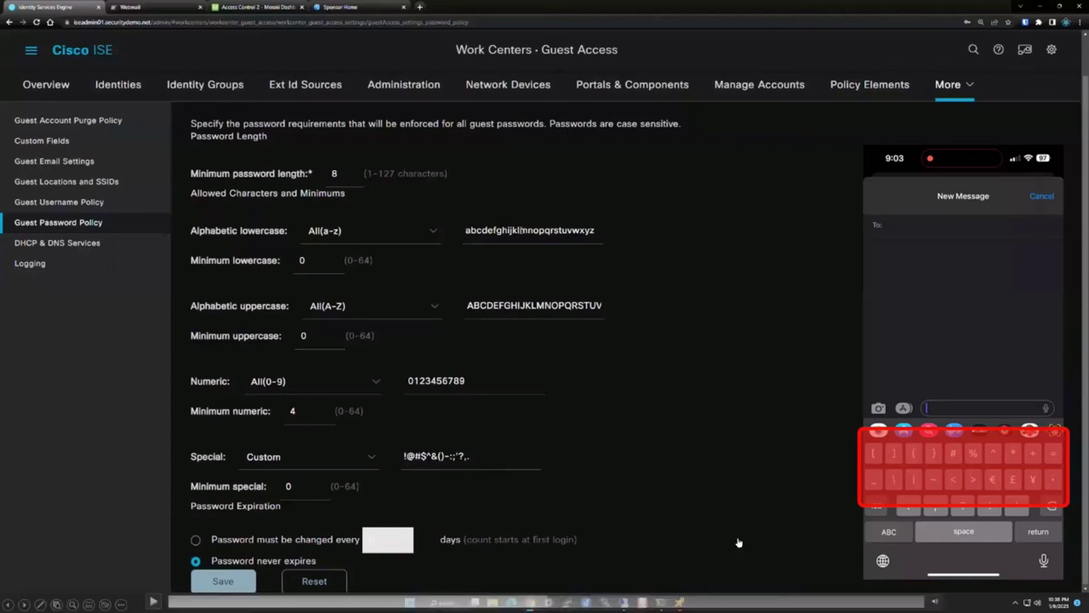
Step: Jump the recording back to the username policy part and resume playback
click(534, 604)
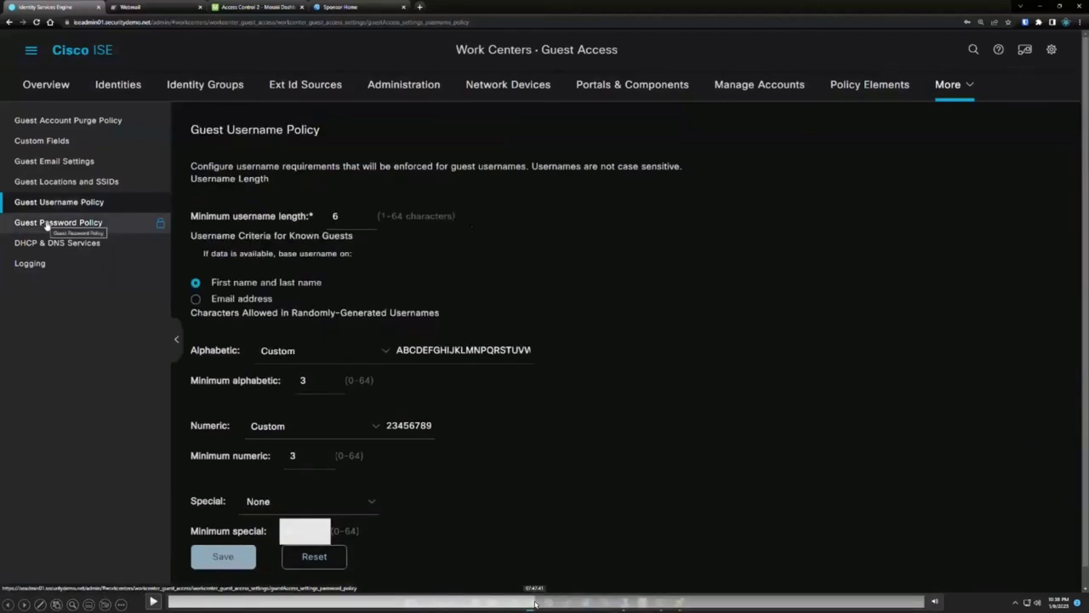
click(154, 602)
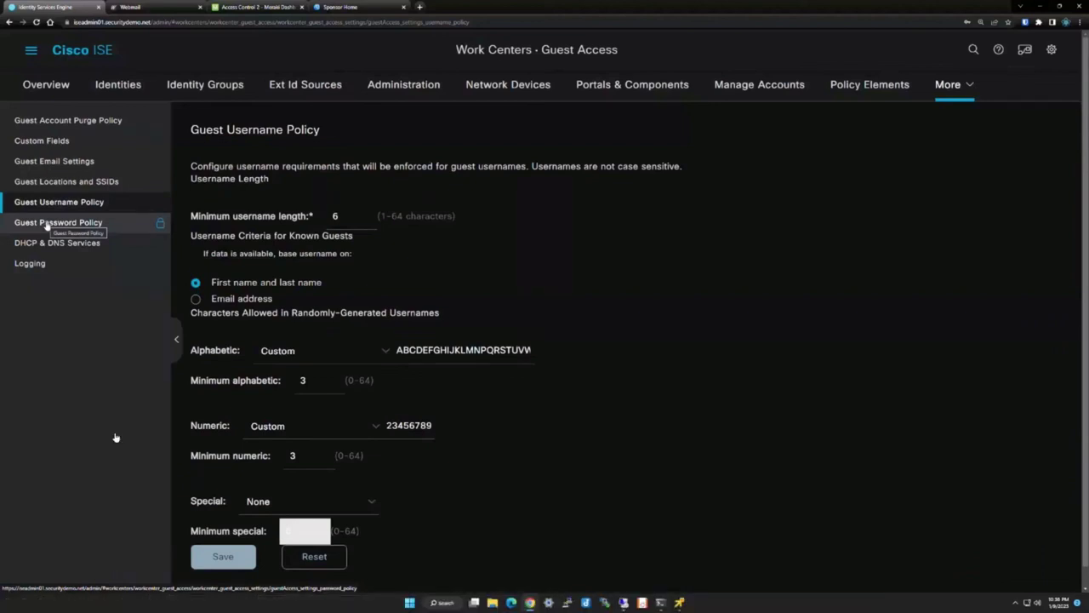
mouse_move(153, 602)
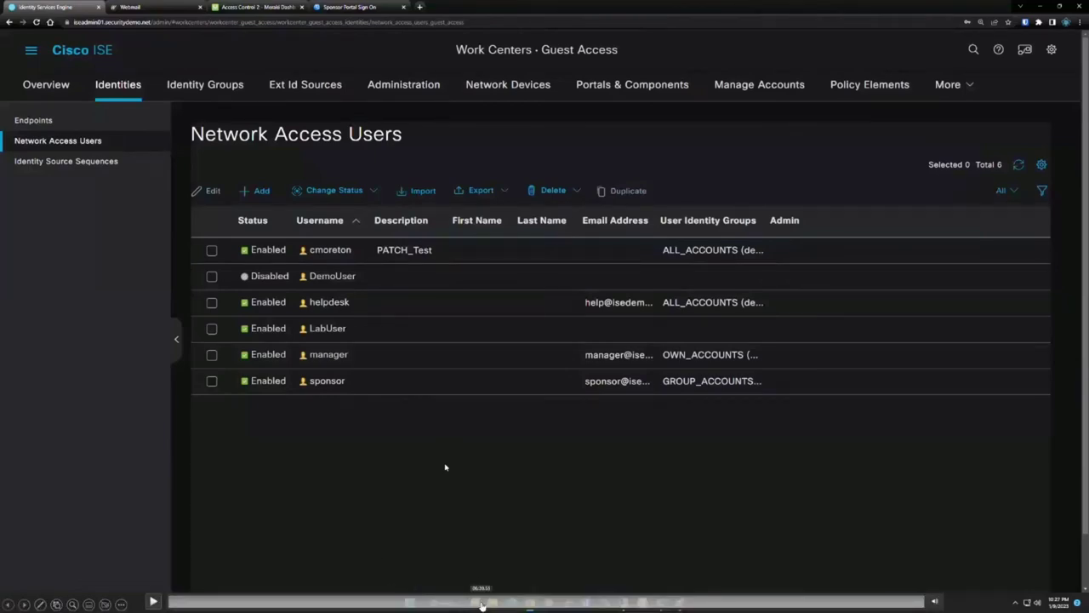
Step: Skim the sponsor portal, account creation and import parts, then resume at the guest username policy
click(482, 601)
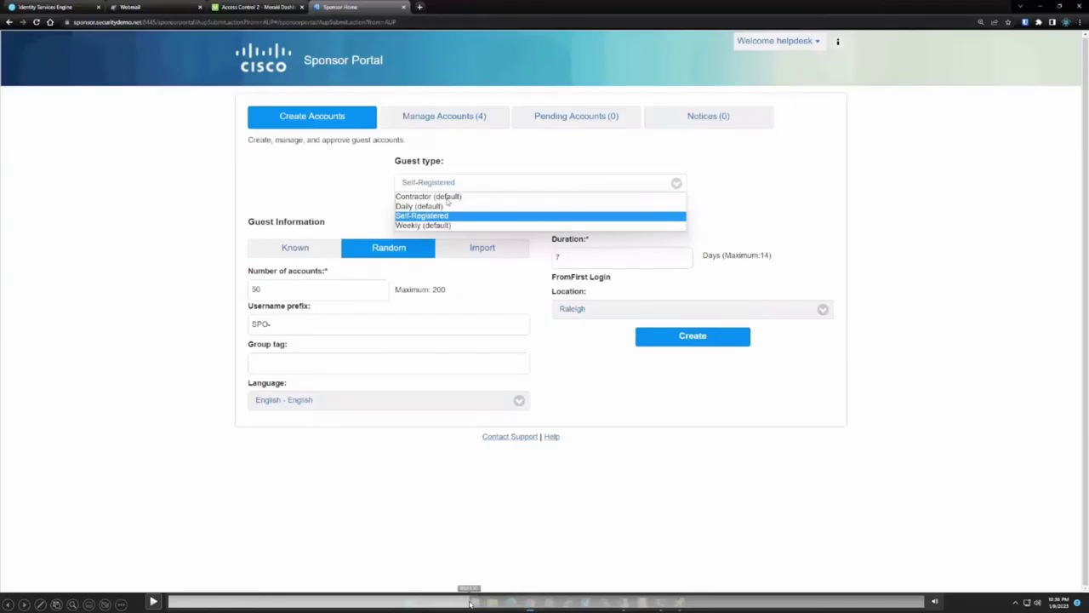
click(464, 602)
click(451, 602)
click(429, 602)
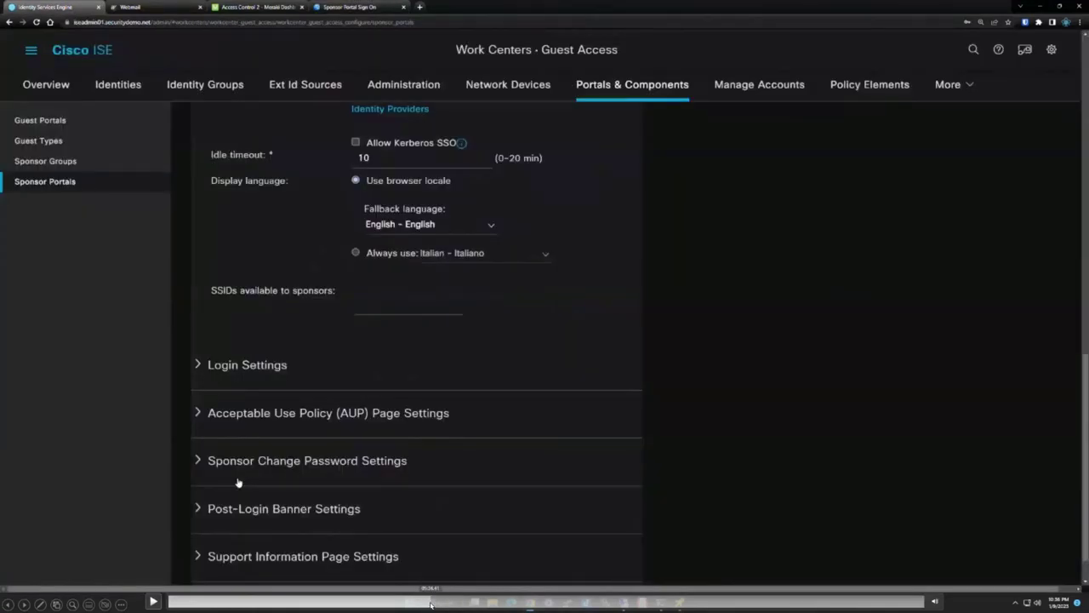
click(430, 602)
click(535, 603)
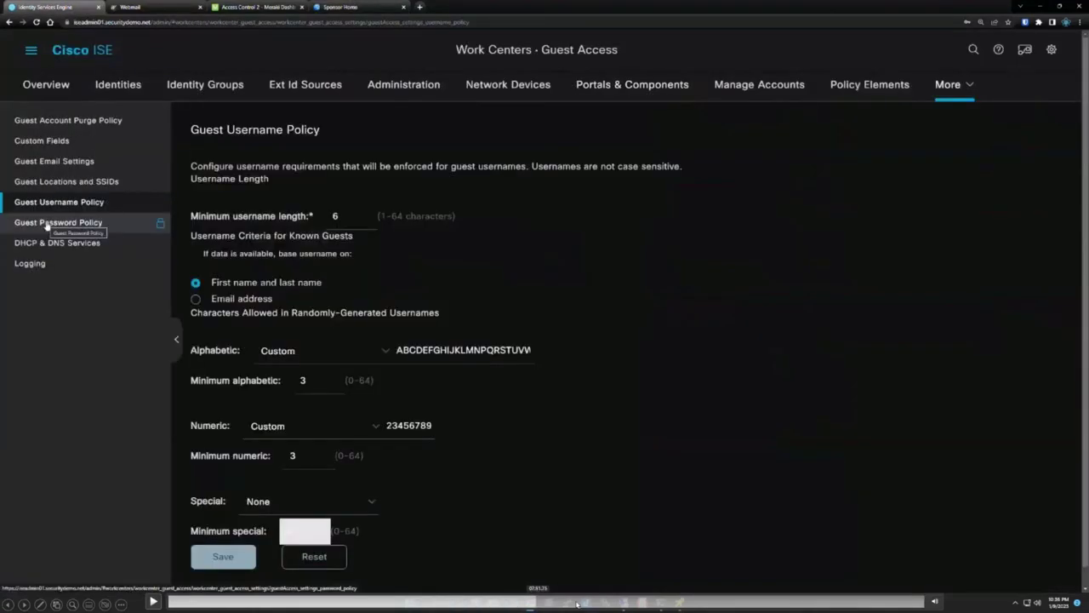
click(615, 603)
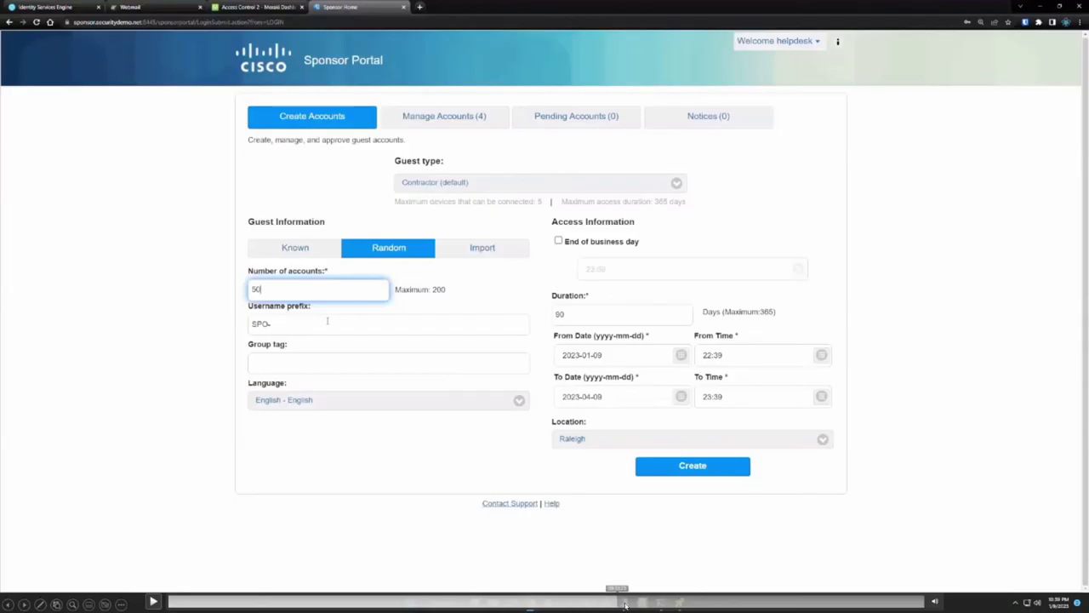
click(619, 602)
click(596, 603)
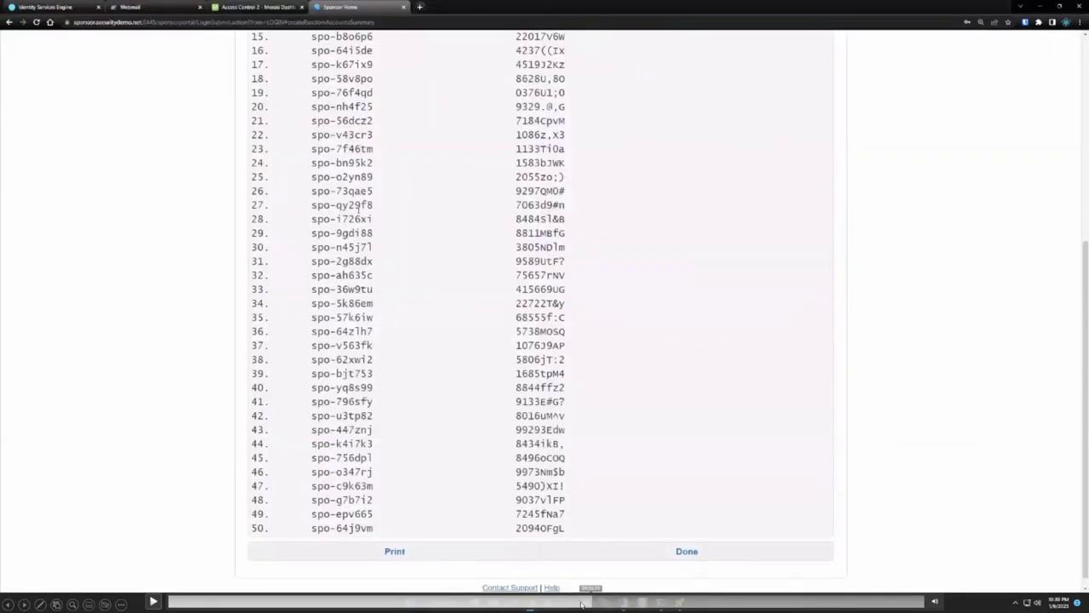
click(530, 602)
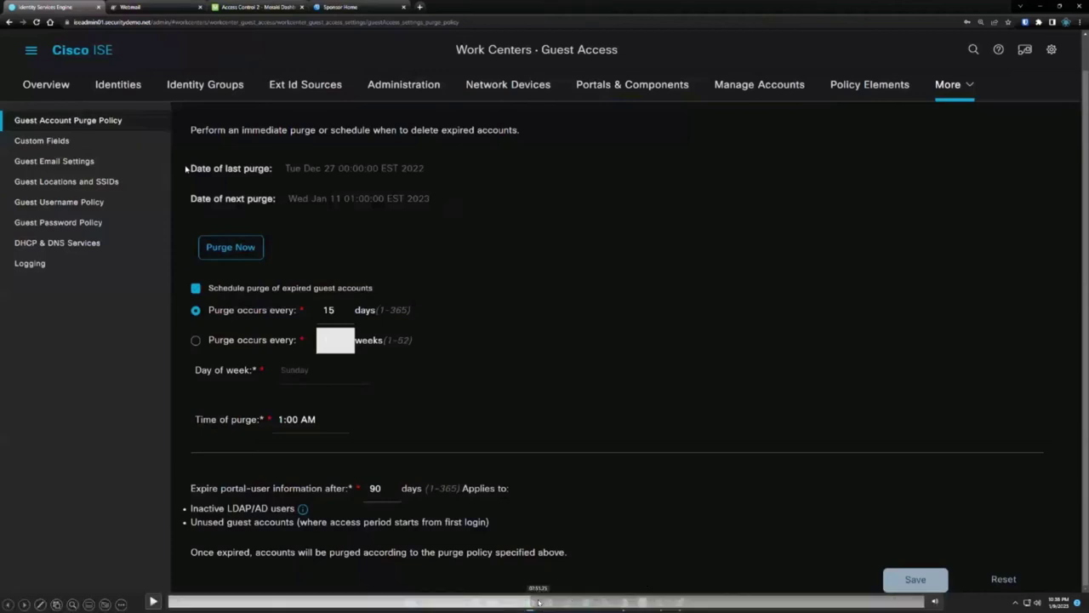
click(534, 602)
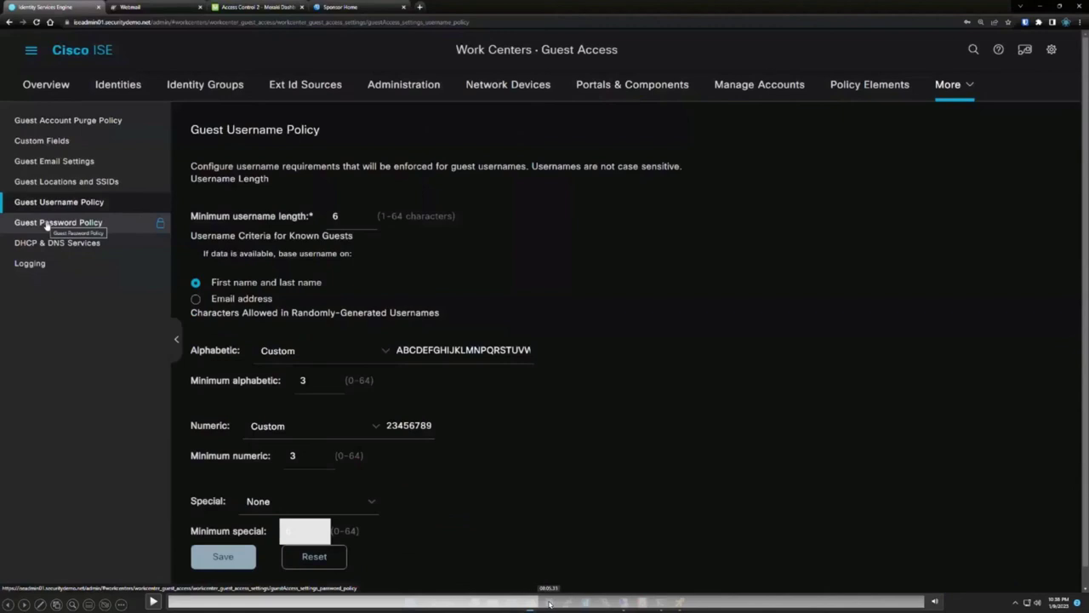
click(154, 602)
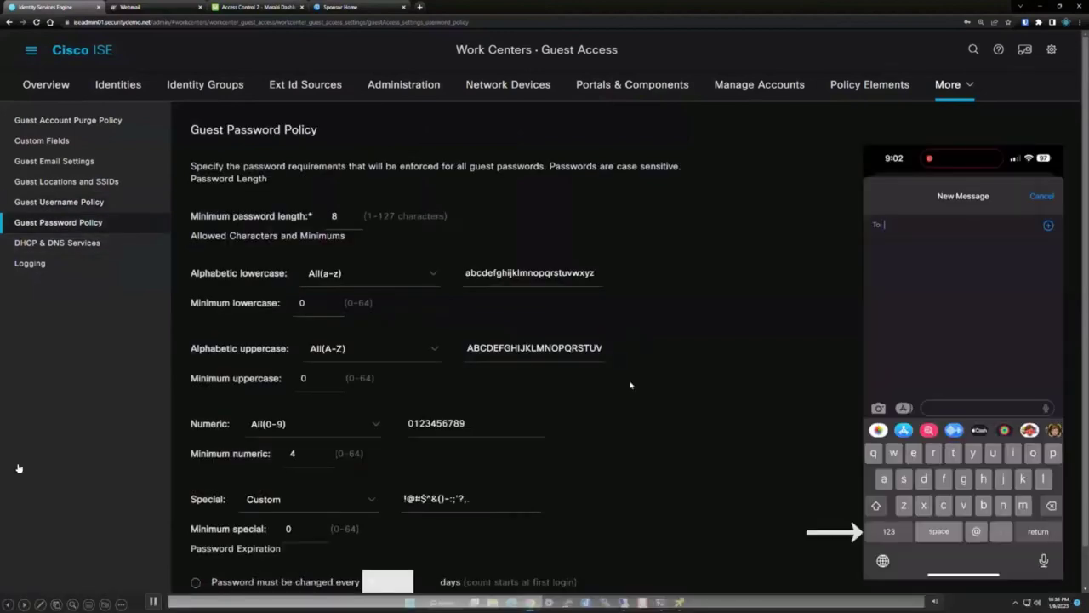
click(155, 602)
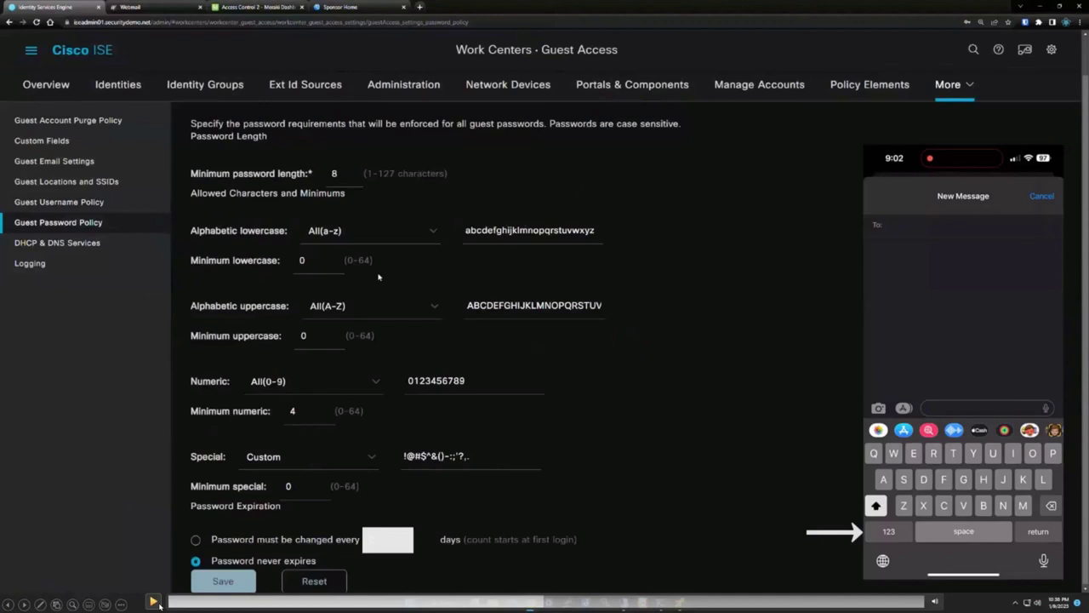
click(158, 603)
click(158, 602)
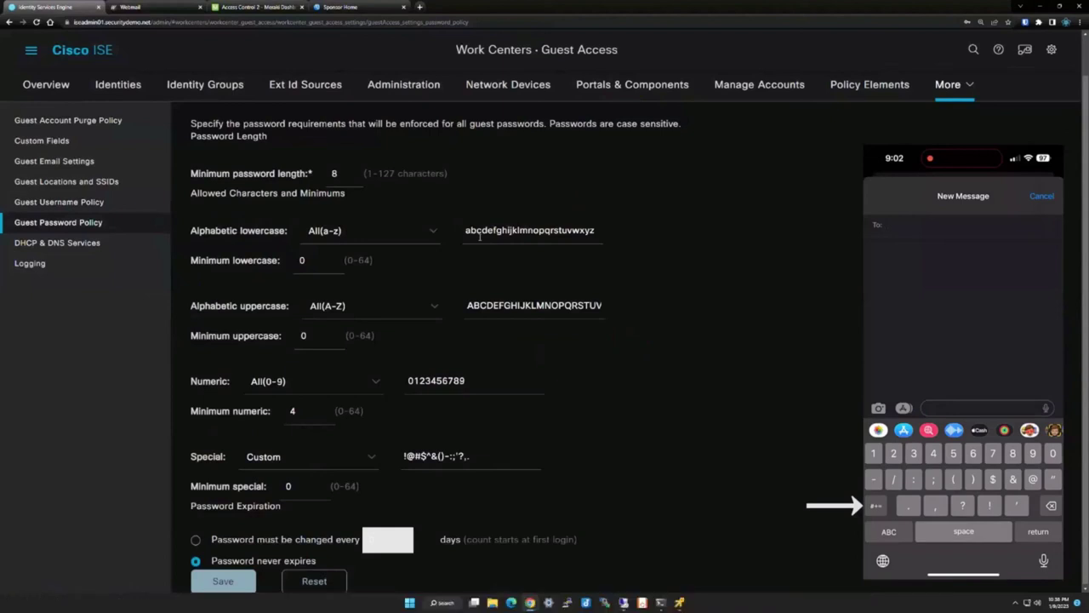
mouse_move(153, 603)
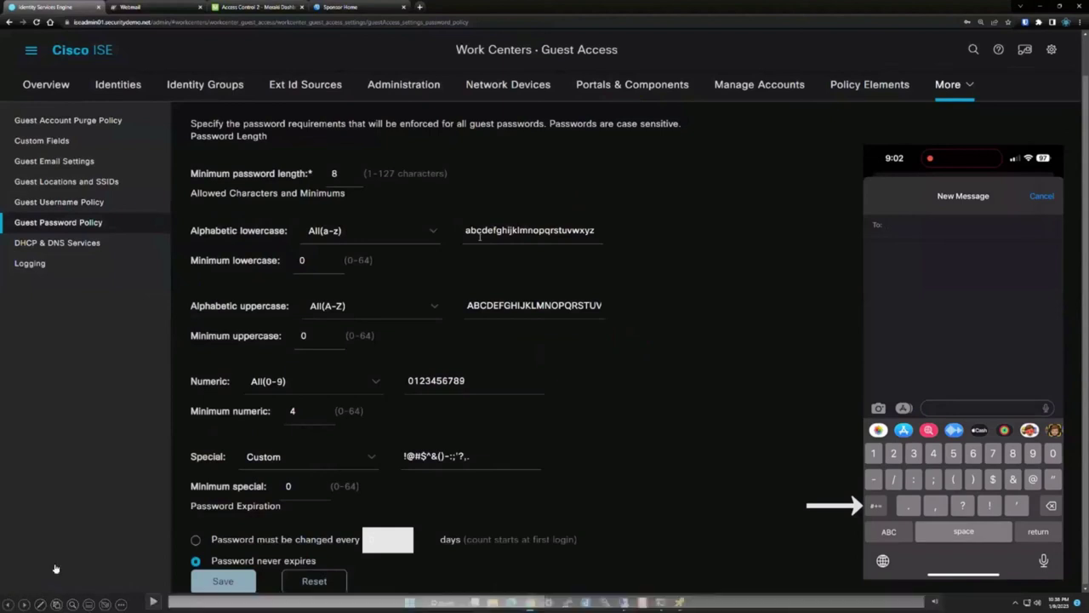
click(153, 603)
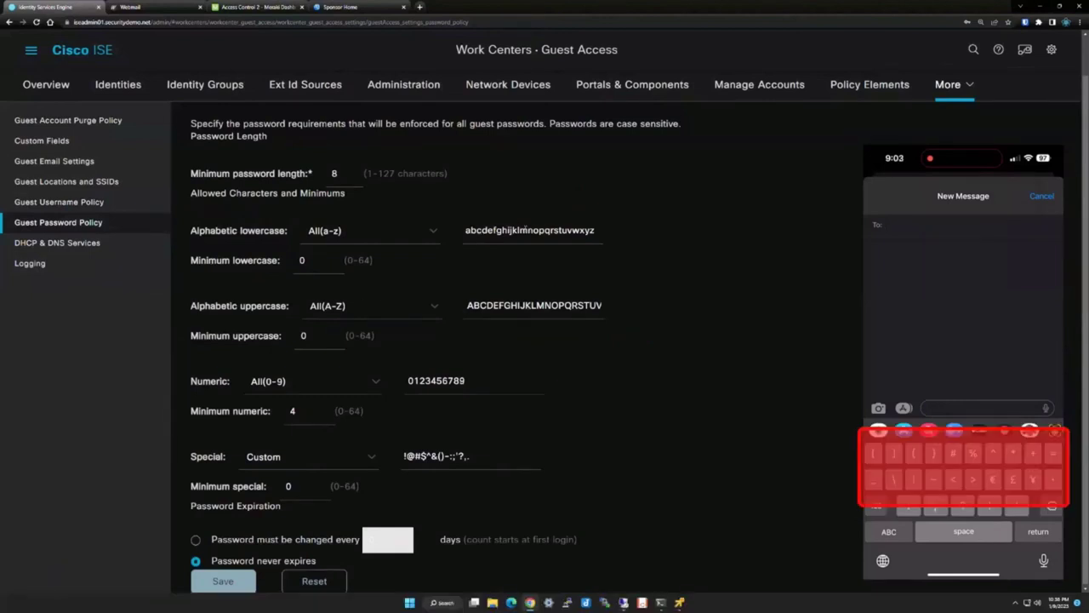
click(154, 602)
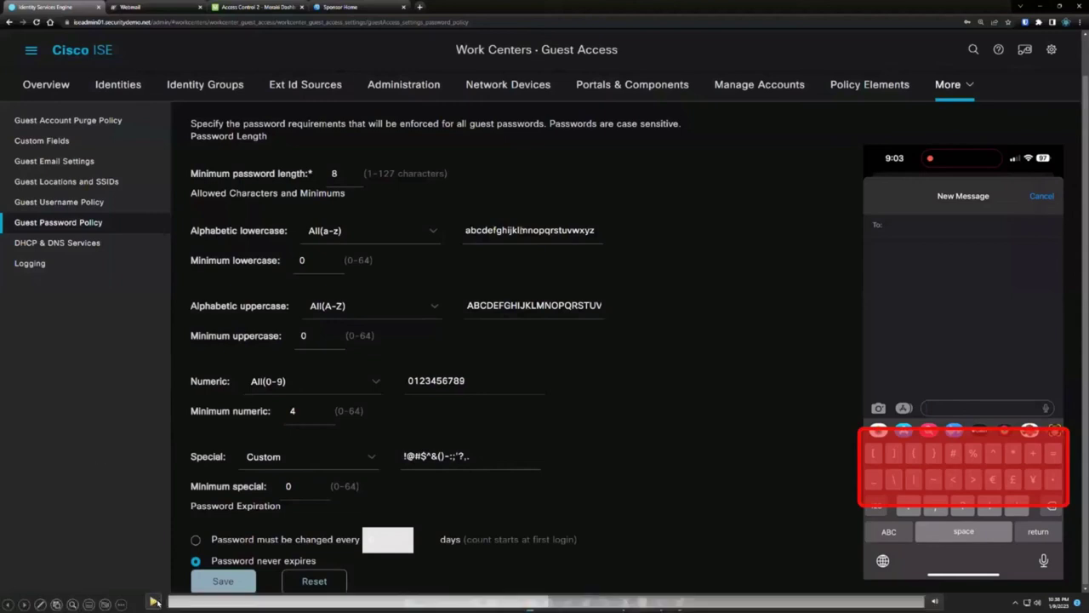
click(153, 603)
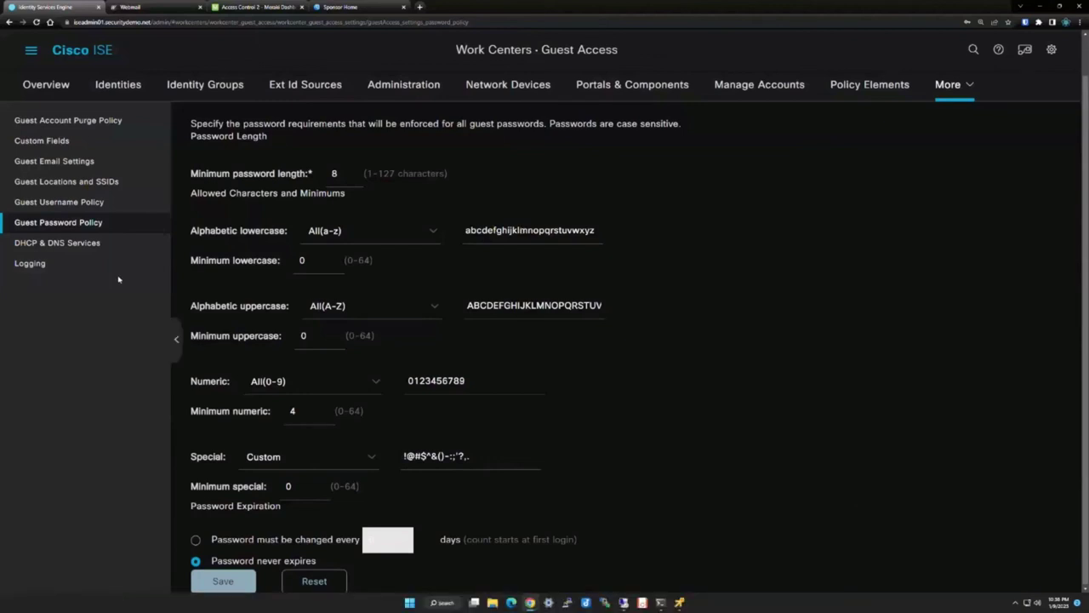
Step: Sign out of the Sponsor Portal and sign back in with the help desk sponsor account
click(342, 7)
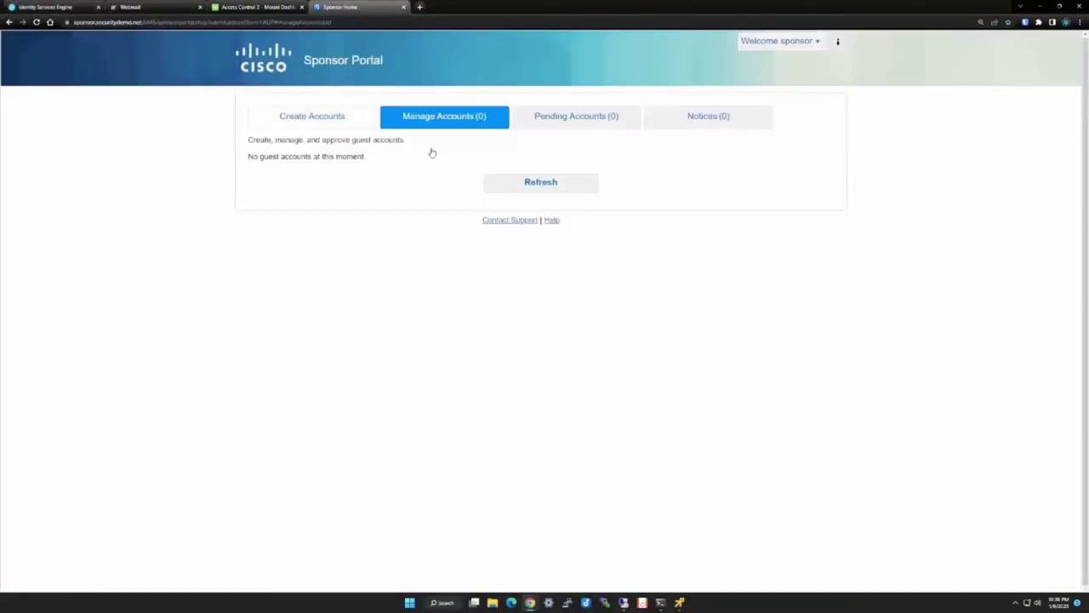
click(805, 43)
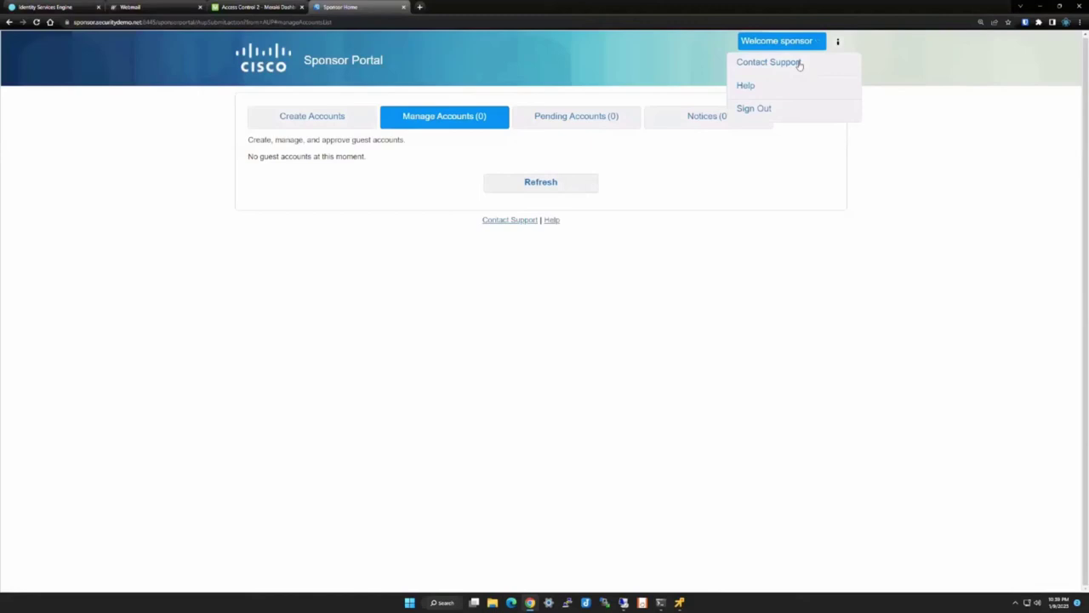
click(757, 108)
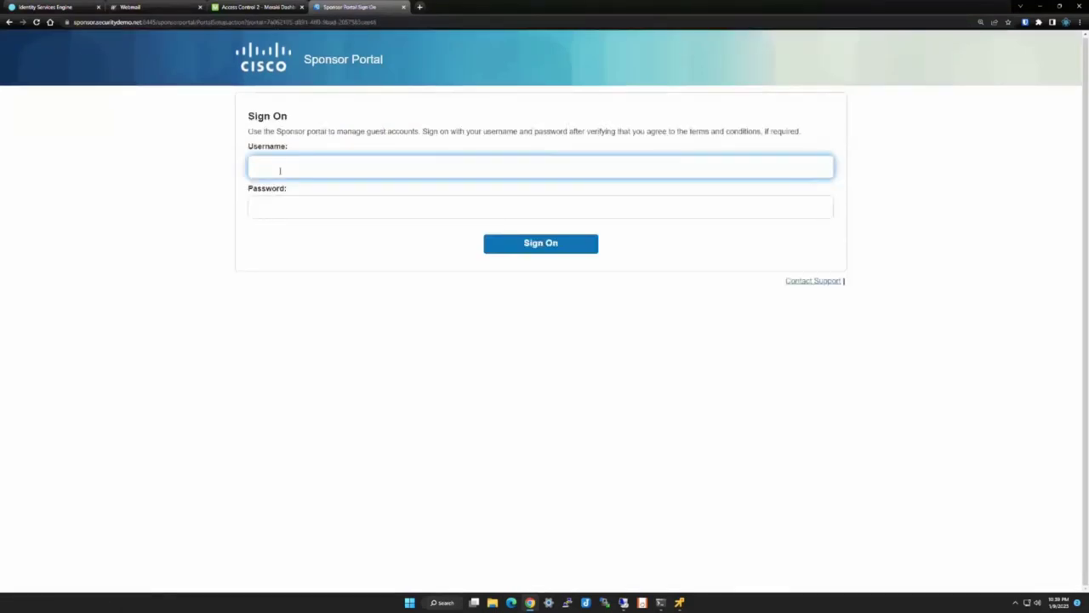
text(helpdesk)
key(Tab)
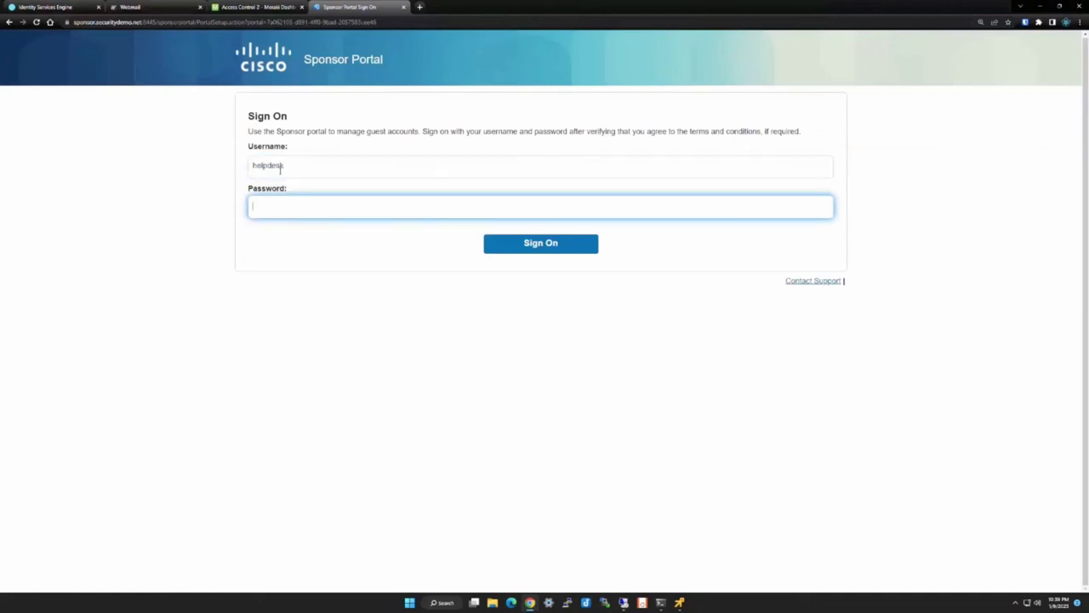
key(Return)
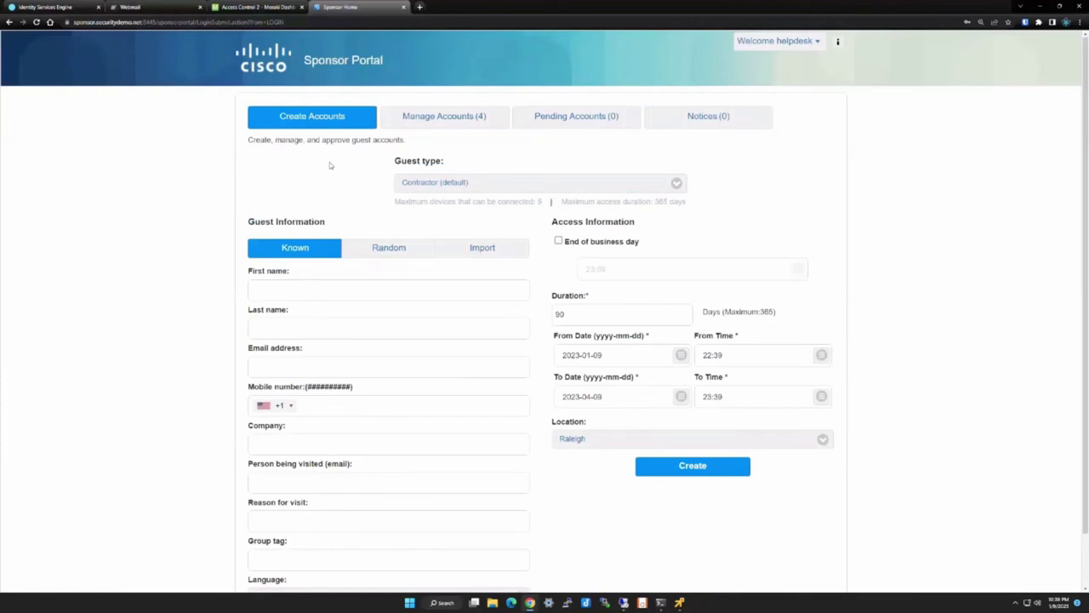
Step: Create 50 random SPO- guest accounts and review their generated usernames and passwords
click(374, 247)
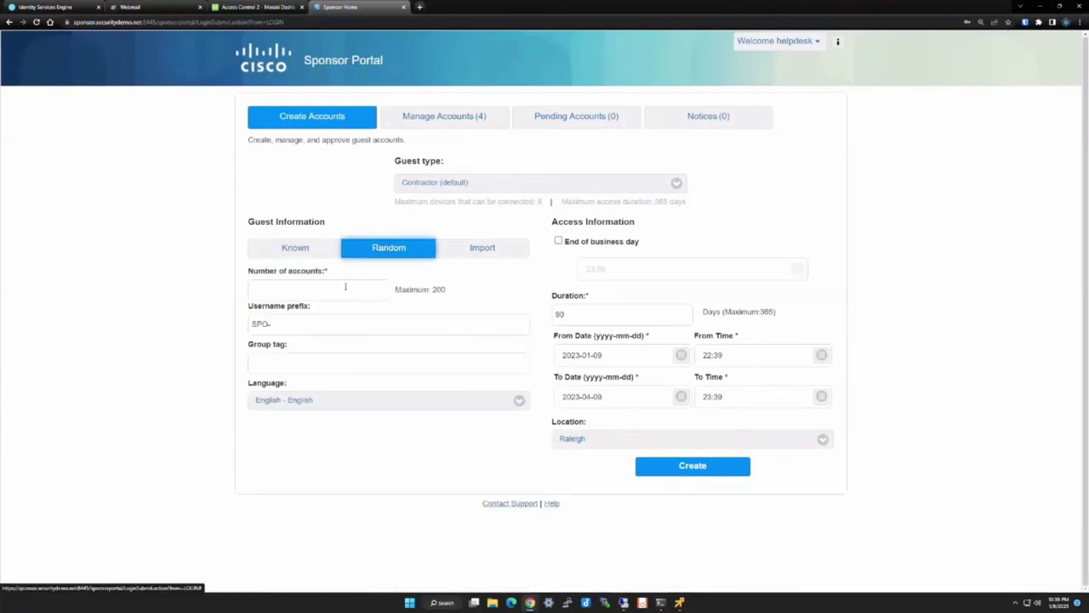
click(330, 290)
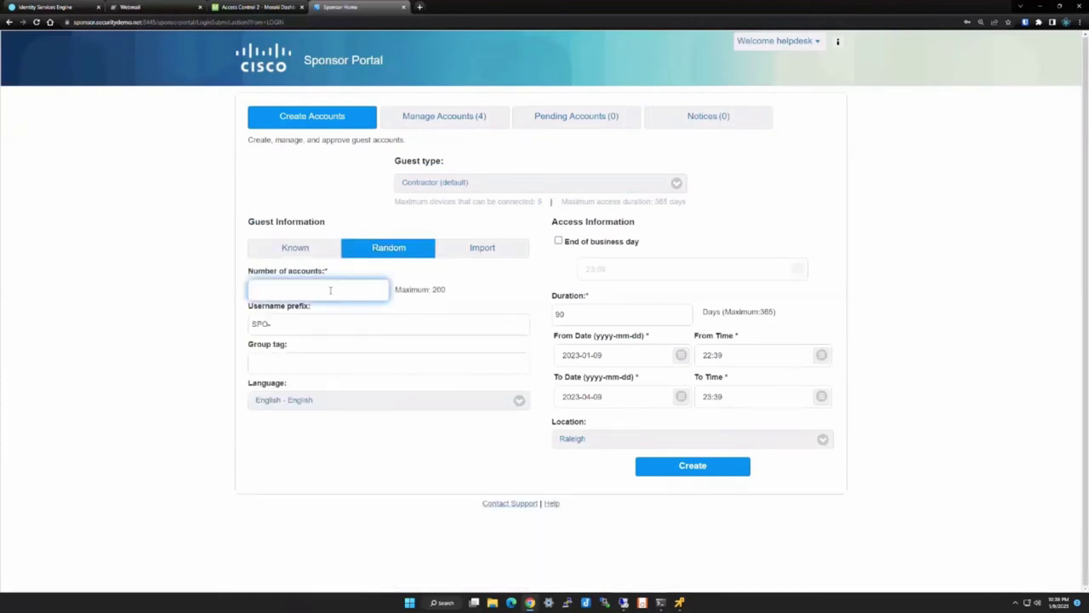
text(50)
click(687, 467)
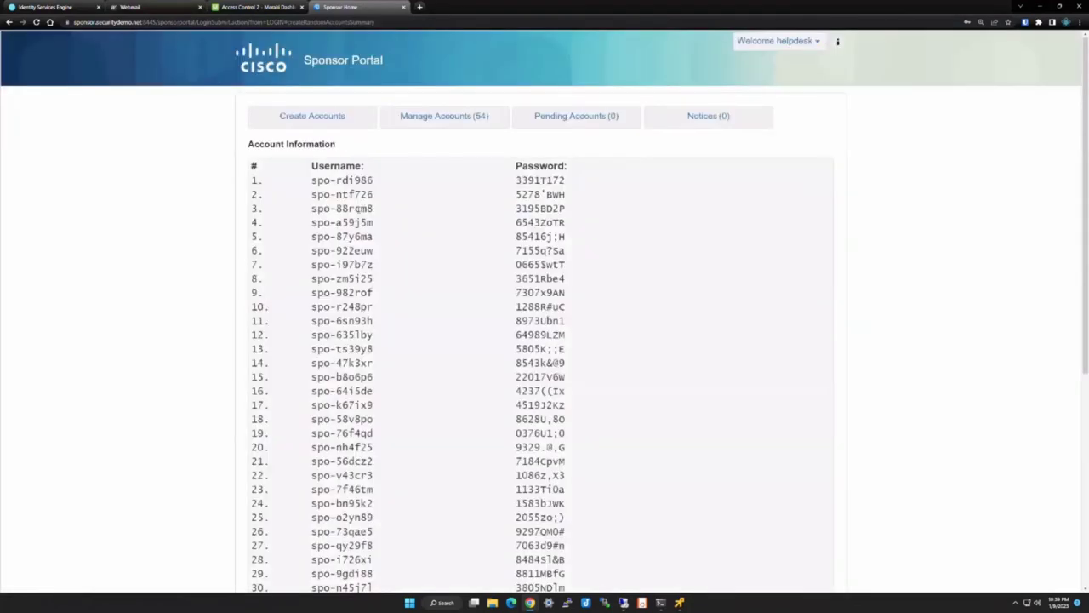
scroll(361, 206, down, 5)
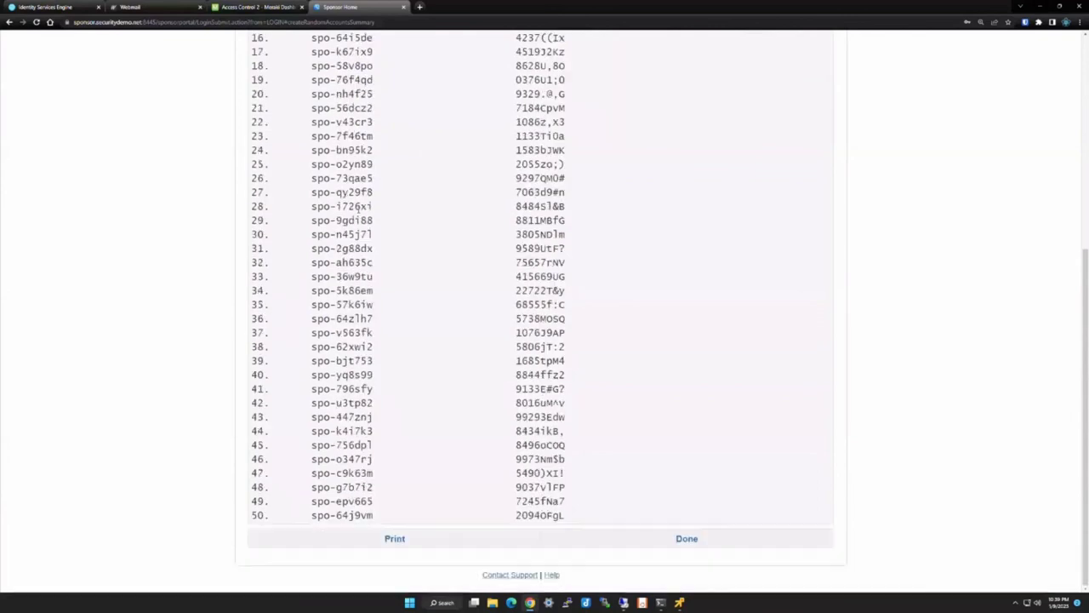
scroll(408, 372, up, 10)
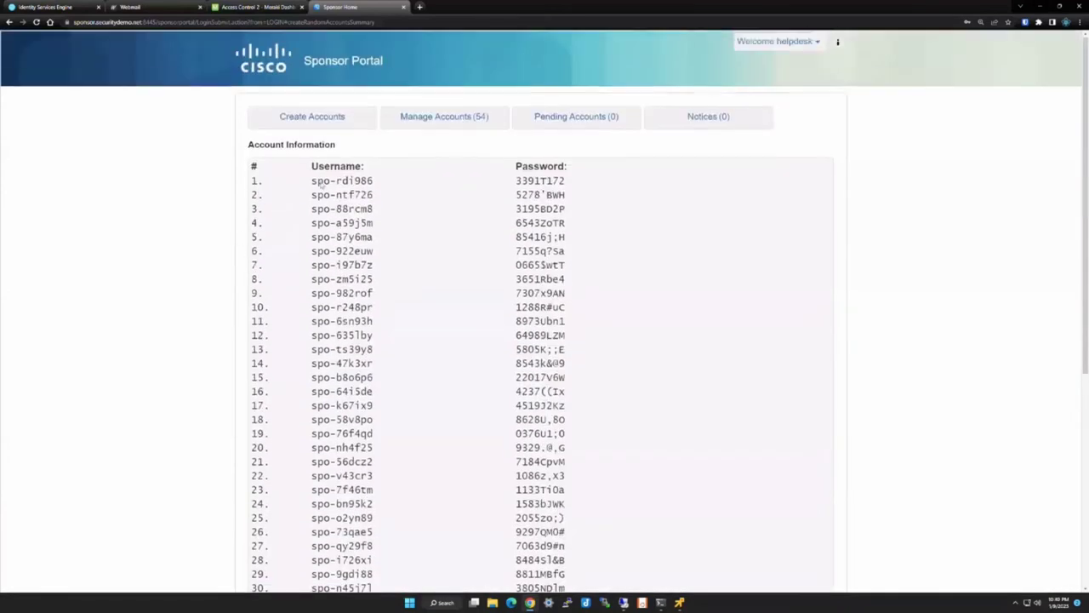
click(447, 119)
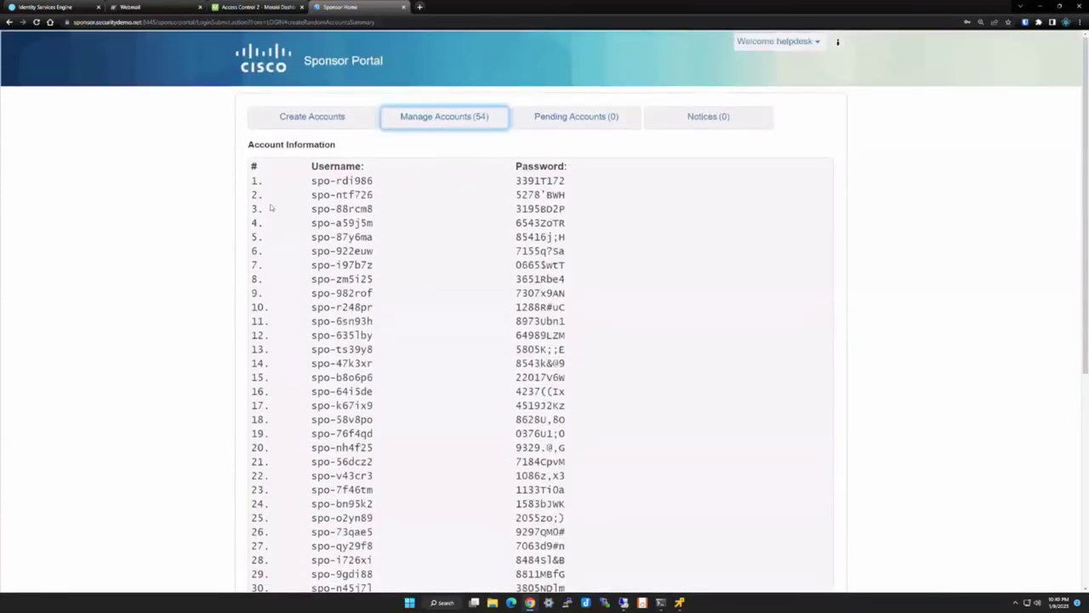
Step: Open one spo- account from the 54 managed accounts, view its edit form, then return to Create Accounts
click(434, 126)
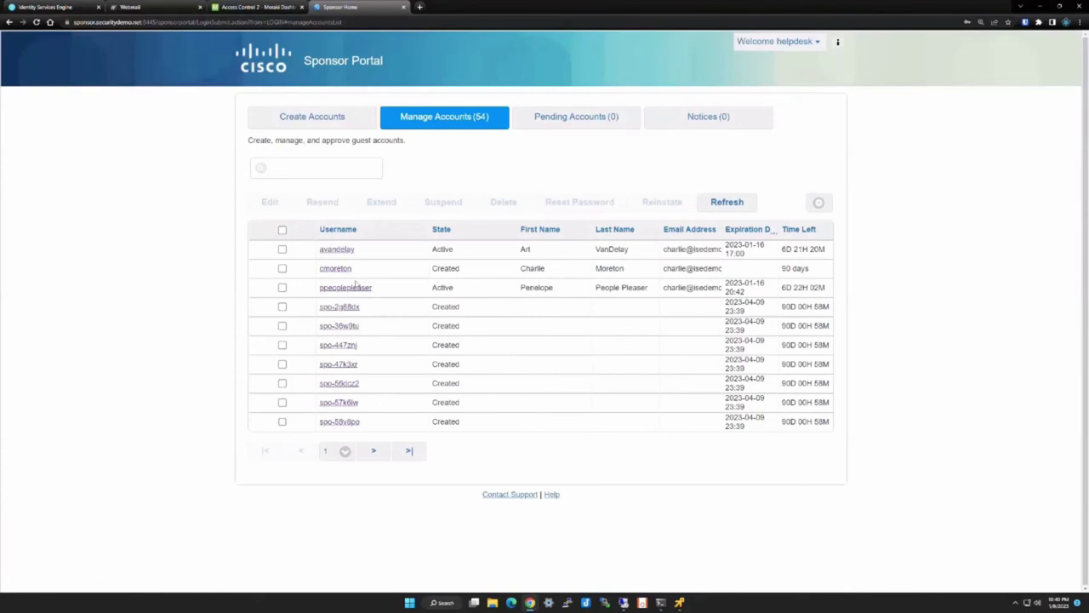
click(346, 309)
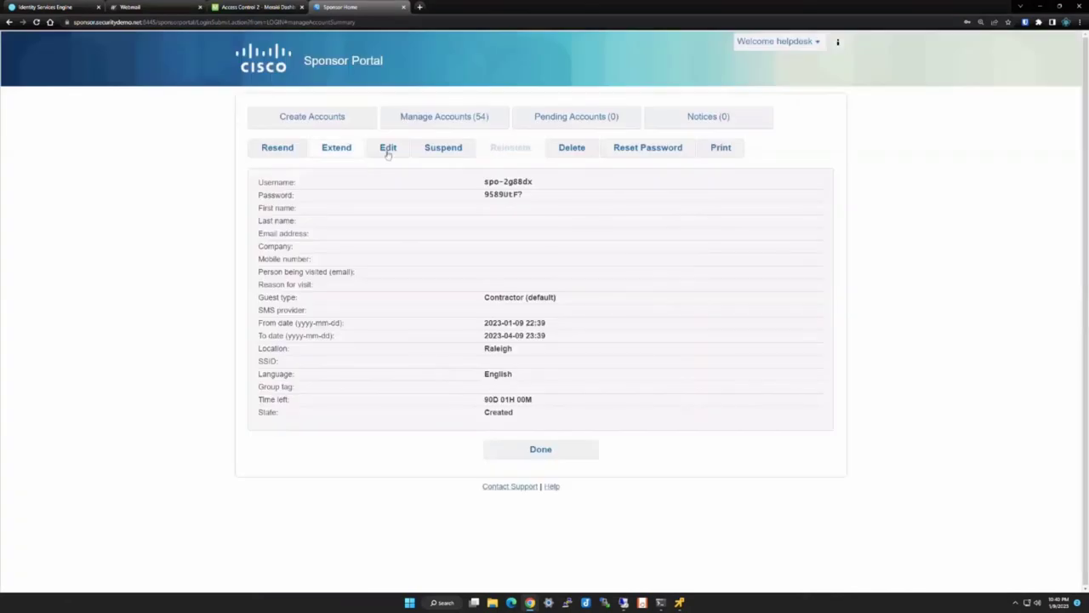
click(374, 157)
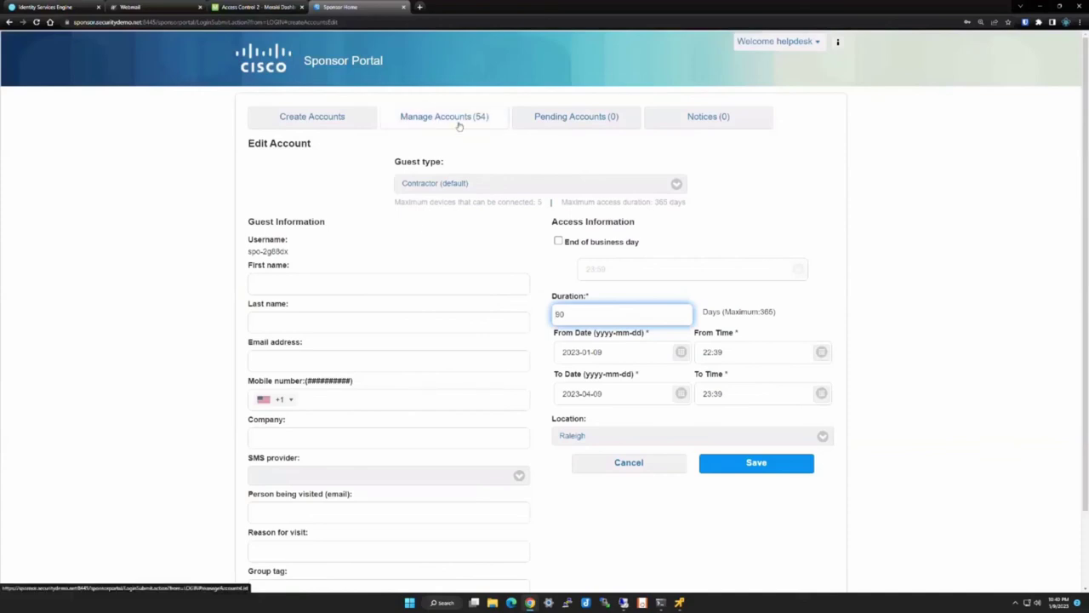
click(460, 126)
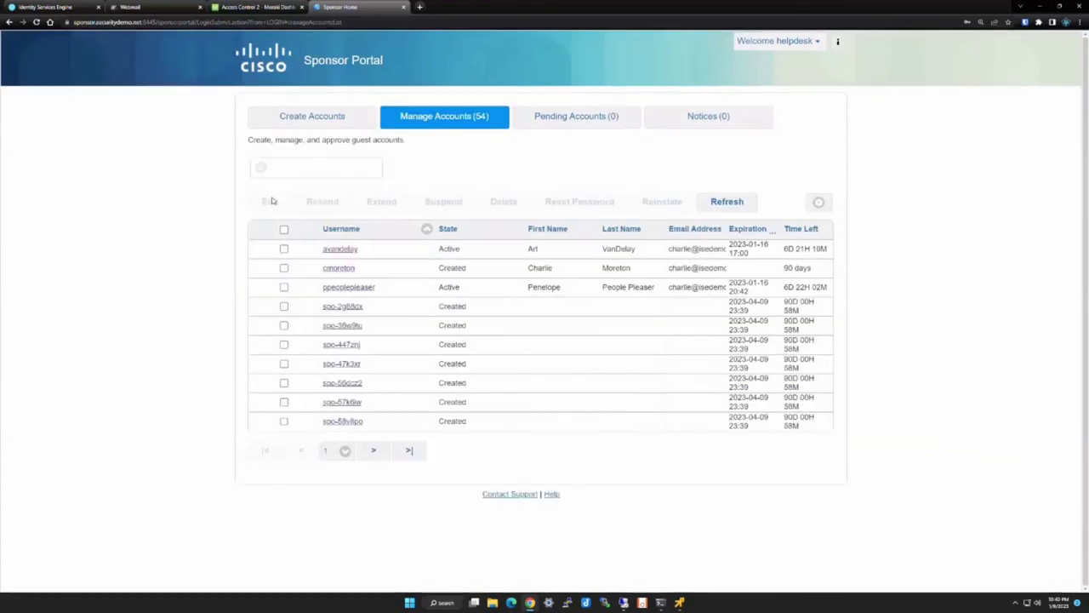
click(312, 117)
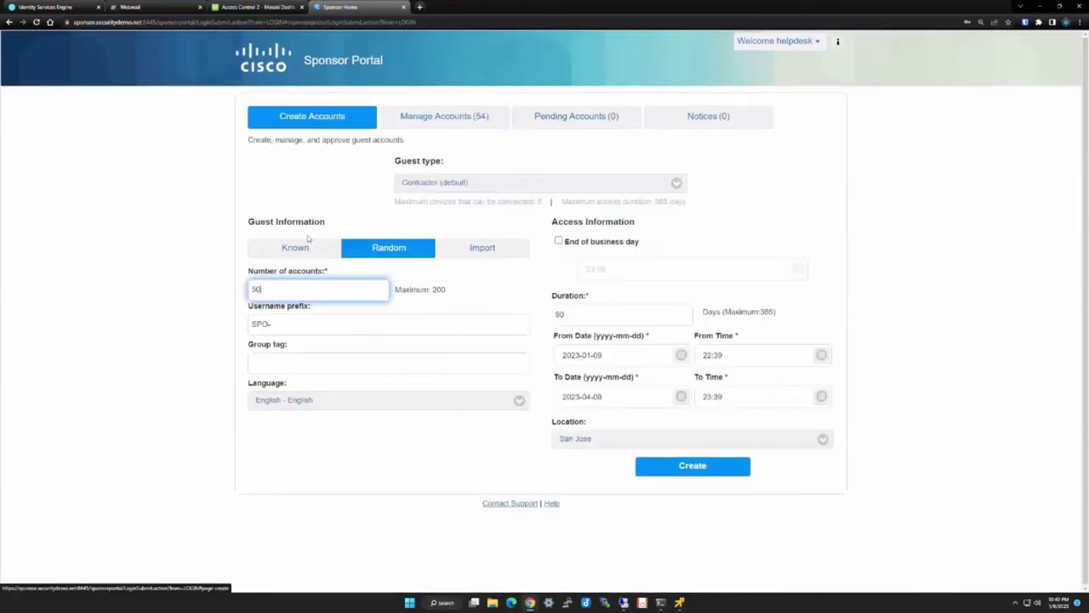
key(Return)
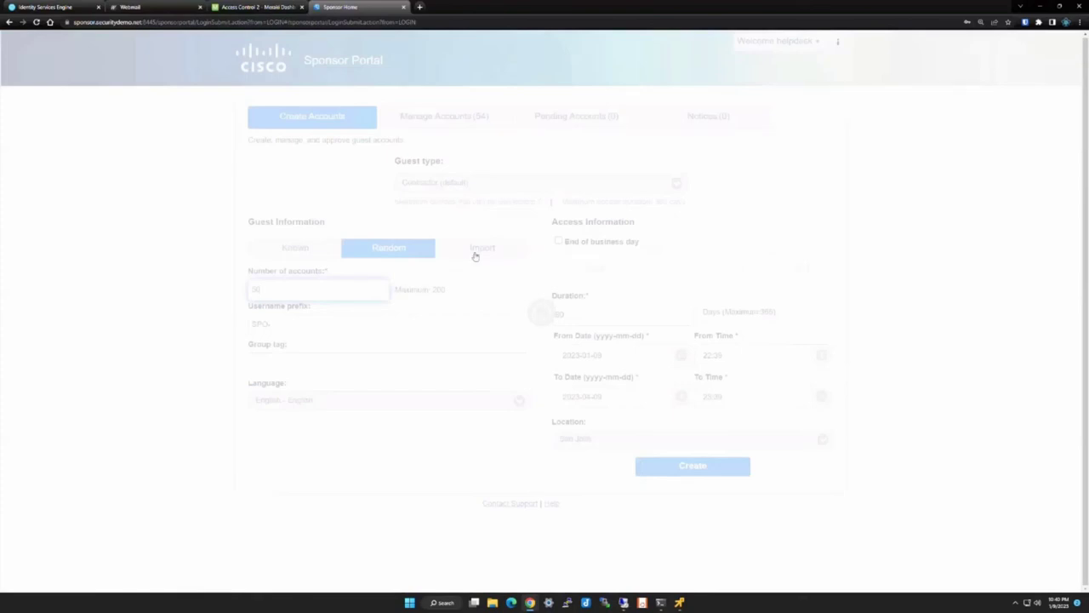
Step: Look at the Import option for guest accounts, cancelling the file selection
click(473, 253)
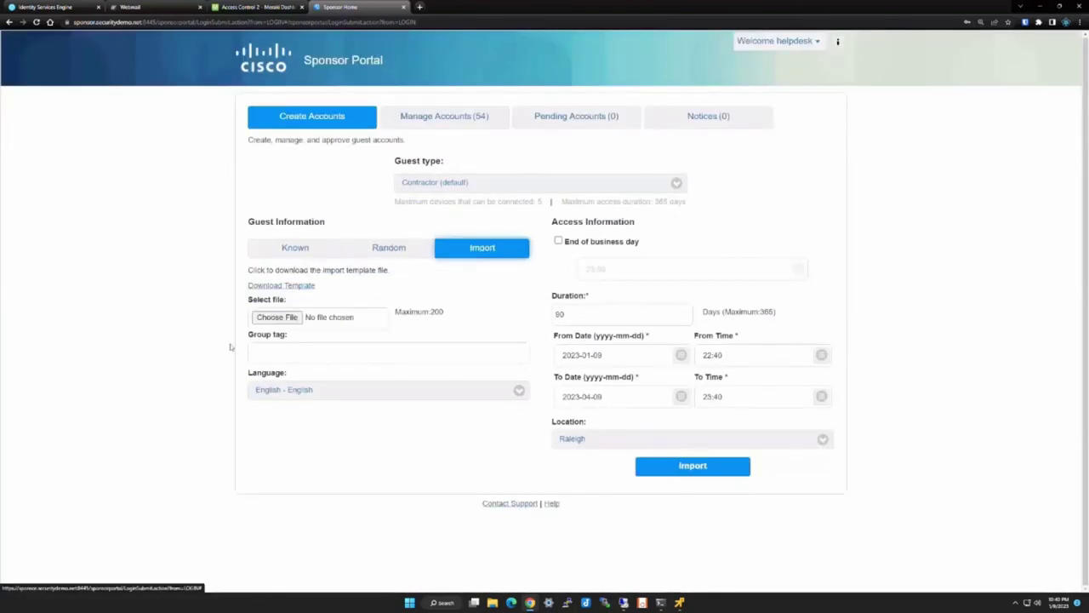
click(294, 317)
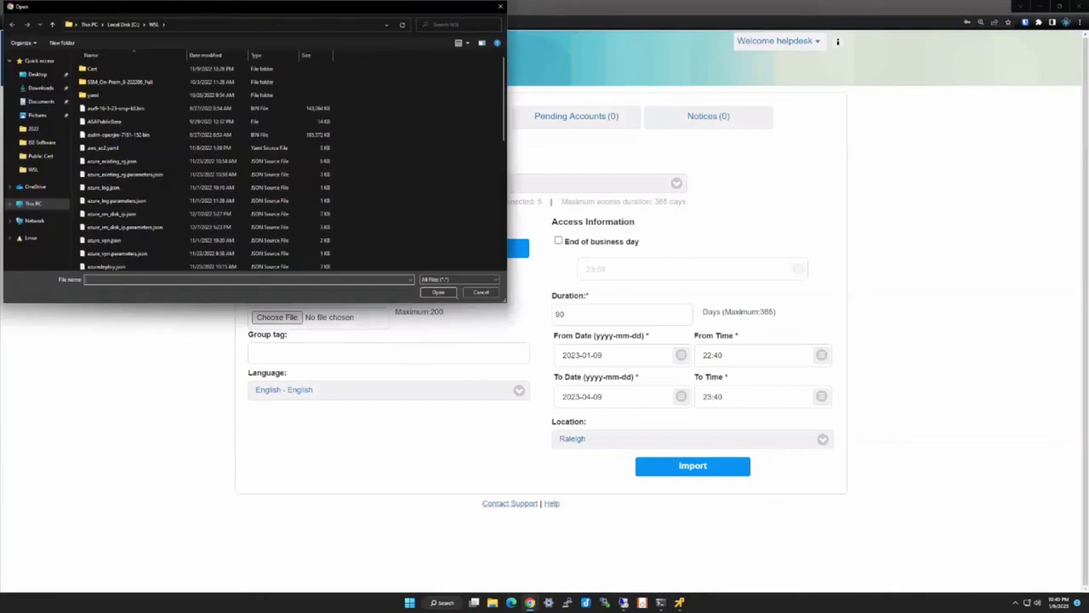
click(481, 292)
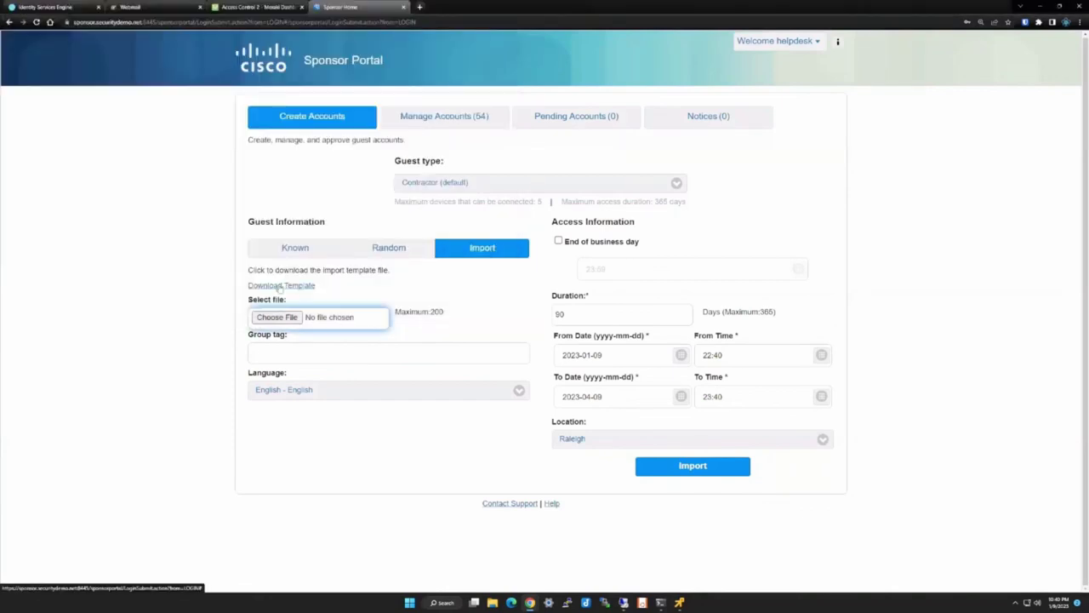
Step: Sign out the help desk sponsor, sign in as the original sponsor, and return to the ISE console
click(776, 41)
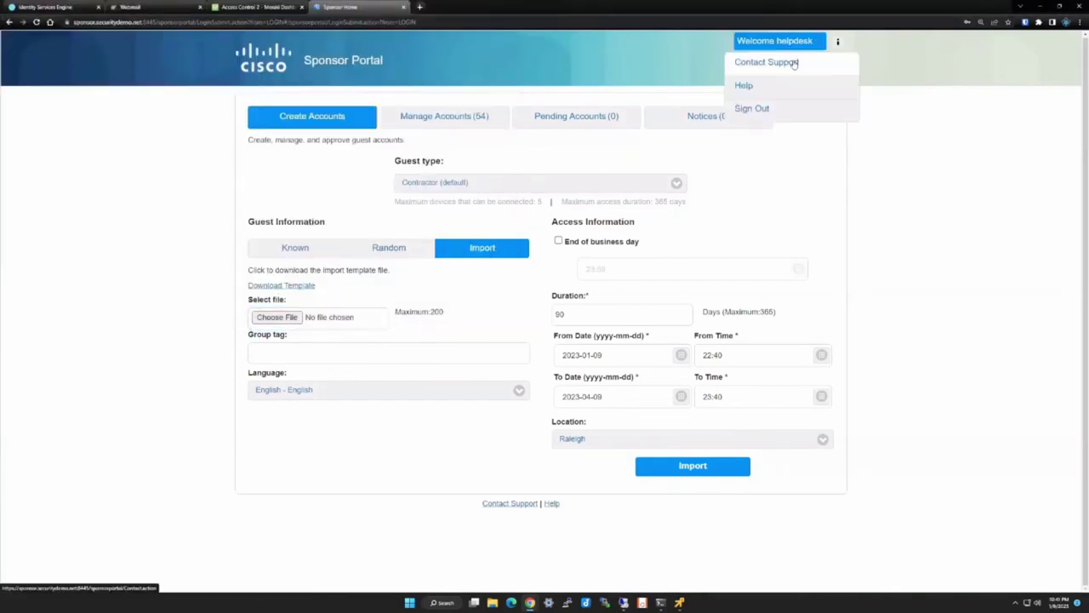
click(753, 108)
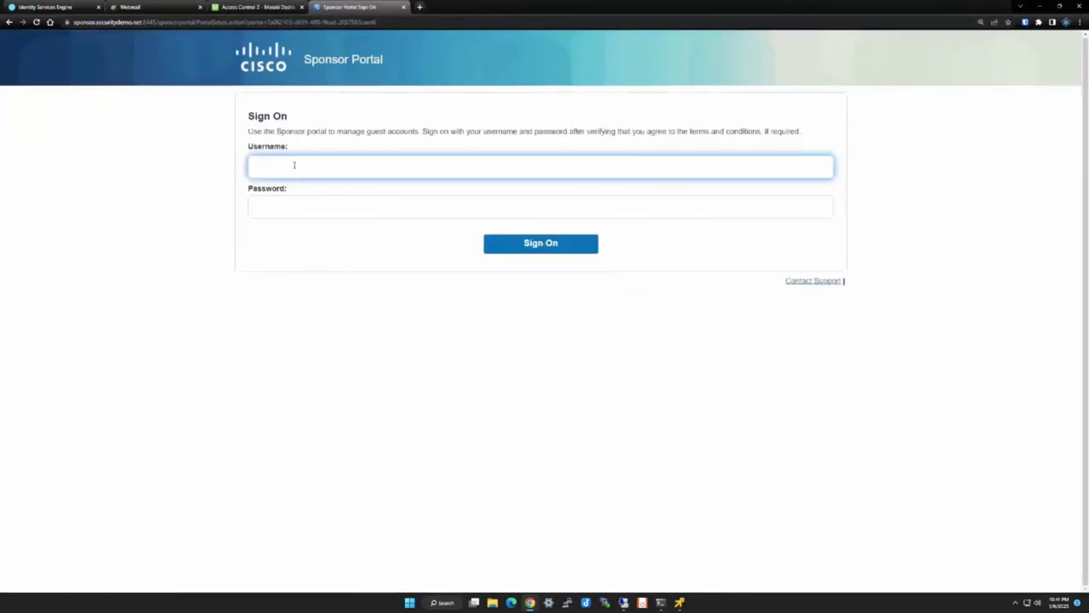
text(sponsor)
key(Tab)
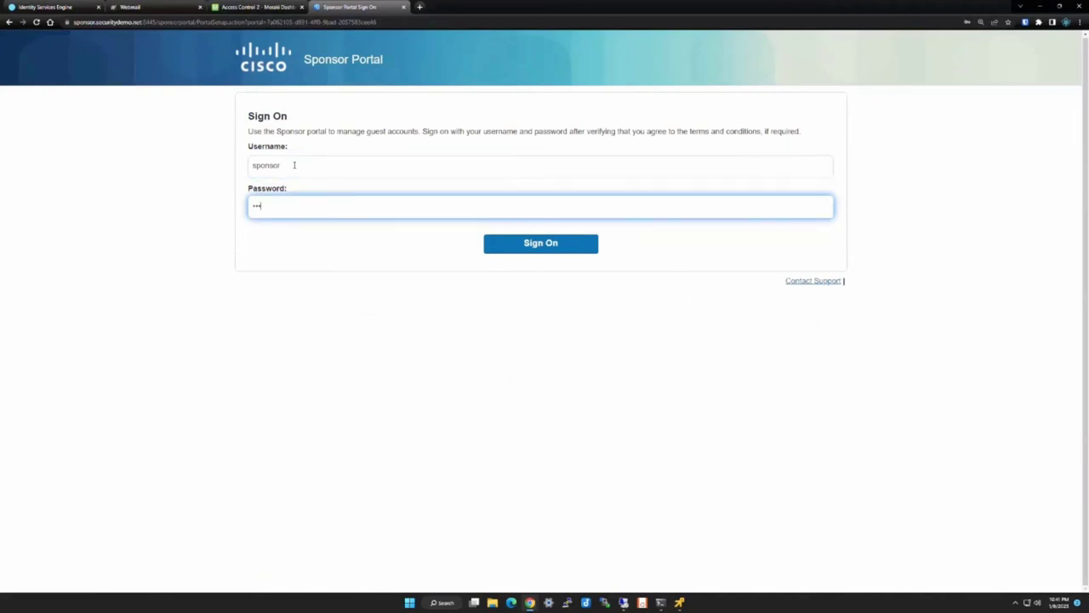
key(Return)
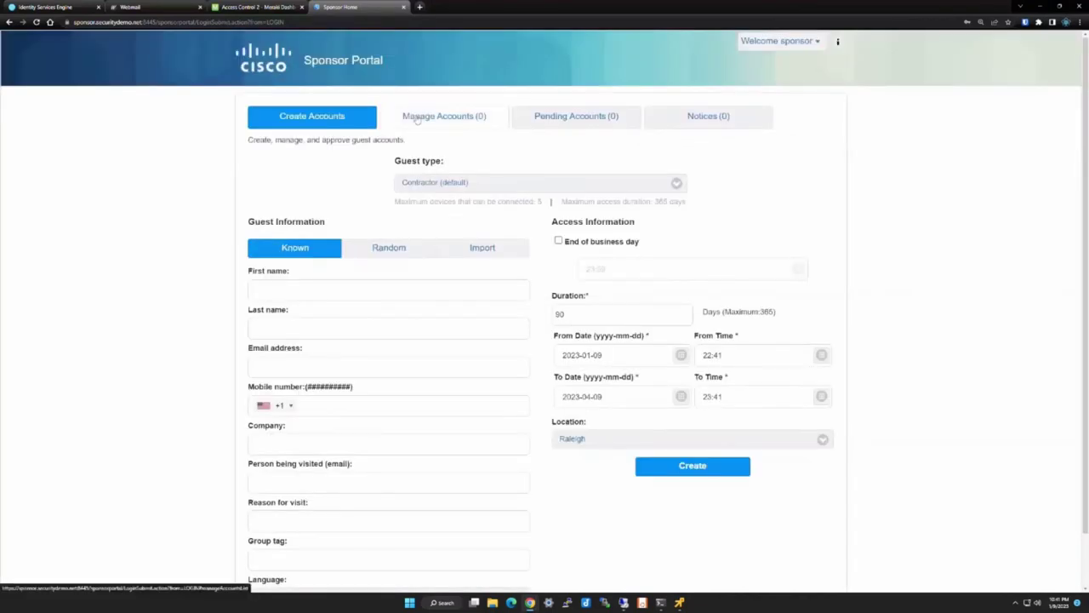
click(65, 11)
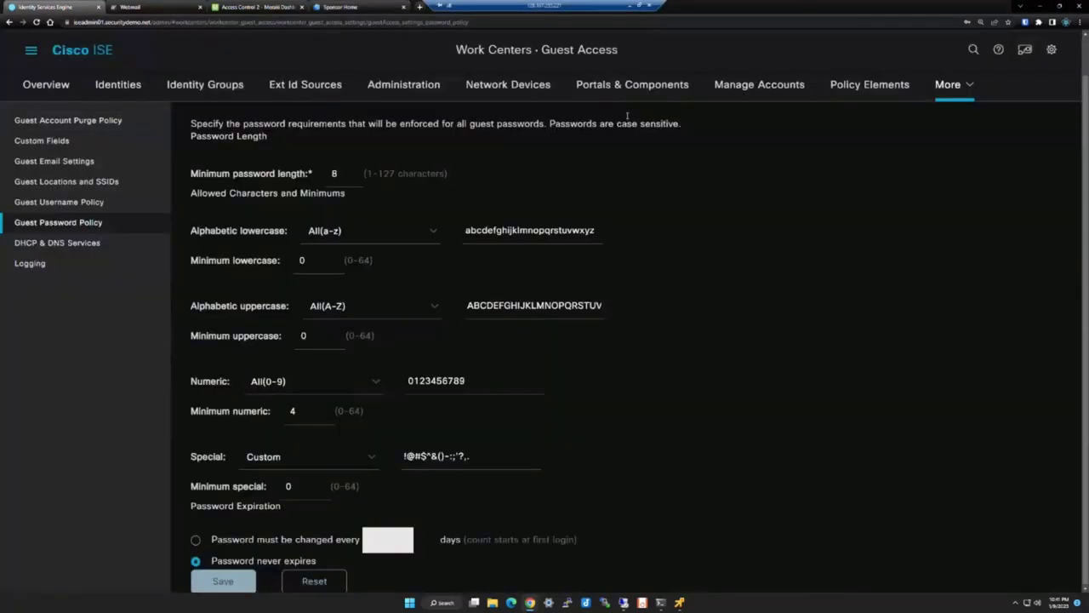
Step: Duplicate the Sponsored Guest Webinar portal into Sponsored Guest Webinar_copy1 and open the copy
click(631, 87)
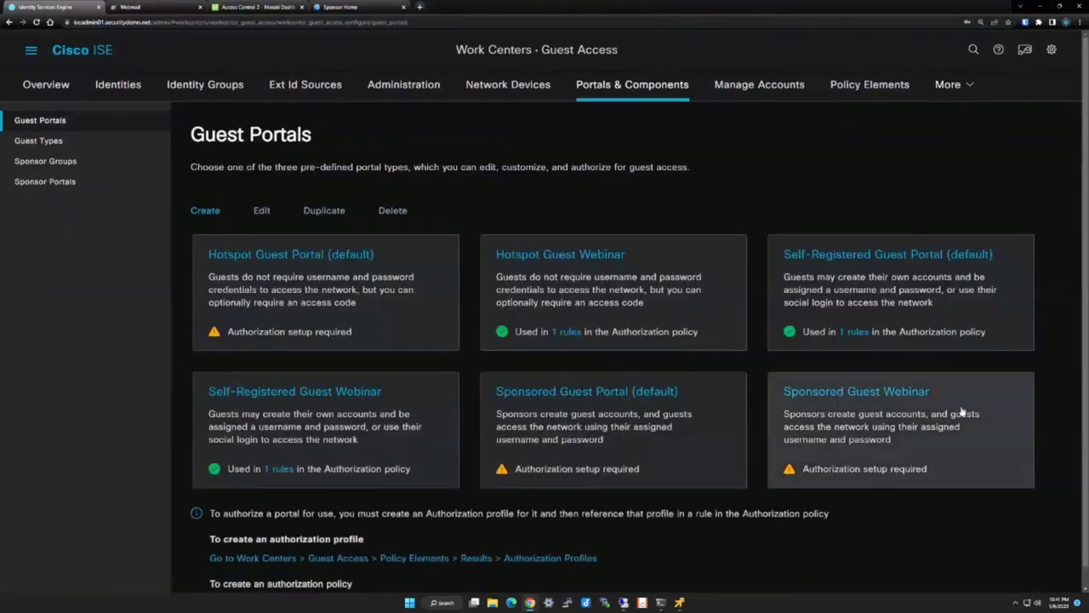
click(982, 406)
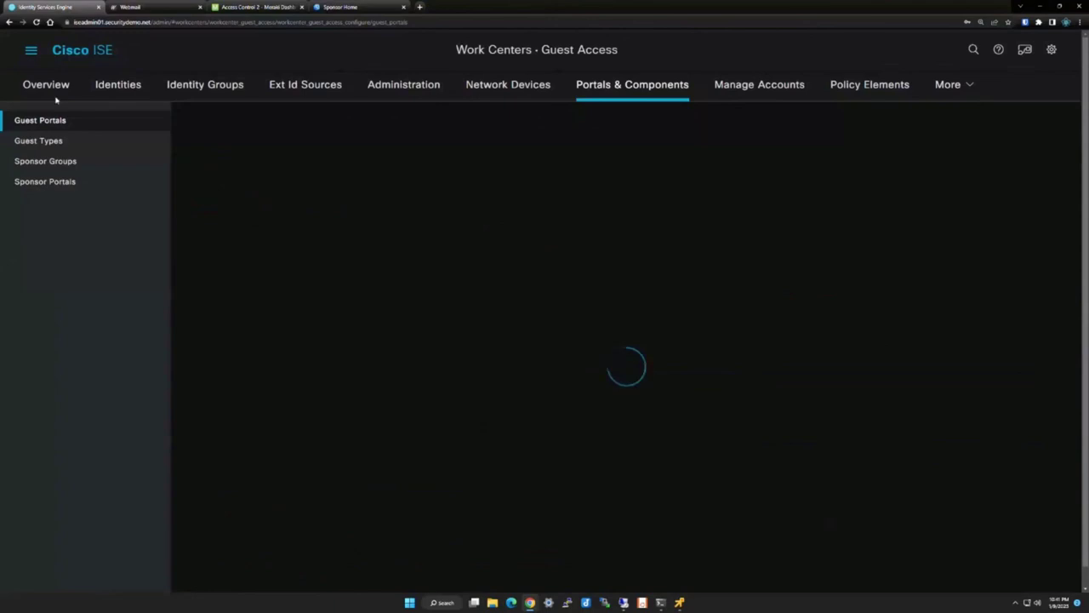
click(39, 126)
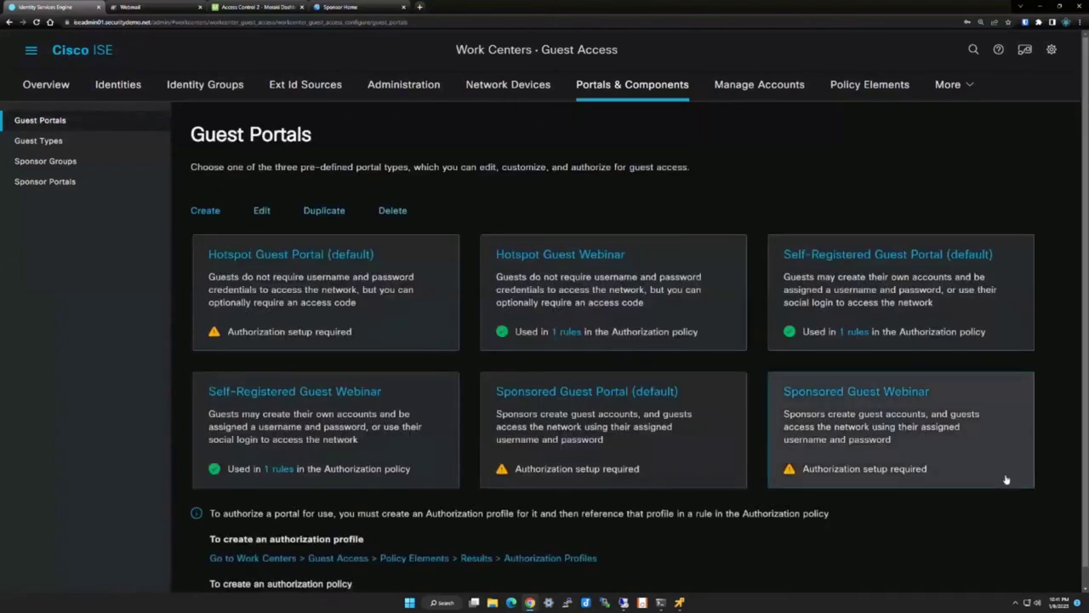
click(1006, 480)
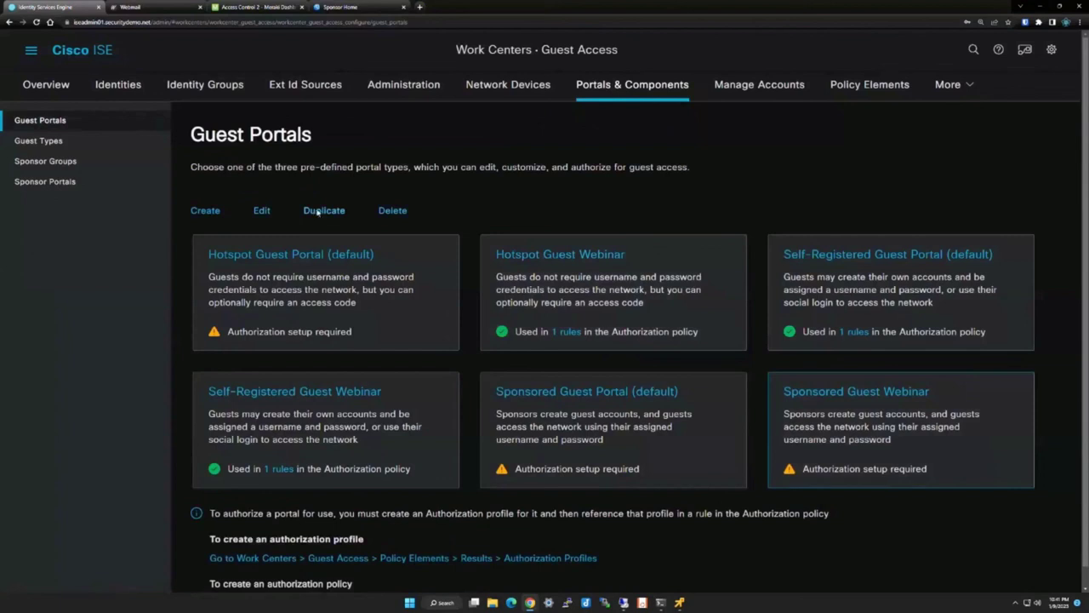
click(313, 212)
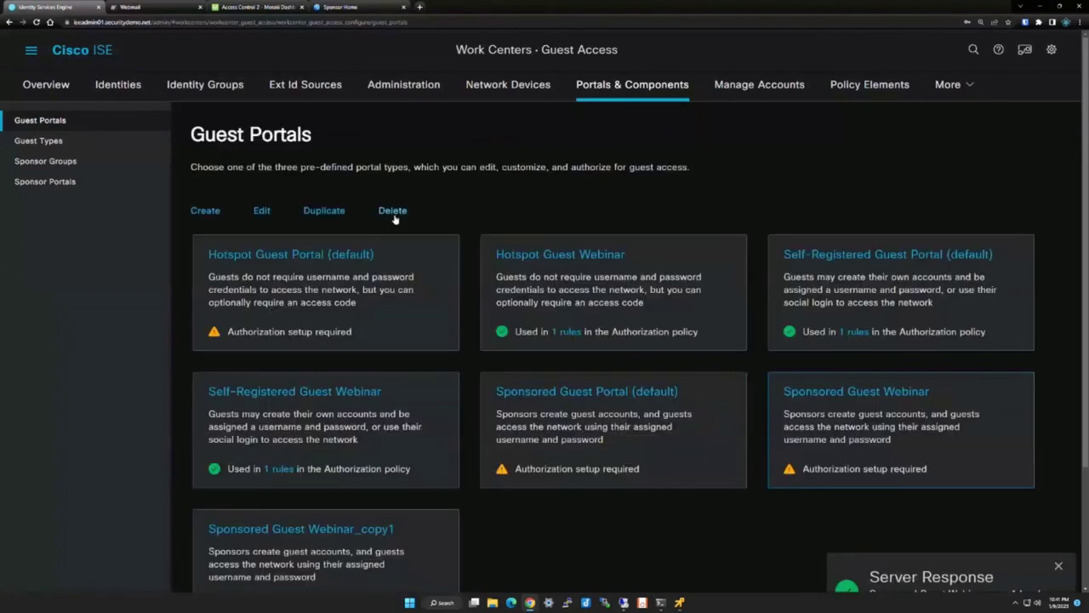
click(350, 529)
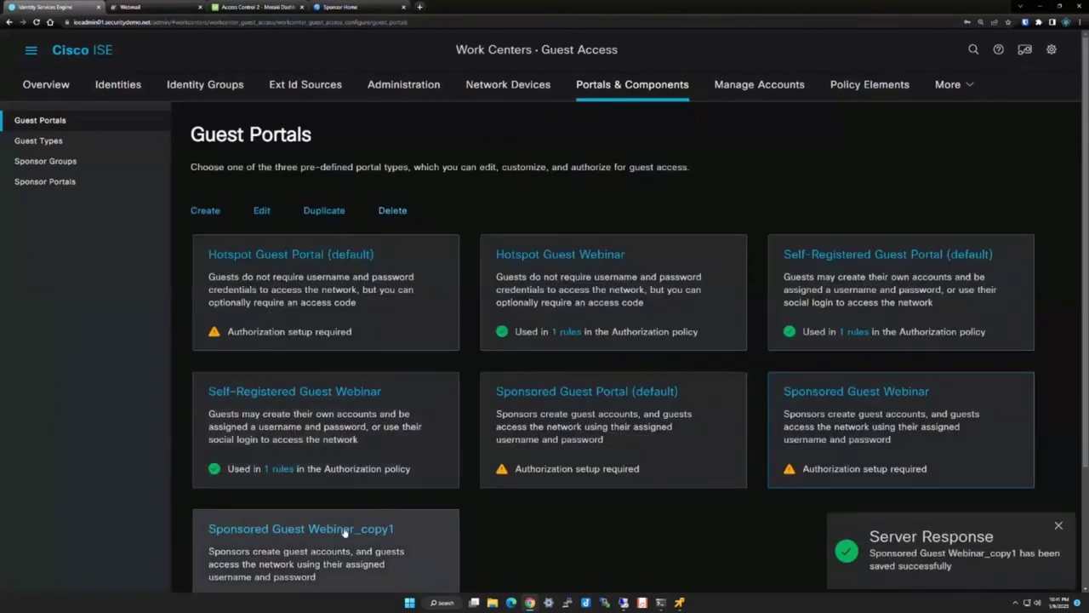
click(324, 211)
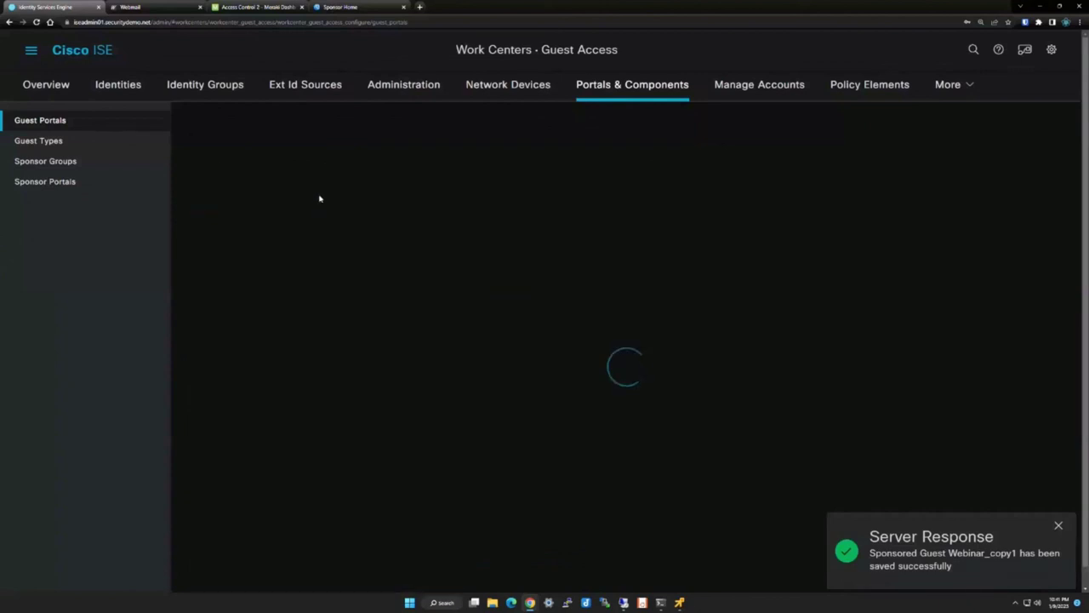
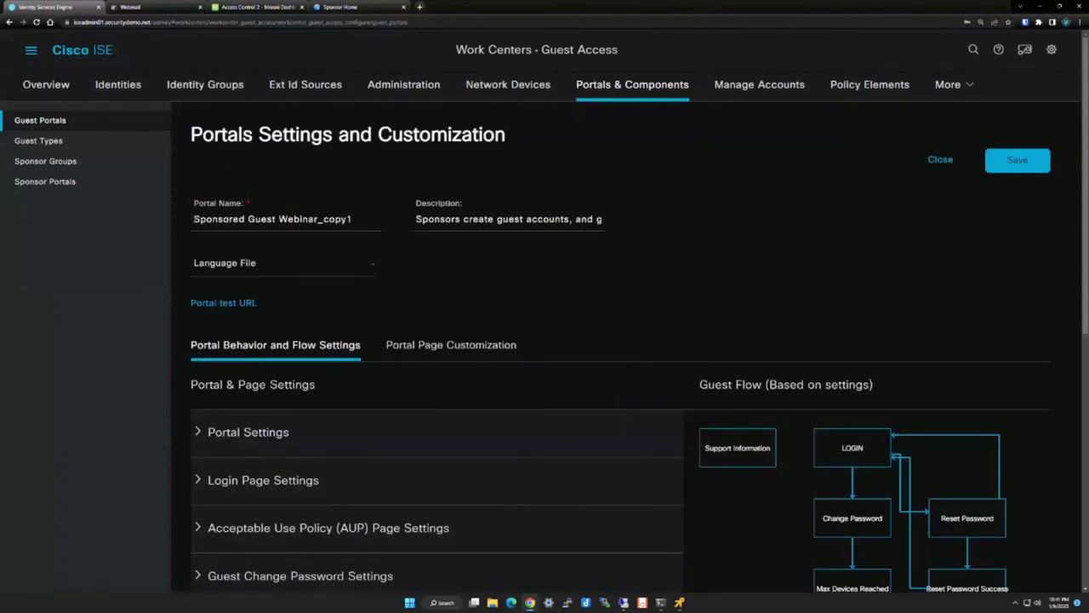
Step: Rename the copied portal to 'Self-Reg Sponsored Guest Webinar', removing the '_copy1' suffix
click(228, 219)
text(Se)
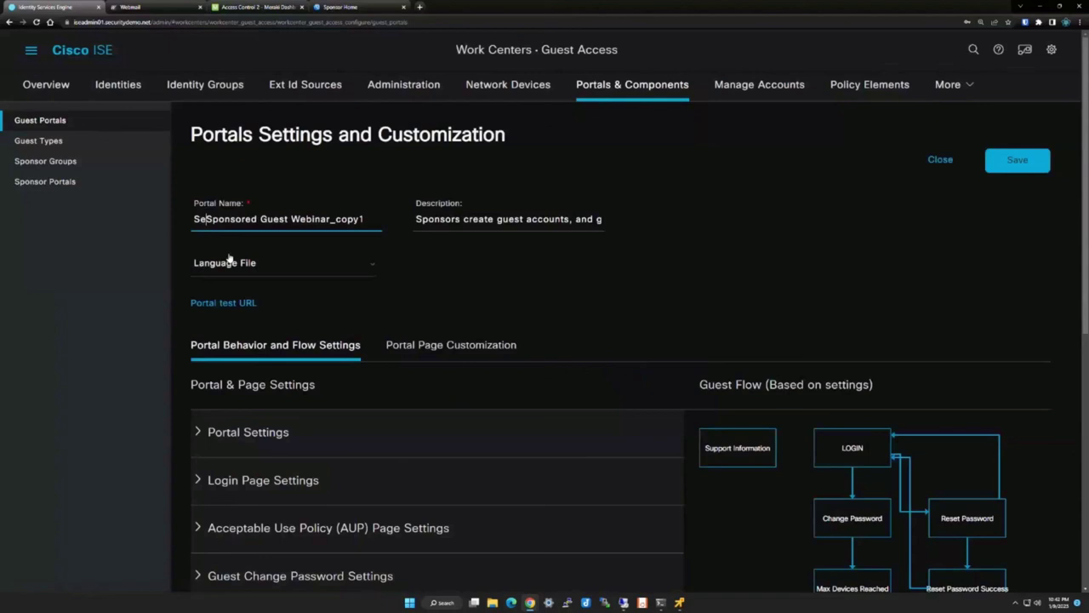
text(lf-Reg)
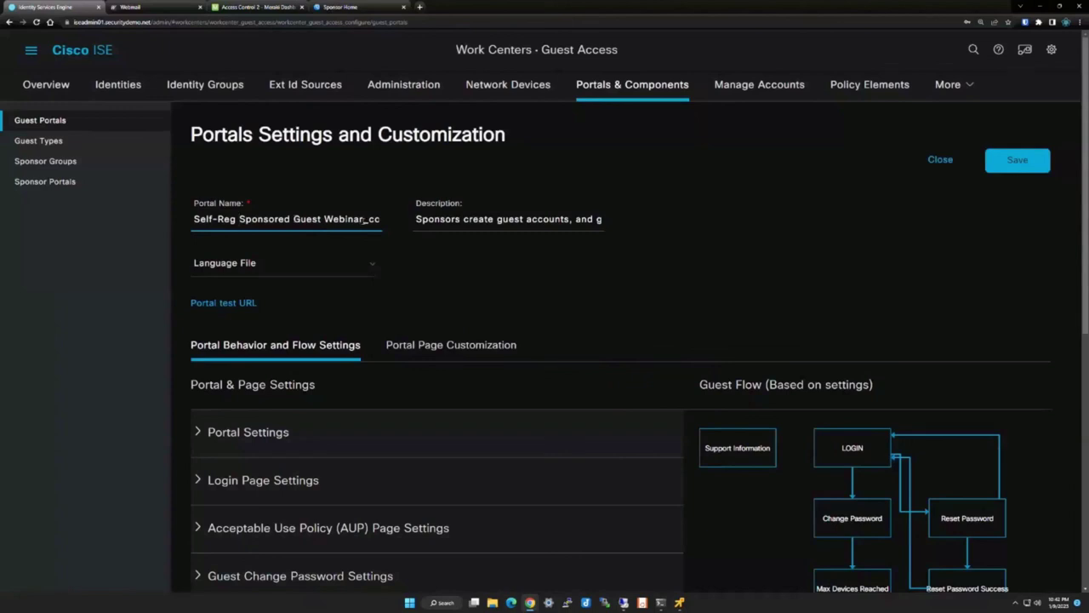
drag(364, 218, 606, 251)
key(BackSpace)
Step: Enable 'Allow guests to create their own accounts' in Login Page Settings and expand Registration Form Settings
scroll(506, 286, down, 4)
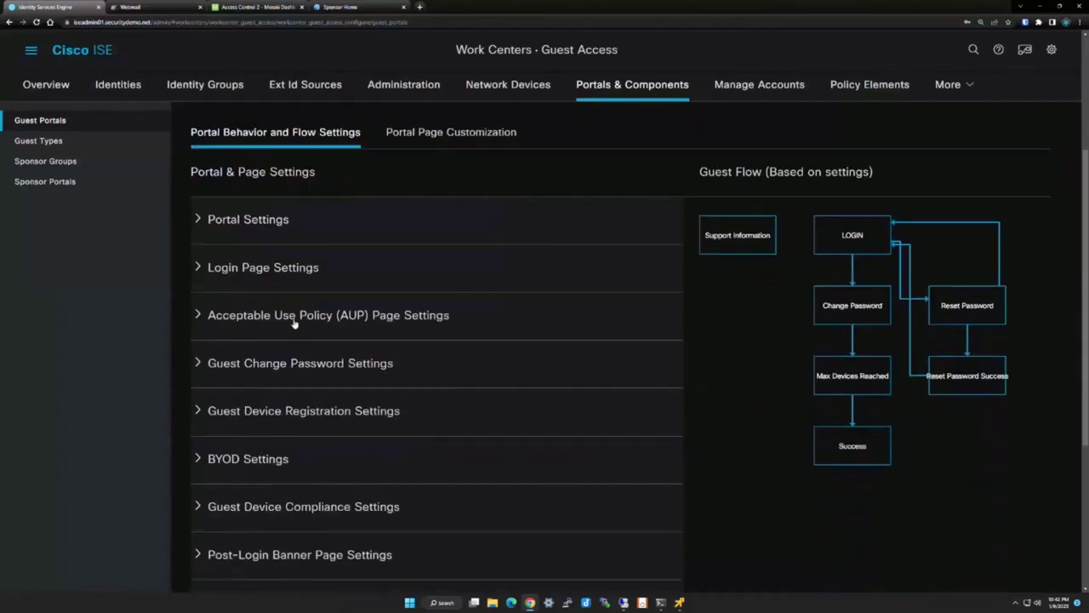
click(199, 268)
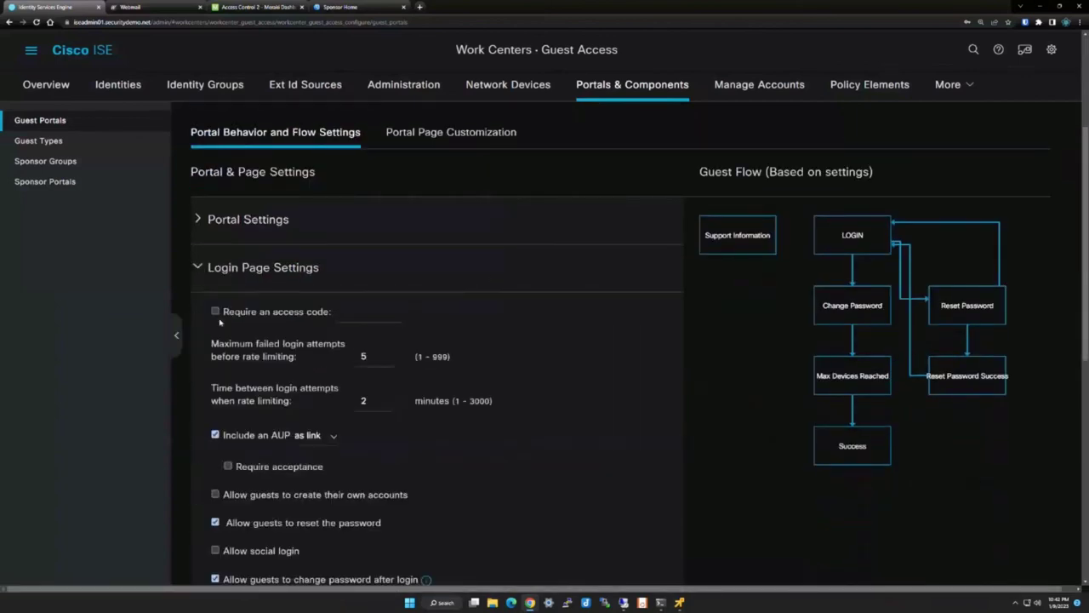
scroll(298, 438, down, 2)
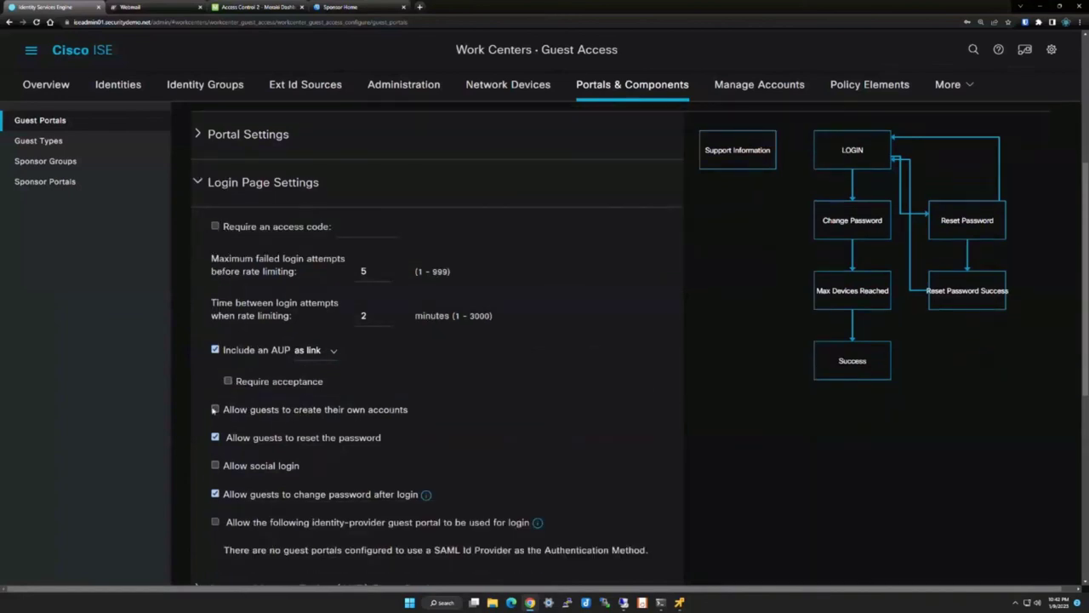
click(214, 409)
scroll(405, 446, down, 4)
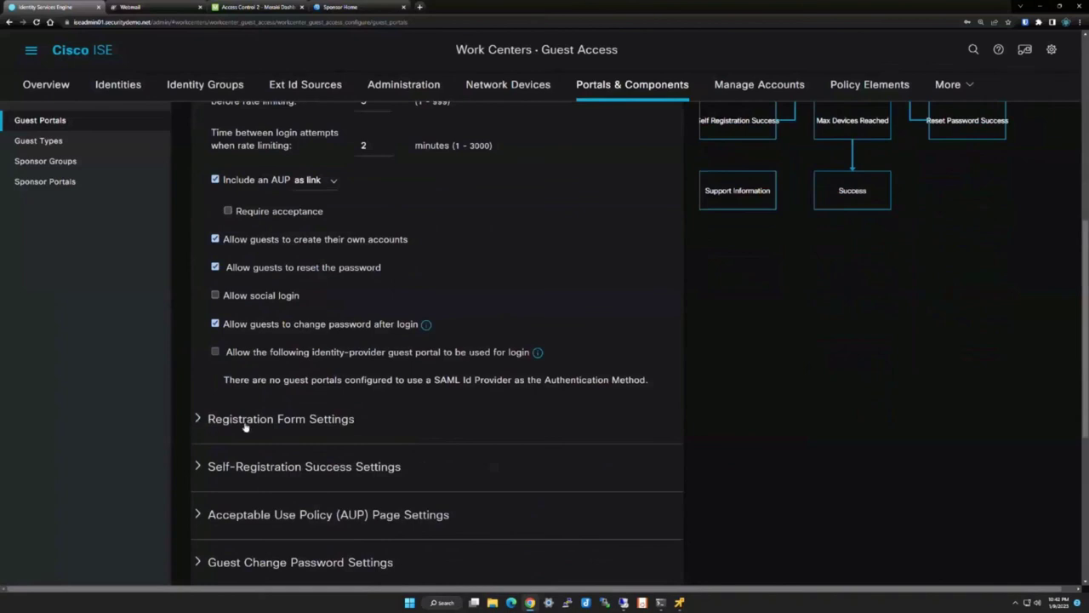
click(322, 420)
Step: Drop User name and Company from the form and make First and Last name required
scroll(321, 420, down, 5)
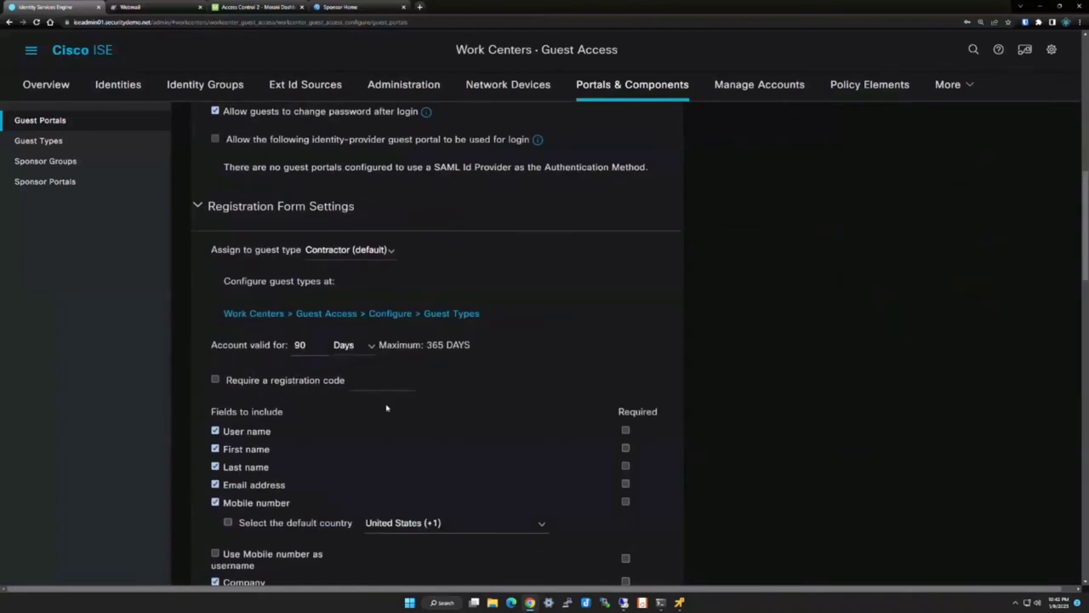
scroll(388, 408, down, 3)
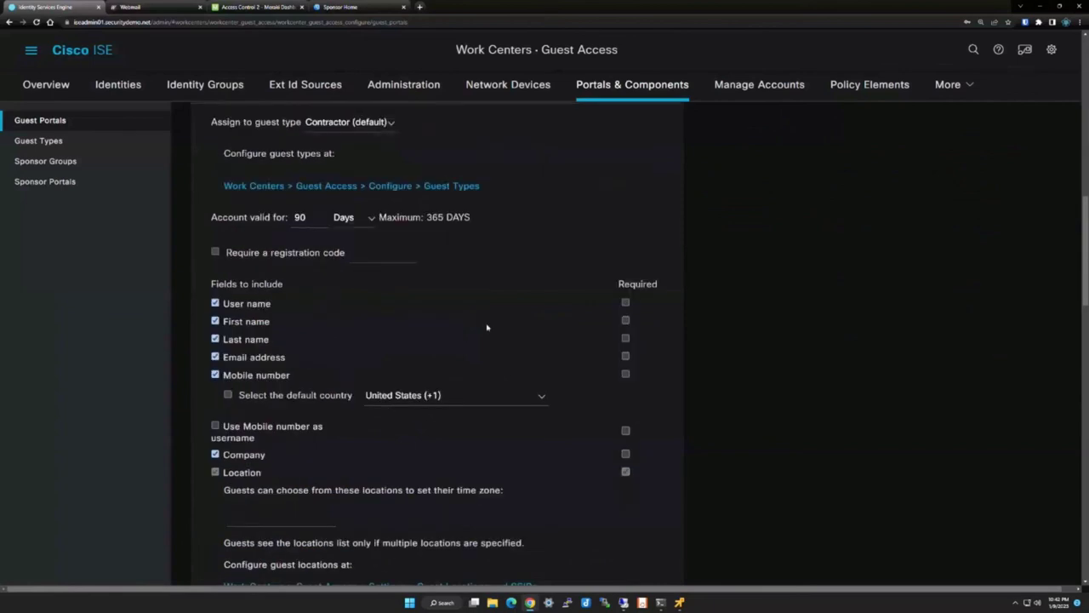
click(215, 303)
click(625, 320)
click(626, 339)
click(625, 358)
click(626, 356)
click(216, 455)
Step: Add Raleigh as an available guest location
scroll(383, 479, down, 1)
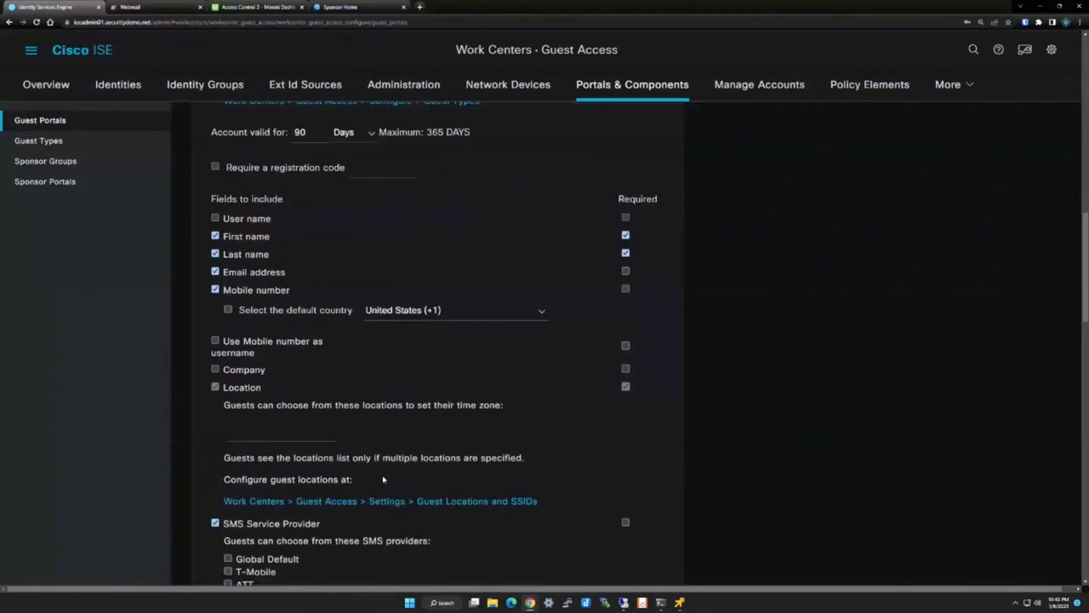
scroll(383, 479, down, 1)
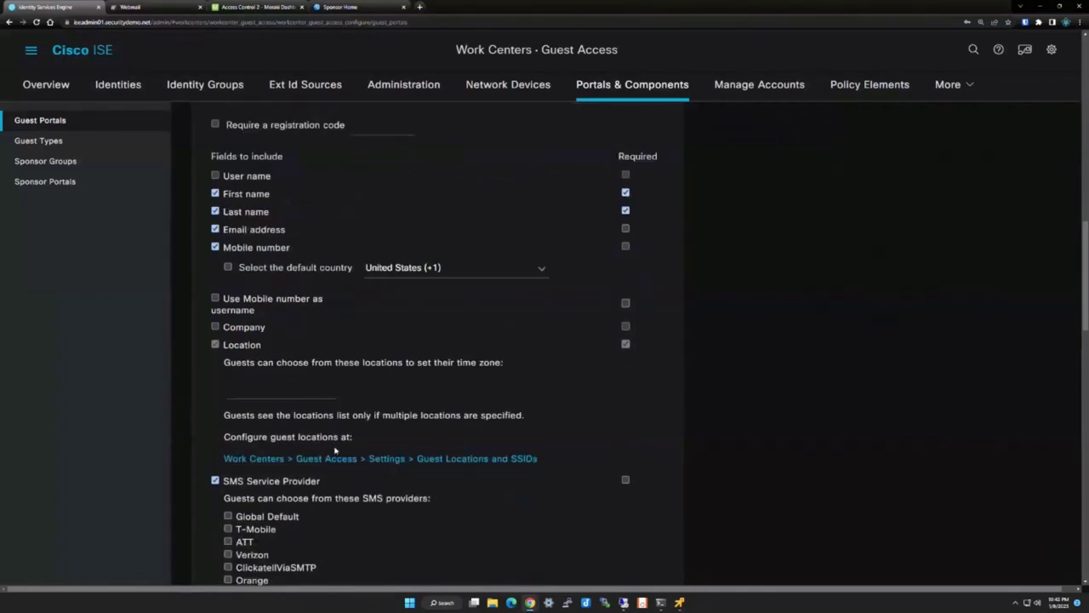
click(273, 389)
click(255, 424)
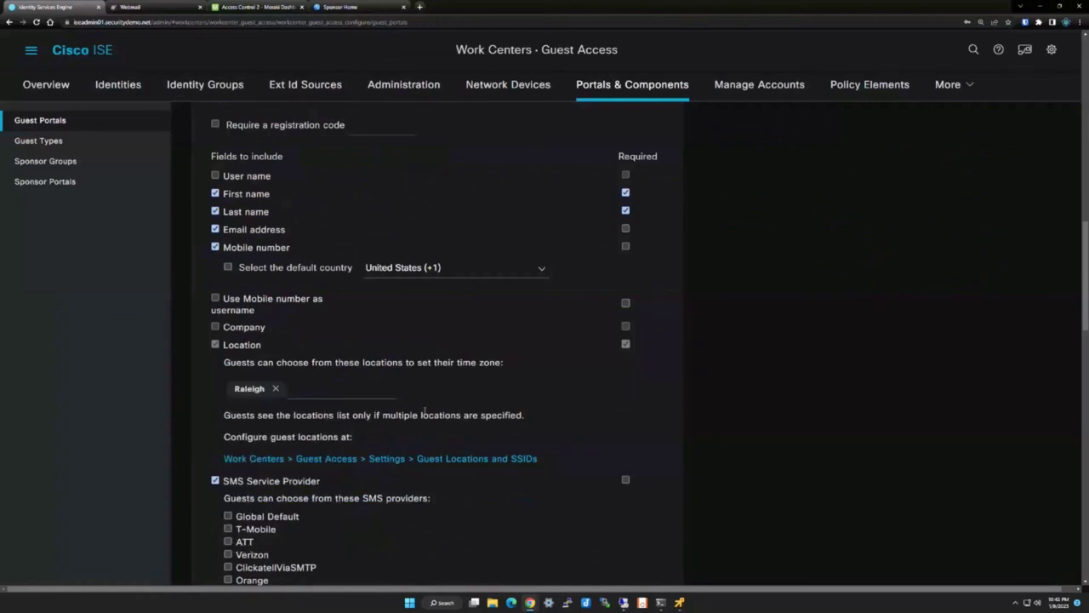
Step: Offer T-Mobile, ATT and Verizon as SMS providers on the registration form
scroll(372, 438, down, 2)
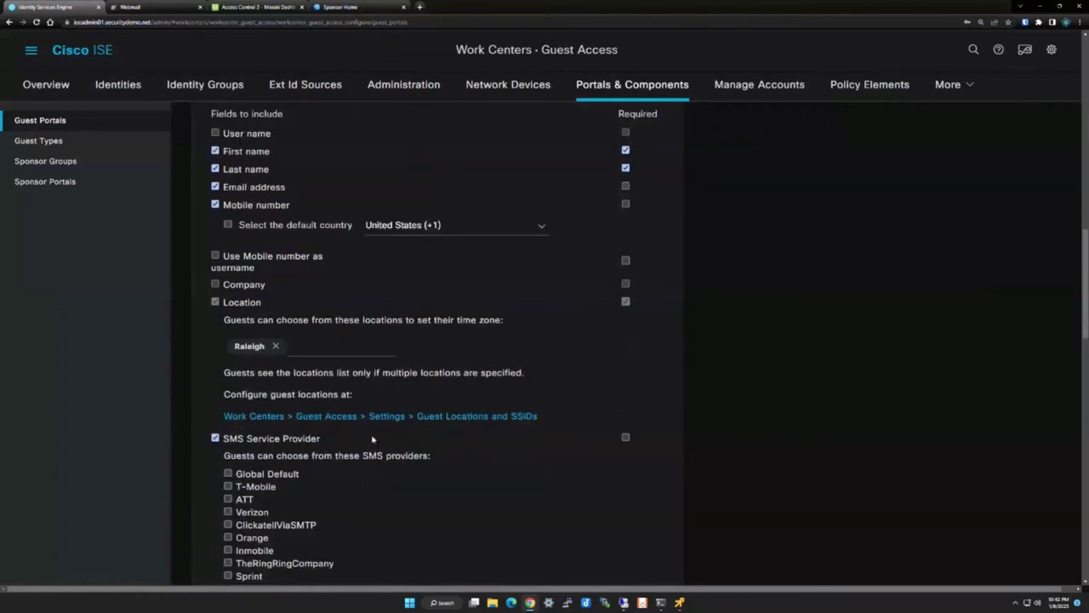
click(228, 443)
click(228, 456)
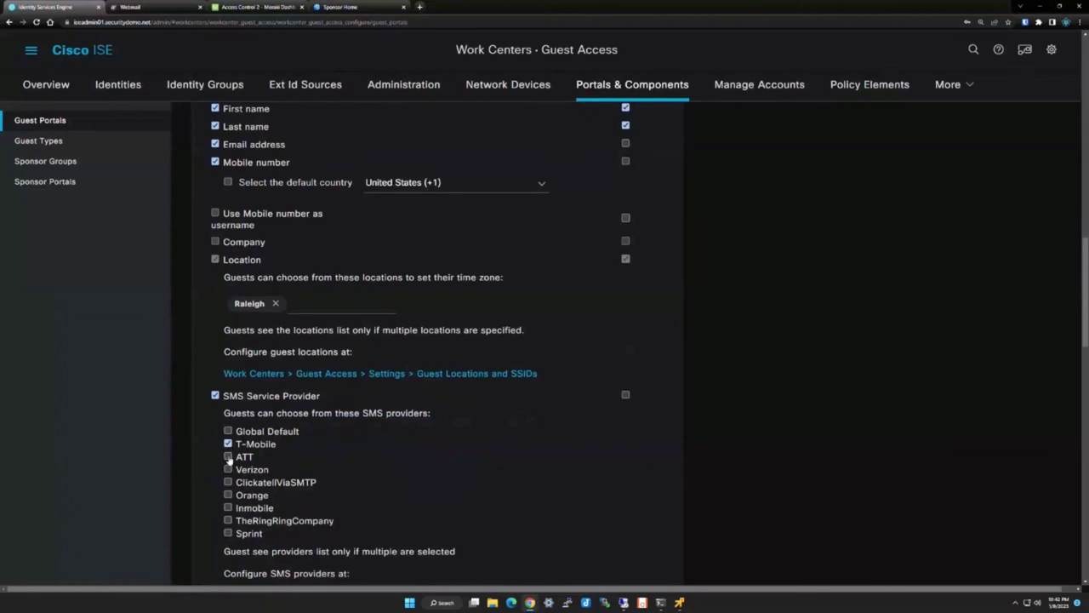
click(228, 469)
scroll(416, 451, down, 3)
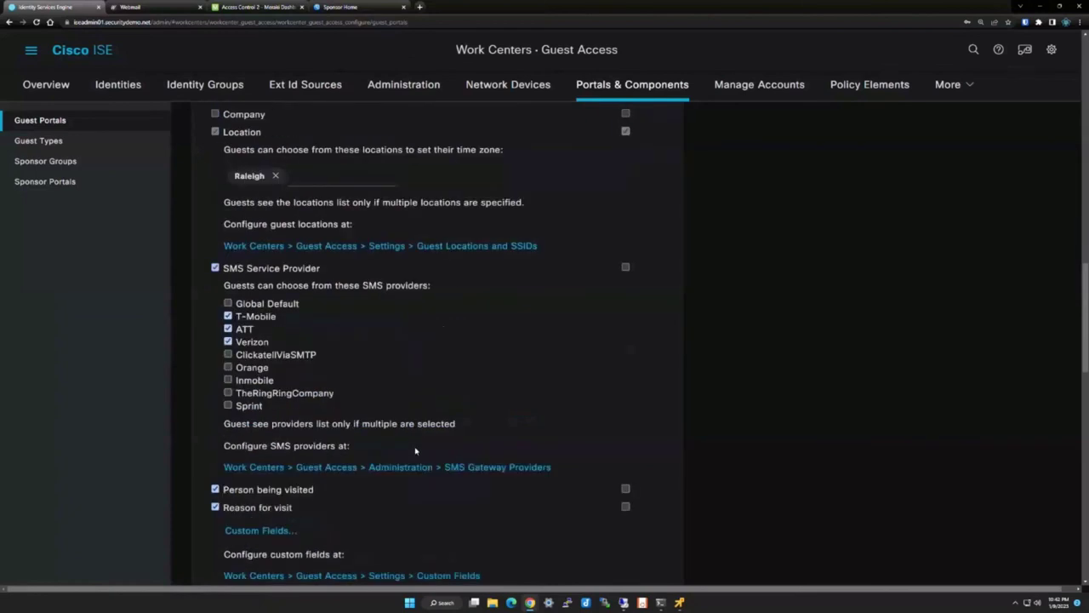
scroll(409, 440, down, 2)
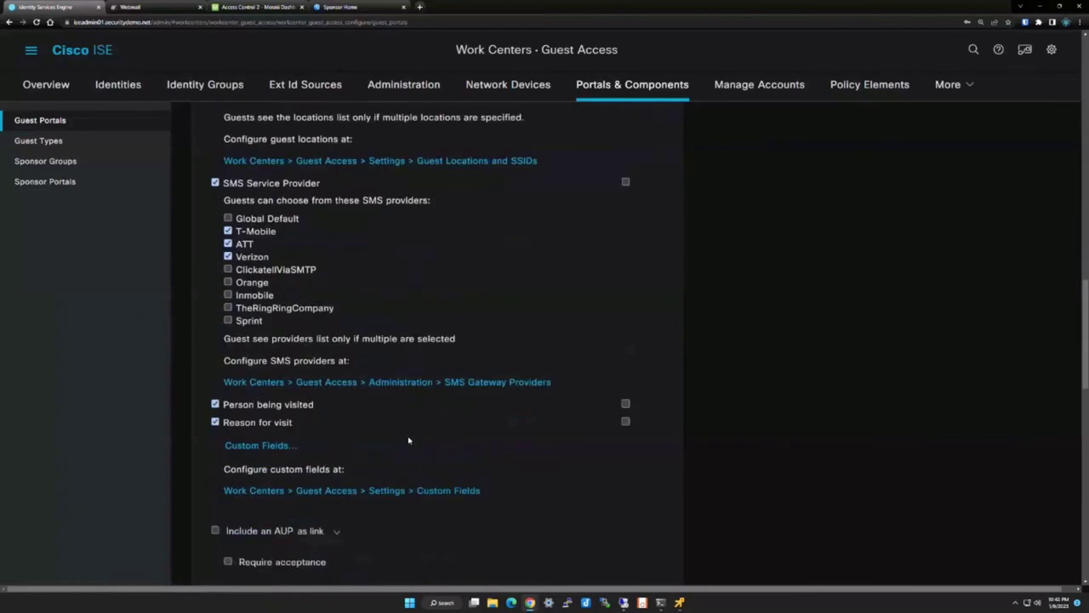
scroll(409, 440, down, 1)
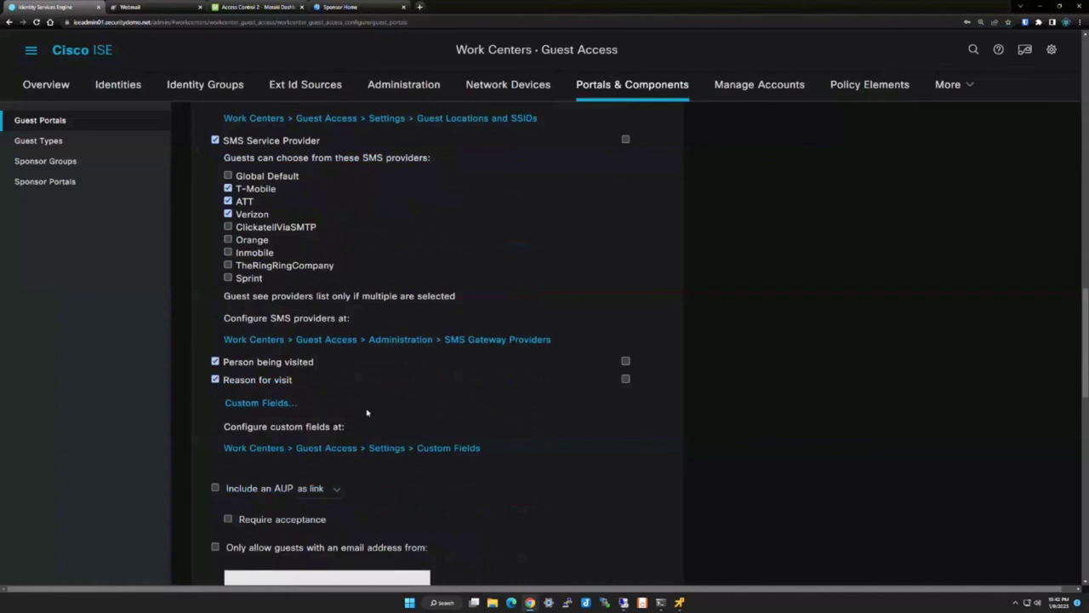
scroll(367, 413, down, 4)
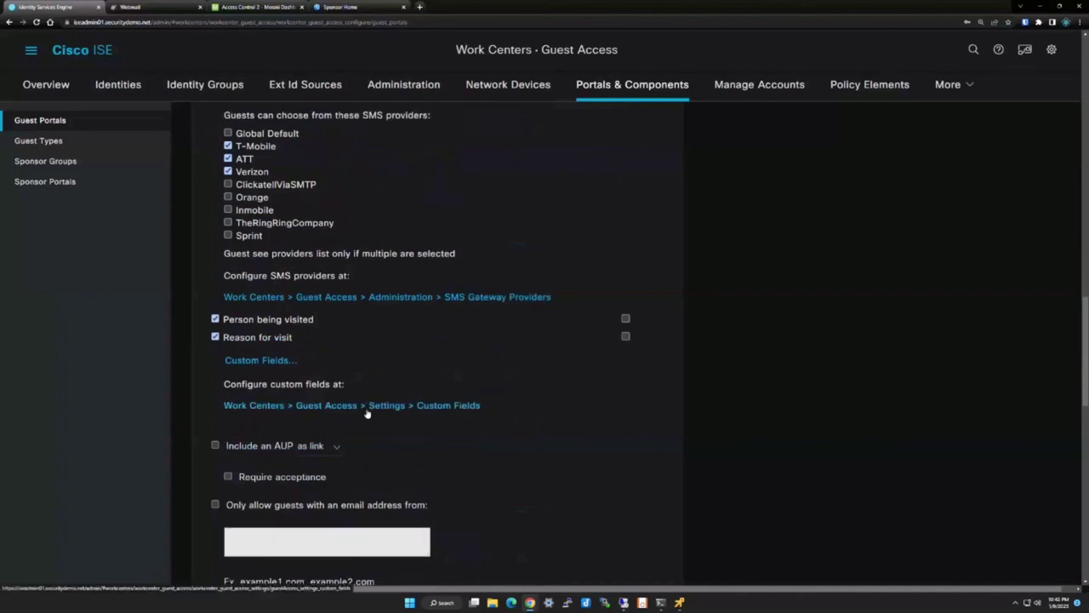
scroll(367, 413, down, 2)
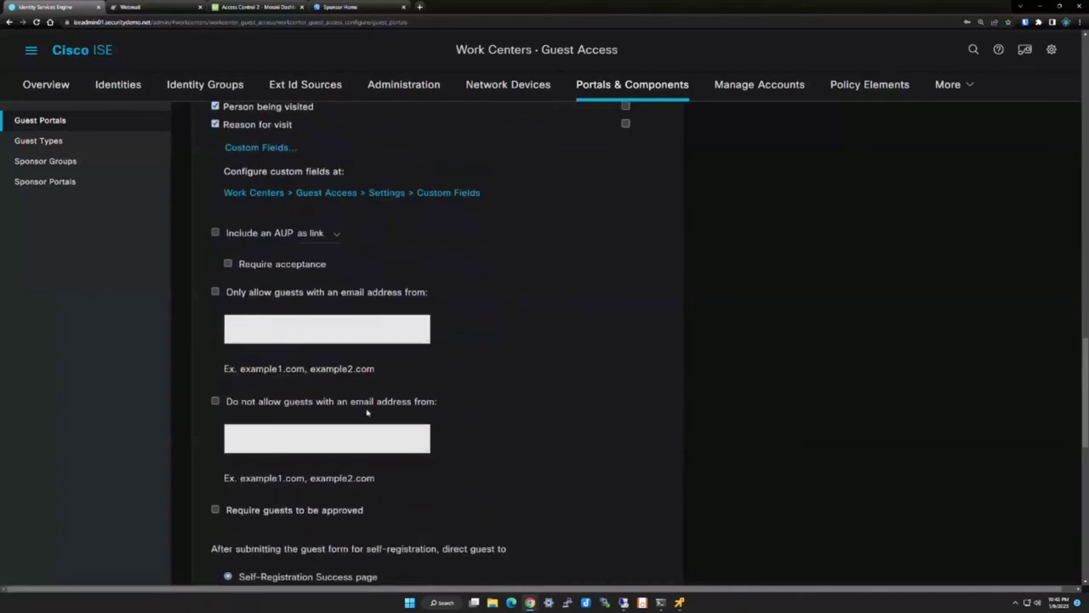
Step: Require sponsor approval, emailing requests to the listed sponsor email address
click(217, 509)
scroll(477, 465, down, 2)
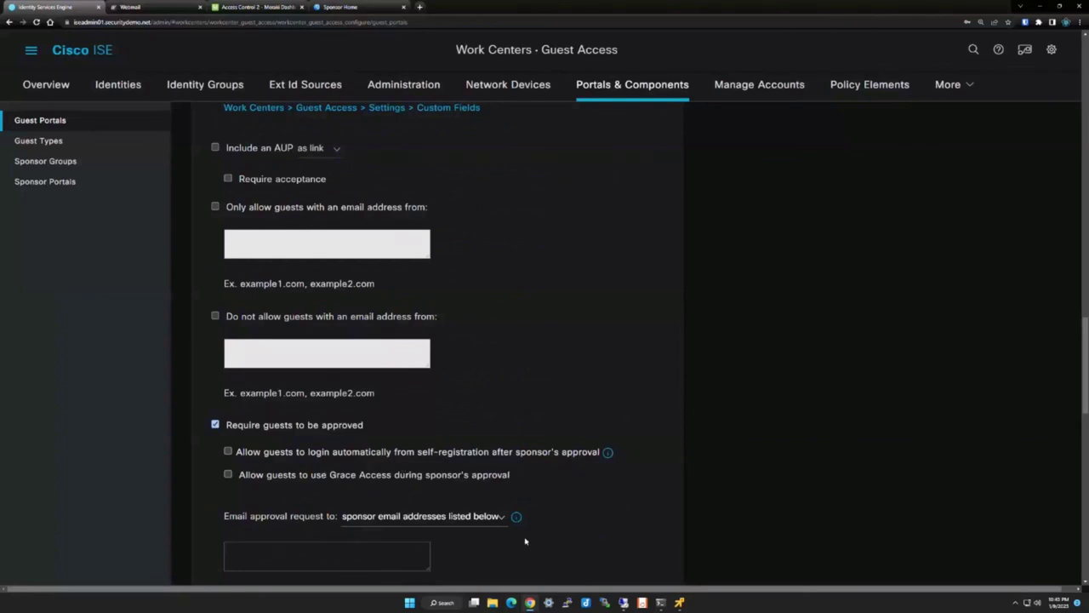
scroll(525, 540, down, 1)
click(316, 466)
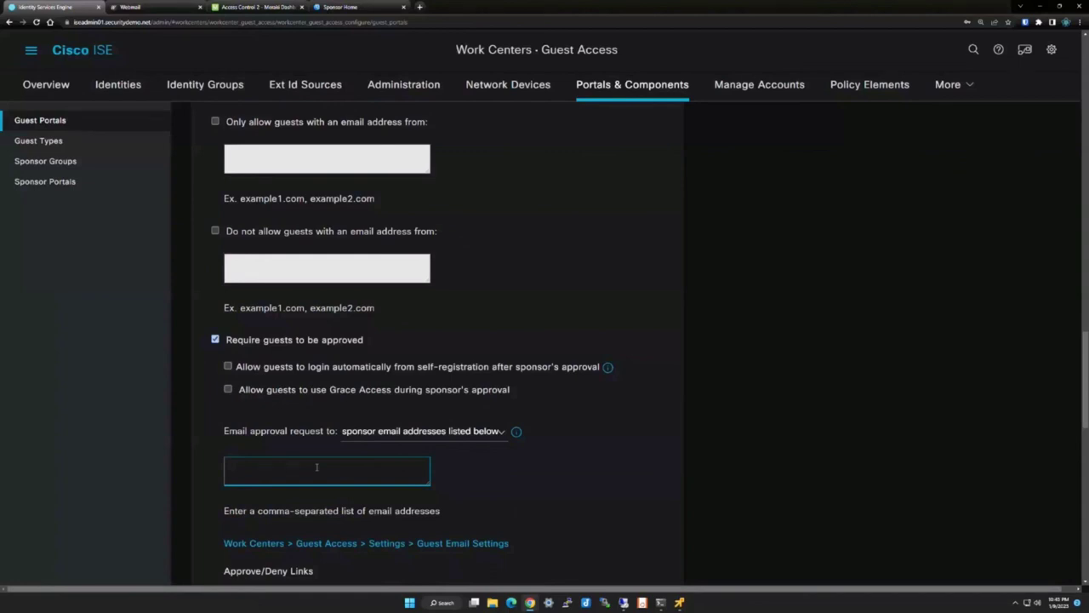
text(isedemolab.com)
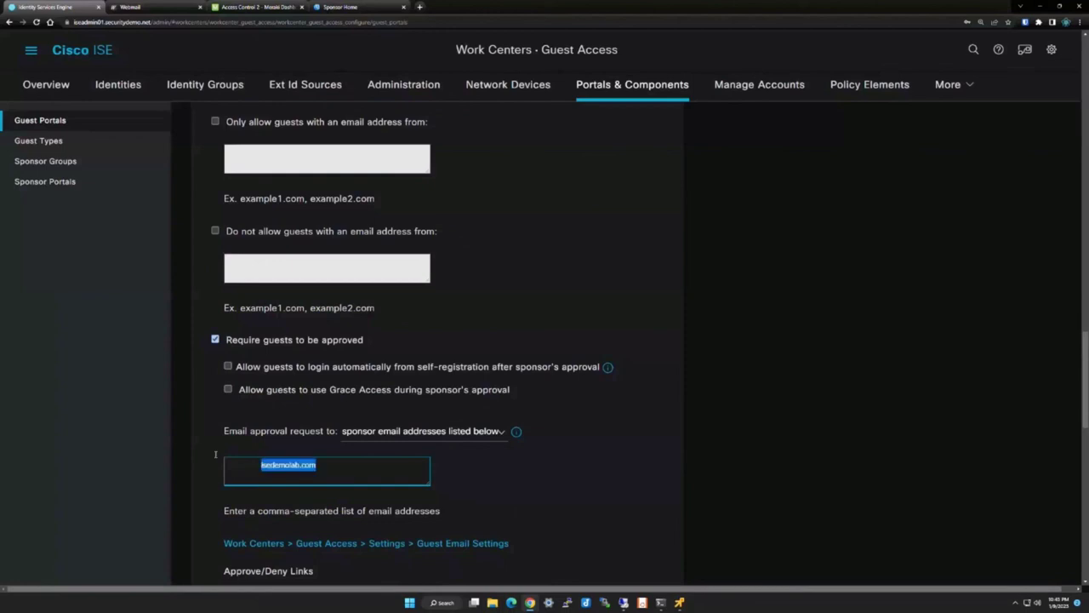
drag(216, 454, 199, 464)
click(501, 431)
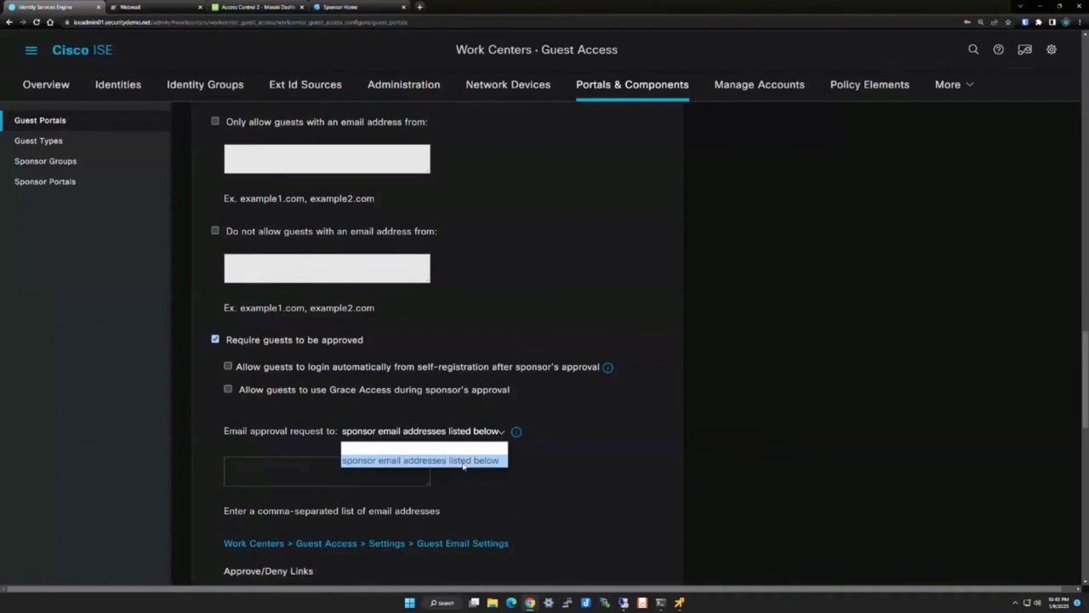
click(463, 460)
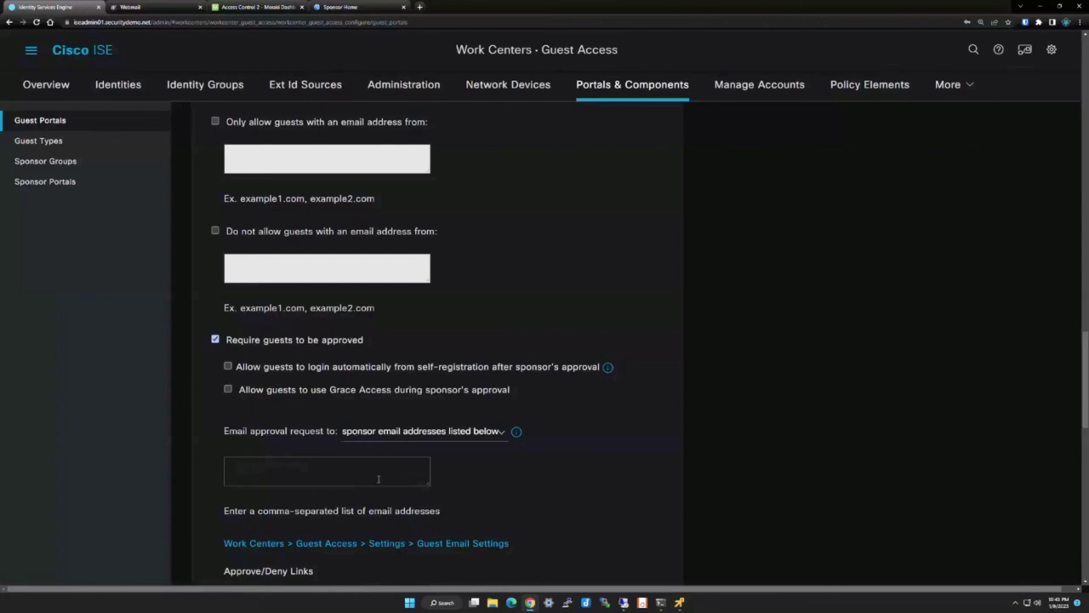
Step: Review the approval link validity, left at 3 hours
scroll(347, 535, down, 1)
scroll(348, 534, down, 1)
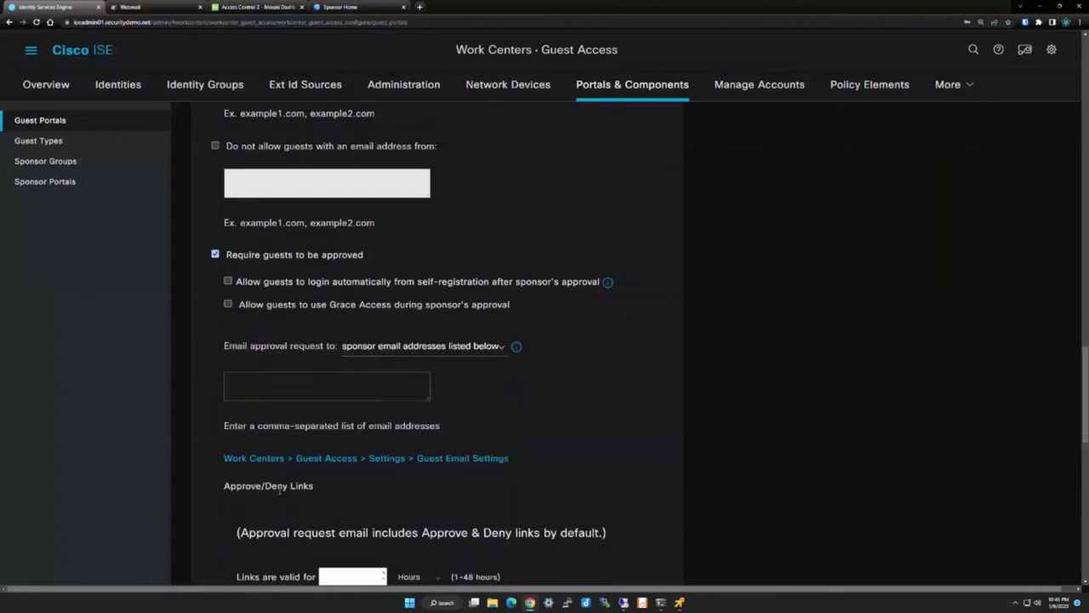
scroll(328, 512, down, 2)
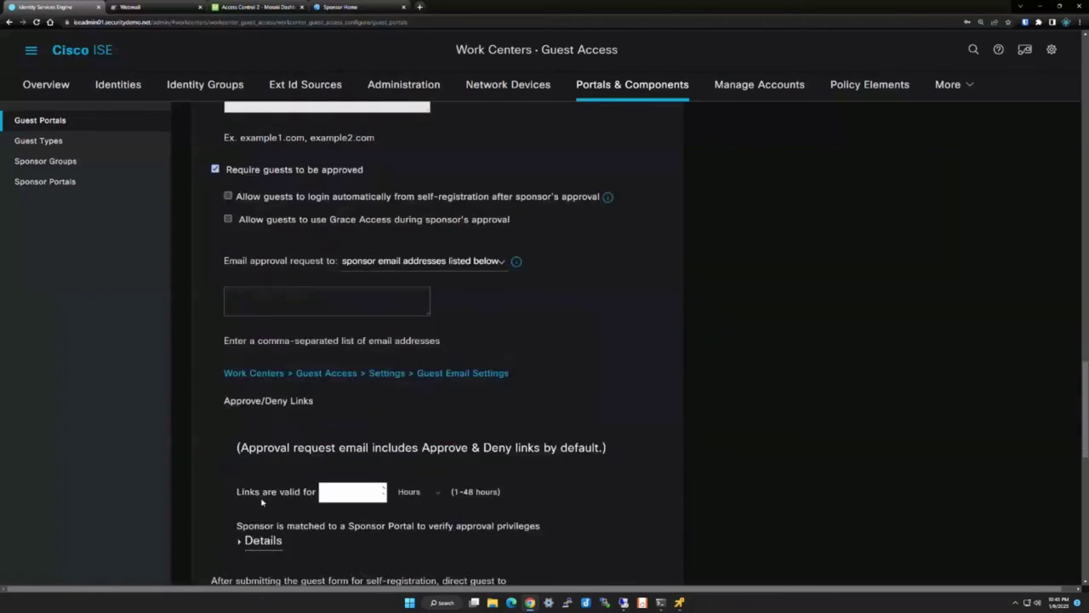
double_click(363, 495)
scroll(559, 462, down, 1)
scroll(553, 478, down, 1)
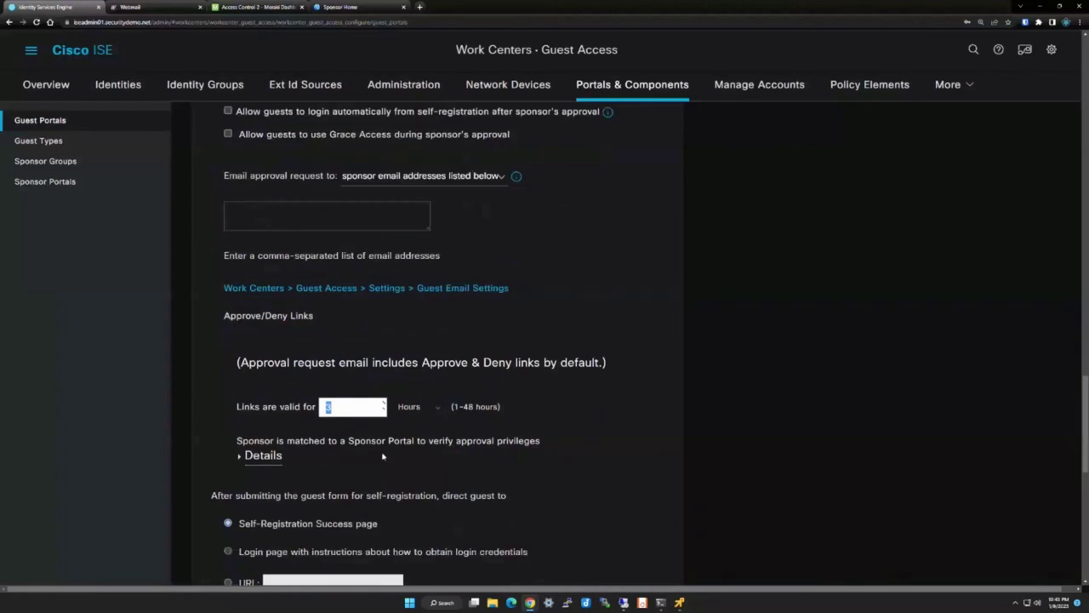
scroll(383, 457, down, 1)
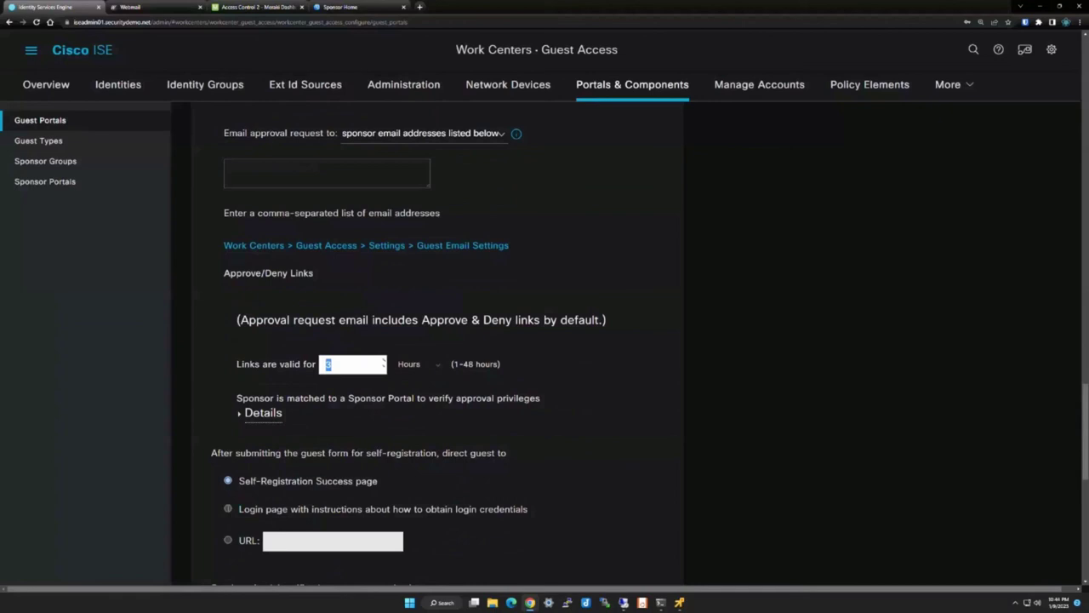
Step: Send guests to the login page with credential instructions and notify approved guests by Email and SMS
click(502, 509)
scroll(510, 445, down, 3)
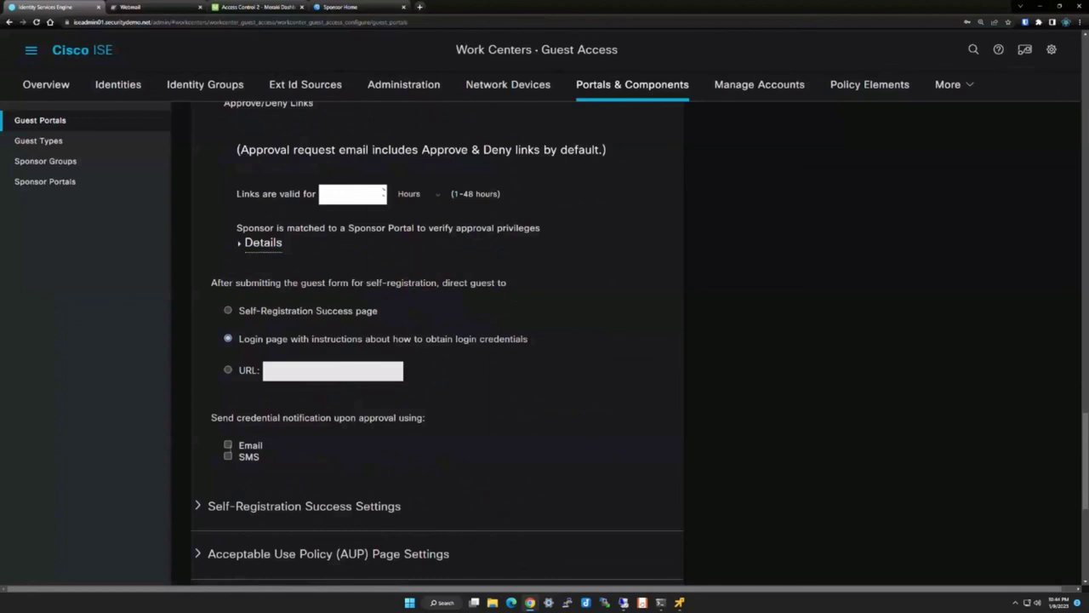
click(227, 445)
click(227, 456)
scroll(345, 396, up, 3)
scroll(345, 396, down, 5)
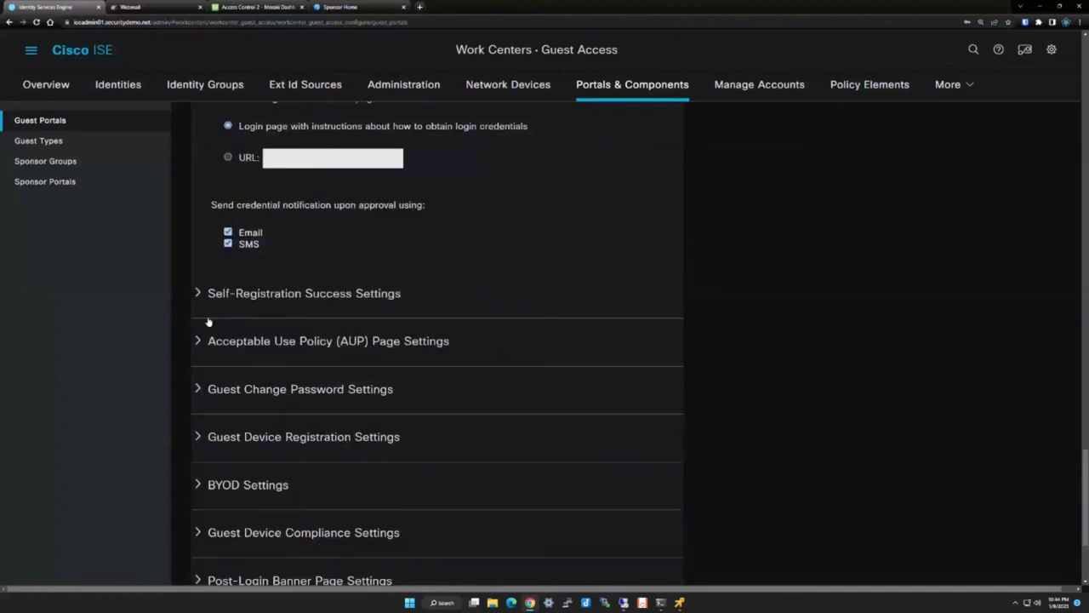
Step: Review the Self-Registration Success page settings
click(199, 294)
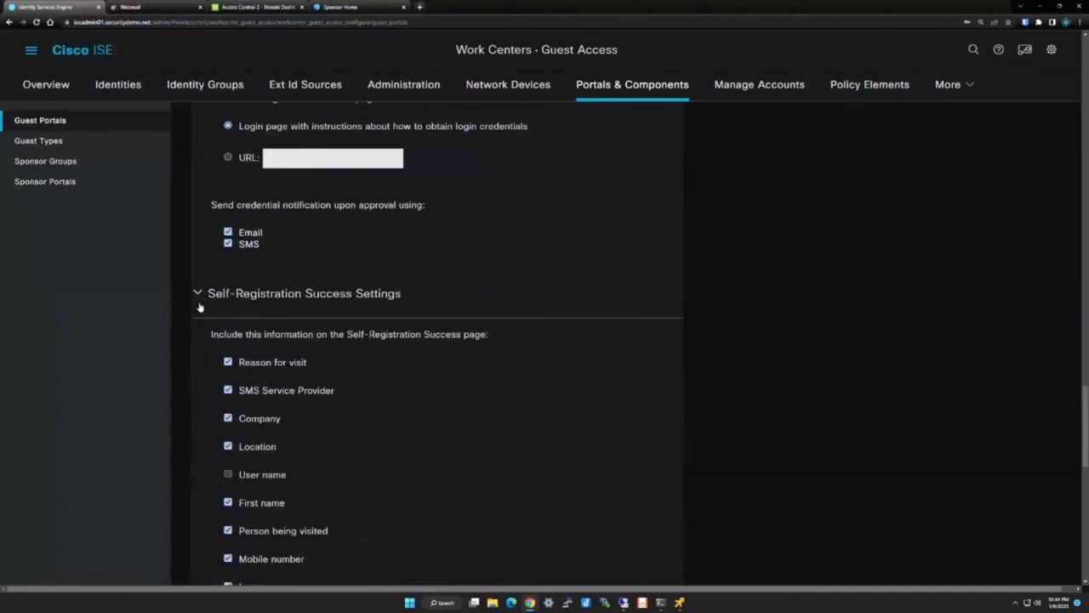
scroll(227, 372, down, 1)
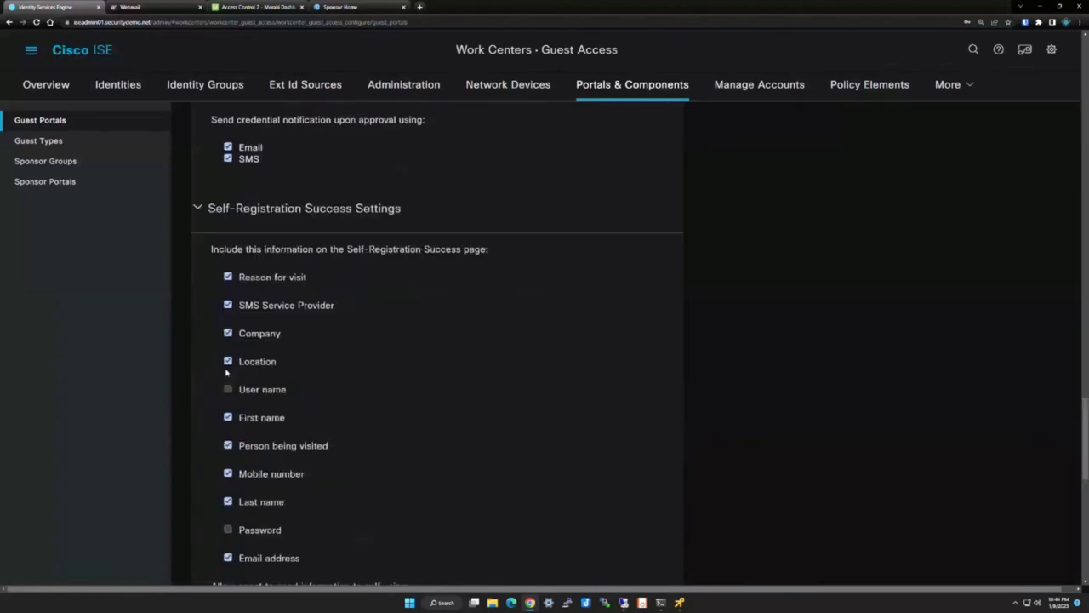
click(229, 389)
scroll(184, 396, down, 1)
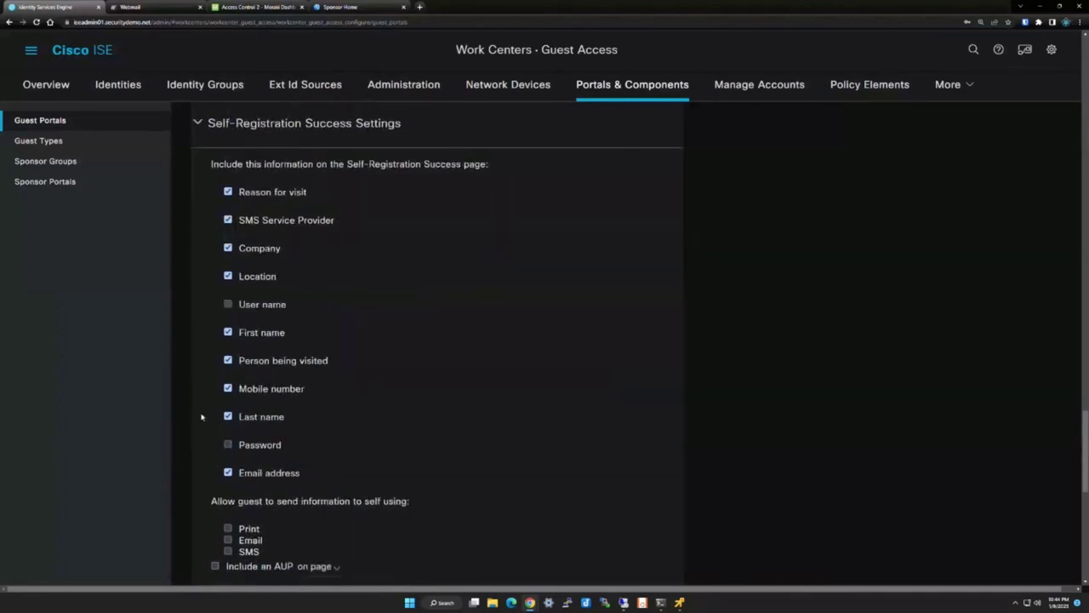
scroll(201, 417, down, 2)
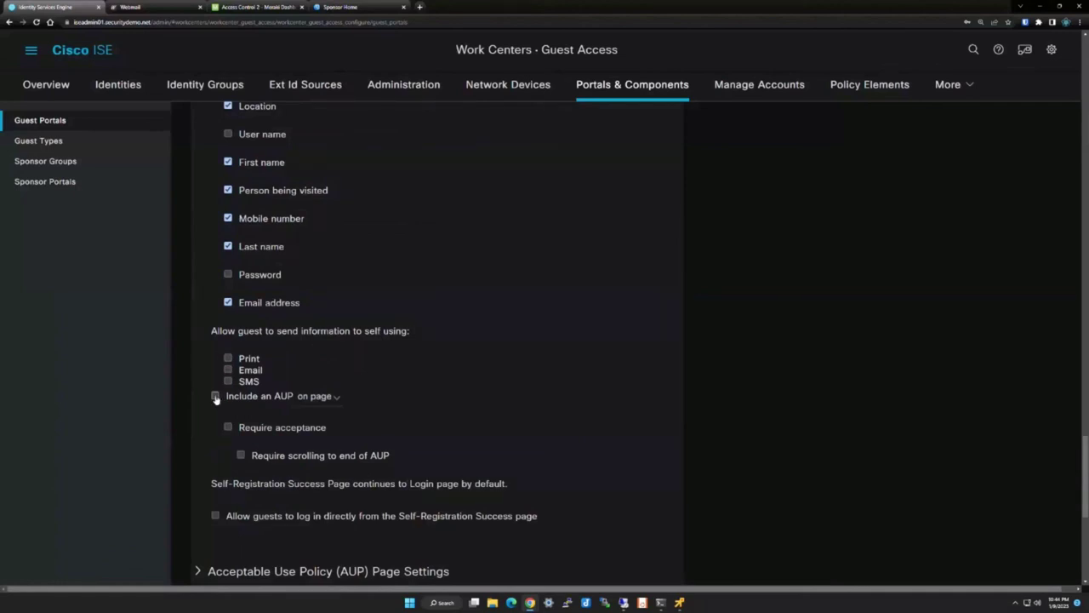
scroll(215, 399, down, 2)
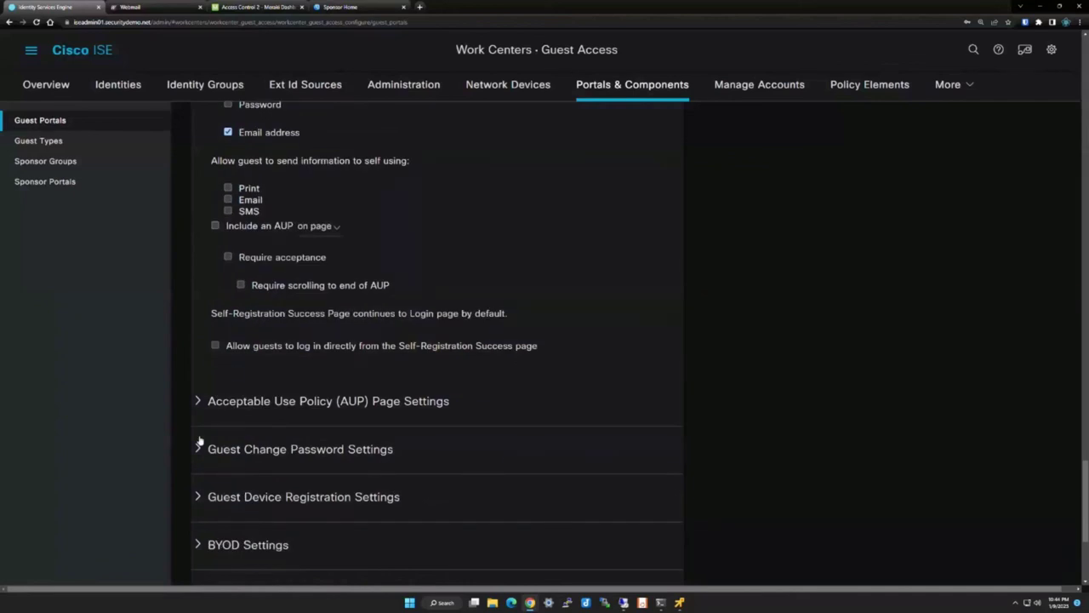
Step: Review the AUP and Support Information page settings, then save the portal
click(198, 401)
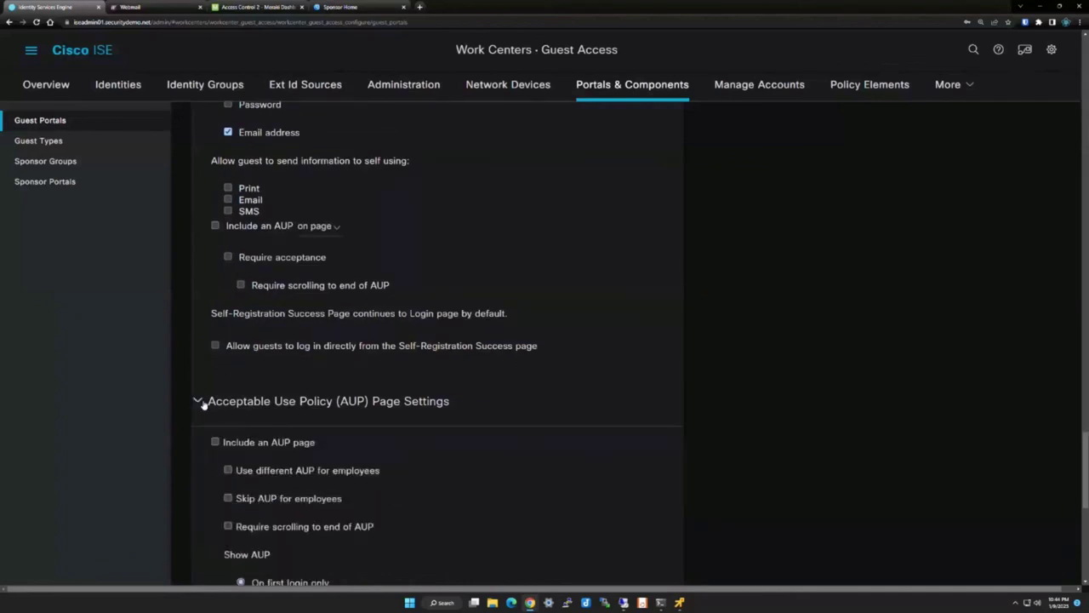
click(198, 401)
scroll(417, 415, down, 2)
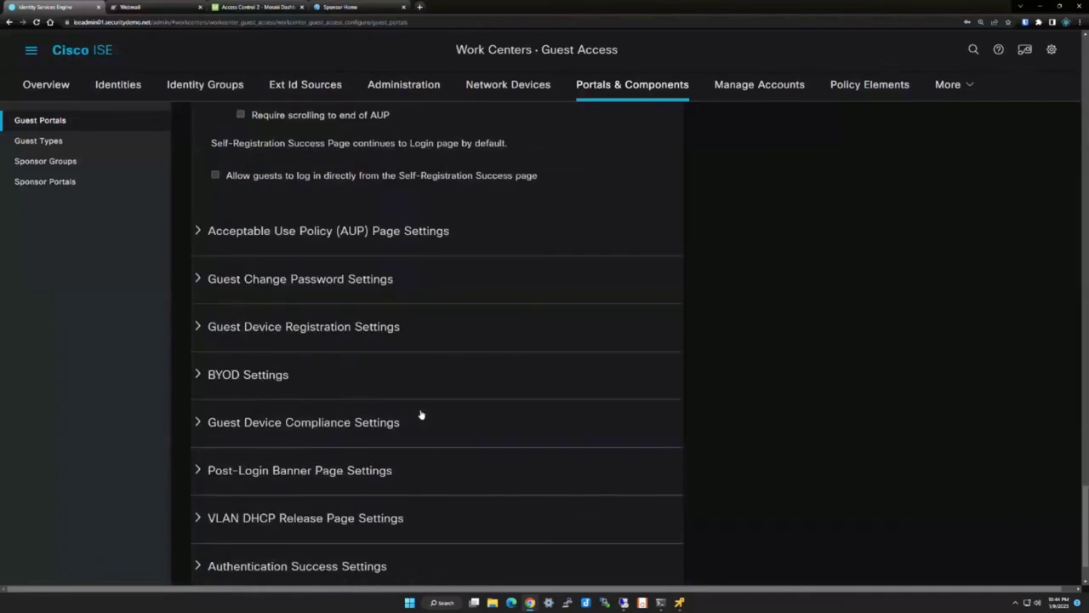
scroll(420, 414, down, 1)
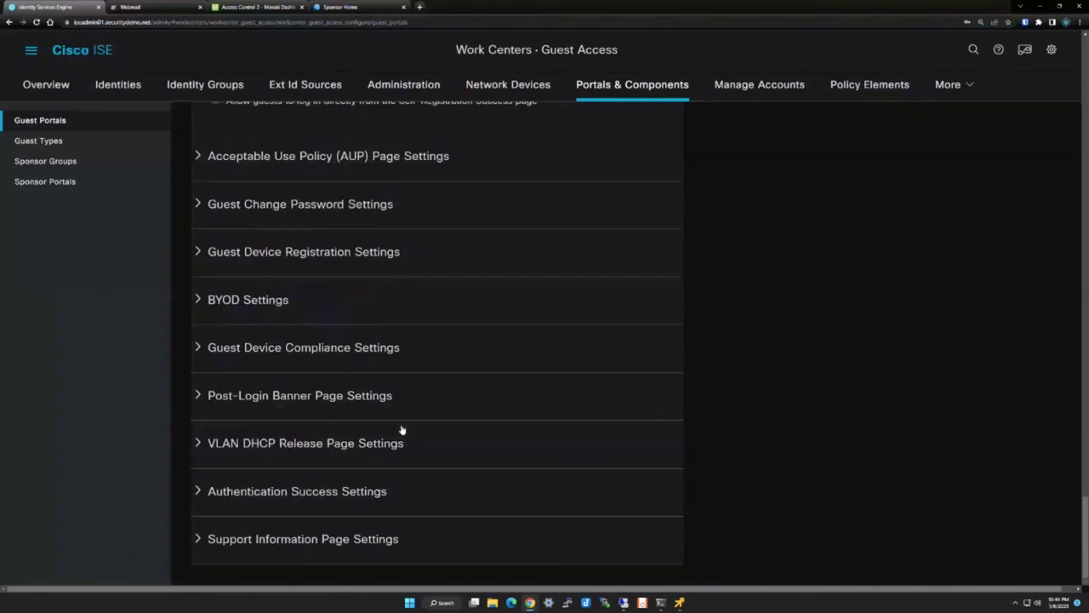
click(197, 539)
scroll(545, 245, up, 9)
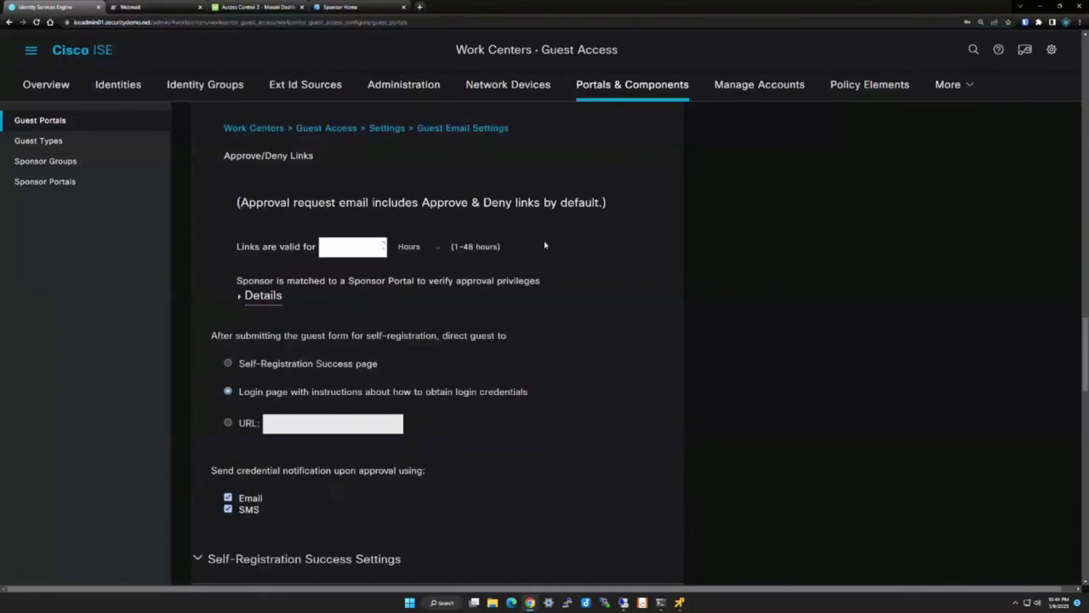
scroll(545, 245, up, 10)
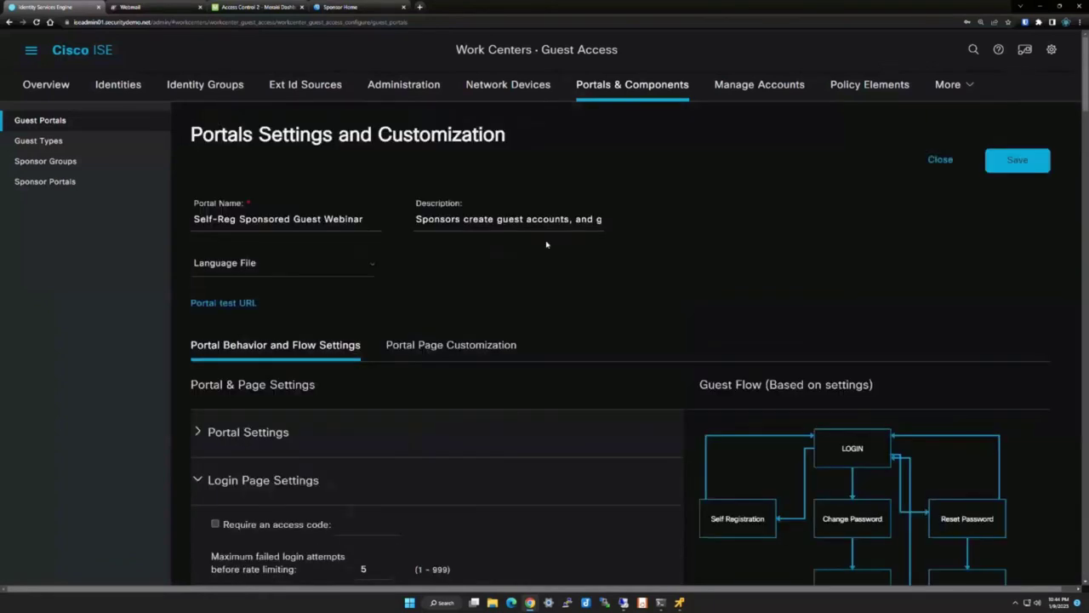
click(1022, 159)
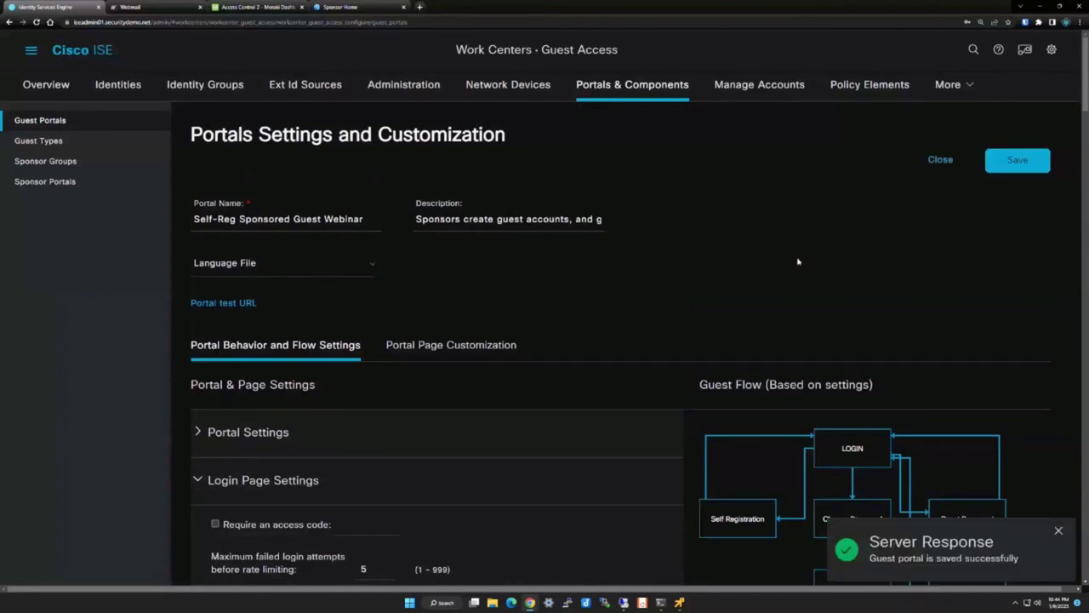
Step: Set the banner title to 'Self-Reg Sponsored Guest Portal', save, and launch the portal test URL
click(477, 346)
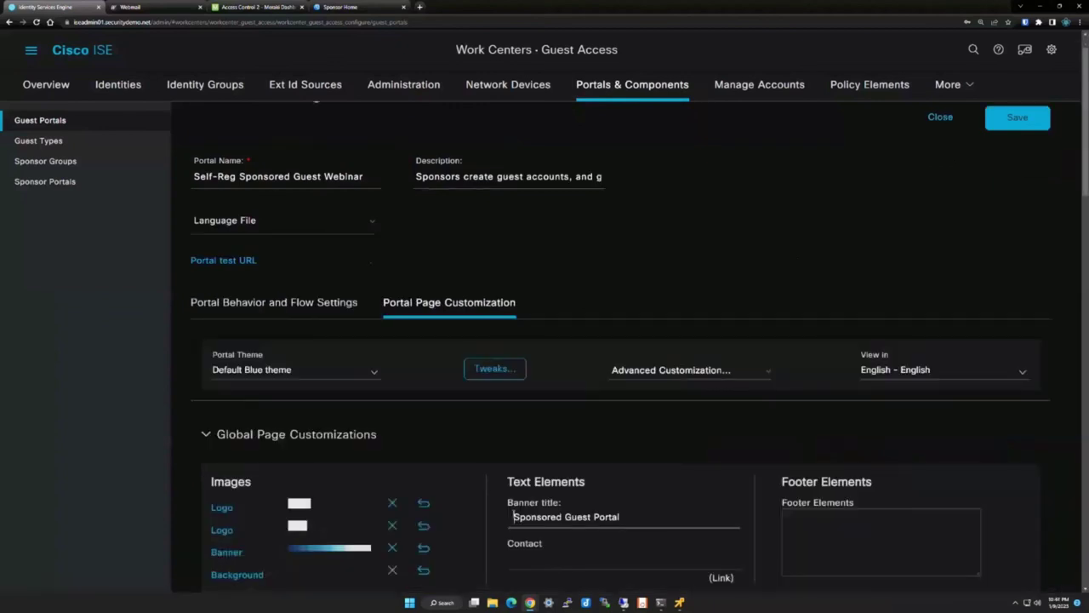
click(530, 517)
text(S)
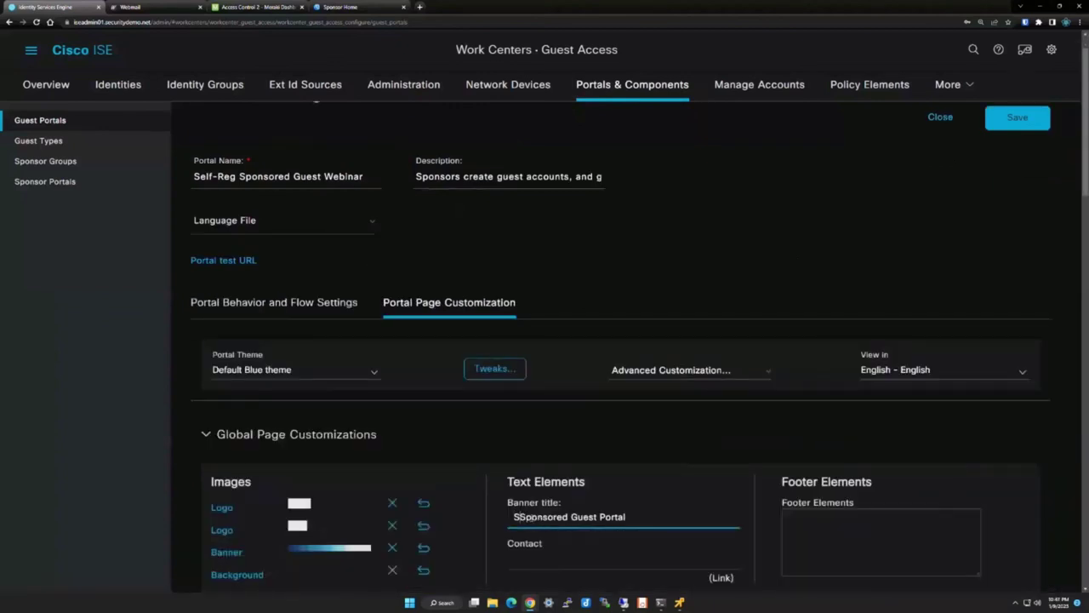
text(elf-Reg)
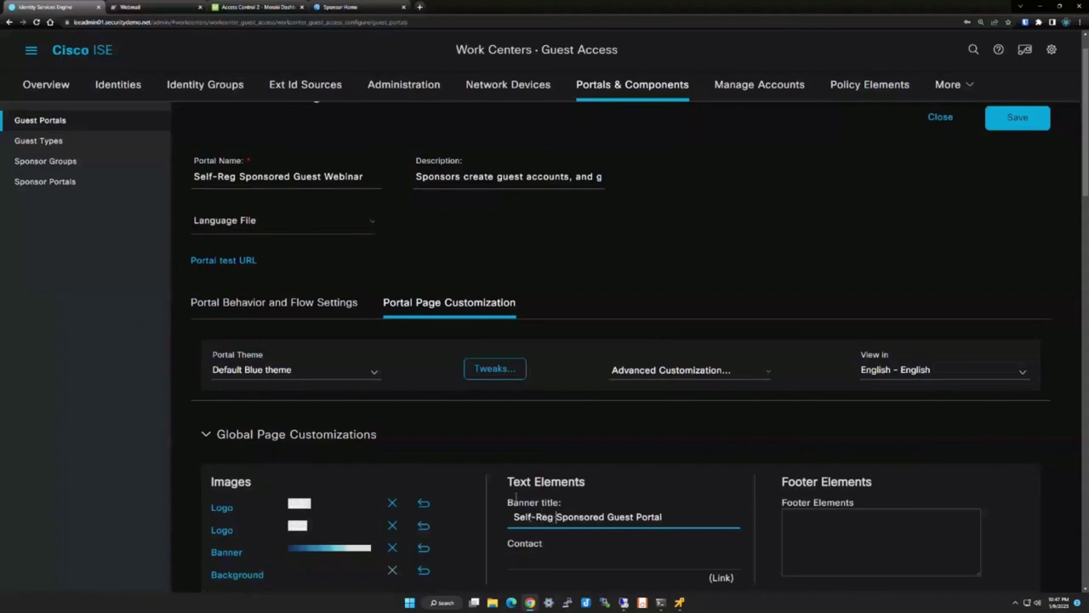
click(1028, 125)
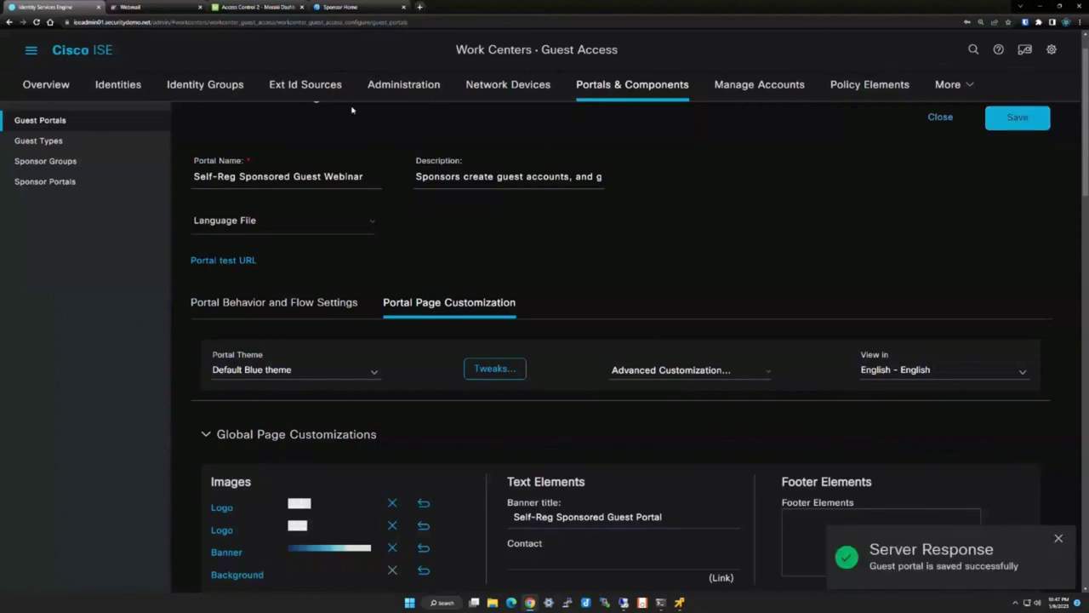
click(223, 260)
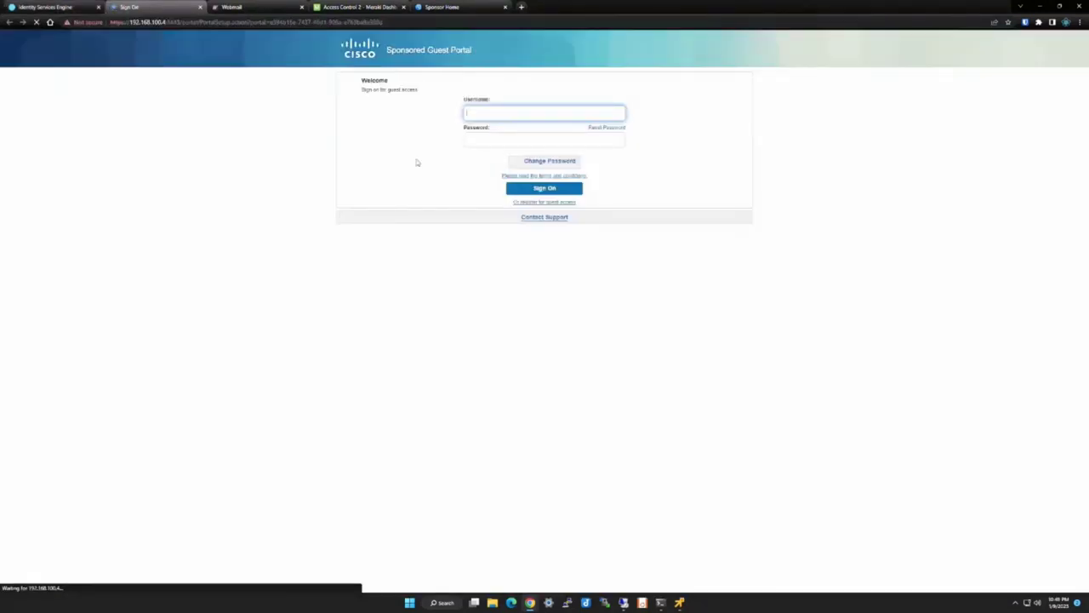
Step: On the guest registration form, enter the guest's first name, last name and email address
click(534, 203)
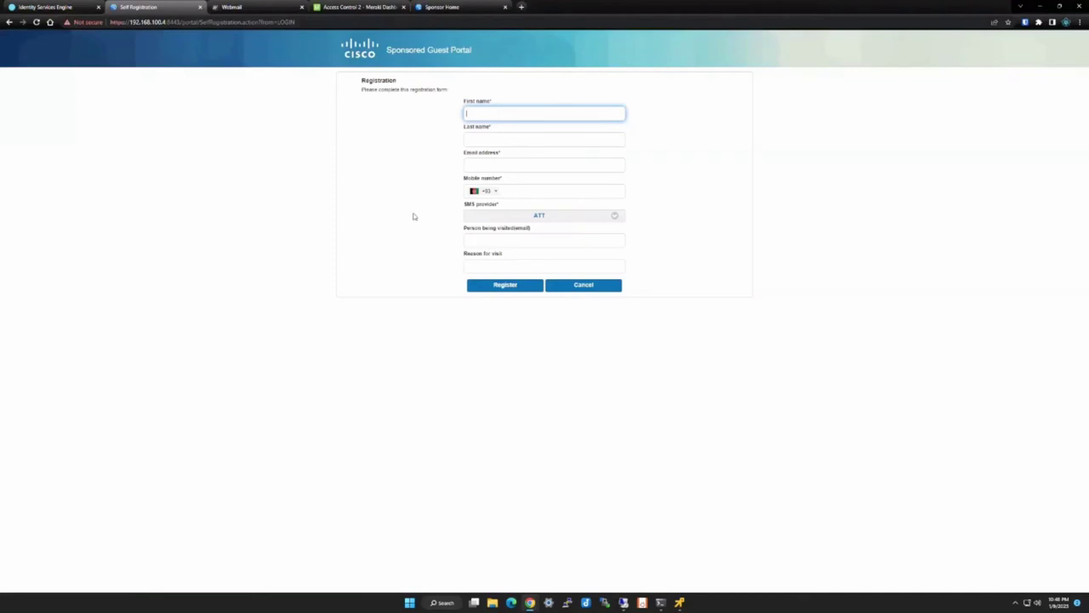
click(566, 113)
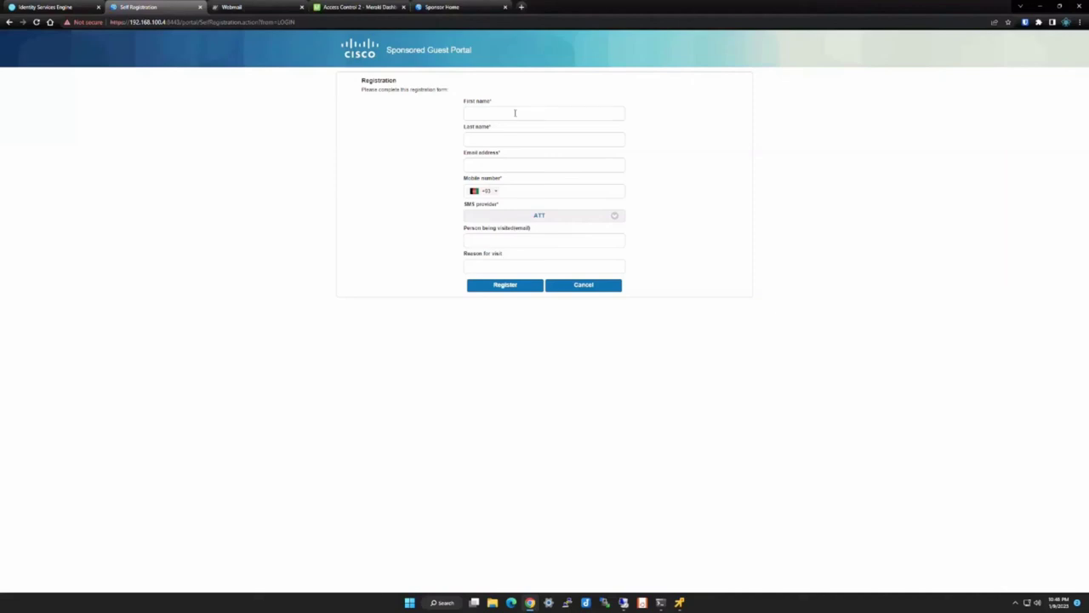
click(515, 112)
text(C)
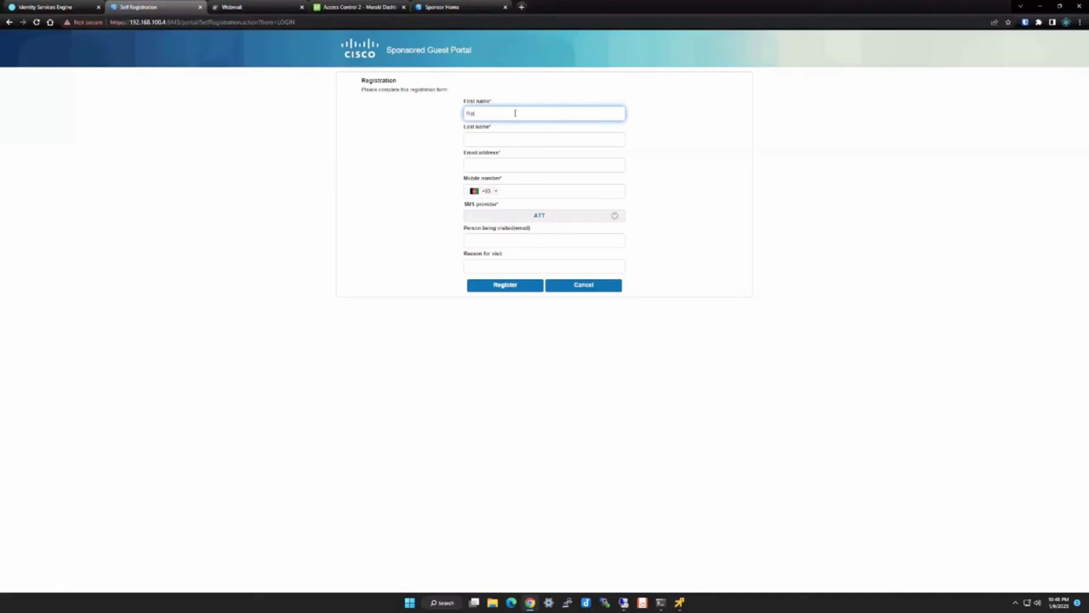
key(Tab)
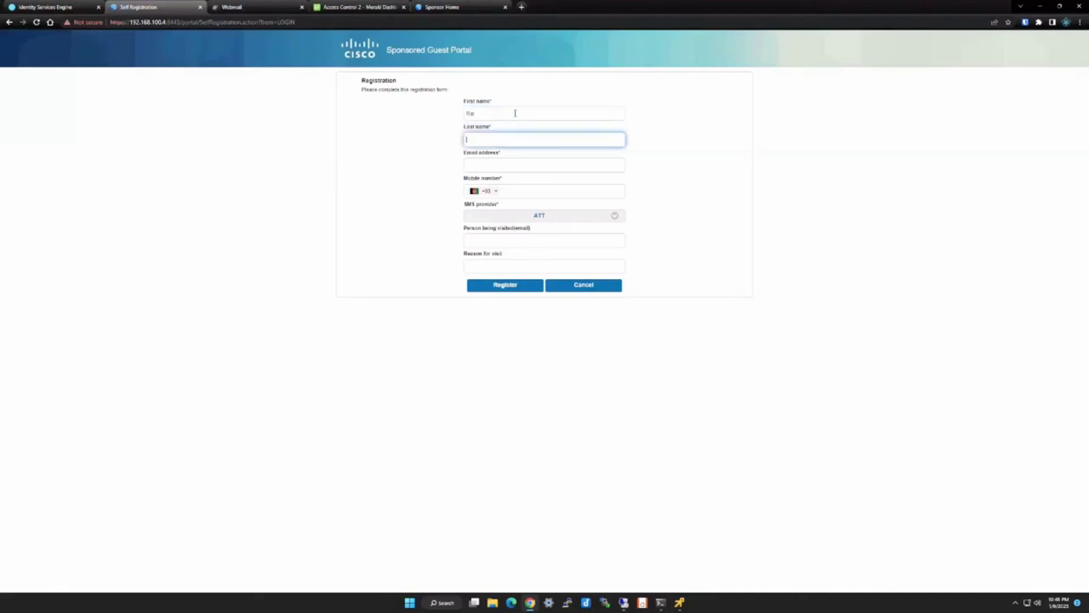
text(Vel)
text( Winkle)
key(Tab)
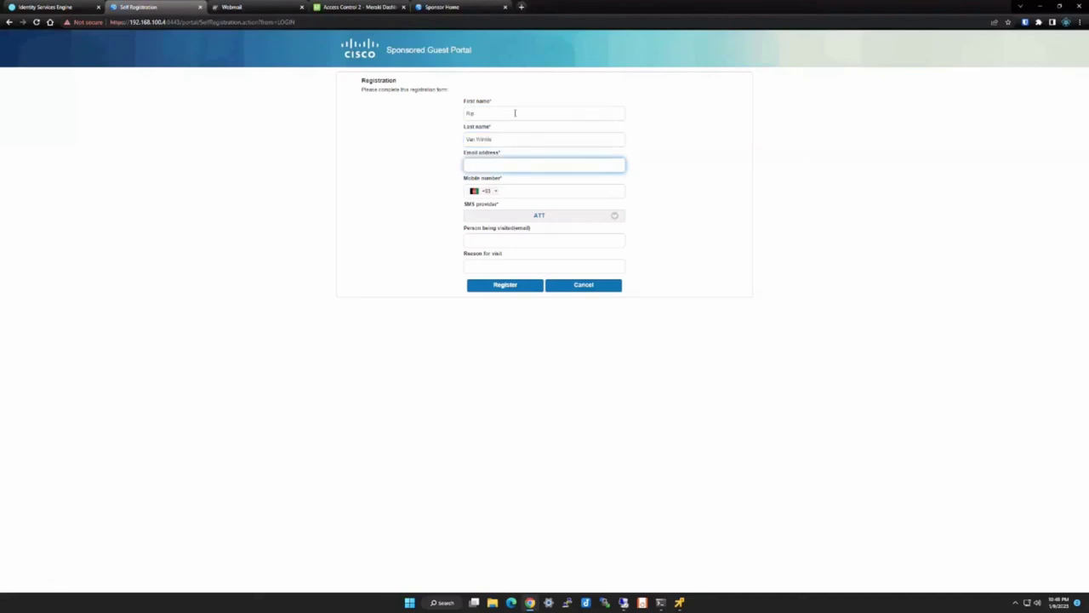
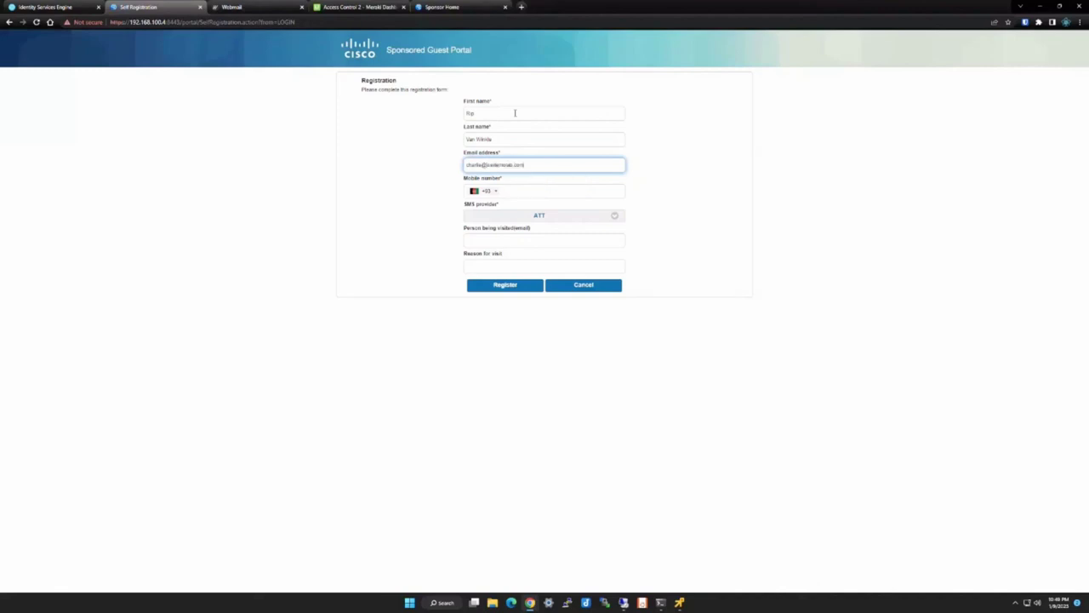
key(Tab)
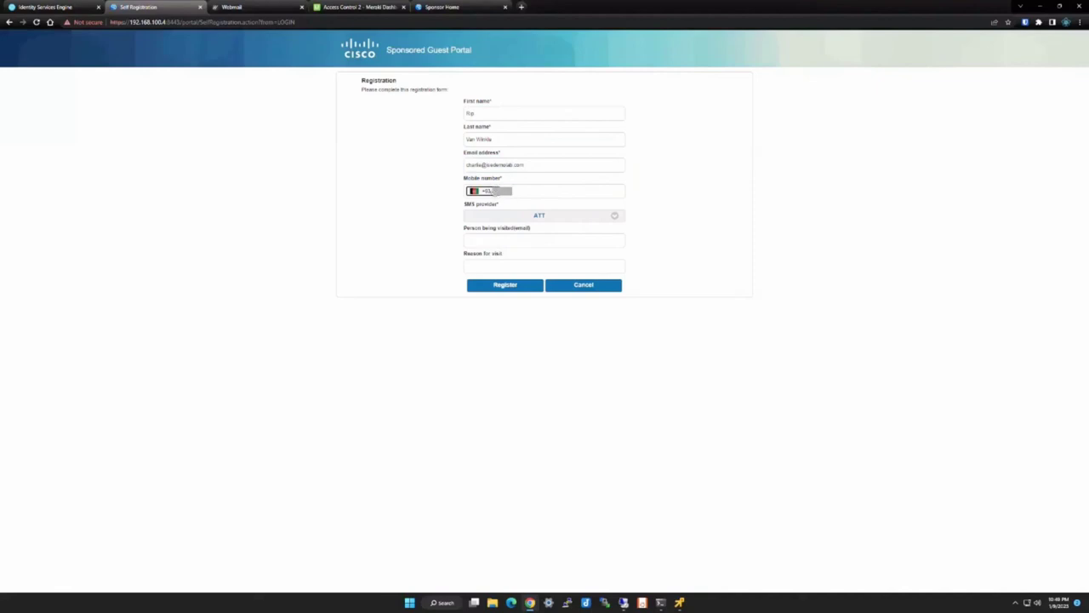
Step: Choose +1 United States and Verizon, fill the remaining fields, register, and switch to the webmail window
click(489, 190)
scroll(502, 210, down, 15)
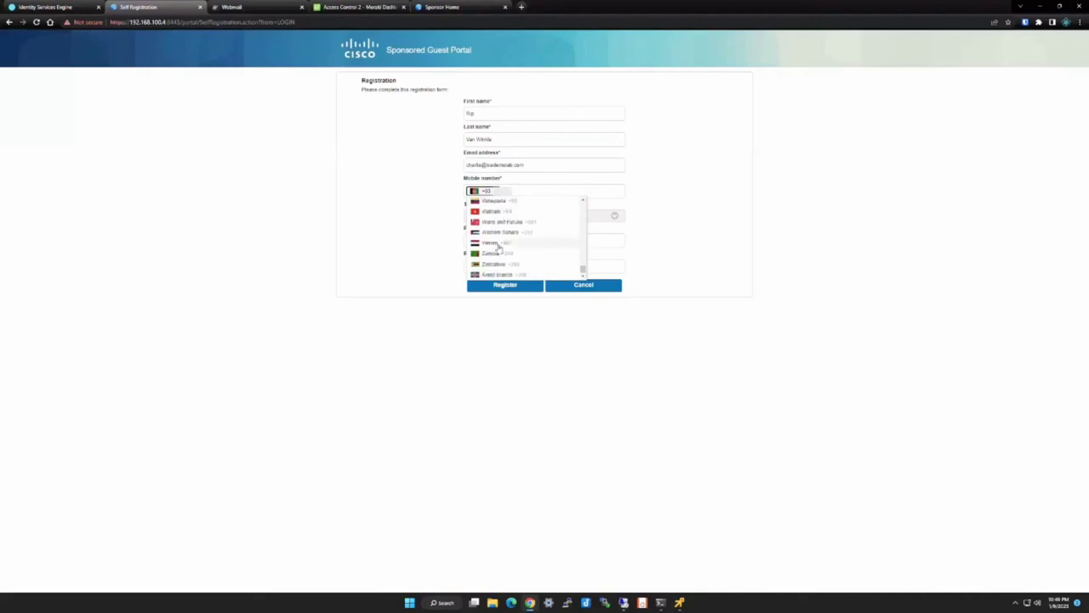
scroll(515, 232, up, 2)
click(514, 232)
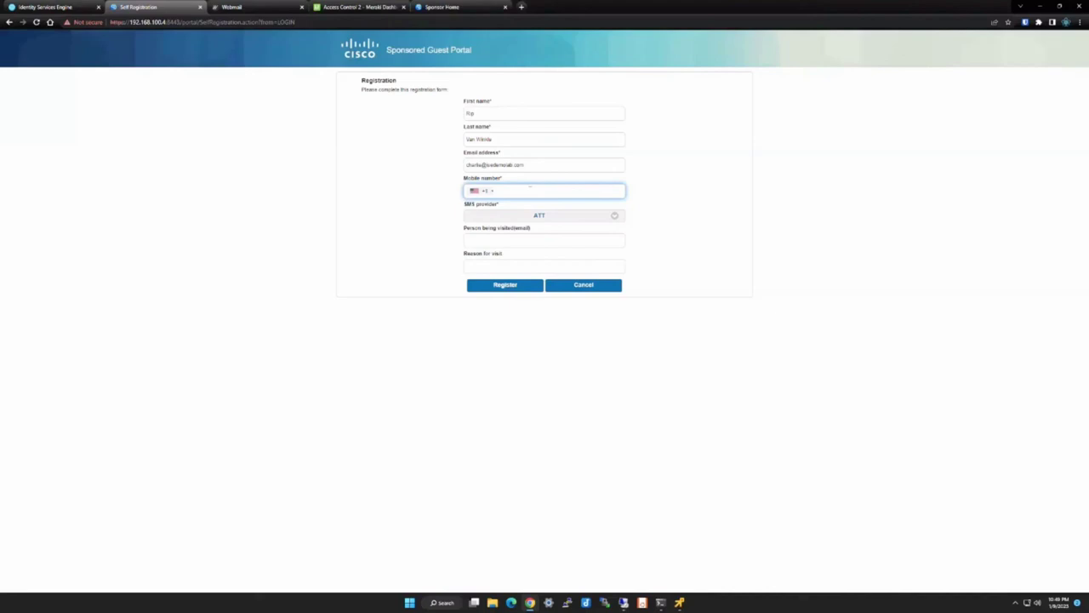
click(534, 218)
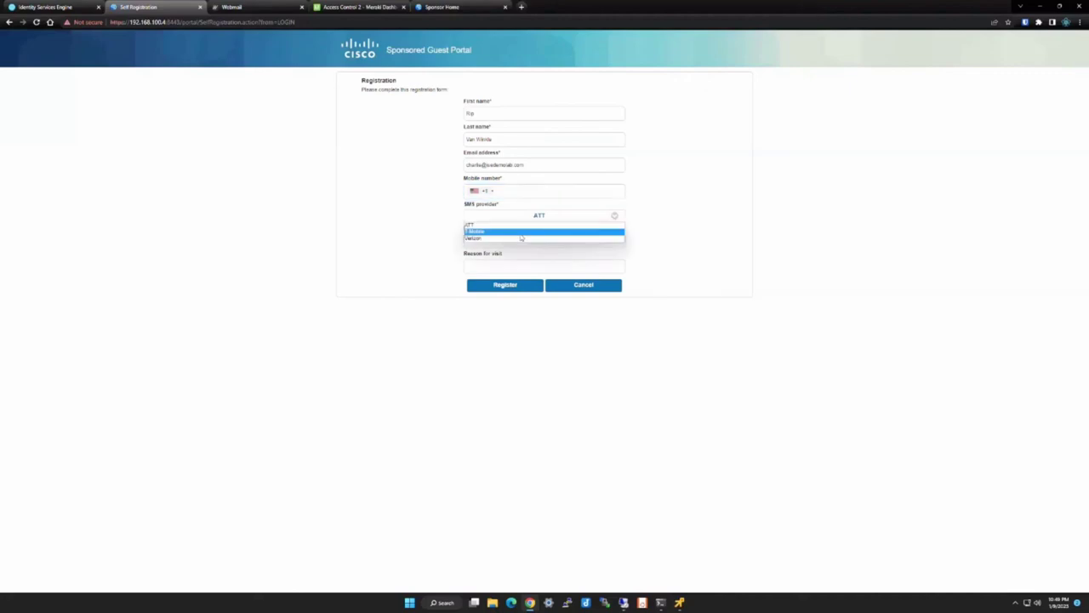
click(519, 238)
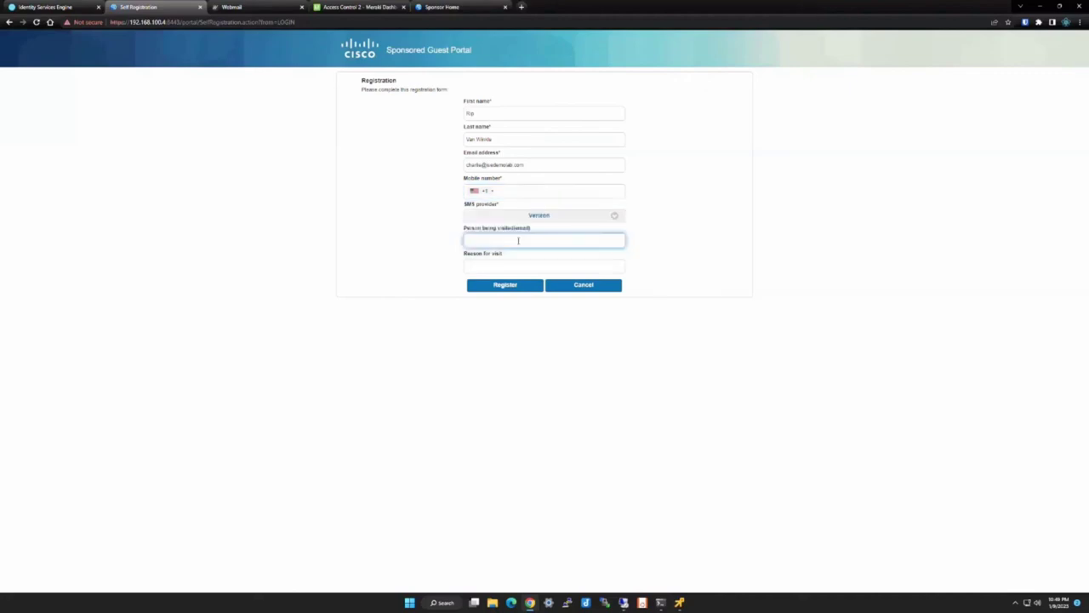
click(499, 266)
text(any ne)
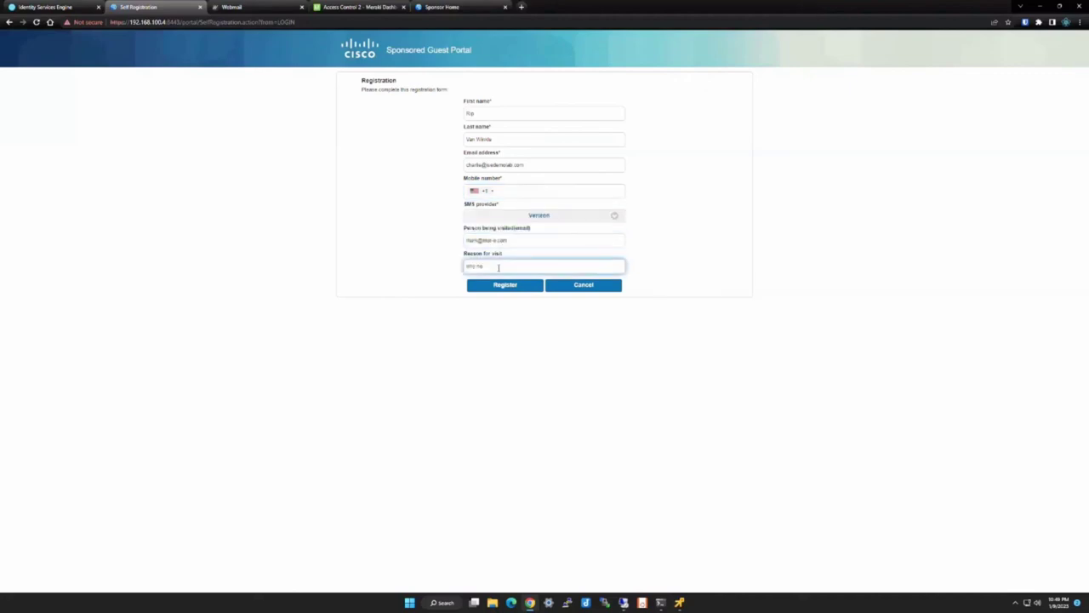
click(505, 284)
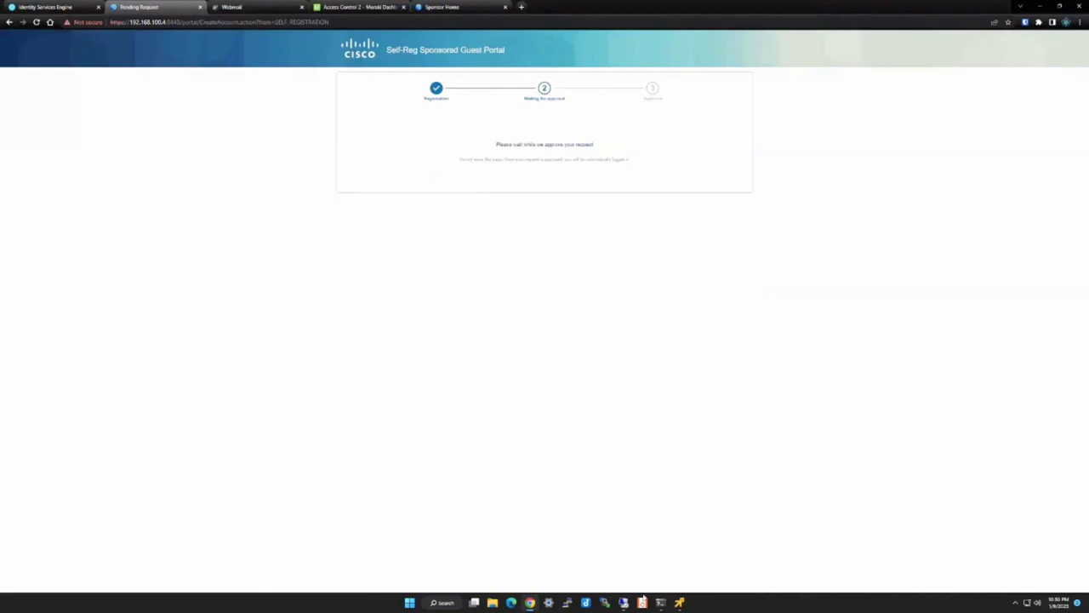
click(529, 603)
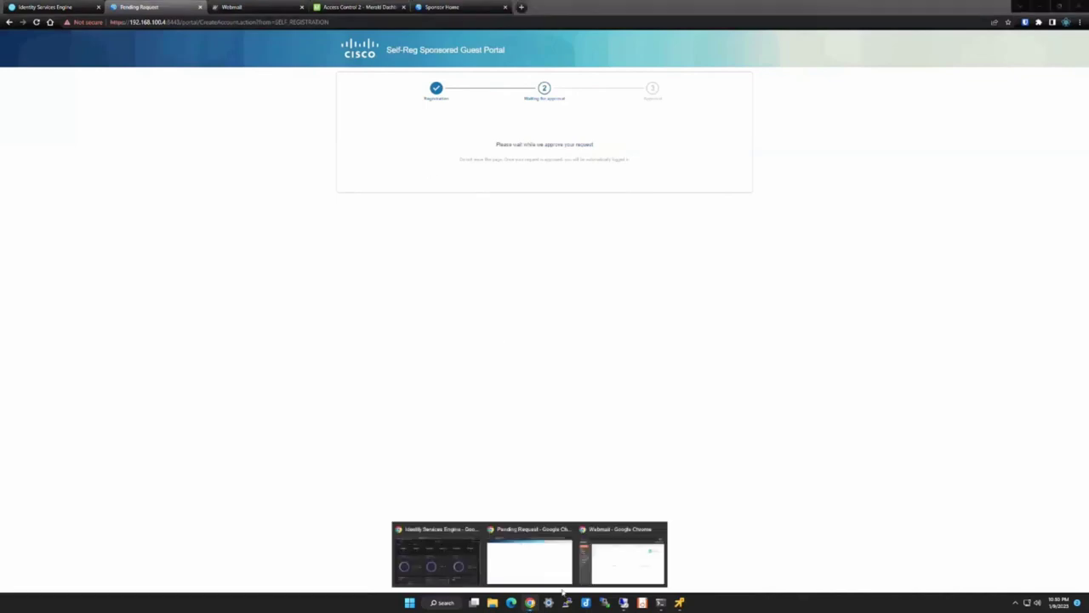
click(563, 587)
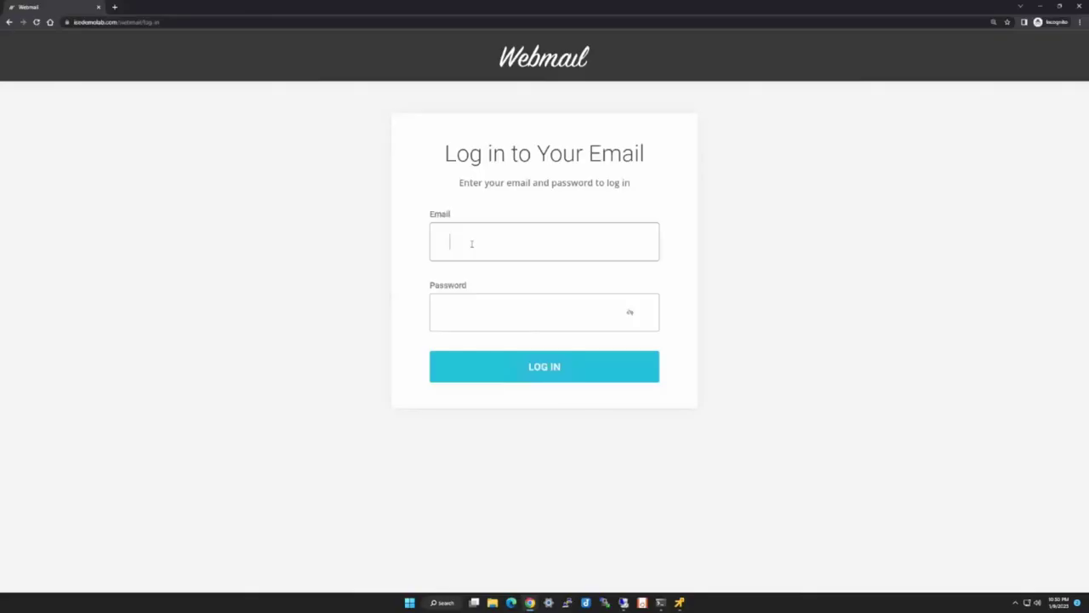
Step: Log in to Webmail with the sponsor's address, open the Guest Approval Request email and click Approve
key(ctrl+v)
key(Return)
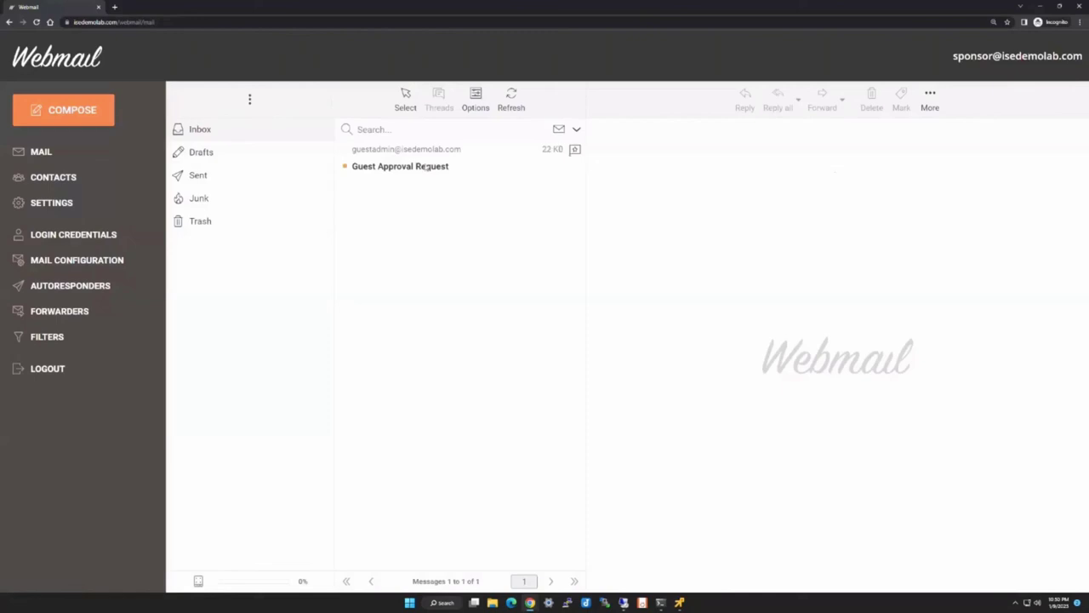
click(425, 167)
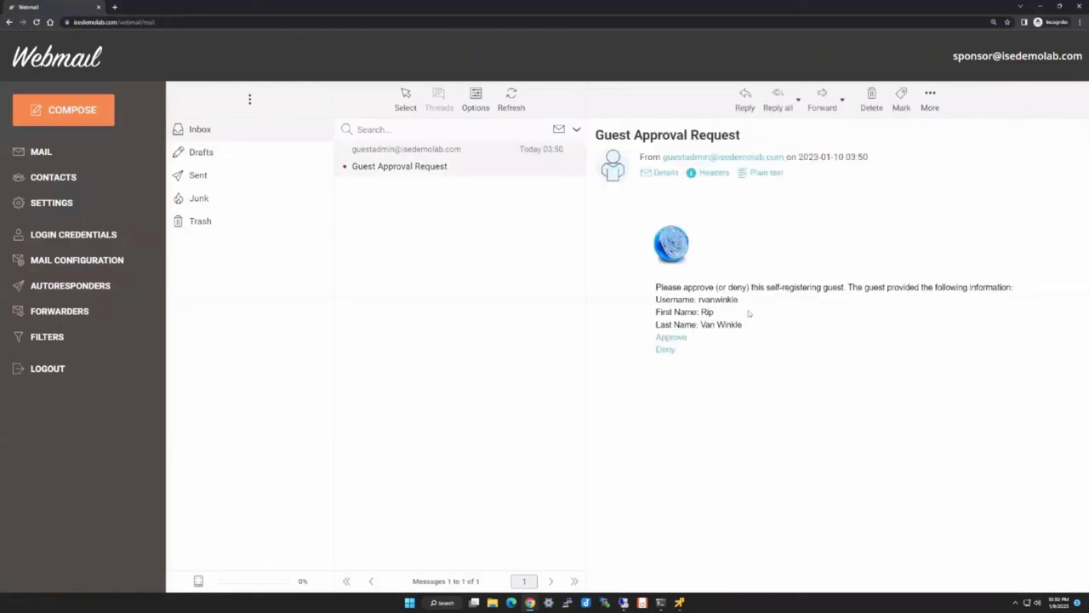
click(671, 337)
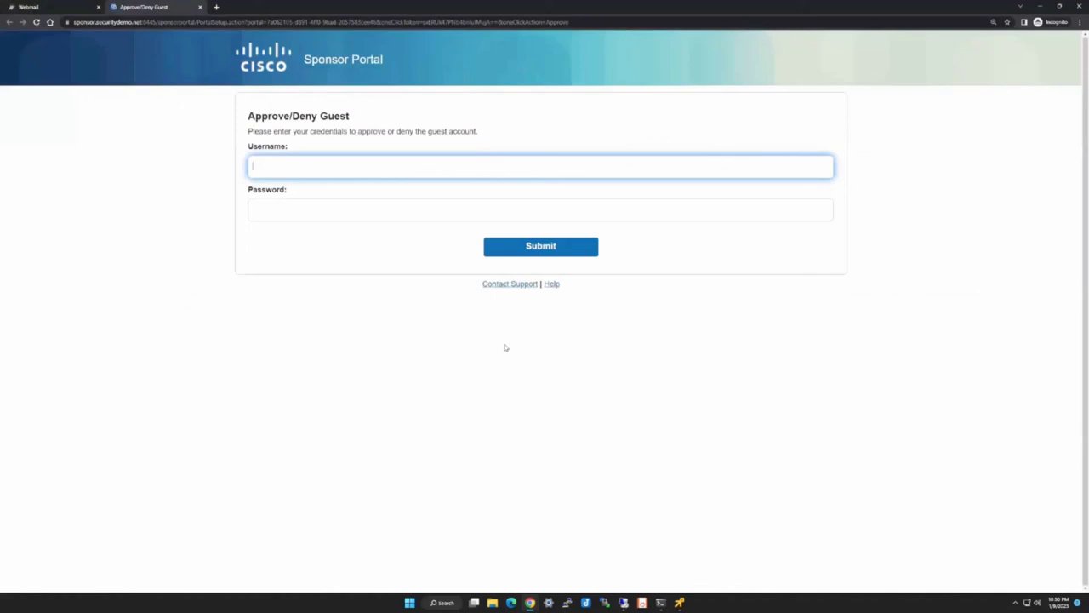
Step: Sign in to the Sponsor Portal with the sponsor's username and password to approve the guest
text(sponsor)
key(Tab)
key(Return)
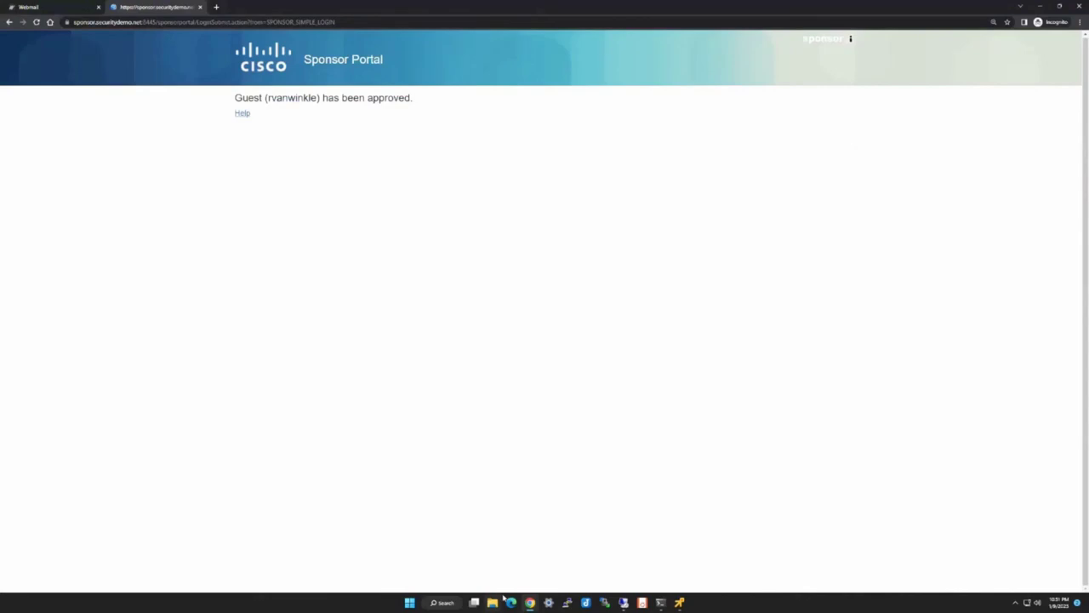
Step: Confirm the guest window shows the Success page, then return to the Cisco ISE admin tab
click(529, 601)
click(529, 560)
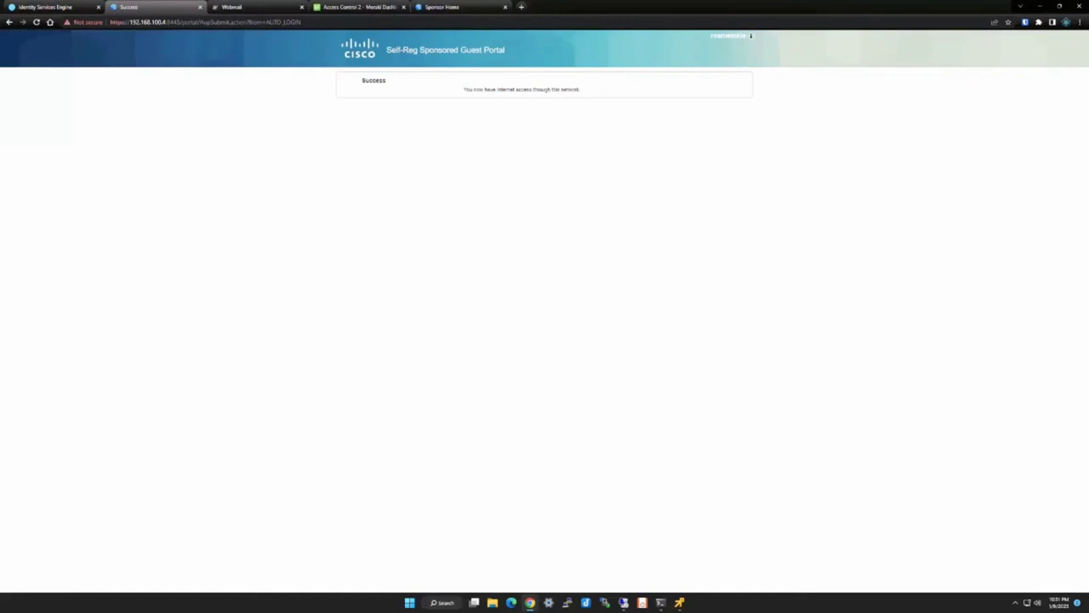
click(48, 7)
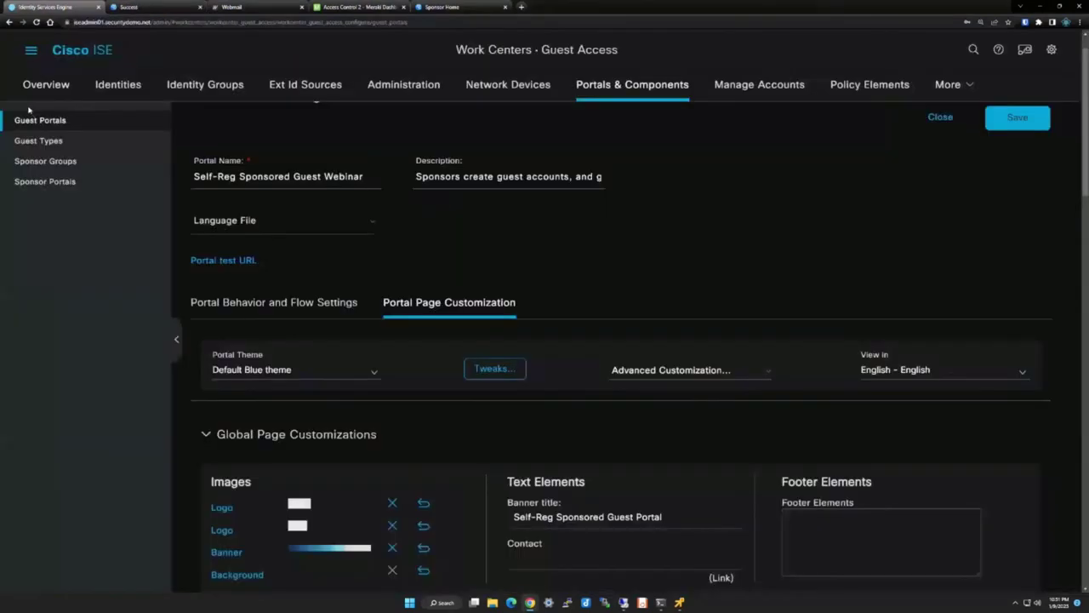
Step: Go to Operations > RADIUS > Live Logs from the main menu after clearing the leftover search text
click(31, 52)
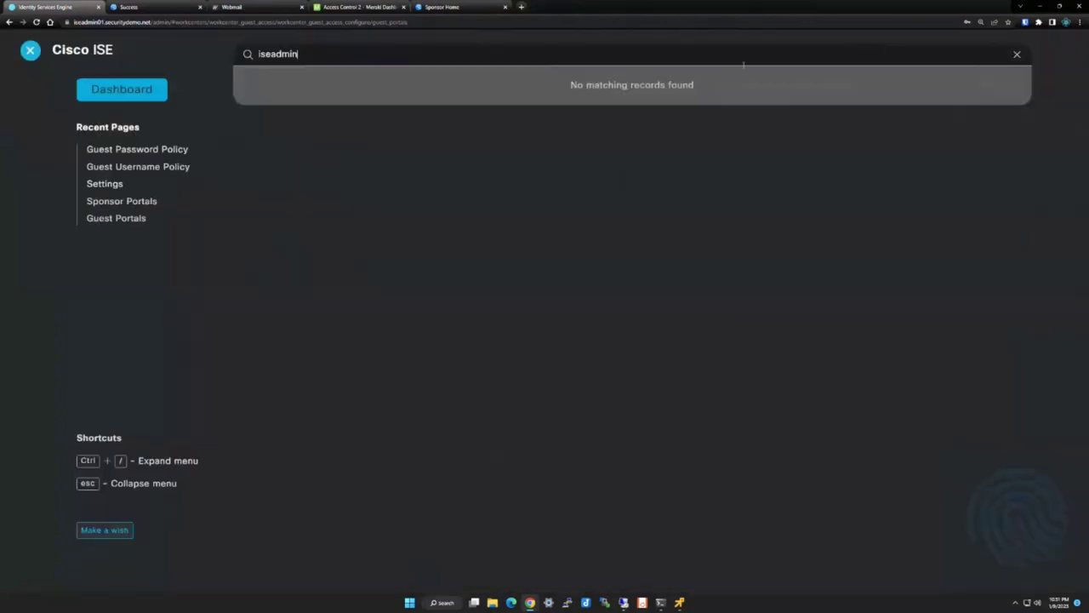
click(1017, 54)
click(423, 96)
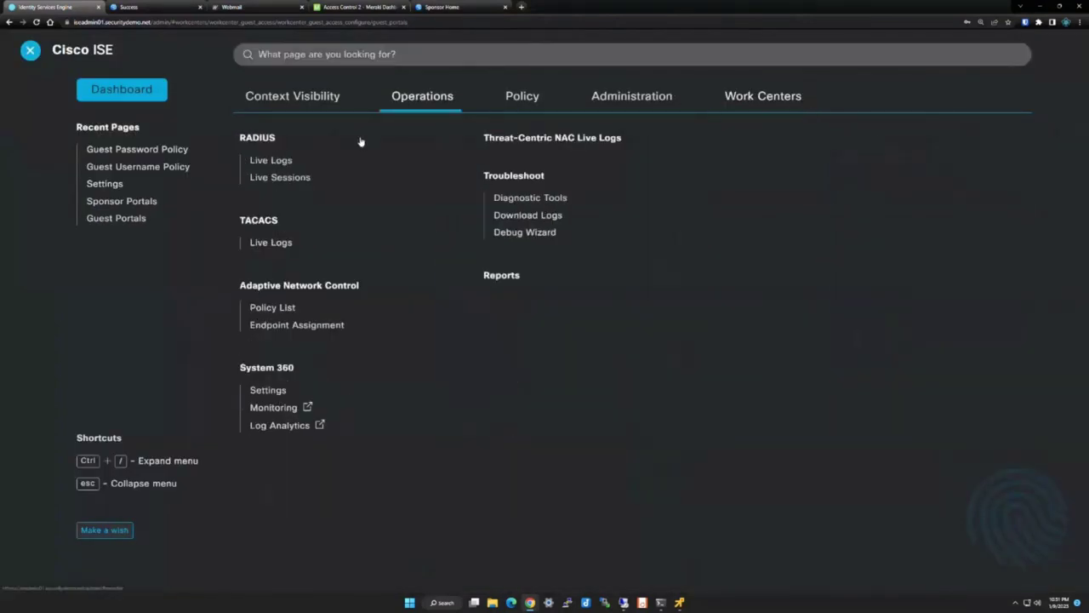
click(269, 161)
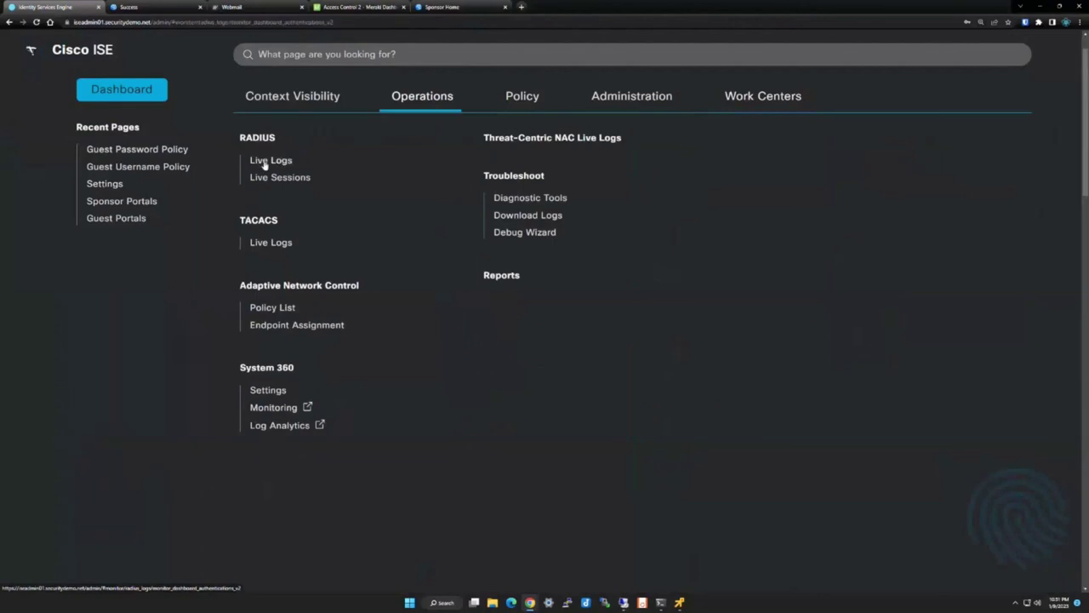